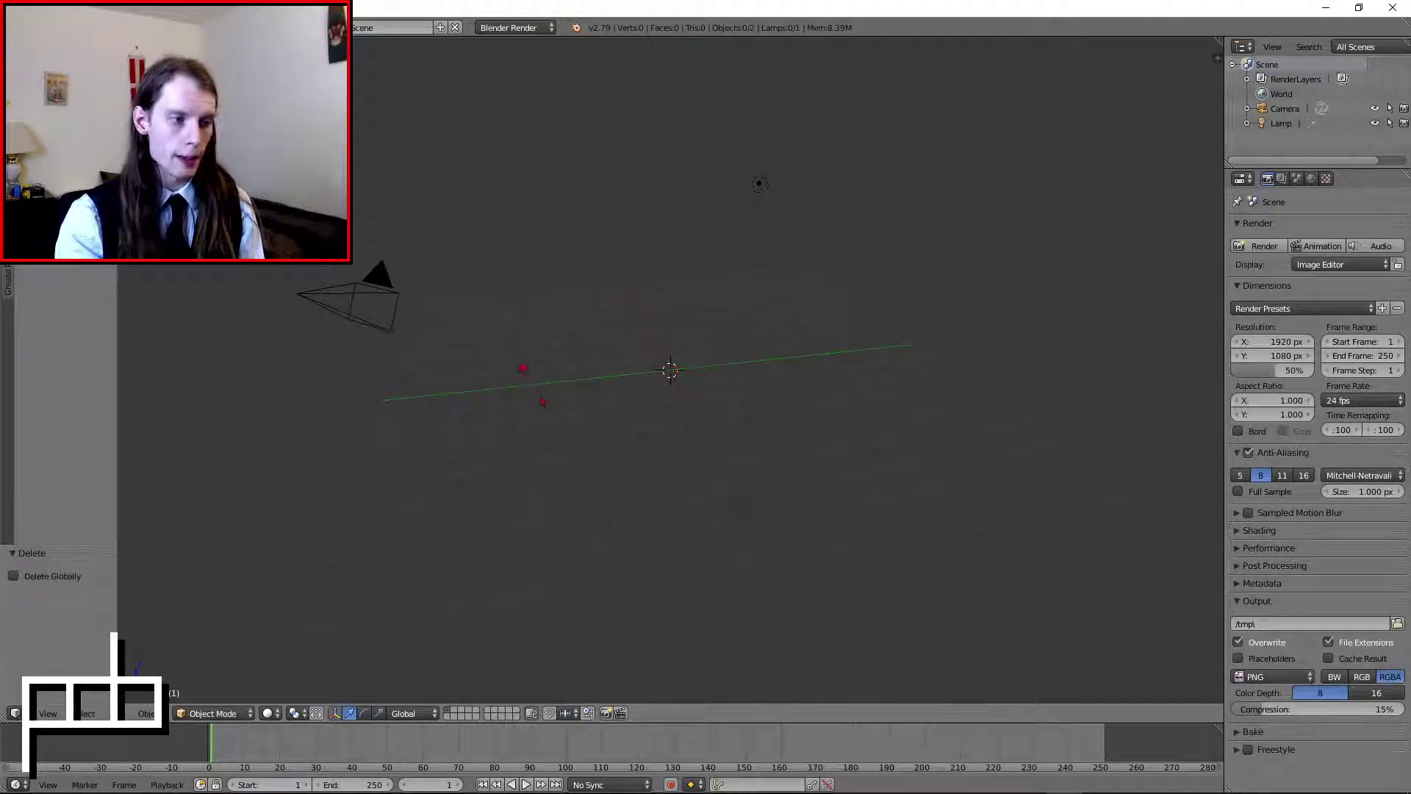
- Place the 3D cursor above the grid at about X -2.5, Y -0.9, Z 4.1, and delete the lamp
middle_drag(542, 402, 537, 353)
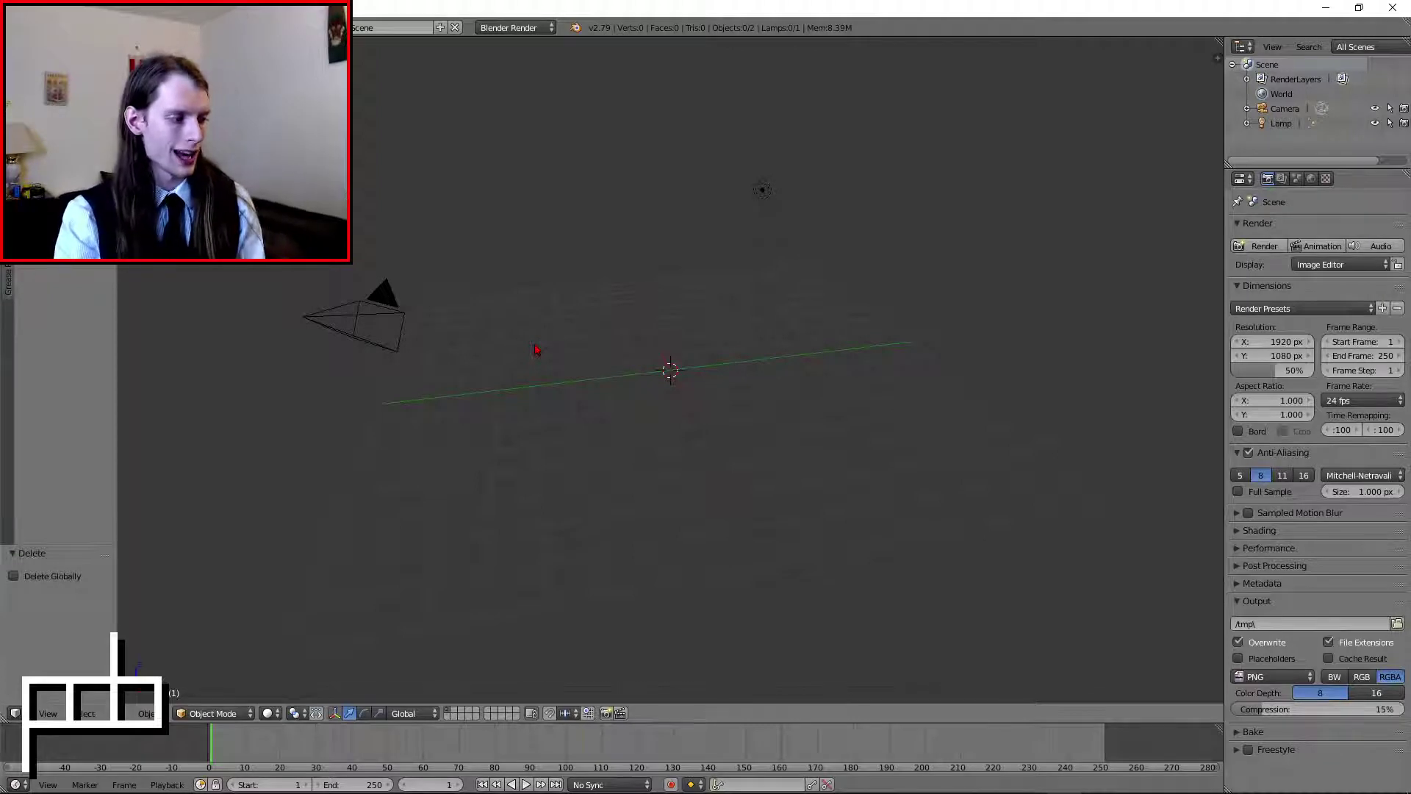
mouse_move(536, 351)
middle_down()
mouse_move(548, 372)
mouse_move(536, 361)
middle_up()
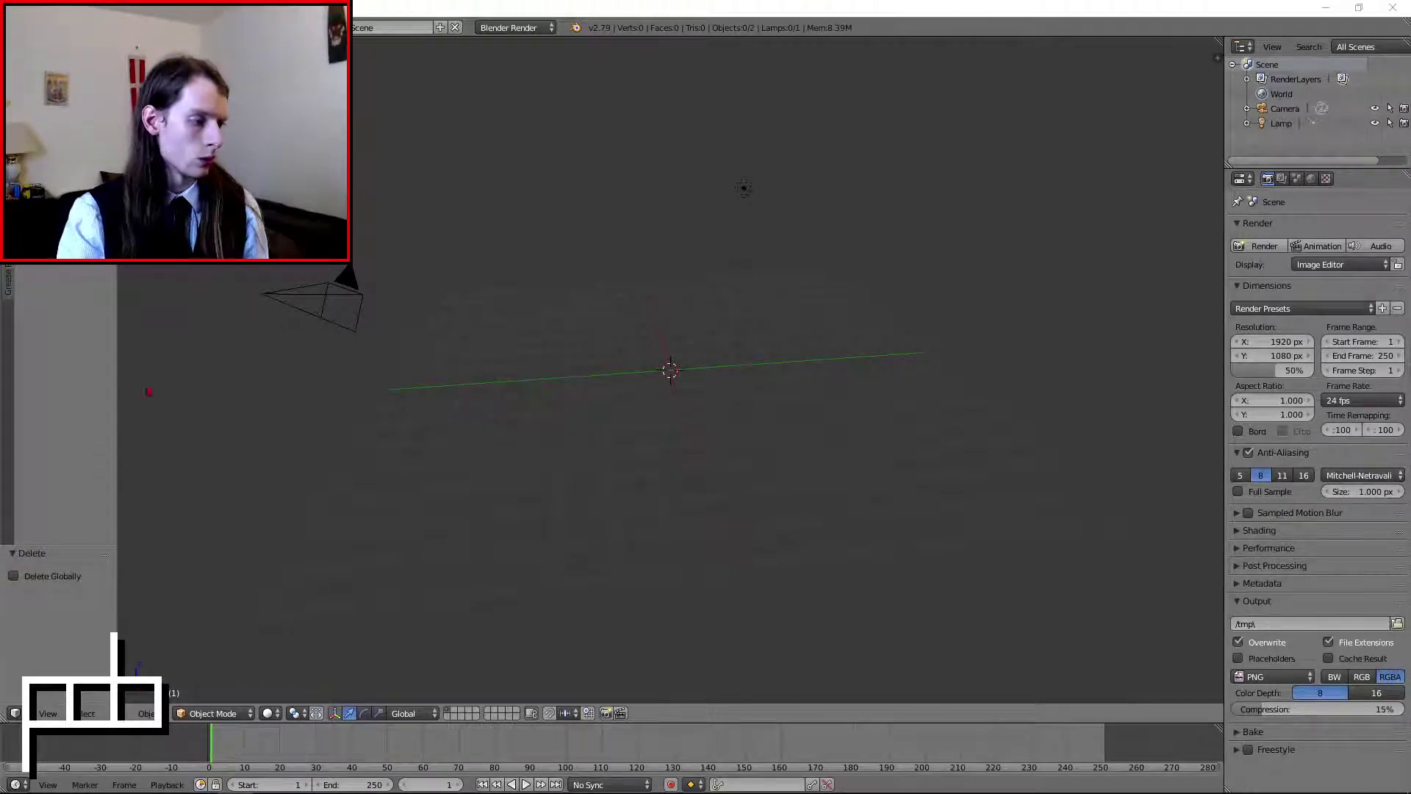
middle_drag(656, 179, 624, 245)
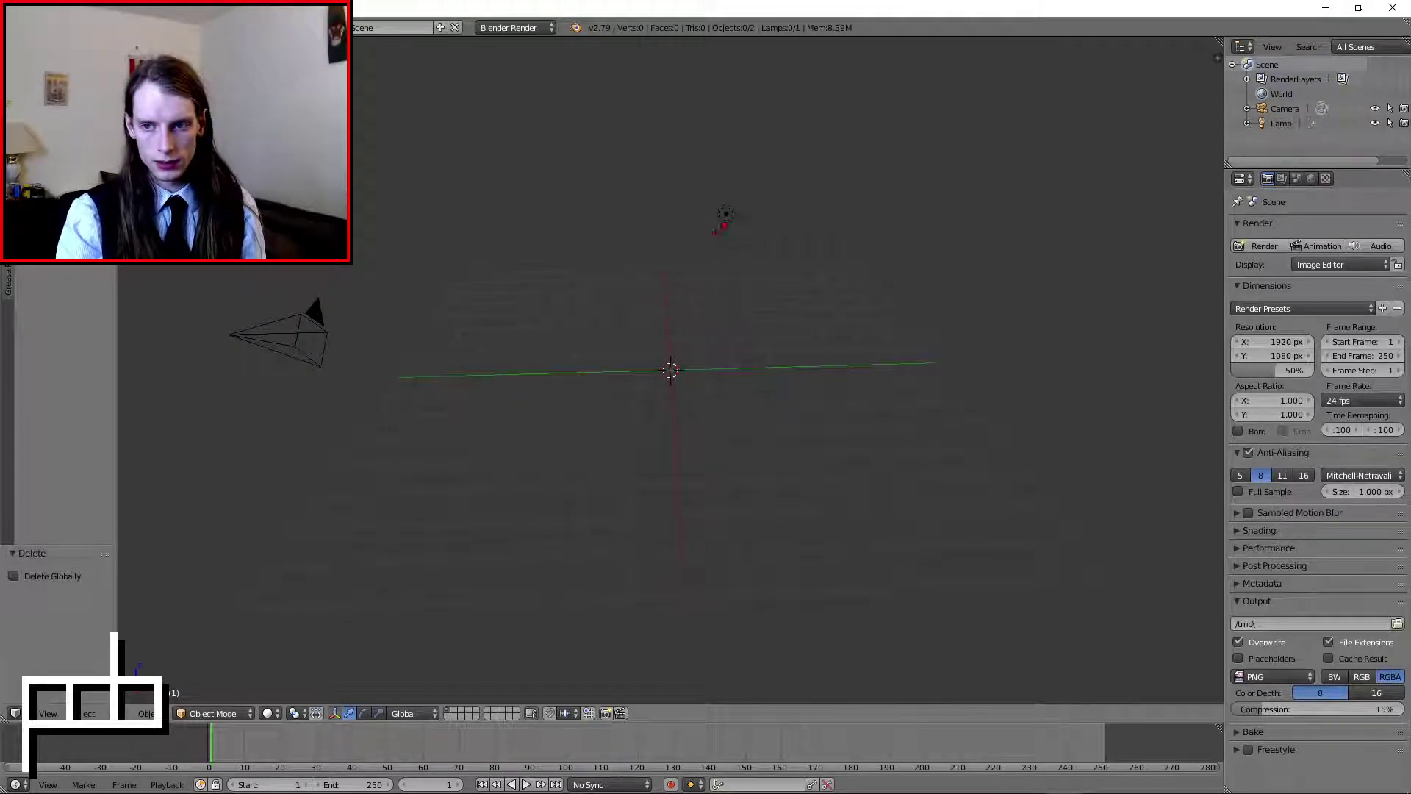
right_click(728, 216)
click(634, 211)
key(a)
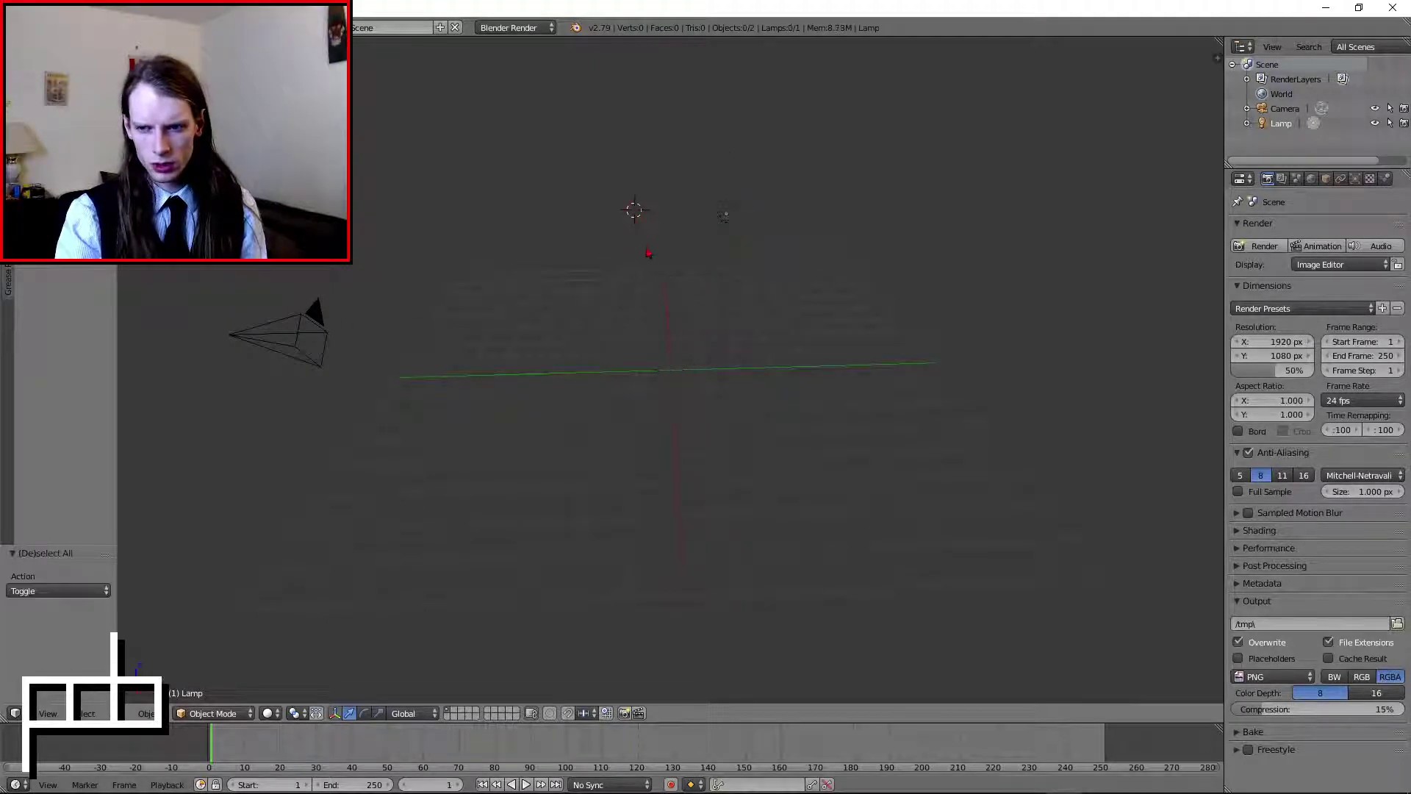
right_click(728, 220)
key(x)
click(728, 221)
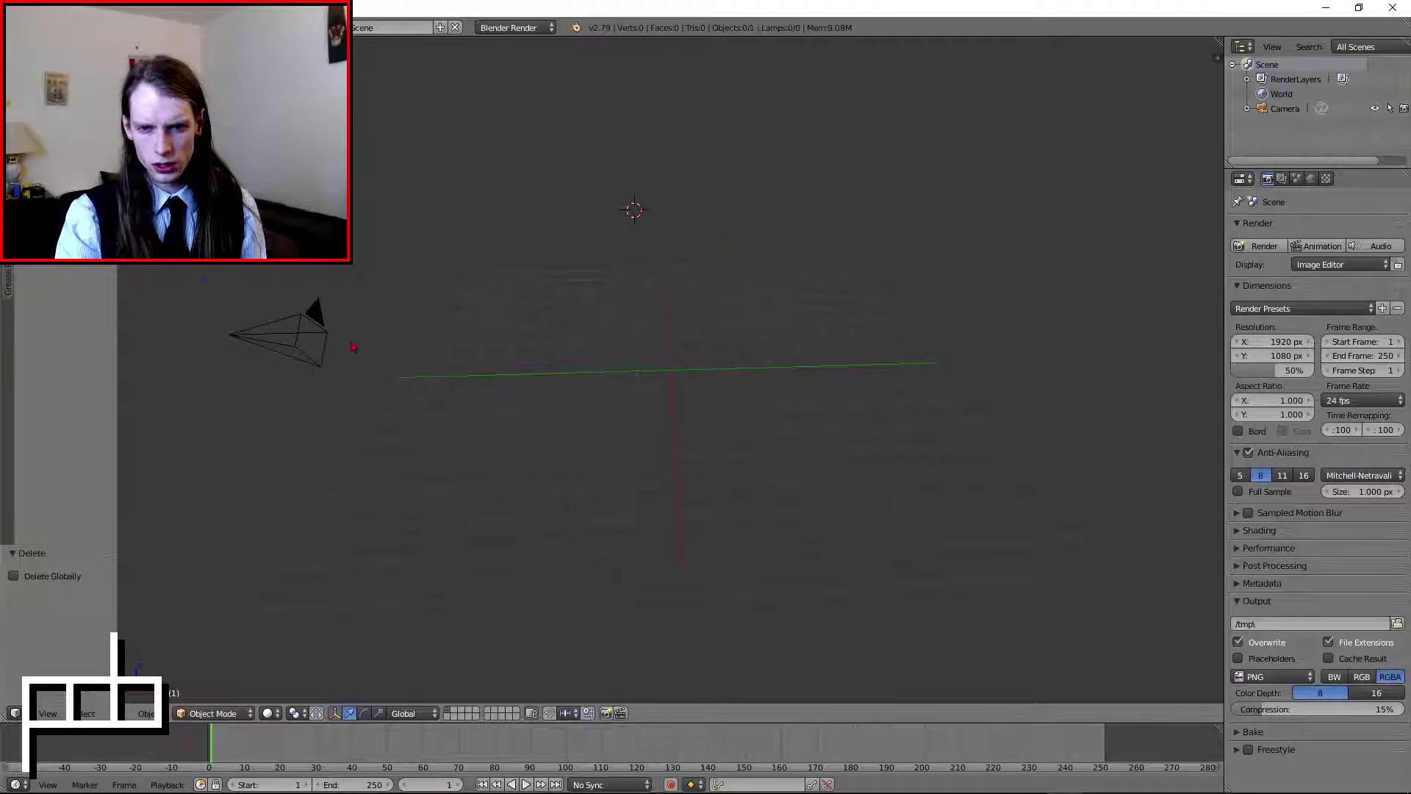
- Select the camera, look at the scene through it, and return to the perspective view
right_click(355, 347)
key(a)
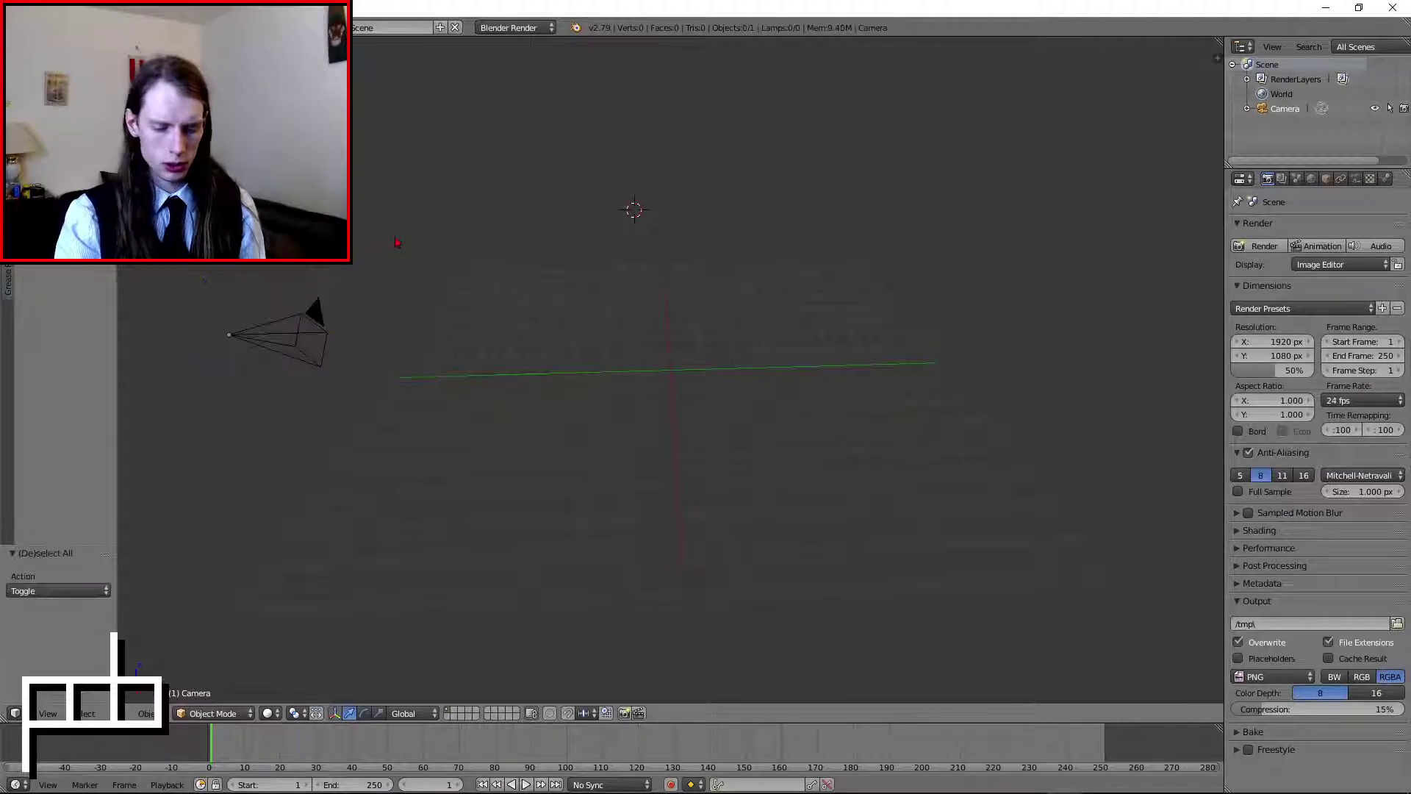
key(KP_0)
key(KP_0)
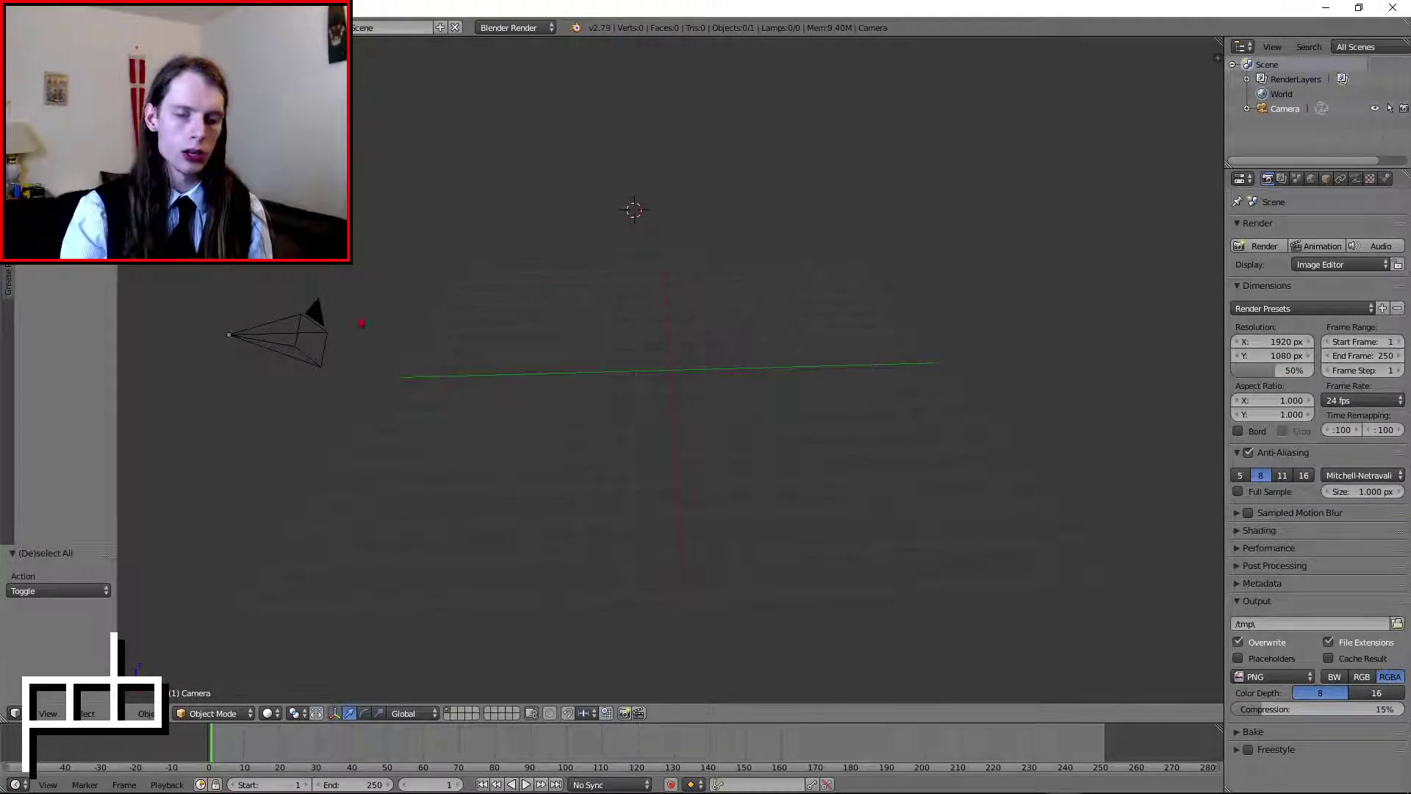
key(a)
key(KP_0)
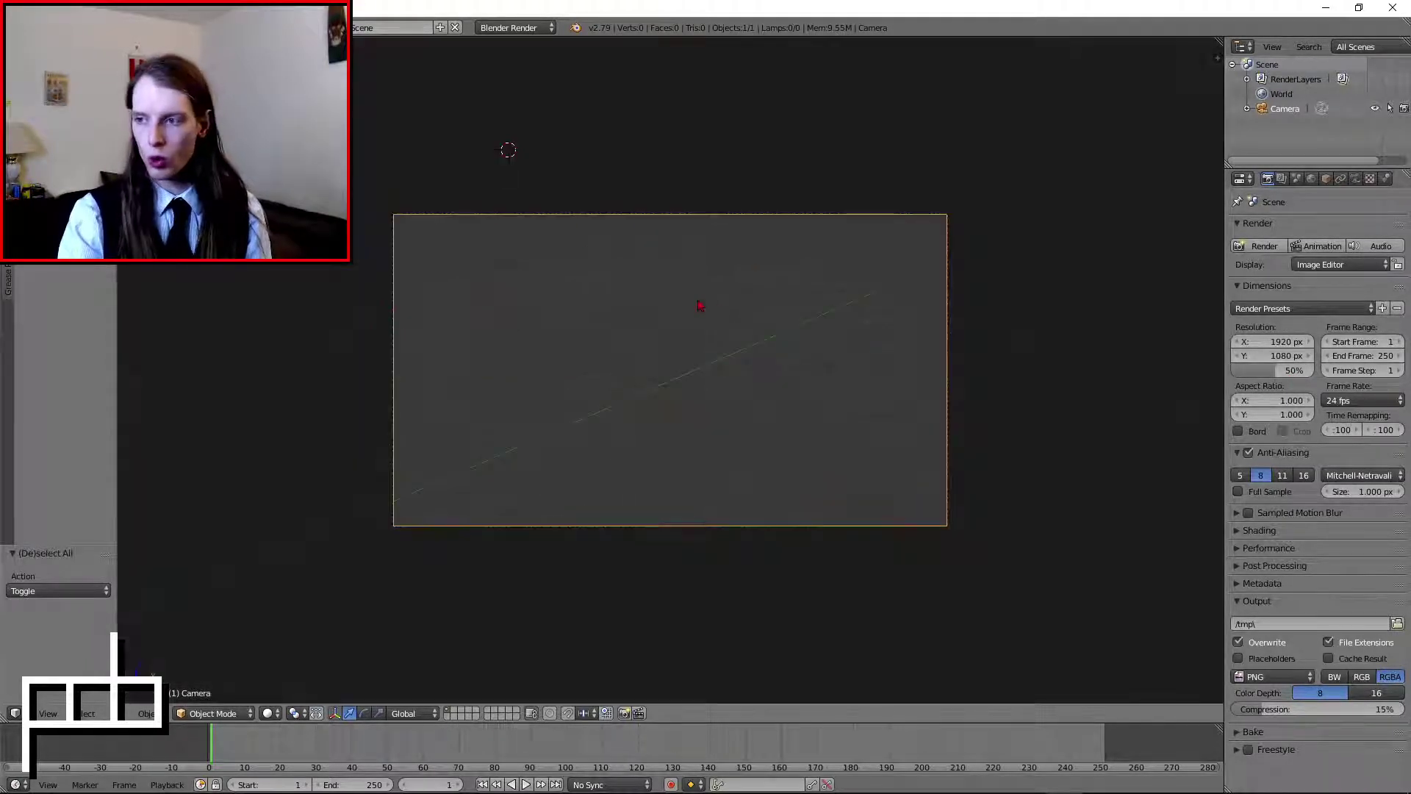
mouse_move(700, 306)
middle_down()
mouse_move(734, 296)
mouse_move(693, 302)
middle_up()
scroll(734, 297, down, 7)
key(a)
scroll(666, 370, up, 7)
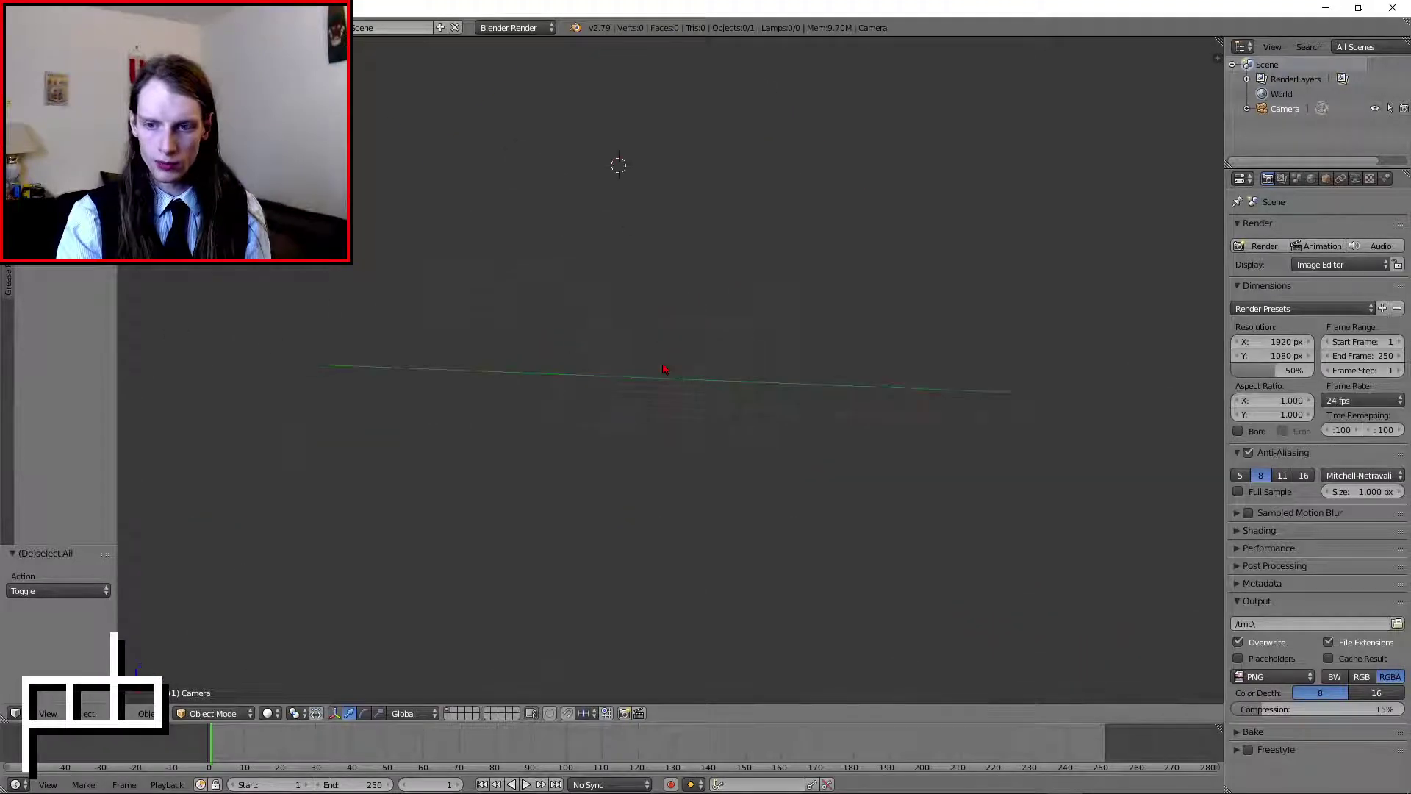
middle_drag(665, 369, 639, 394)
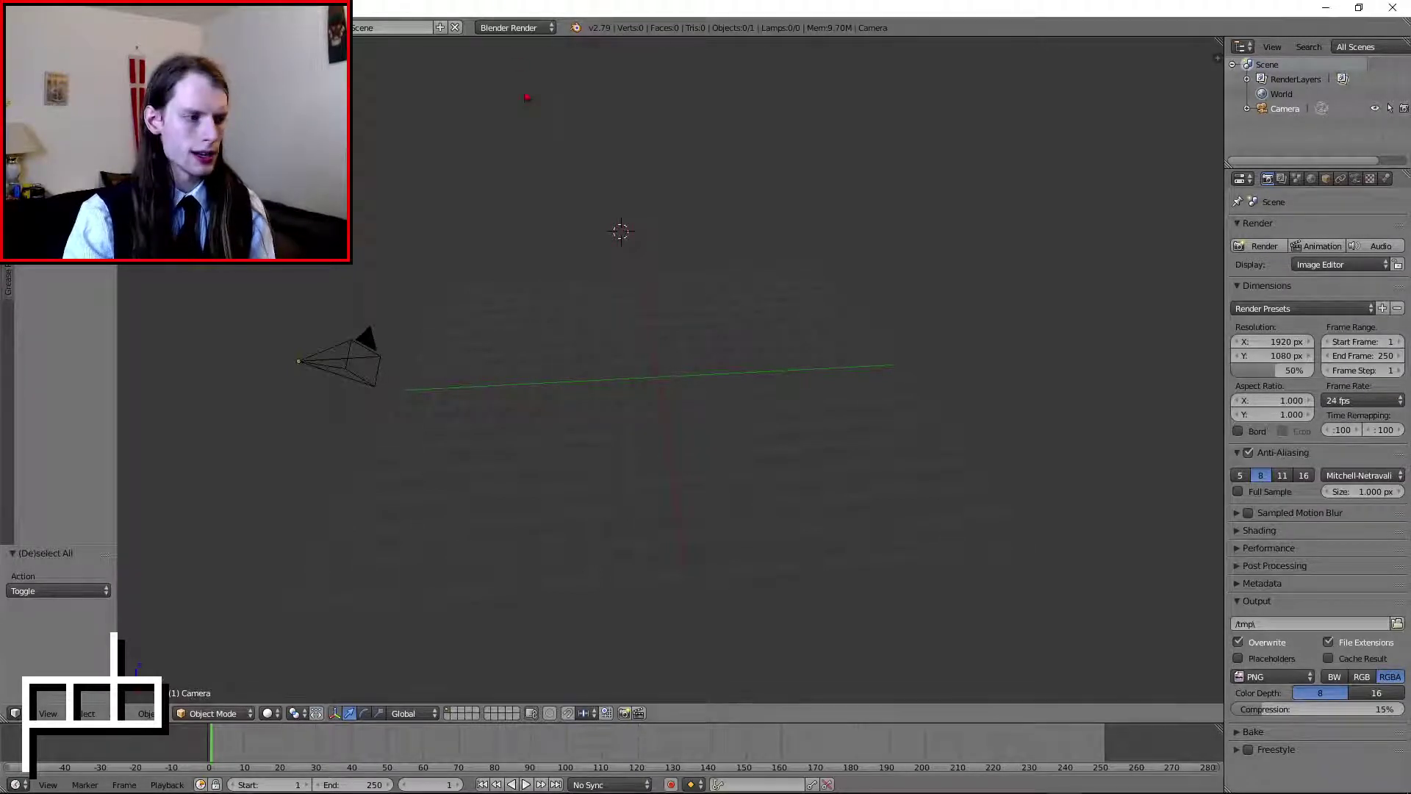
middle_drag(696, 178, 715, 193)
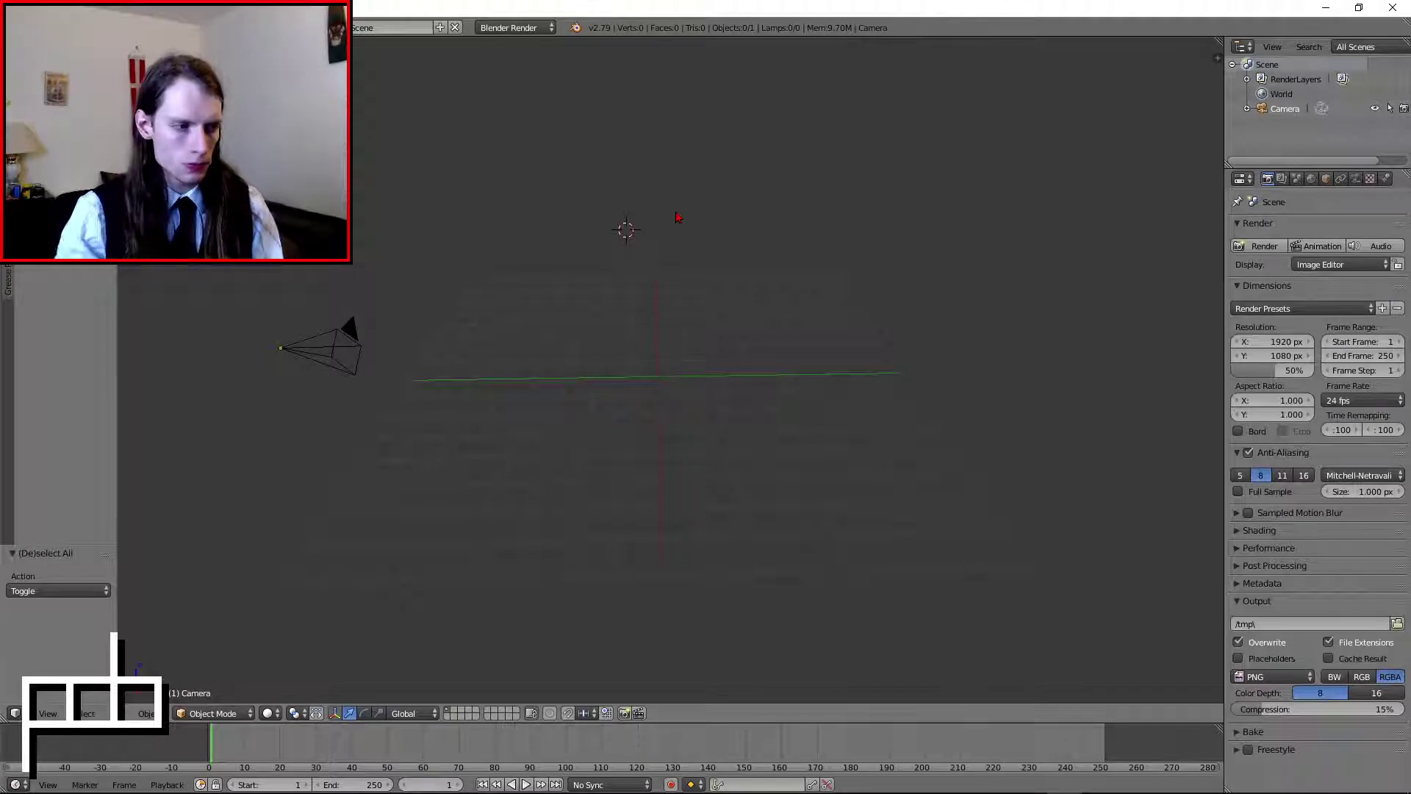
middle_drag(664, 211, 653, 207)
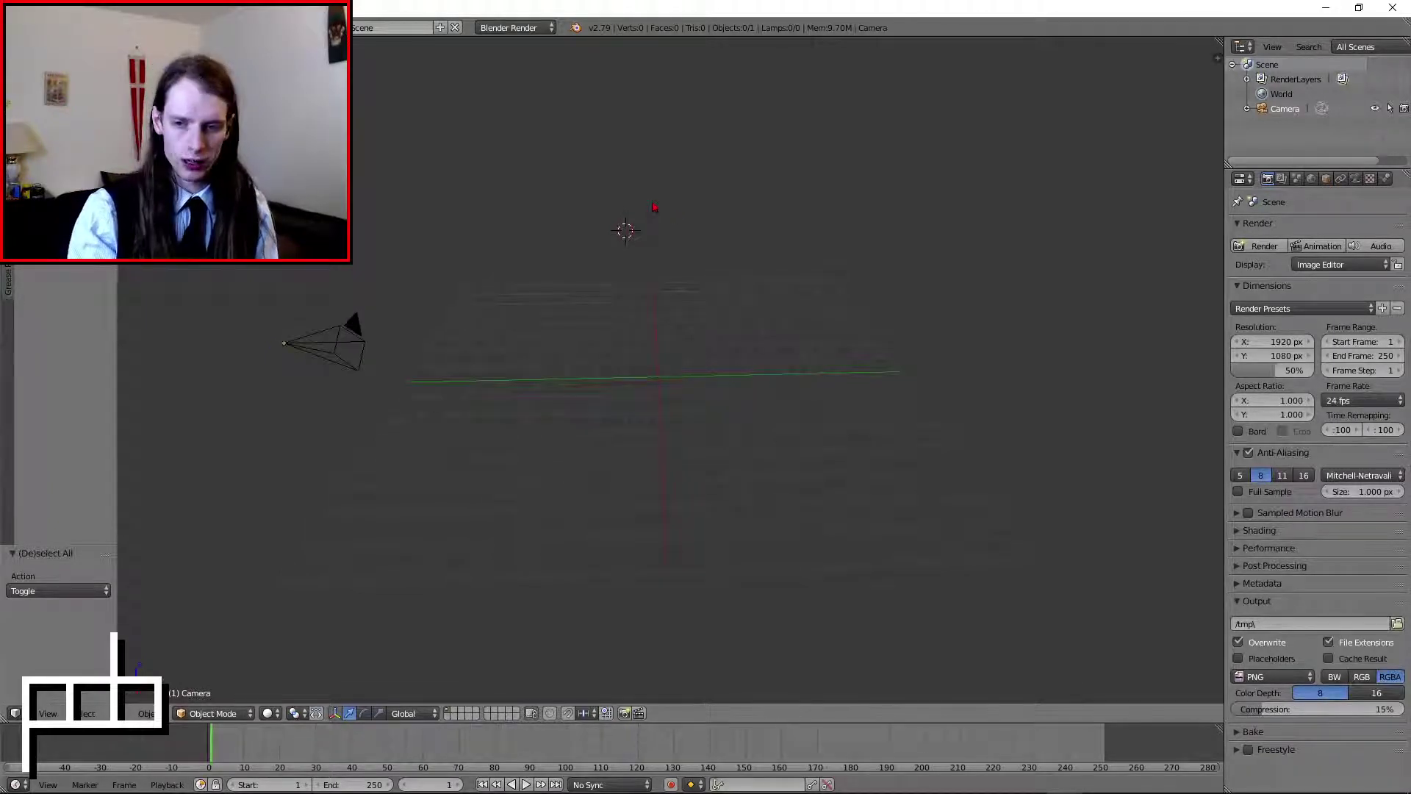
middle_drag(665, 299, 680, 299)
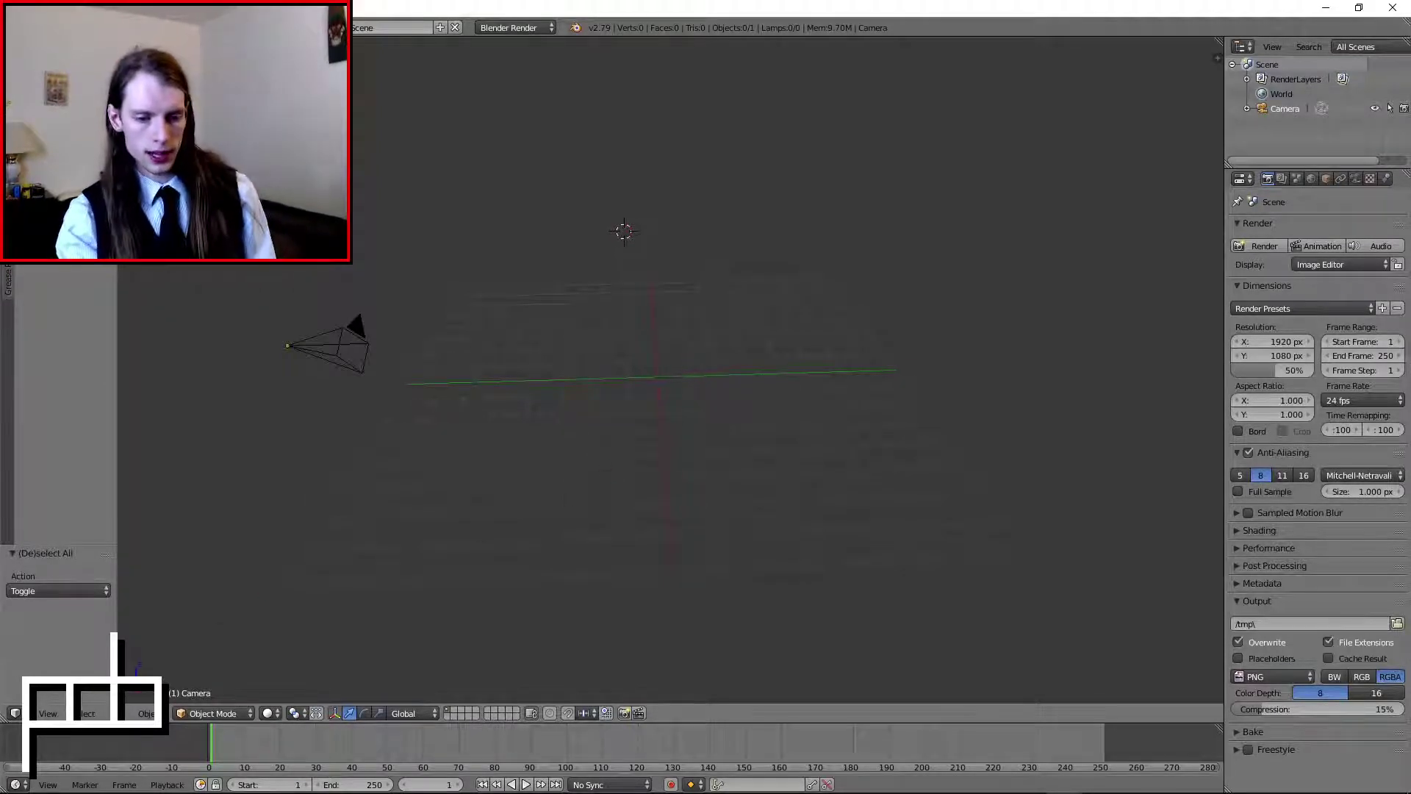
middle_drag(647, 313, 609, 310)
key(x)
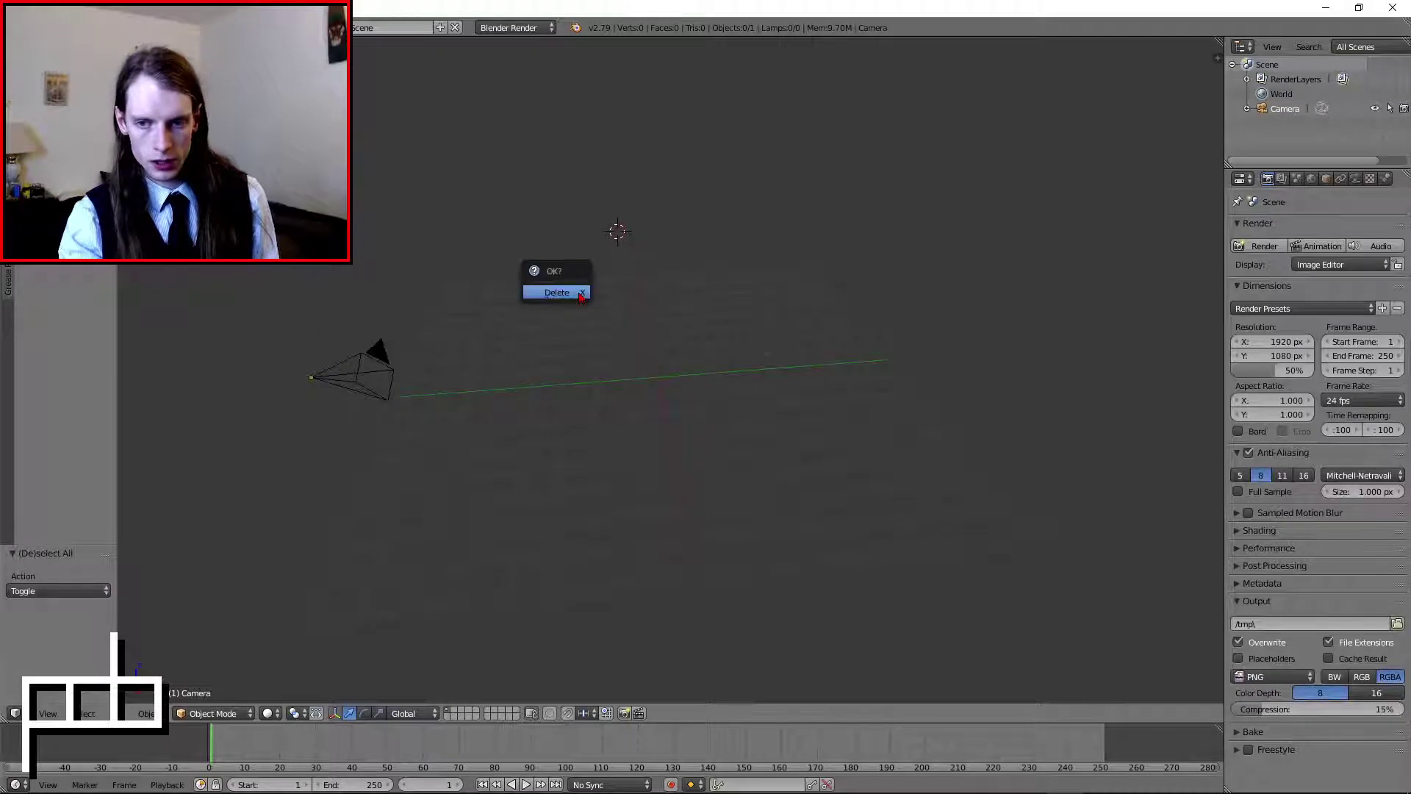
- Add a cube mesh at the 3D cursor and review its creation settings
click(8, 87)
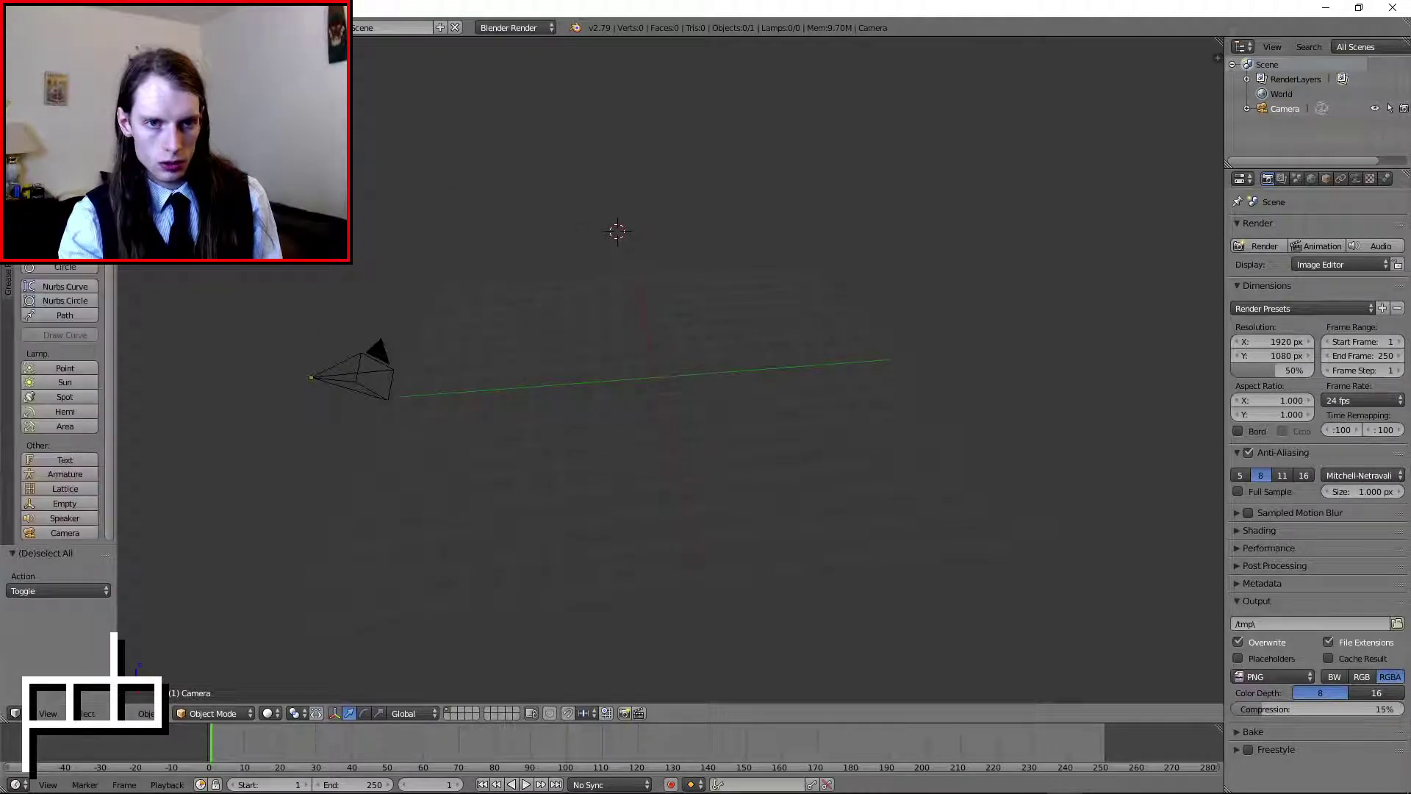
click(65, 99)
middle_drag(599, 249, 560, 246)
scroll(560, 245, up, 1)
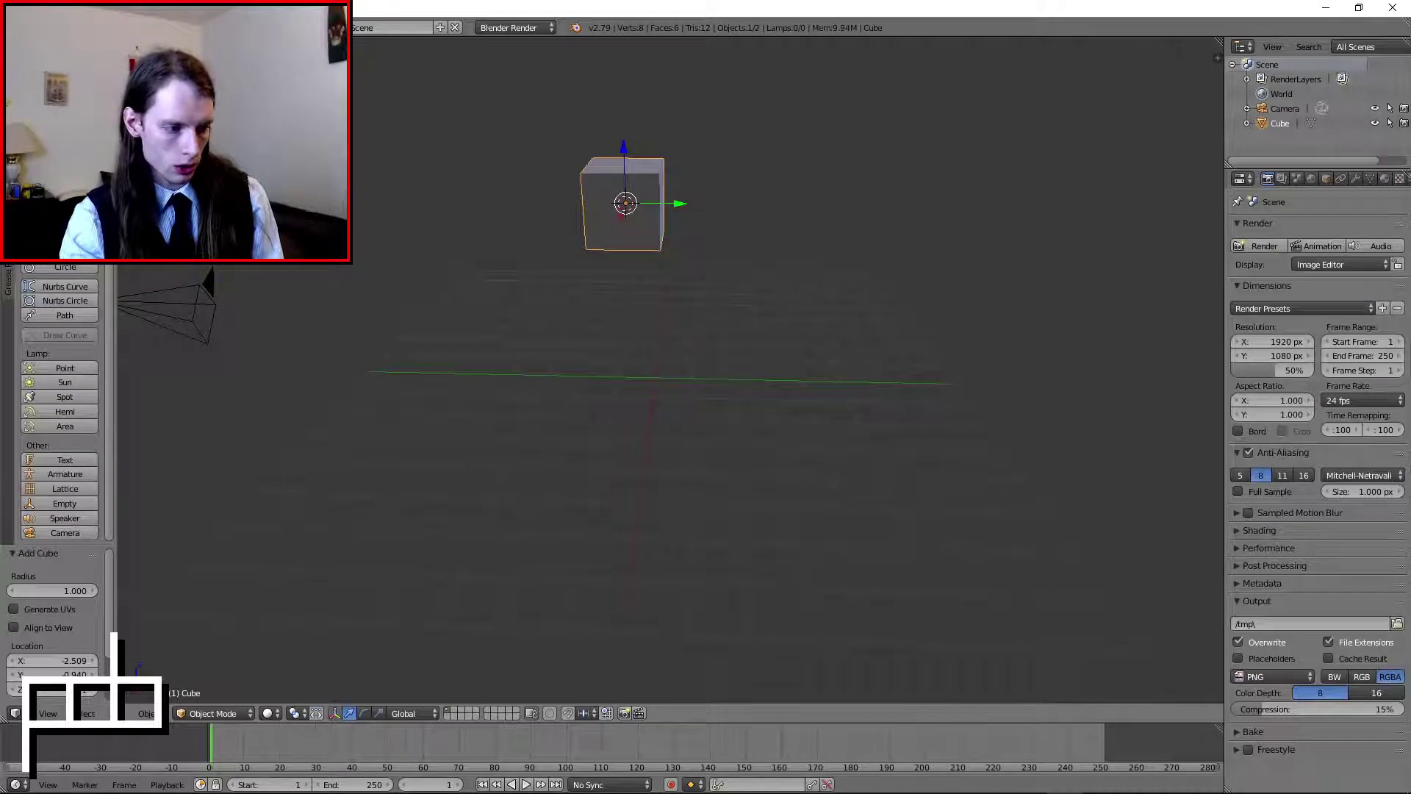
scroll(110, 626, down, 2)
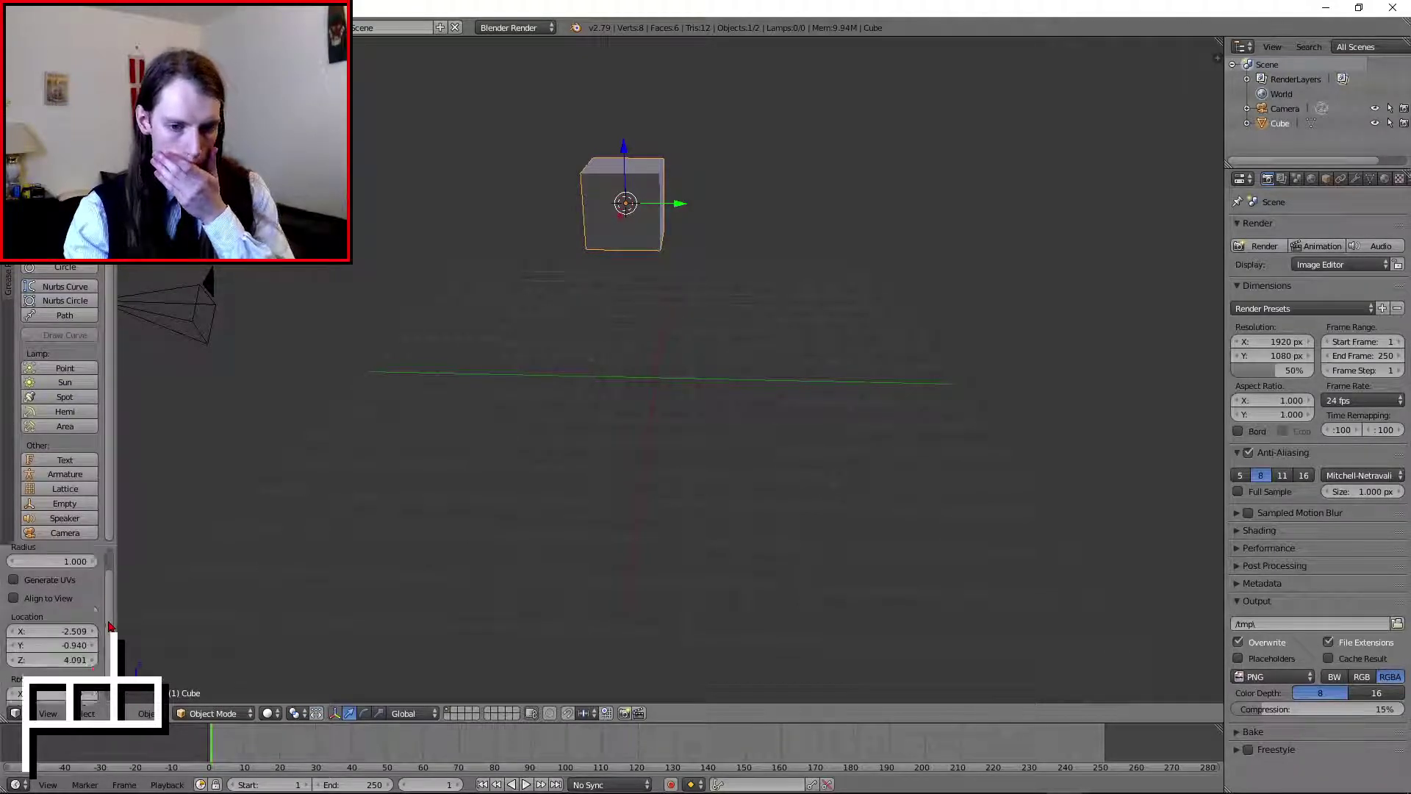
scroll(105, 630, down, 1)
scroll(318, 529, up, 1)
scroll(70, 594, up, 2)
- Show the cube's transform properties and widen the area that displays them
middle_drag(614, 363, 662, 372)
key(n)
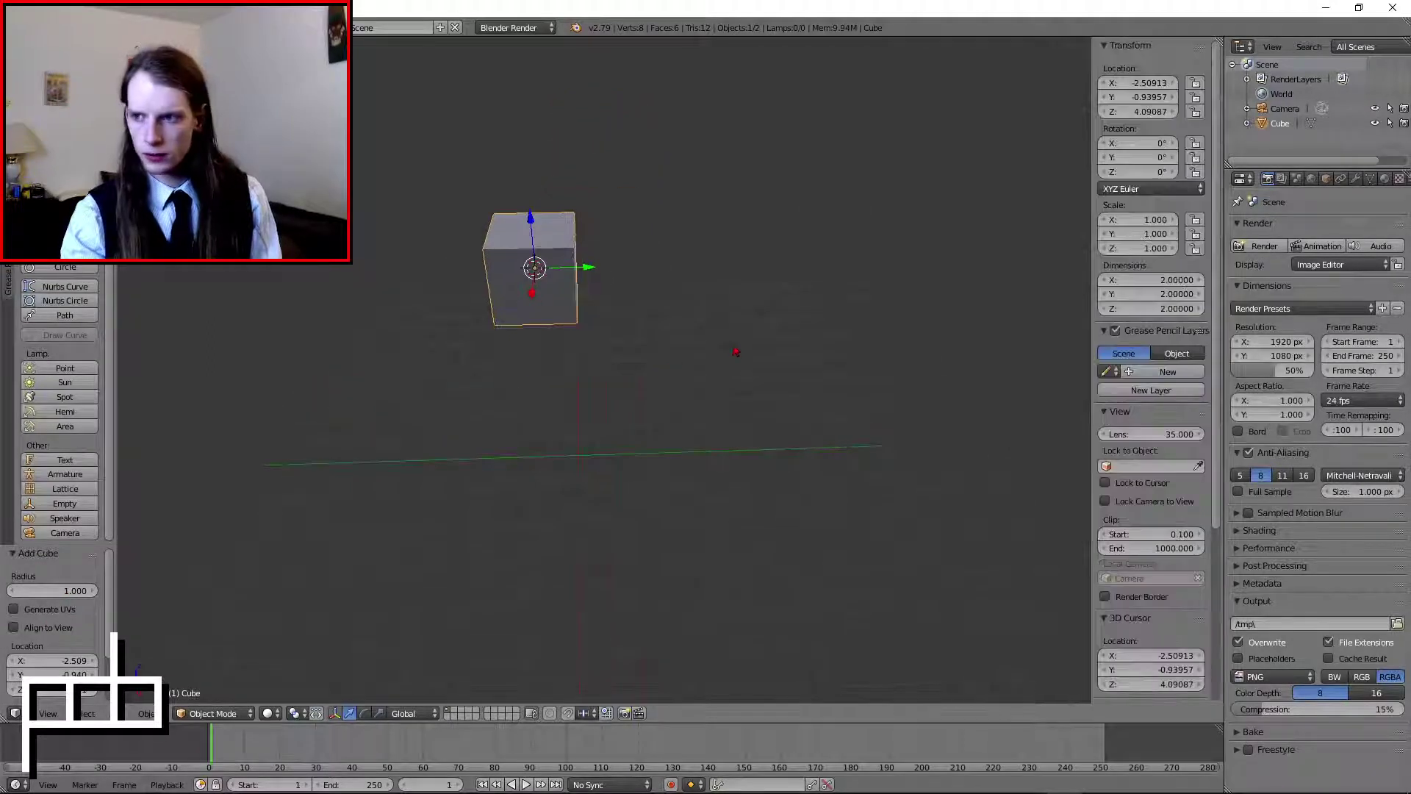
drag(1093, 432, 1042, 429)
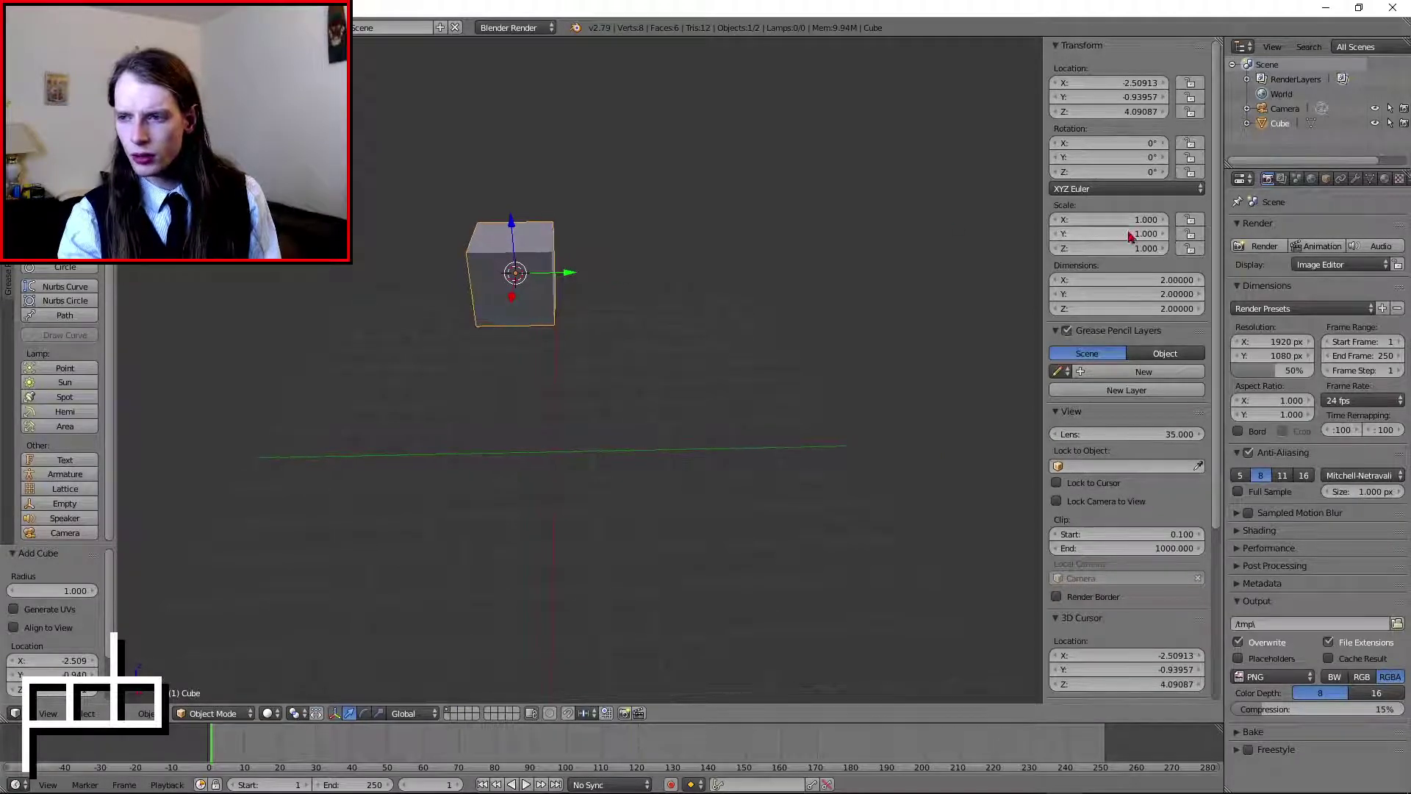
- Stretch the cube along the Y axis to a scale of 5.52
drag(1134, 233, 1393, 233)
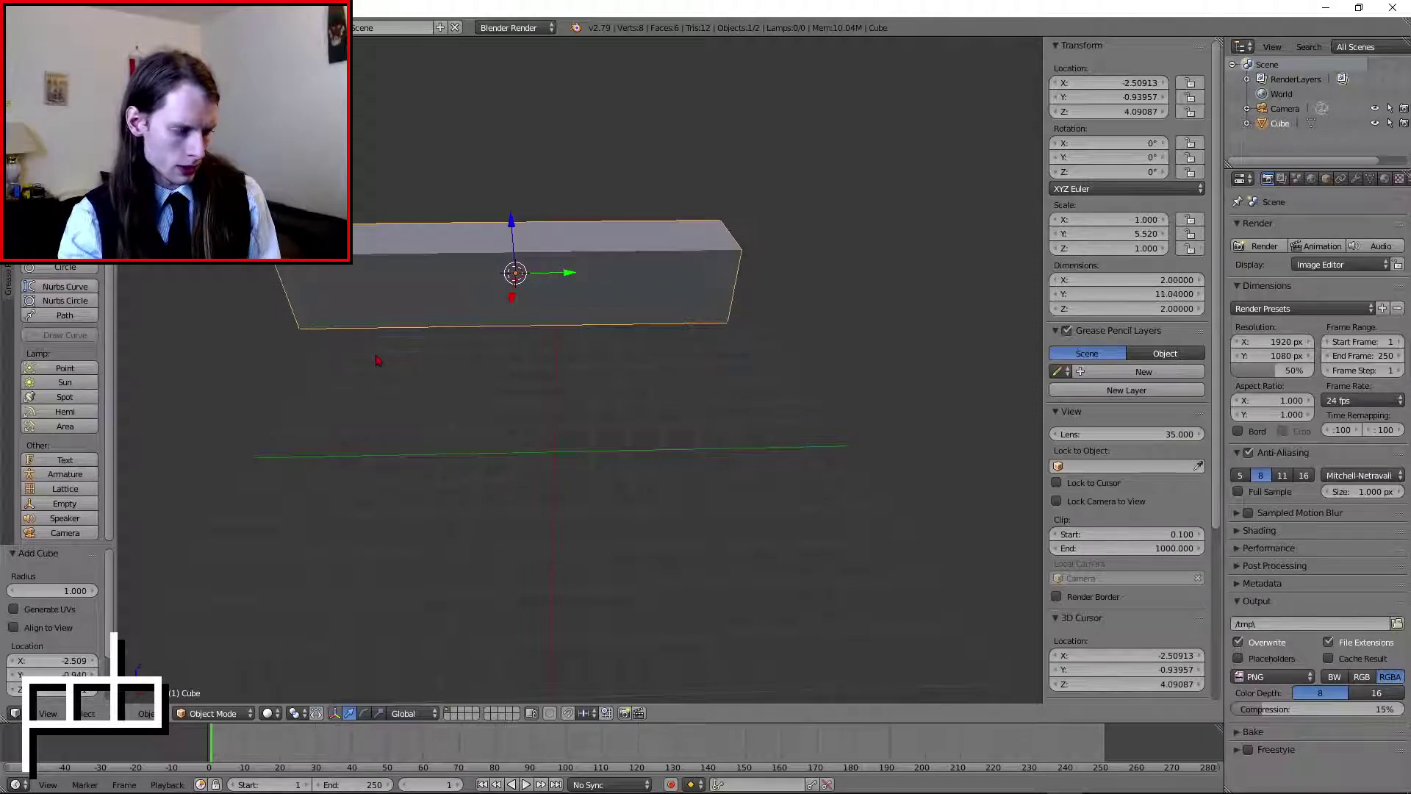
middle_drag(378, 360, 466, 368)
scroll(466, 368, down, 2)
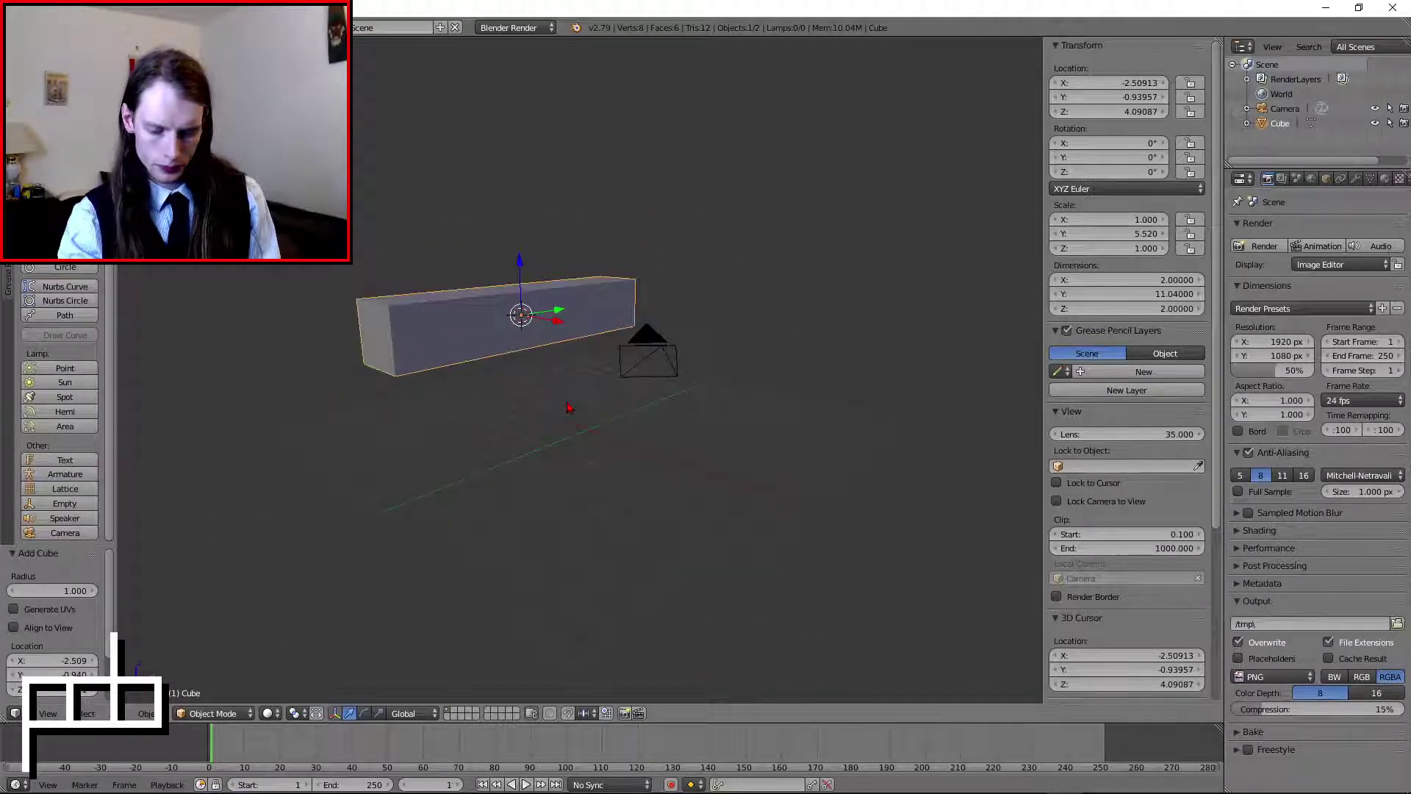
- Set the camera's Z rotation to 45° and X rotation to 45° while looking through it, and leave the camera view
key(KP_0)
right_click(812, 389)
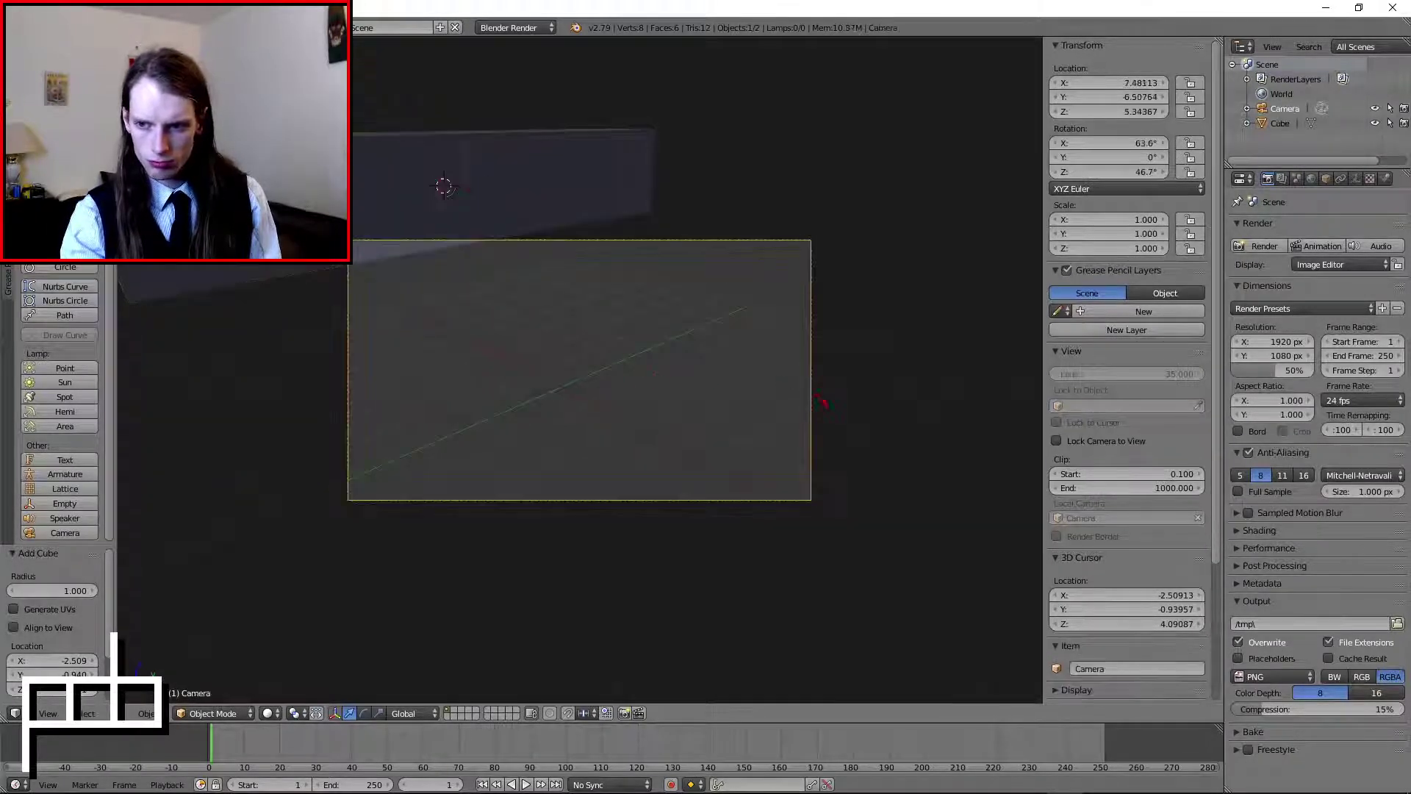
click(1132, 172)
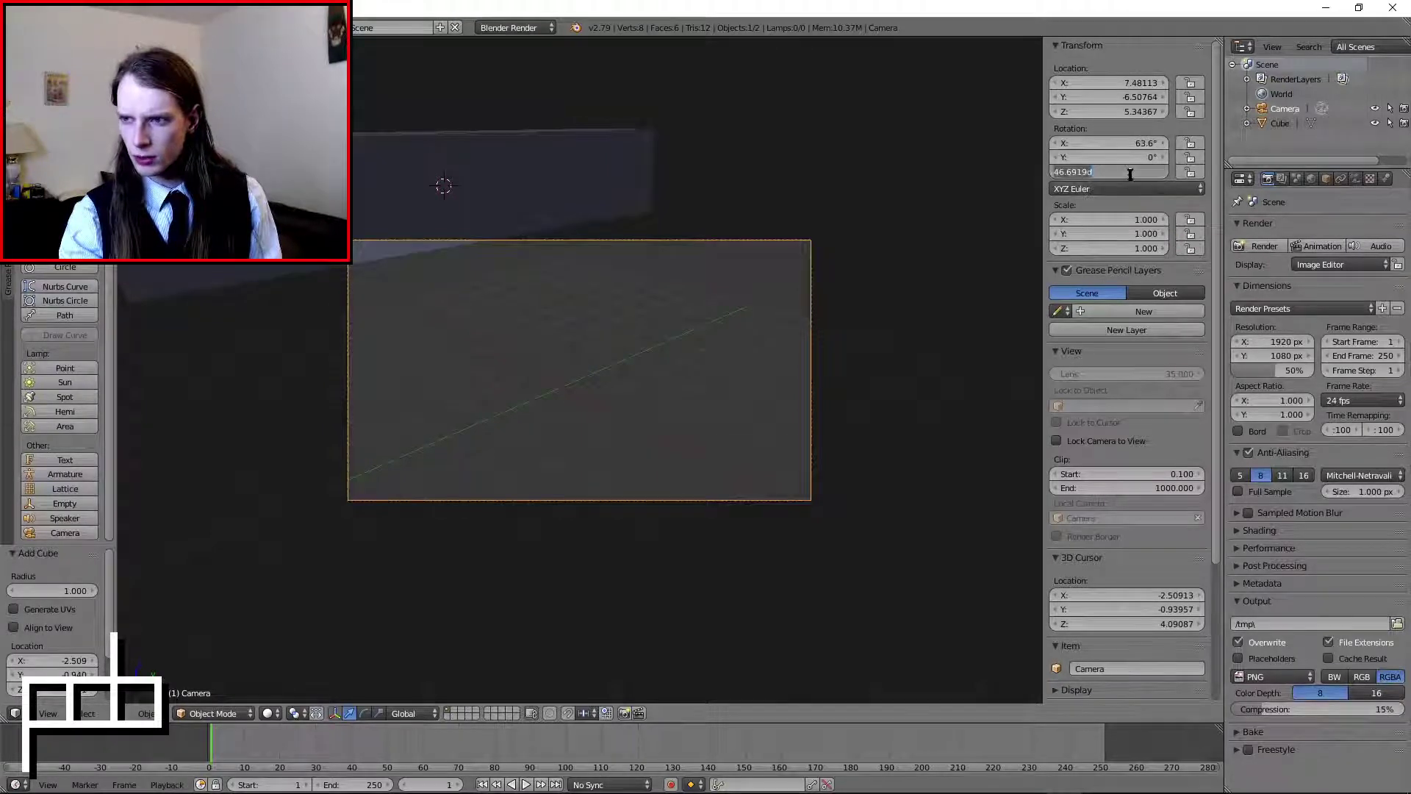
text(45)
key(Return)
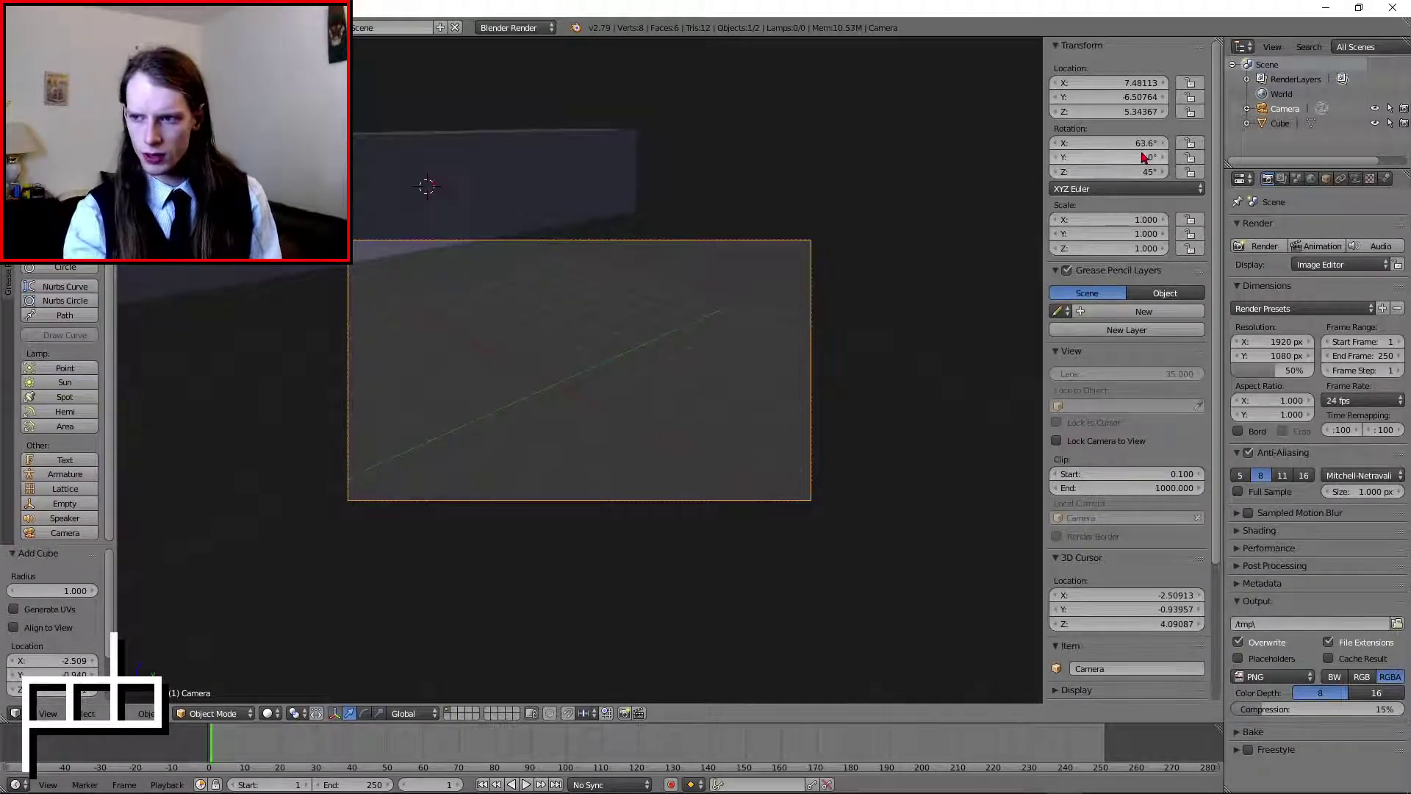
click(1129, 142)
text(45)
key(Return)
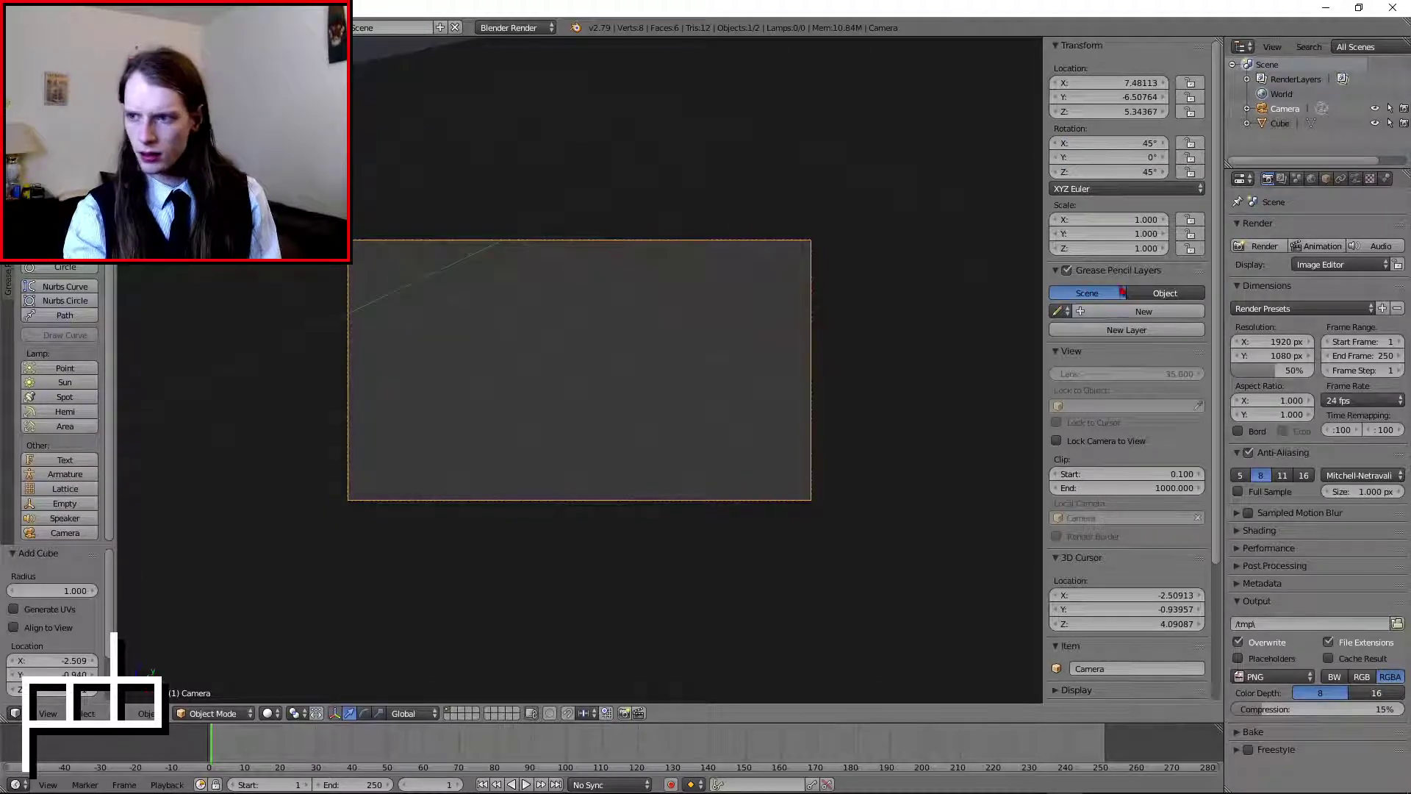
key(a)
key(KP_0)
key(KP_3)
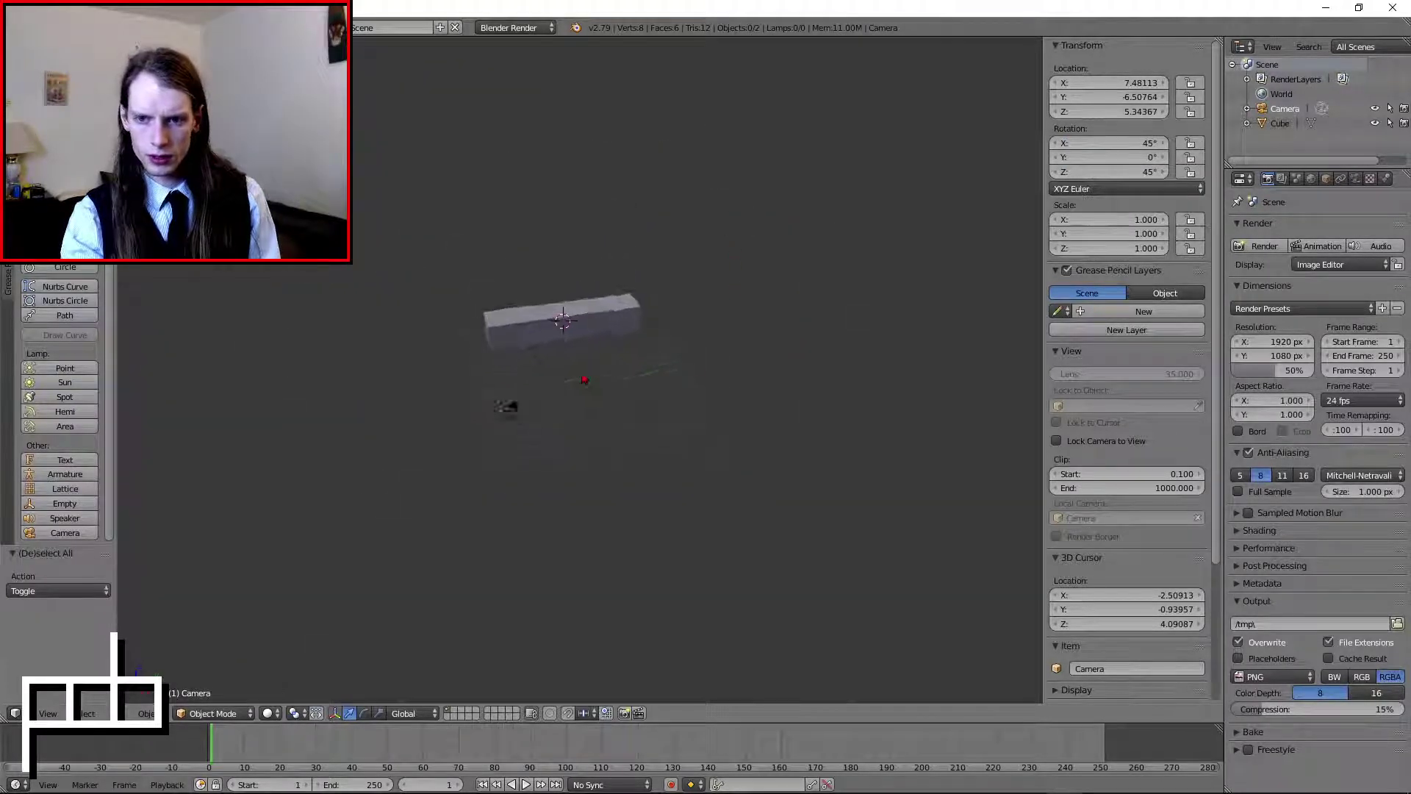
- Select the stretched cube and set its Y scale to 15
right_click(606, 312)
scroll(606, 313, up, 4)
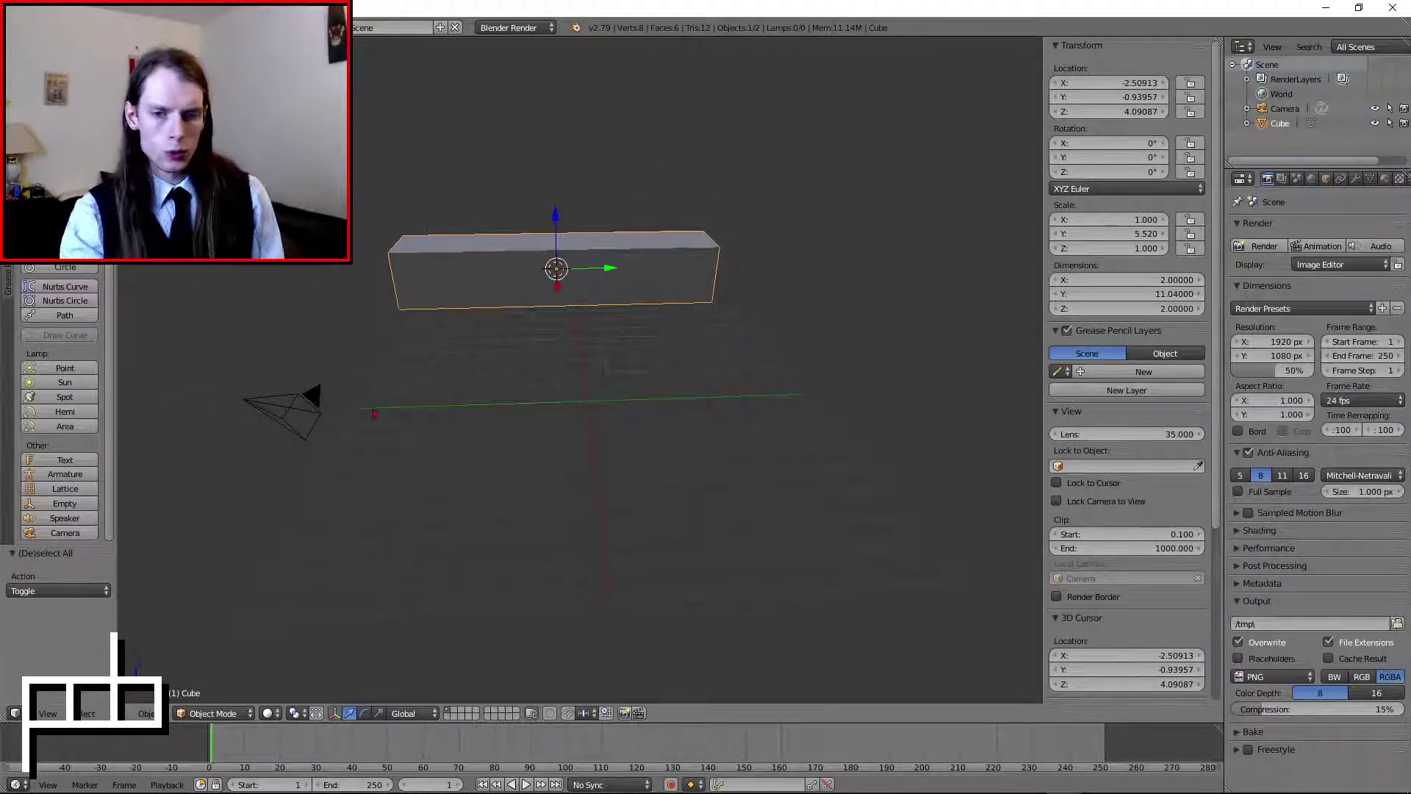
middle_drag(525, 376, 558, 377)
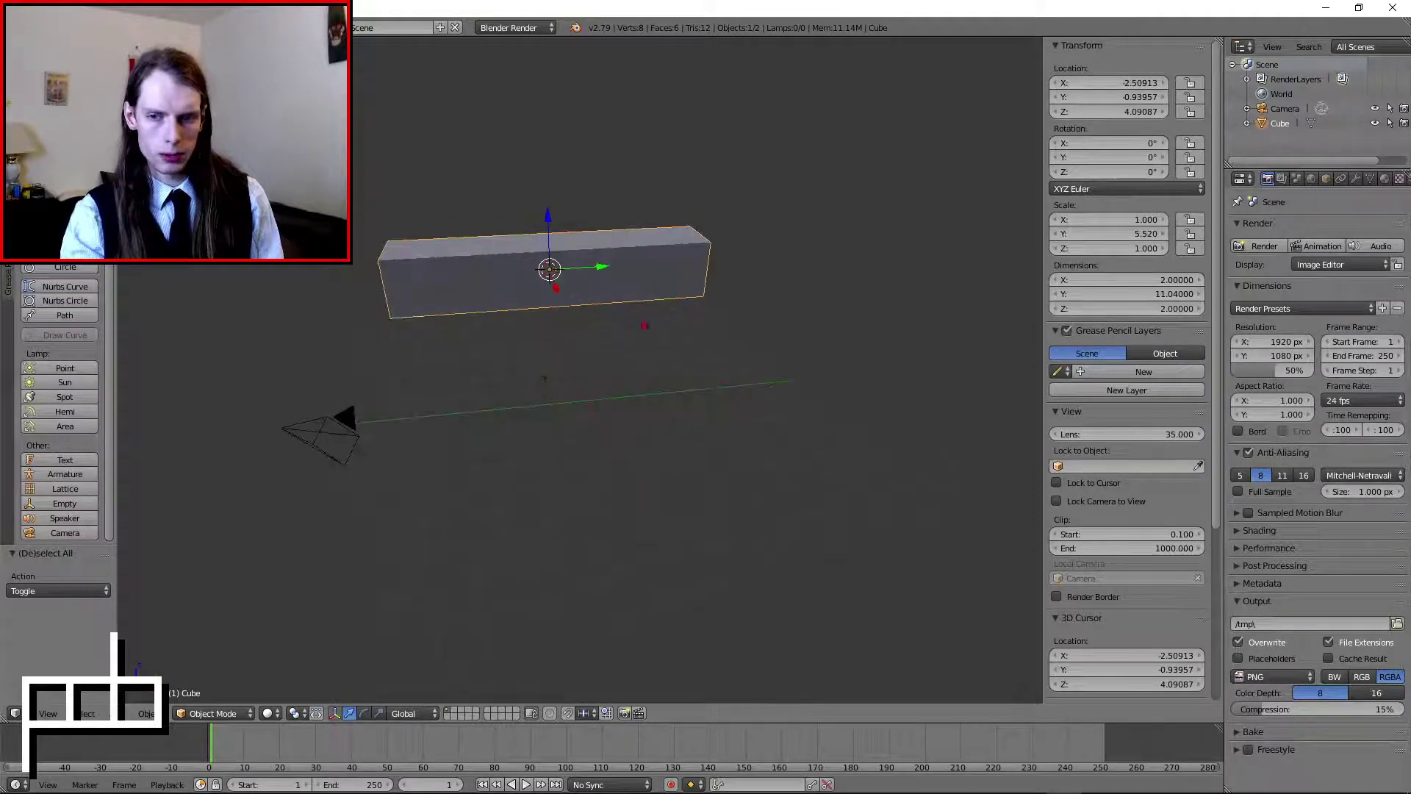
click(1141, 234)
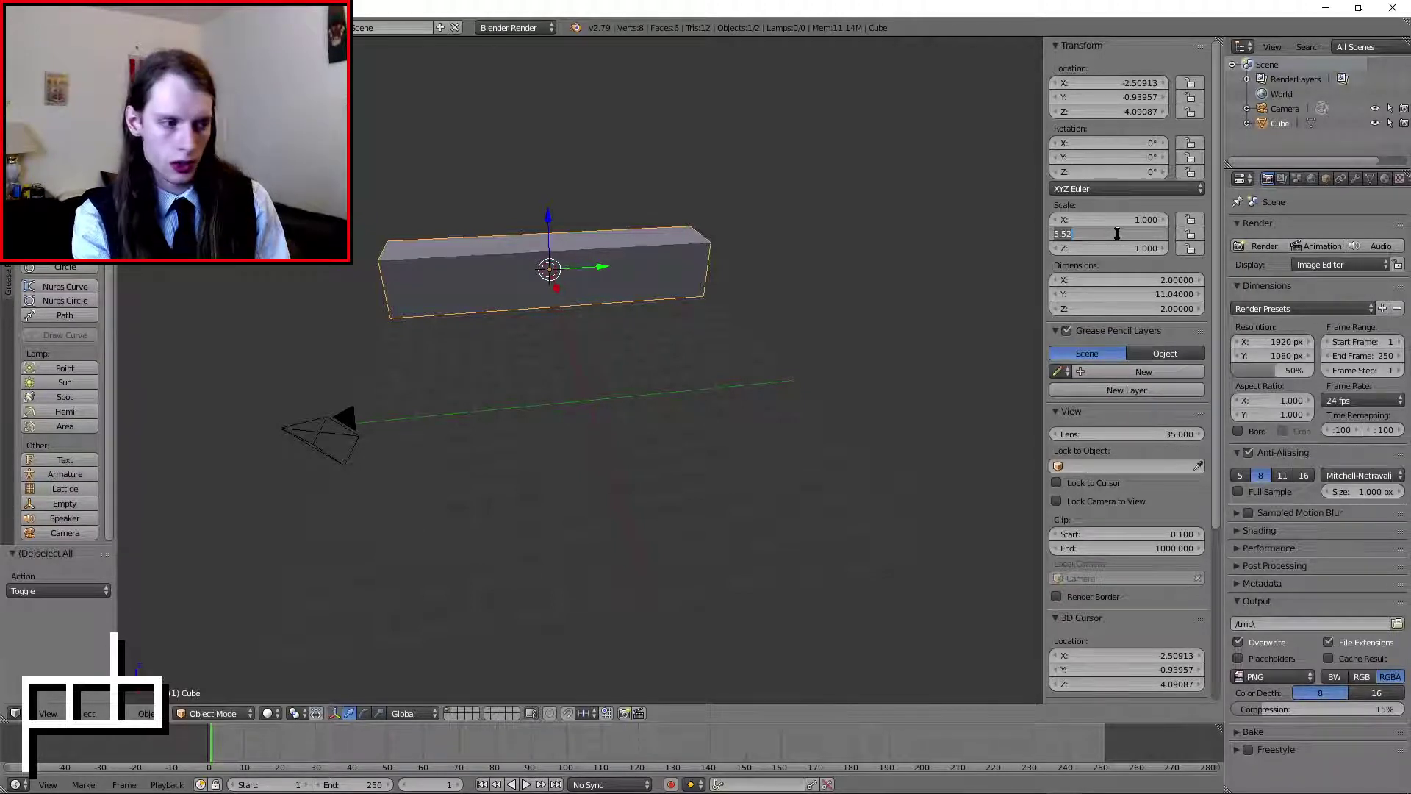
text(15)
key(Return)
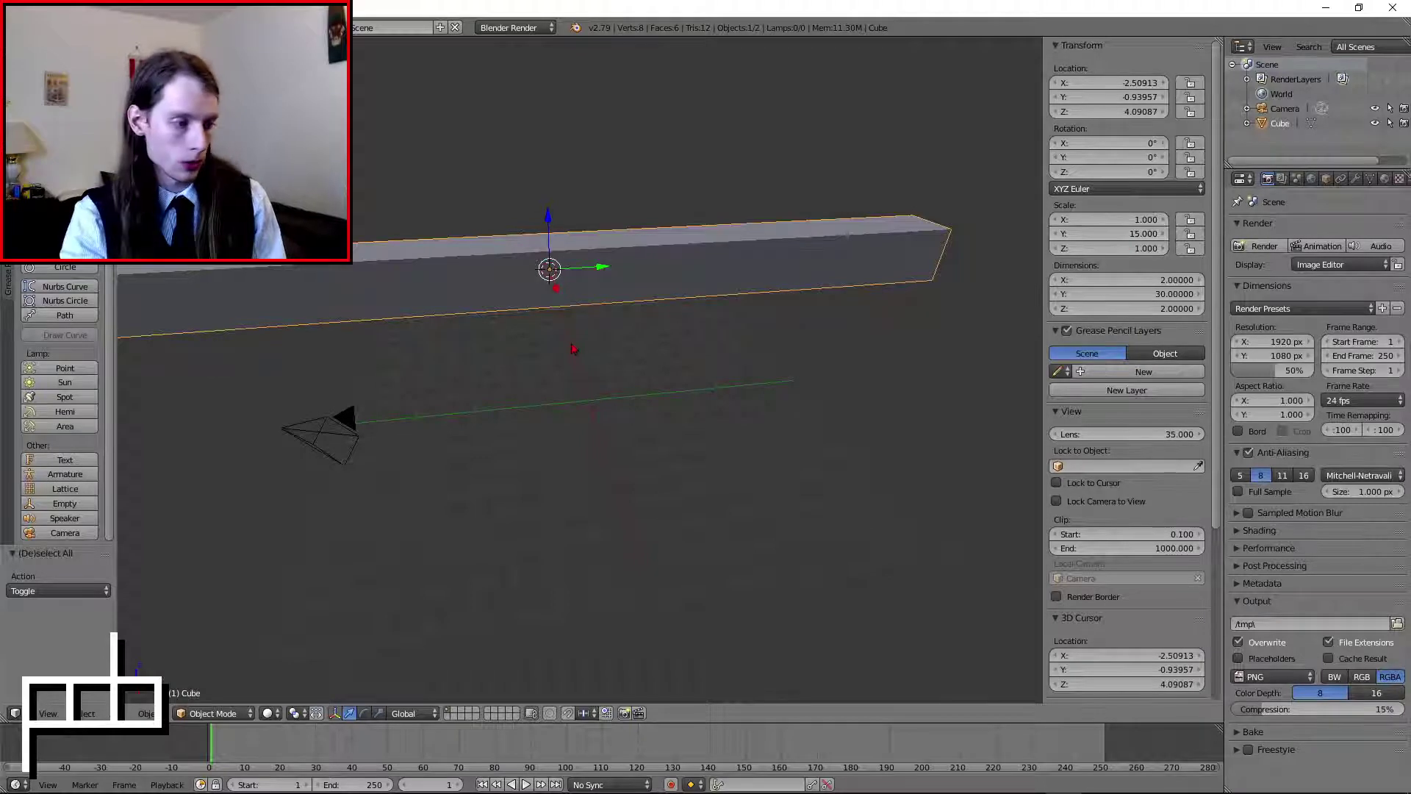
scroll(575, 350, down, 1)
shift+middle_drag(531, 225, 588, 232)
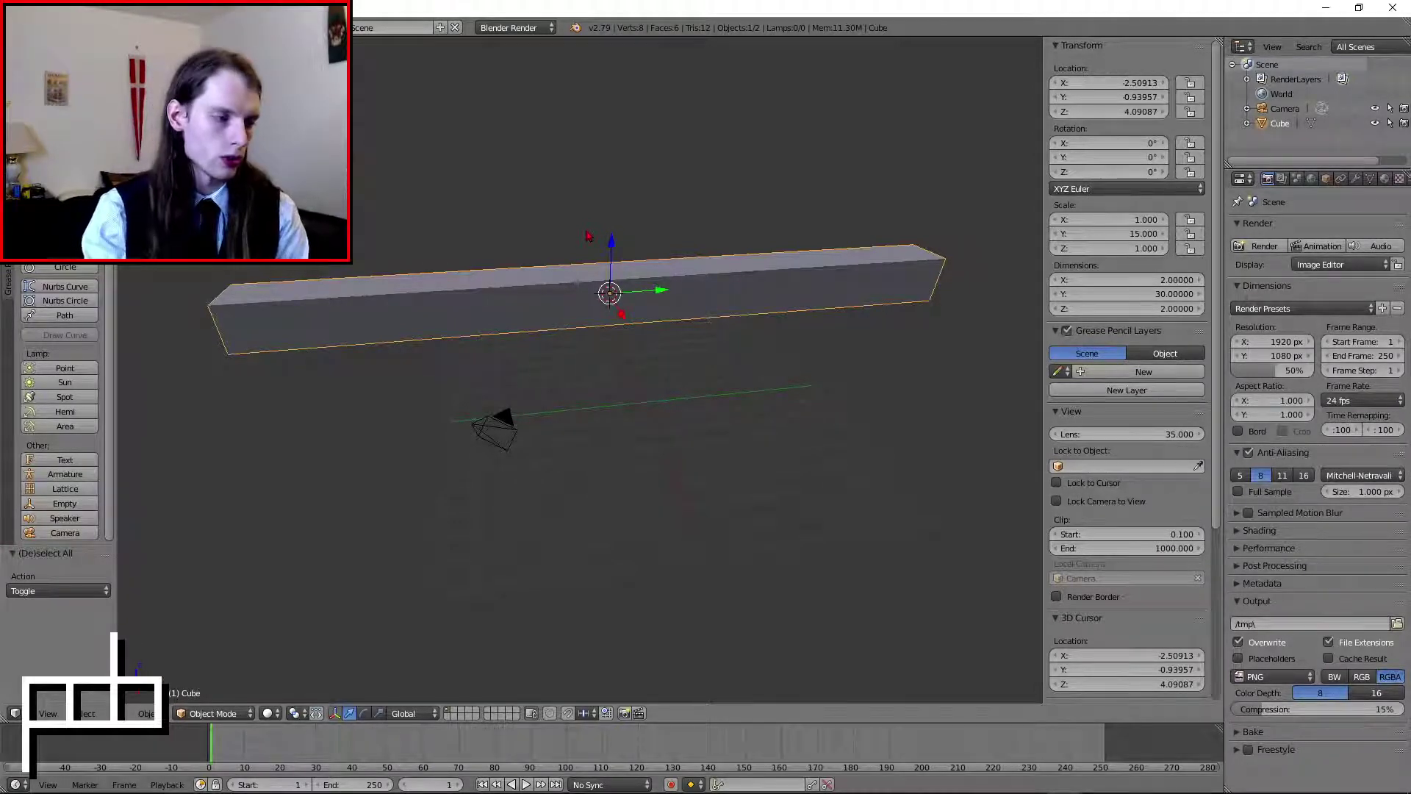
- Increase the selected bar's Y scale to 16
click(1115, 235)
text(16)
key(Return)
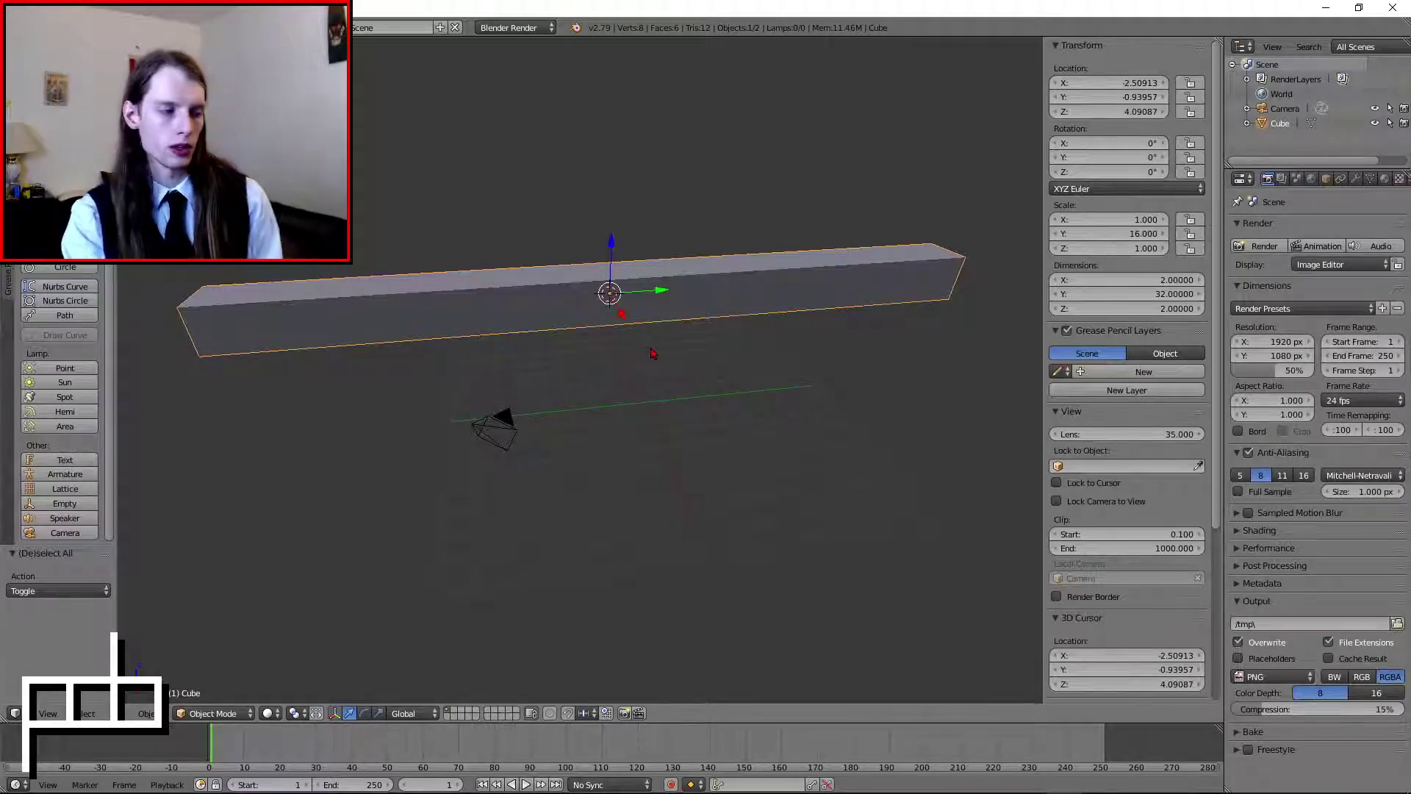
- Look through the render, world, object and camera properties for the animation frame settings
middle_drag(653, 354, 702, 287)
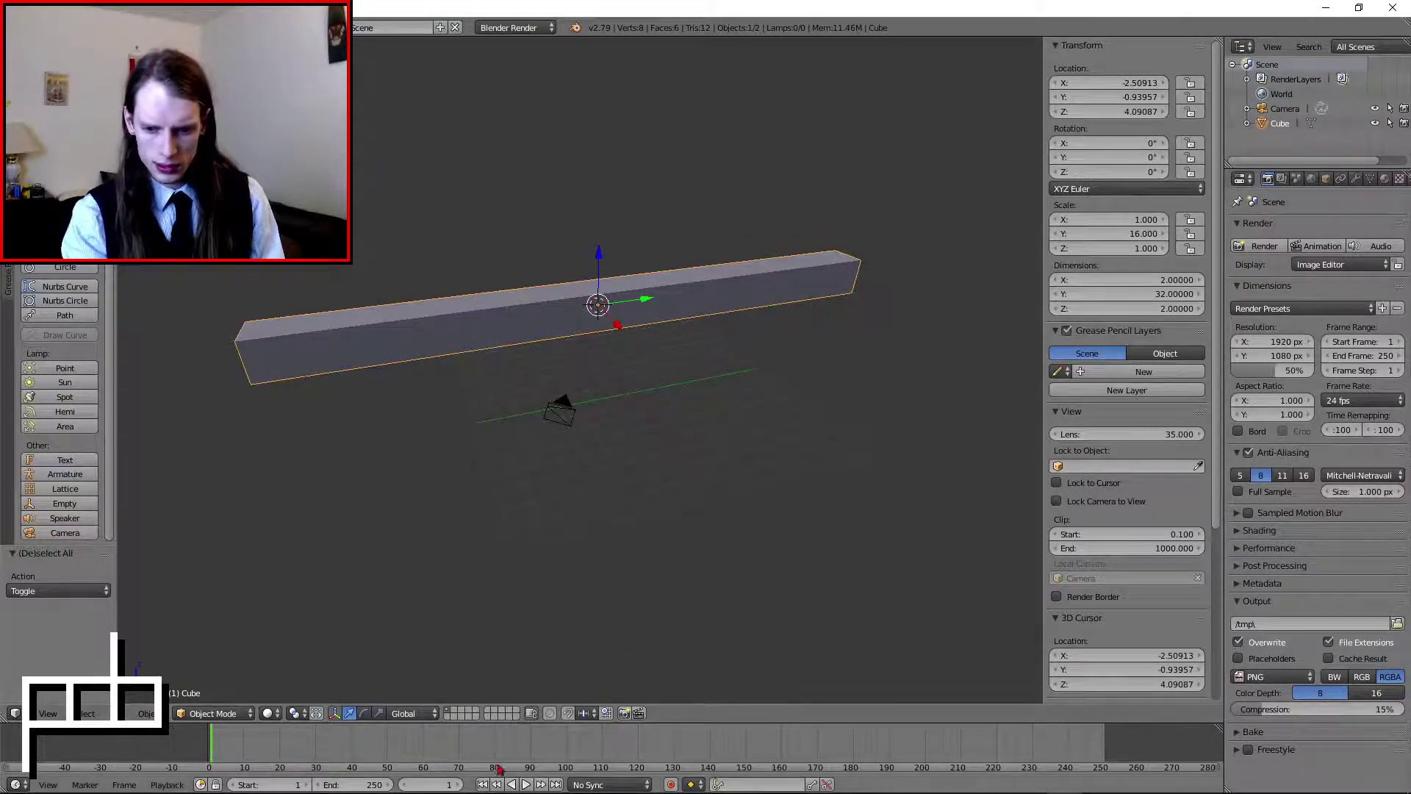
click(361, 785)
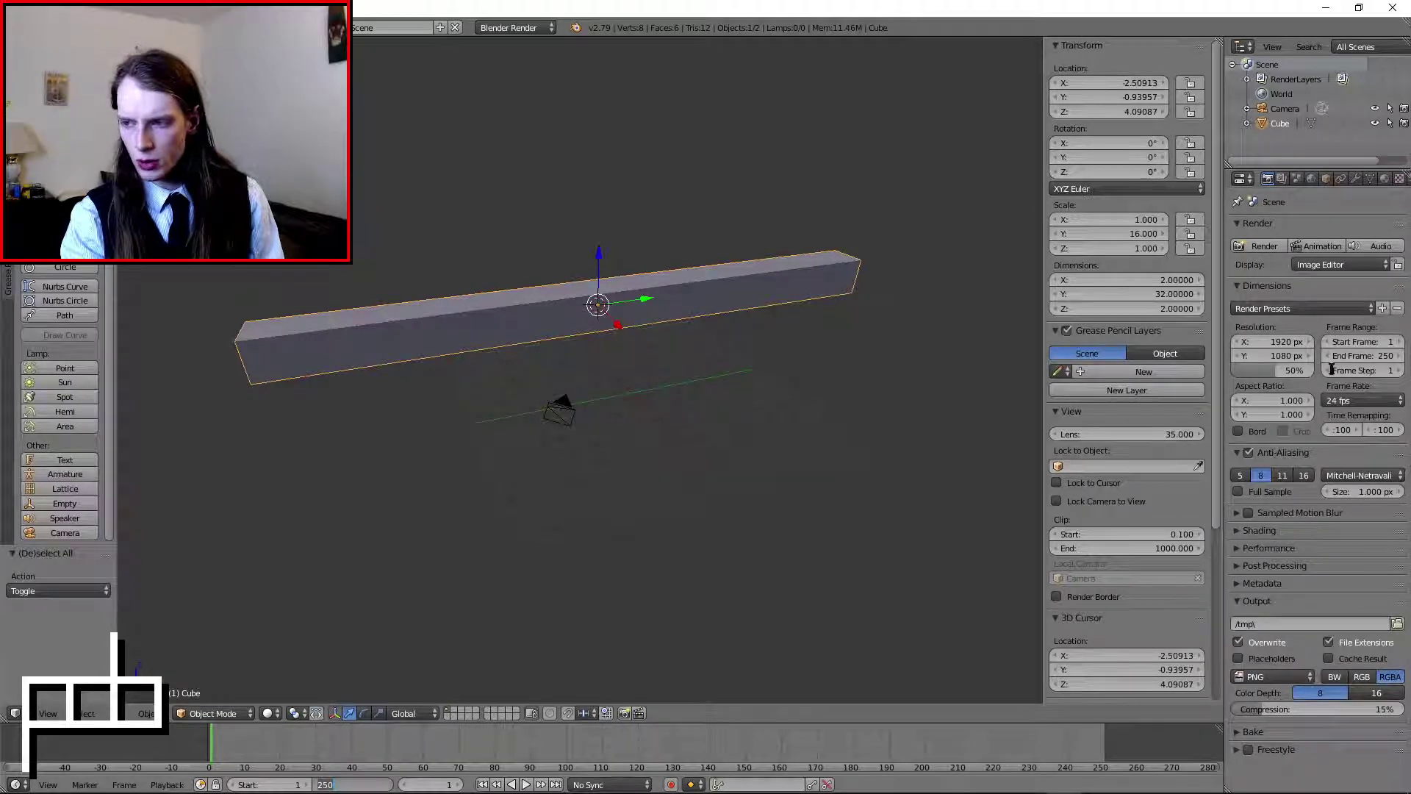
click(1323, 327)
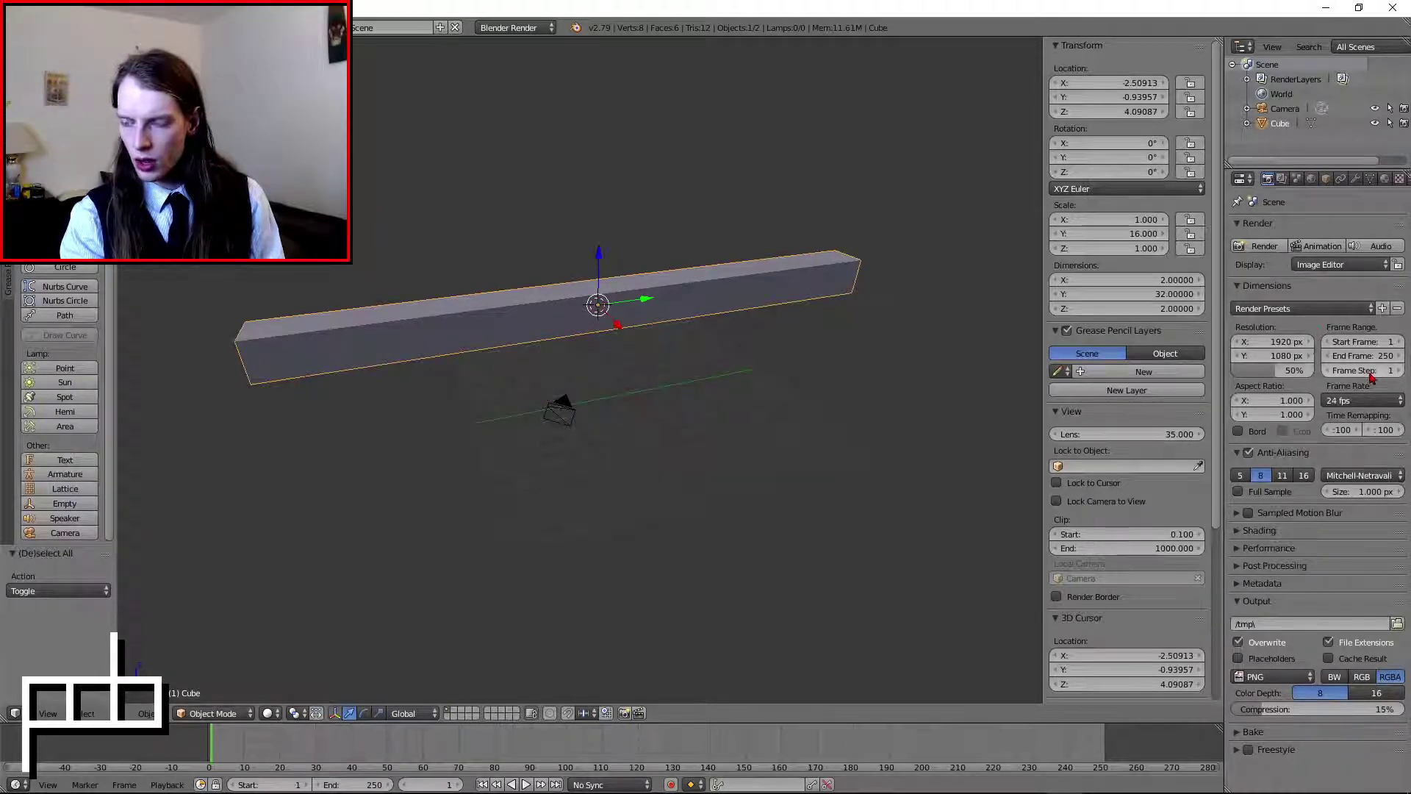
click(1281, 179)
click(1268, 179)
click(1312, 179)
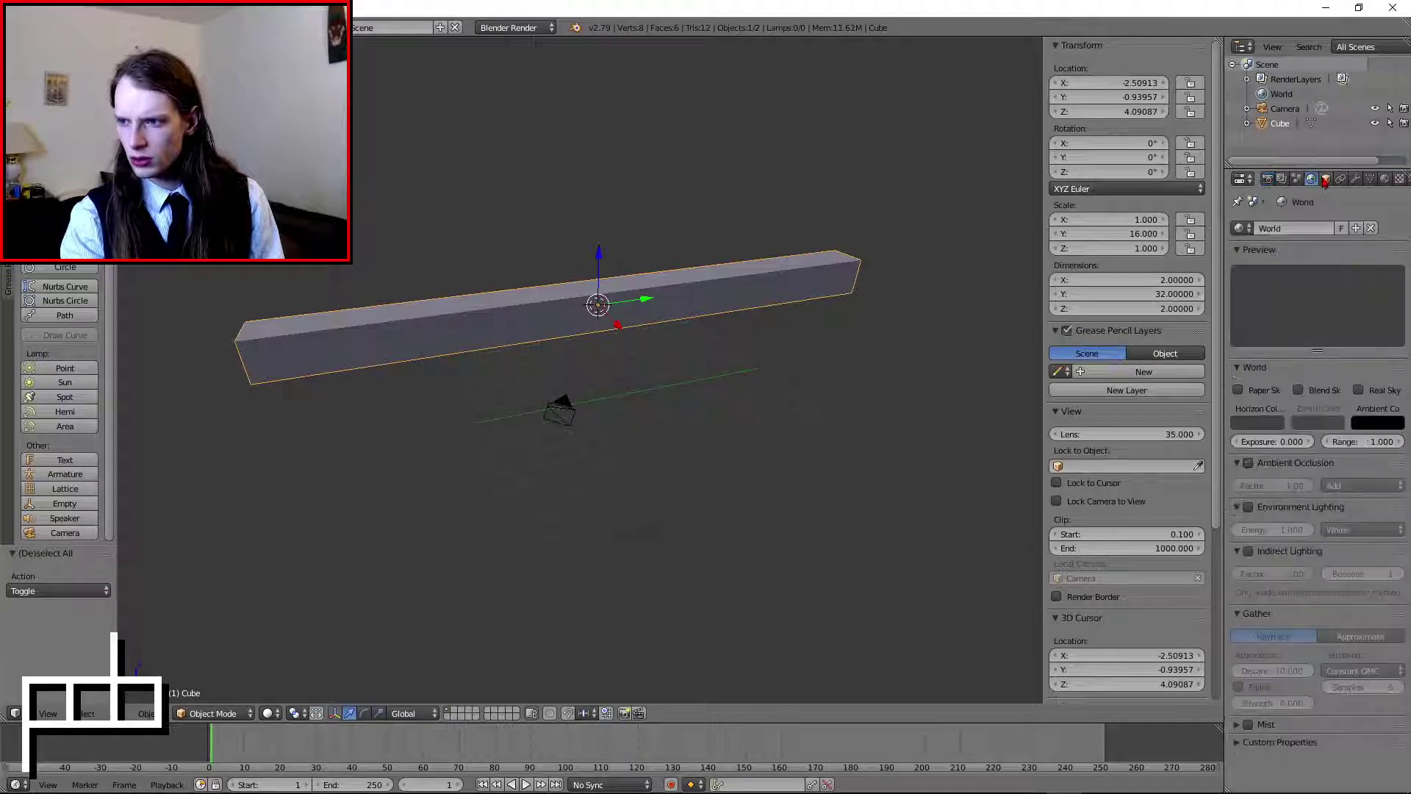
click(1326, 179)
right_click(572, 409)
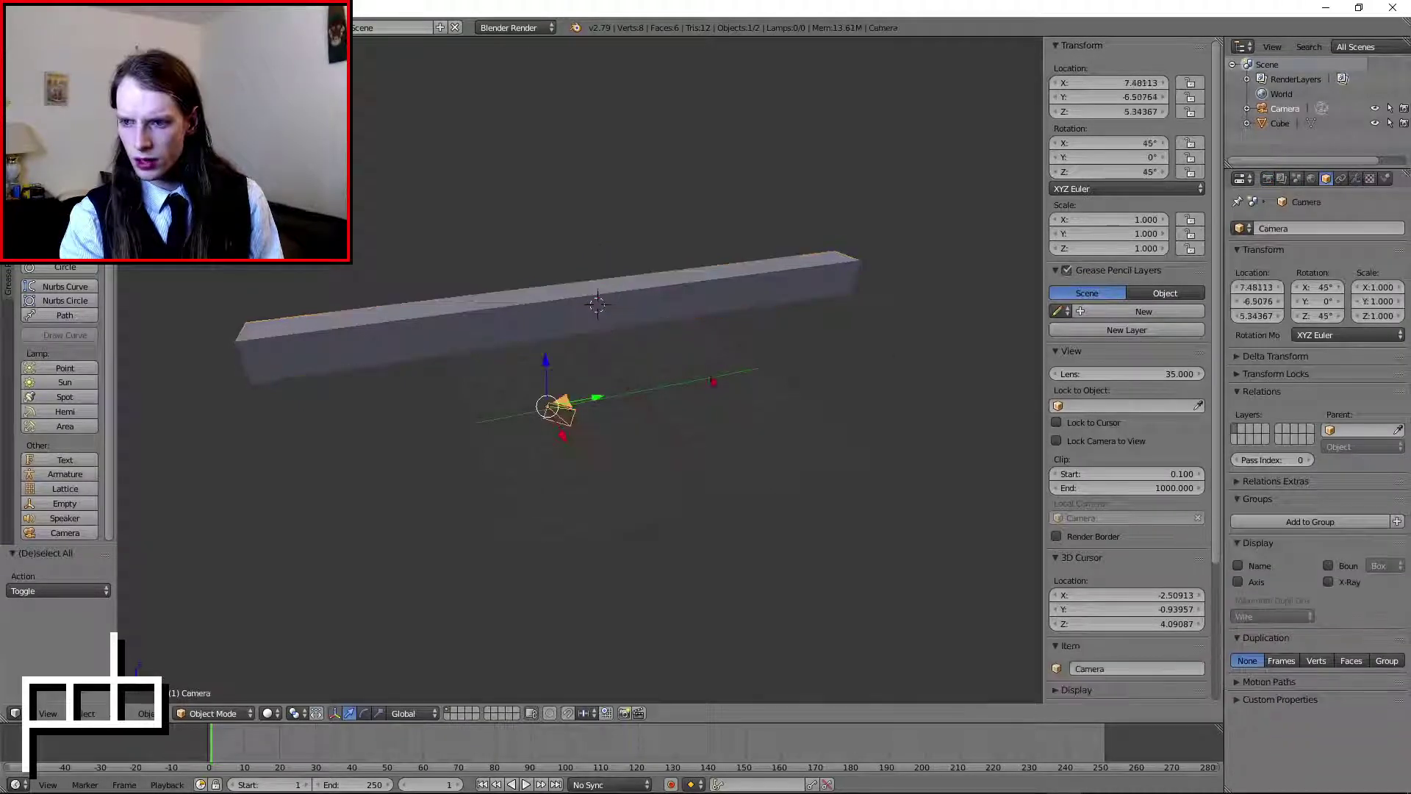
click(1356, 180)
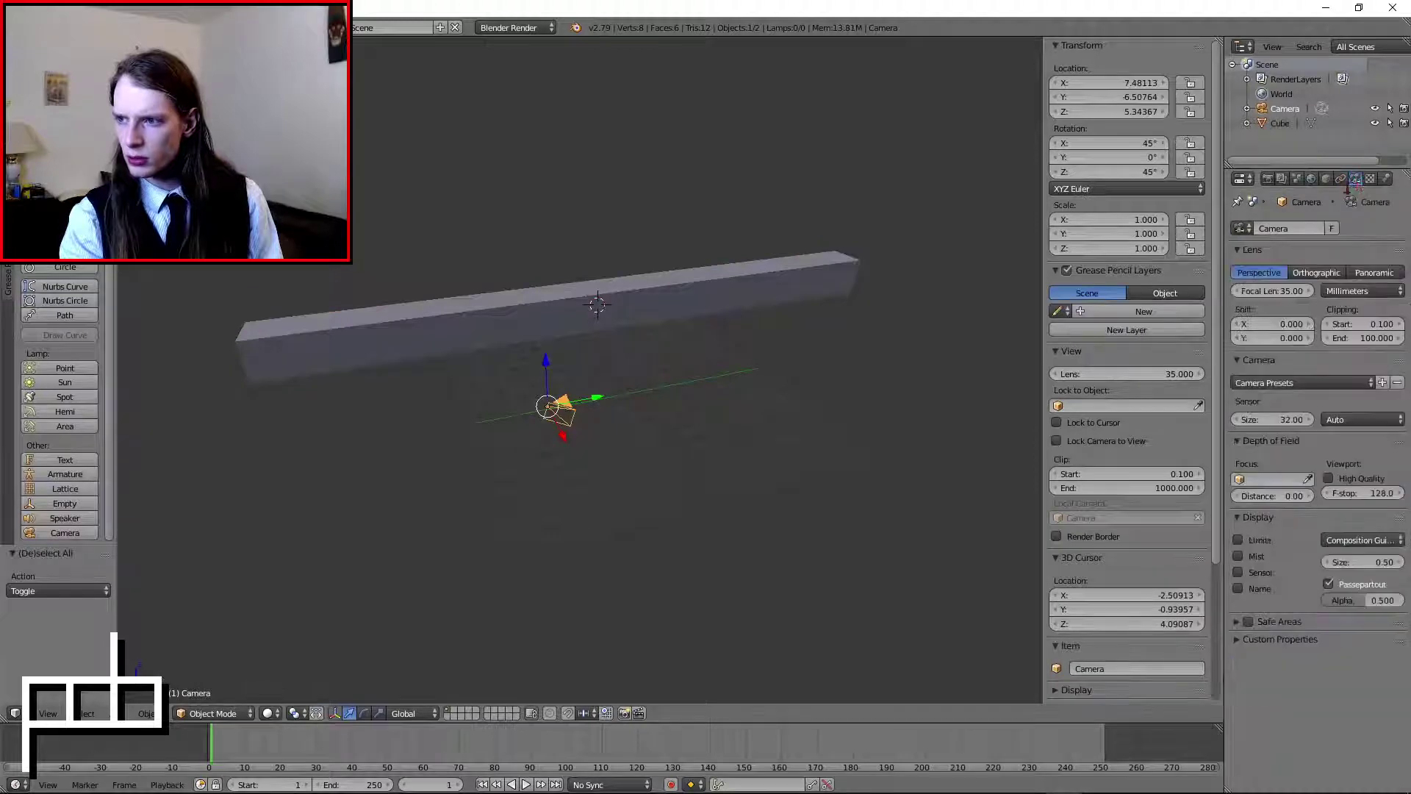
click(1267, 179)
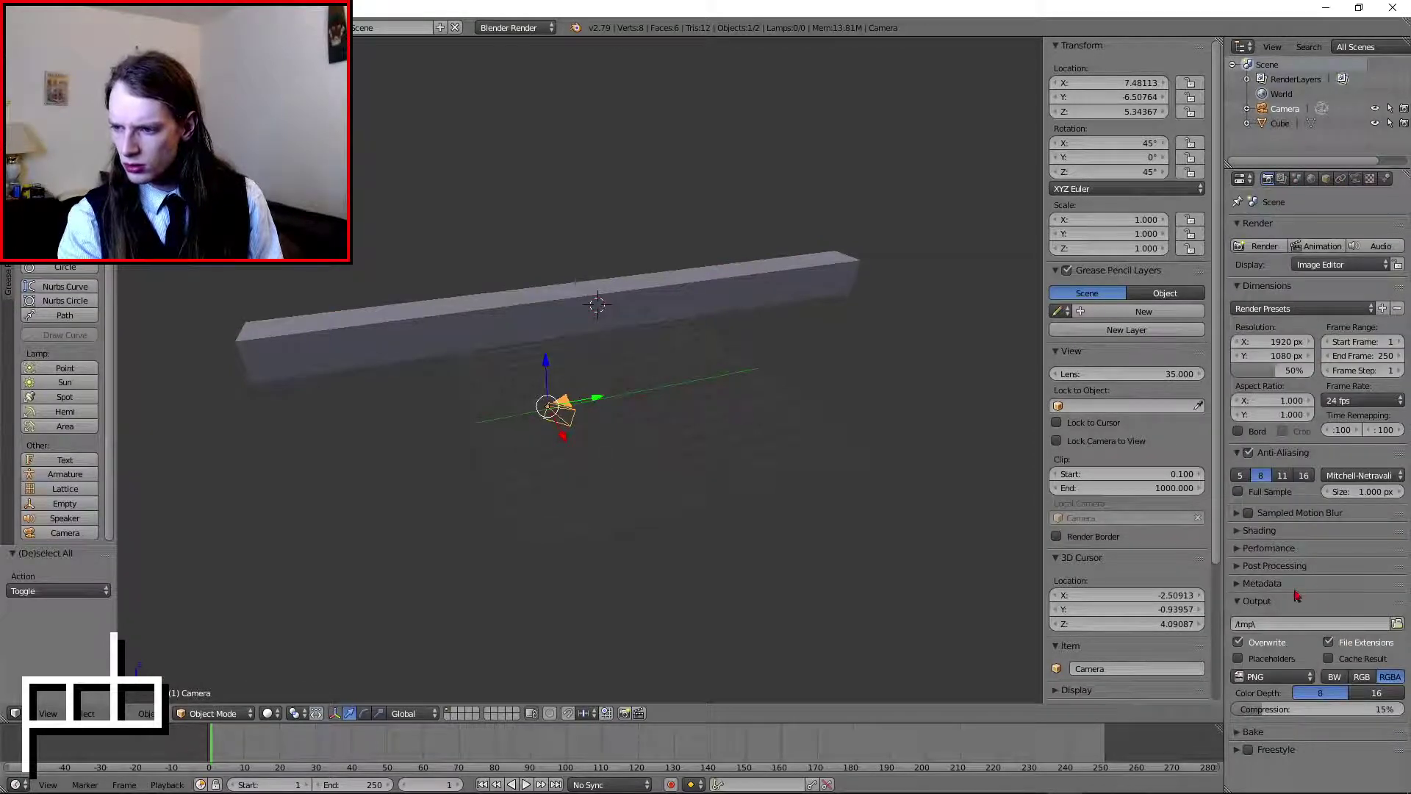
- Collapse the Output settings and set the scene's frame rate to 30 fps
click(1280, 601)
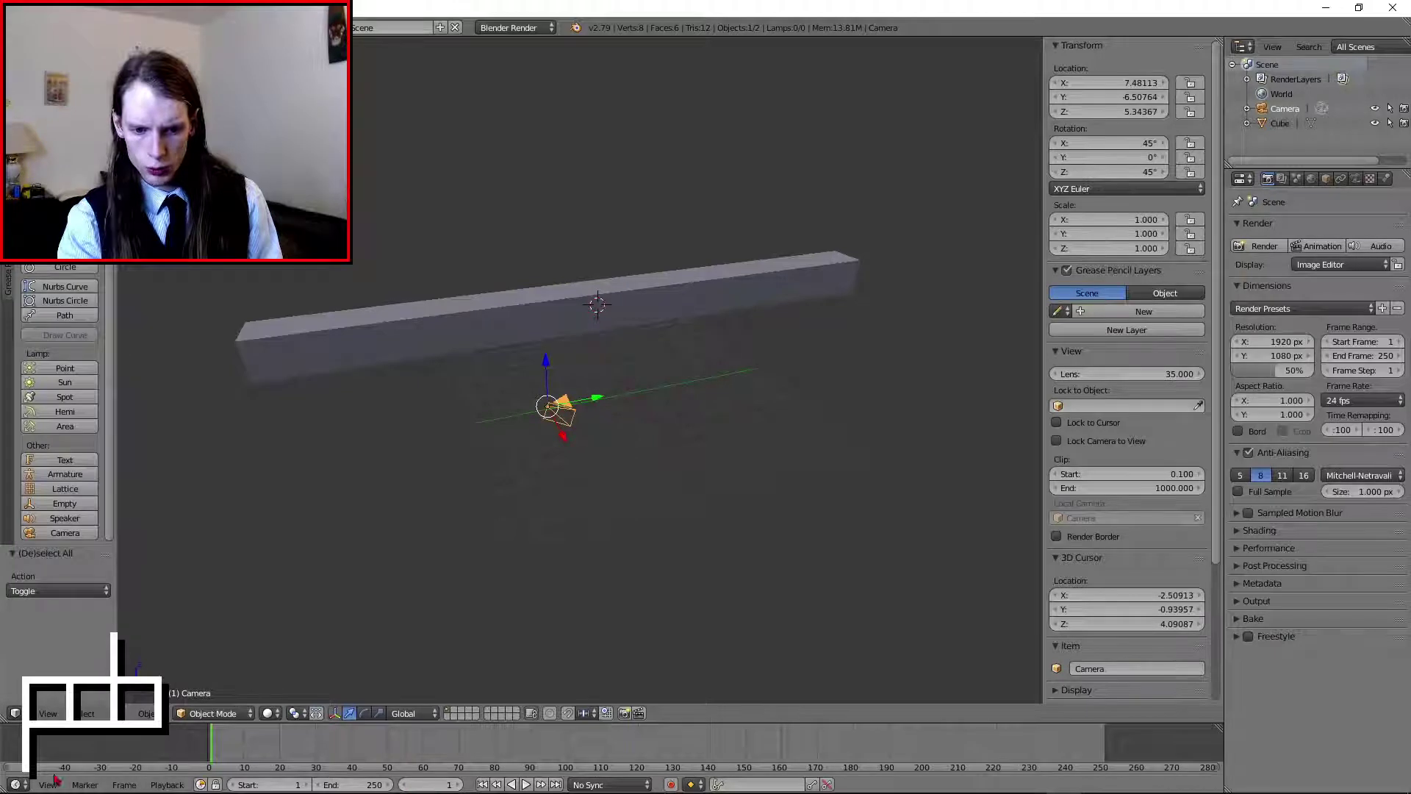
click(126, 785)
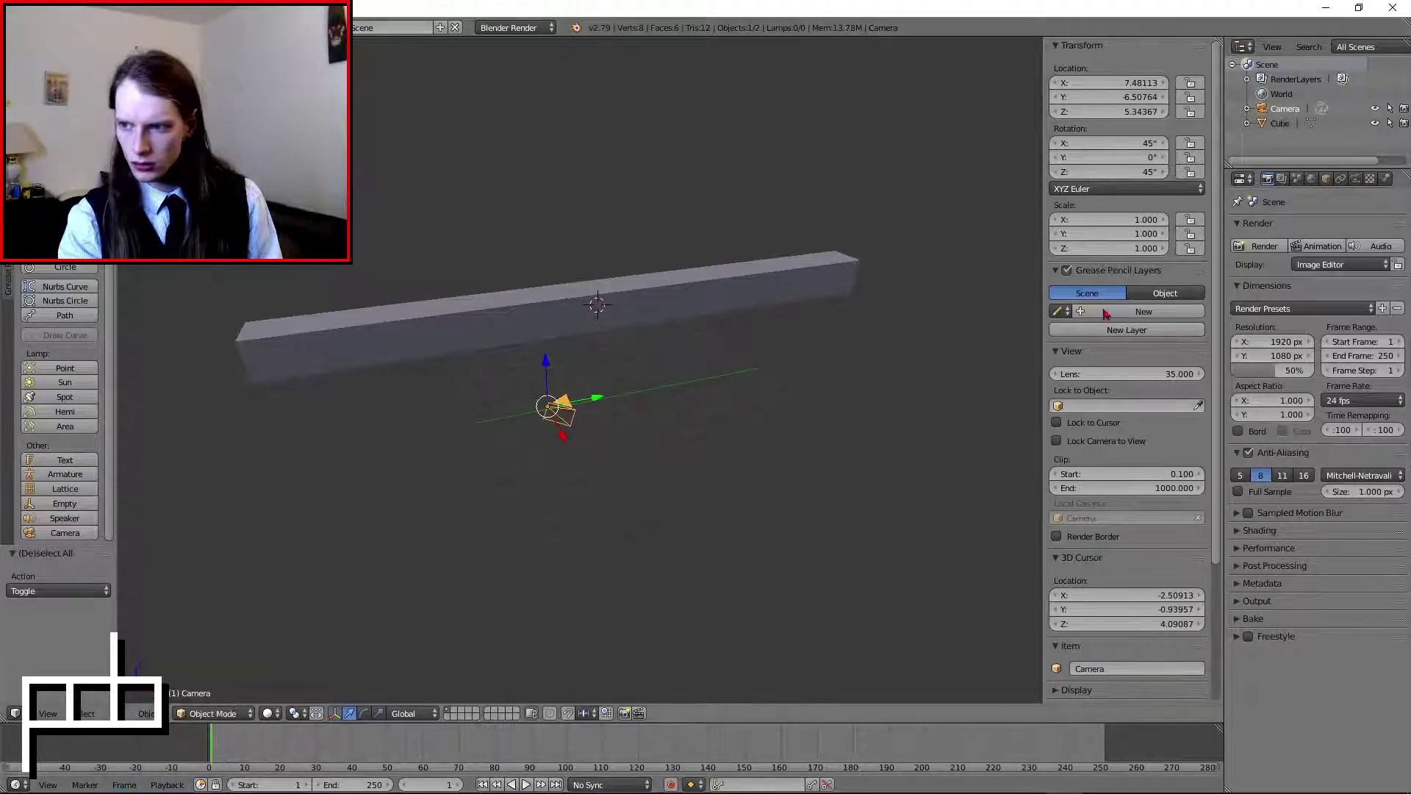
click(1364, 400)
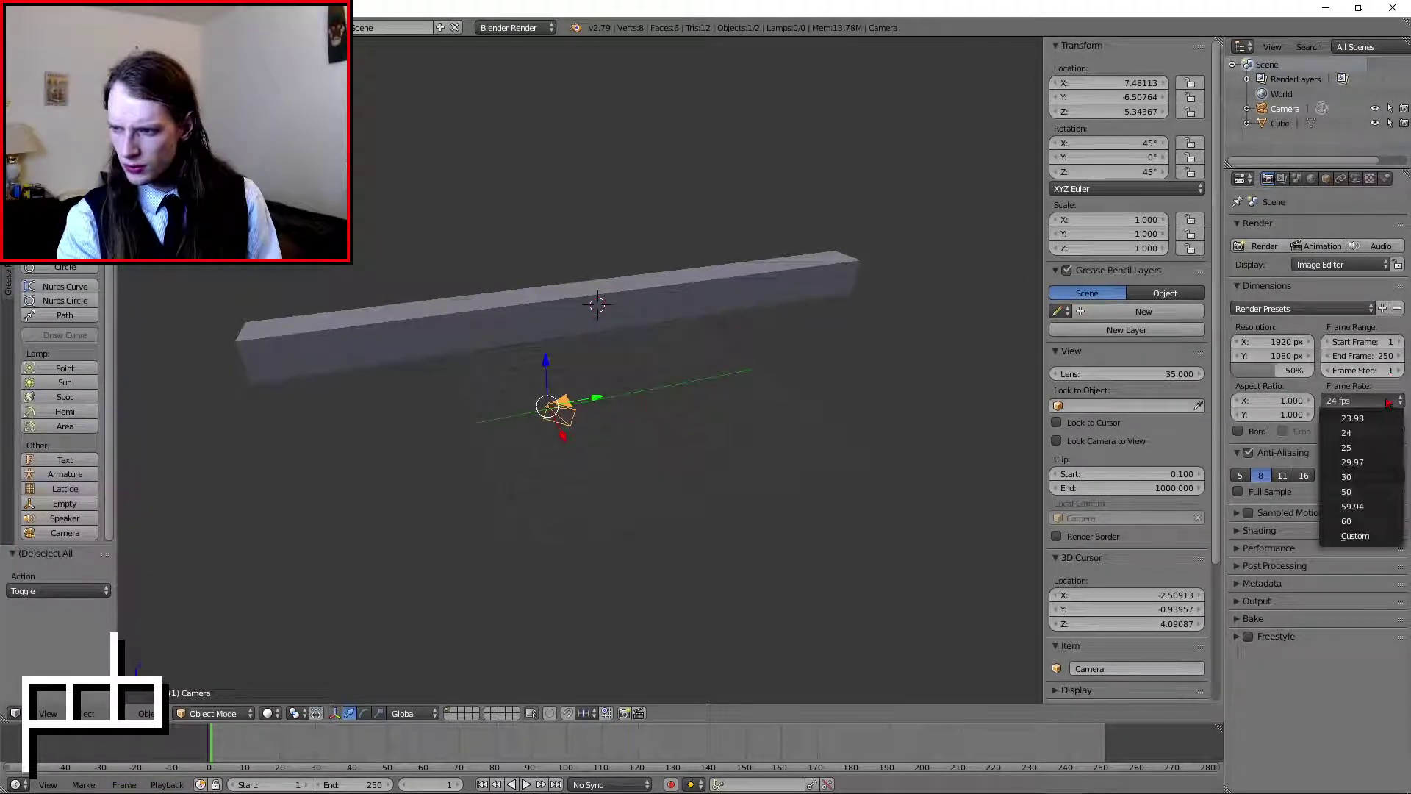
click(1361, 459)
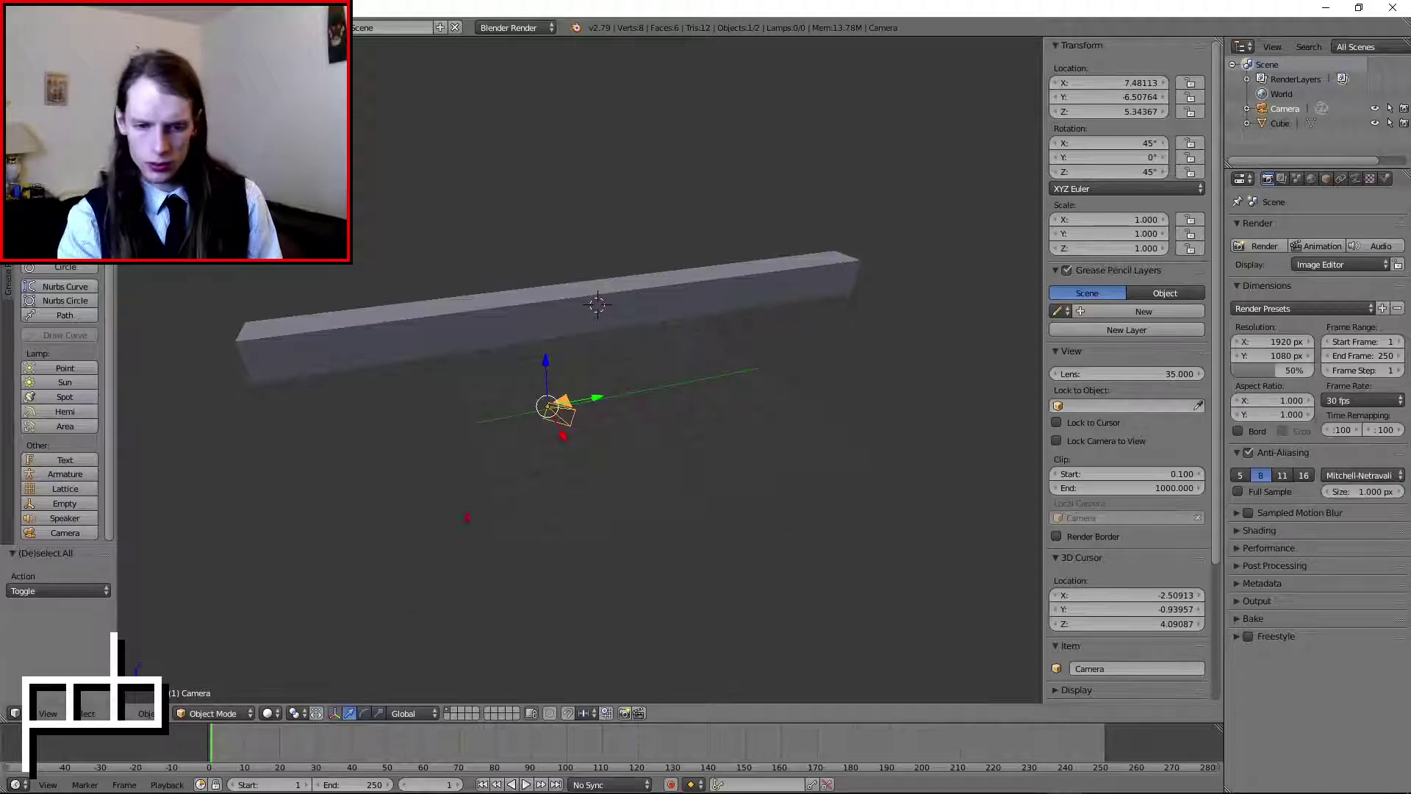
- Select the long bar and set the animation's end frame to 300
right_click(647, 309)
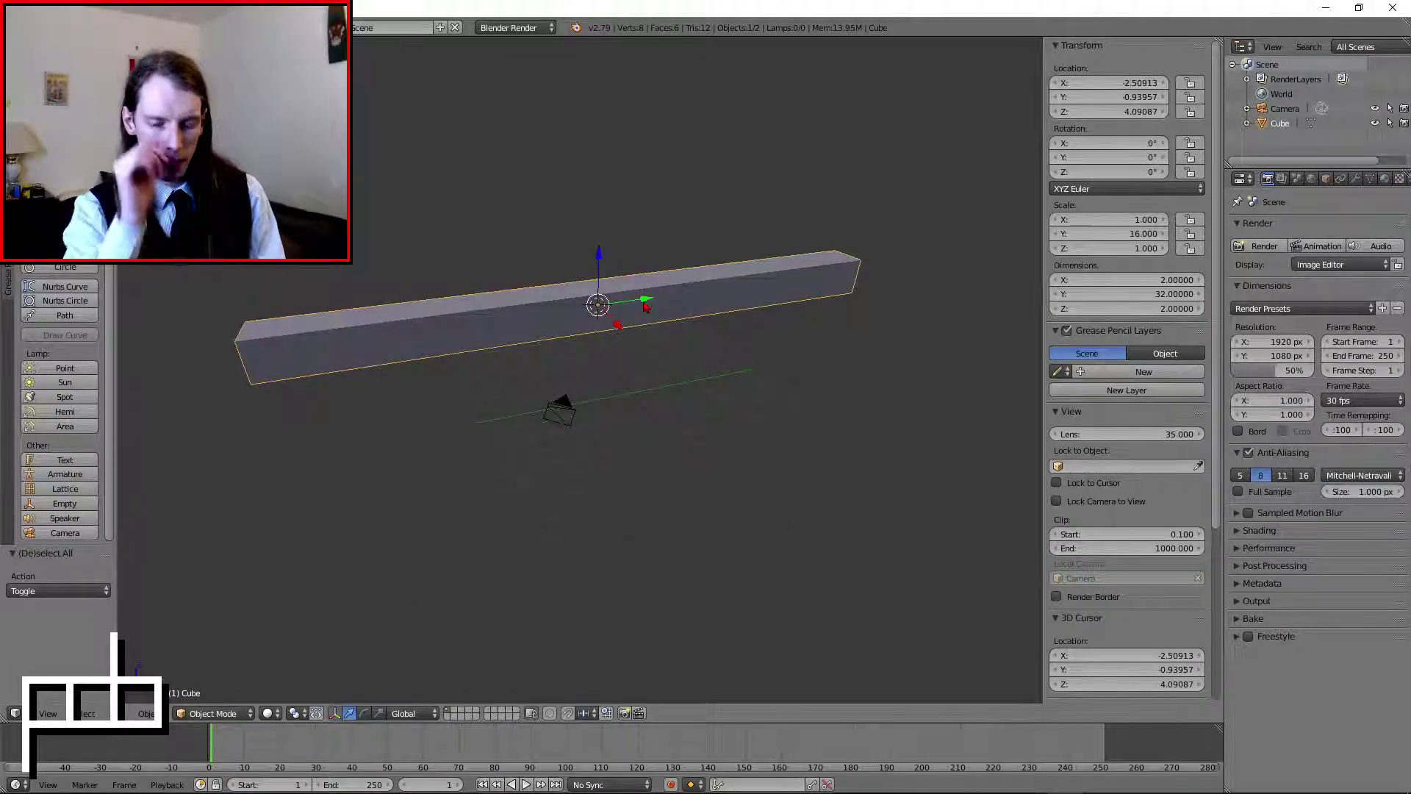
click(351, 785)
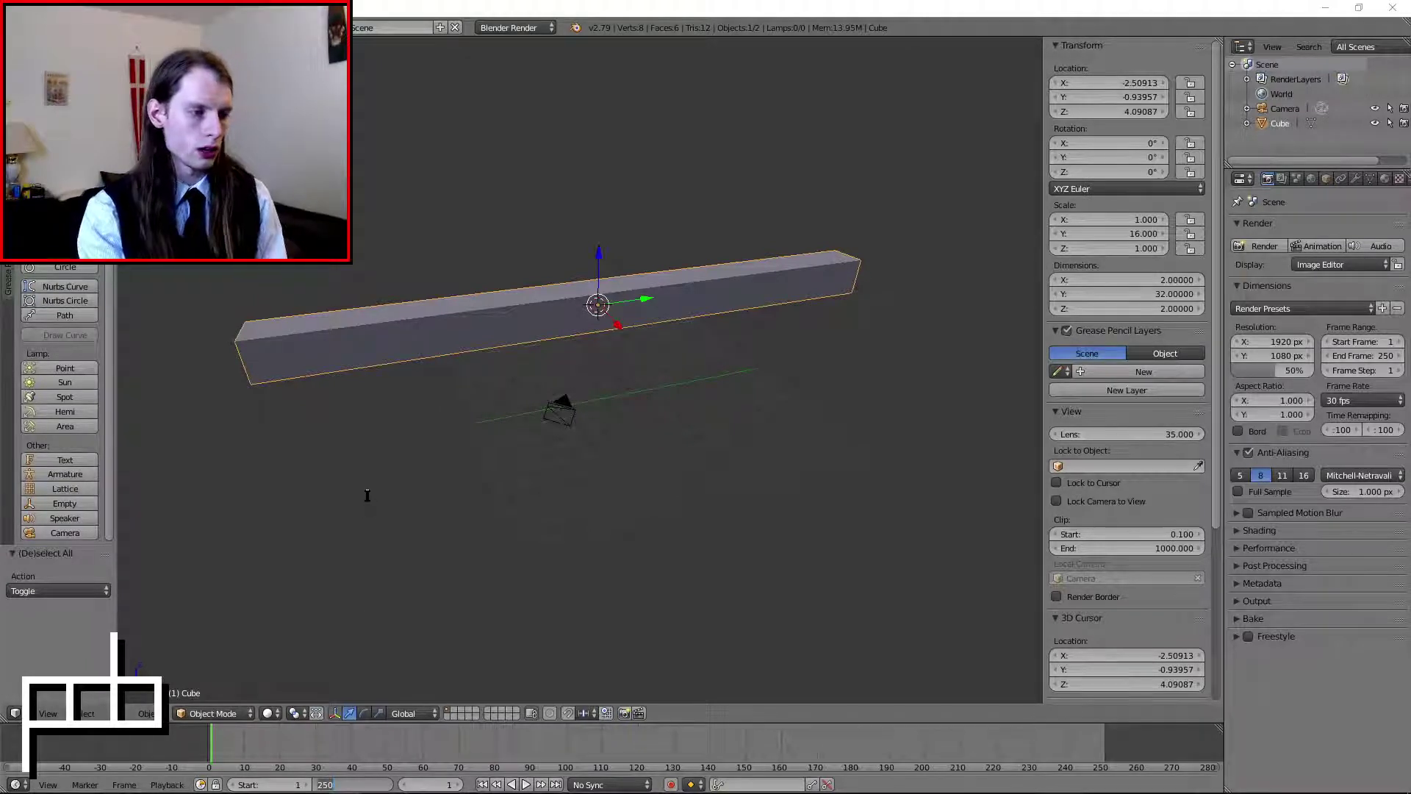
key(XF86Calculator)
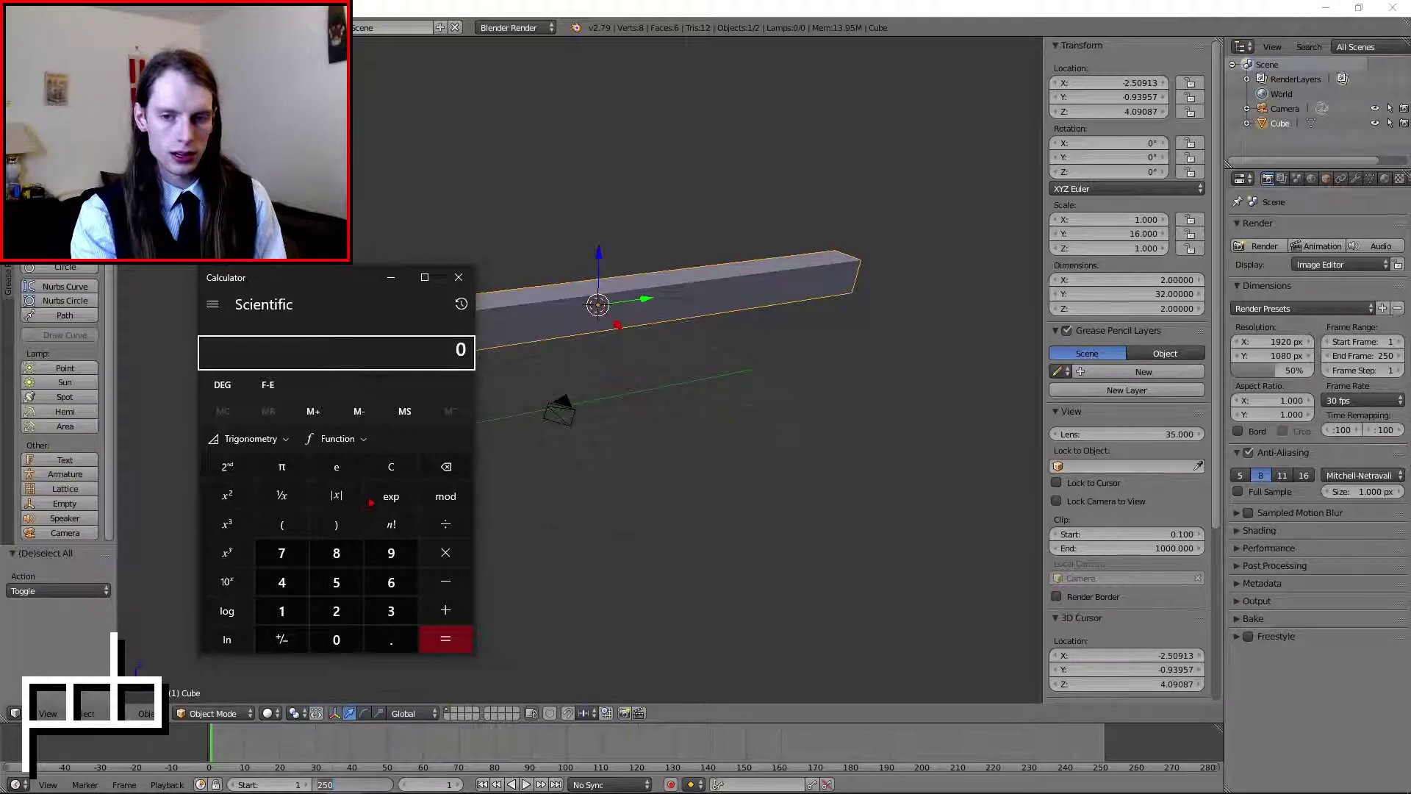
text(10)
key(Escape)
click(459, 277)
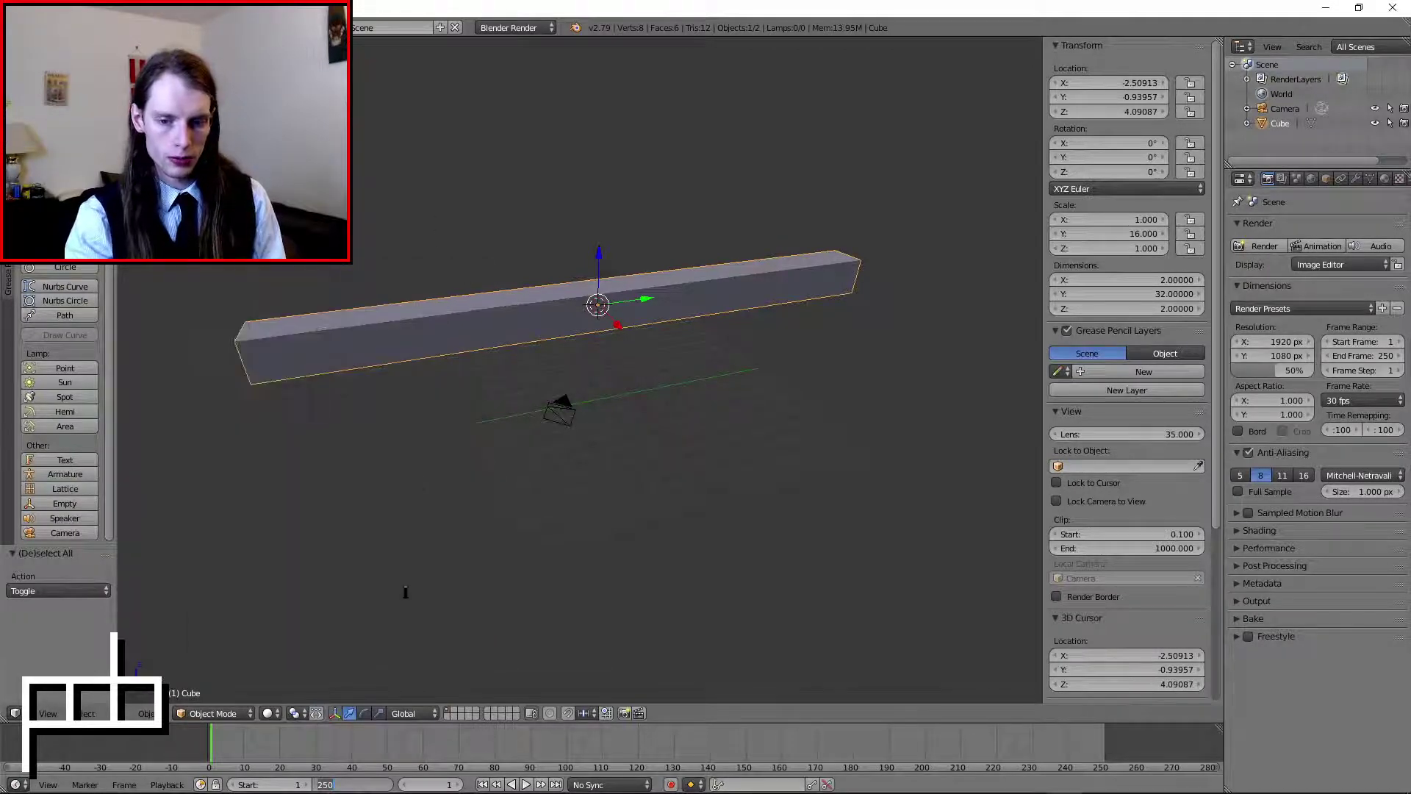
text(300)
key(Return)
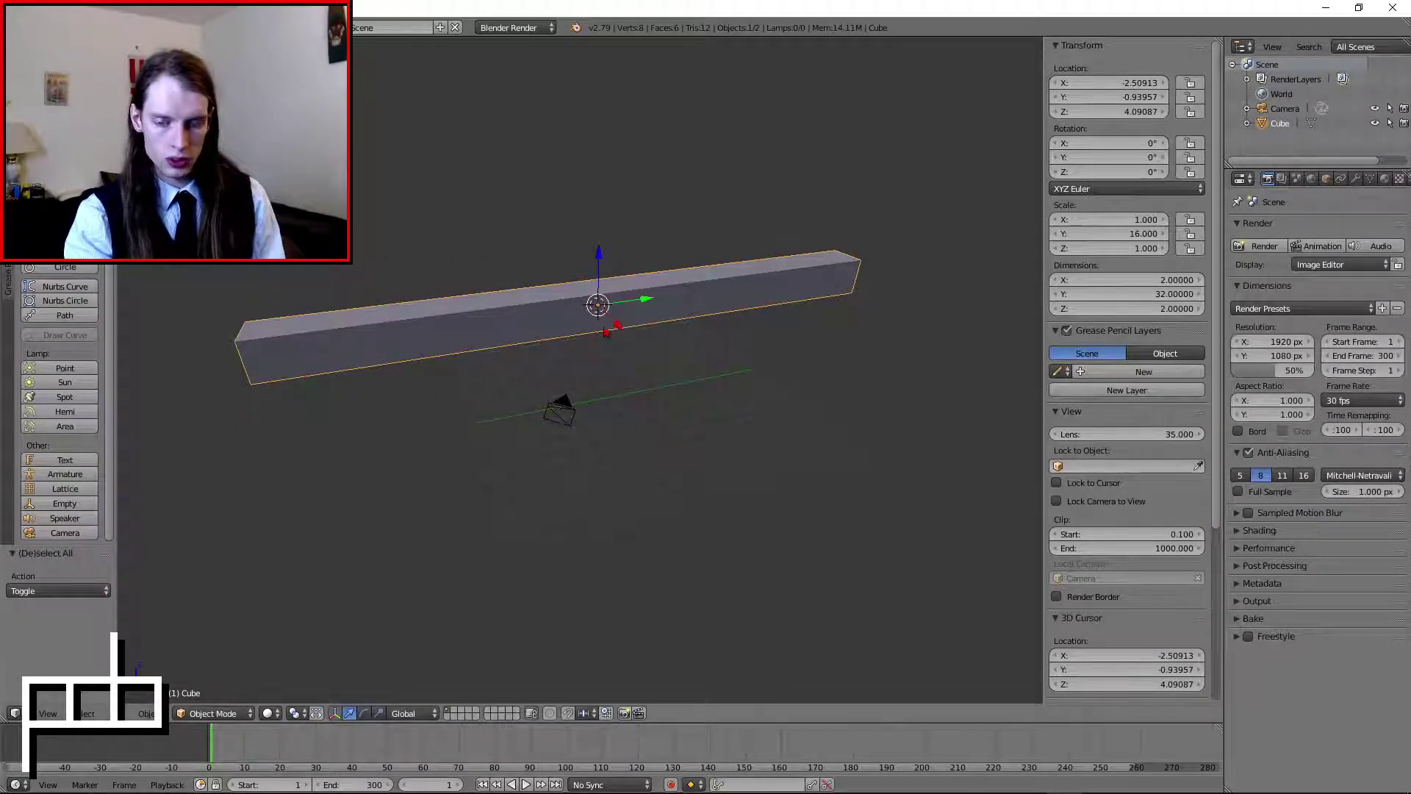
- Deselect everything, place the 3D cursor near the grid centre, and add a plane there with a radius of 64
shift+middle_drag(671, 322, 695, 339)
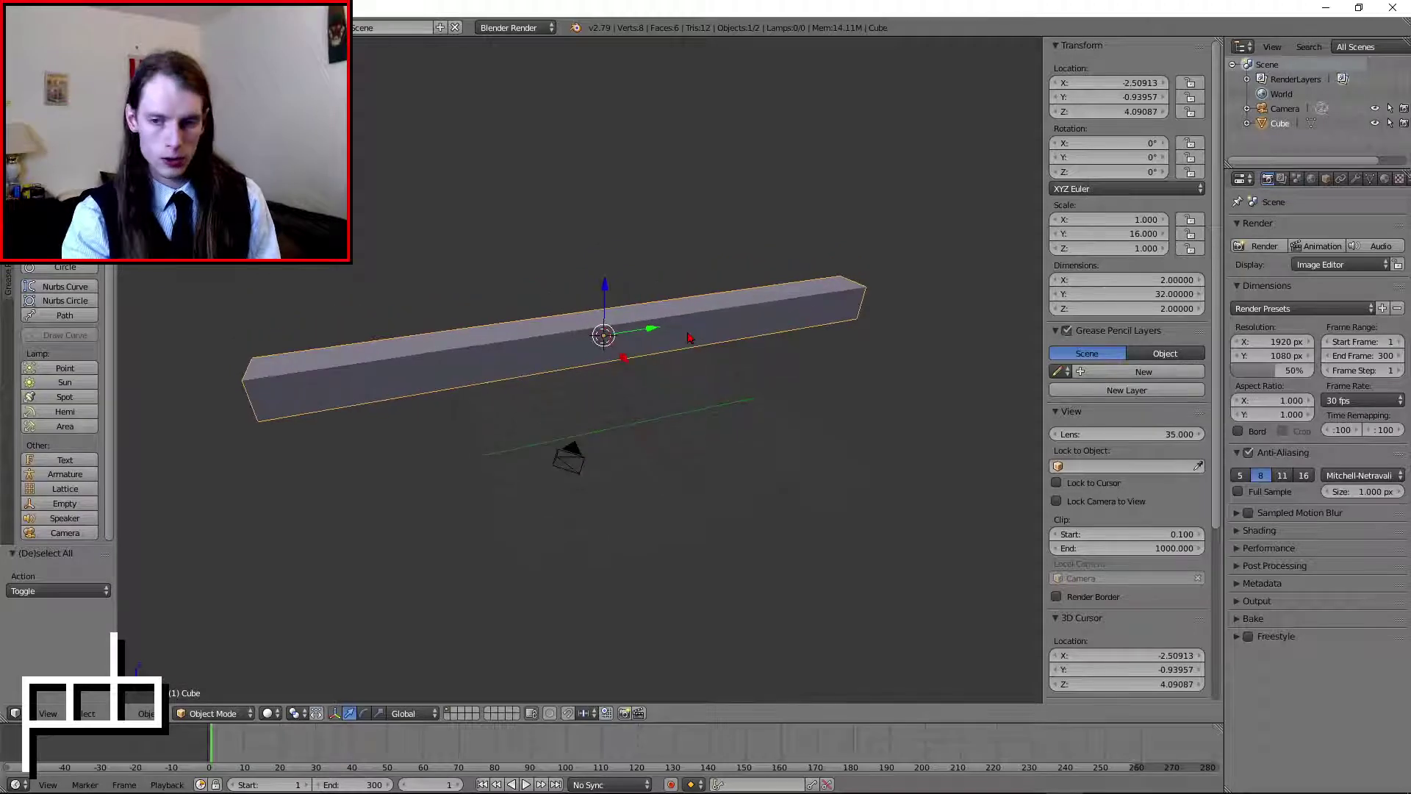
key(a)
click(633, 421)
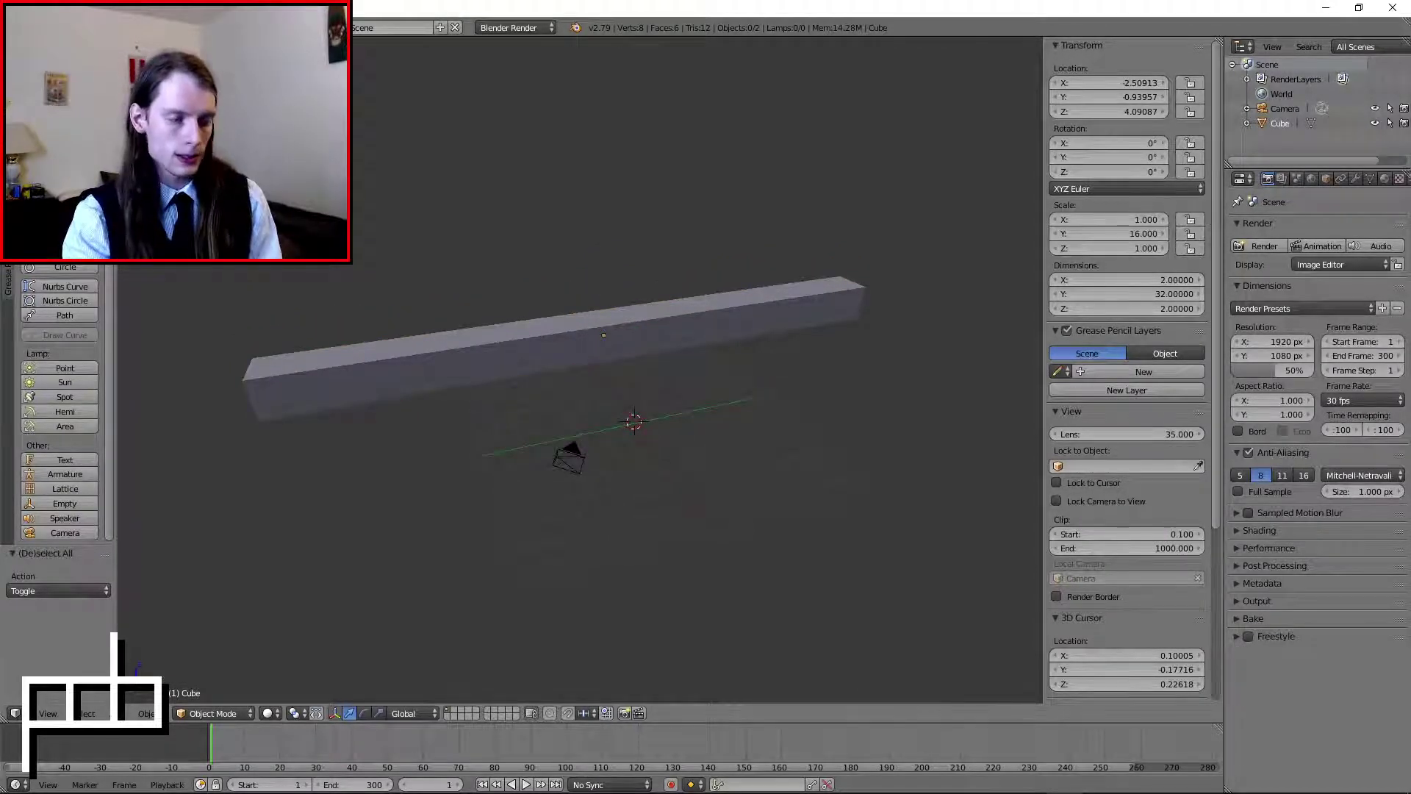
click(65, 84)
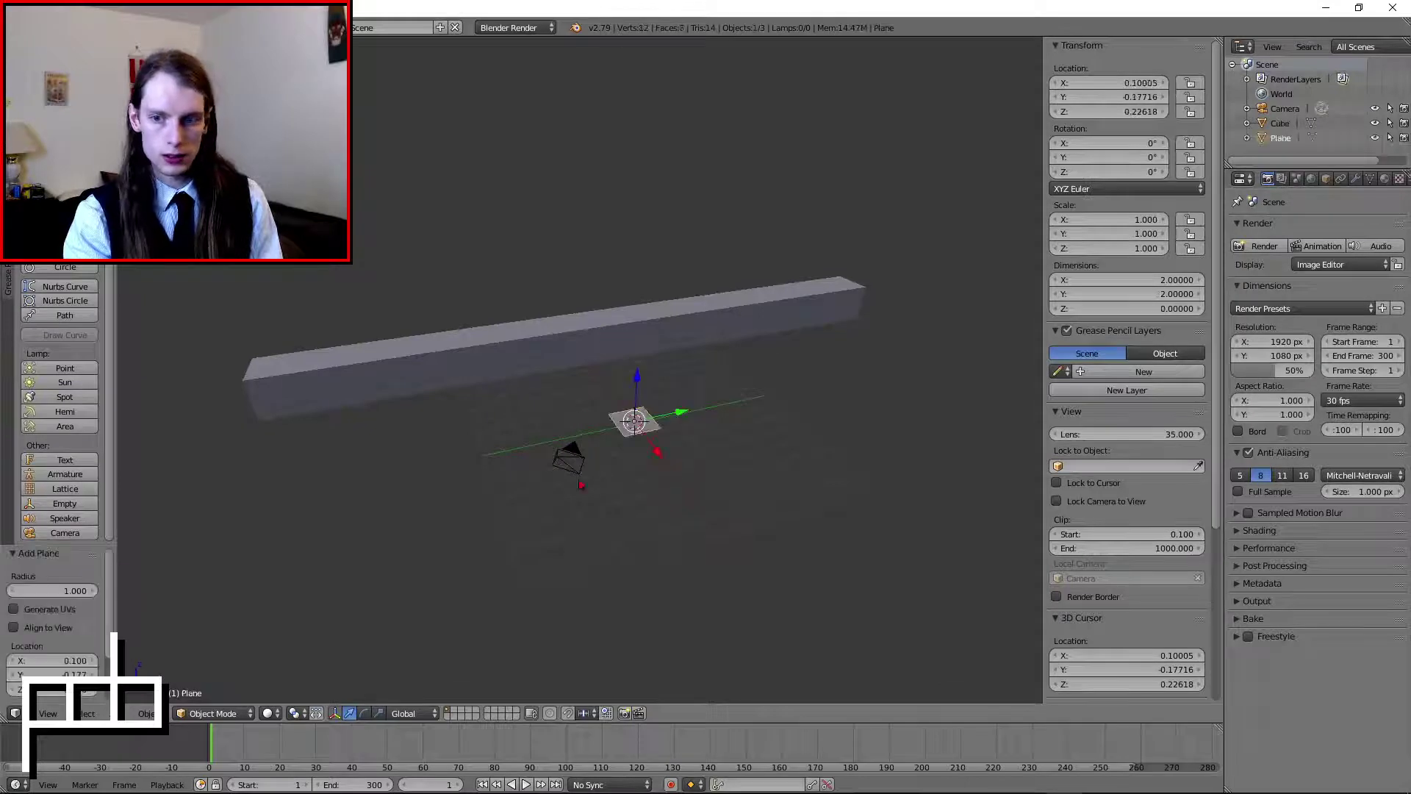
click(72, 589)
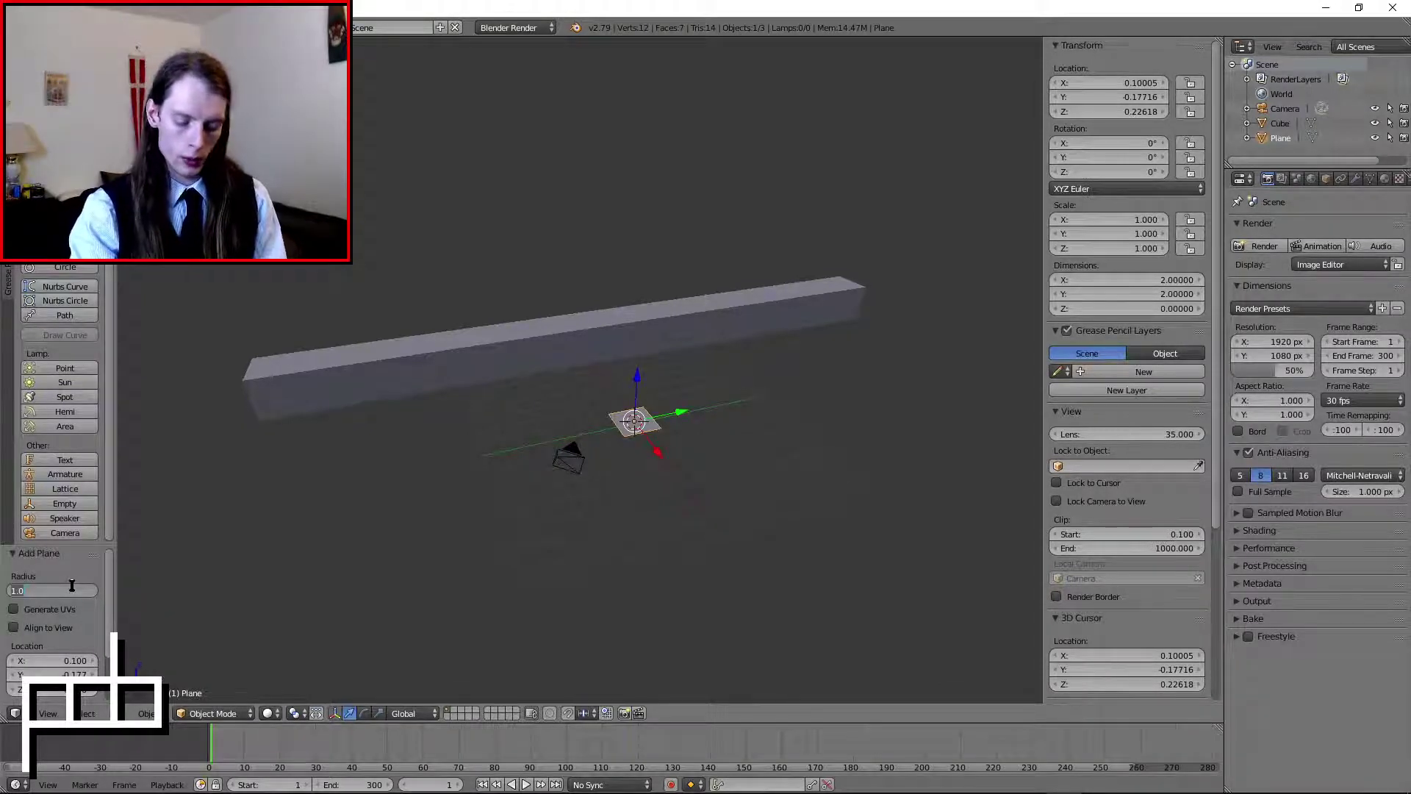
text(64)
key(Return)
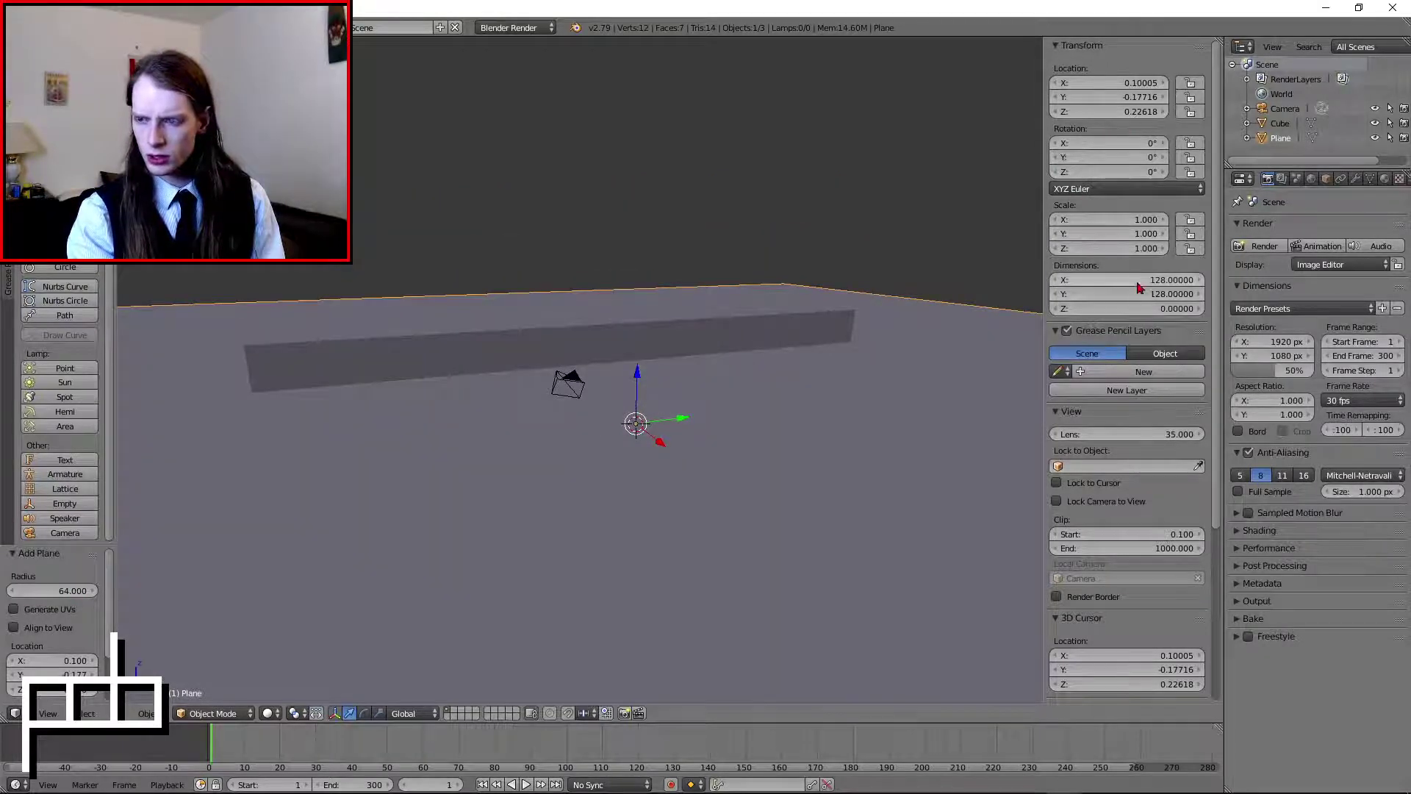
- Set the plane's X, Y and Z location to 0
drag(1136, 111, 1136, 85)
text(0)
key(Return)
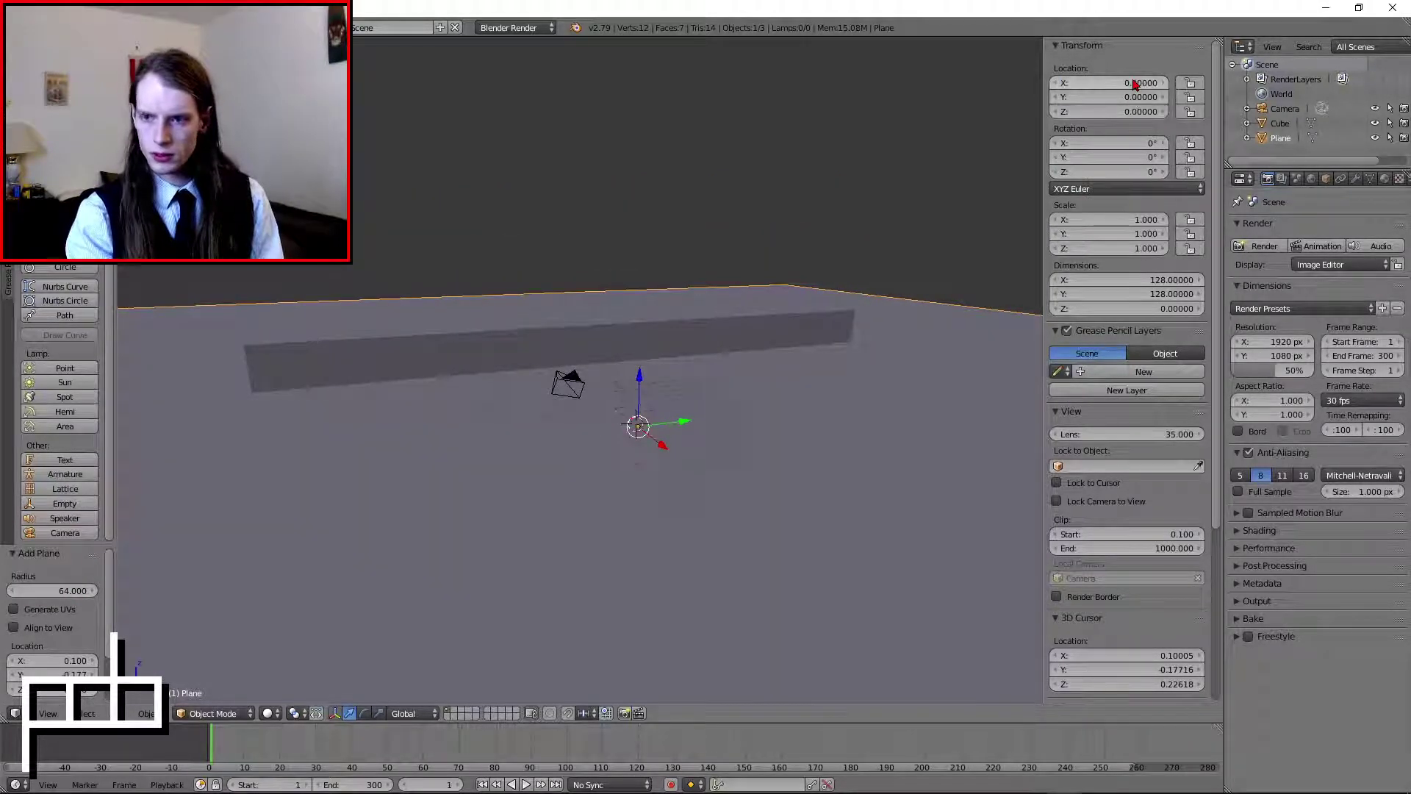
- Select the camera and briefly check the scene through the camera view
right_click(699, 324)
middle_drag(699, 324, 731, 352)
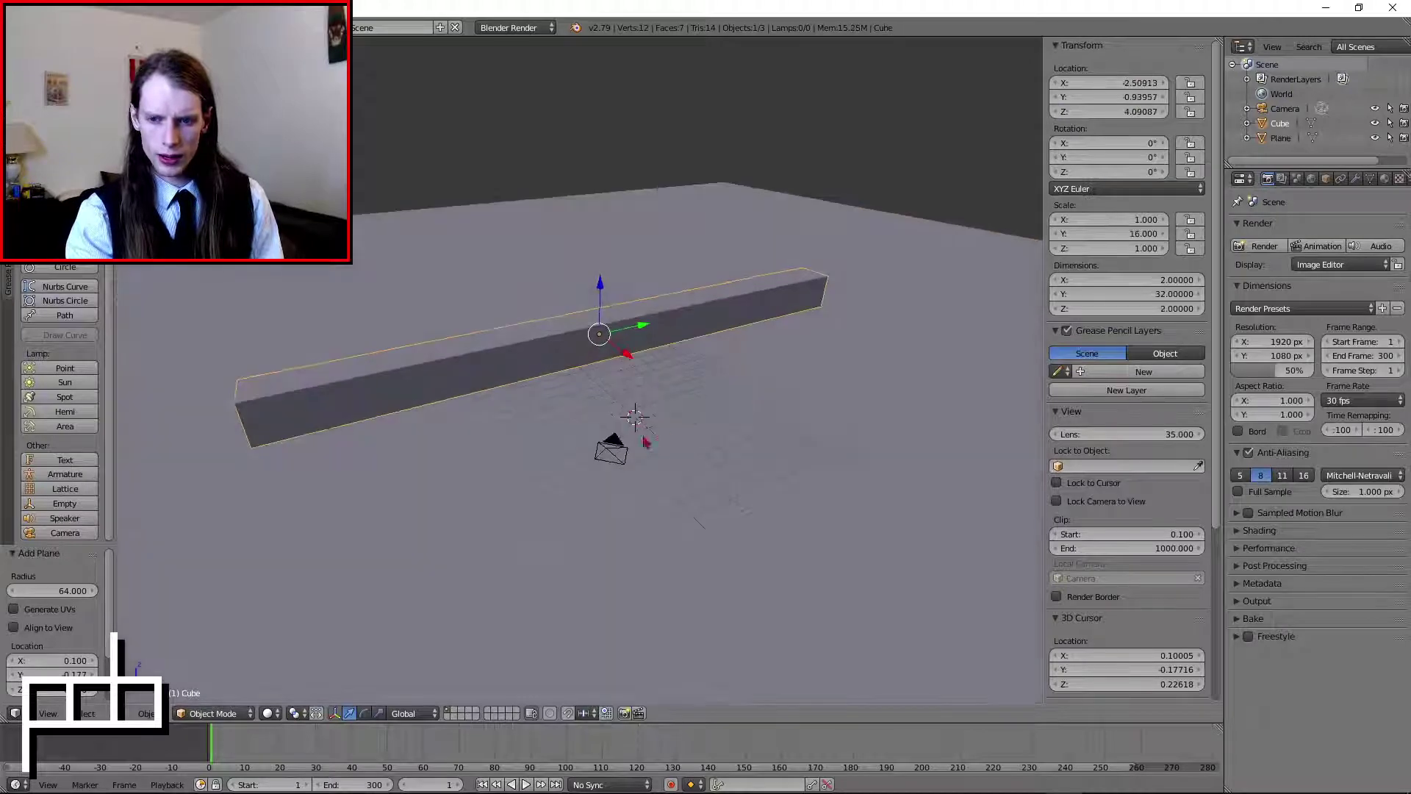
right_click(621, 447)
key(space)
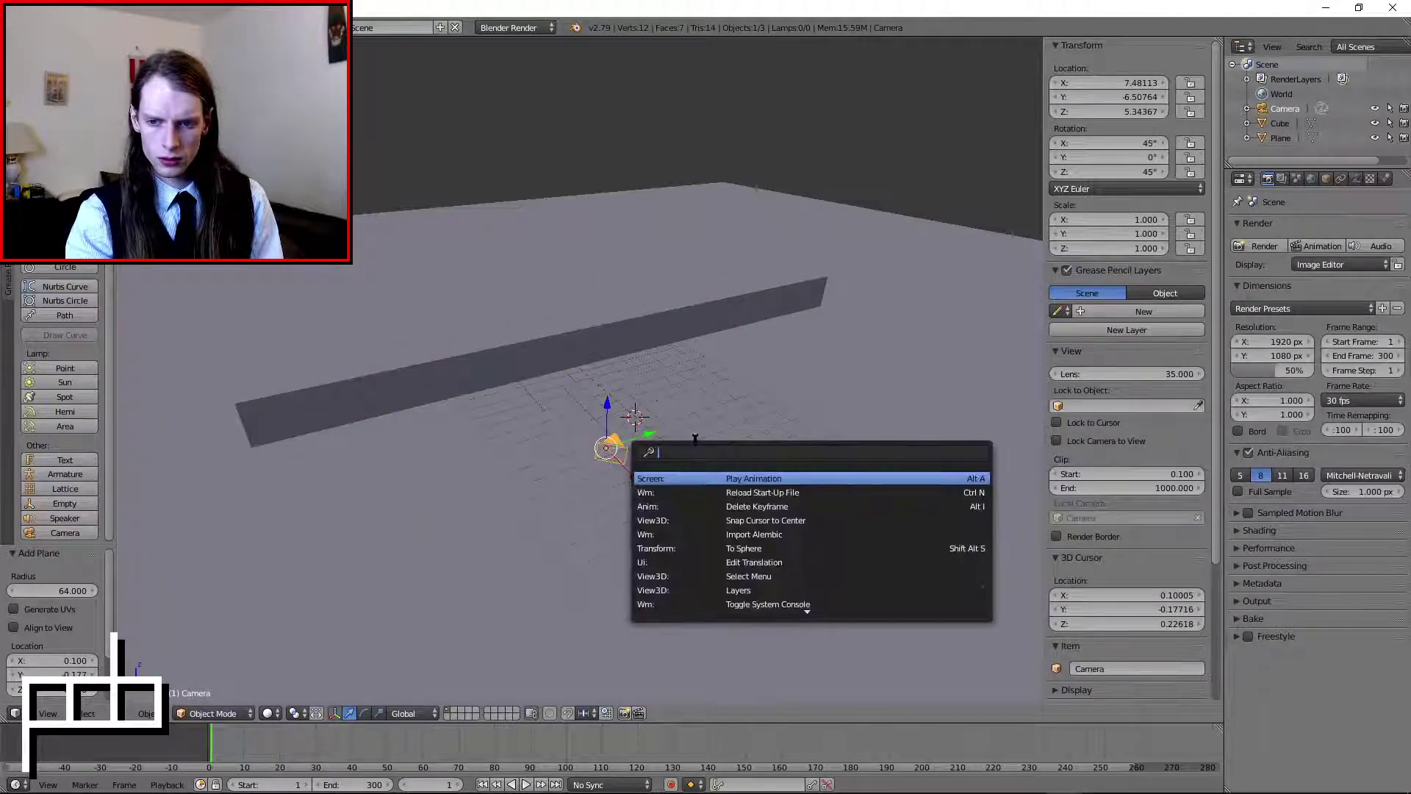
key(KP_0)
key(KP_0)
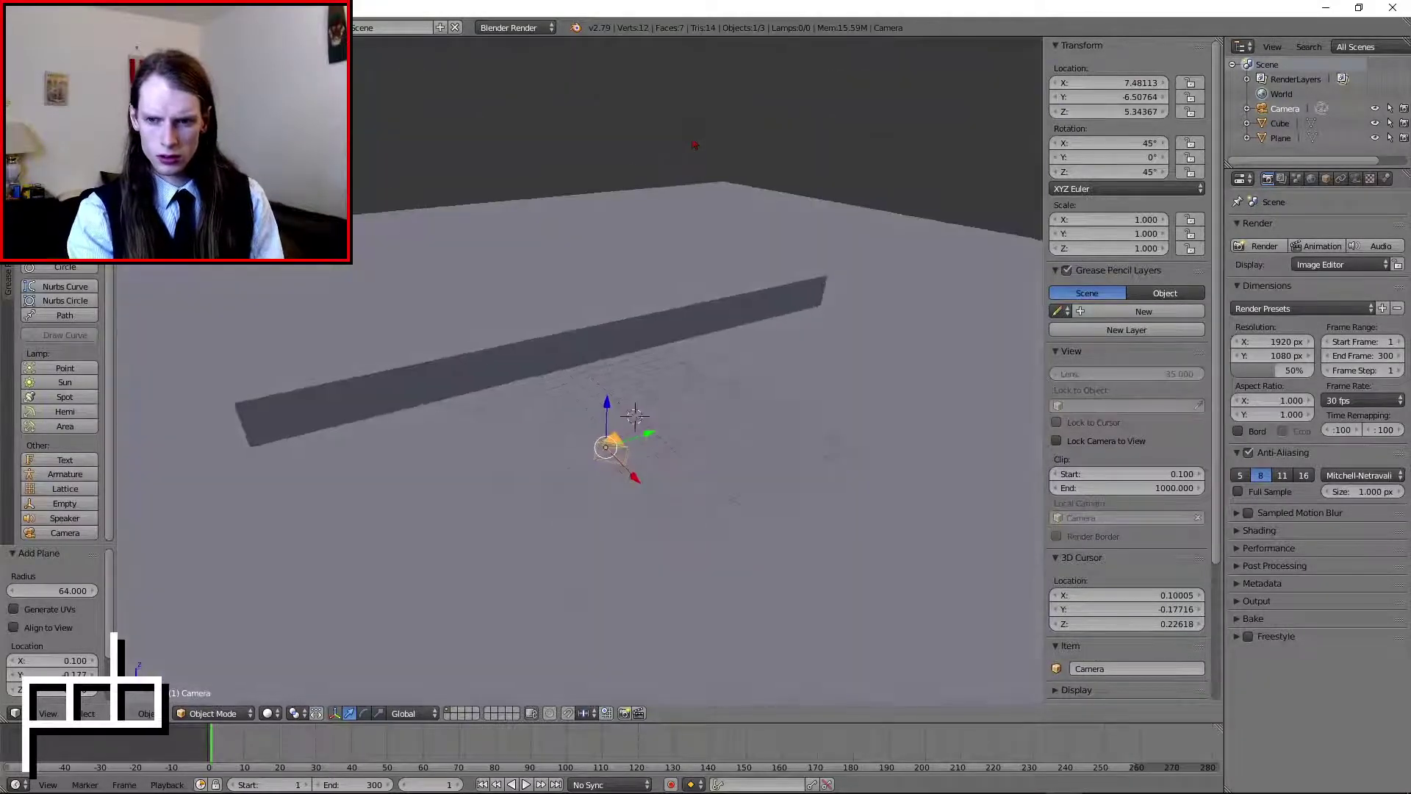
- Select the bar and preview the scene in Material and Rendered viewport shading, returning to Solid
right_click(644, 322)
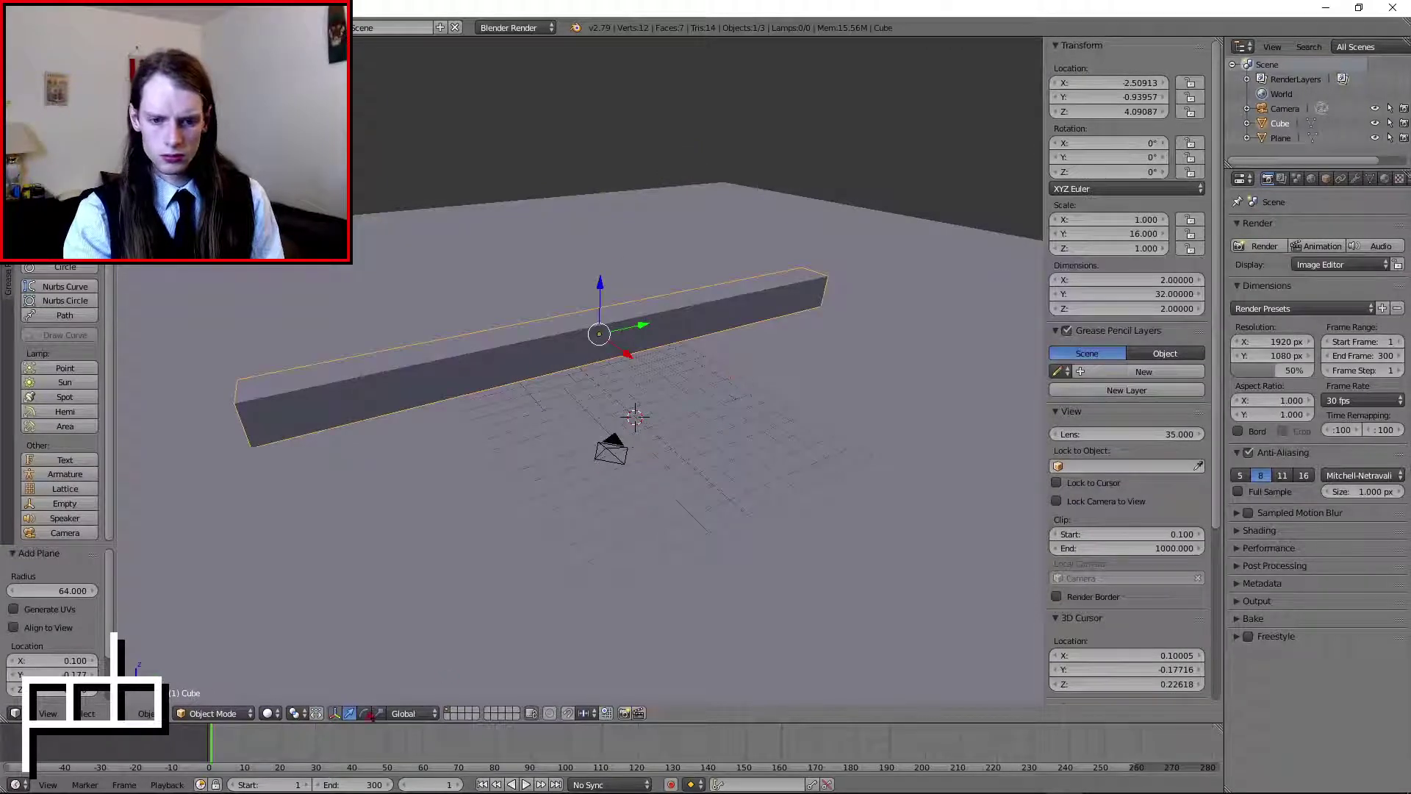
click(269, 714)
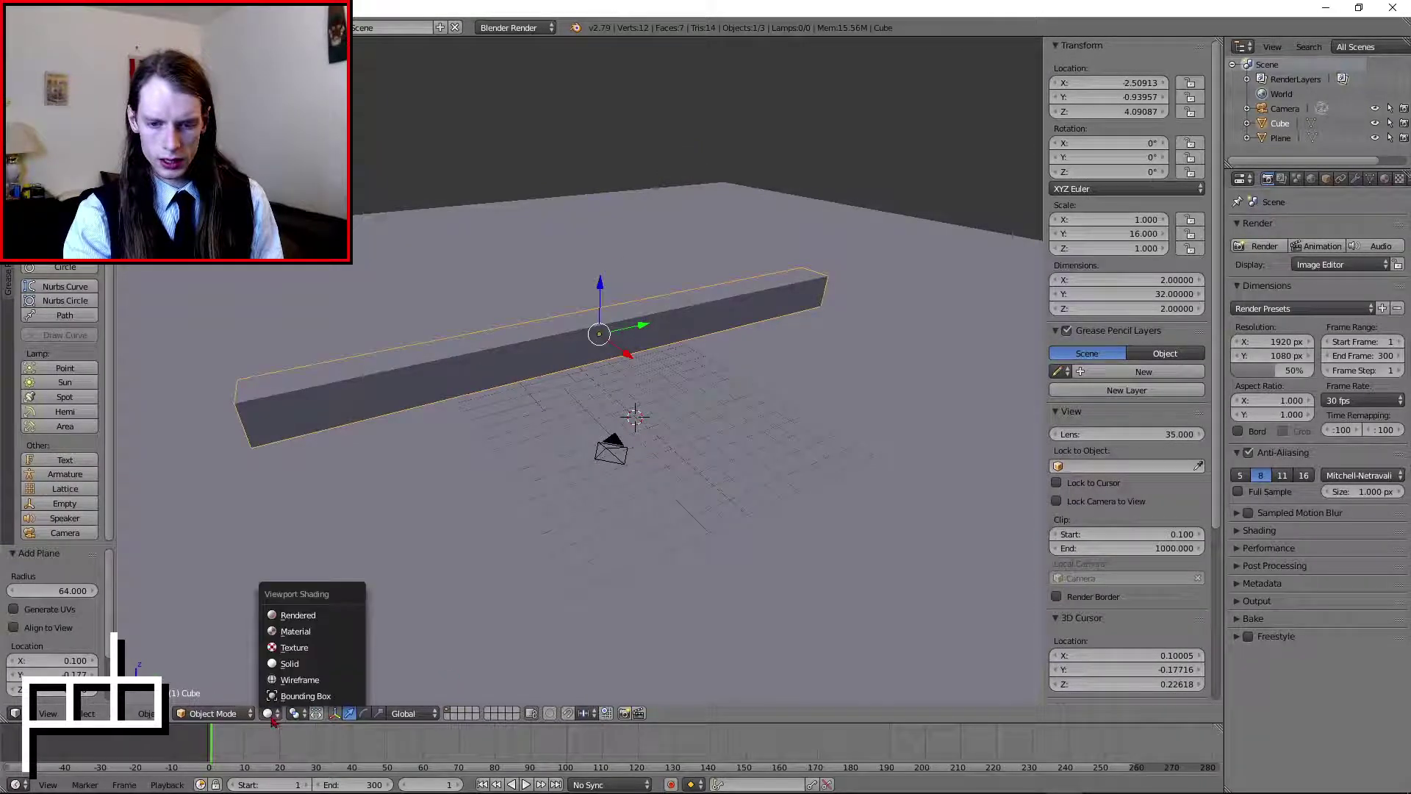
click(307, 665)
click(269, 713)
click(298, 631)
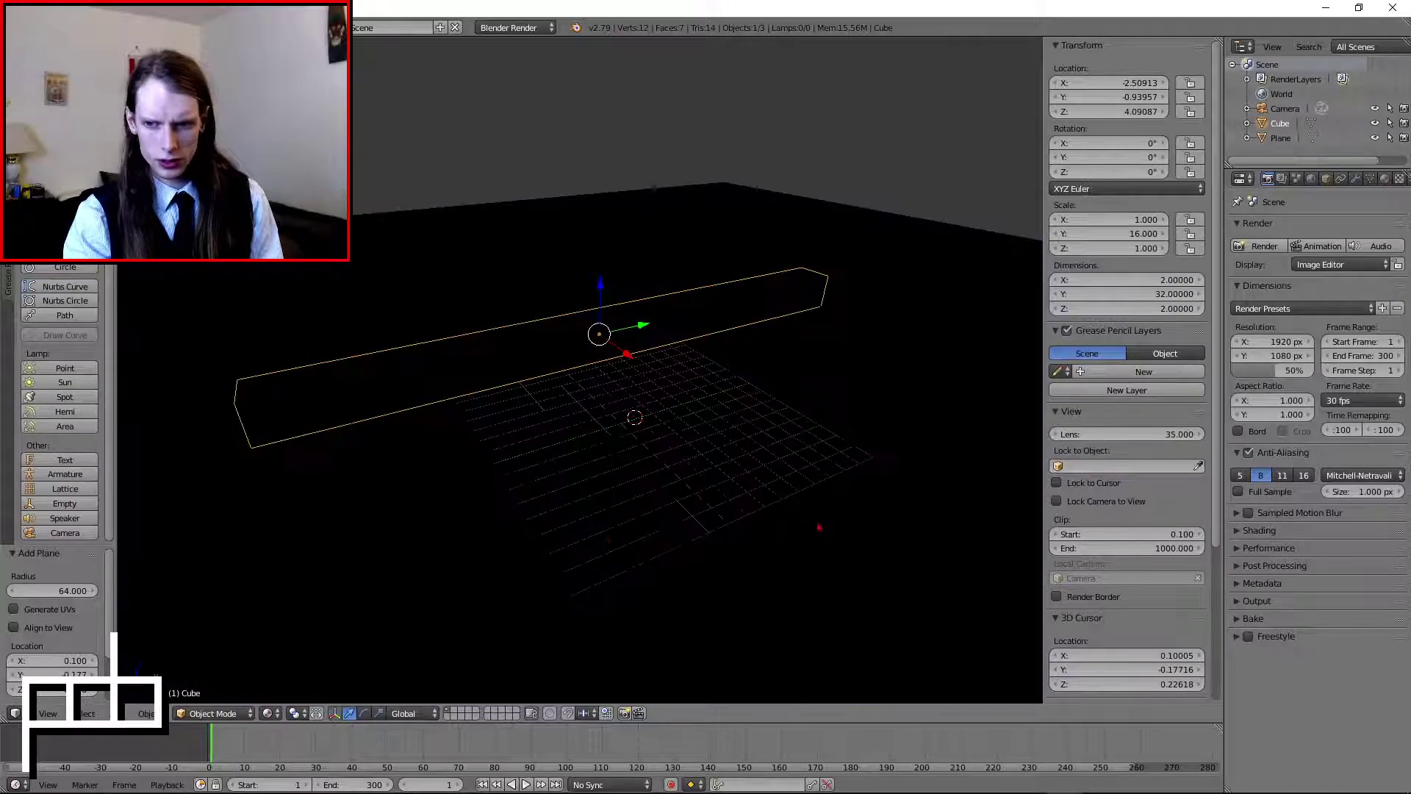
click(269, 714)
click(298, 614)
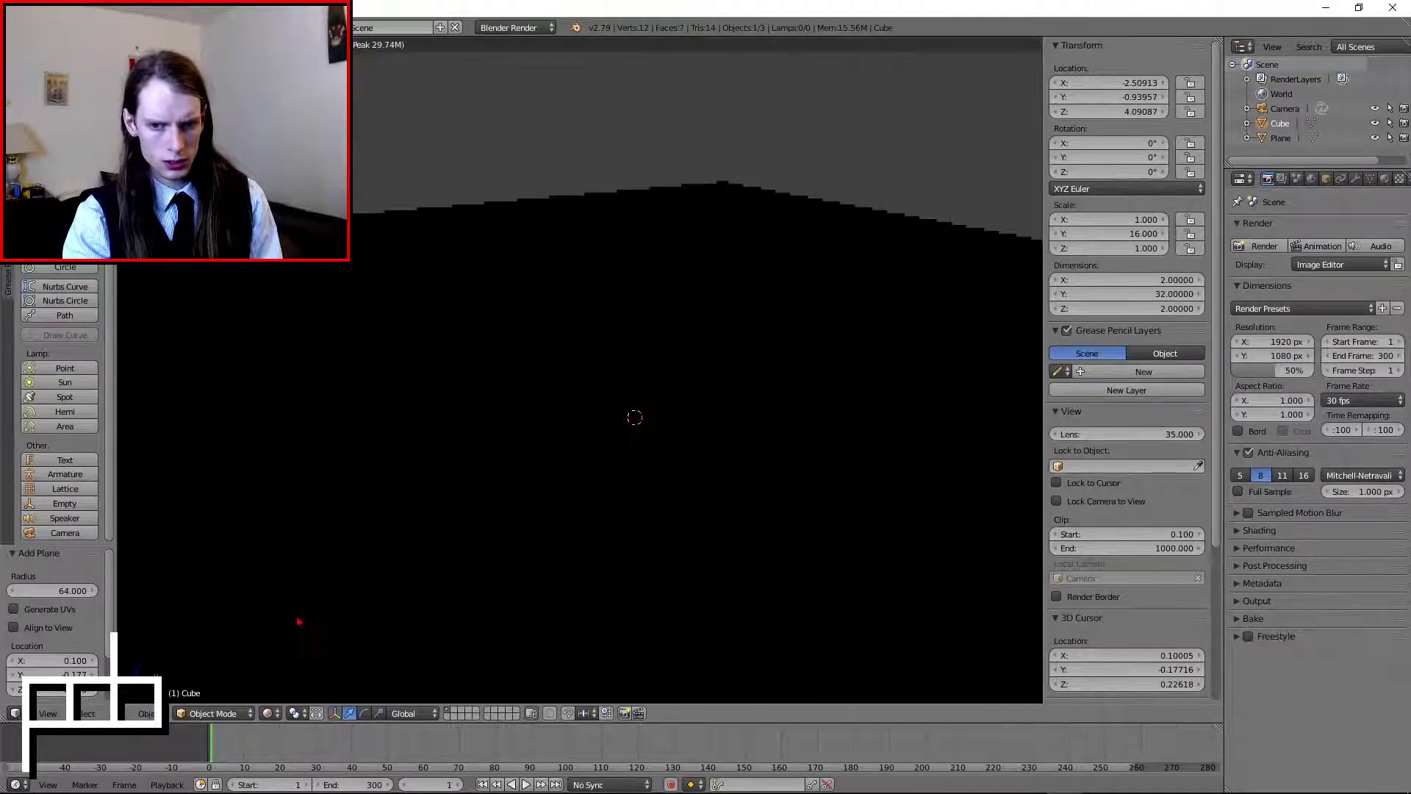
click(269, 714)
click(298, 663)
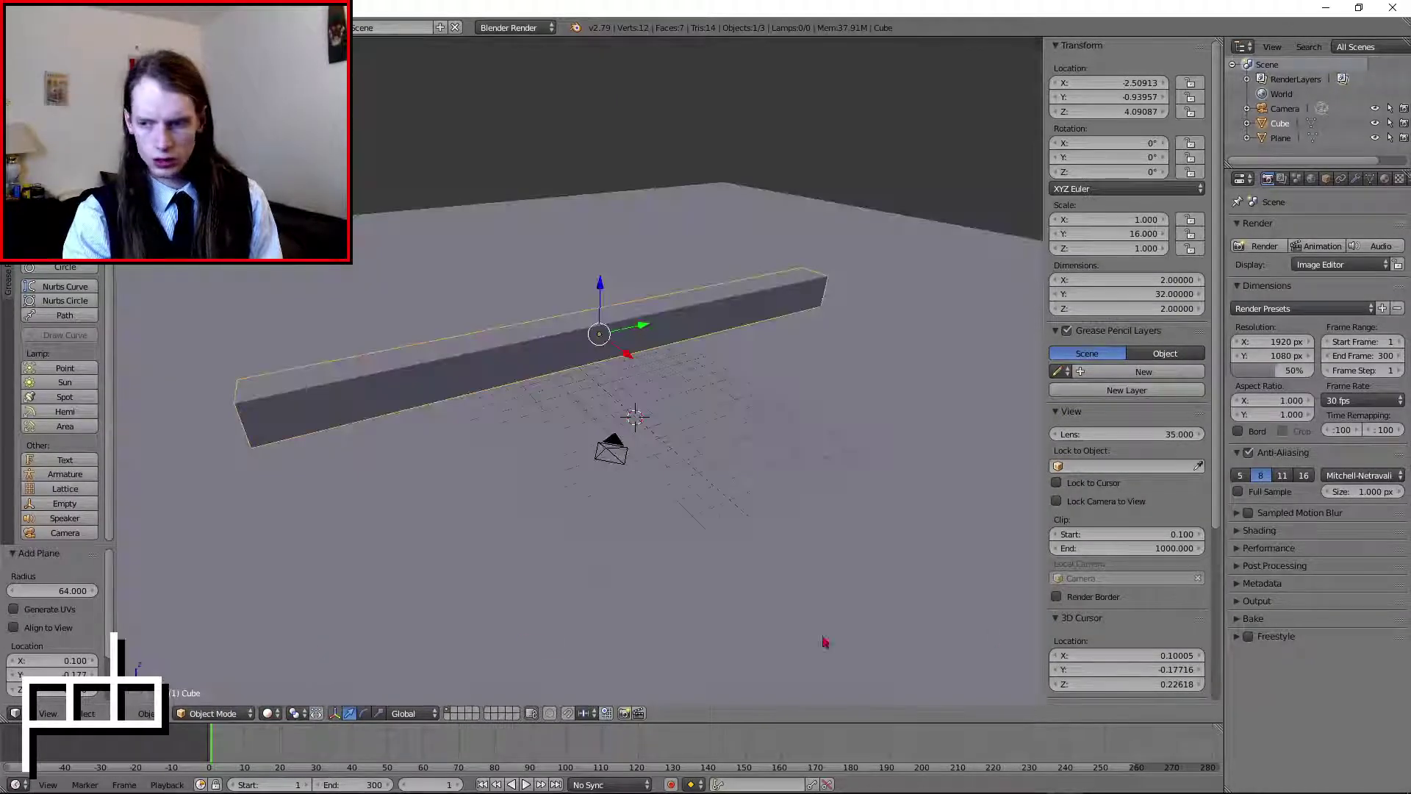
- Enable Textured Solid, Matcap and Ambient Occlusion in the viewport's shading settings
scroll(1171, 626, down, 6)
click(1095, 575)
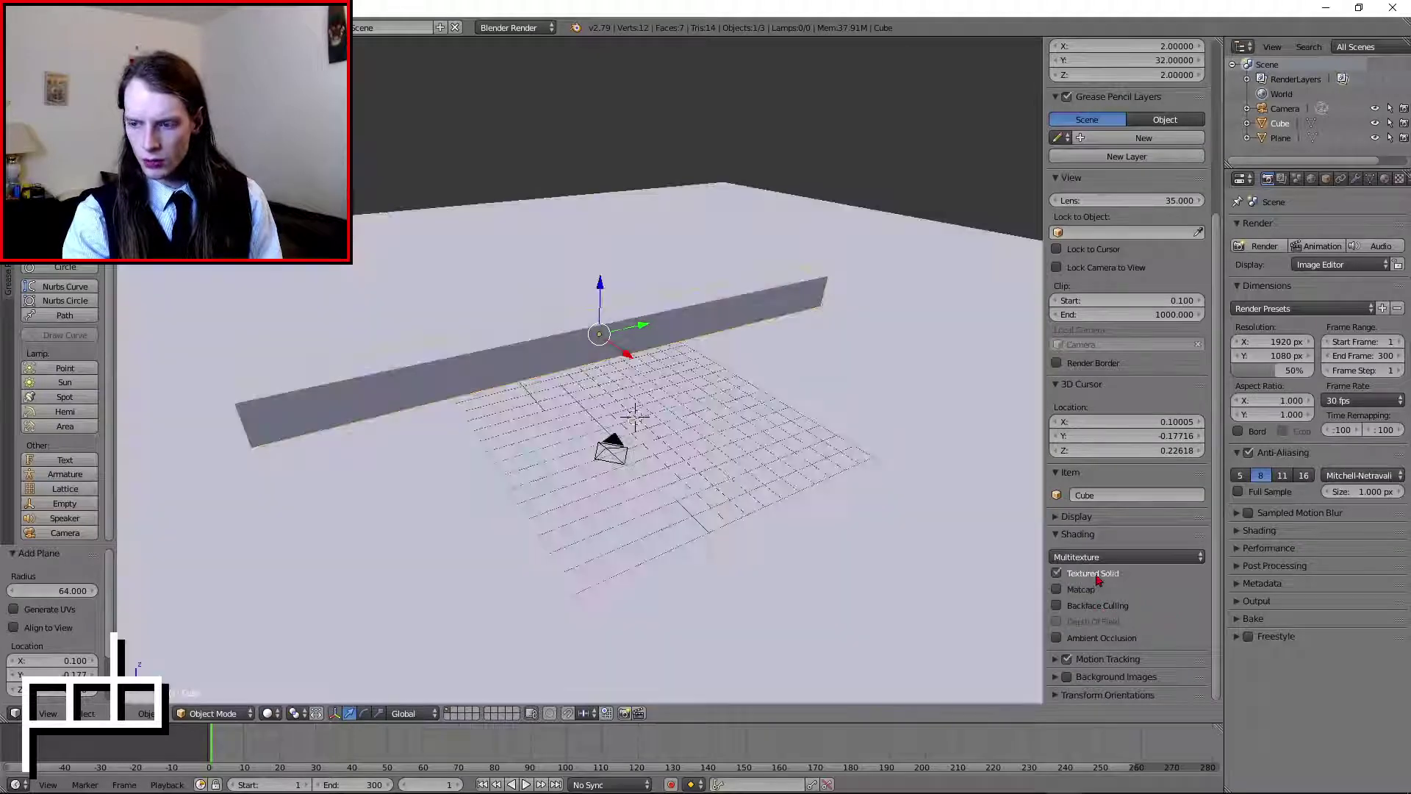
click(1085, 590)
scroll(1090, 599, down, 3)
click(1112, 638)
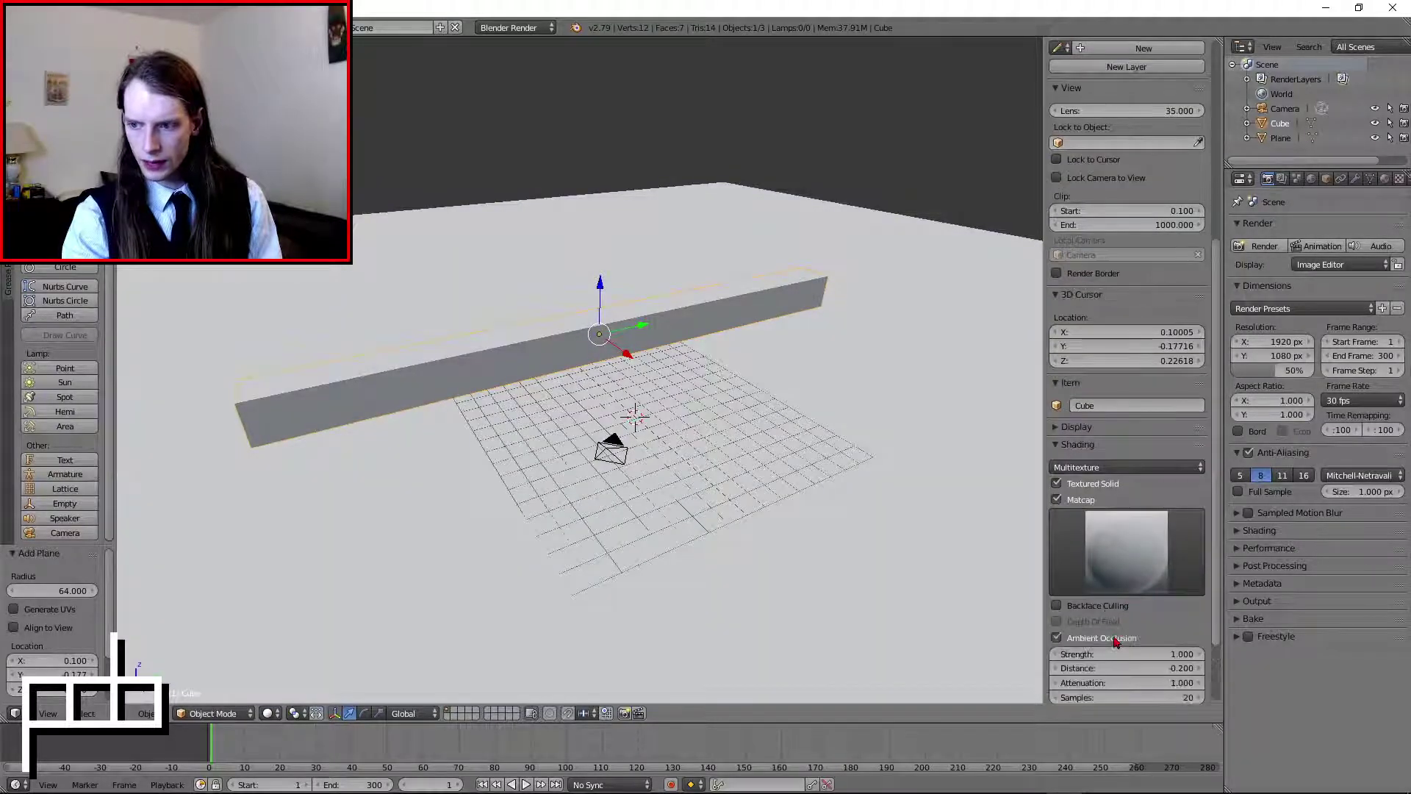
scroll(1110, 614, down, 3)
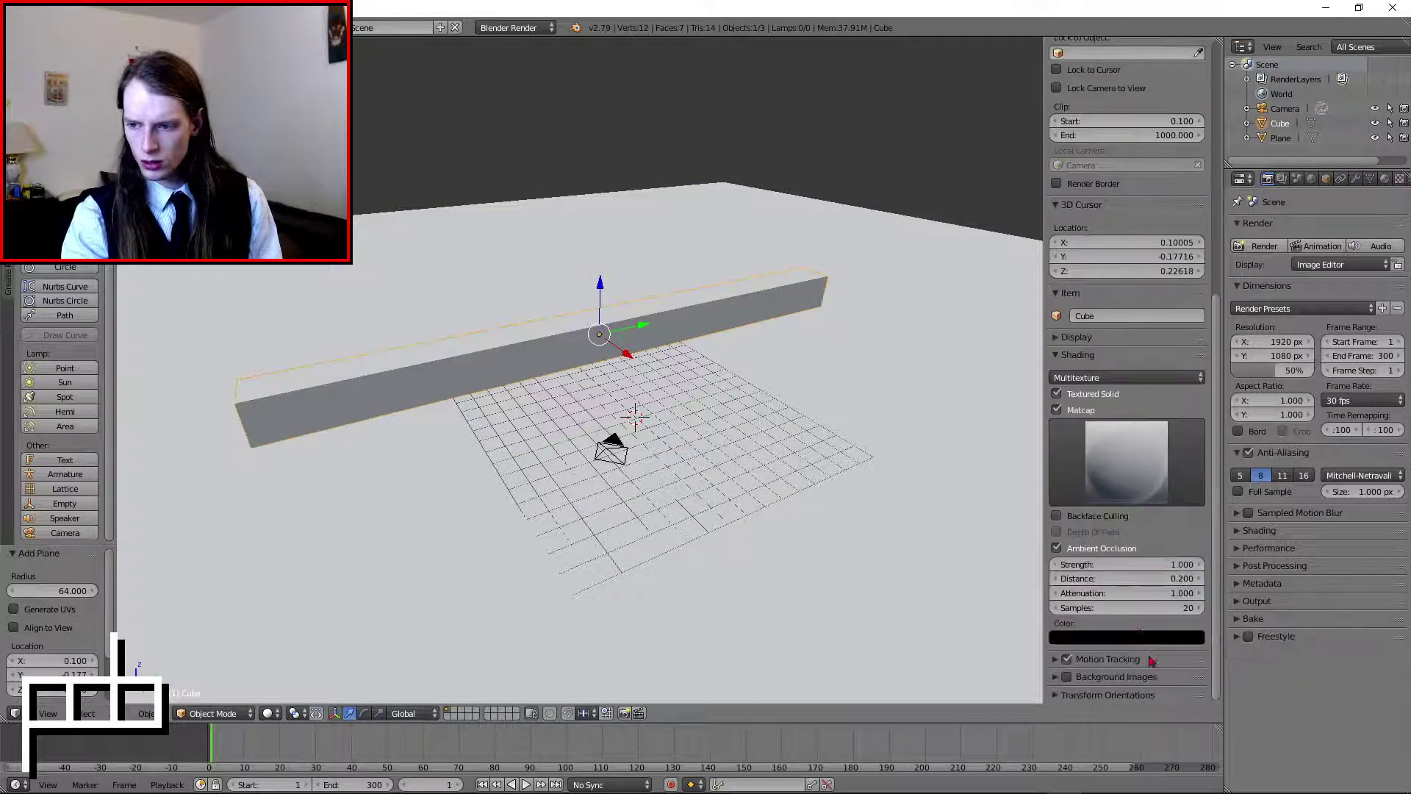
- Deselect everything and try several matcaps on the scene, ending with the glossy red one
key(a)
middle_drag(687, 378, 1034, 452)
click(1147, 459)
click(946, 563)
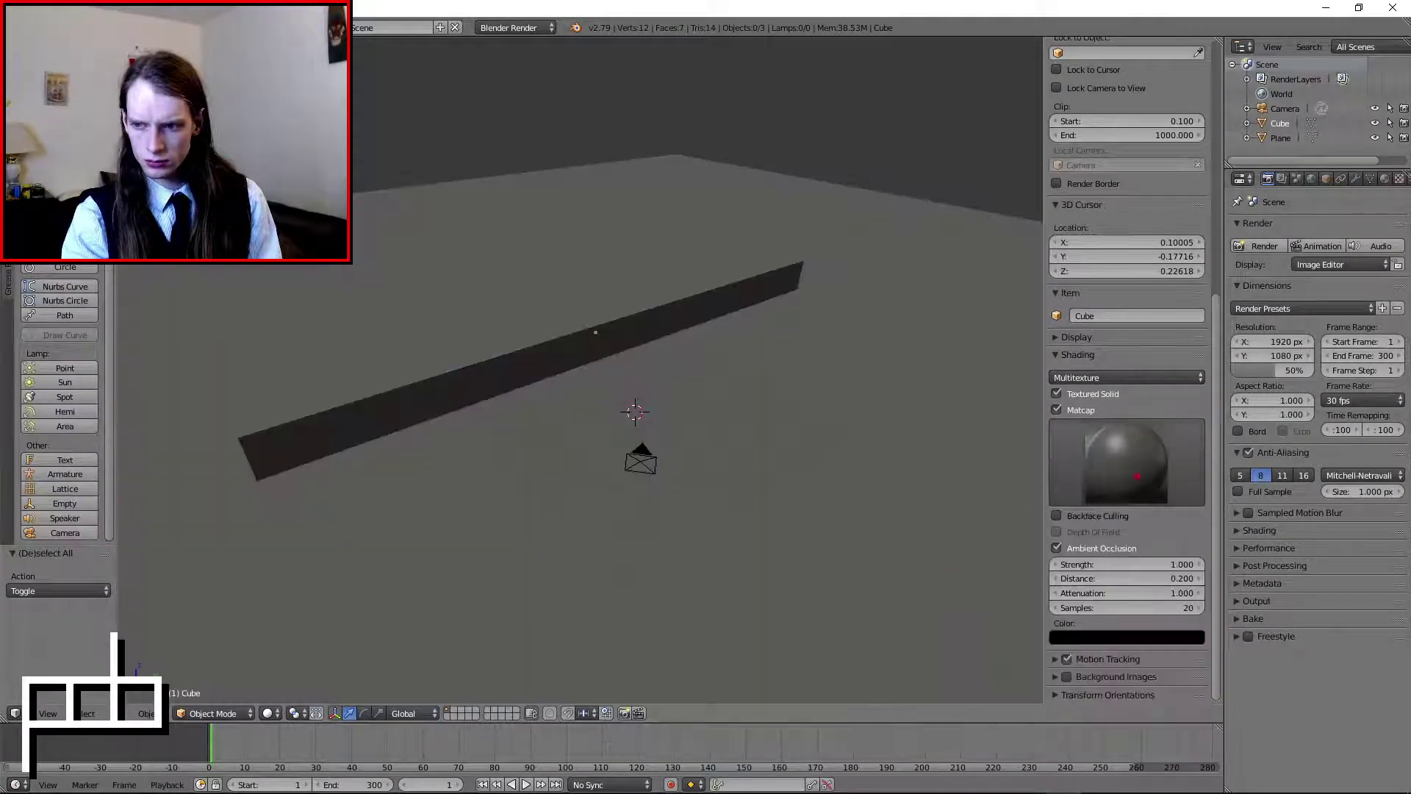
click(1129, 471)
click(855, 552)
click(1127, 463)
click(943, 620)
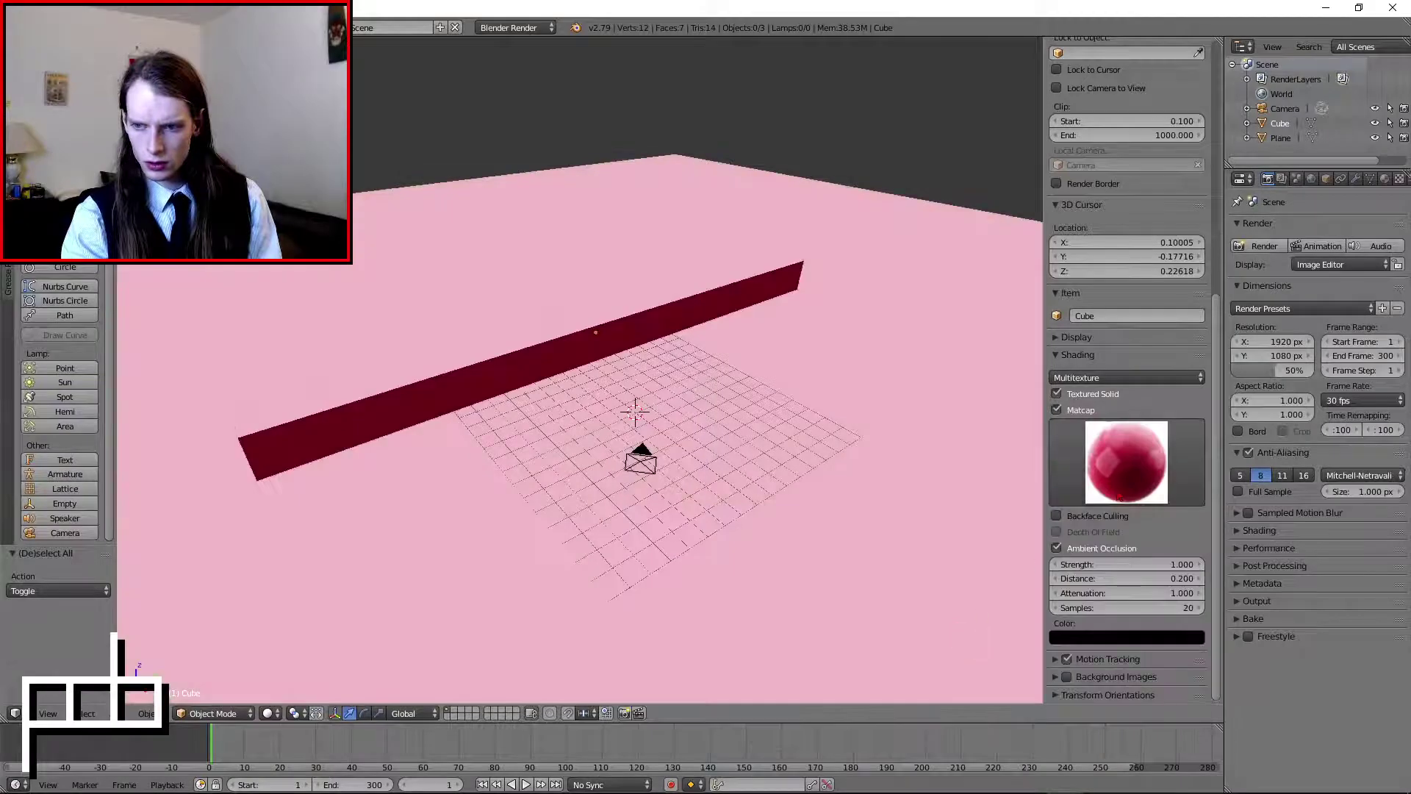
- Switch the viewport matcap to the plain light grey one
middle_drag(724, 410, 750, 452)
click(1125, 463)
click(651, 549)
scroll(634, 331, up, 1)
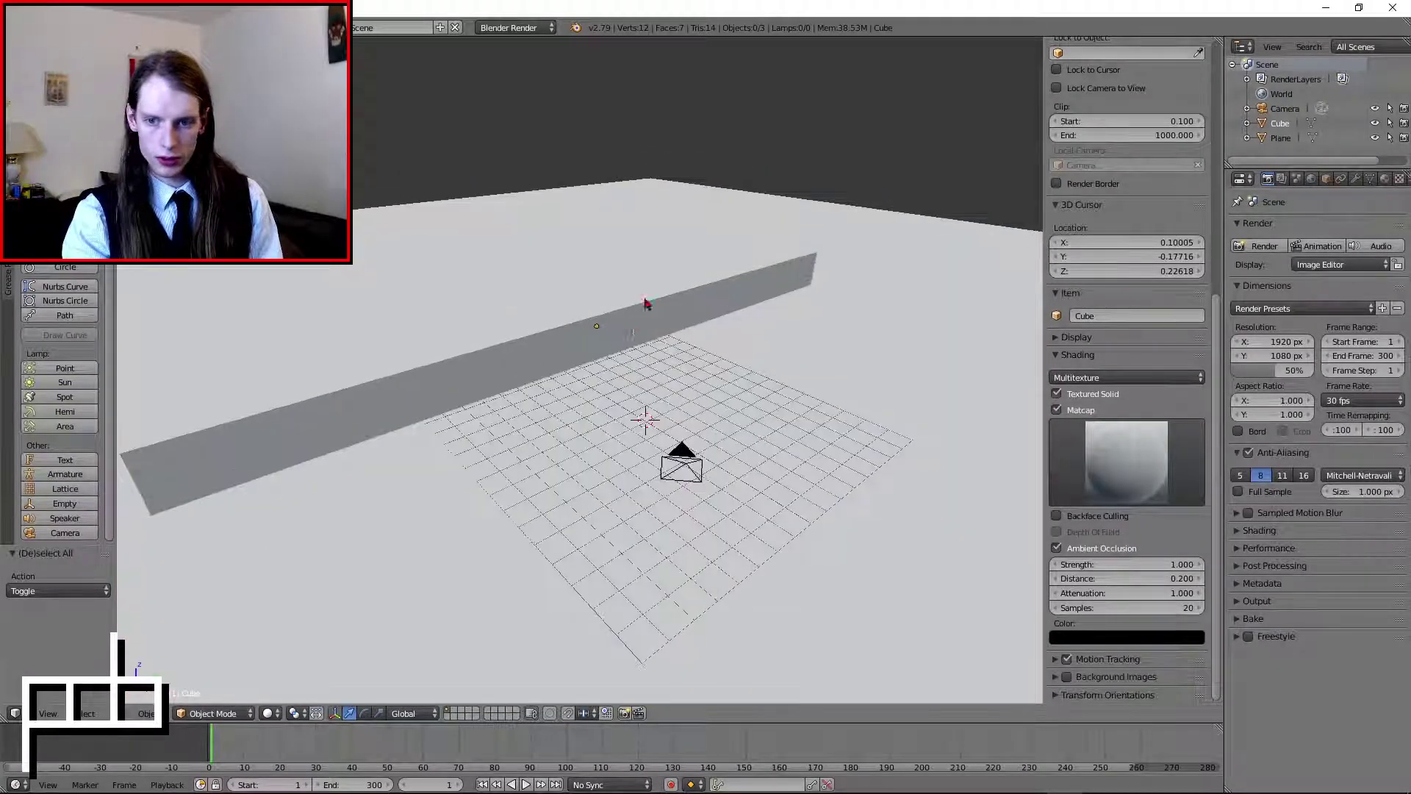
- Select the bar and set its dimensions to X 1, Y 16 and Z 1
right_click(647, 308)
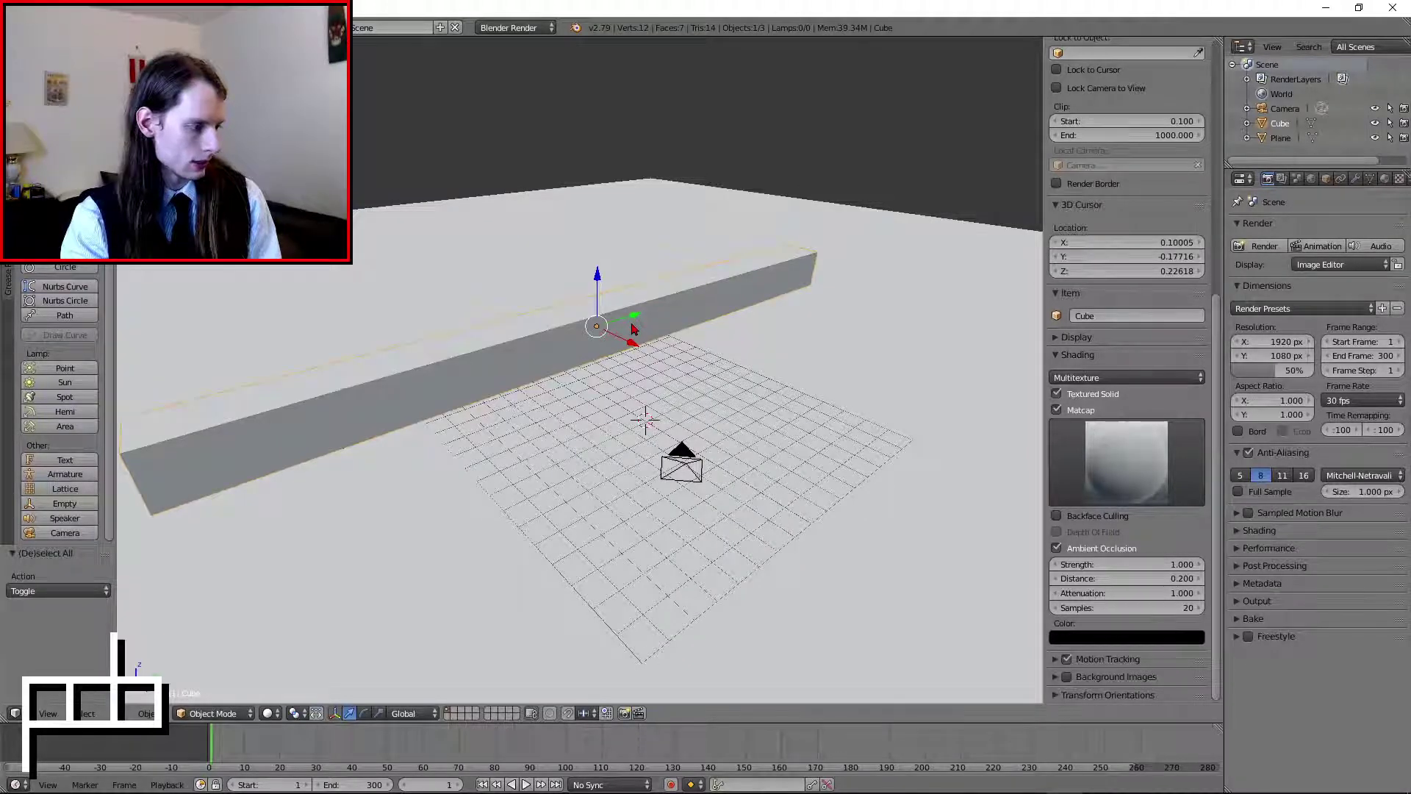
middle_drag(708, 351, 690, 360)
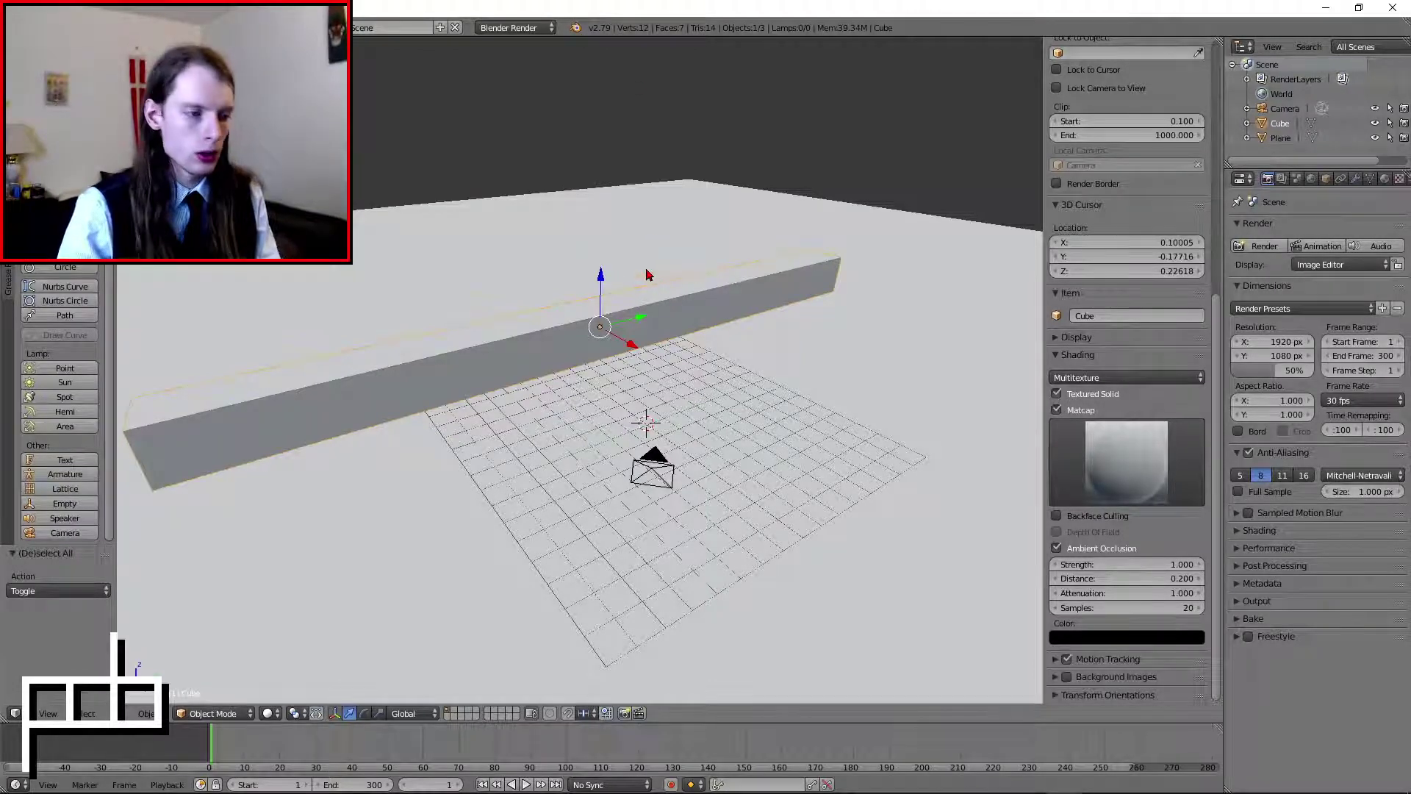
middle_drag(646, 274, 656, 324)
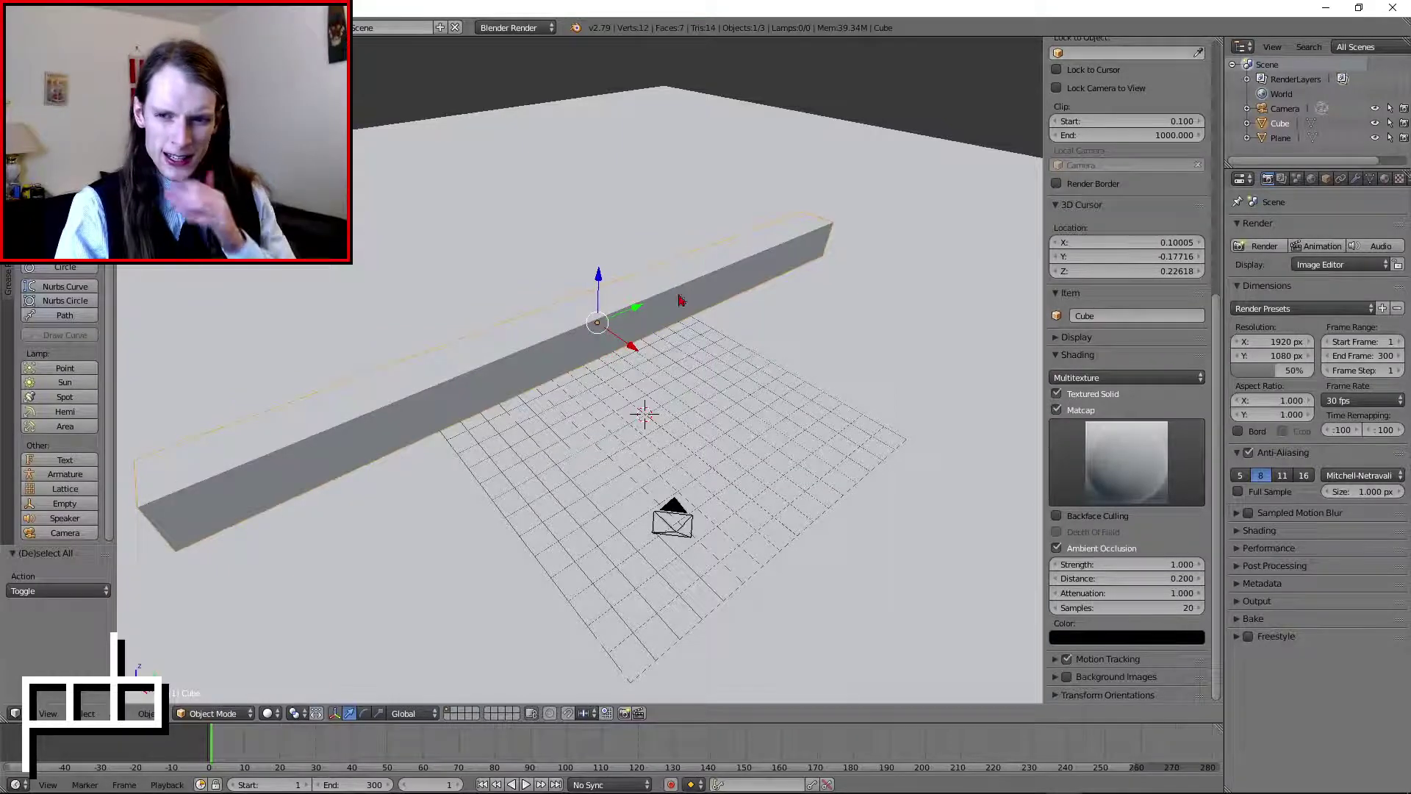
mouse_move(681, 300)
middle_down()
mouse_move(637, 292)
mouse_move(666, 276)
middle_up()
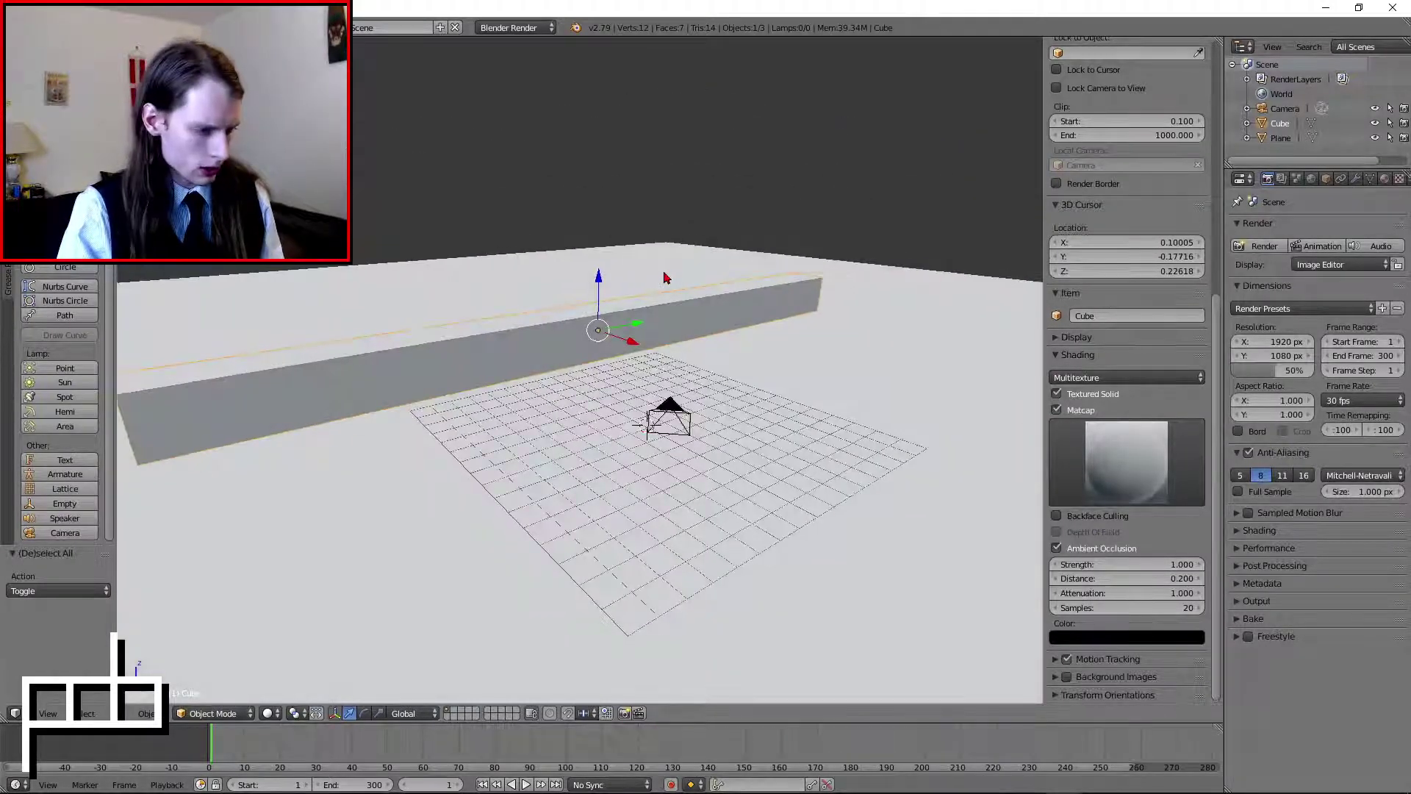
scroll(1110, 289, up, 14)
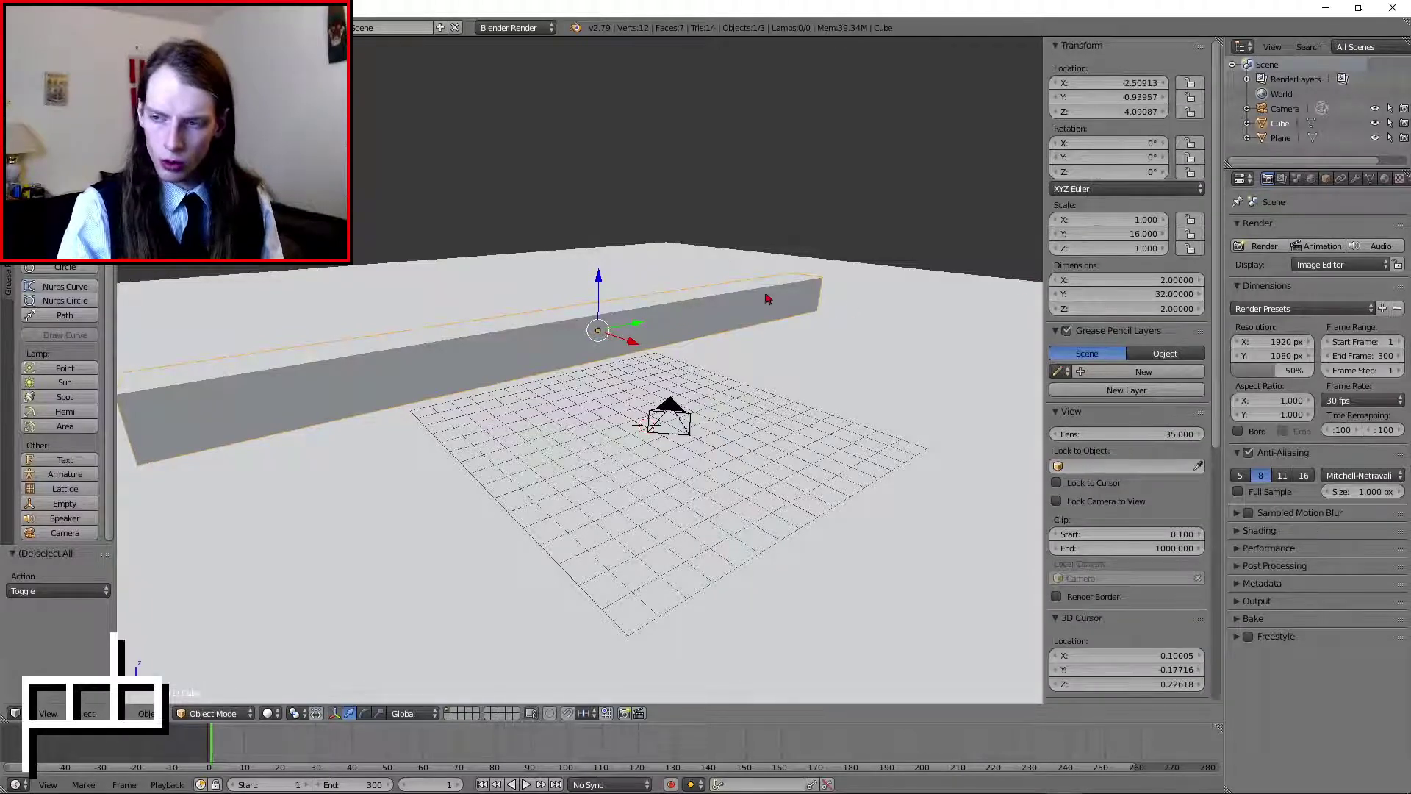
click(1136, 279)
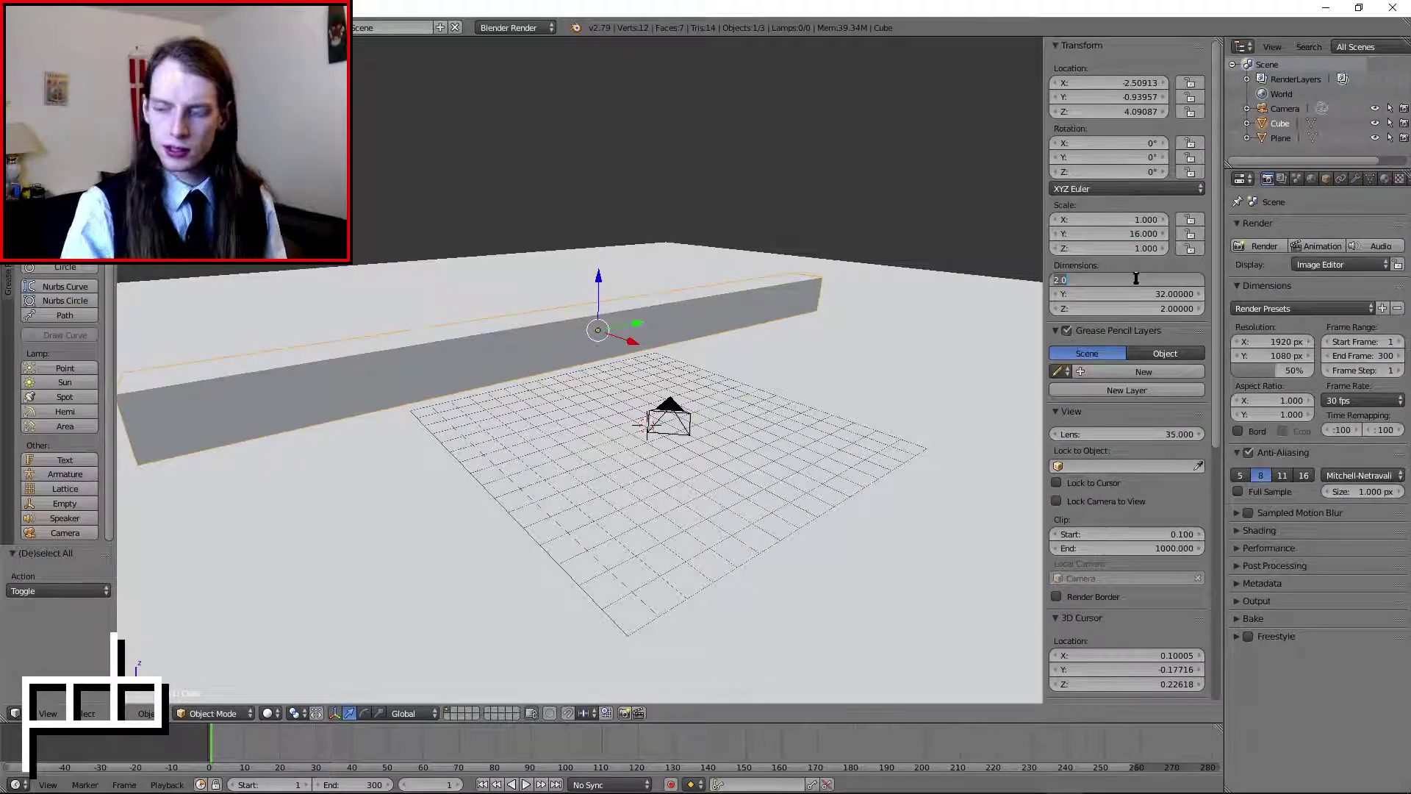
text(1)
key(Tab)
text(16)
key(Tab)
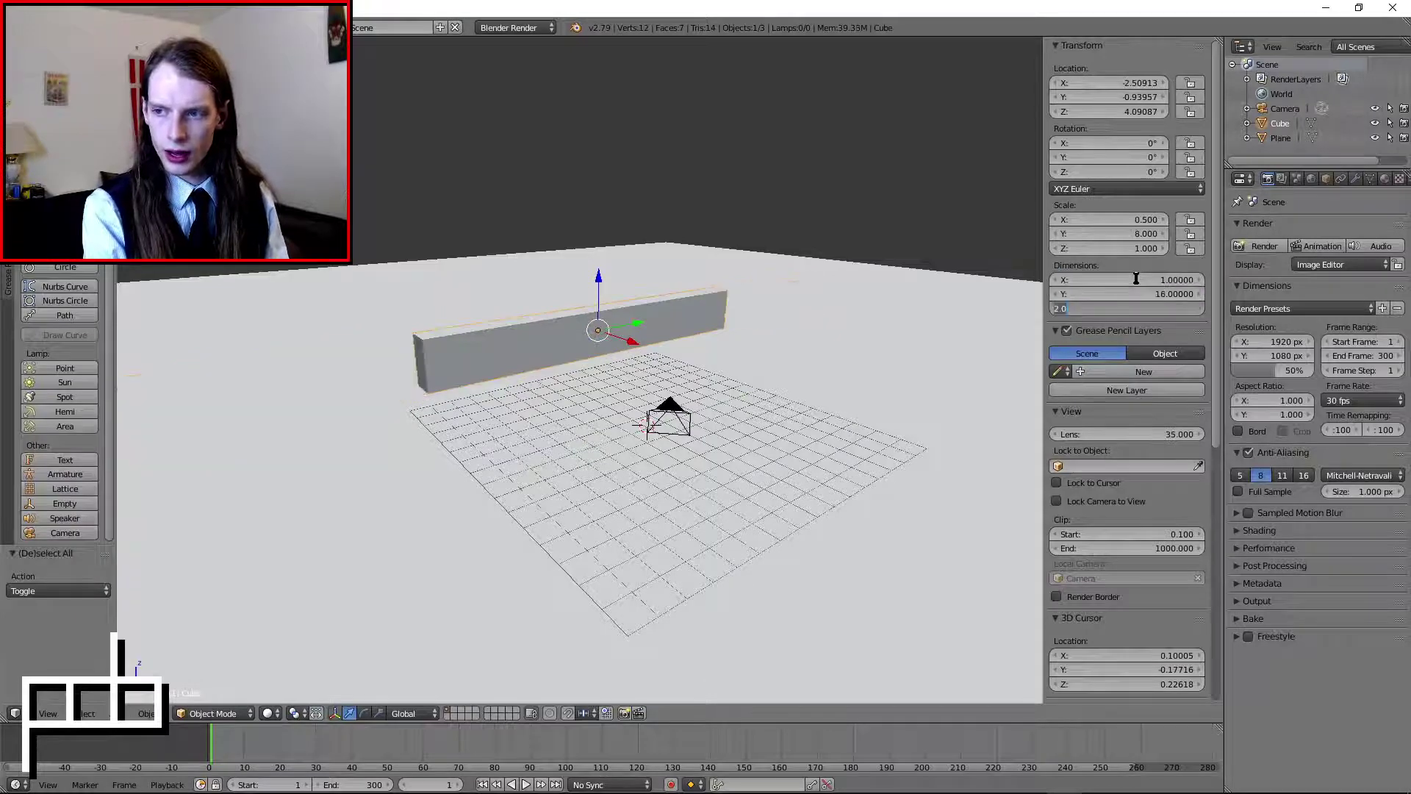
text(1)
key(Return)
- Run Apply Object Transform on the bar with only Scale enabled
key(space)
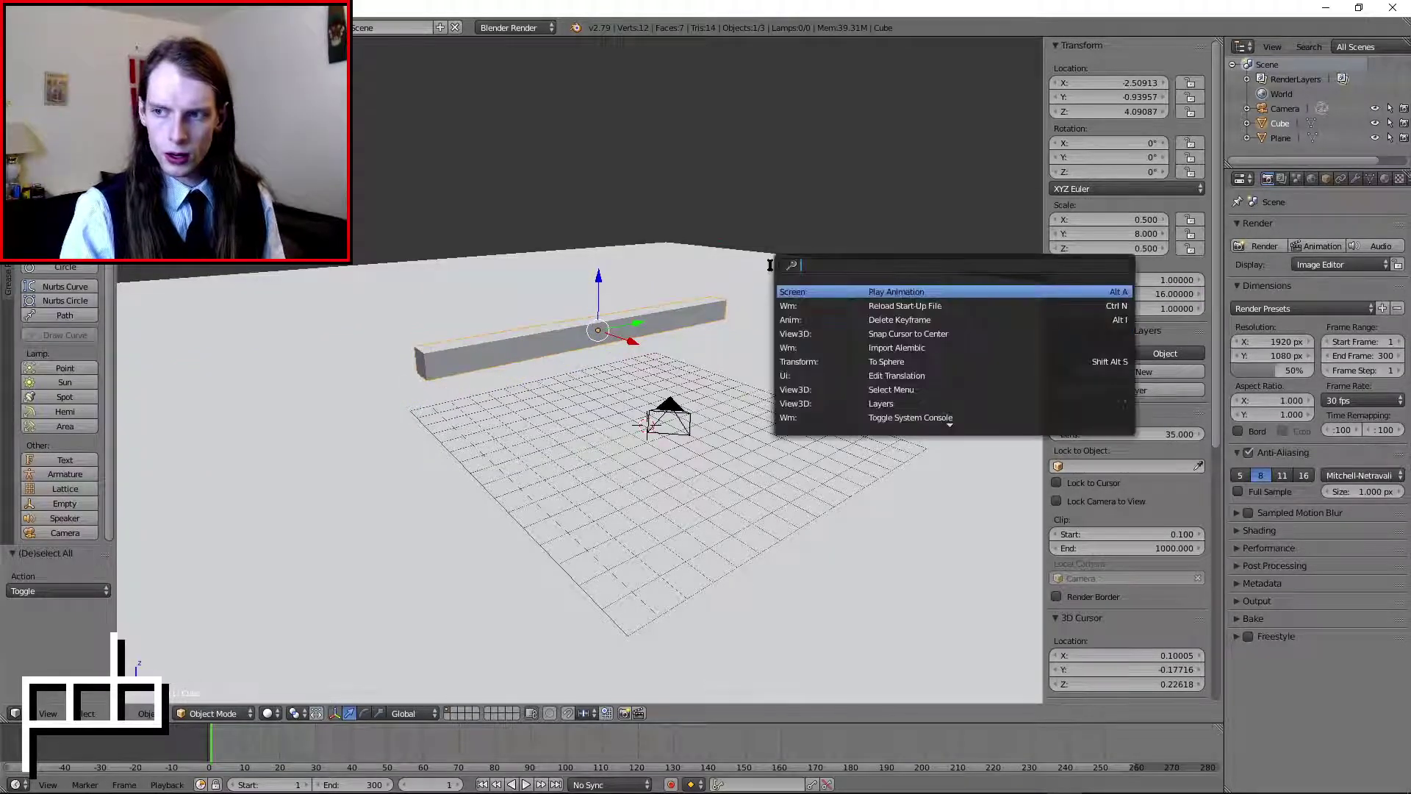
text(appl)
key(Return)
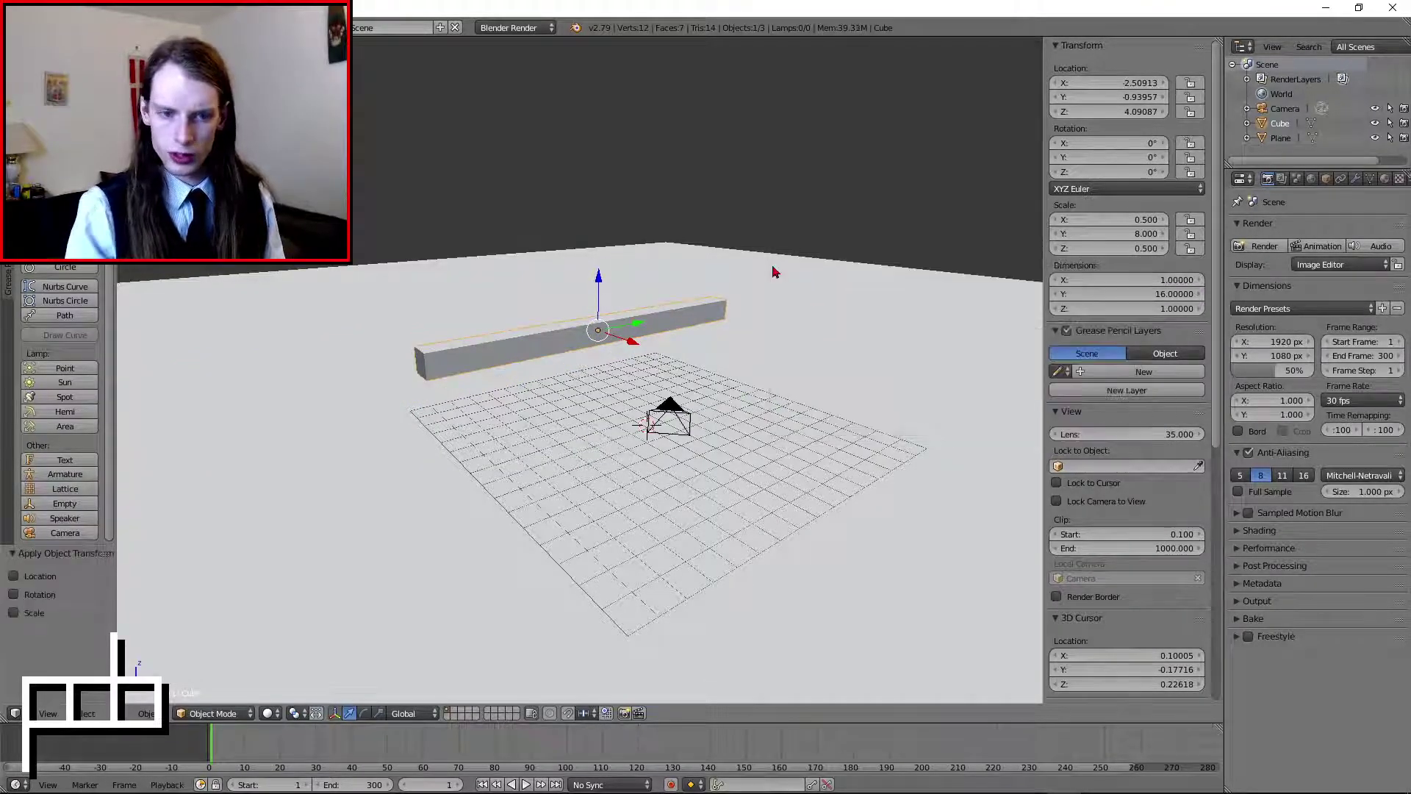
click(15, 613)
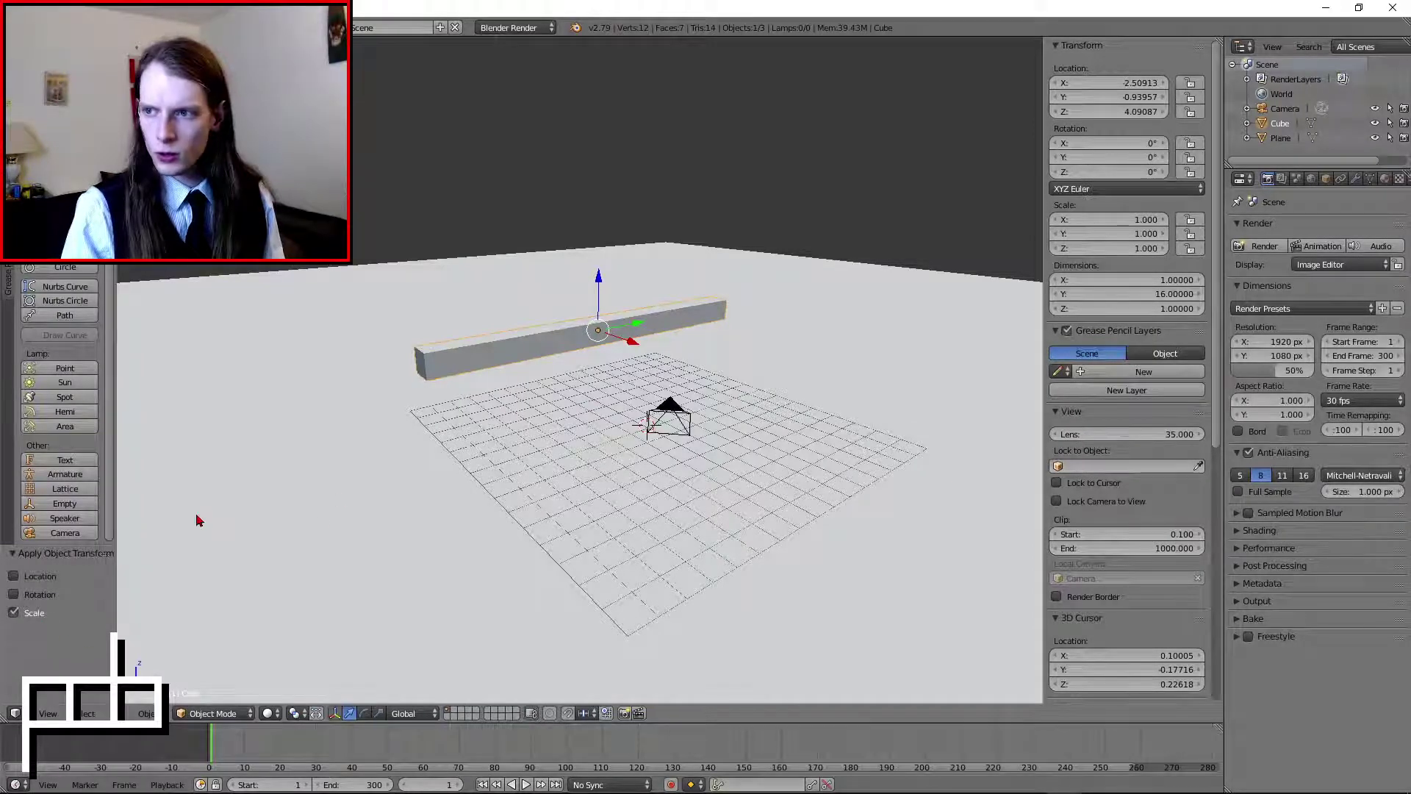
- Reselect the bar and set its location to X 0, Y 0 and Z 10
key(a)
right_click(570, 318)
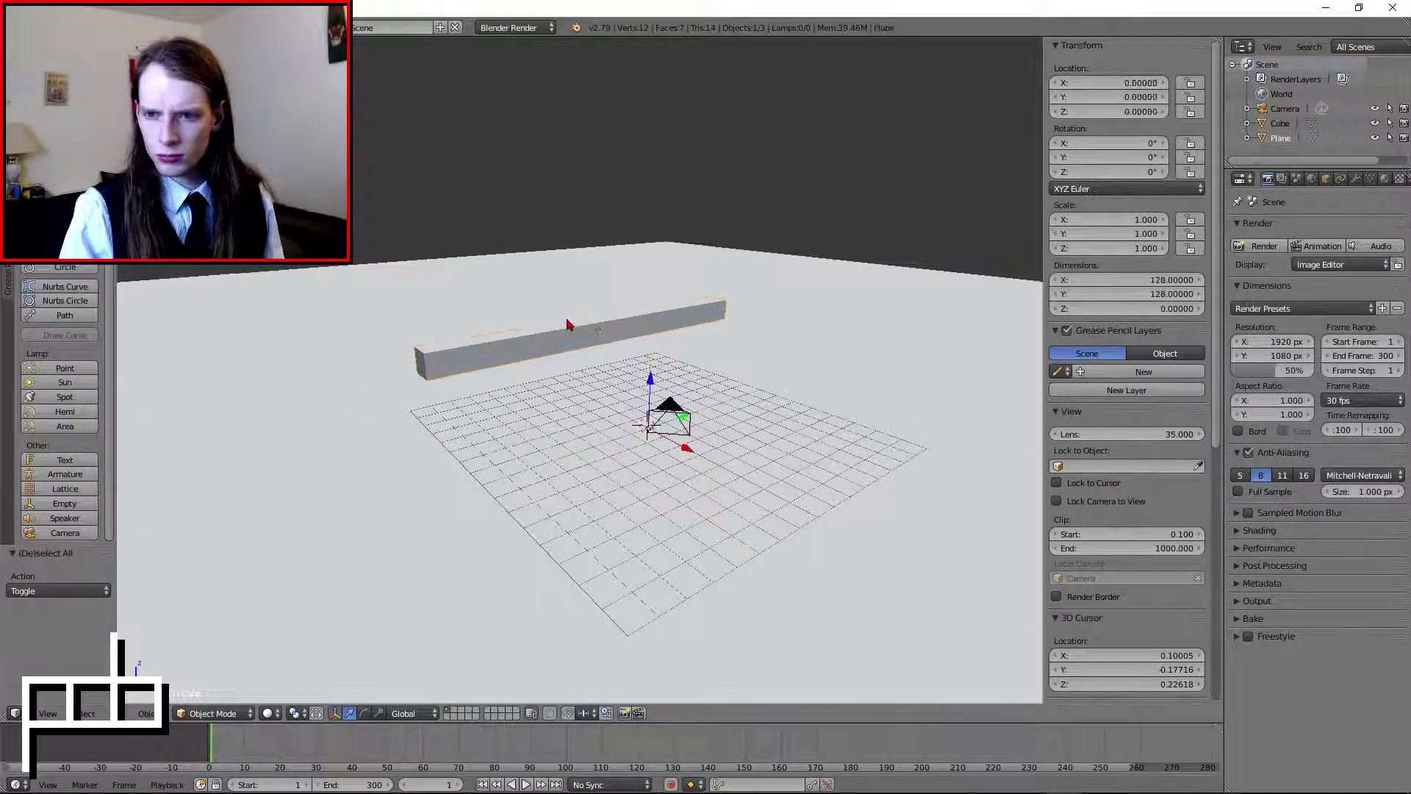
shift+right_click(605, 331)
middle_drag(760, 347, 830, 331)
middle_drag(910, 309, 769, 358)
scroll(771, 358, up, 3)
scroll(768, 359, down, 2)
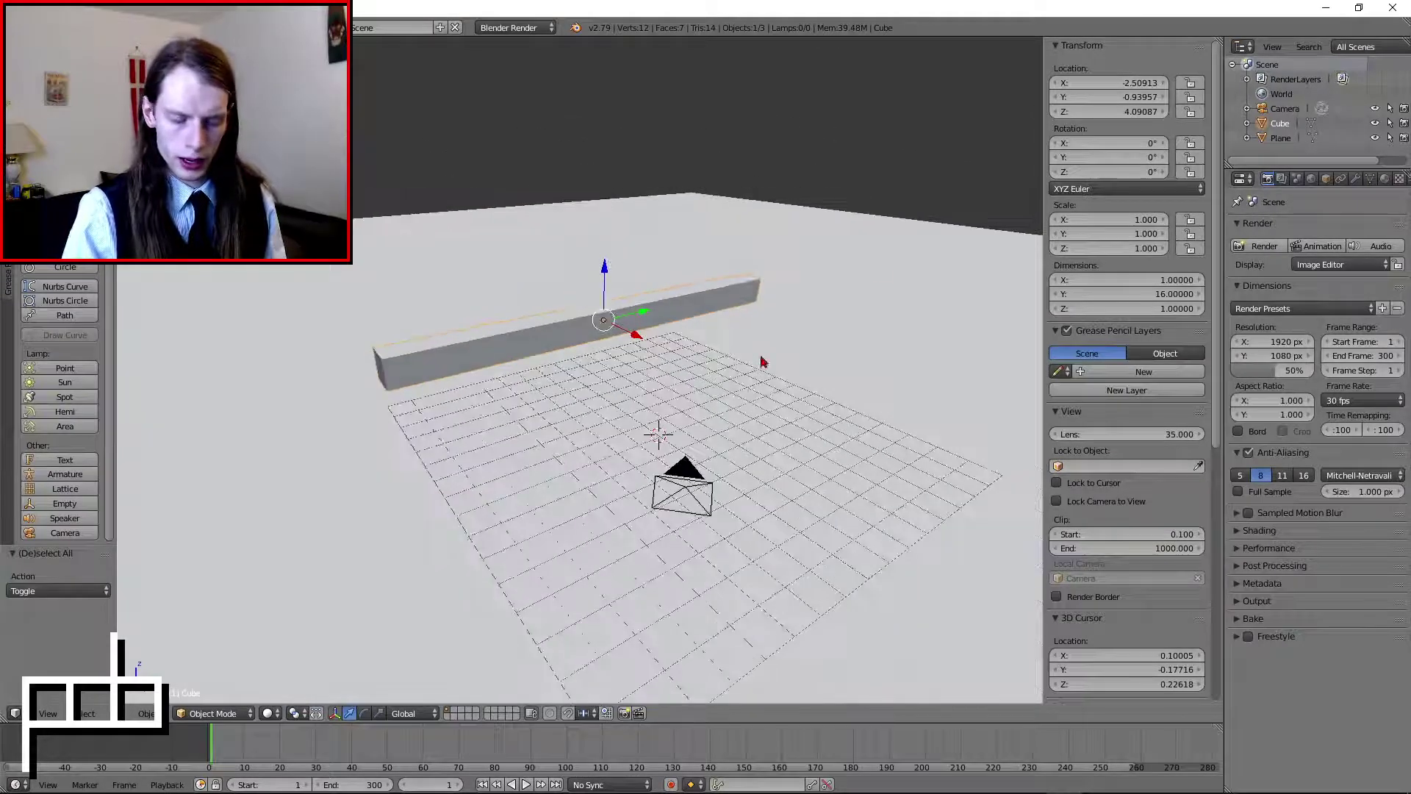
click(1100, 83)
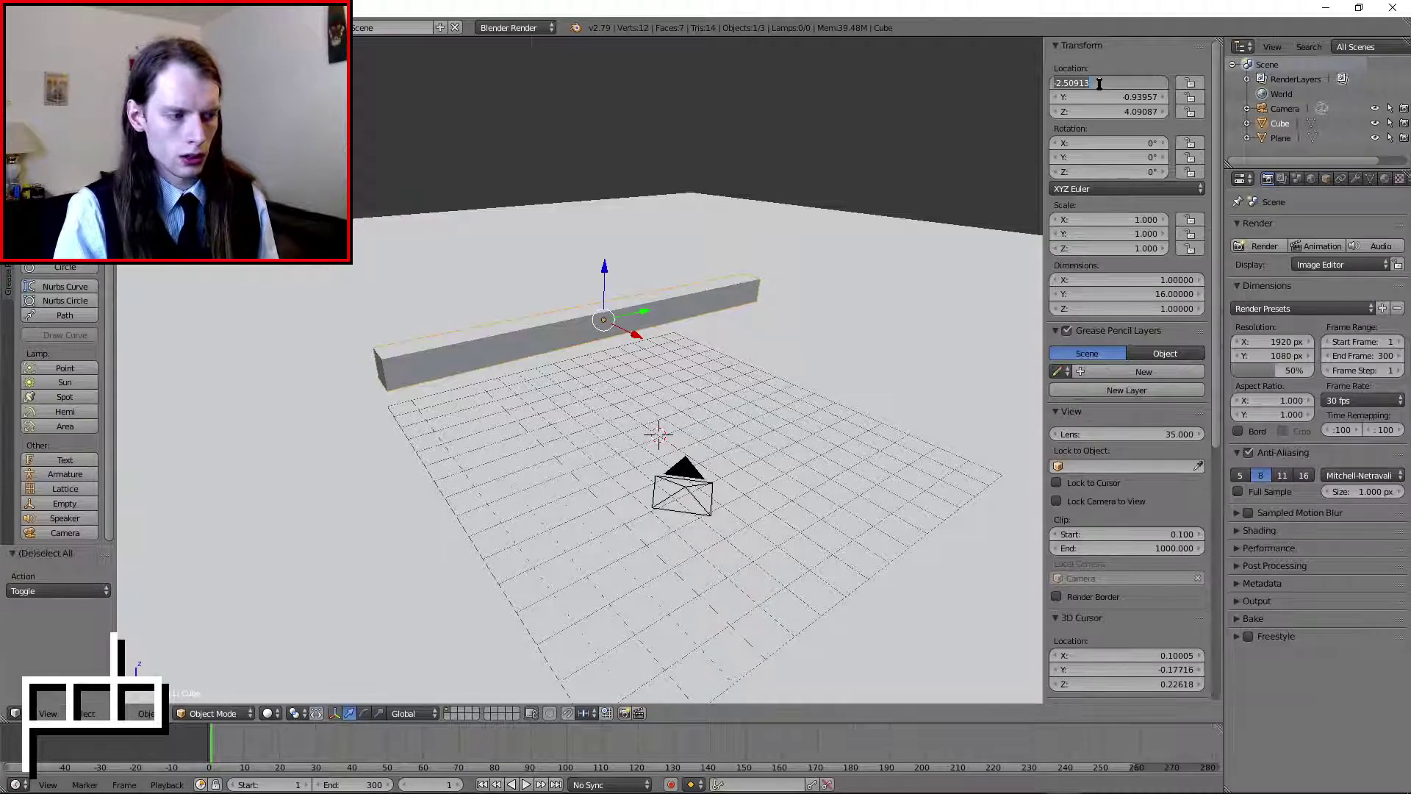
text(0)
key(Return)
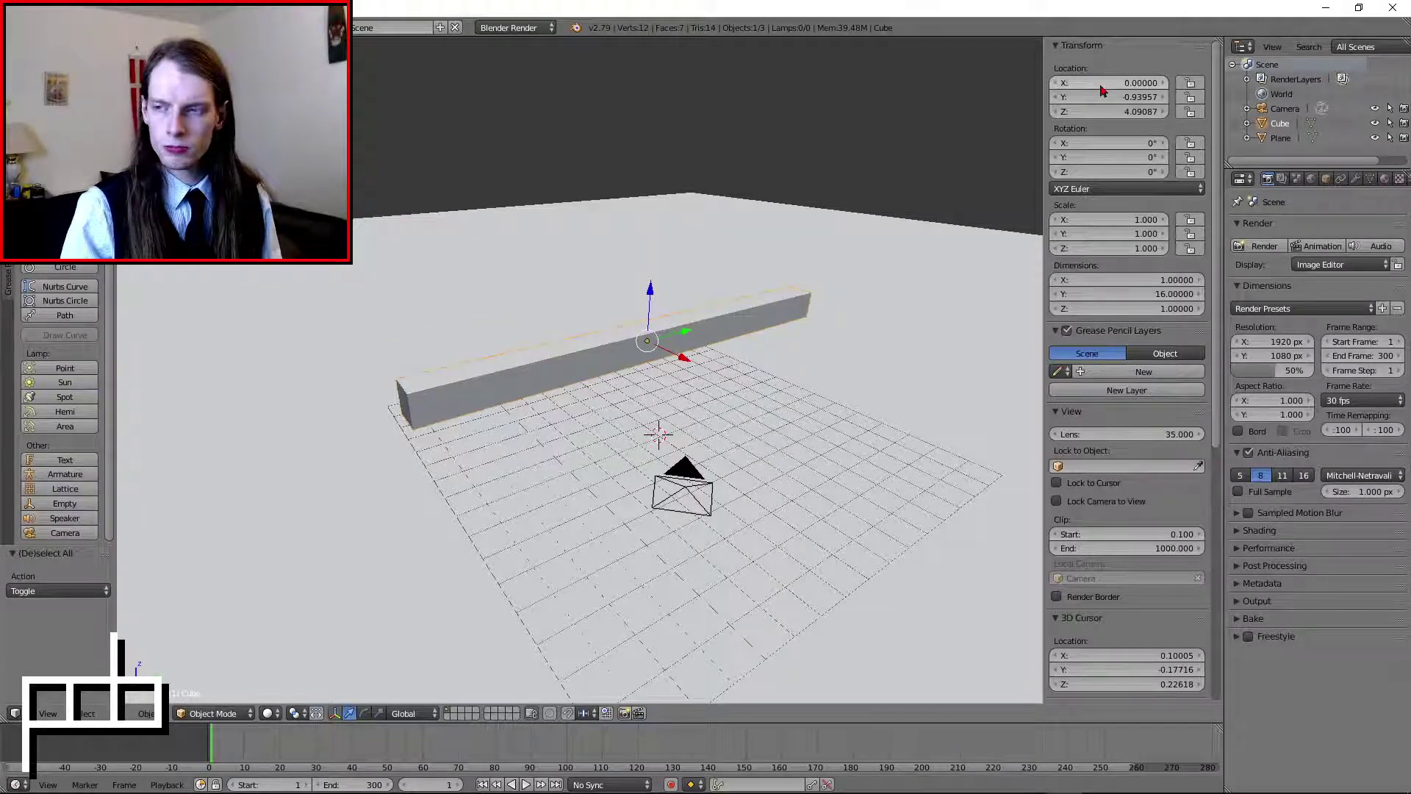
click(1110, 97)
text(0)
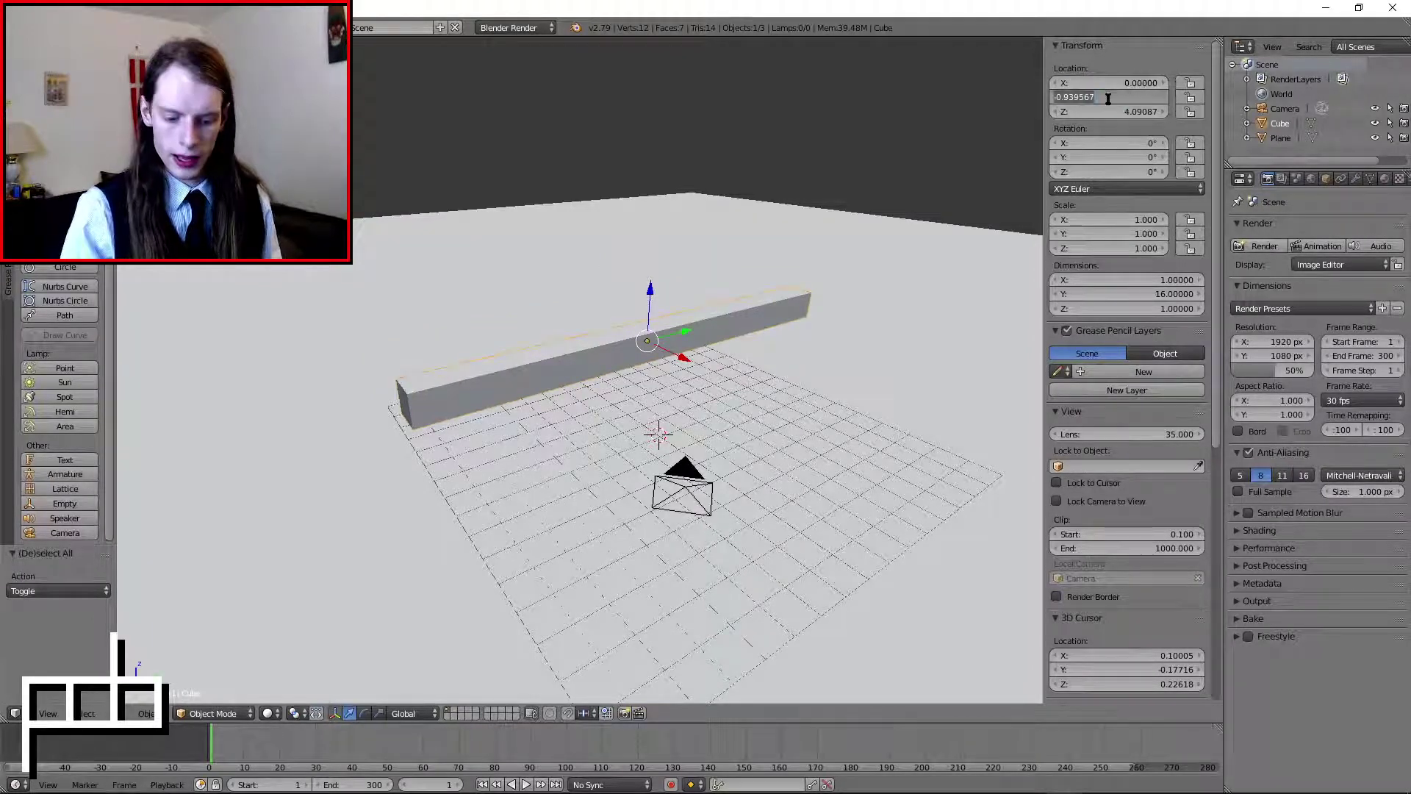
key(Return)
click(1115, 113)
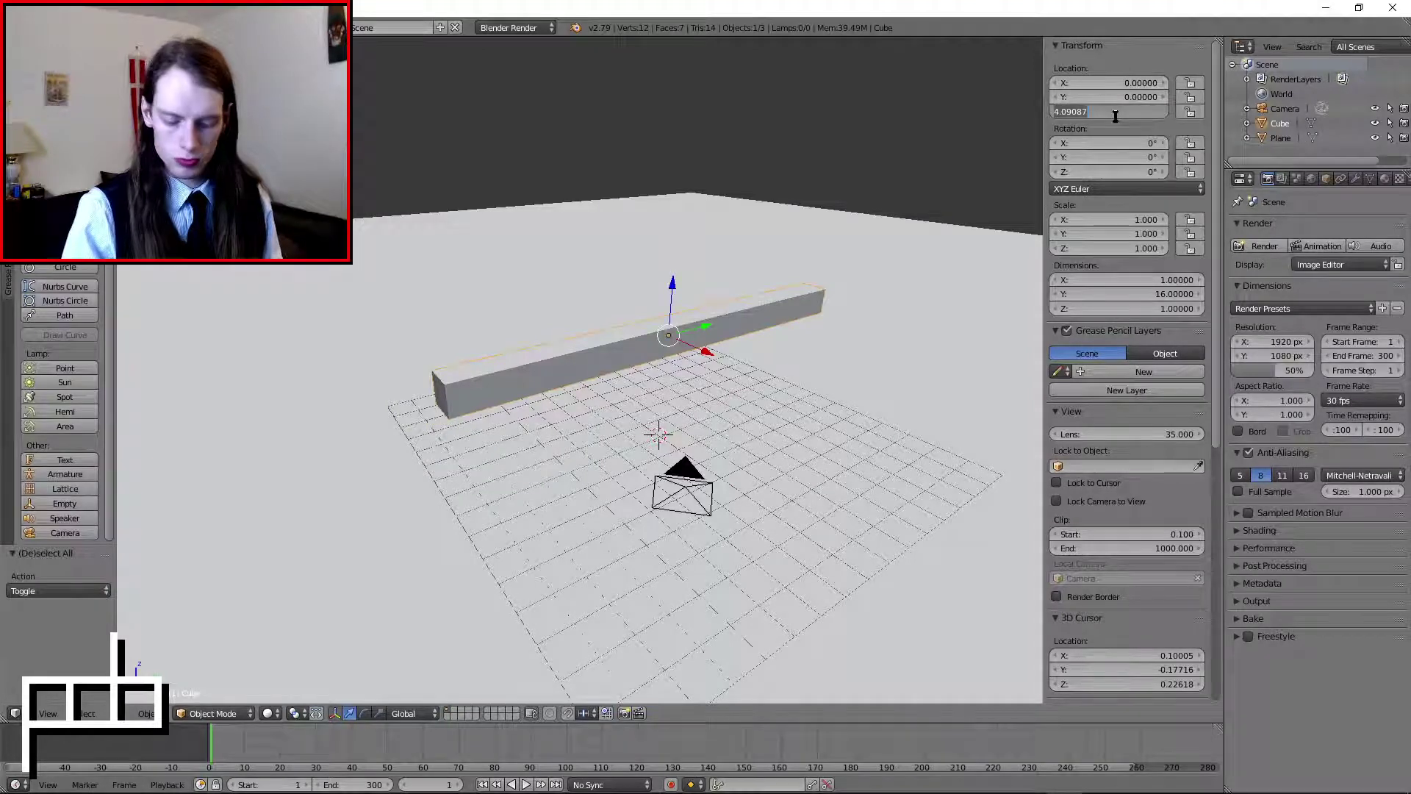
text(10)
key(Return)
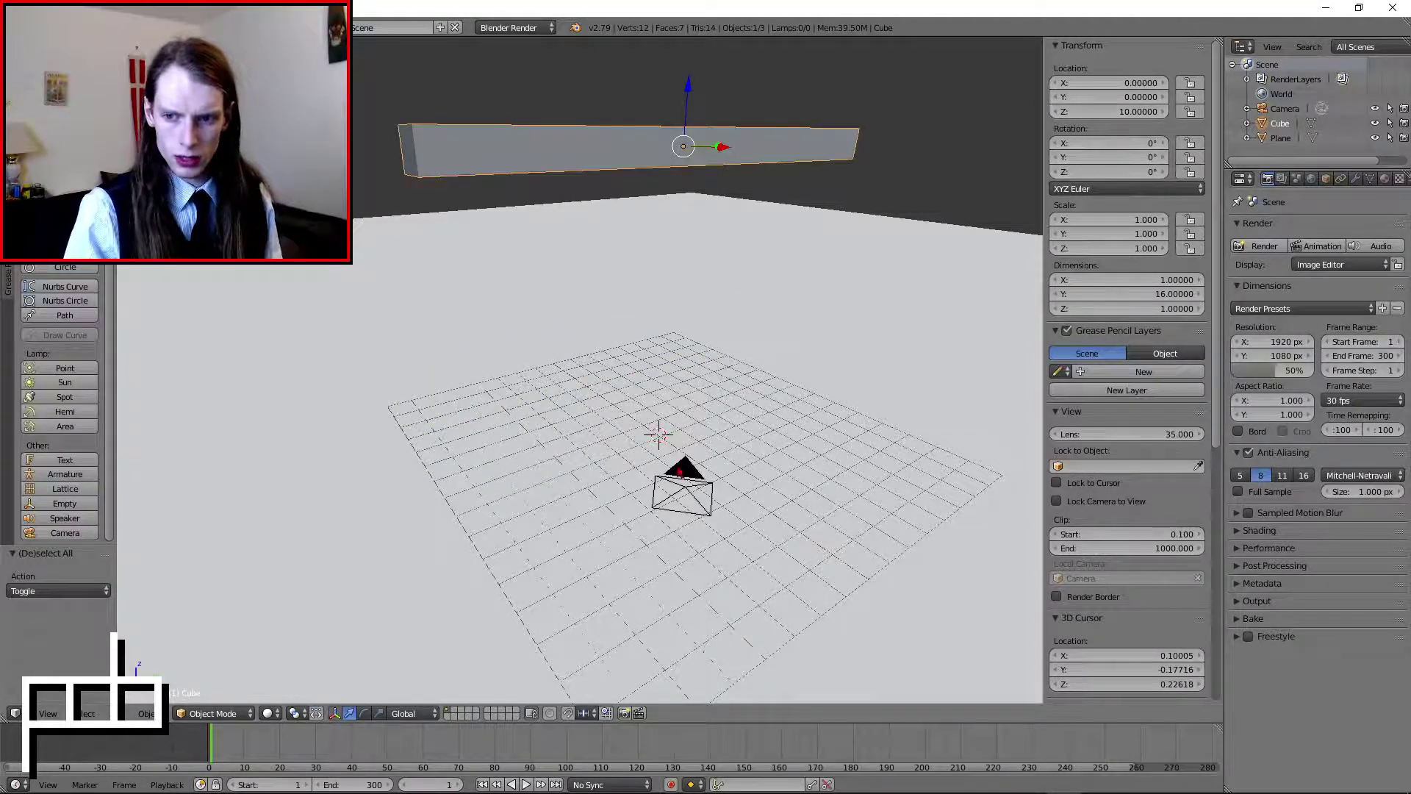
- Select the camera and fly it back in camera view to about X 23.9, Y -21.2, Z 27.8, framing the bar and grid
right_click(680, 471)
key(space)
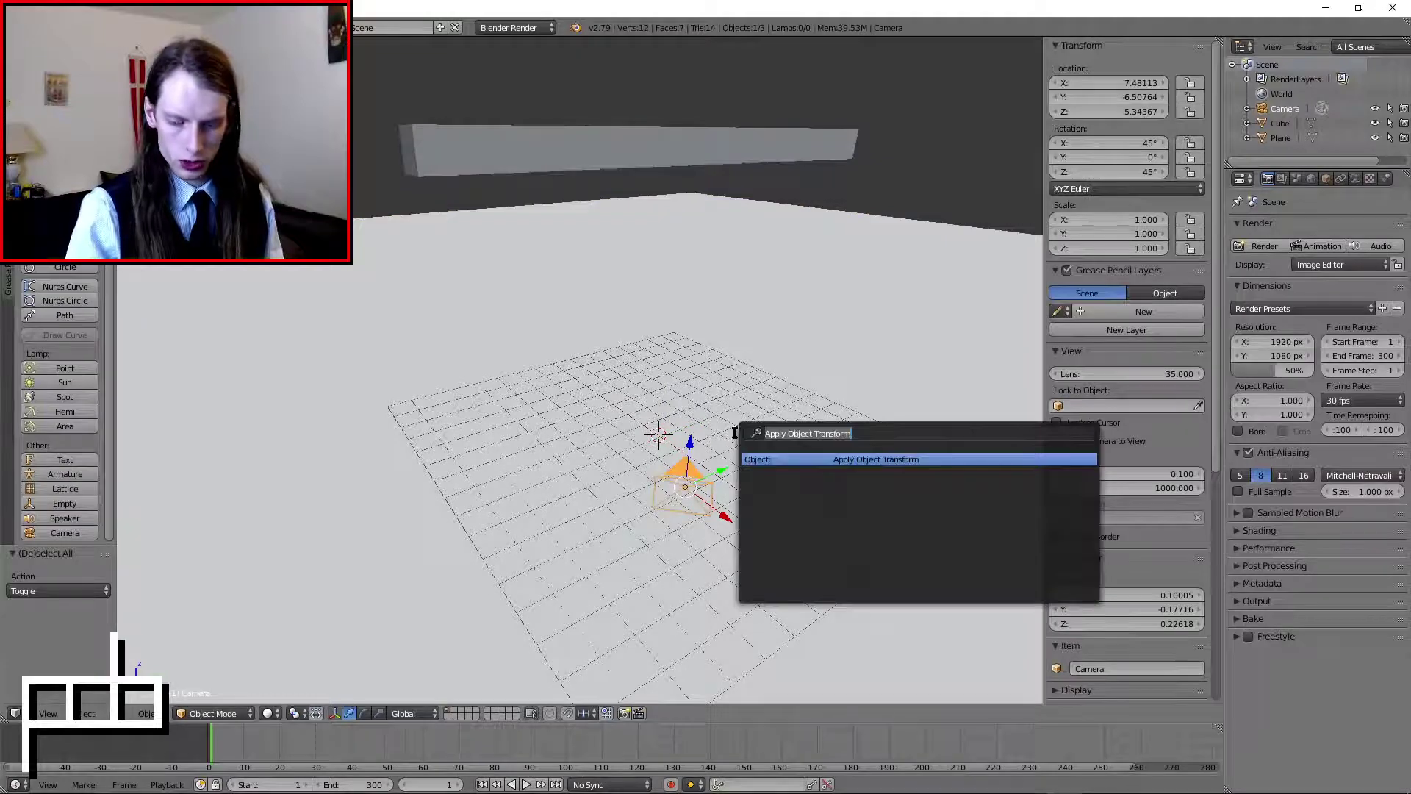
key(Escape)
key(KP_0)
key(KP_0)
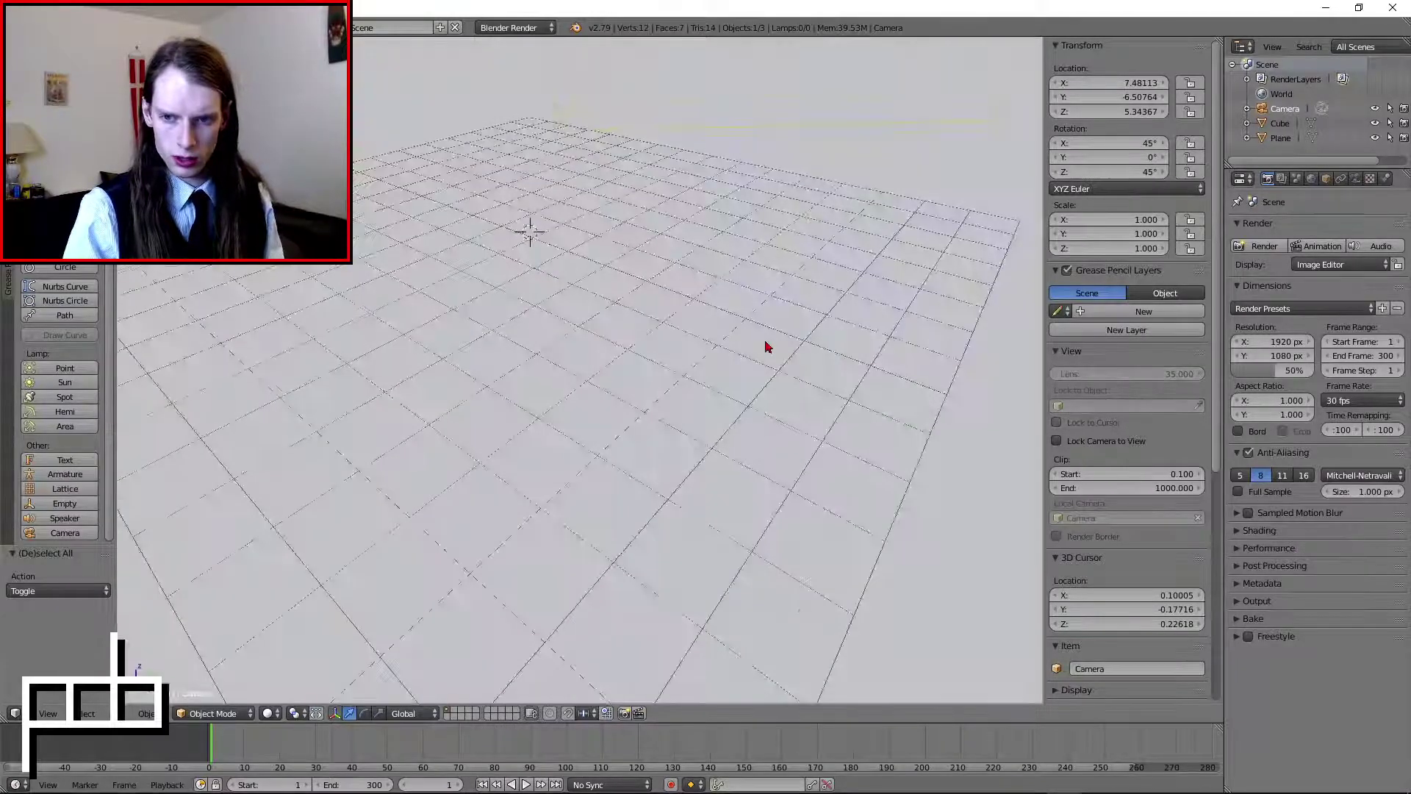
key(KP_0)
key(shift+f)
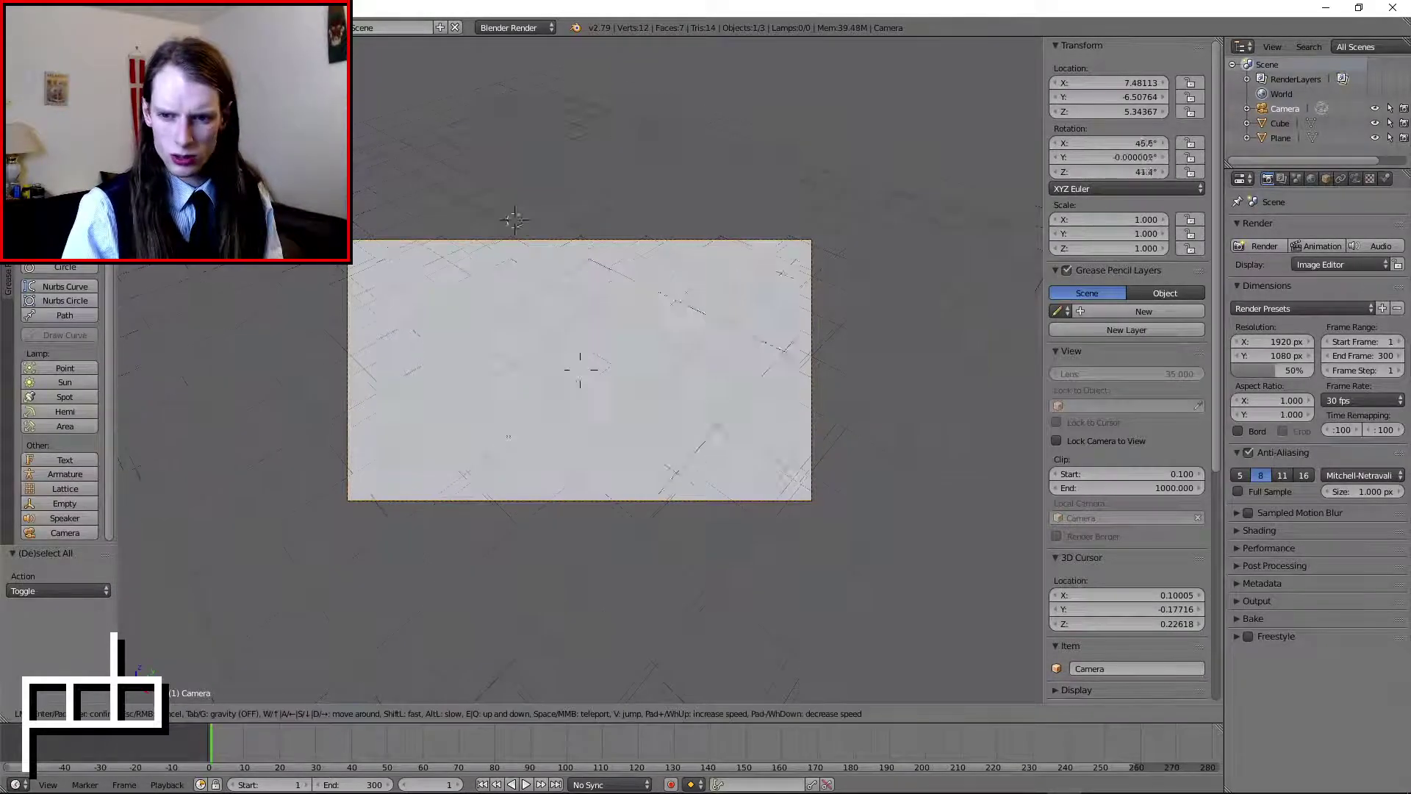
key(s)
key(s)
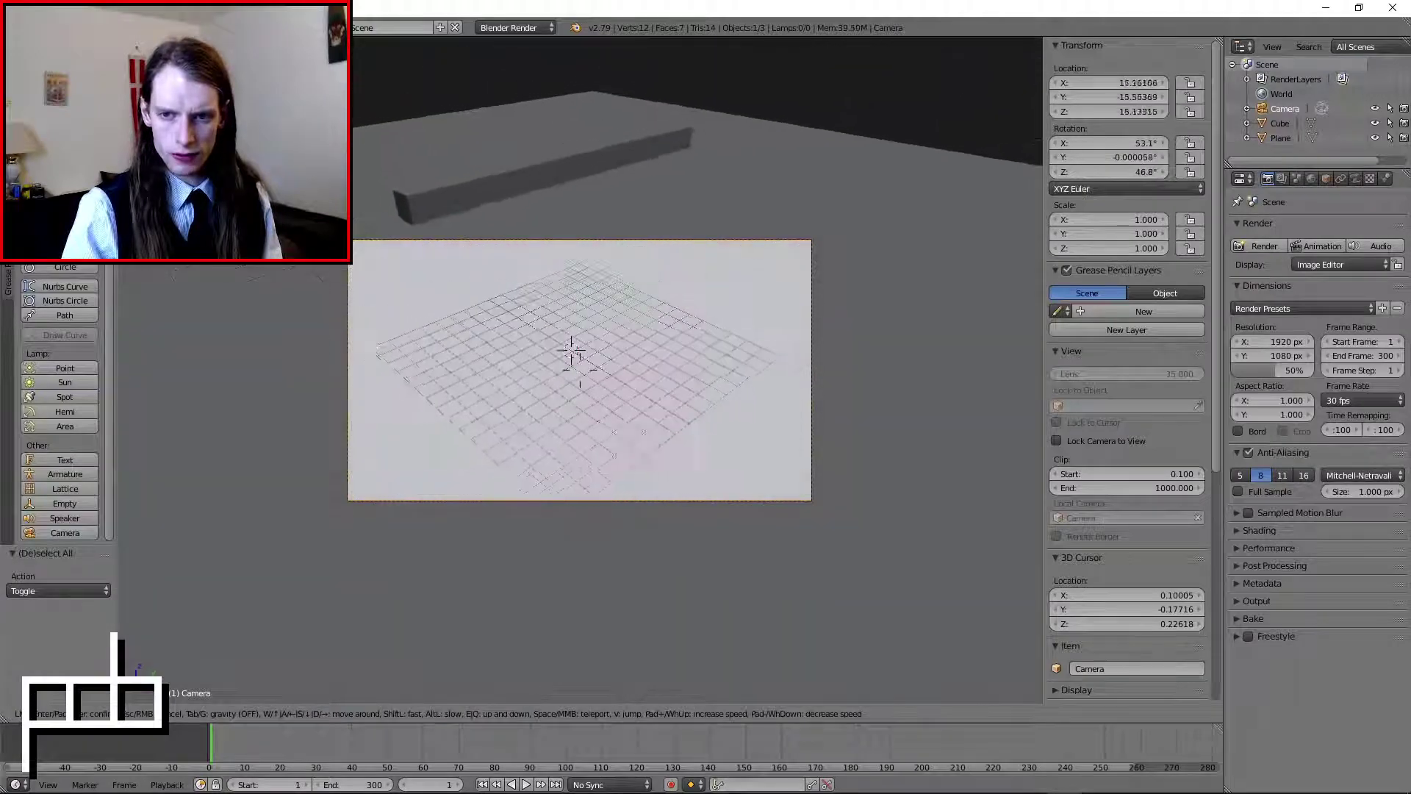
key(w)
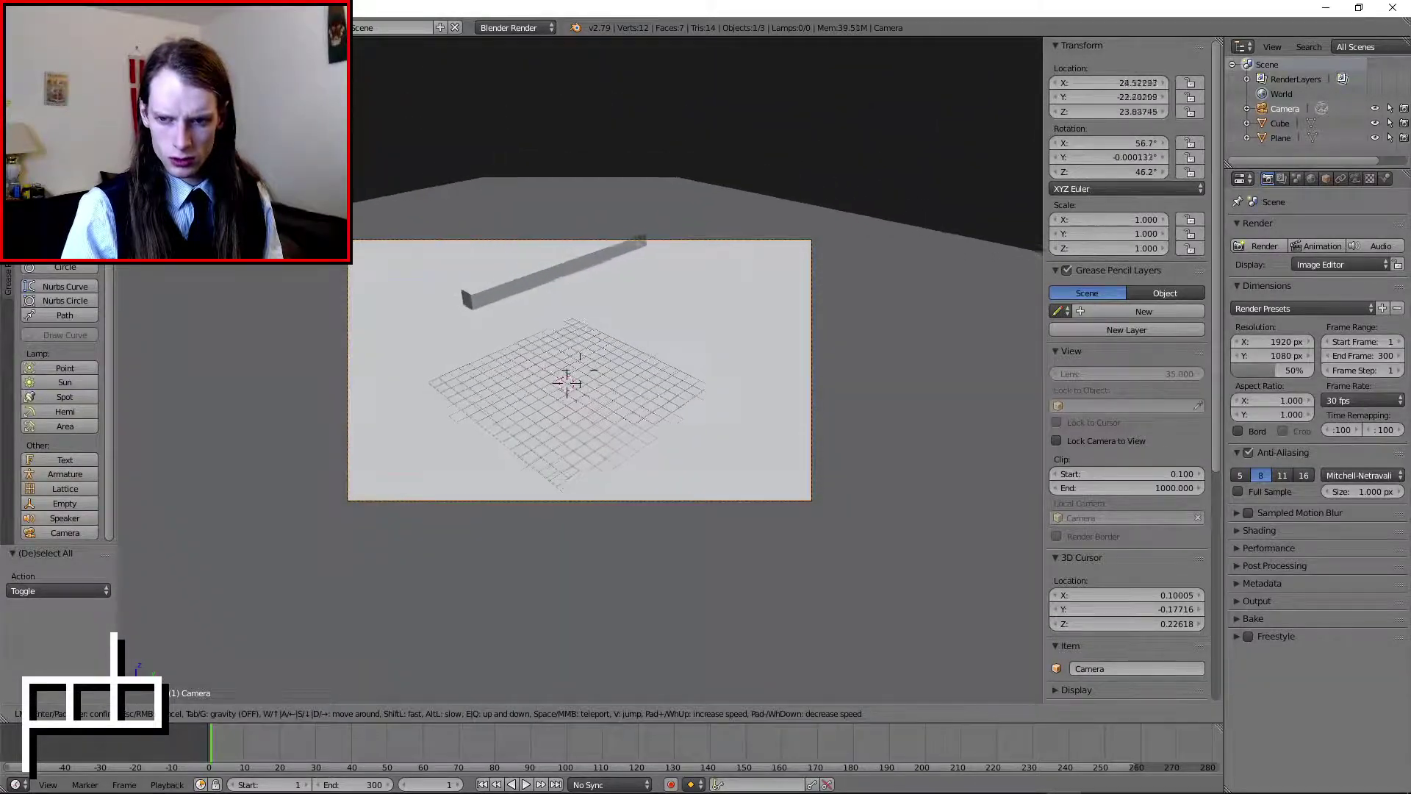
key(w)
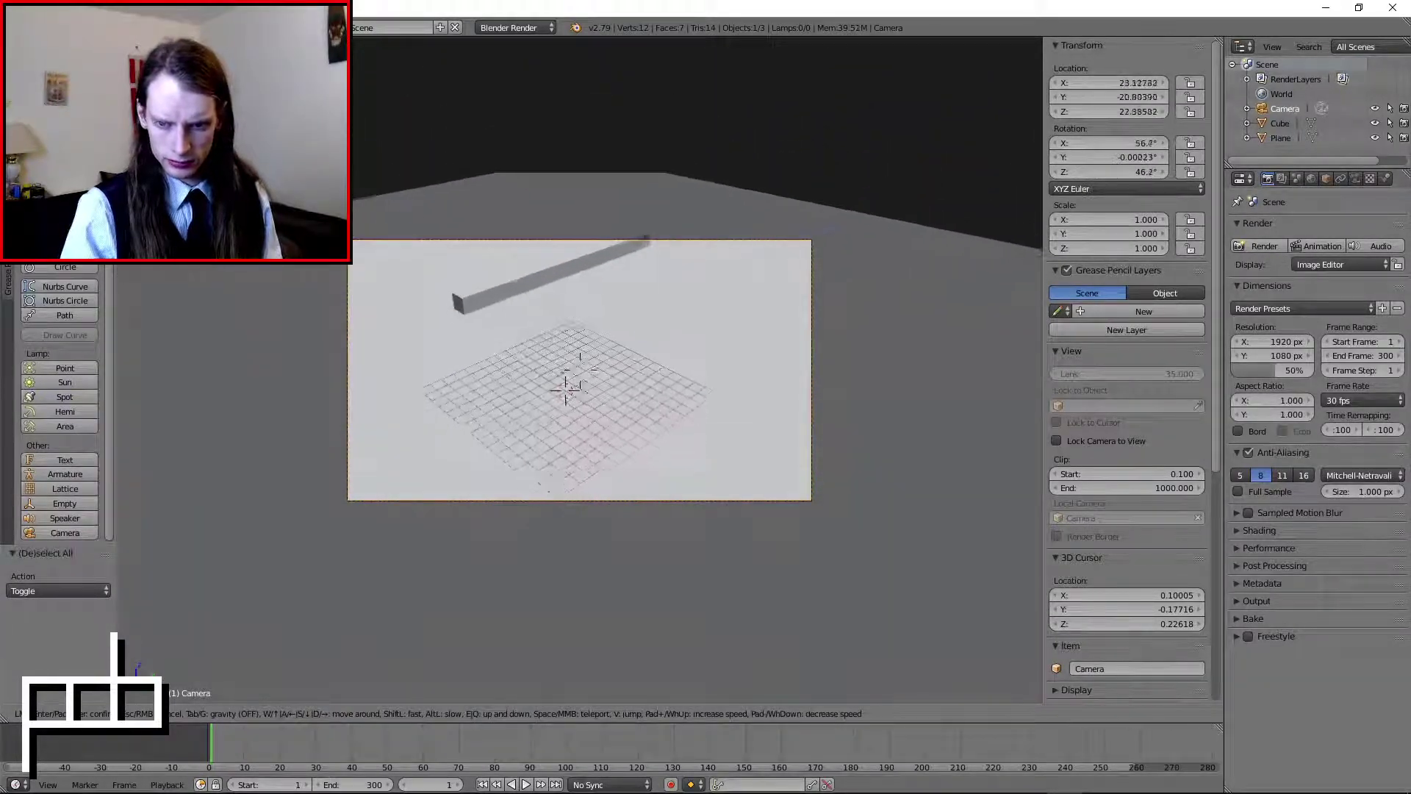
key(s)
key(w)
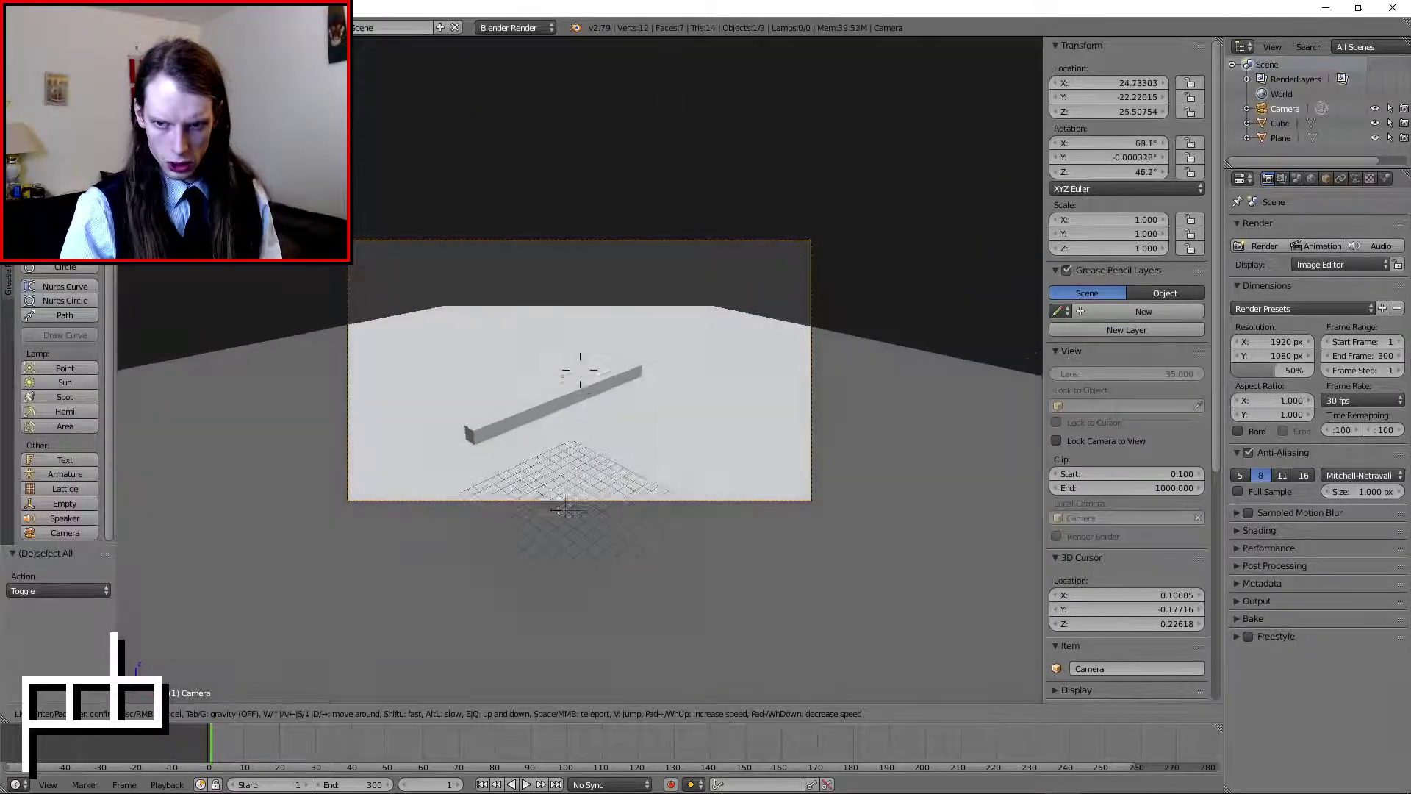
key(s)
key(w)
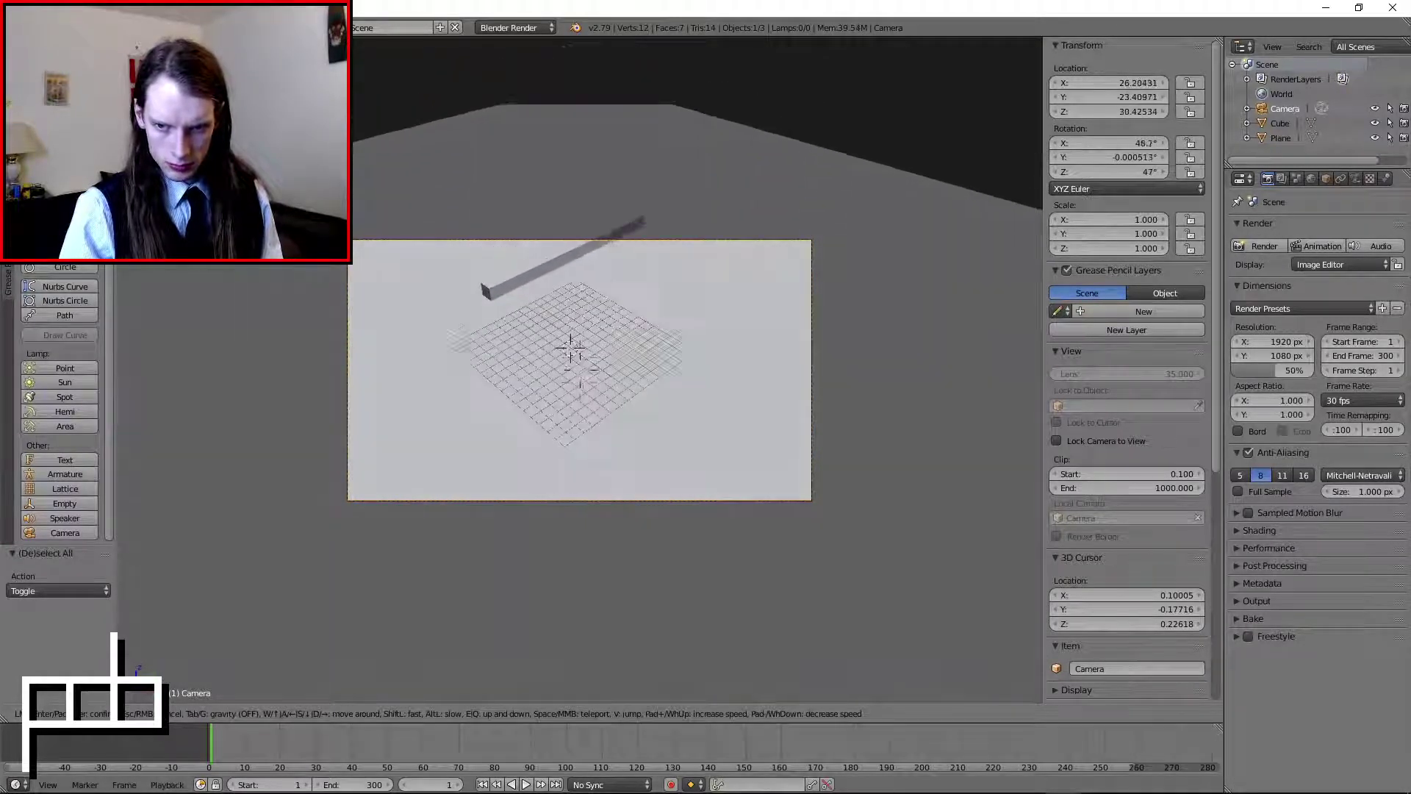
click(616, 358)
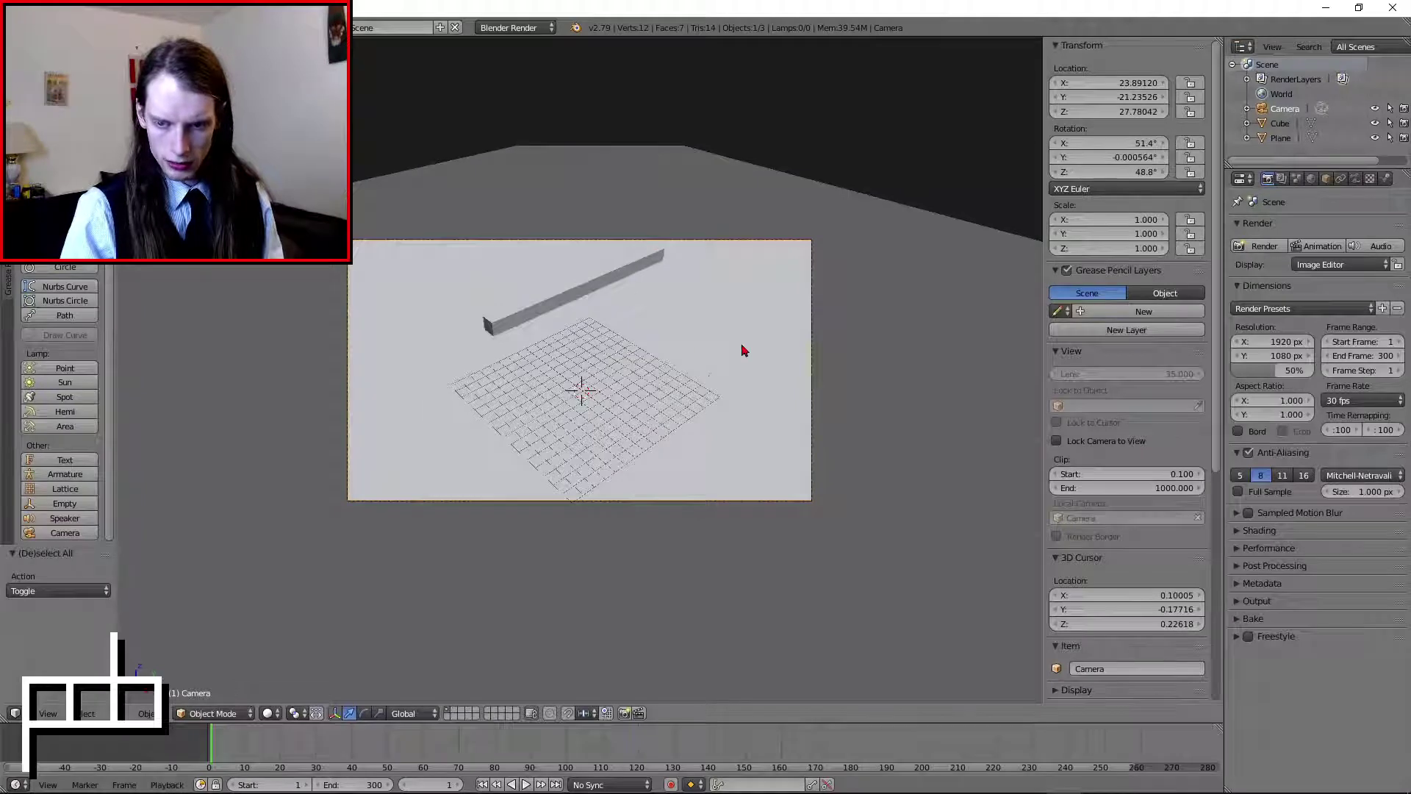
- Set the camera's rotation to X 45°, Y 0° and Z 45°
middle_drag(757, 339, 692, 337)
scroll(692, 337, down, 7)
scroll(692, 337, up, 4)
click(1096, 141)
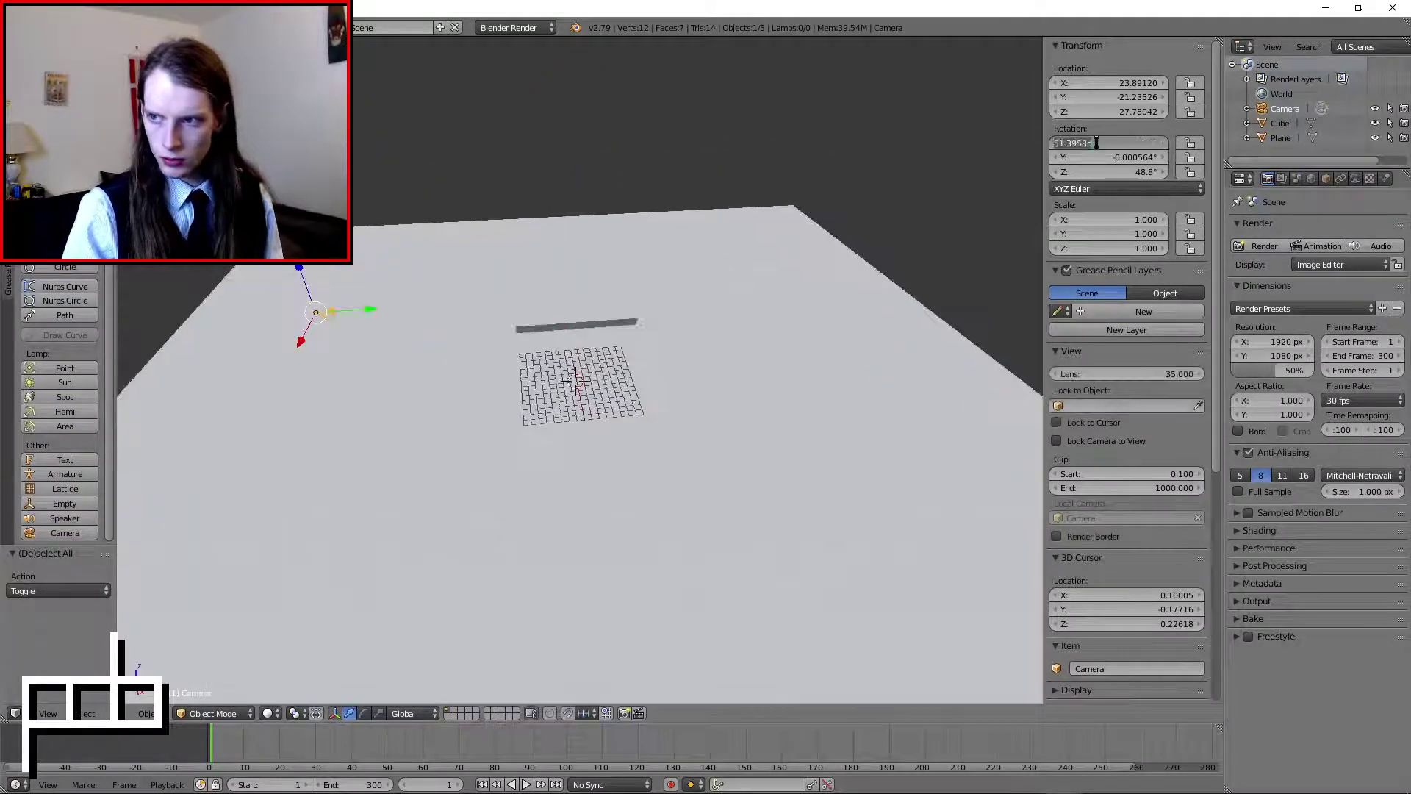
text(45)
key(Tab)
text(0)
key(Tab)
text(45)
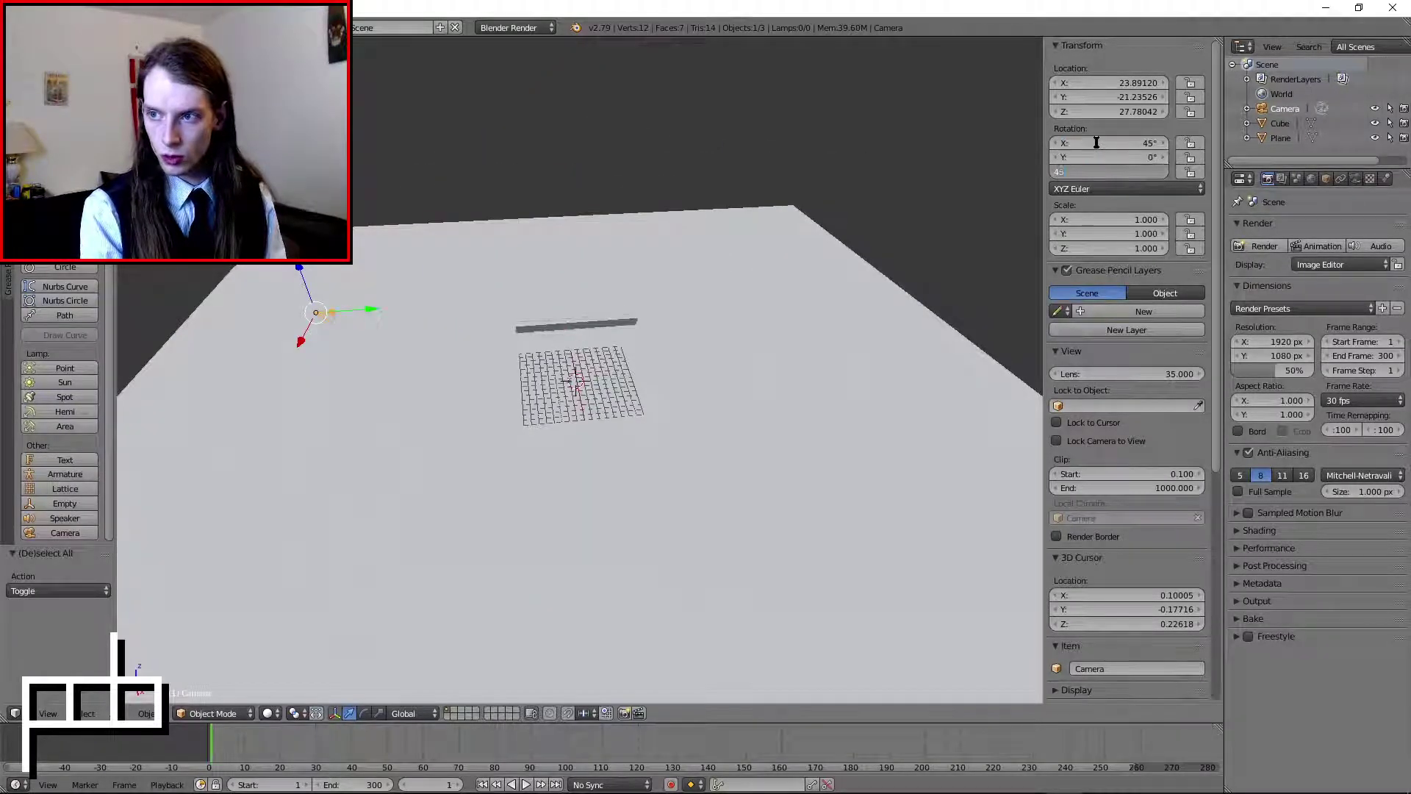
key(Return)
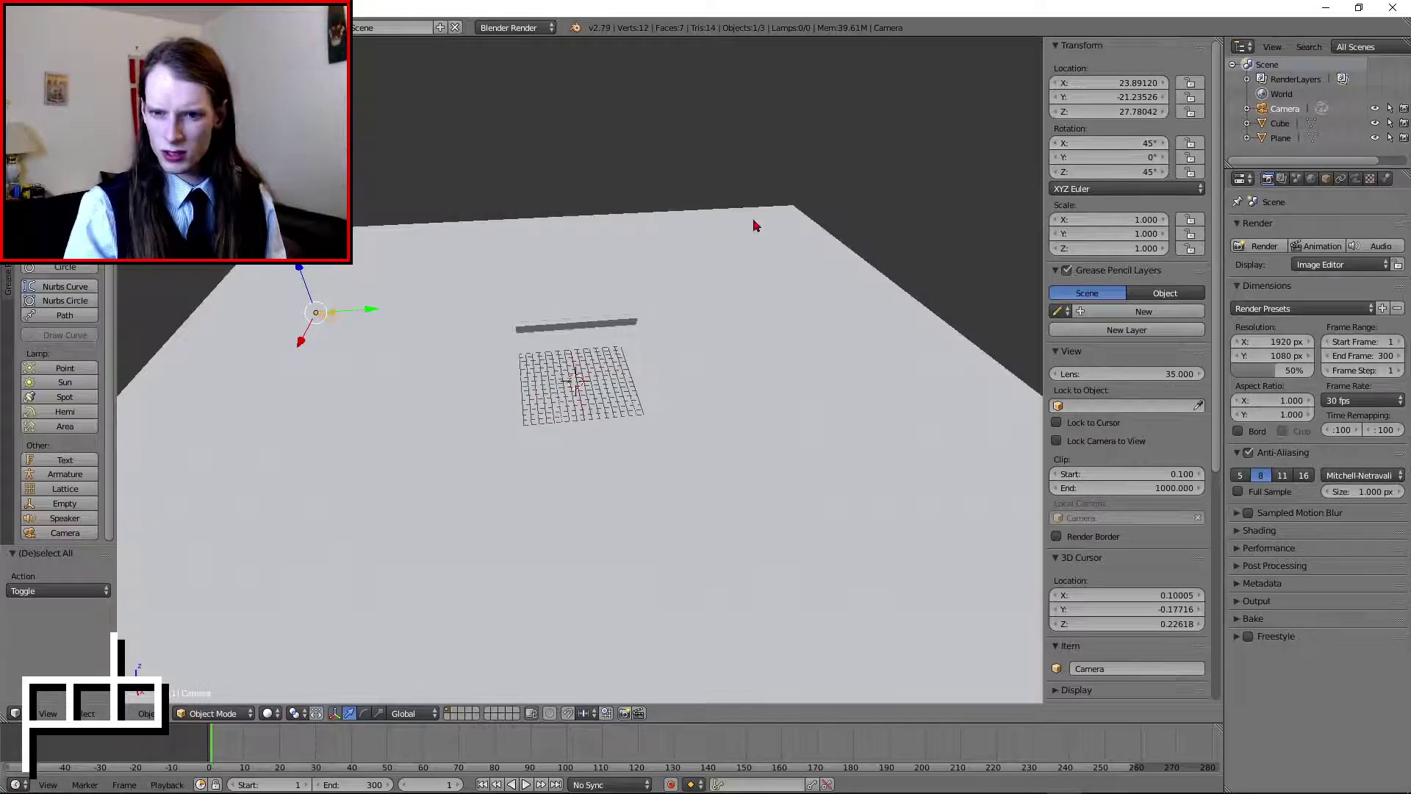
- Move the camera about -2.94 along X and 1.23 along Y, checking the framing through the camera view
key(KP_0)
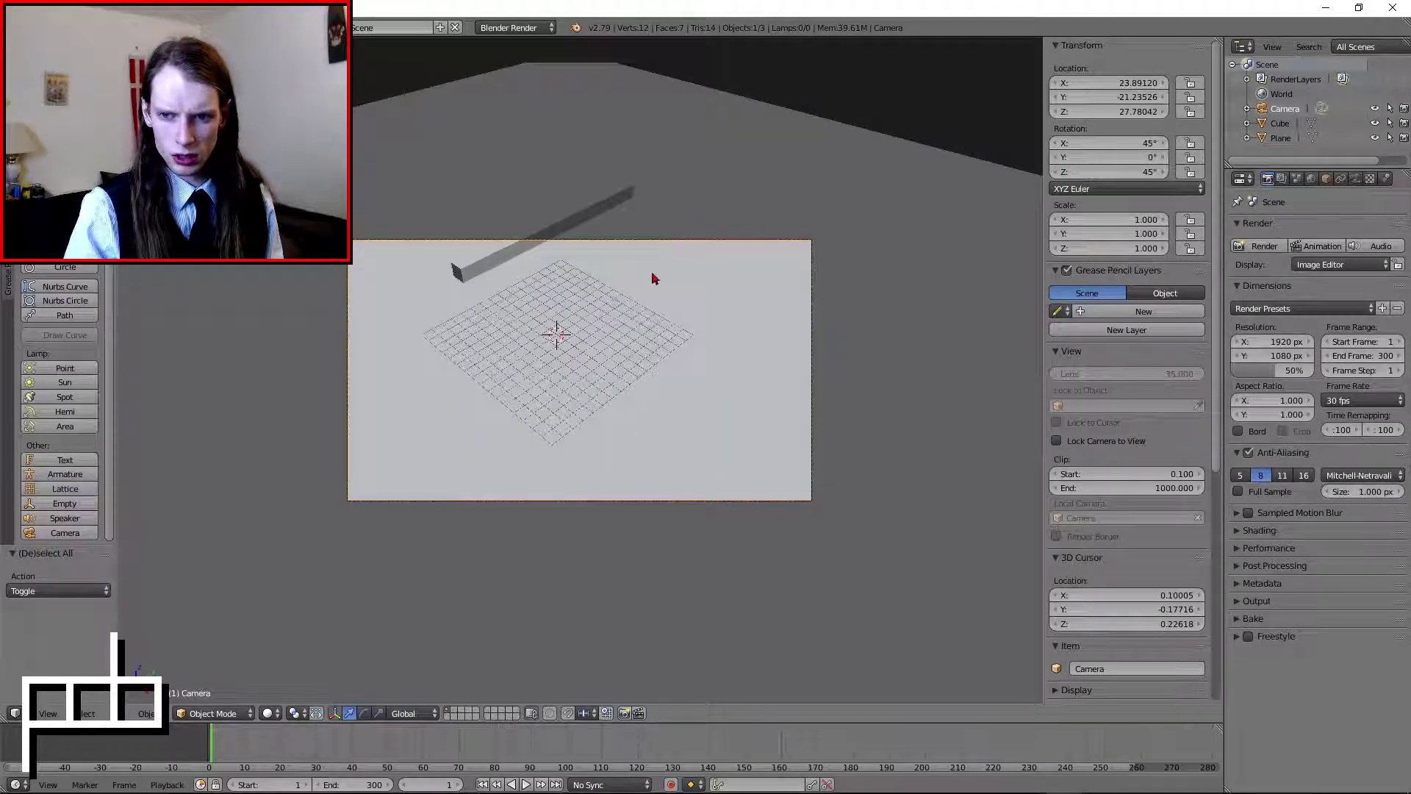
shift+middle_drag(602, 189, 616, 206)
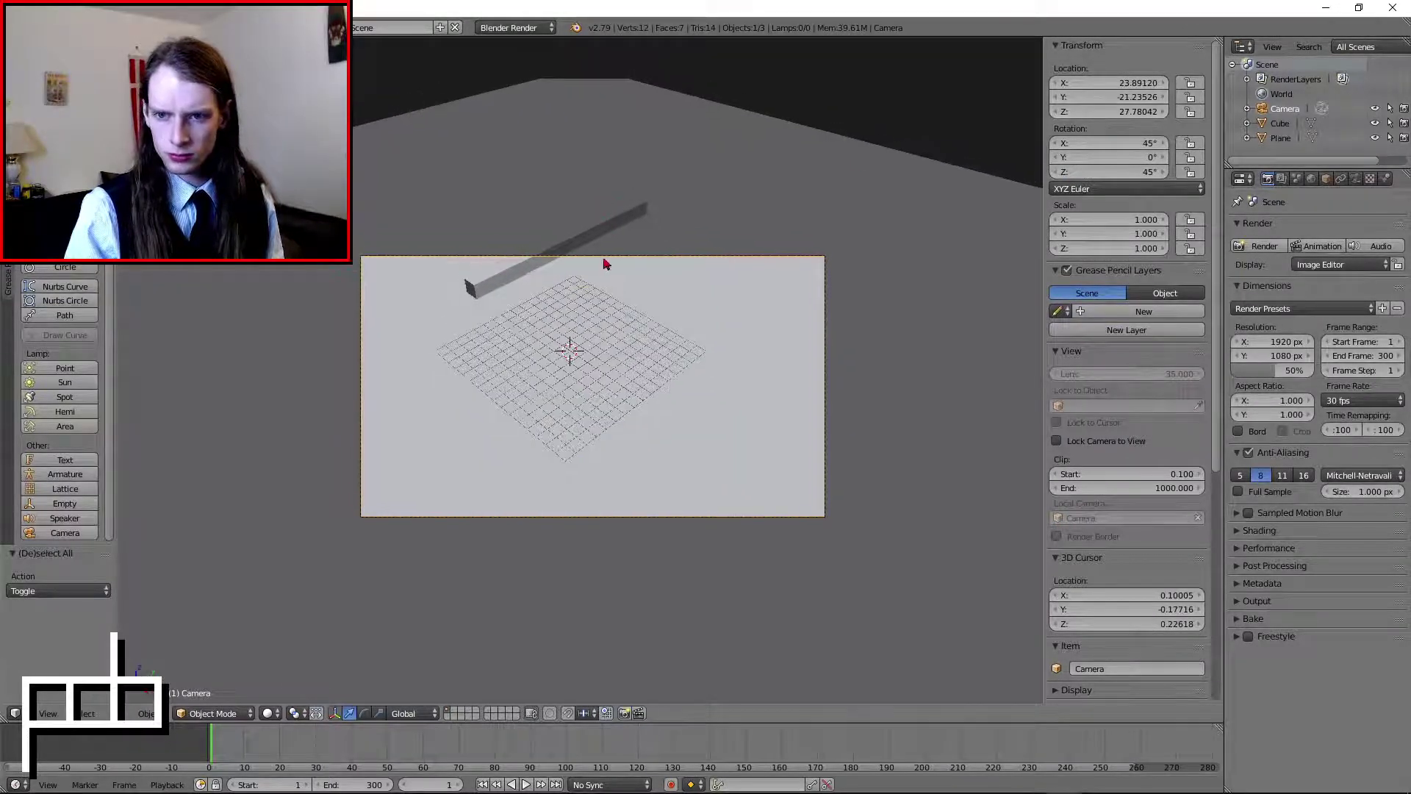
right_click(606, 263)
right_click(637, 261)
key(KP_0)
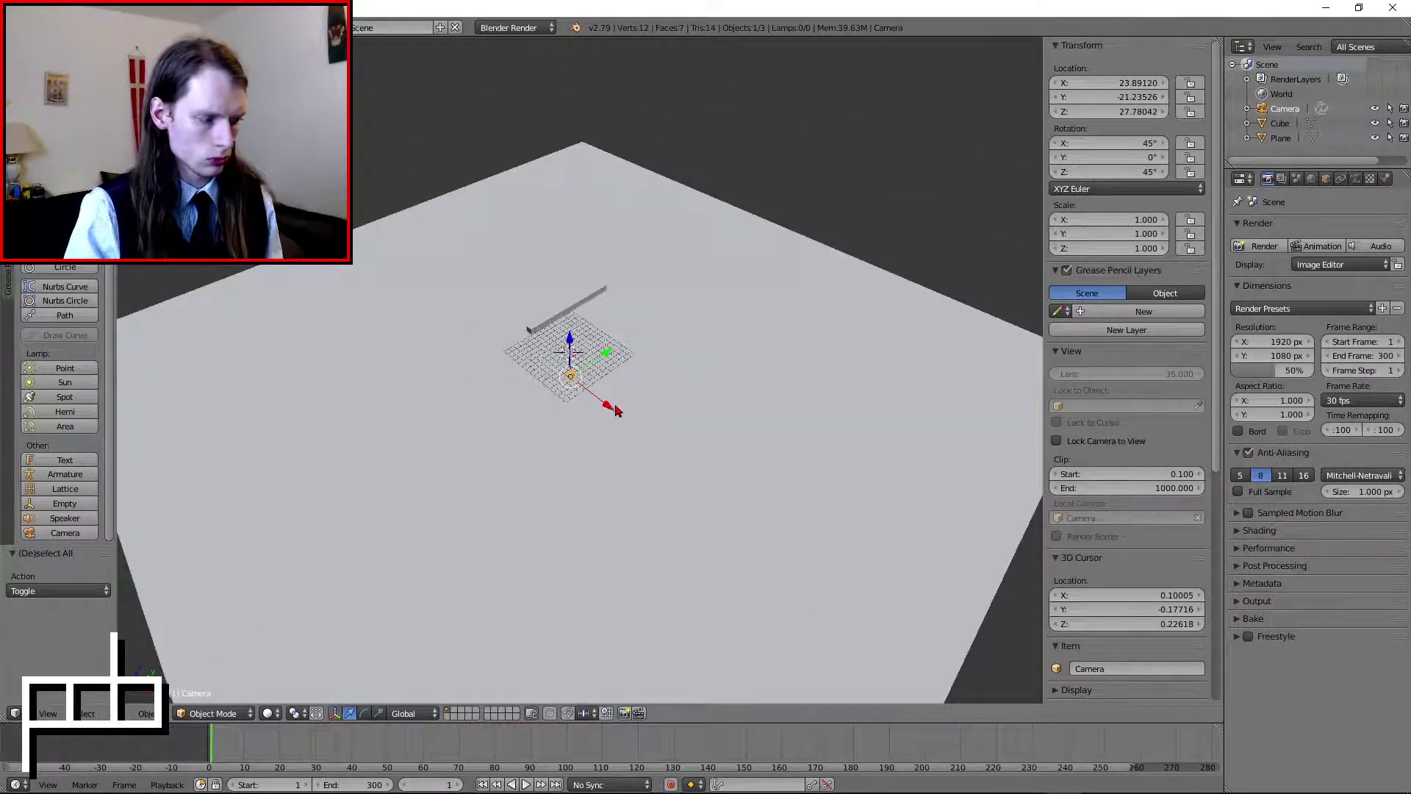
drag(608, 410, 581, 390)
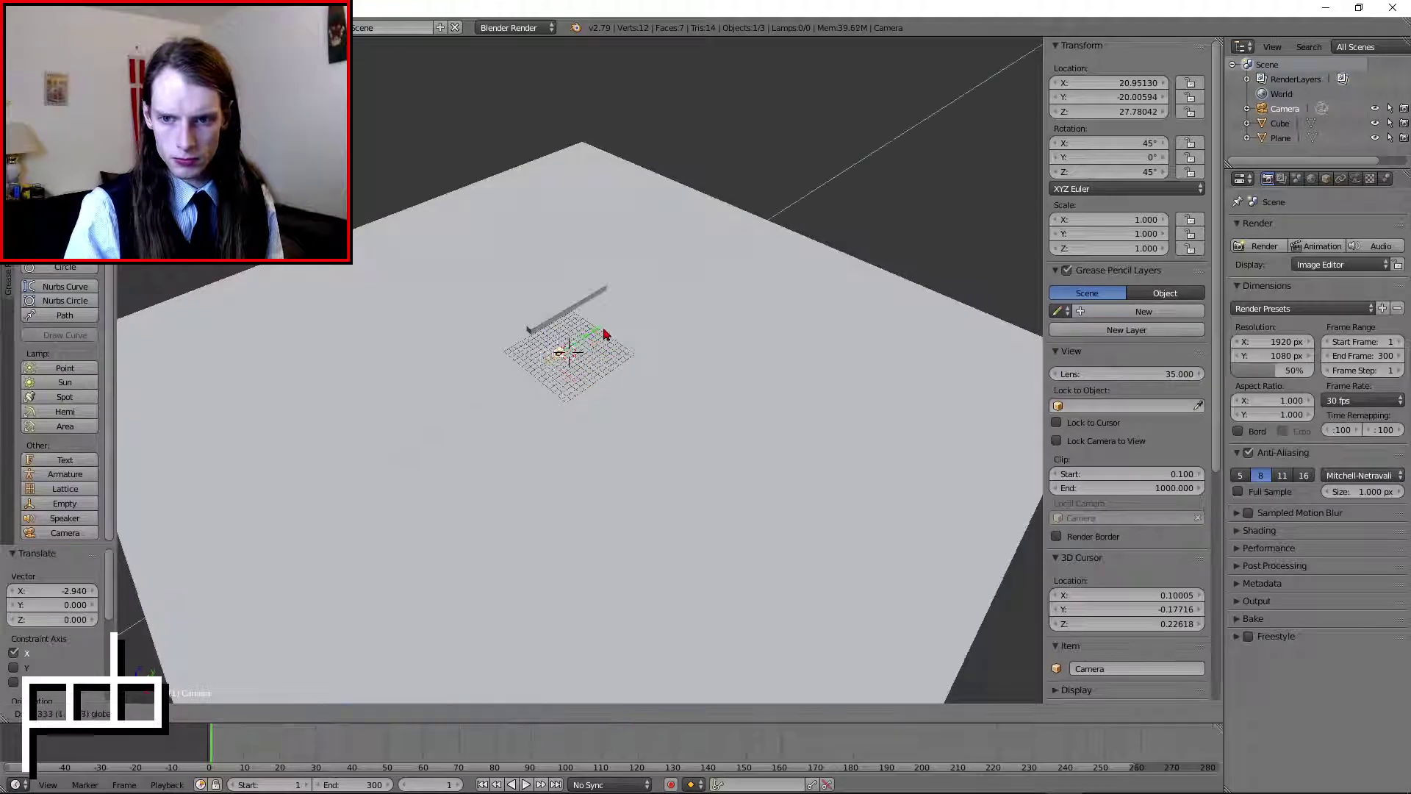
click(604, 334)
key(KP_0)
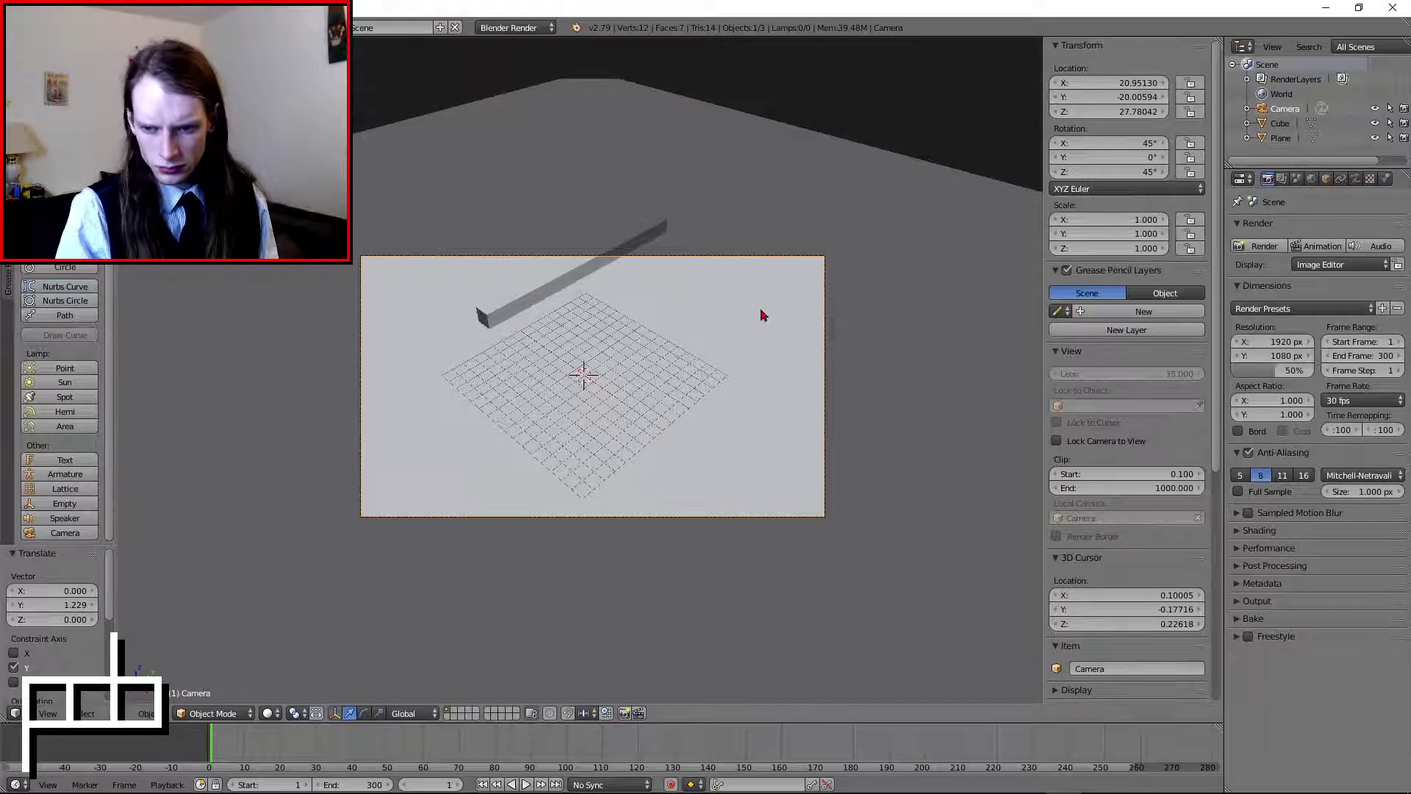
- Deselect everything, add a plain-axes Empty and set its location to X 0, Y 0, Z 0
middle_drag(762, 315, 649, 305)
key(a)
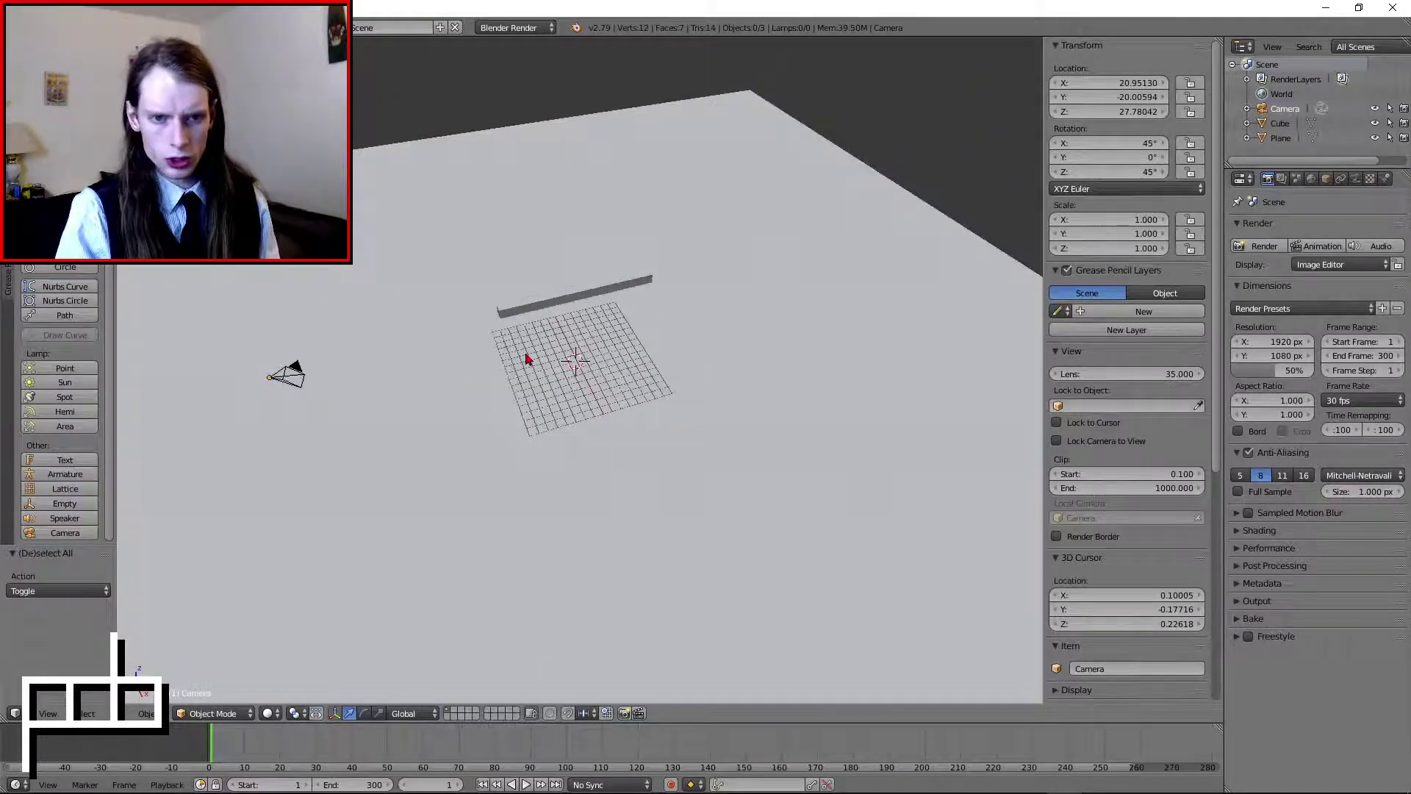
key(space)
click(65, 504)
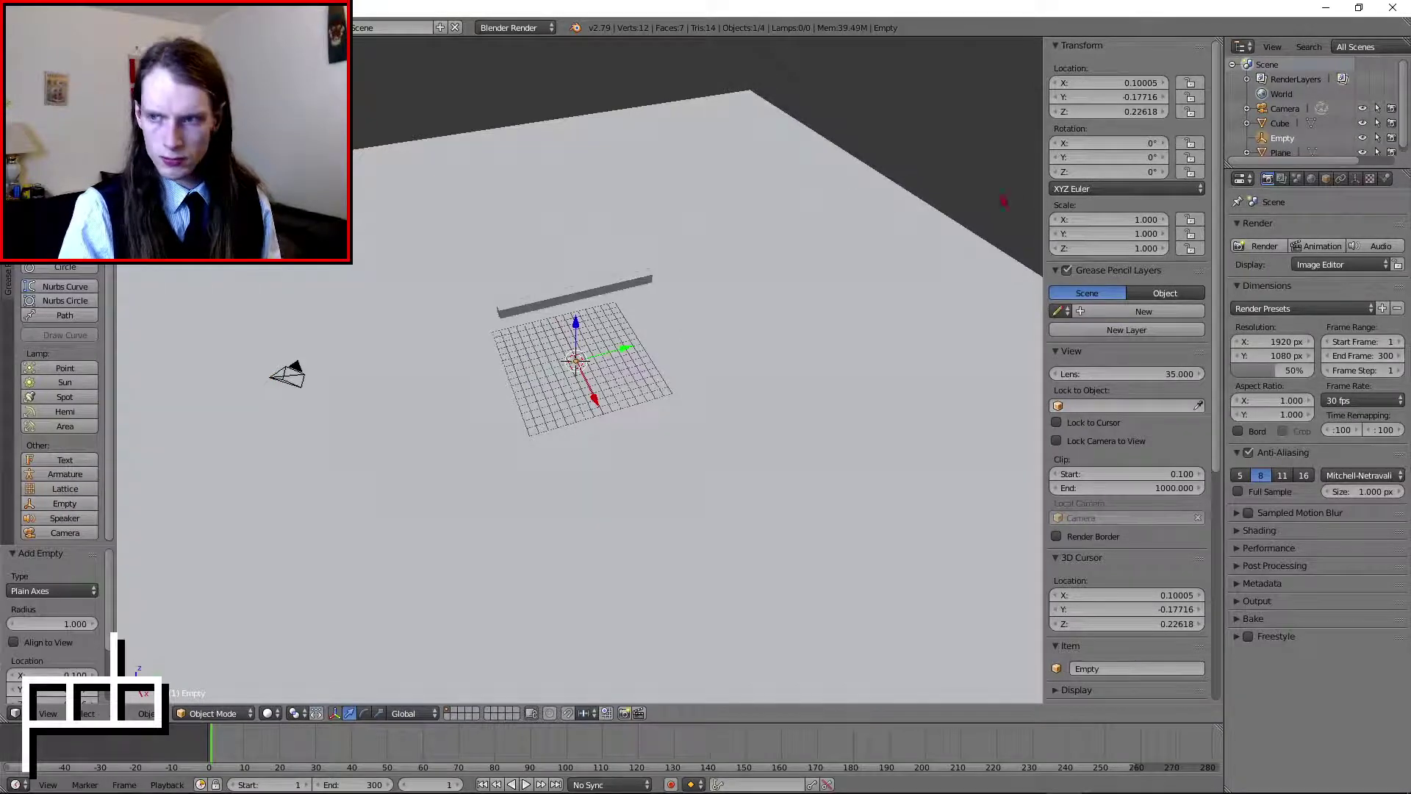
click(1105, 83)
text(0)
key(Tab)
text(0)
key(Tab)
text(0)
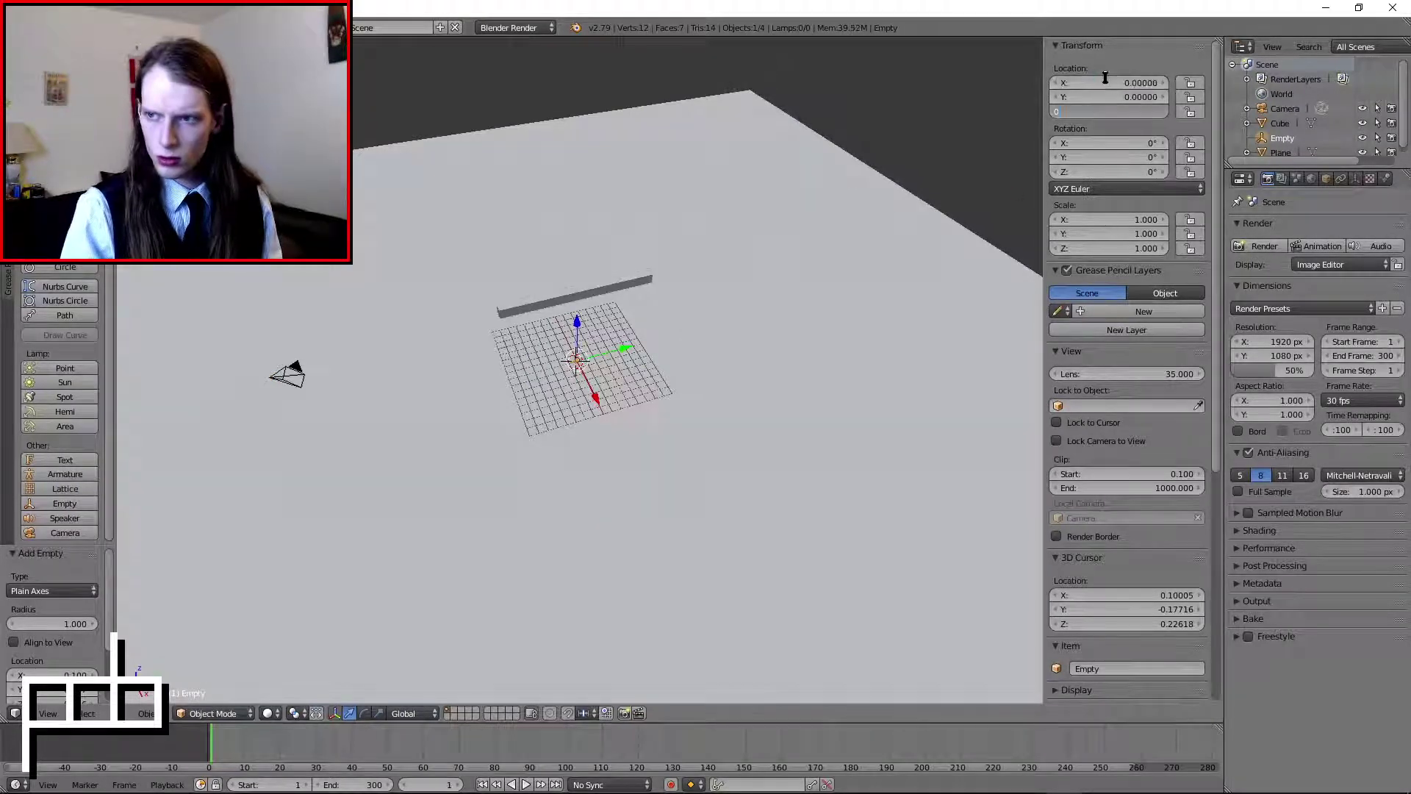
key(Return)
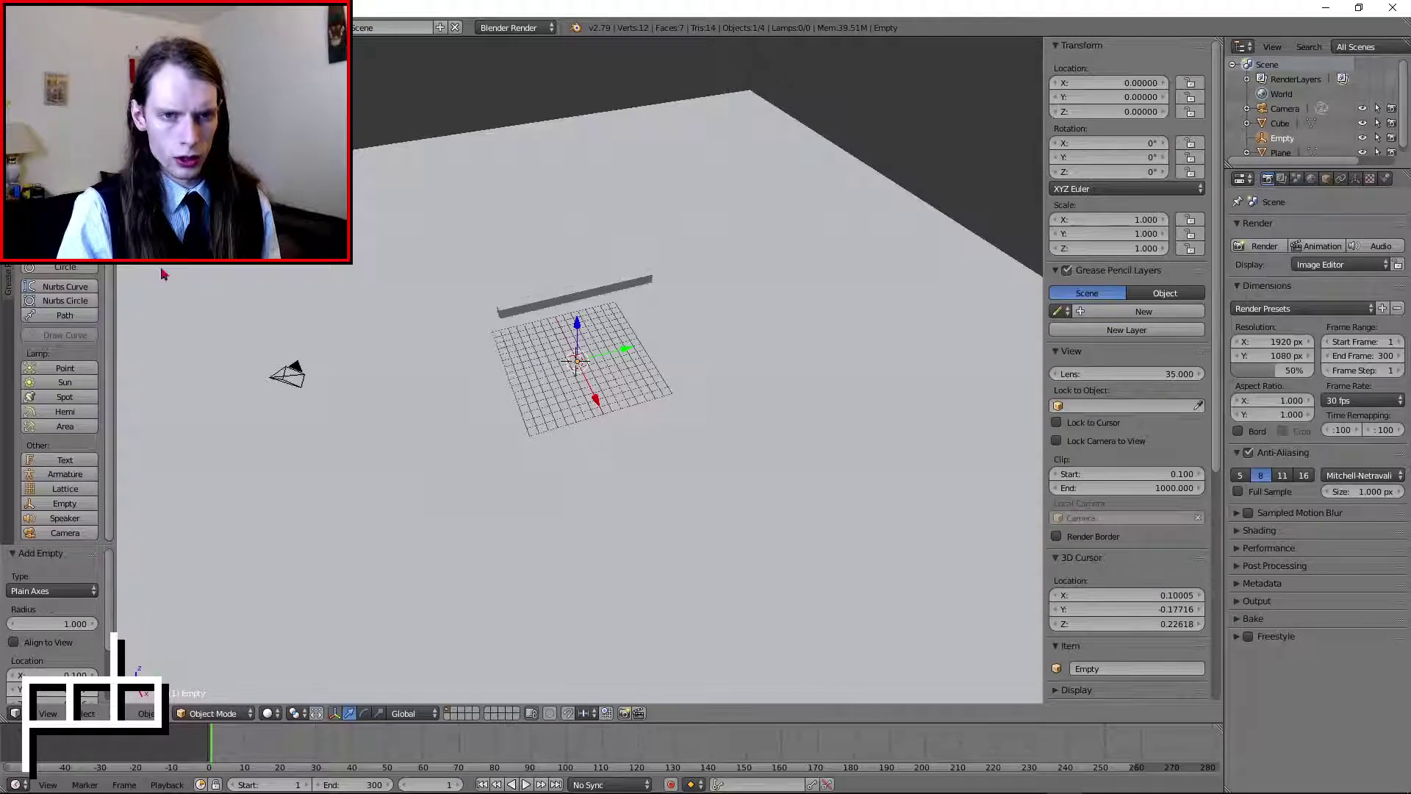
- Select the camera and set its location to X 0, Y 0, Z 0
right_click(286, 374)
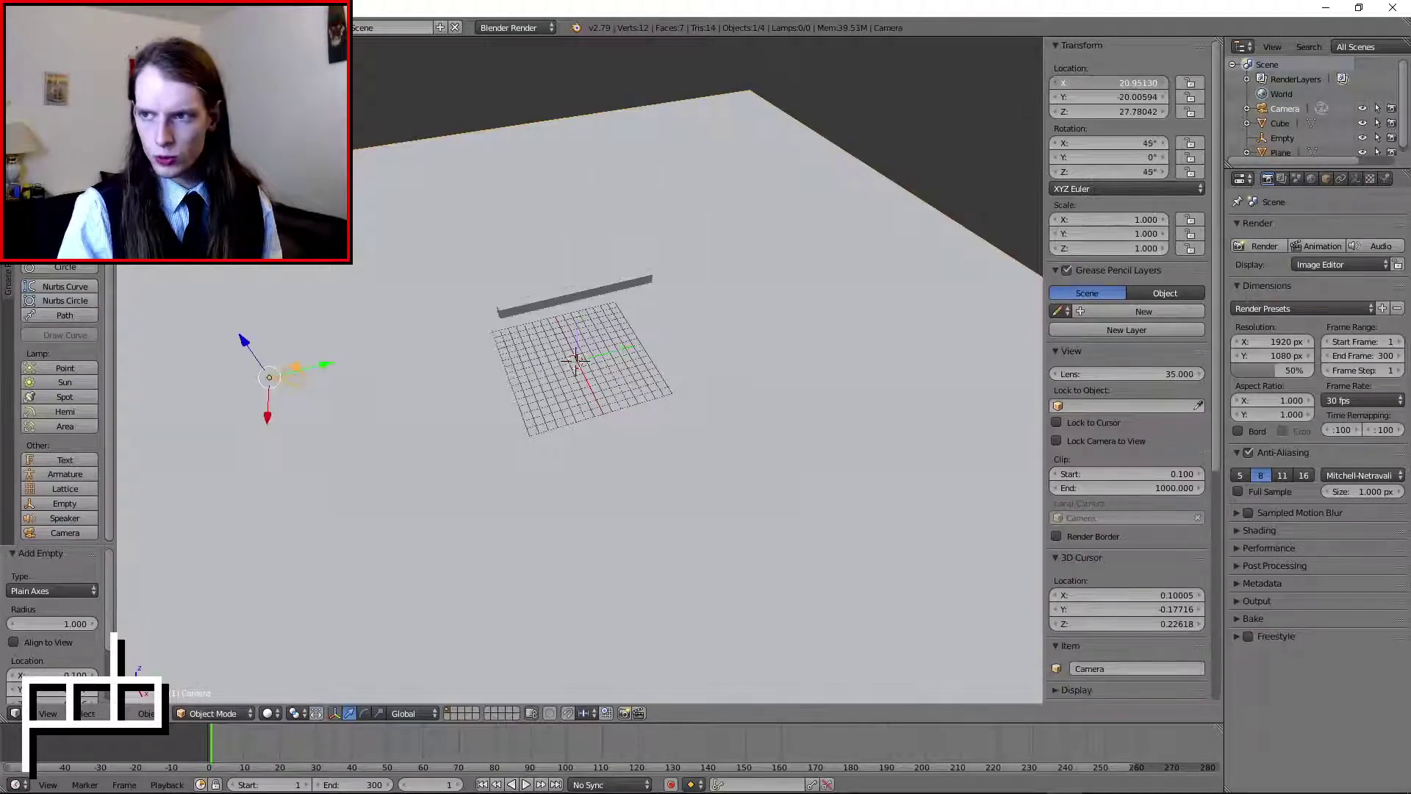
click(1091, 81)
text(0)
key(Tab)
text(0)
key(Tab)
text(0)
key(Return)
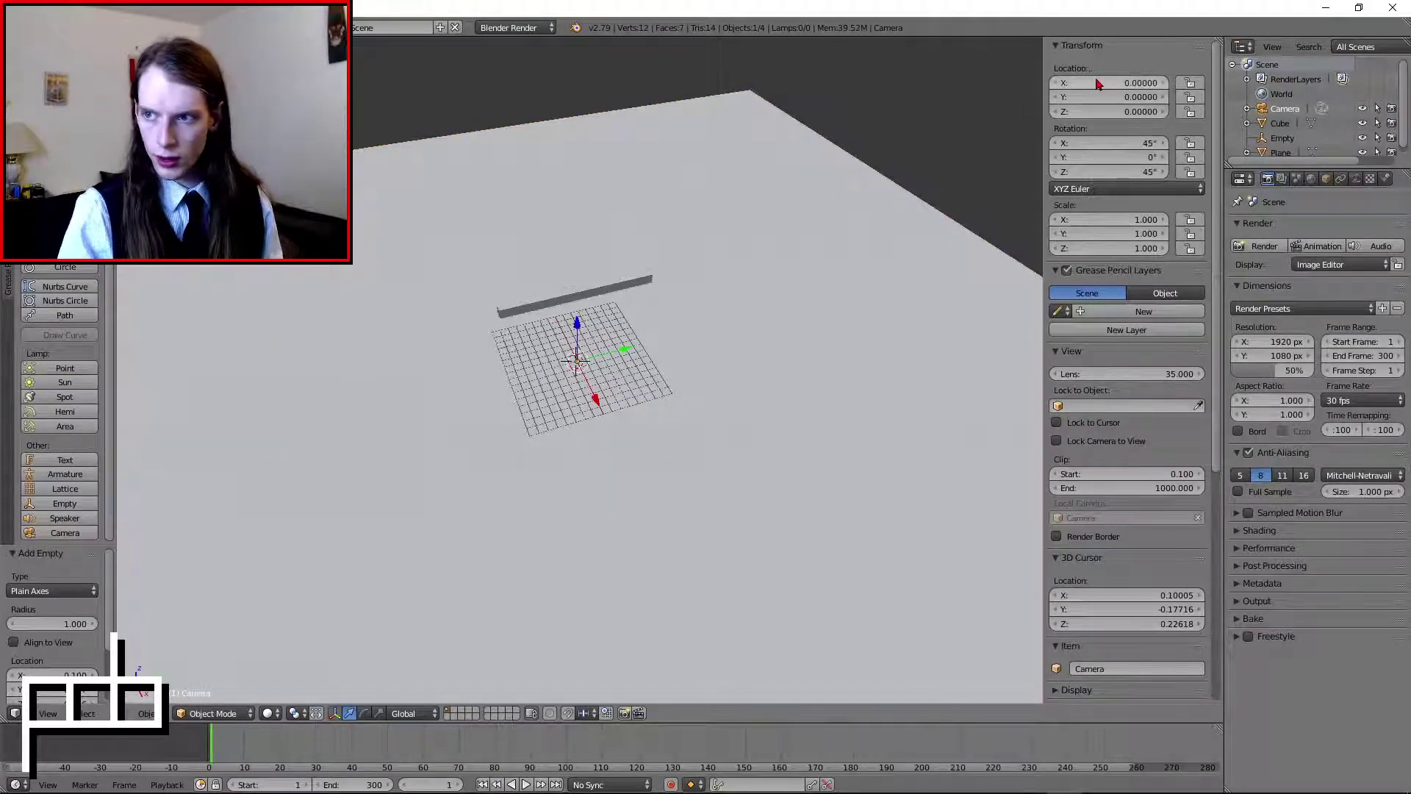
- Set the camera's rotation to 0° on the X, Y and Z axes
click(1106, 143)
text(0)
key(Tab)
text(0)
key(Tab)
text(0)
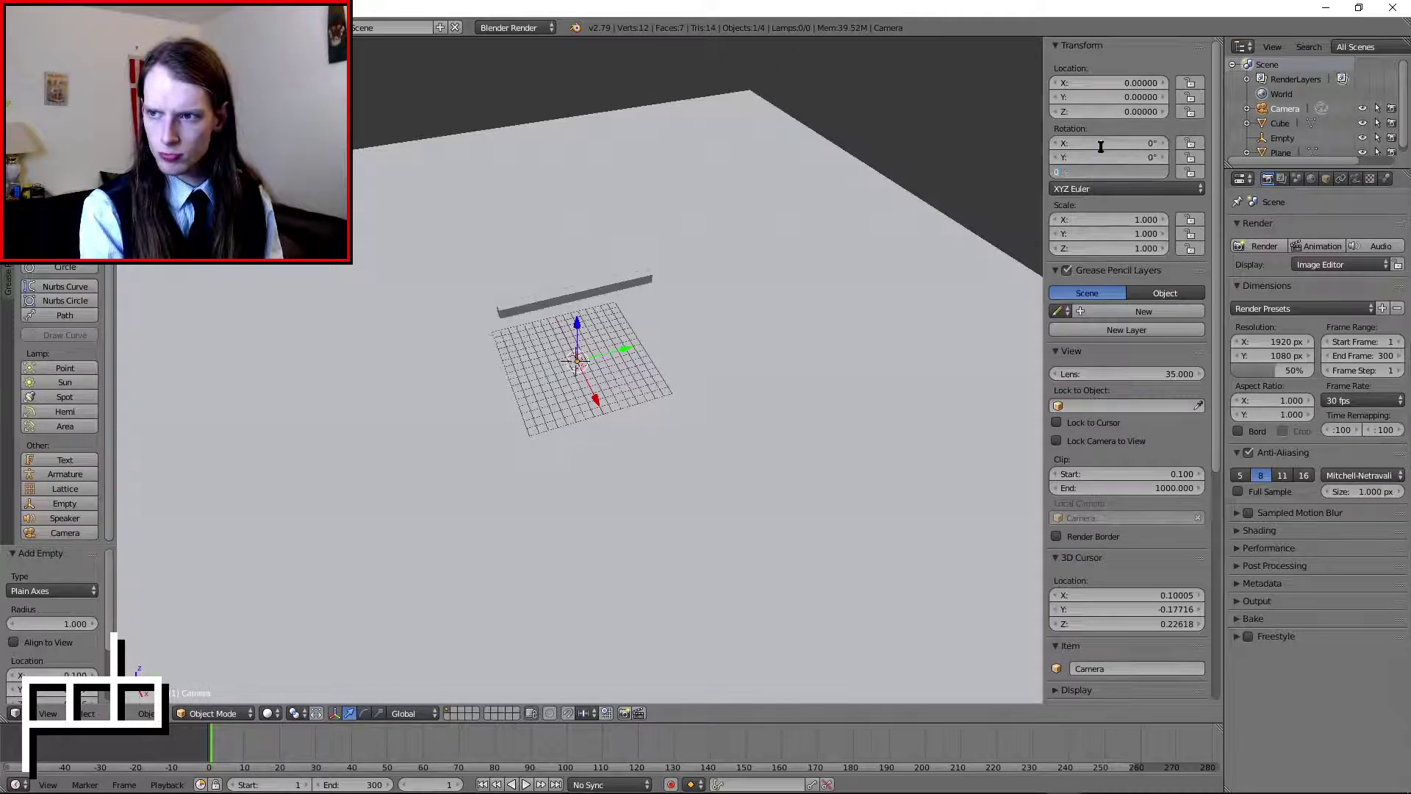
key(Return)
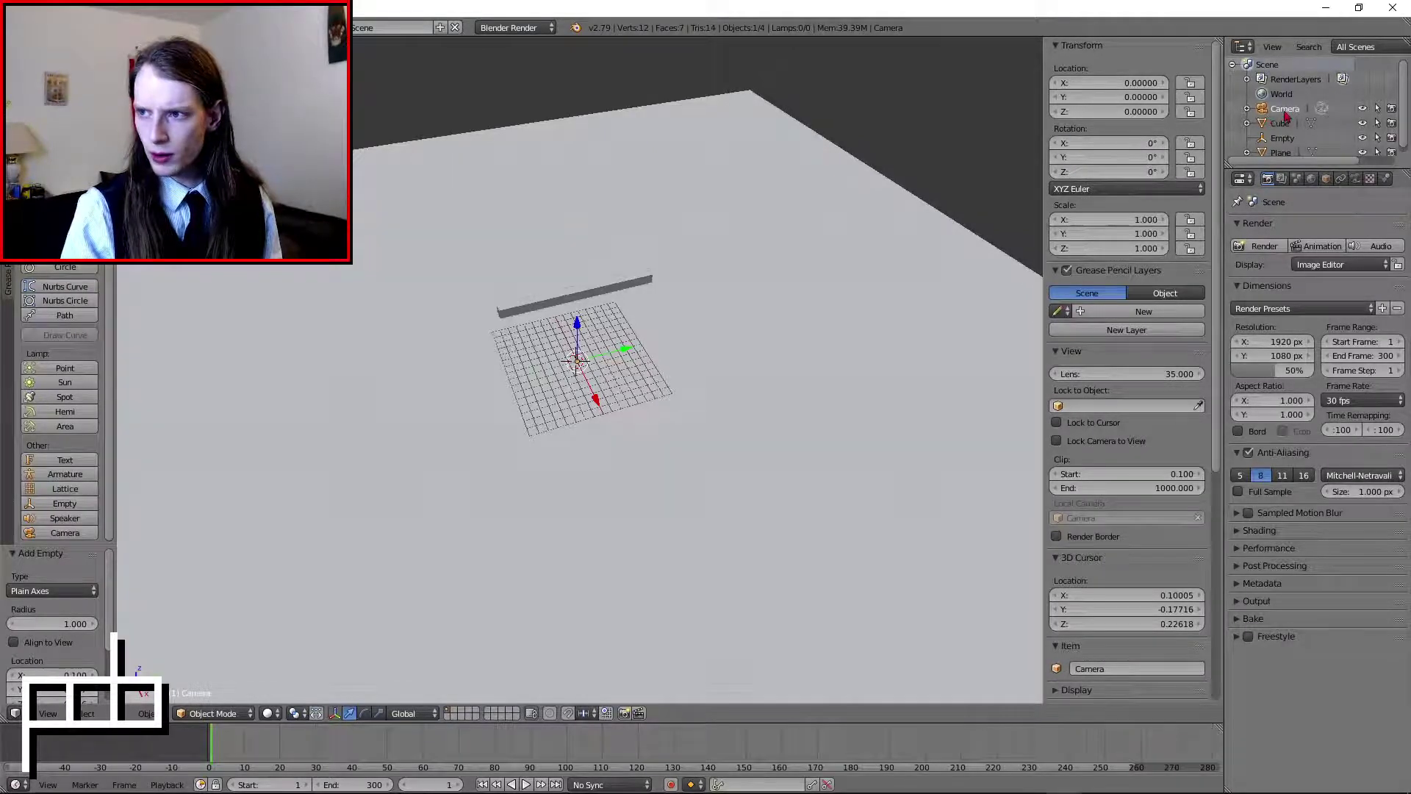
- Rename the Empty as cameraHolder
click(1284, 139)
double_click(1301, 139)
text(ca)
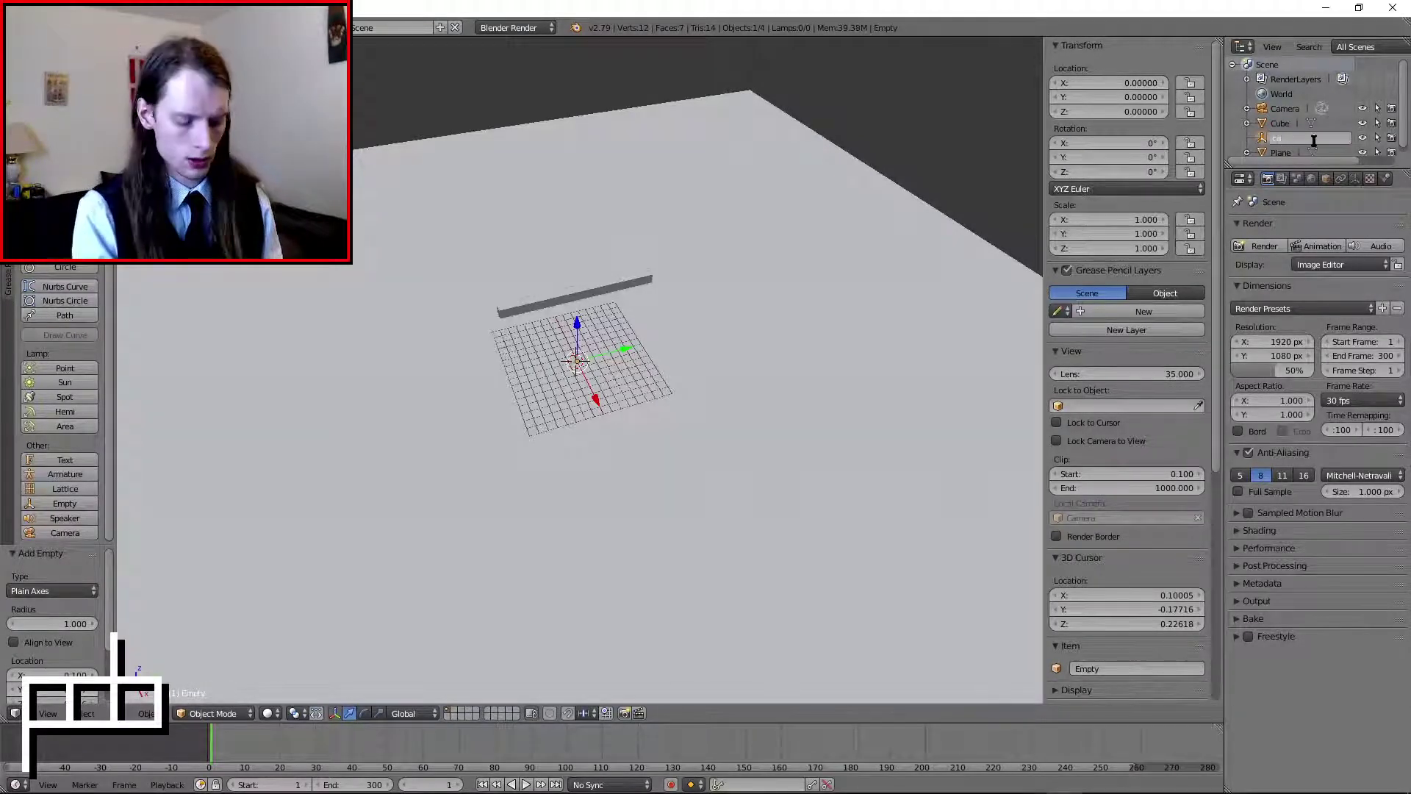
text(meraHolder)
key(Return)
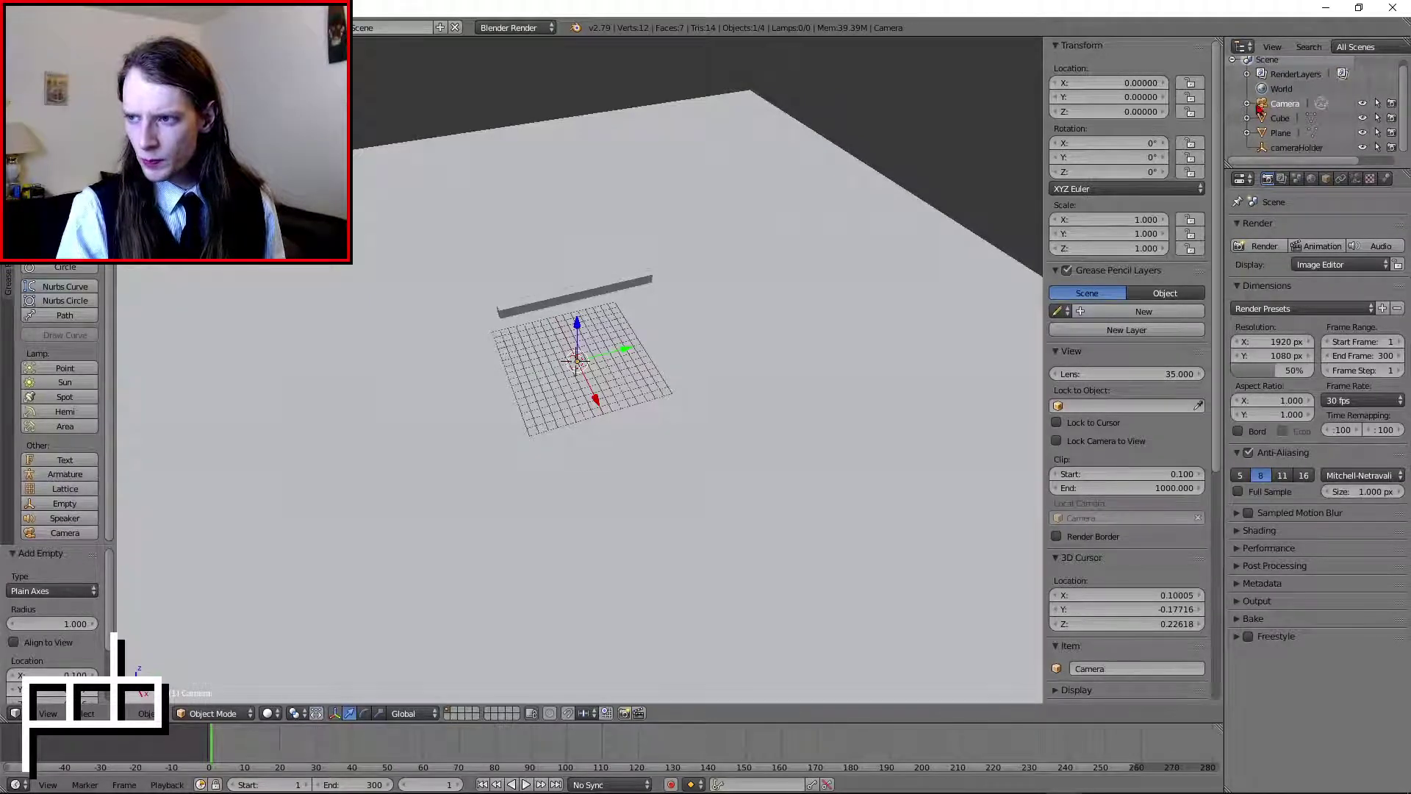
- Parent the camera to cameraHolder and reselect the camera beneath it
drag(1286, 107, 1273, 149)
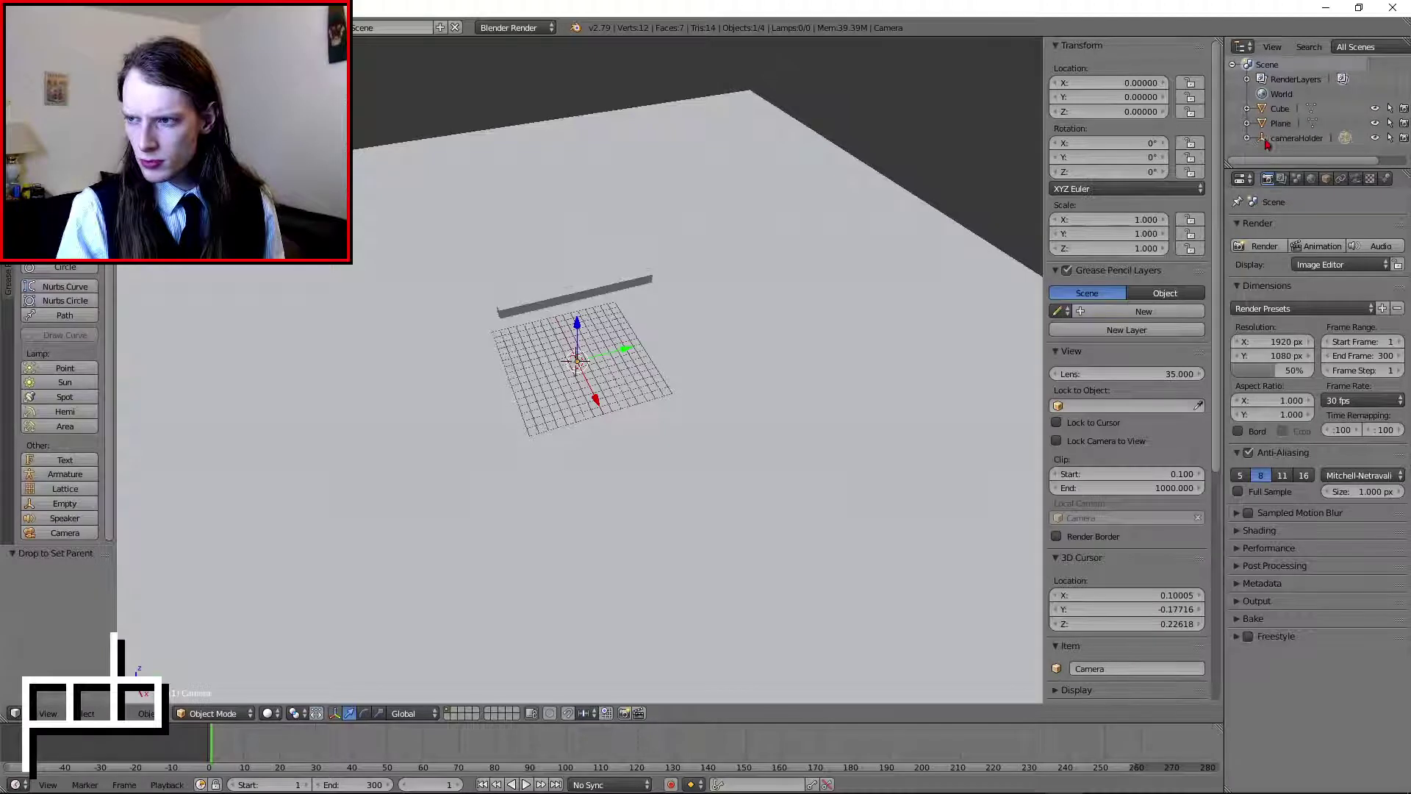
click(1270, 140)
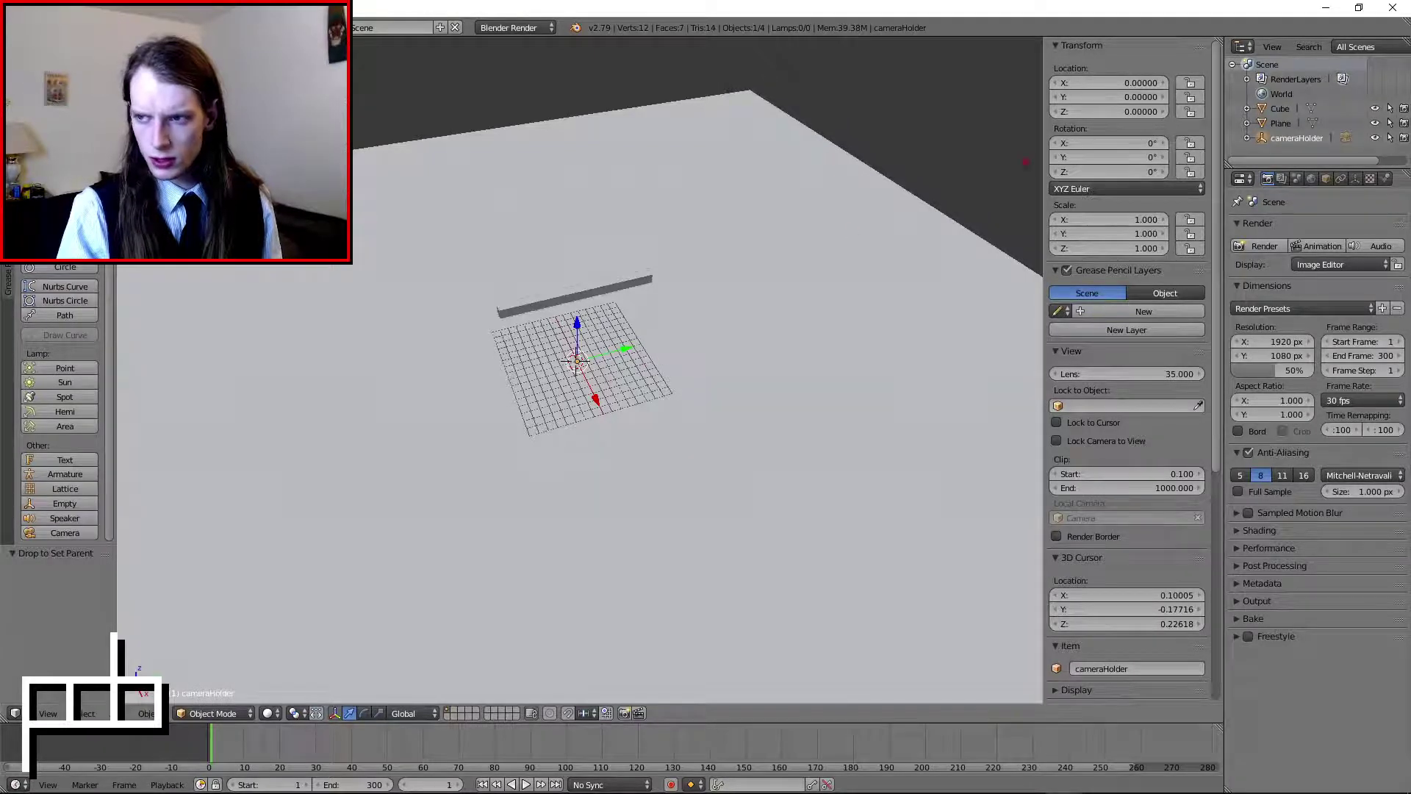
click(1300, 154)
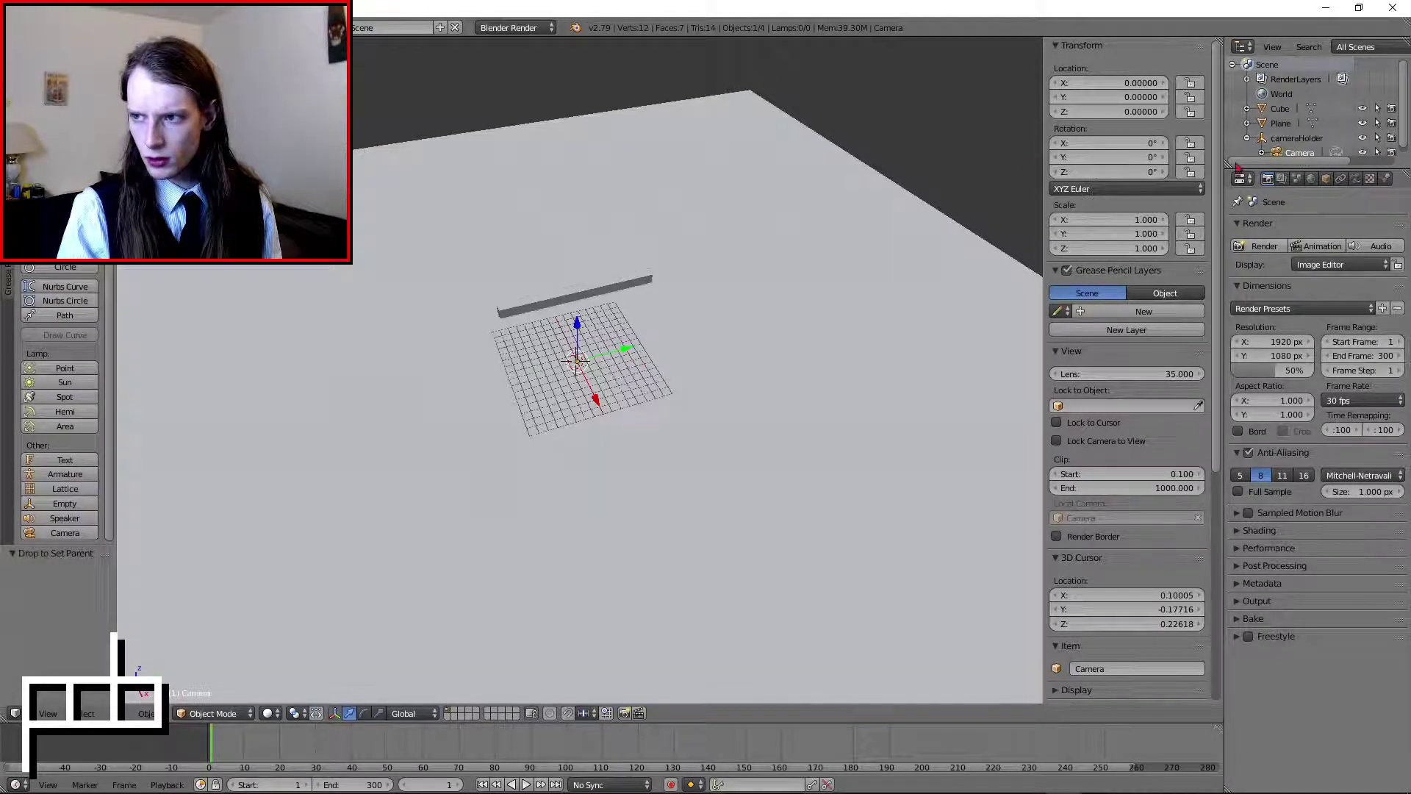
- Switch the transform orientation to Local, move the camera about -8.58 along Y and check the camera view
click(413, 714)
click(415, 684)
drag(628, 353, 557, 384)
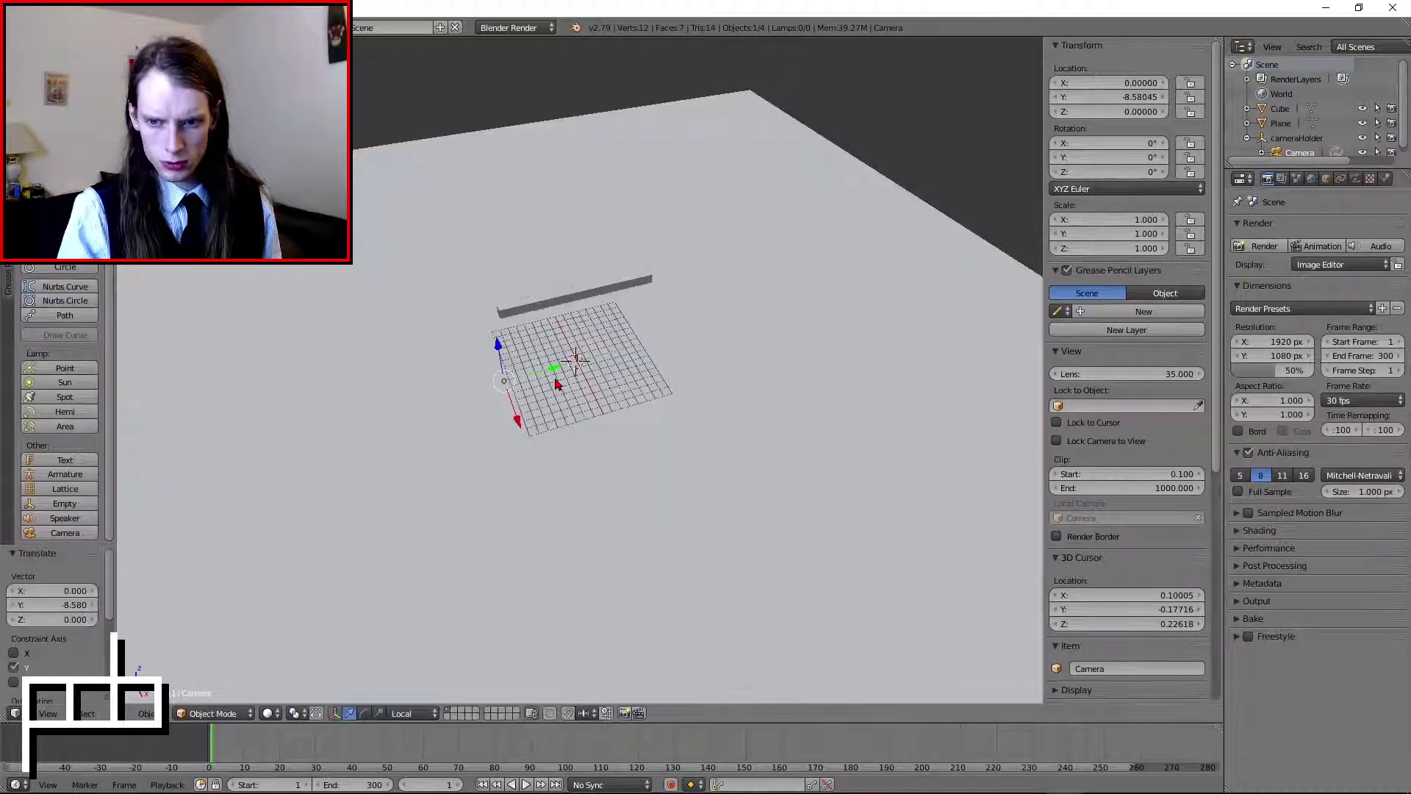
middle_drag(577, 398, 649, 372)
scroll(582, 402, up, 8)
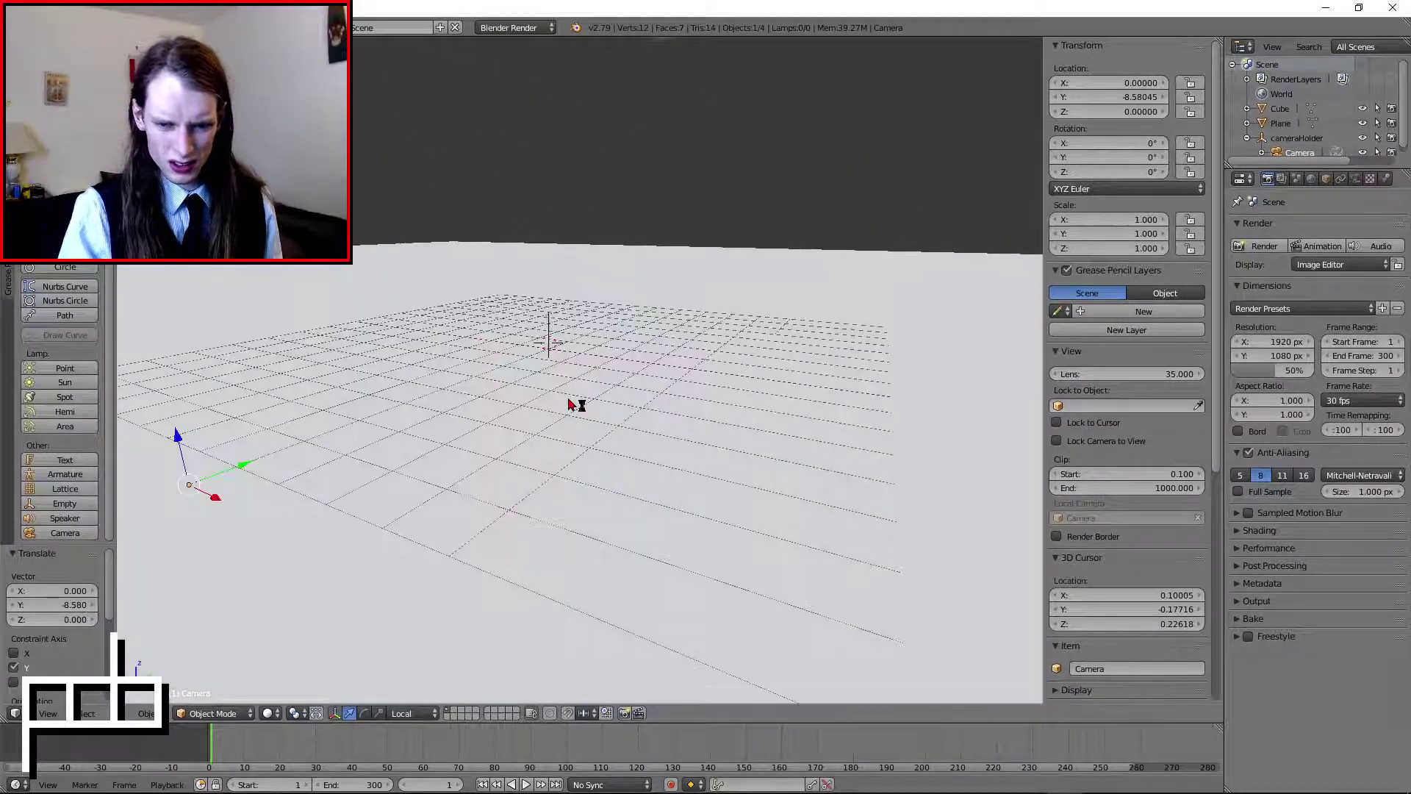
middle_drag(568, 401, 614, 370)
key(KP_0)
scroll(616, 370, down, 2)
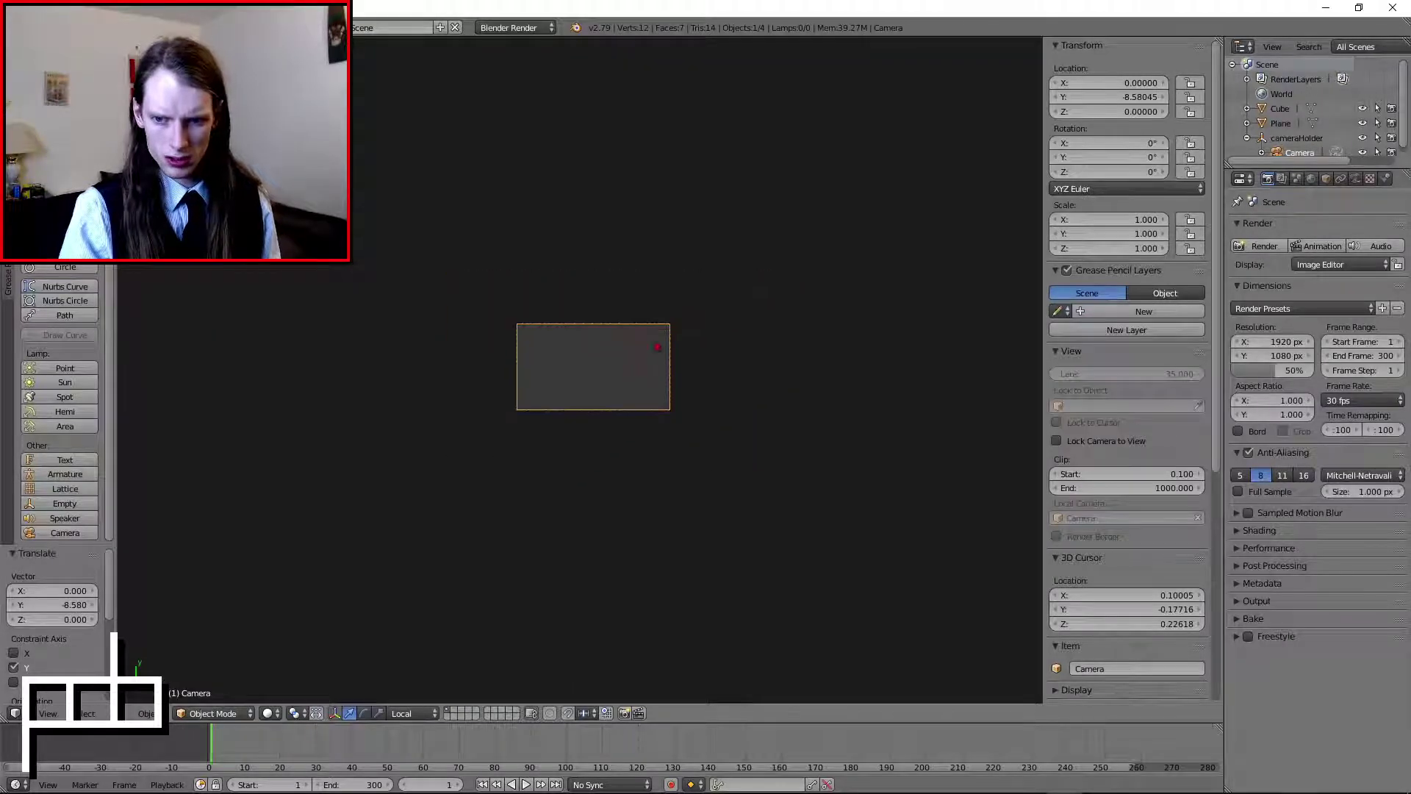
key(KP_0)
middle_drag(644, 334, 610, 350)
- Rotate the camera about 89.6° around its local X axis and inspect the result through the camera view
click(365, 713)
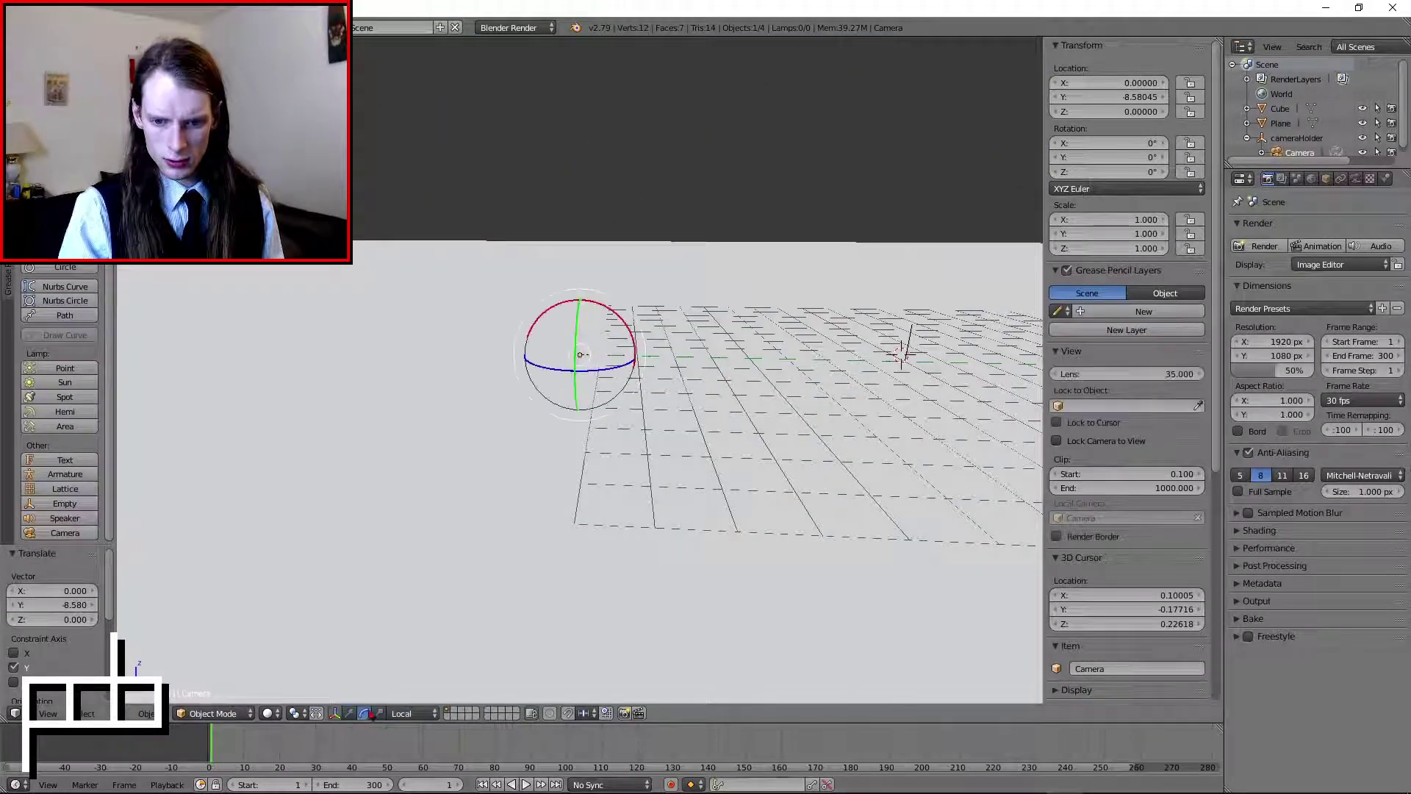
drag(600, 318, 445, 270)
key(KP_0)
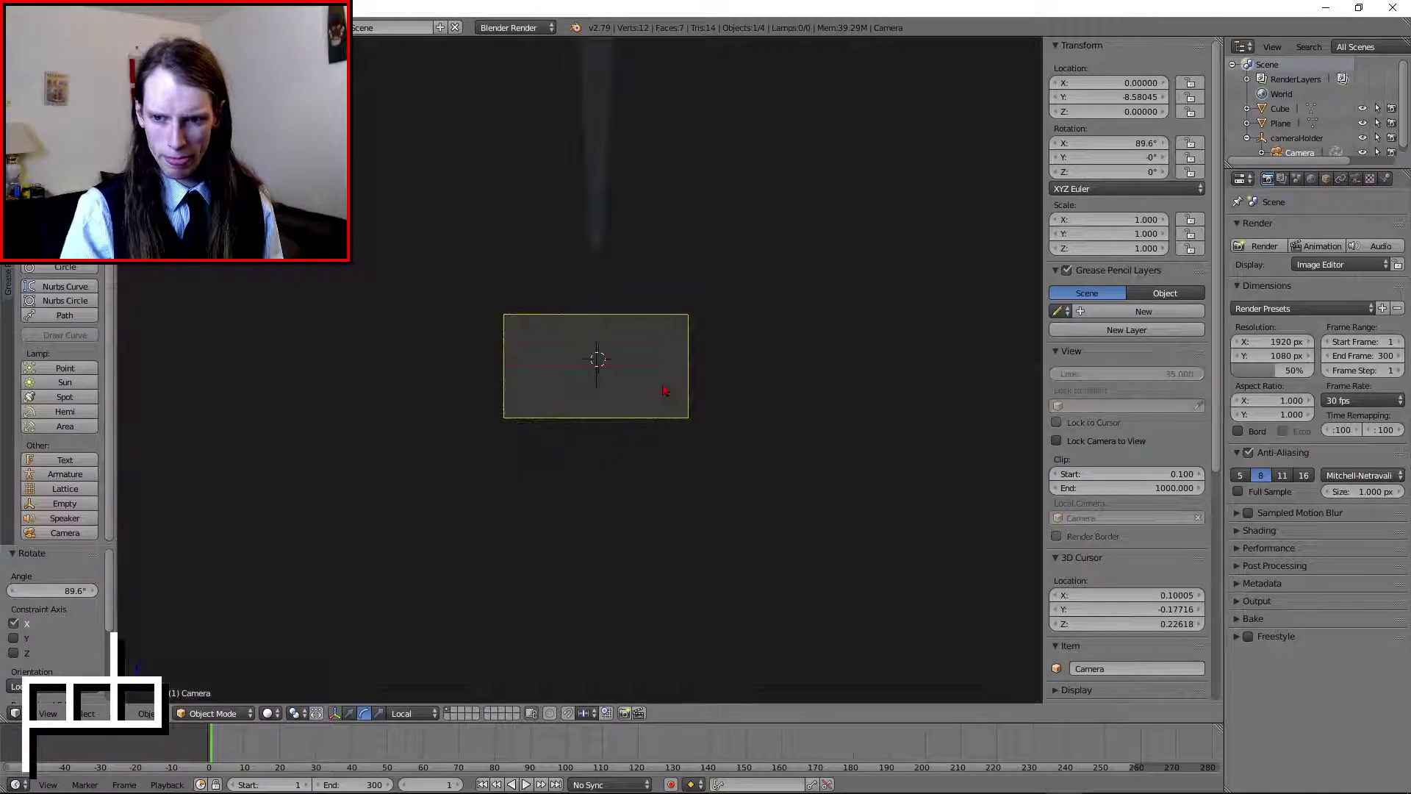
shift+middle_drag(666, 343, 652, 456)
scroll(652, 457, down, 1)
middle_drag(709, 400, 629, 449)
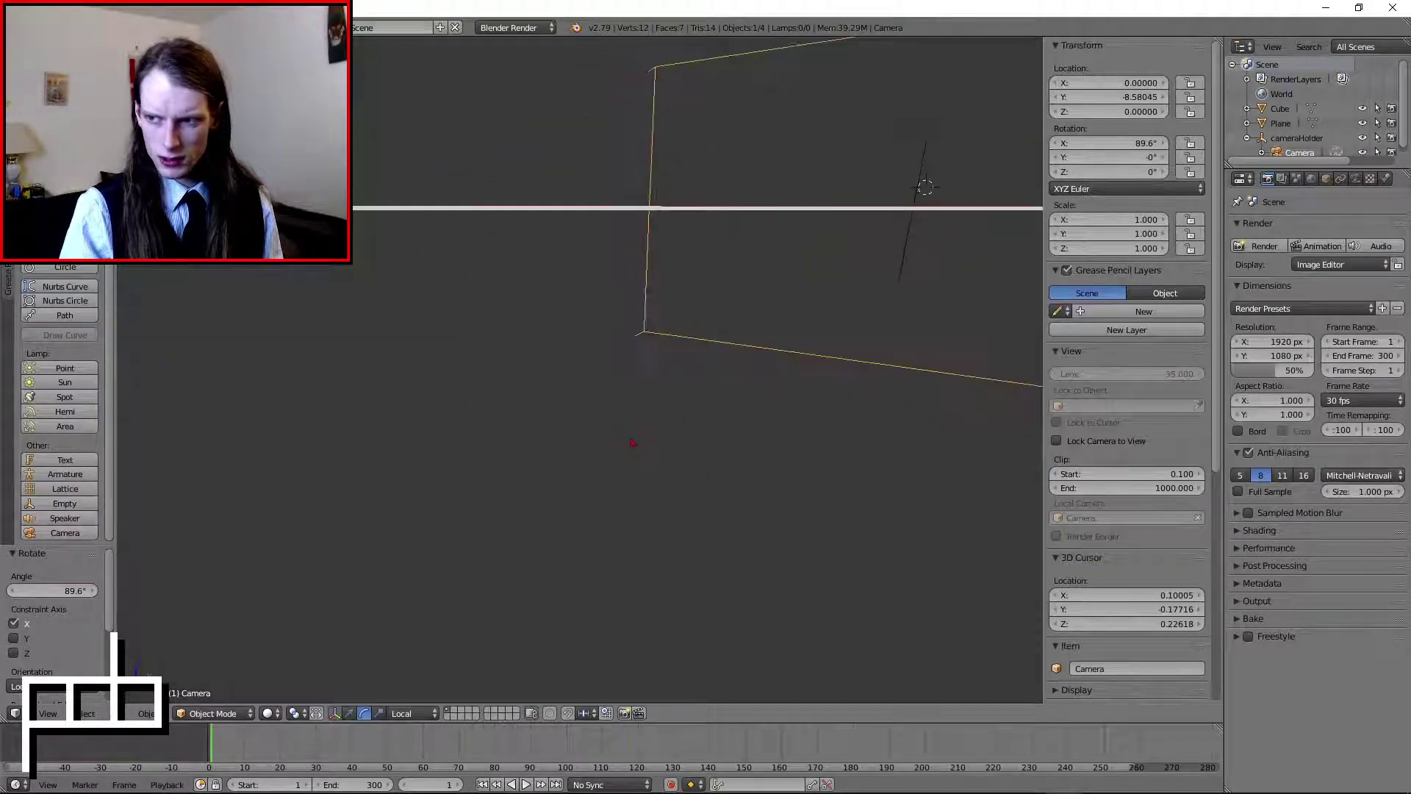
middle_drag(734, 311, 558, 404)
- Set the camera's rotation to X 90°, Y 0° and Z 0°
click(1101, 96)
click(1136, 142)
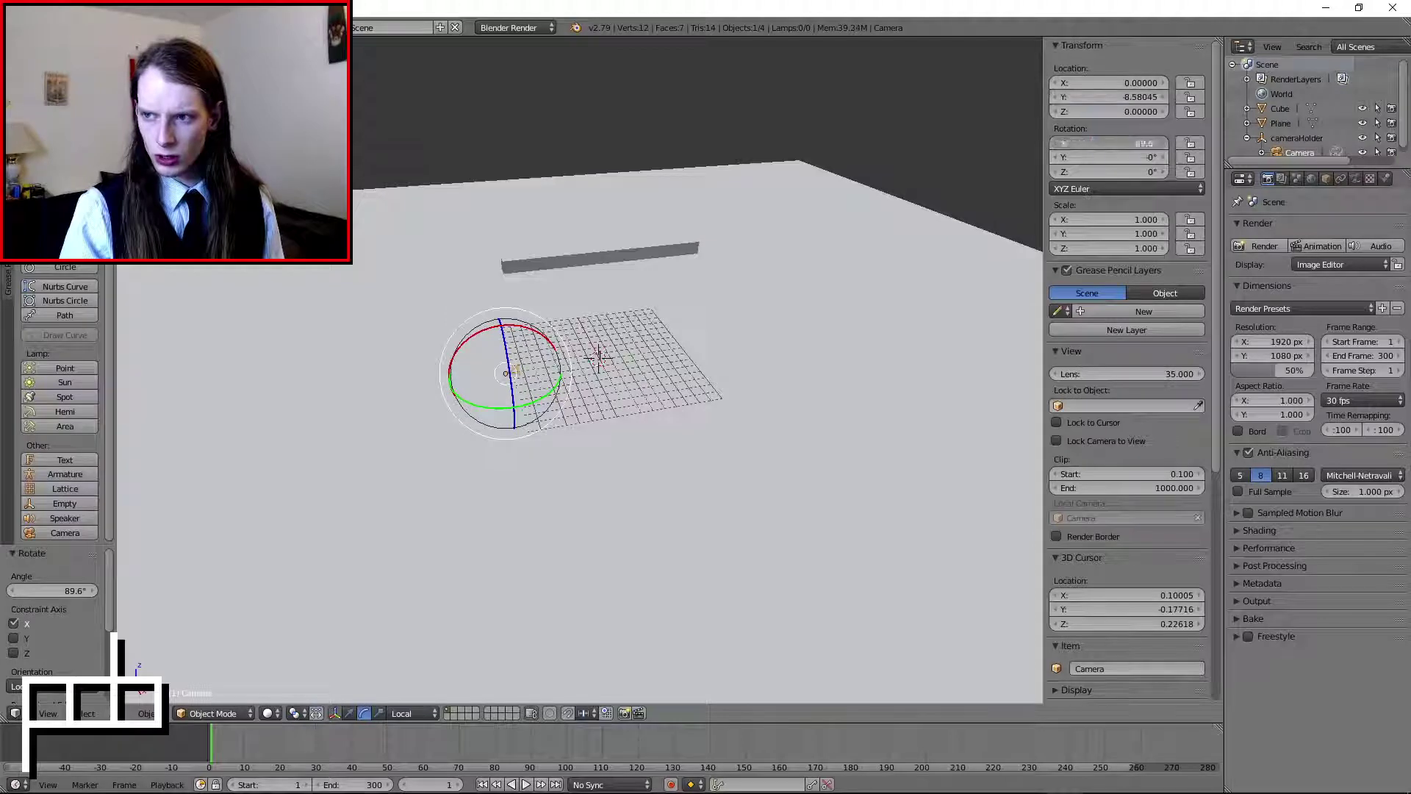
key(BackSpace)
key(Return)
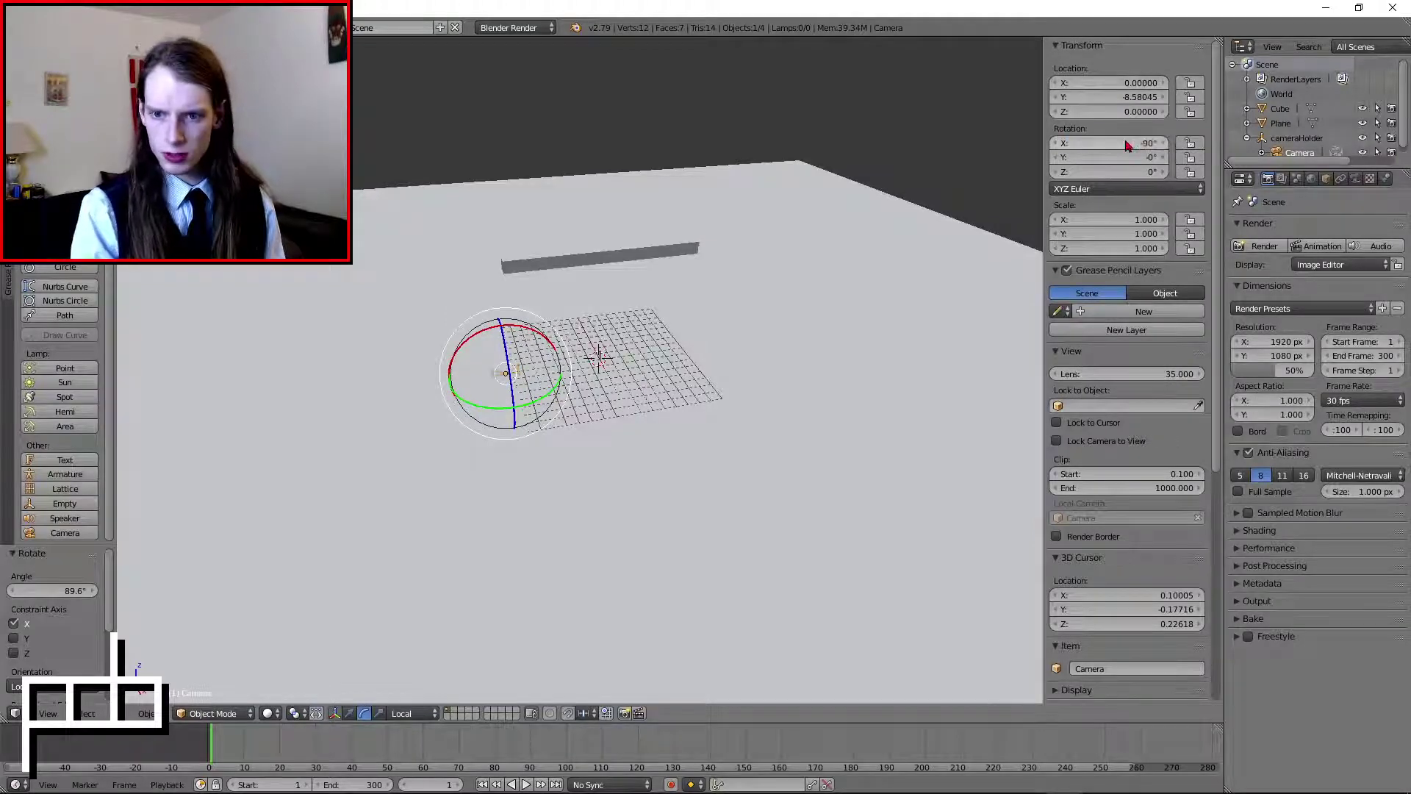
click(1132, 144)
text(90d)
key(Return)
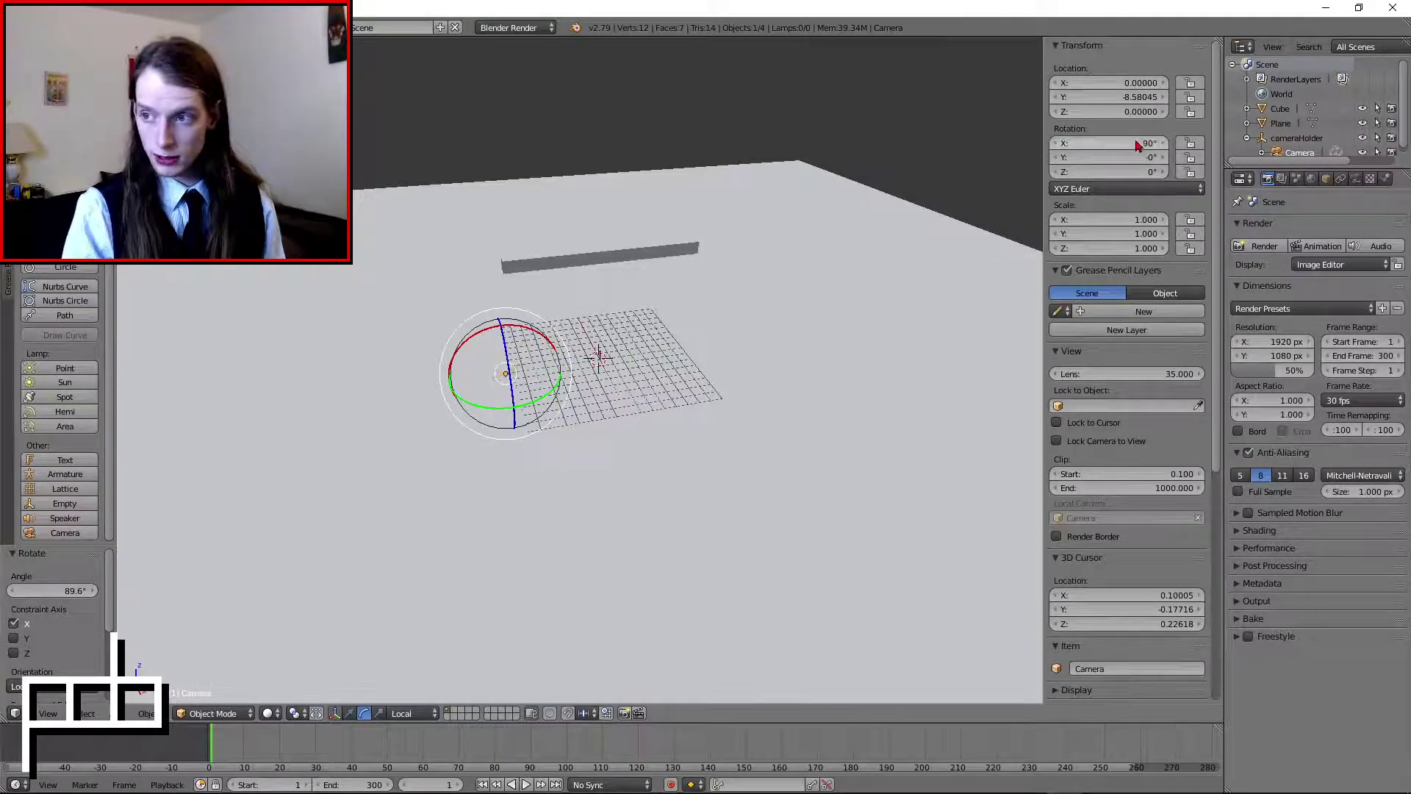
click(1114, 158)
text(0)
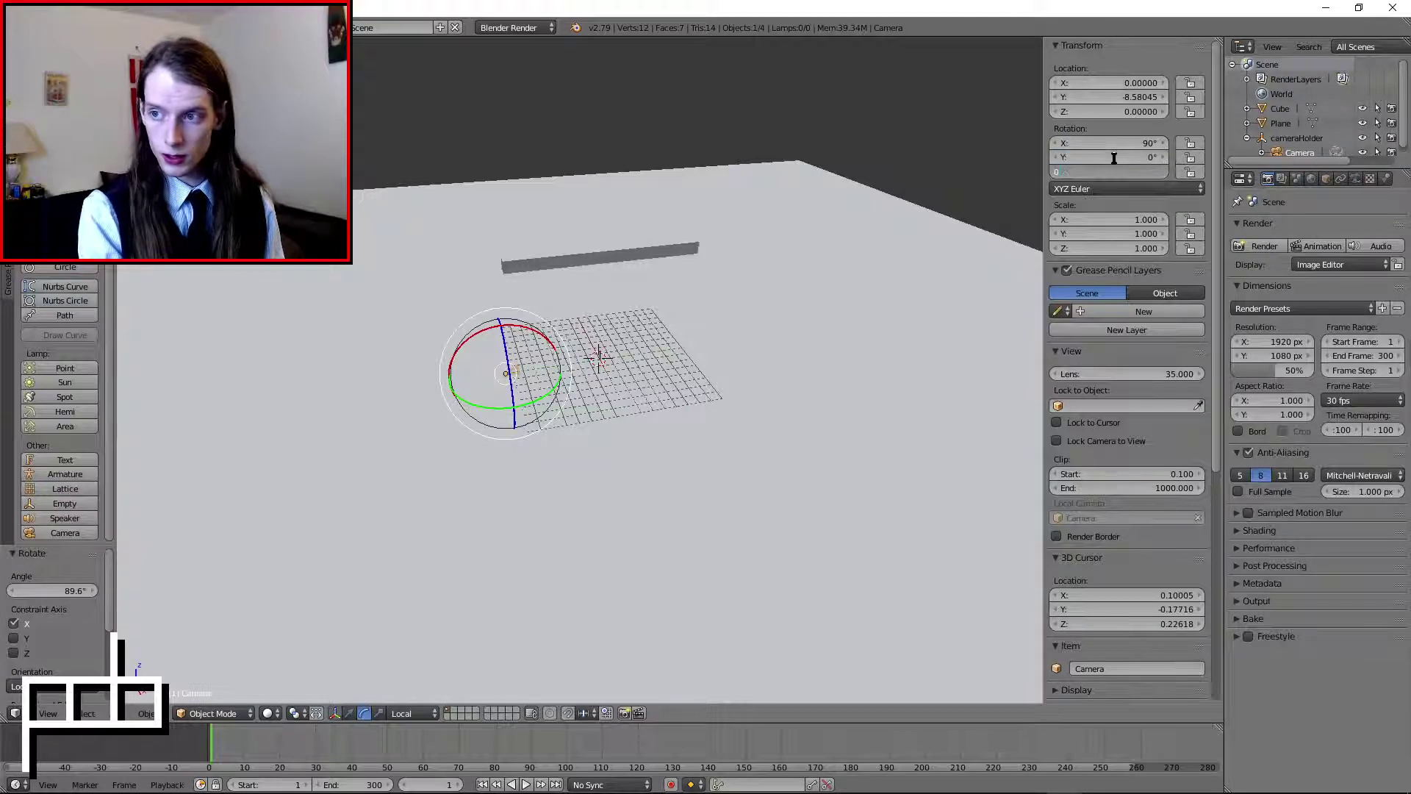
key(Return)
- Set the camera's Y location to -65
click(1115, 96)
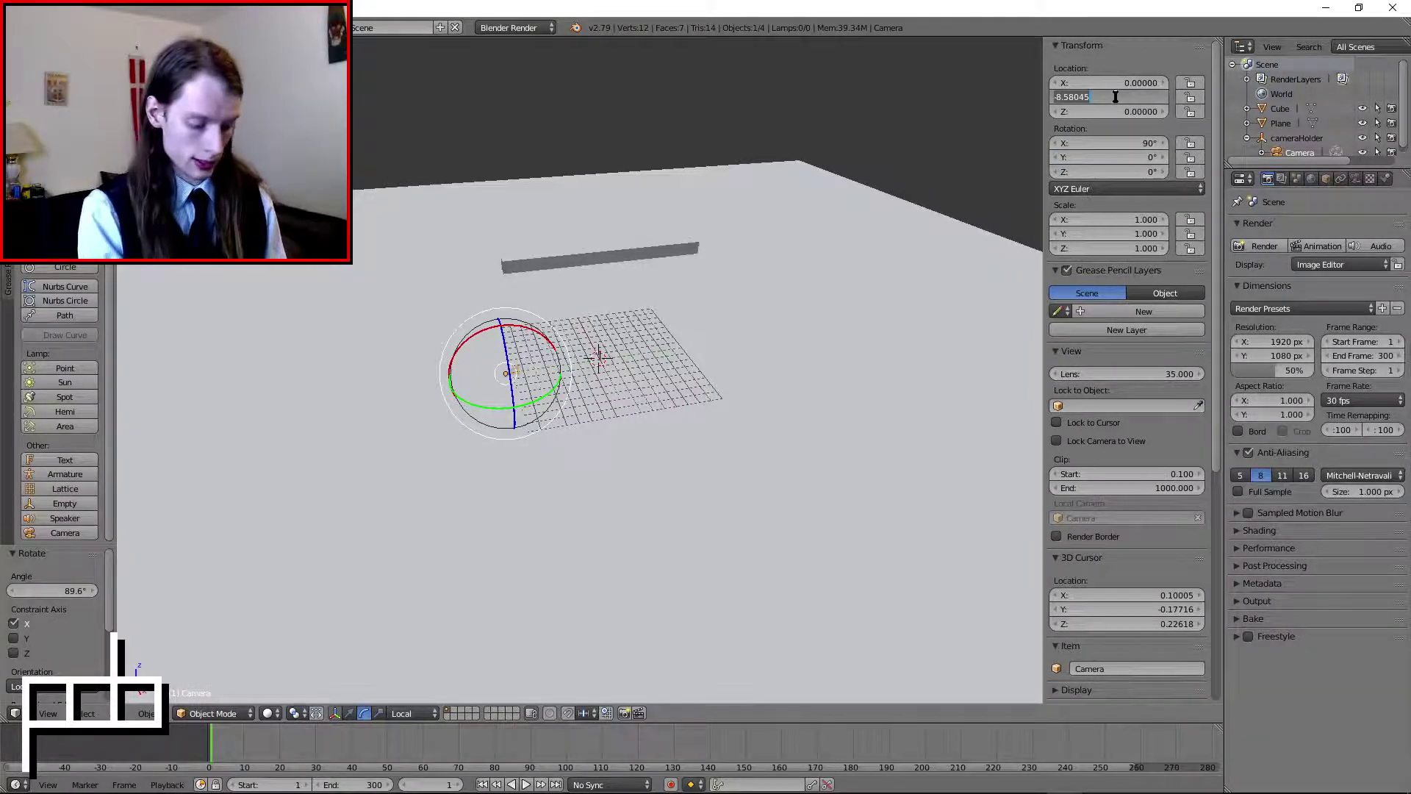
text(-65)
key(Return)
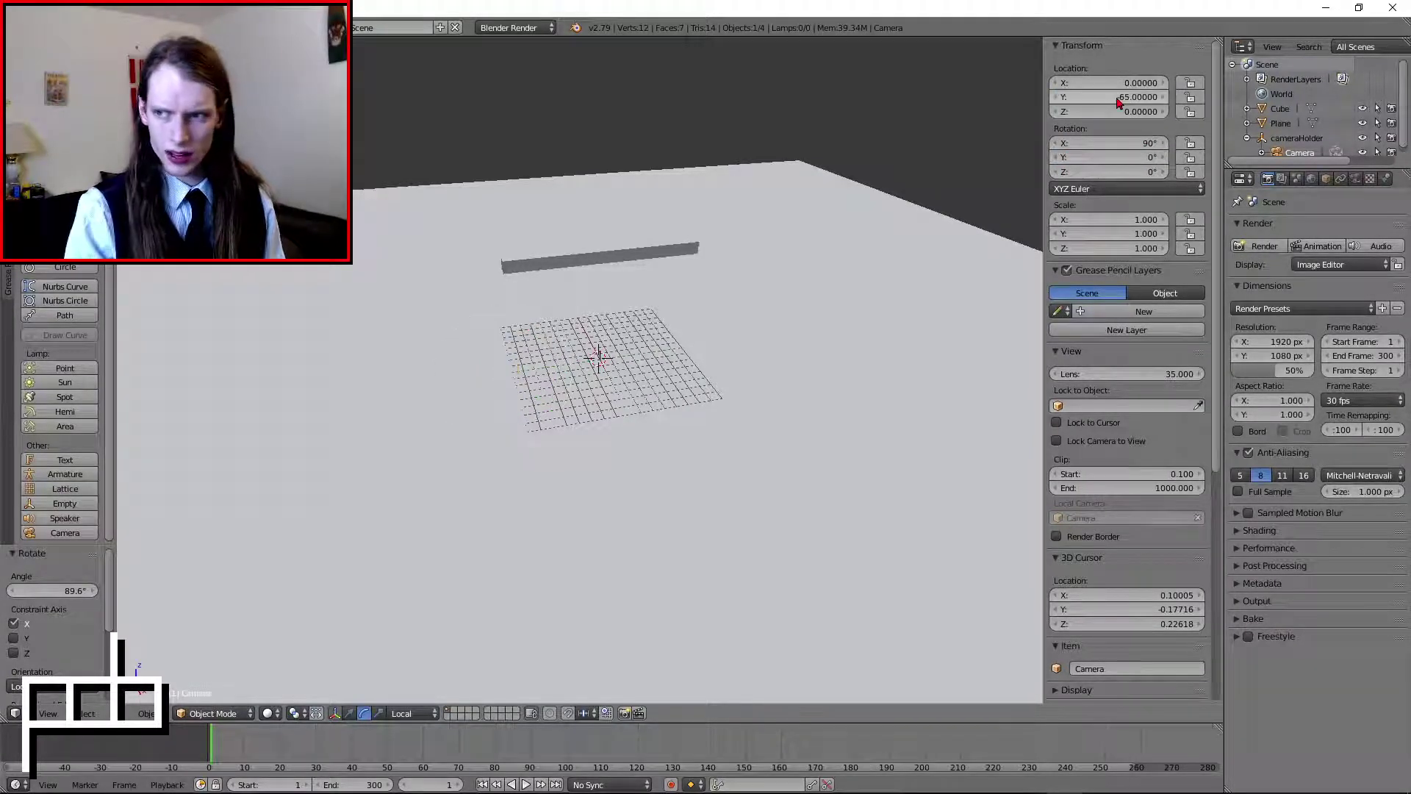
scroll(851, 274, down, 3)
- Select cameraHolder, set its rotation to X 45° and Z 45°, and check the camera view
click(1296, 138)
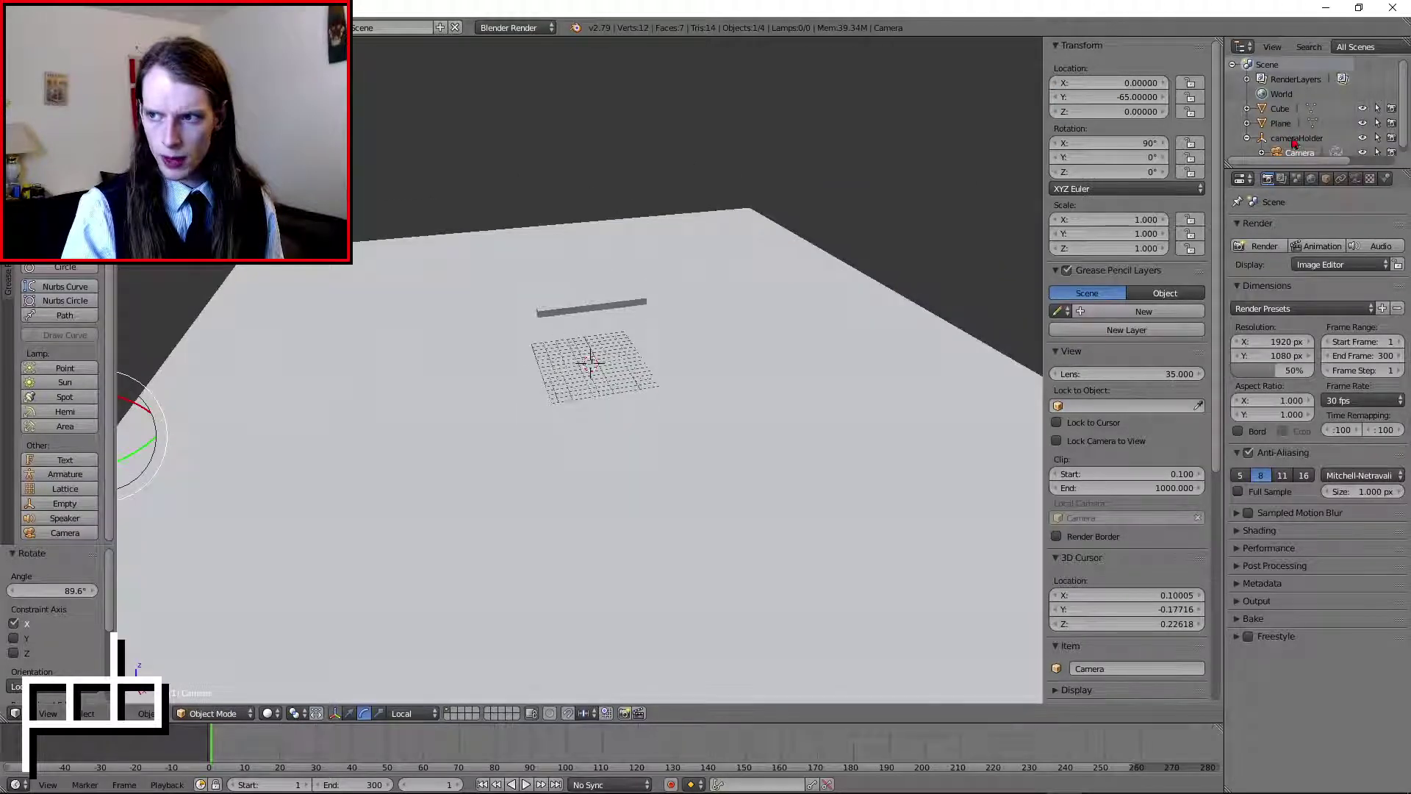
text(45)
key(Tab)
key(Tab)
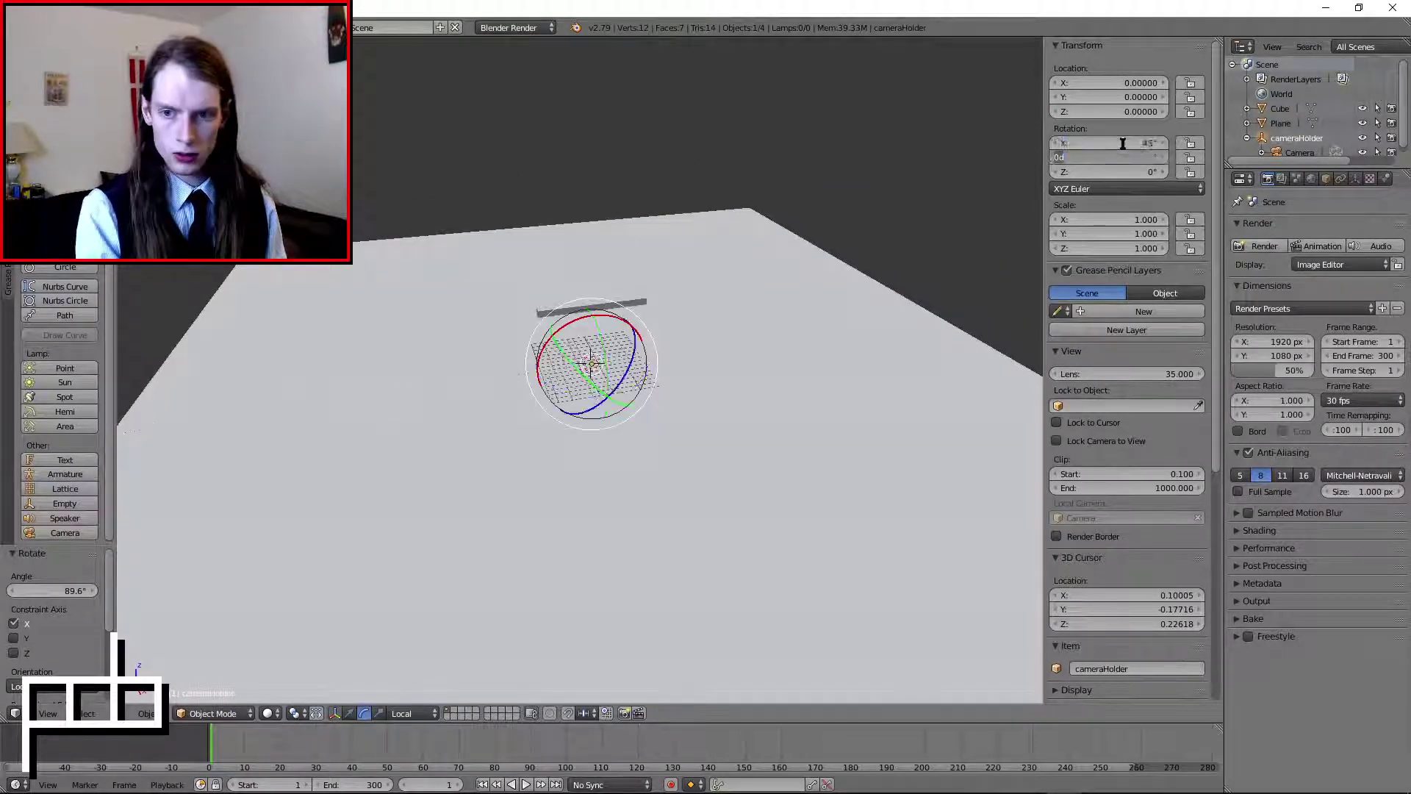
text(45)
key(Return)
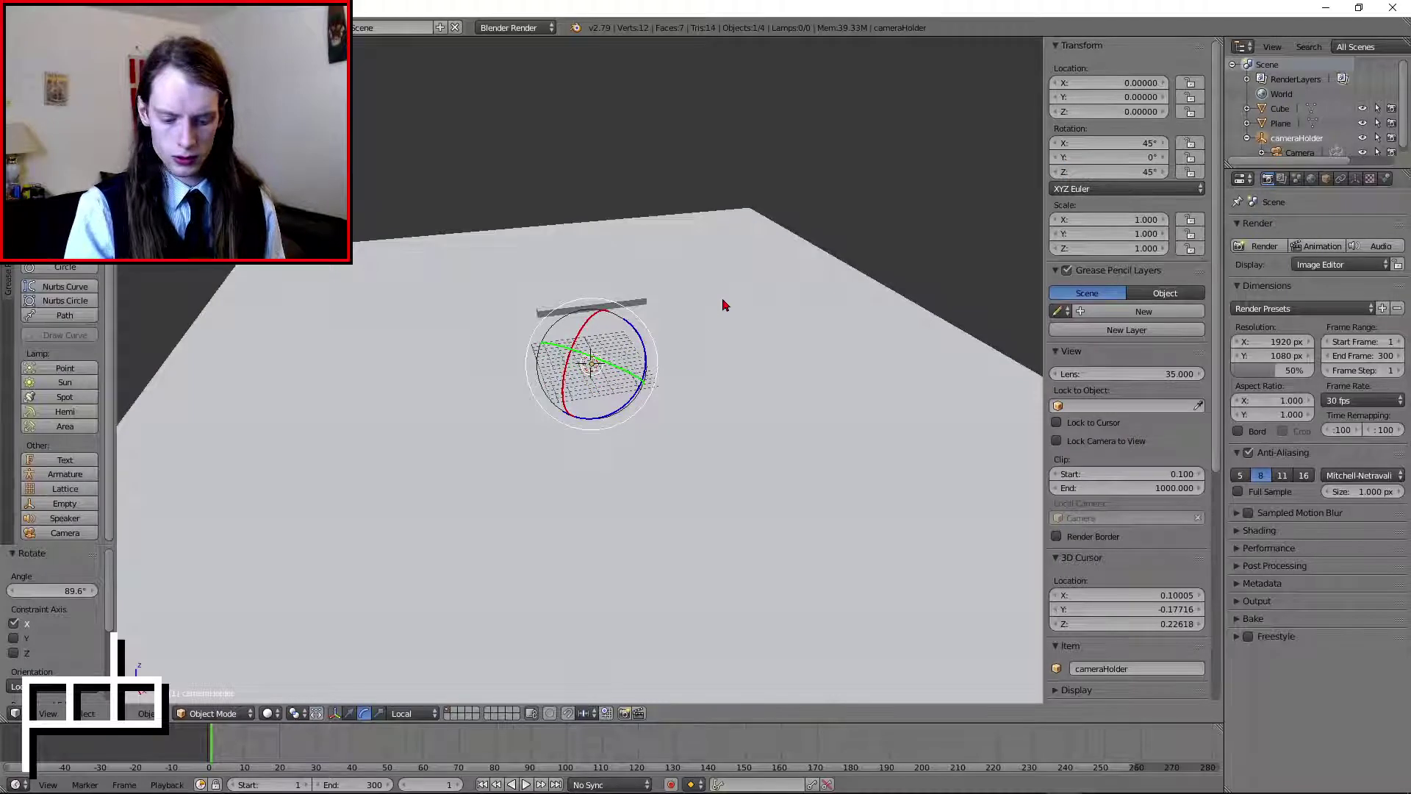
key(KP_0)
middle_drag(790, 264, 694, 365)
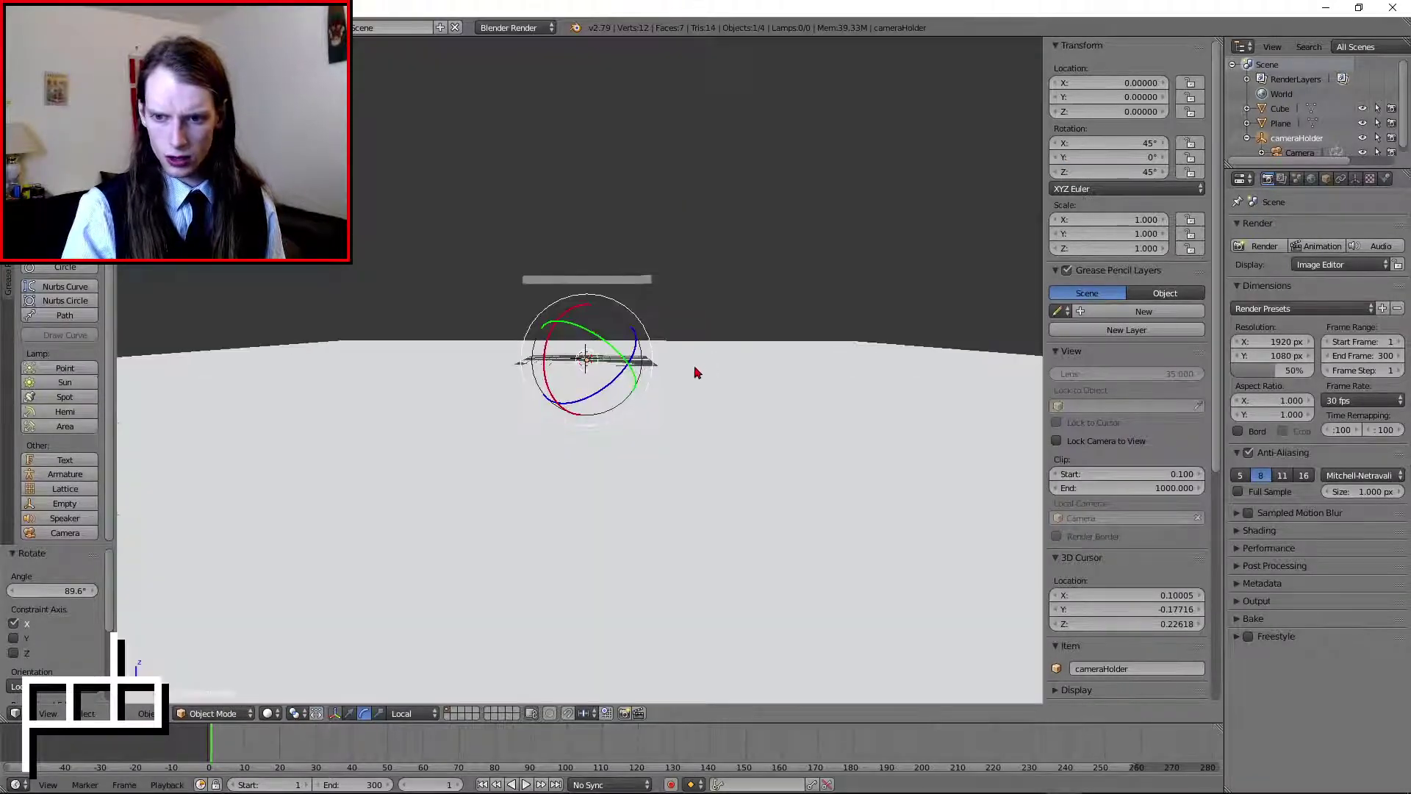
- Set cameraHolder's Z rotation to -45° and look through the camera
click(1109, 177)
text(-45)
key(Return)
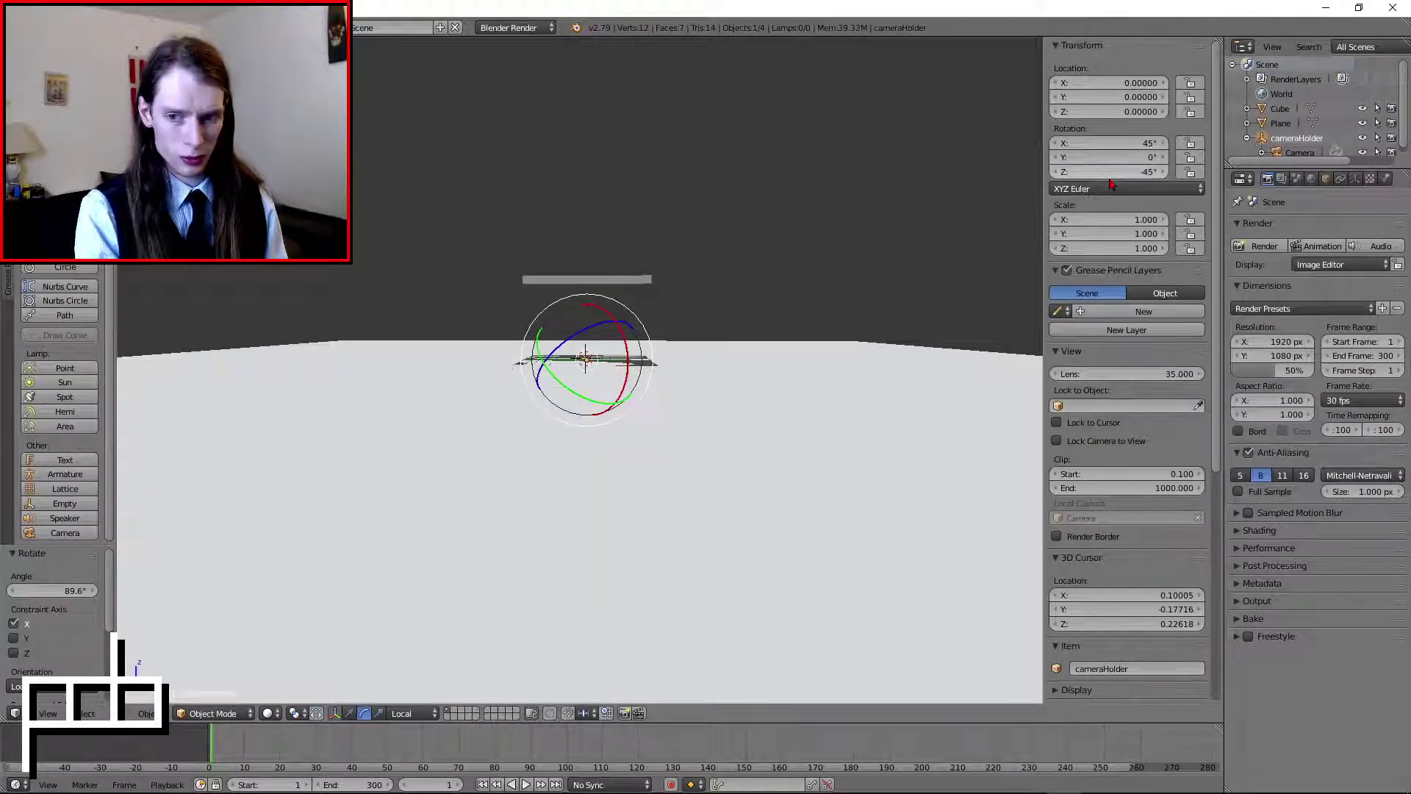
key(KP_0)
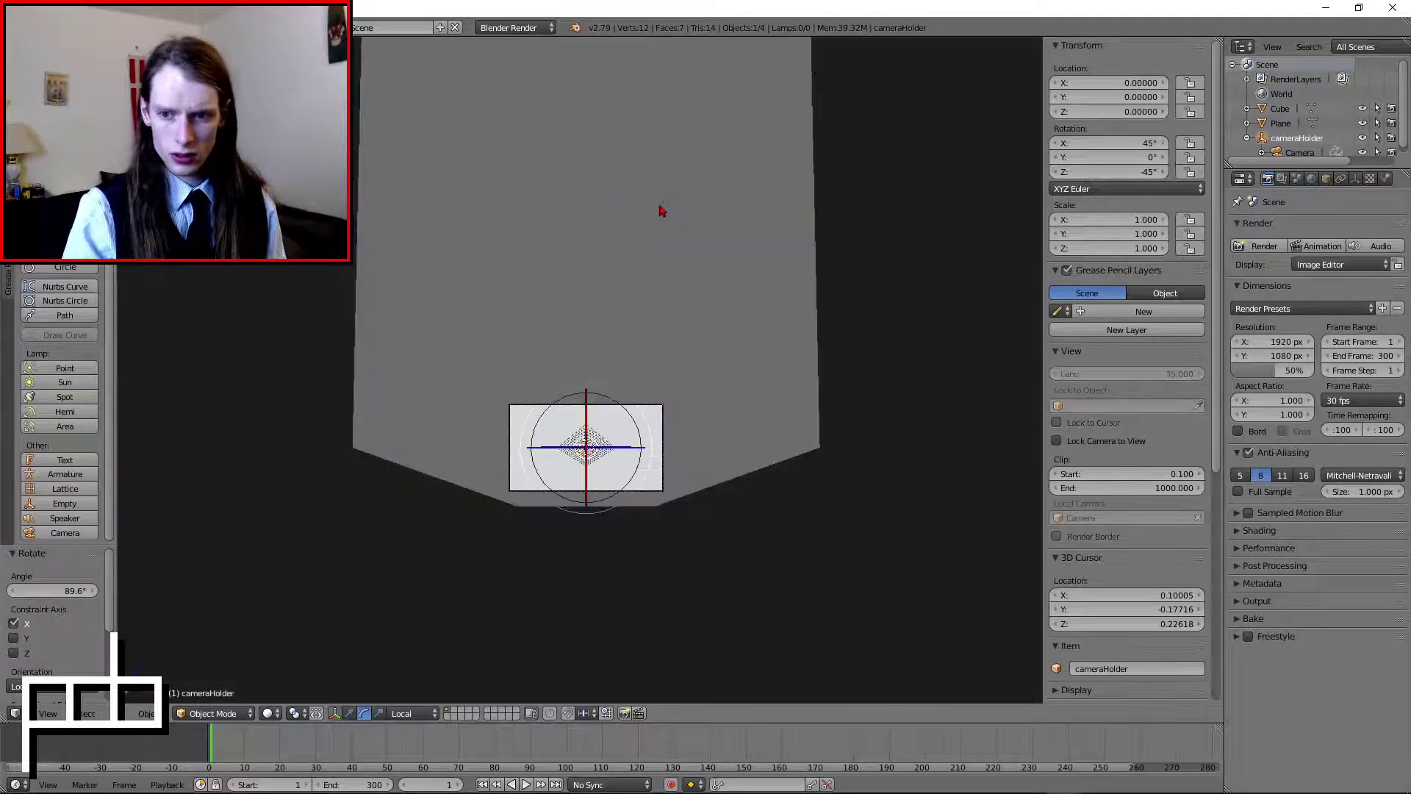
- Set cameraHolder's rotation to X -45° and Z 45°, bringing the bar and grid into the camera frame
click(1142, 172)
key(shift+Tab)
key(shift+Tab)
text(-45)
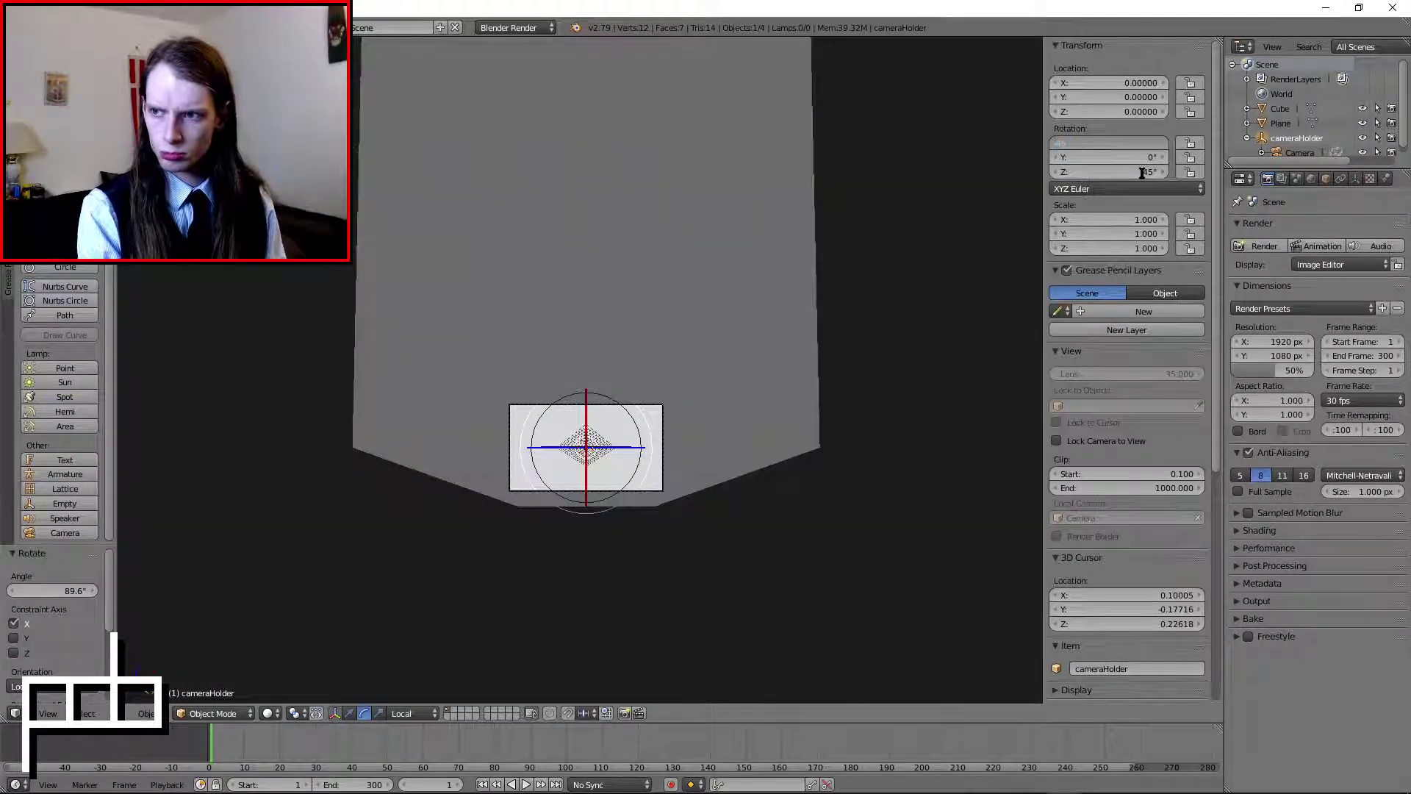
key(Return)
scroll(666, 456, up, 6)
shift+middle_drag(652, 509, 643, 289)
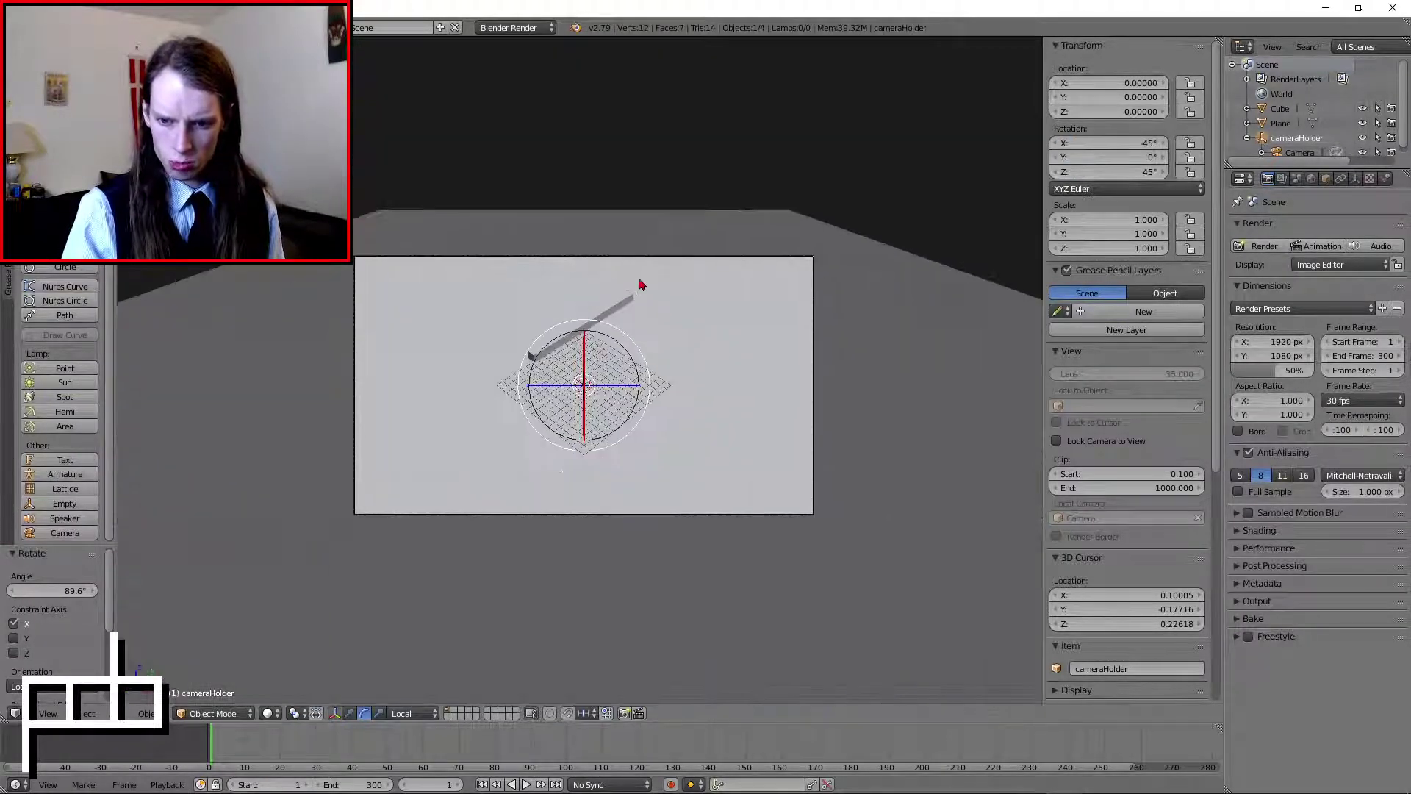
- Deselect everything and check the framing of the bar and grid through the camera view
scroll(639, 324, up, 5)
scroll(640, 312, down, 3)
shift+middle_drag(648, 345, 632, 306)
key(a)
scroll(632, 305, up, 7)
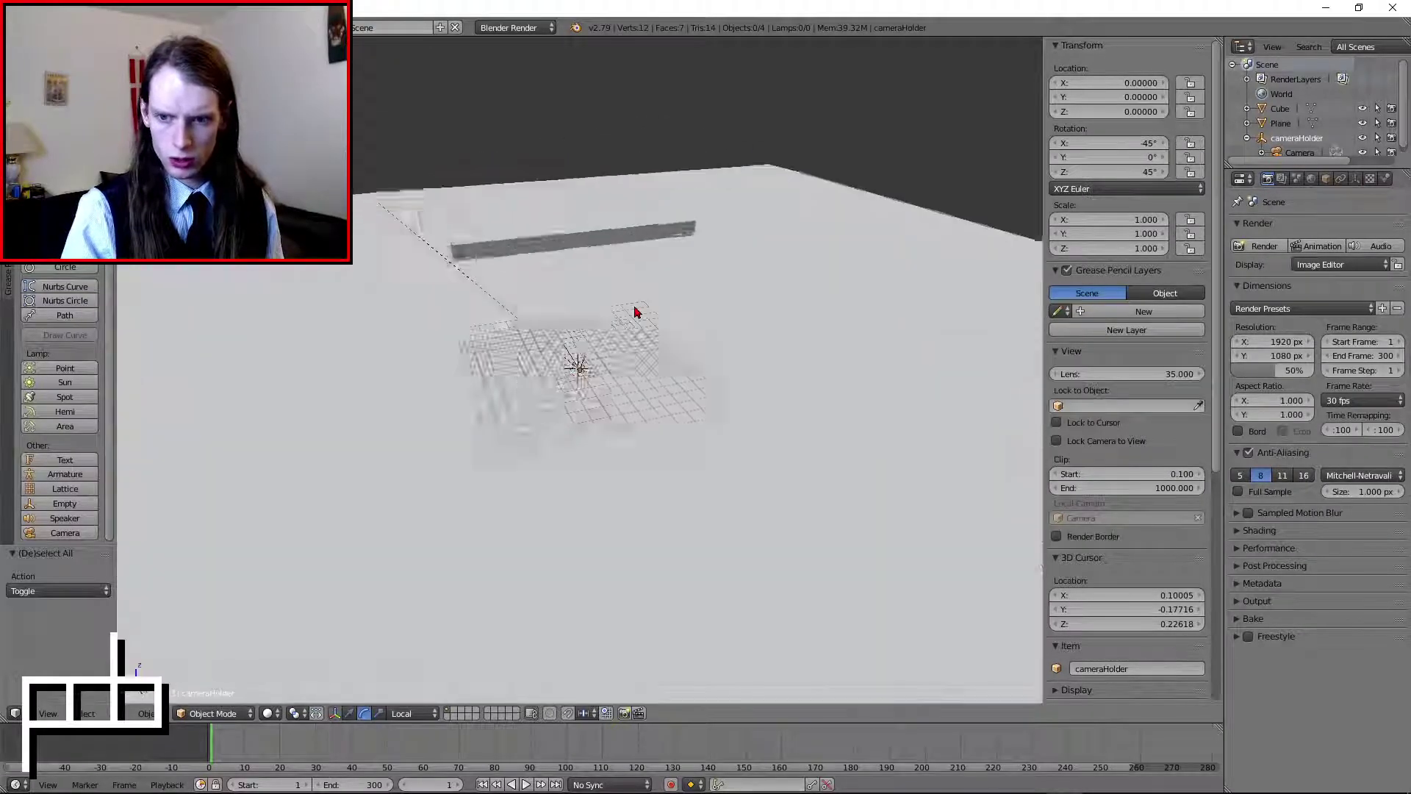
key(KP_0)
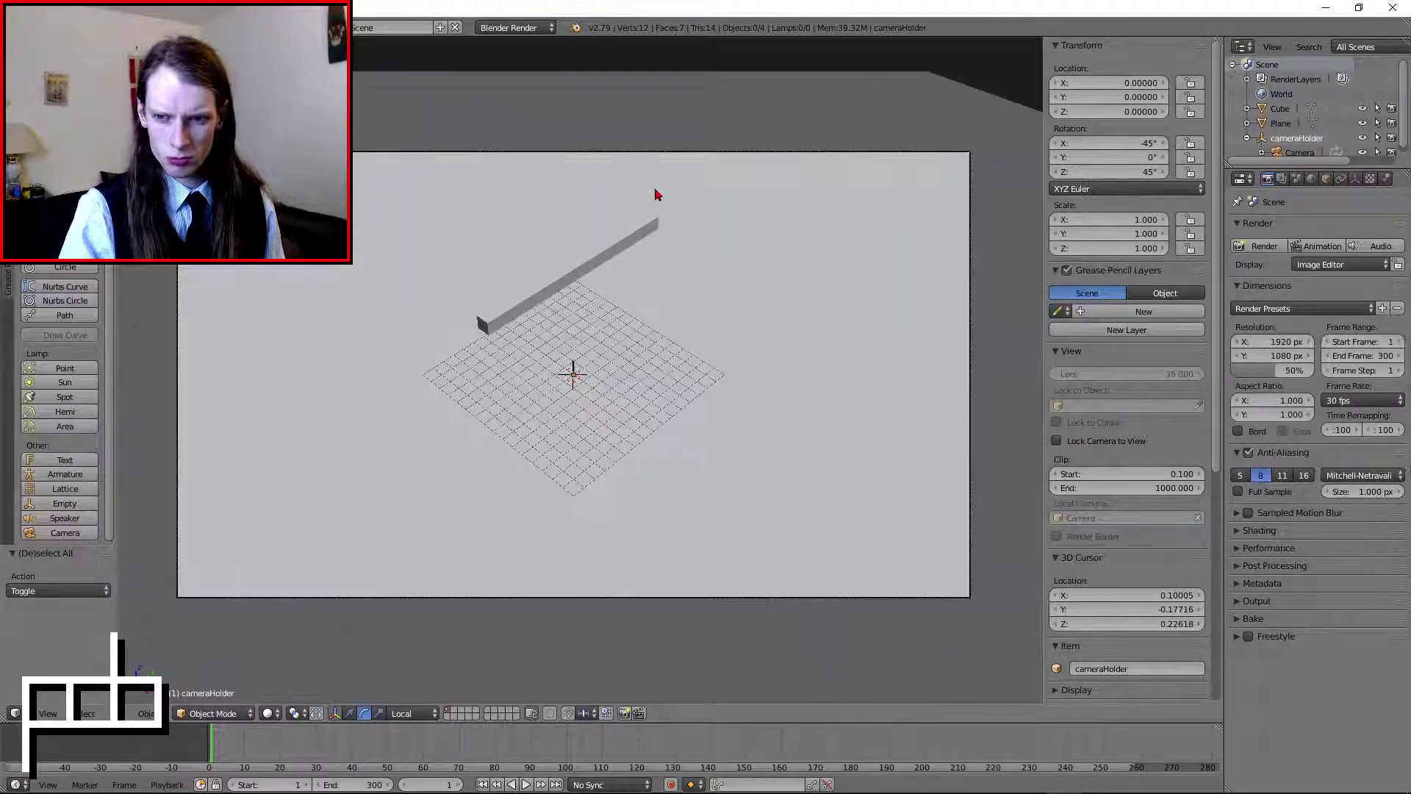
- Select the camera, set its Y location to -50, and deselect everything
click(969, 244)
click(1119, 96)
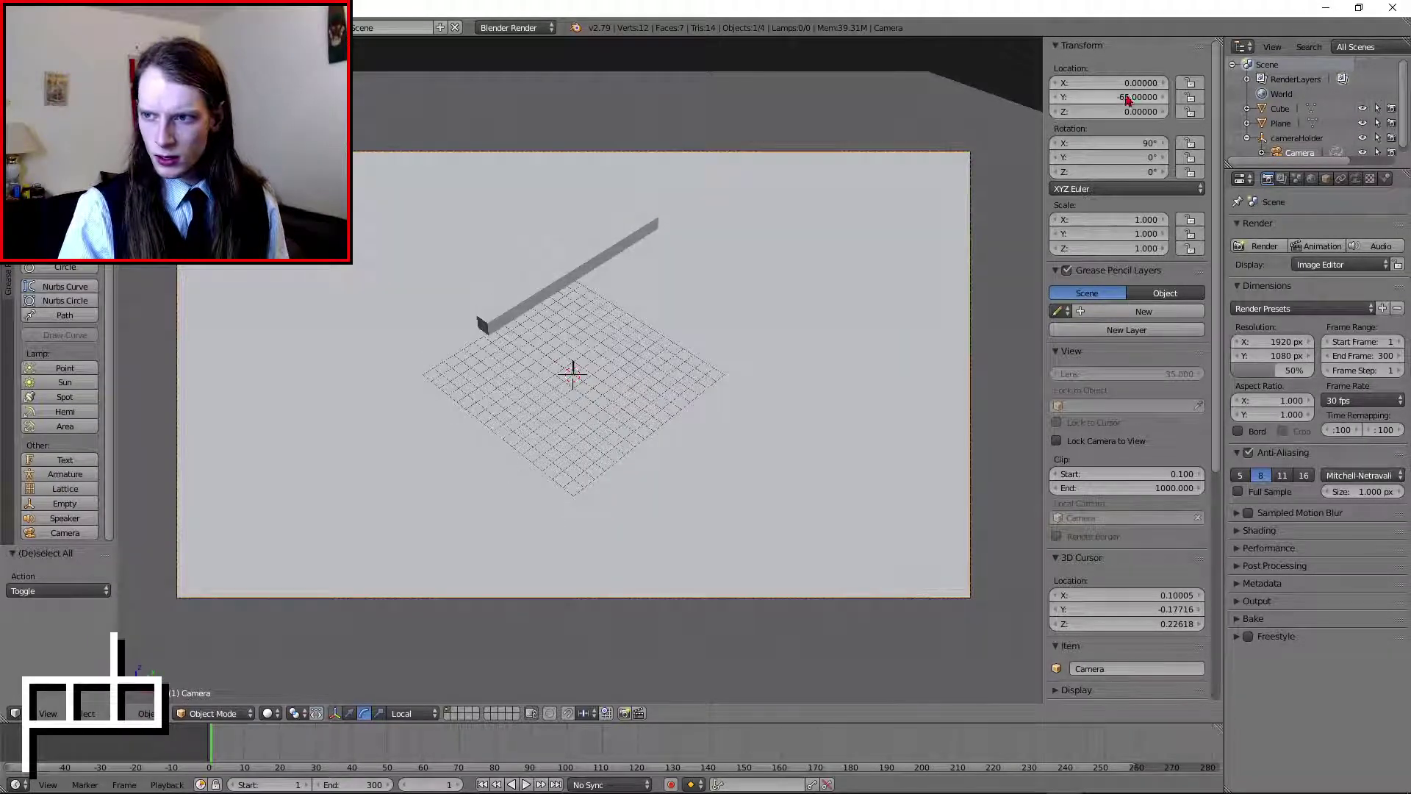
text(-65.0)
key(Return)
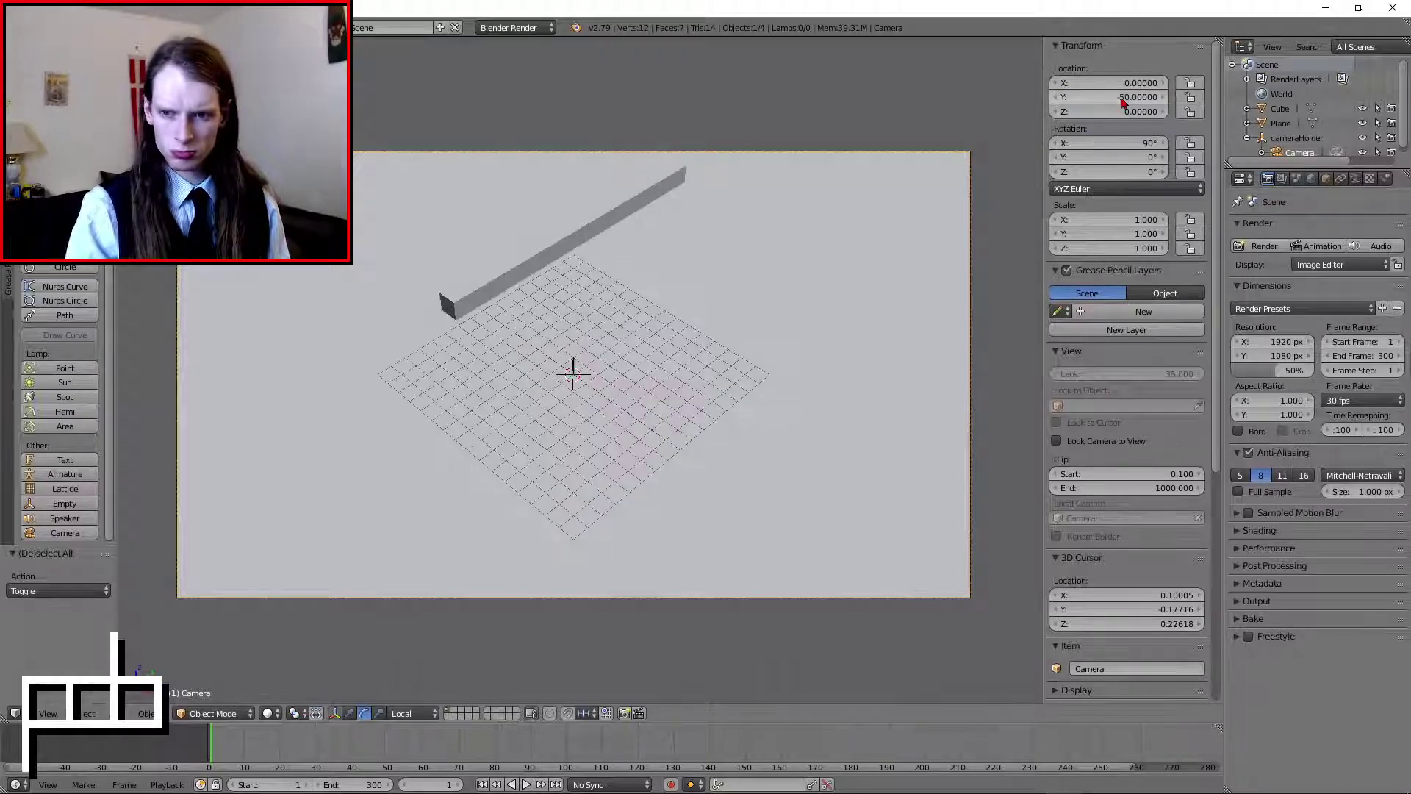
key(a)
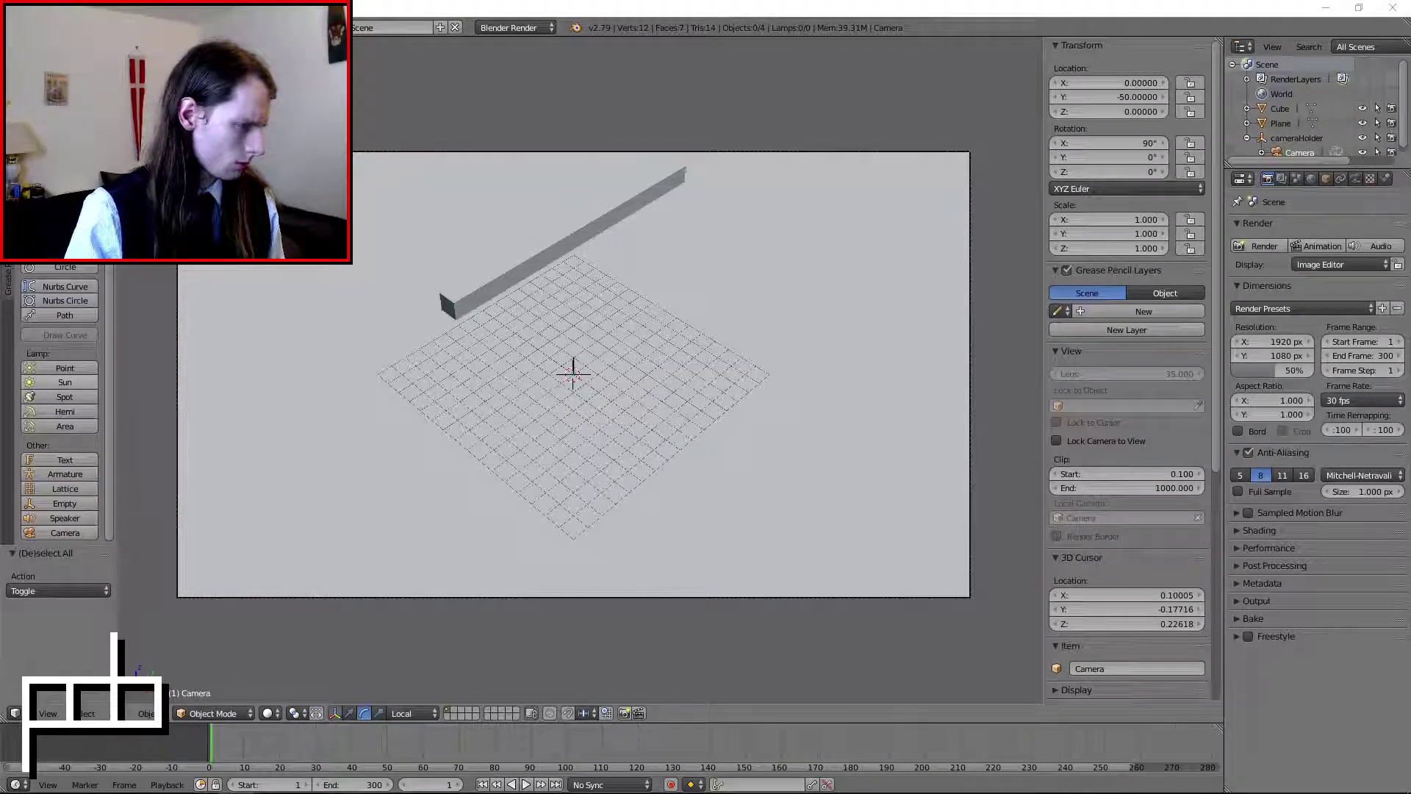
- Bring up the browser window with the flying fish reference artwork, examine its shading, and close it
drag(0, 183, 750, 66)
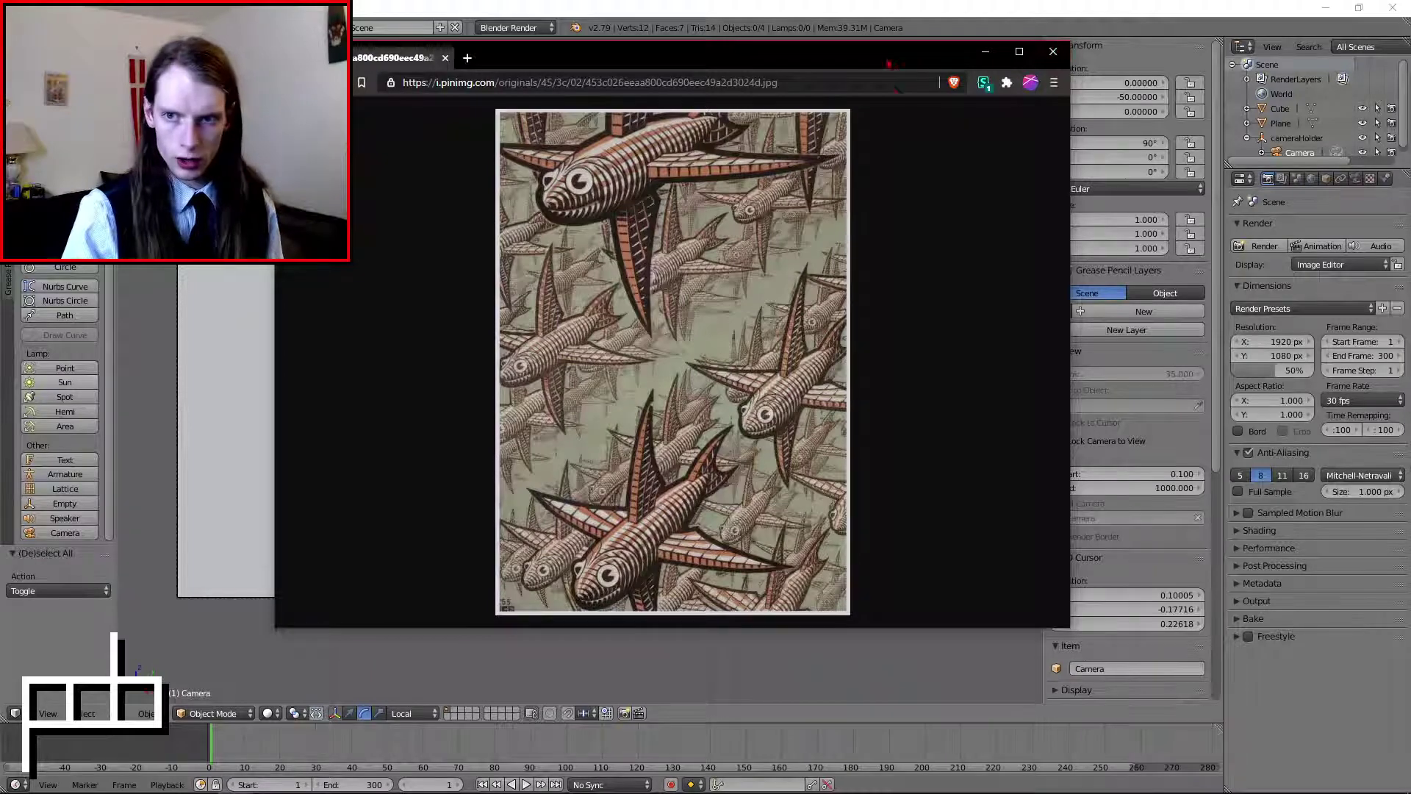
click(1052, 52)
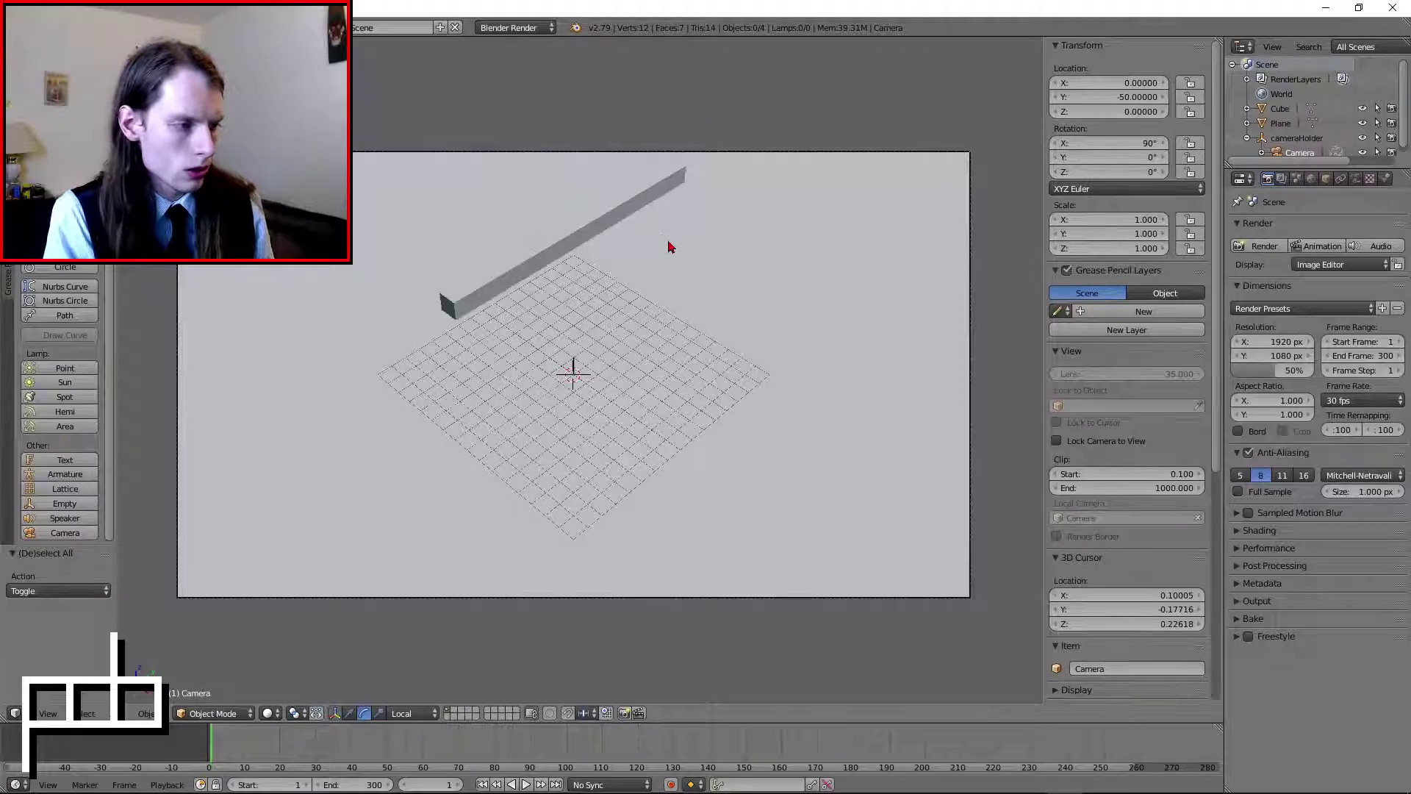
- Select the raised bar, leave the camera view, and switch the manipulator from rotation to translation
right_click(544, 237)
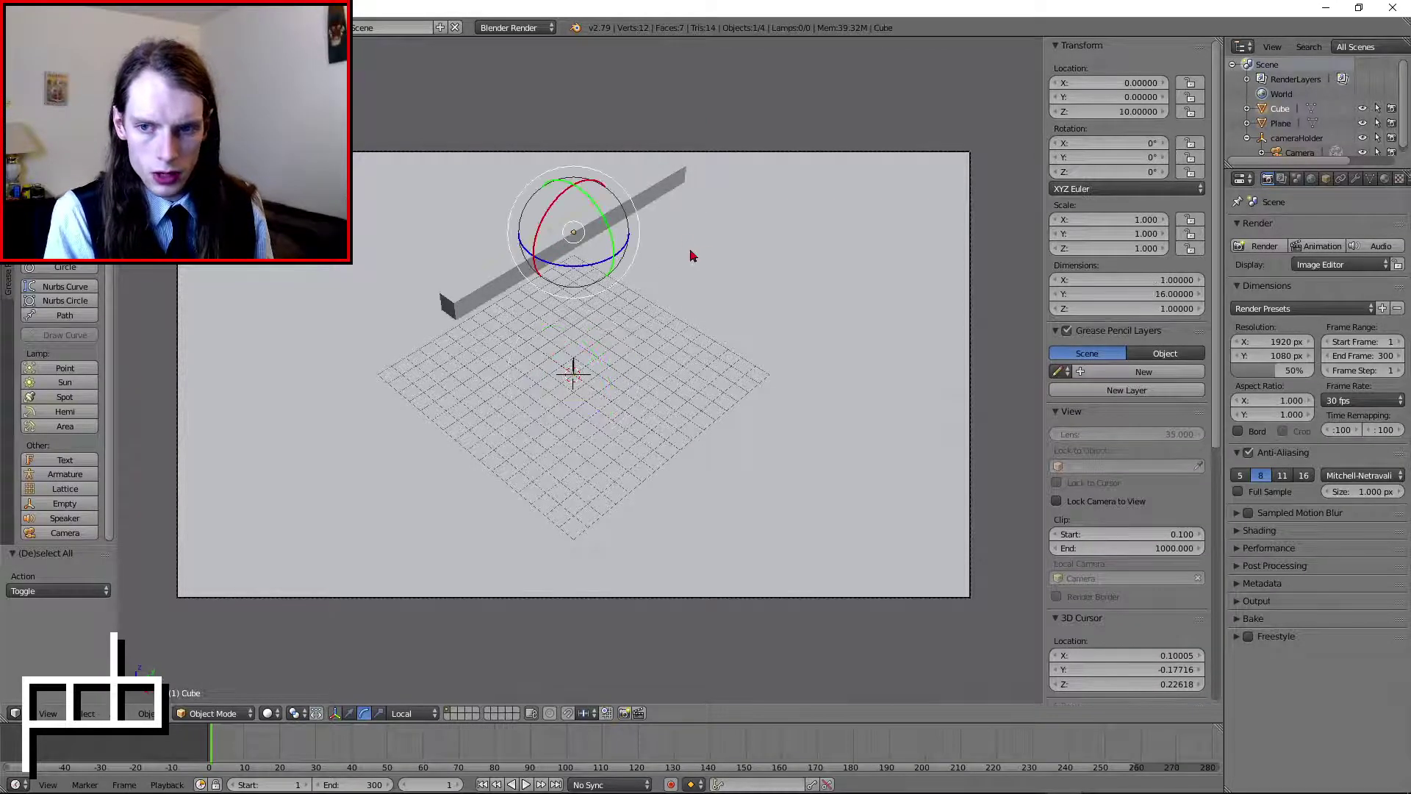
mouse_move(690, 244)
shift+middle_down()
mouse_move(687, 260)
mouse_move(693, 236)
shift+middle_up()
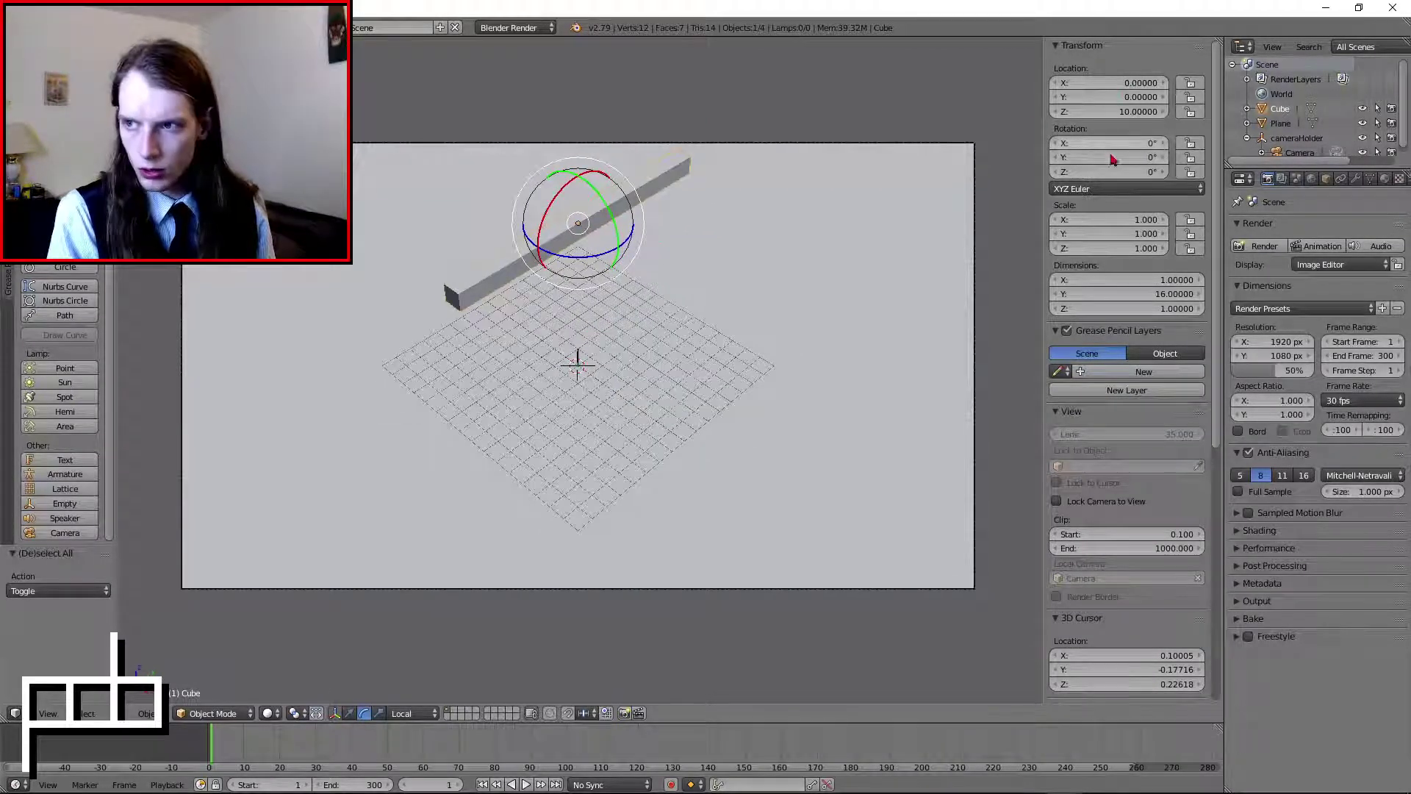
middle_drag(790, 208, 688, 210)
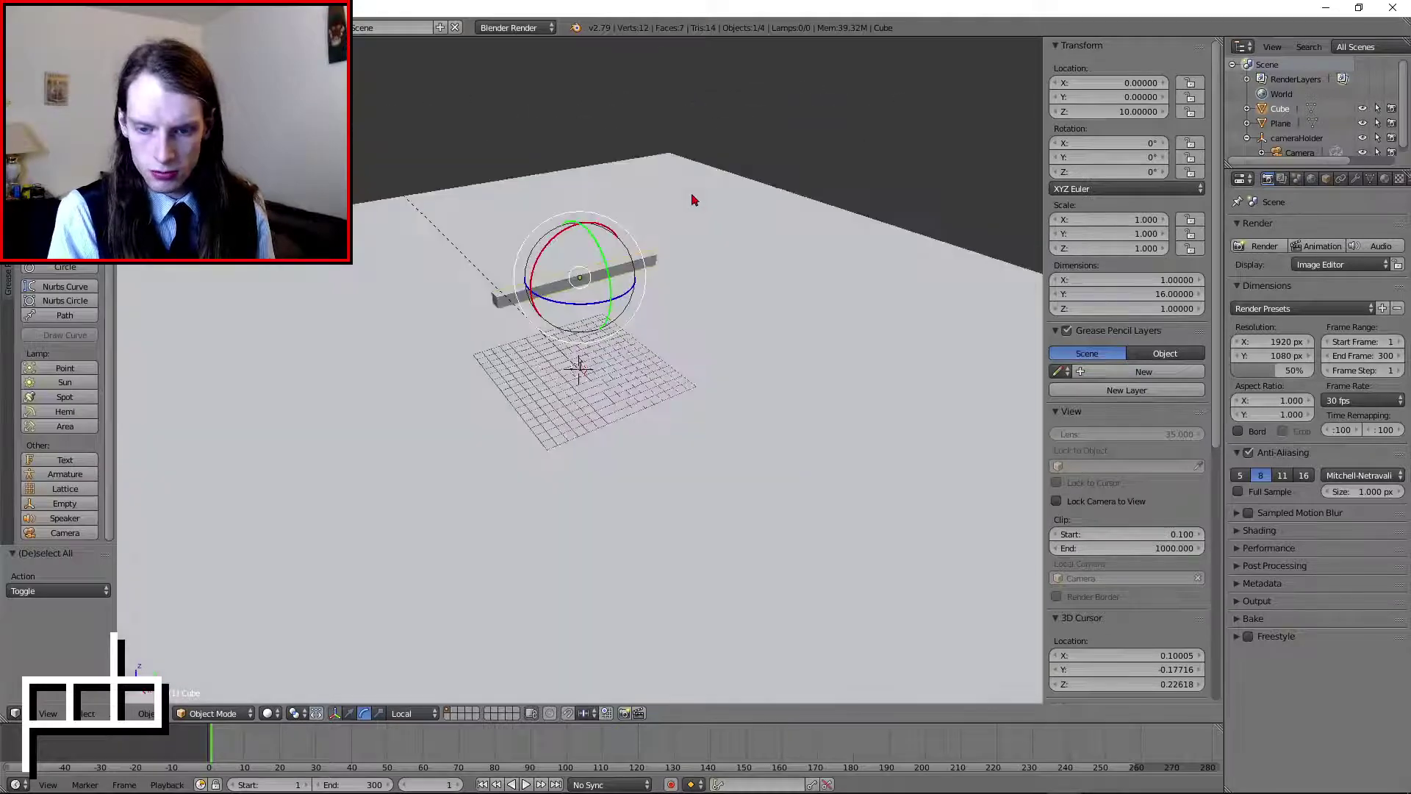
key(KP_0)
scroll(621, 169, up, 7)
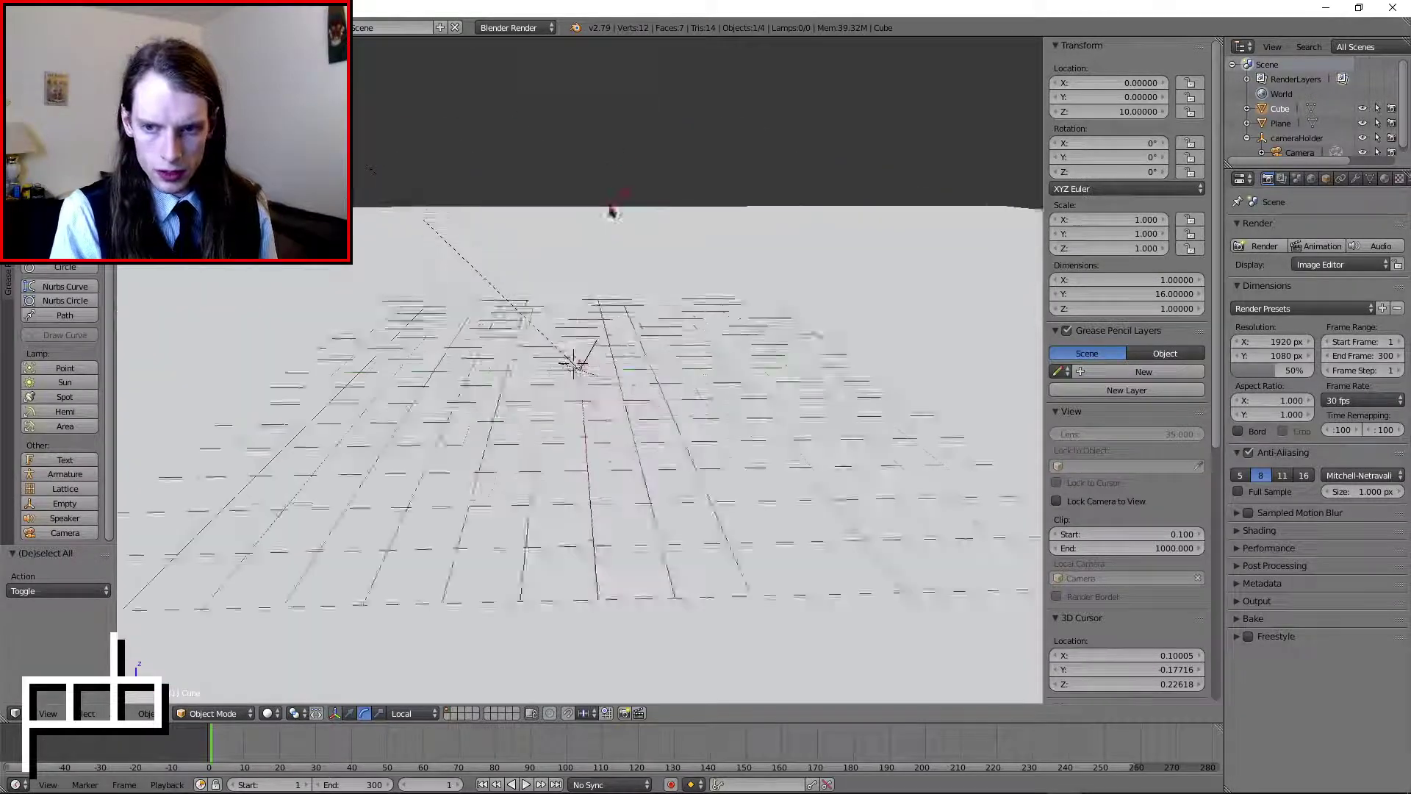
scroll(601, 242, down, 2)
shift+middle_drag(589, 272, 659, 382)
click(351, 714)
key(space)
text(duplicate)
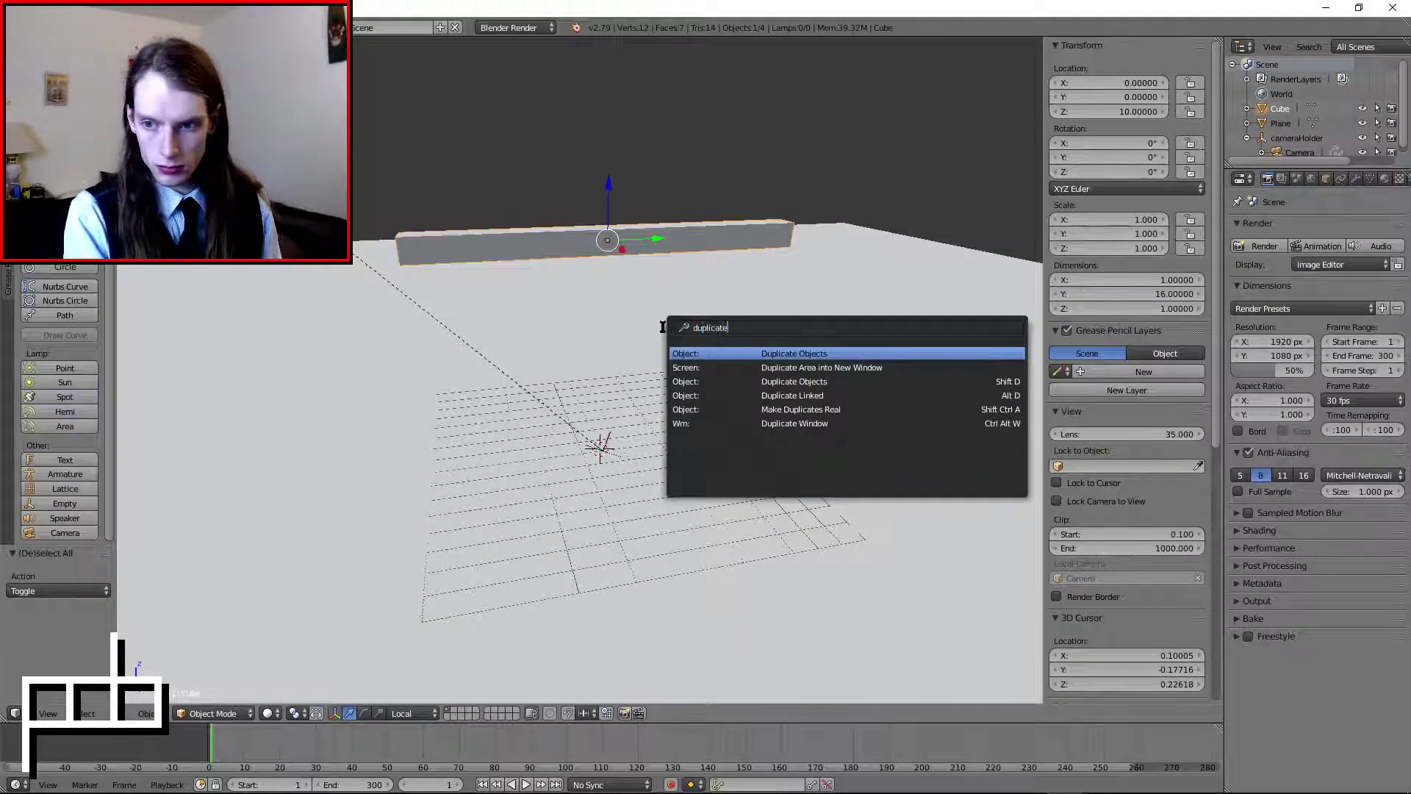
key(Escape)
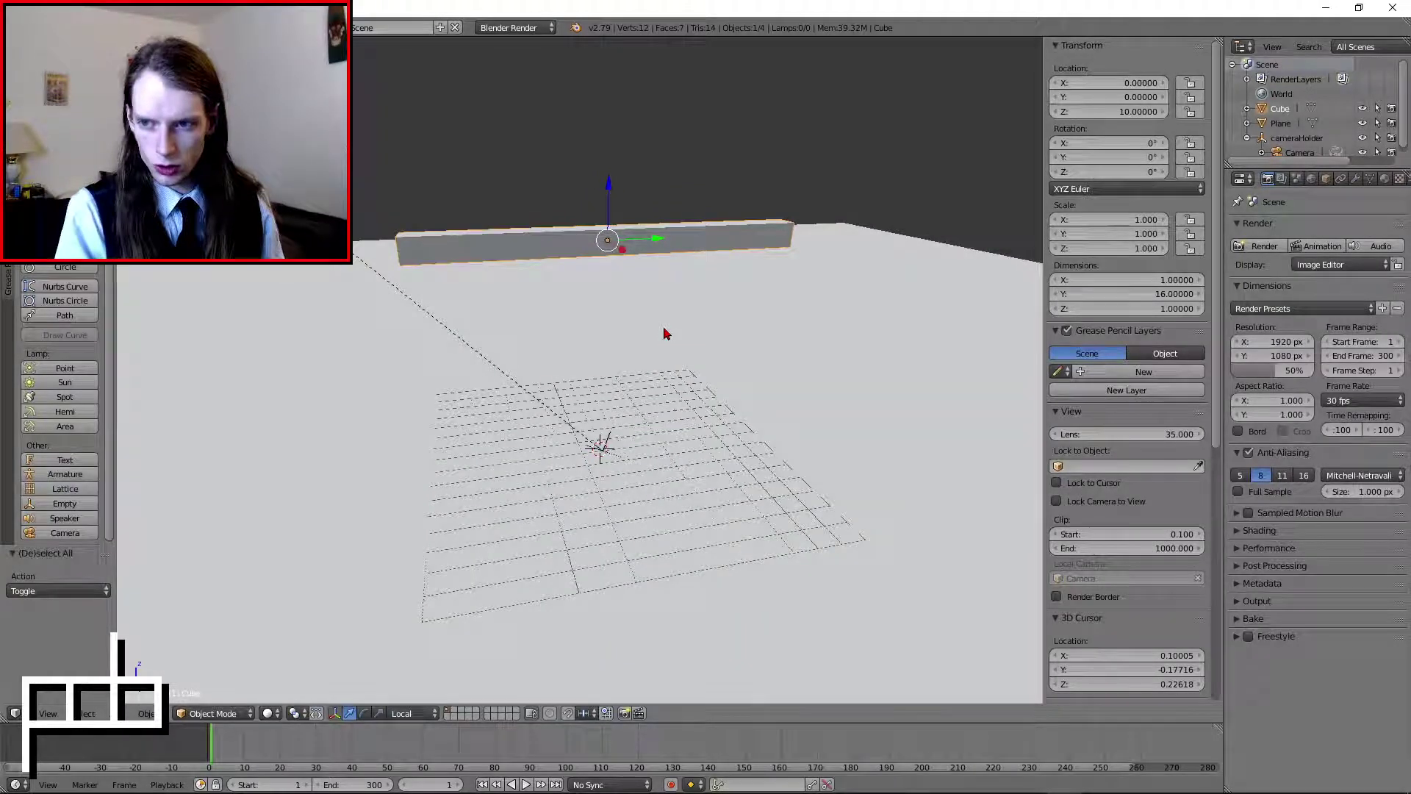
- Give the bar a new material named "white"
click(1384, 179)
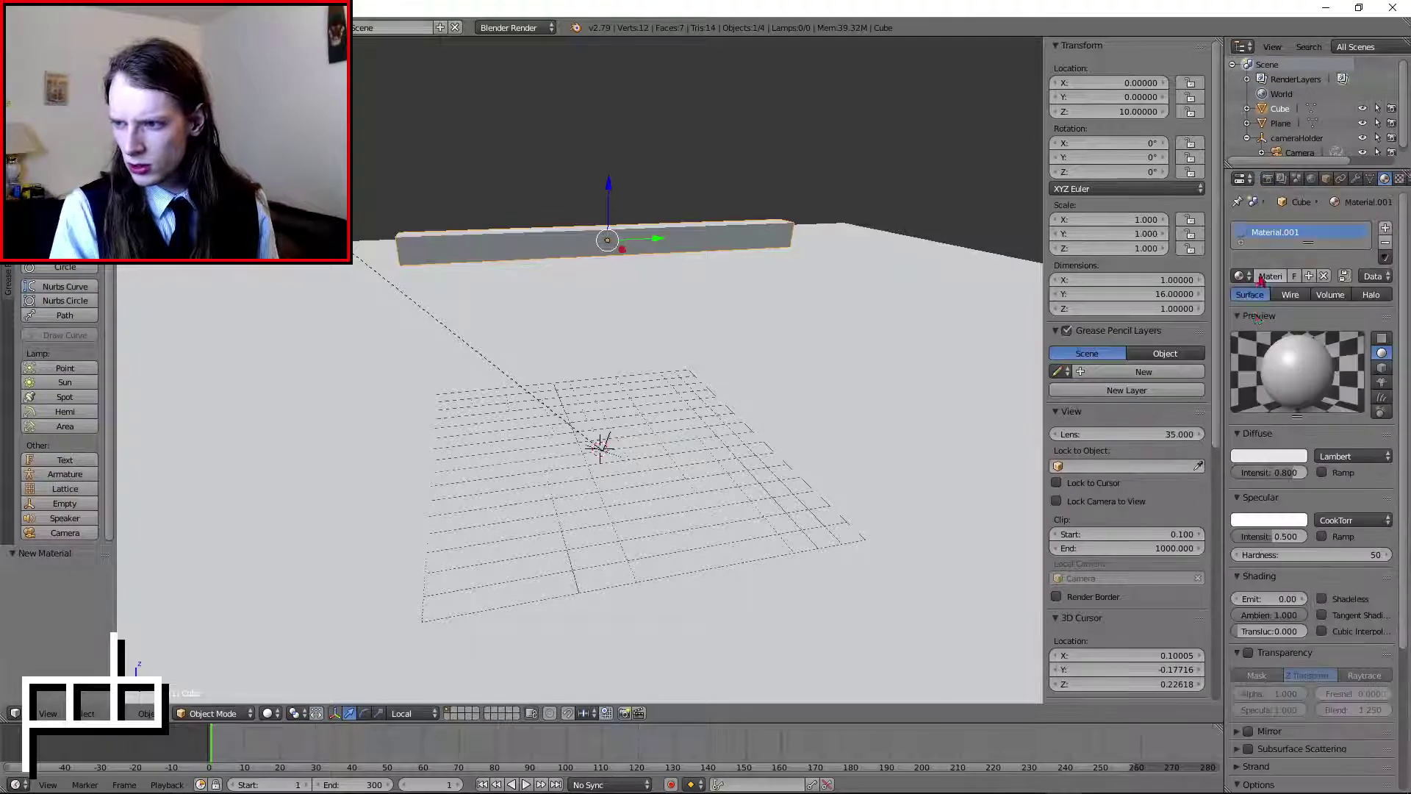
click(1319, 274)
click(1270, 274)
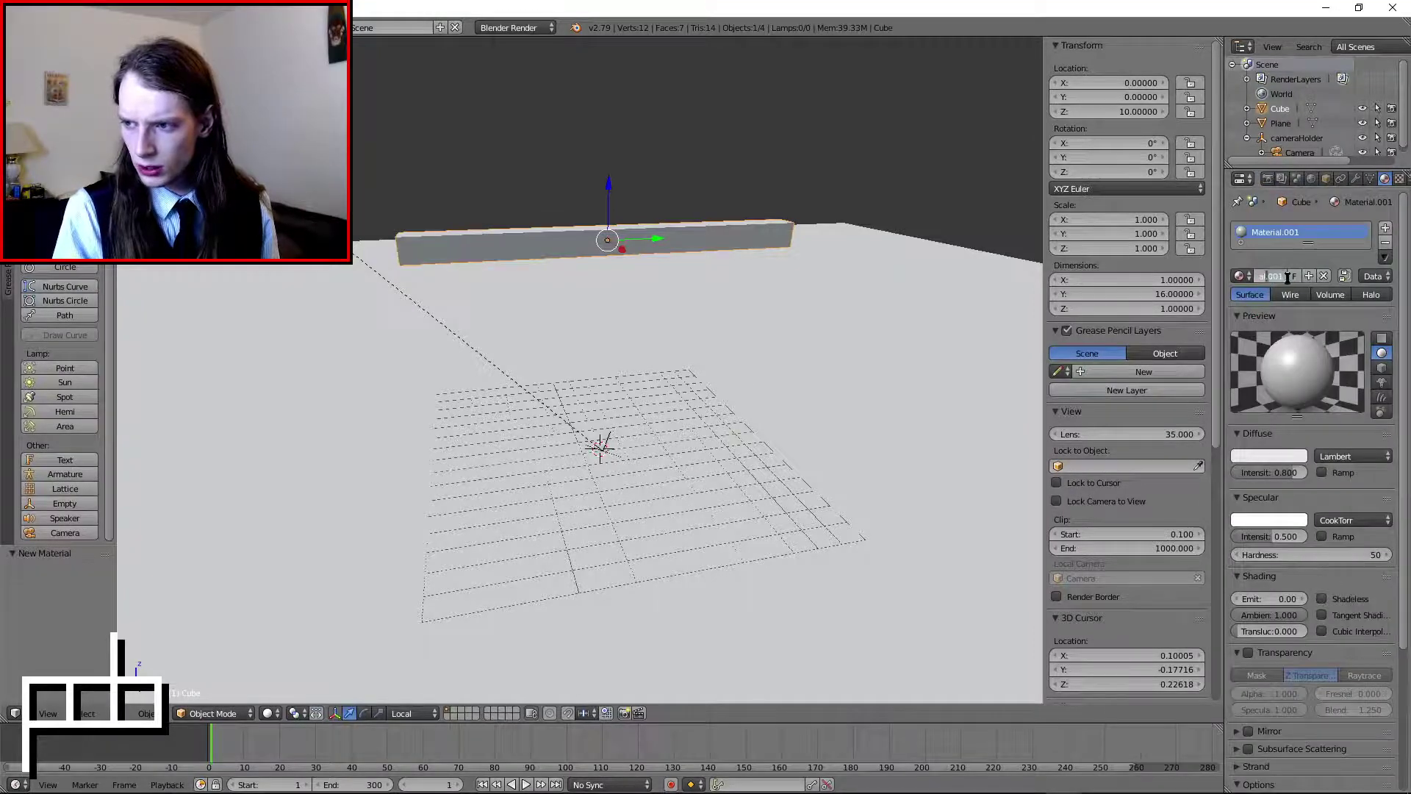
click(1286, 277)
text(HWI)
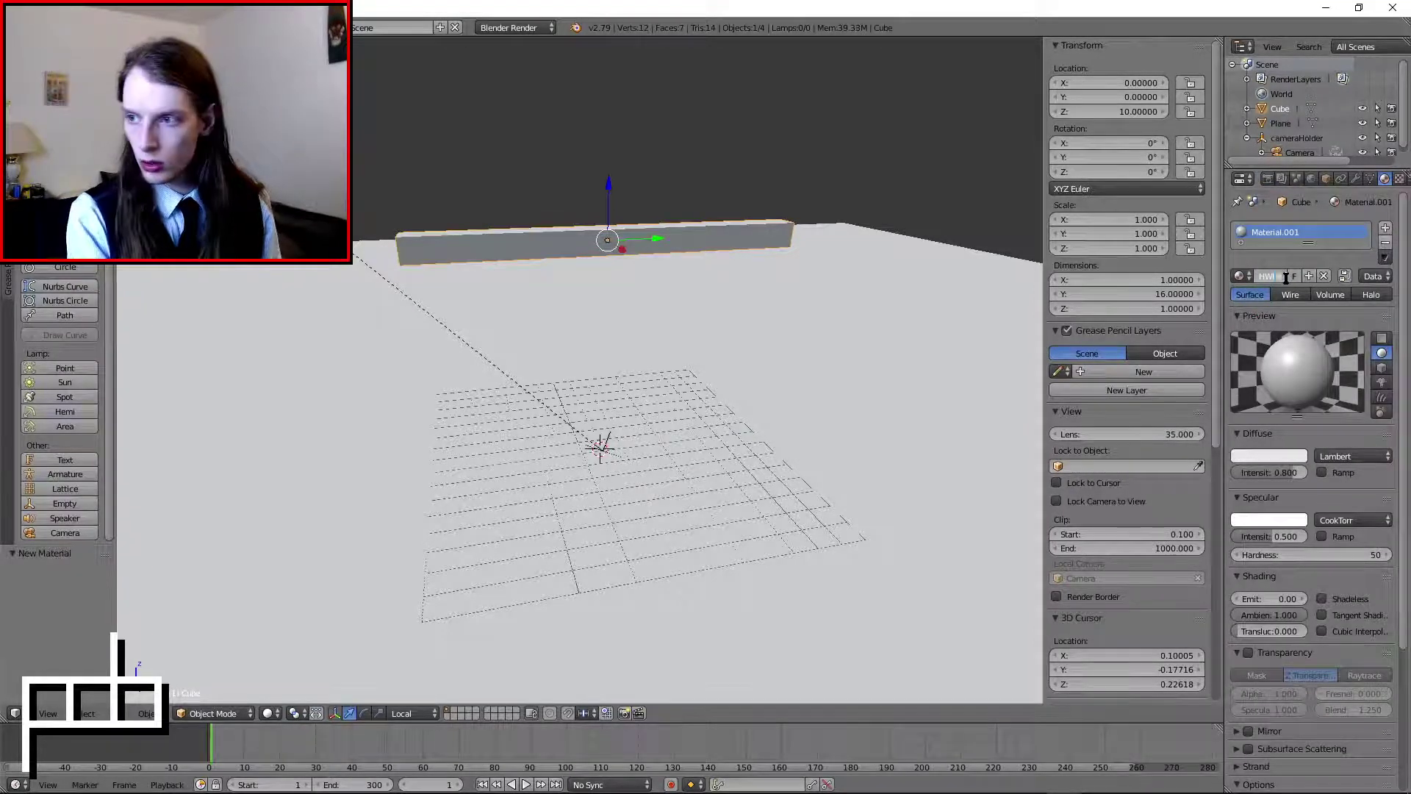
text(TE)
key(Return)
double_click(1277, 277)
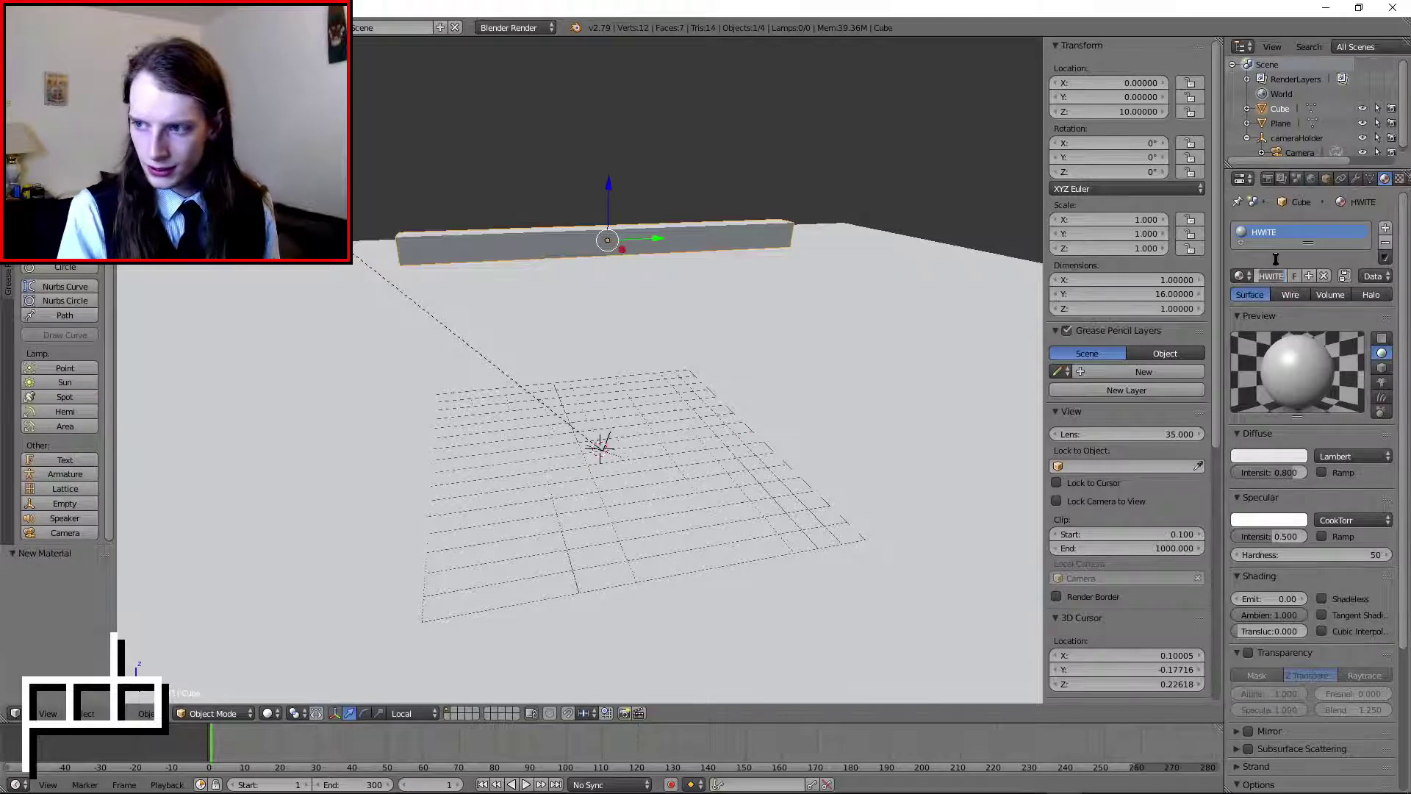
text(white)
key(Return)
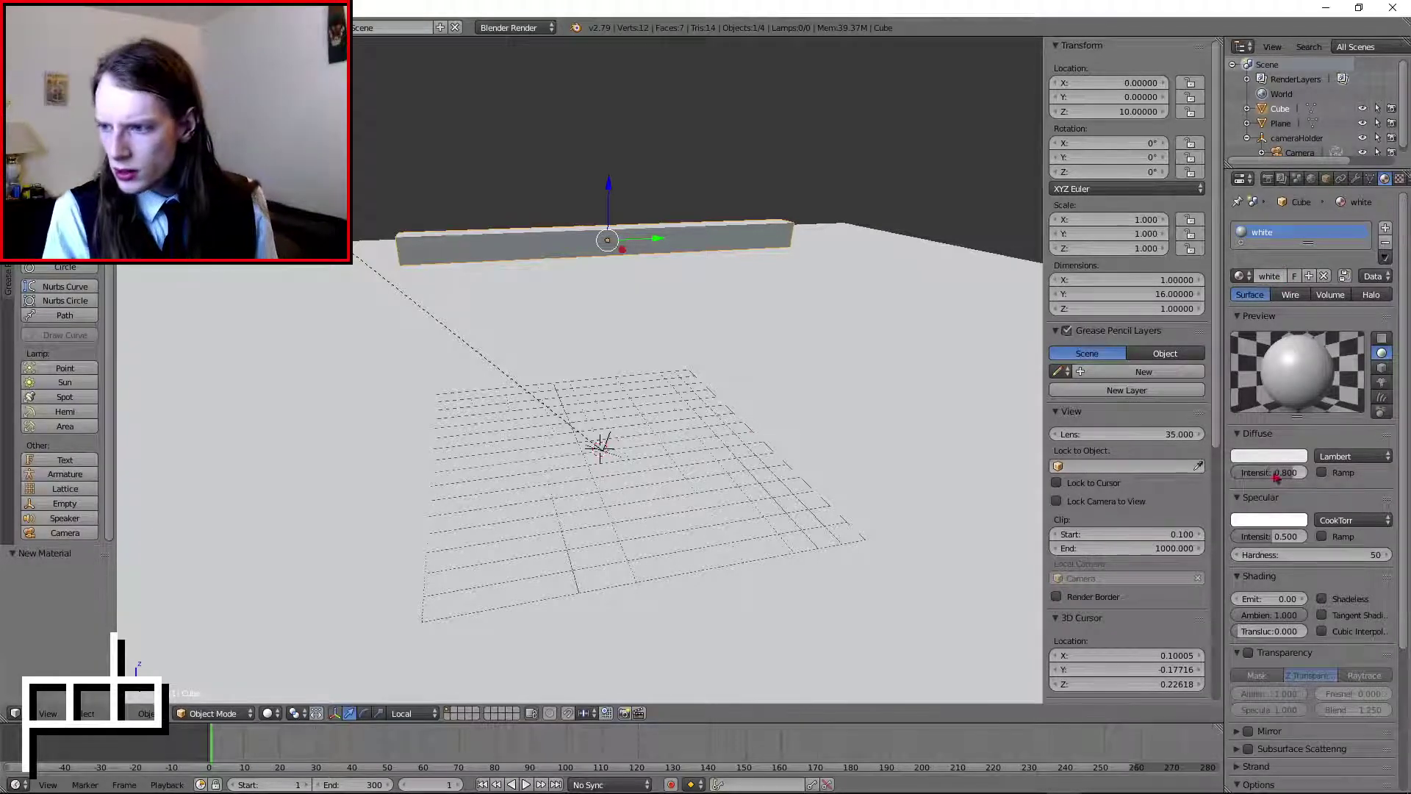
- Set the white material's diffuse shader to Toon with intensity 1.0, size 1.2 and smooth 1.0, and its specular intensity to 0
drag(1275, 473, 1309, 473)
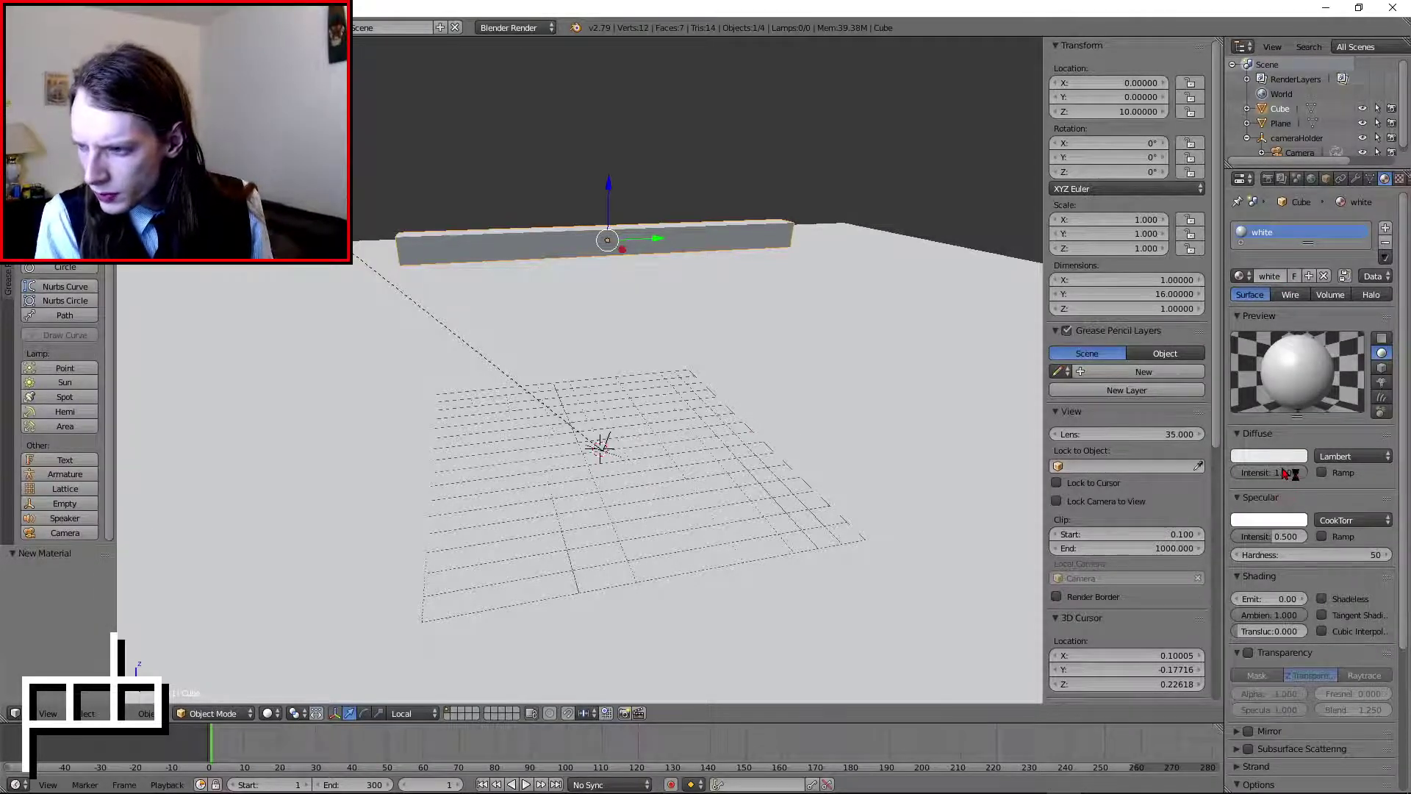
click(1337, 457)
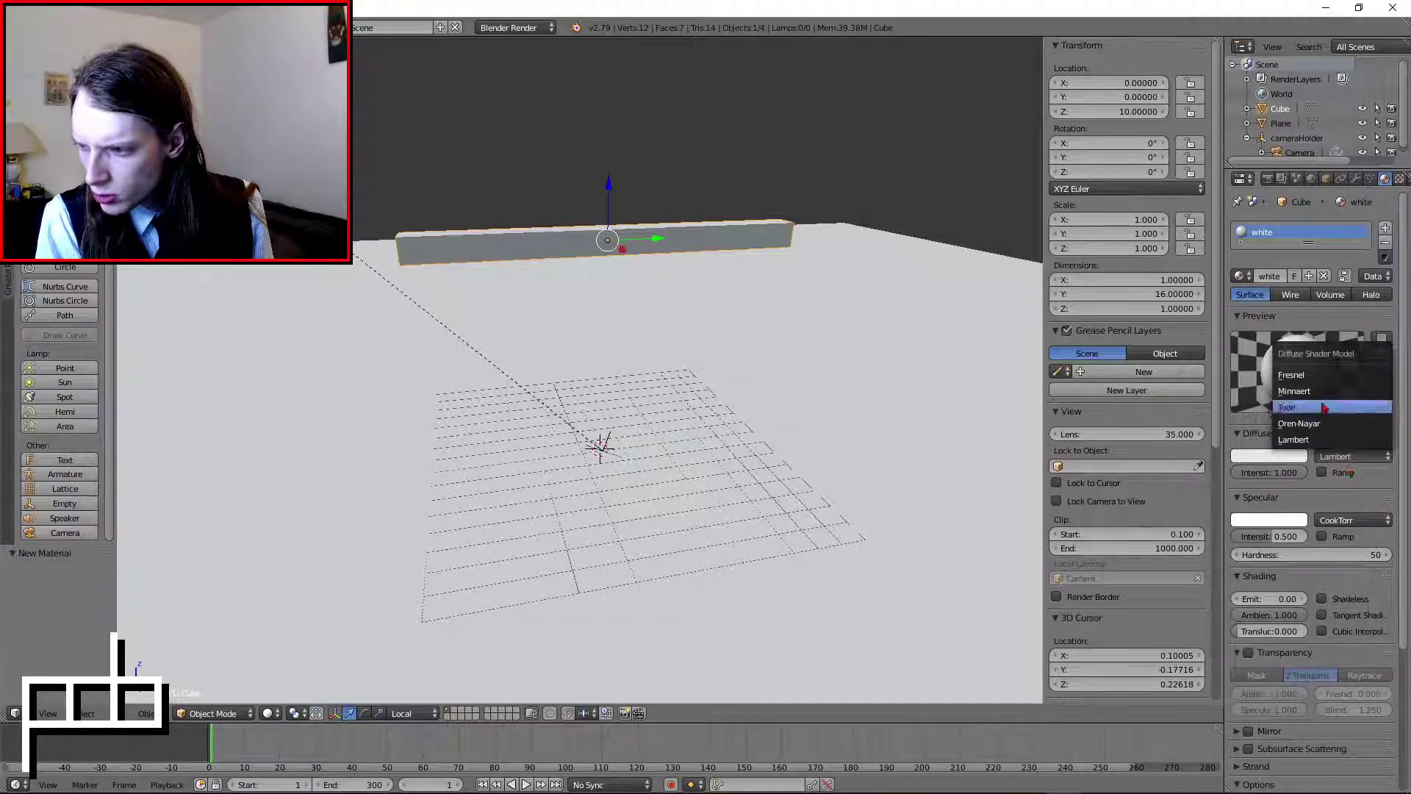
click(1332, 410)
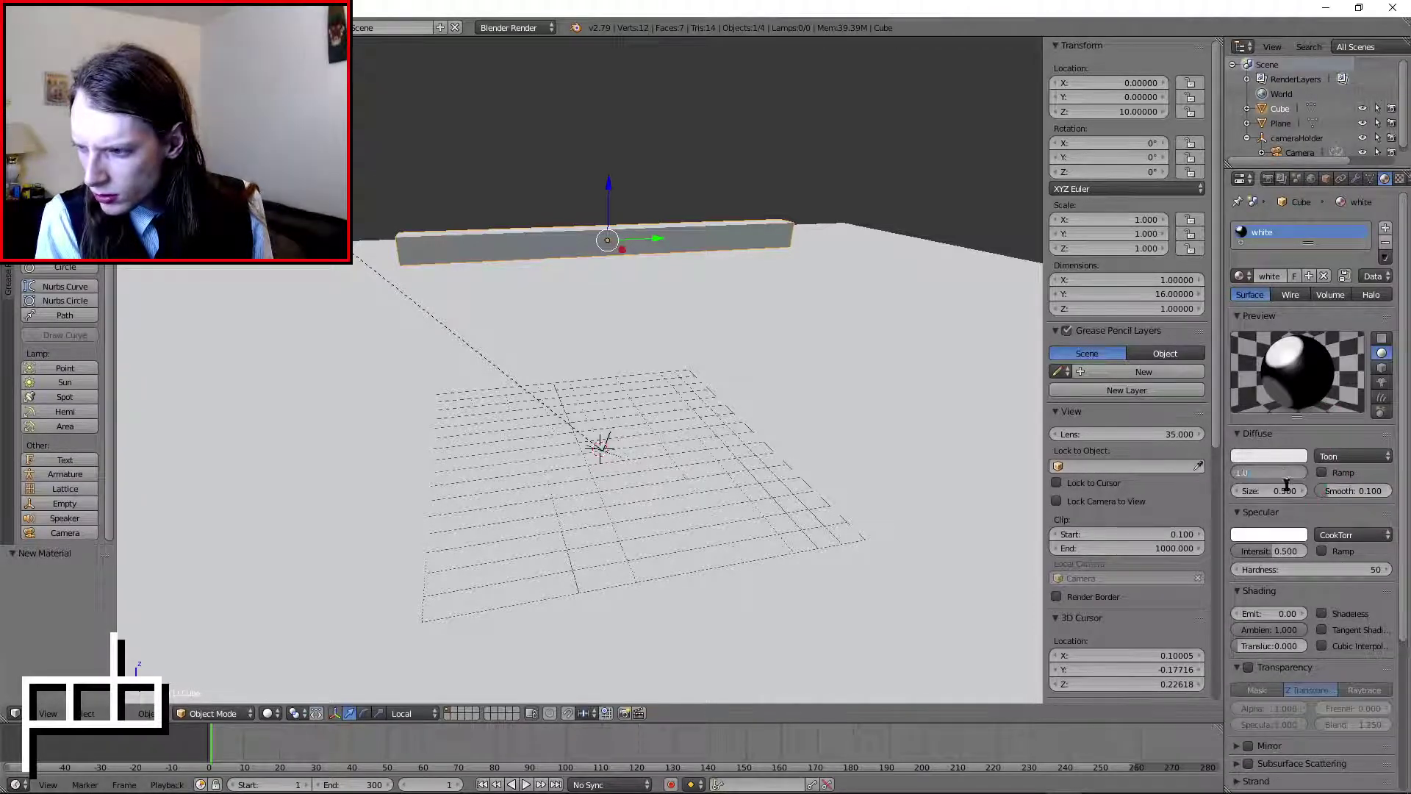
drag(1353, 490, 1389, 490)
drag(1269, 491, 1235, 490)
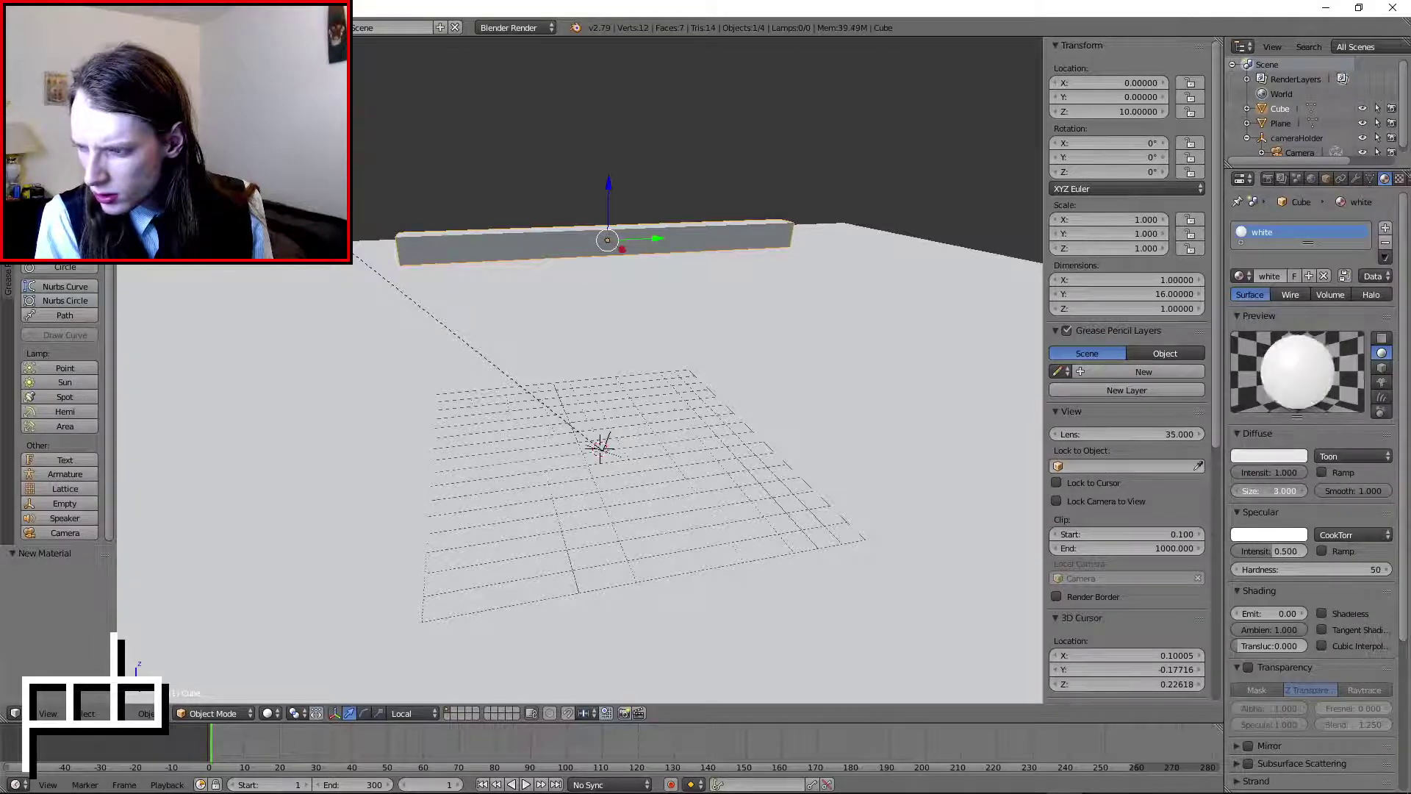
mouse_move(1270, 491)
mouse_down()
mouse_move(1249, 490)
mouse_move(1276, 490)
mouse_up()
drag(1269, 551, 1240, 557)
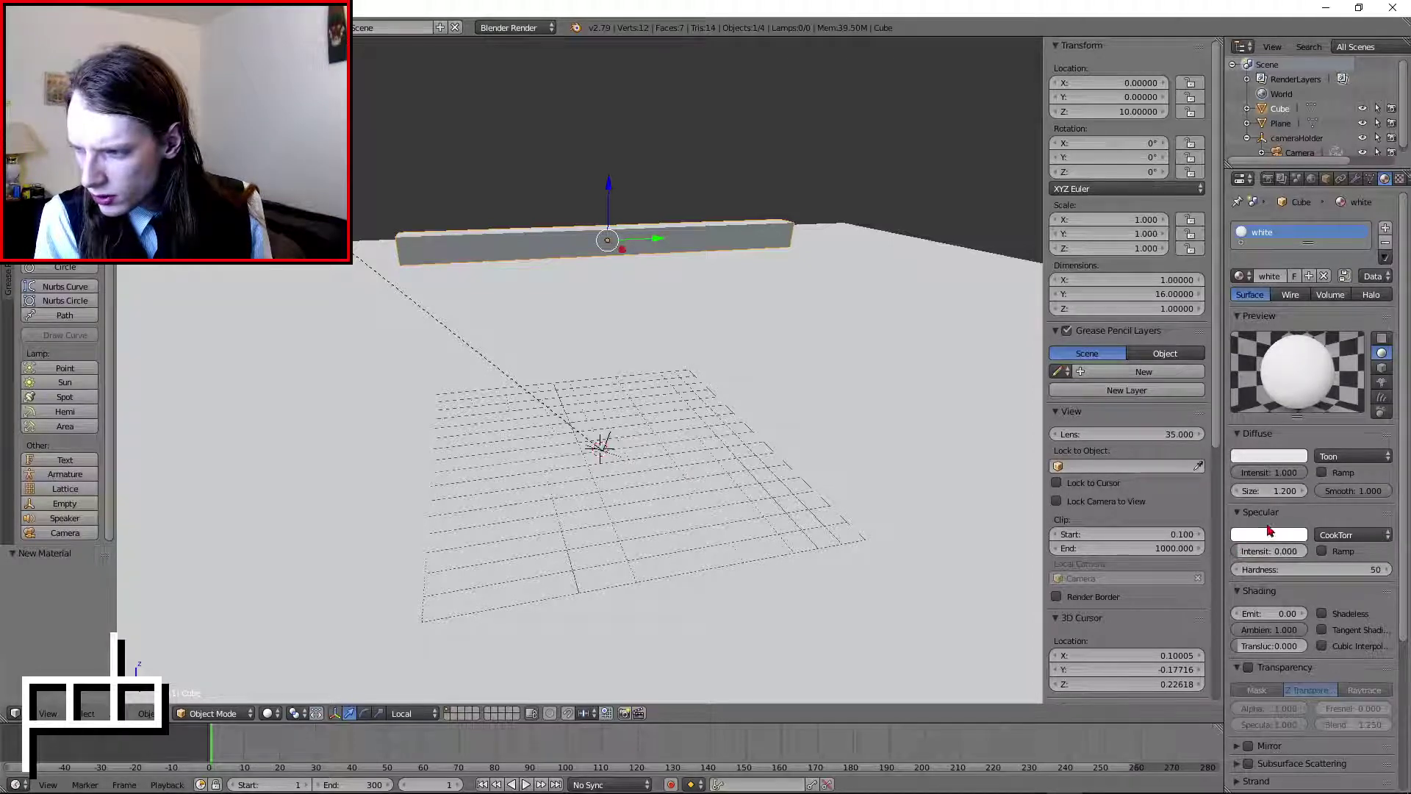
- Give the ground plane a new material named "bg" with a light blue diffuse colour of about R 0.061, G 0.389, B 0.800
right_click(640, 527)
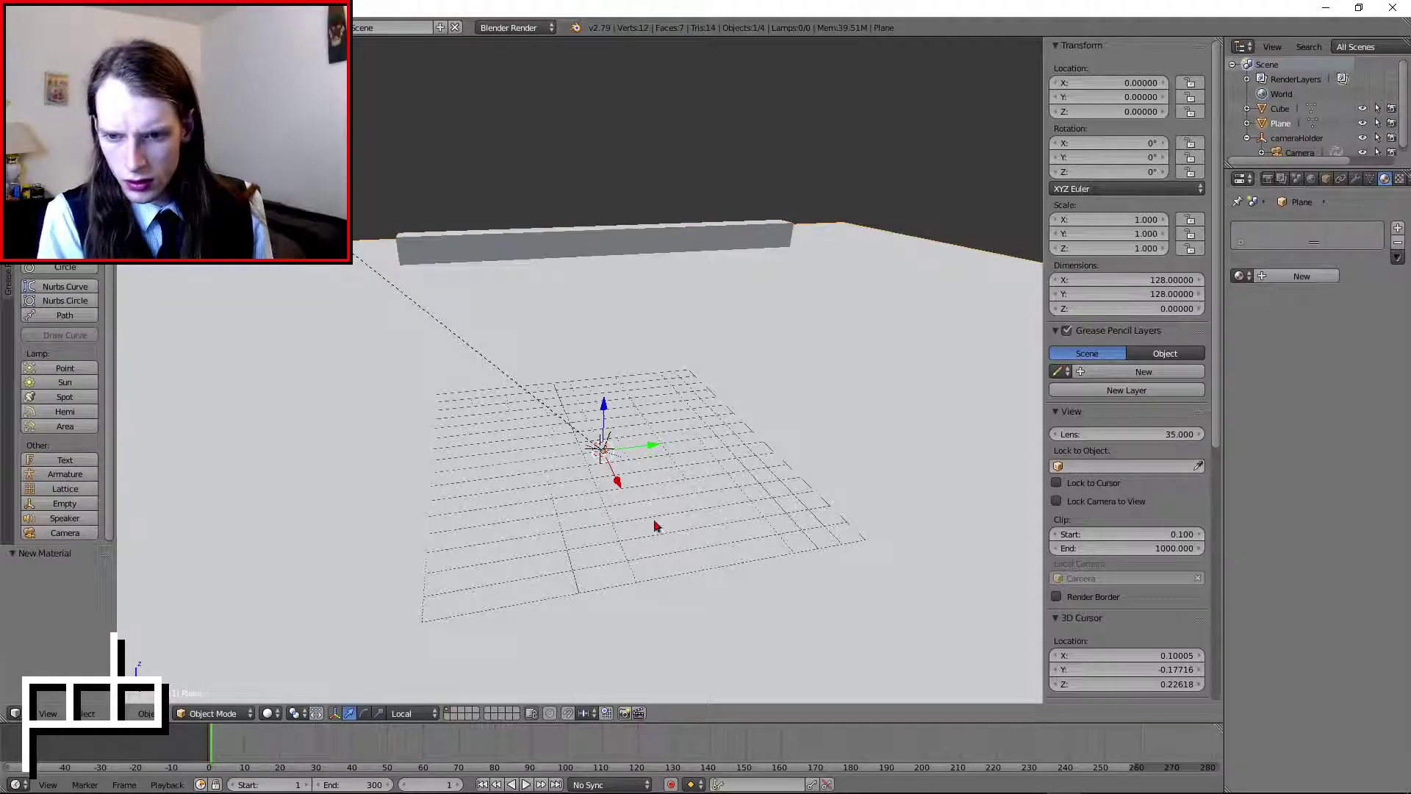
click(1272, 277)
text(bg)
key(Return)
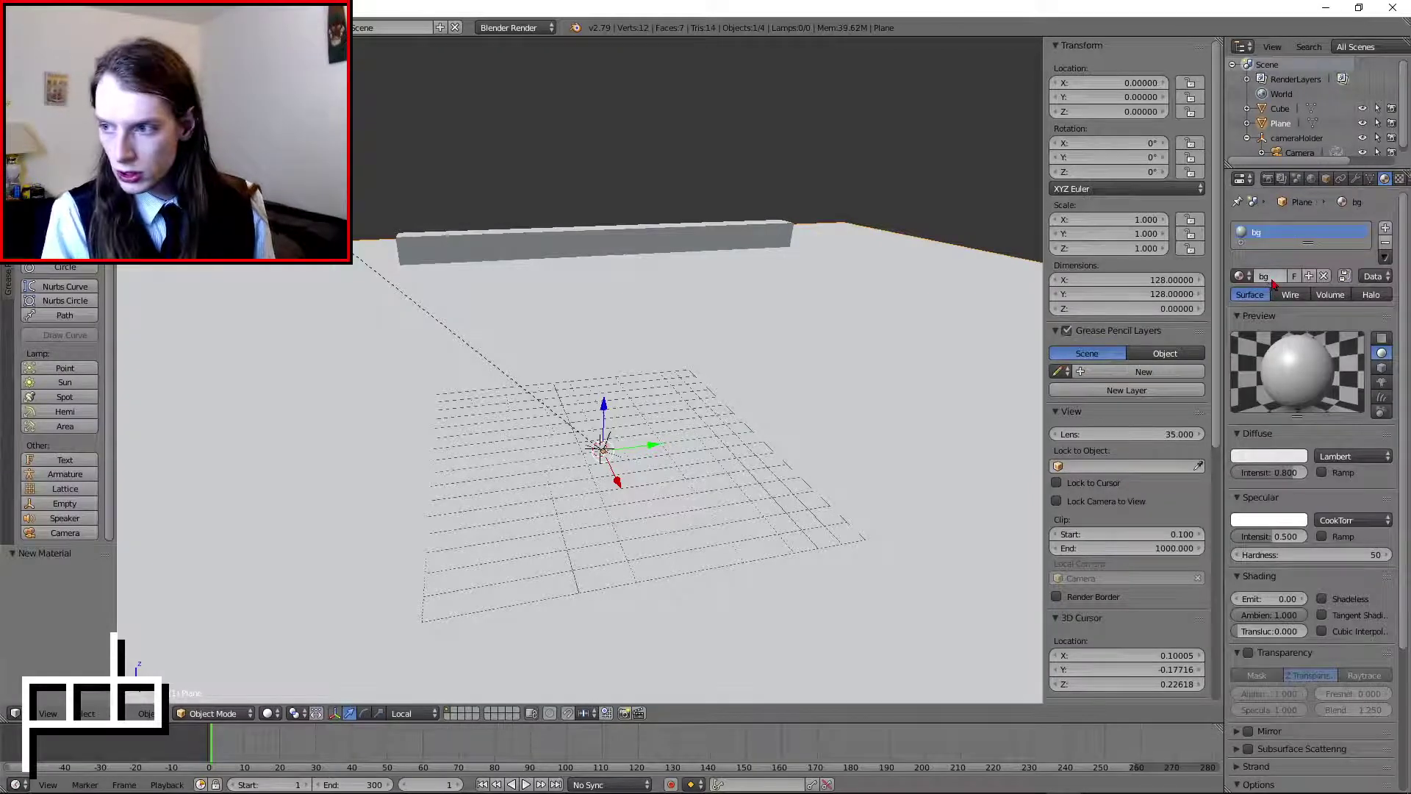
click(1291, 461)
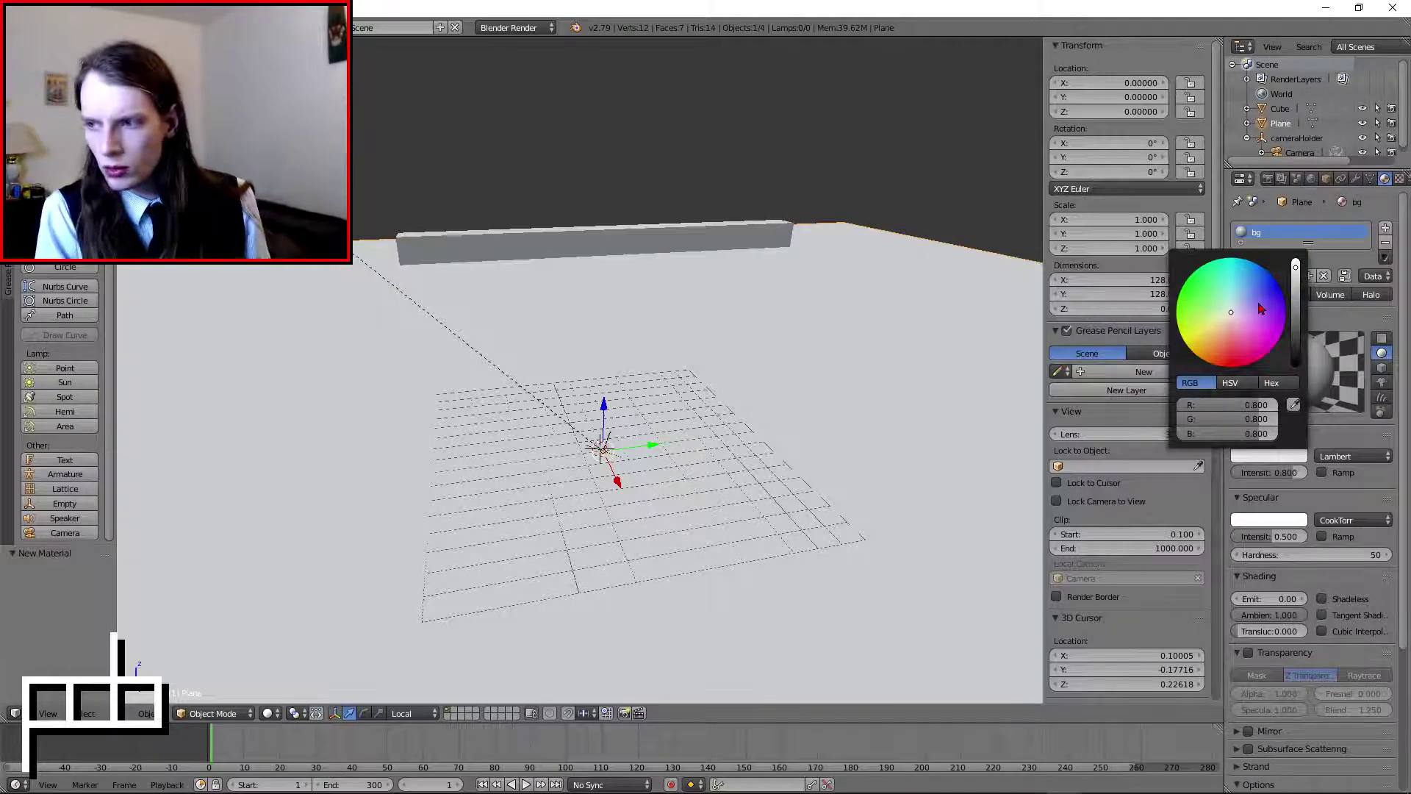
click(1245, 279)
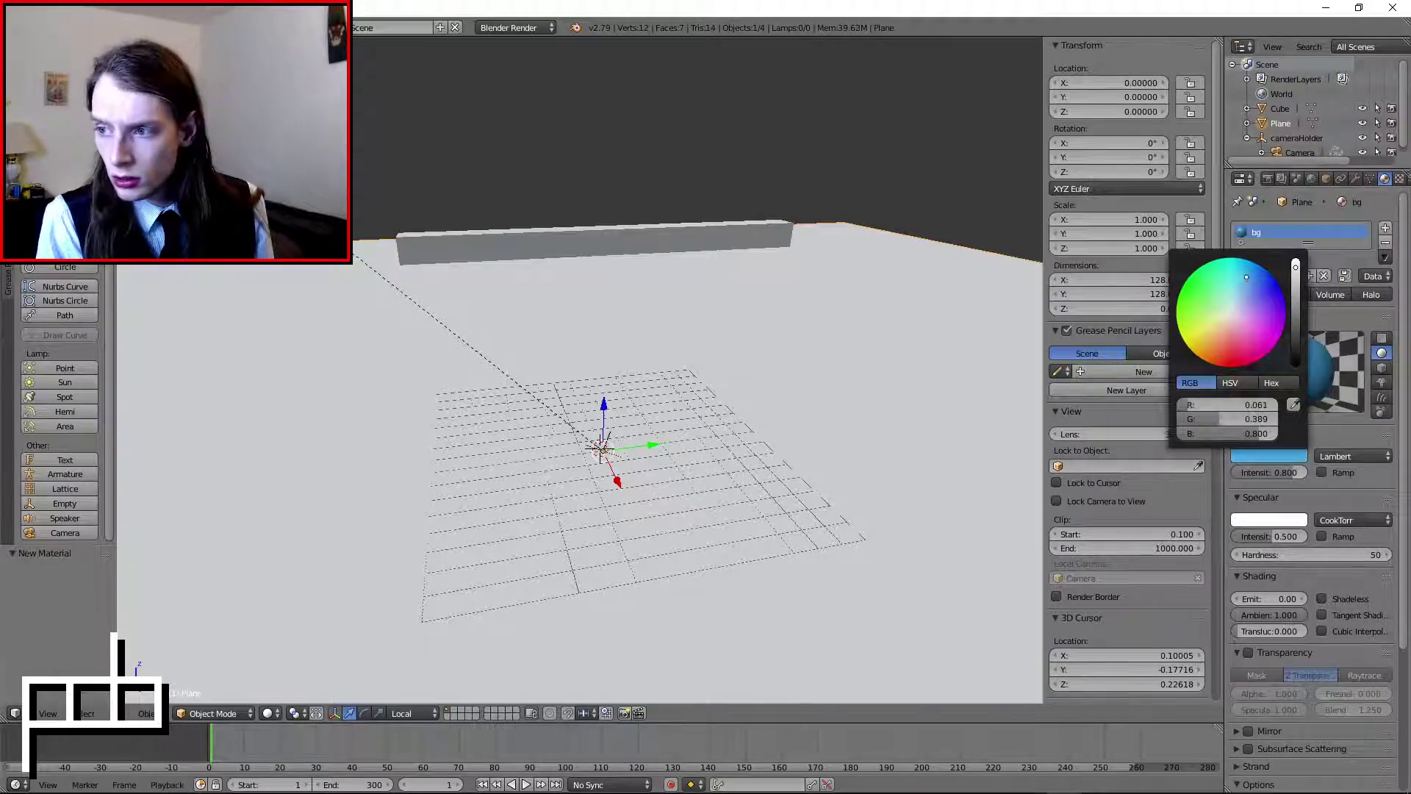
- Set the bg material's diffuse shader to Toon with intensity 1.0, size 3.14 and smooth 1.0, without a ramp, and its specular intensity to 0
click(1321, 473)
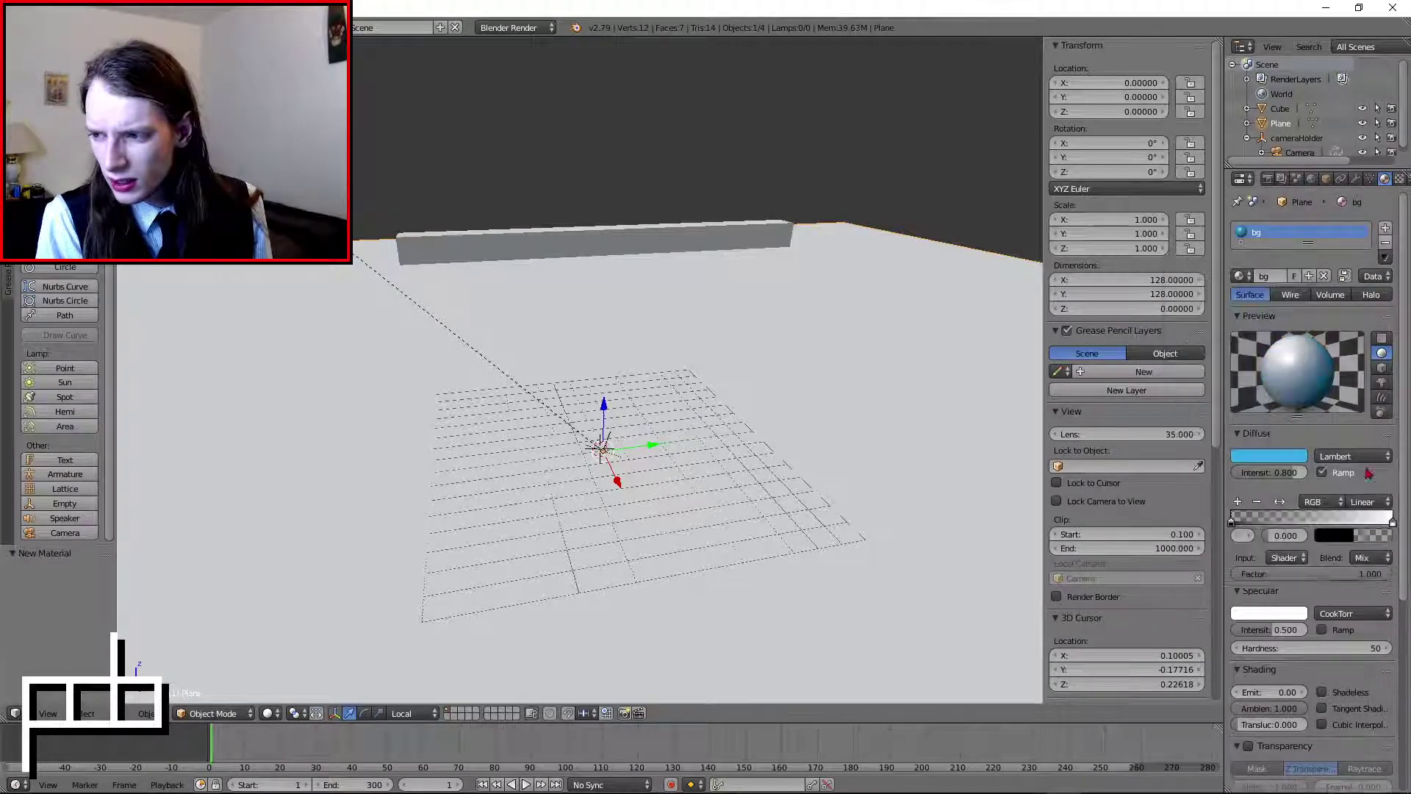
click(1352, 456)
click(1331, 487)
click(1324, 474)
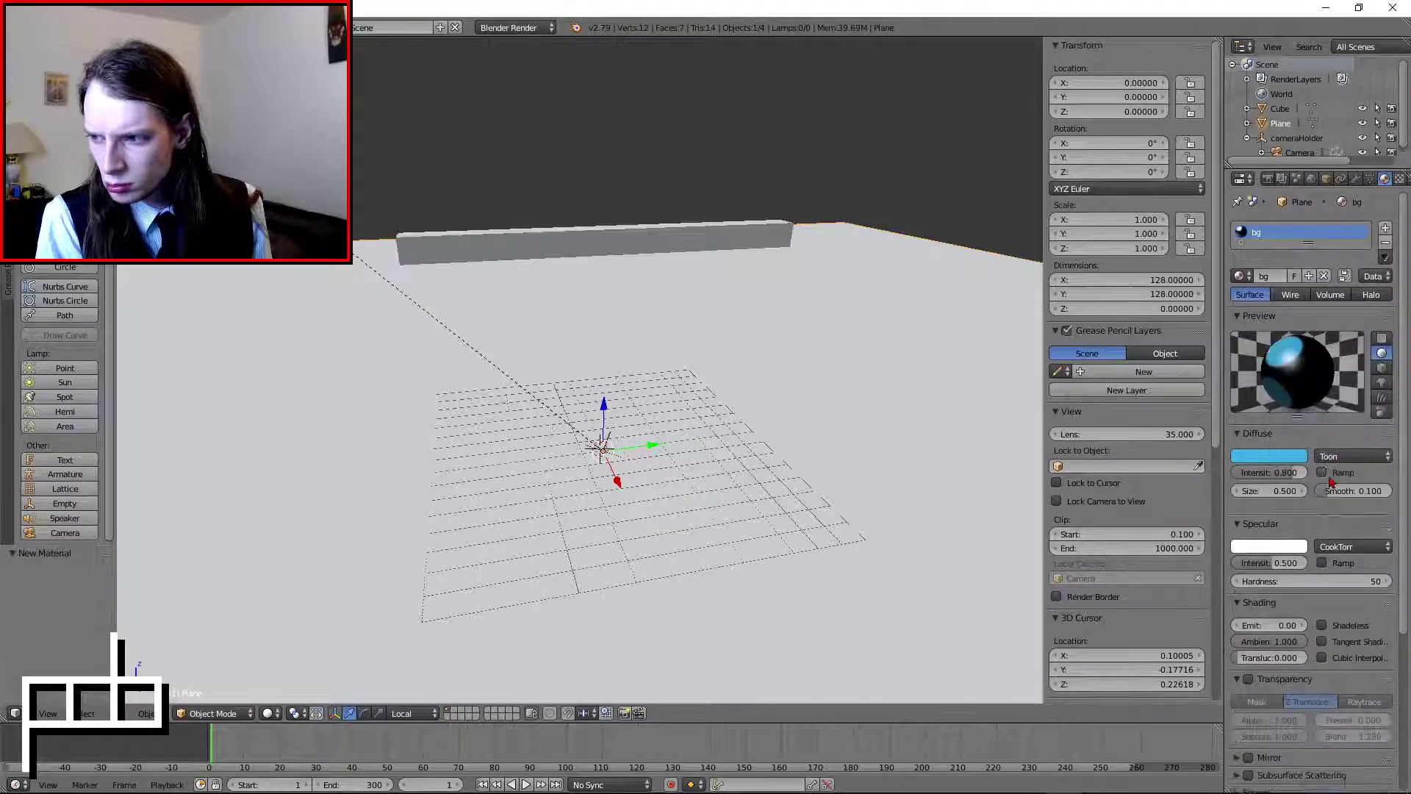
drag(1353, 491, 1391, 490)
drag(1269, 551, 1234, 550)
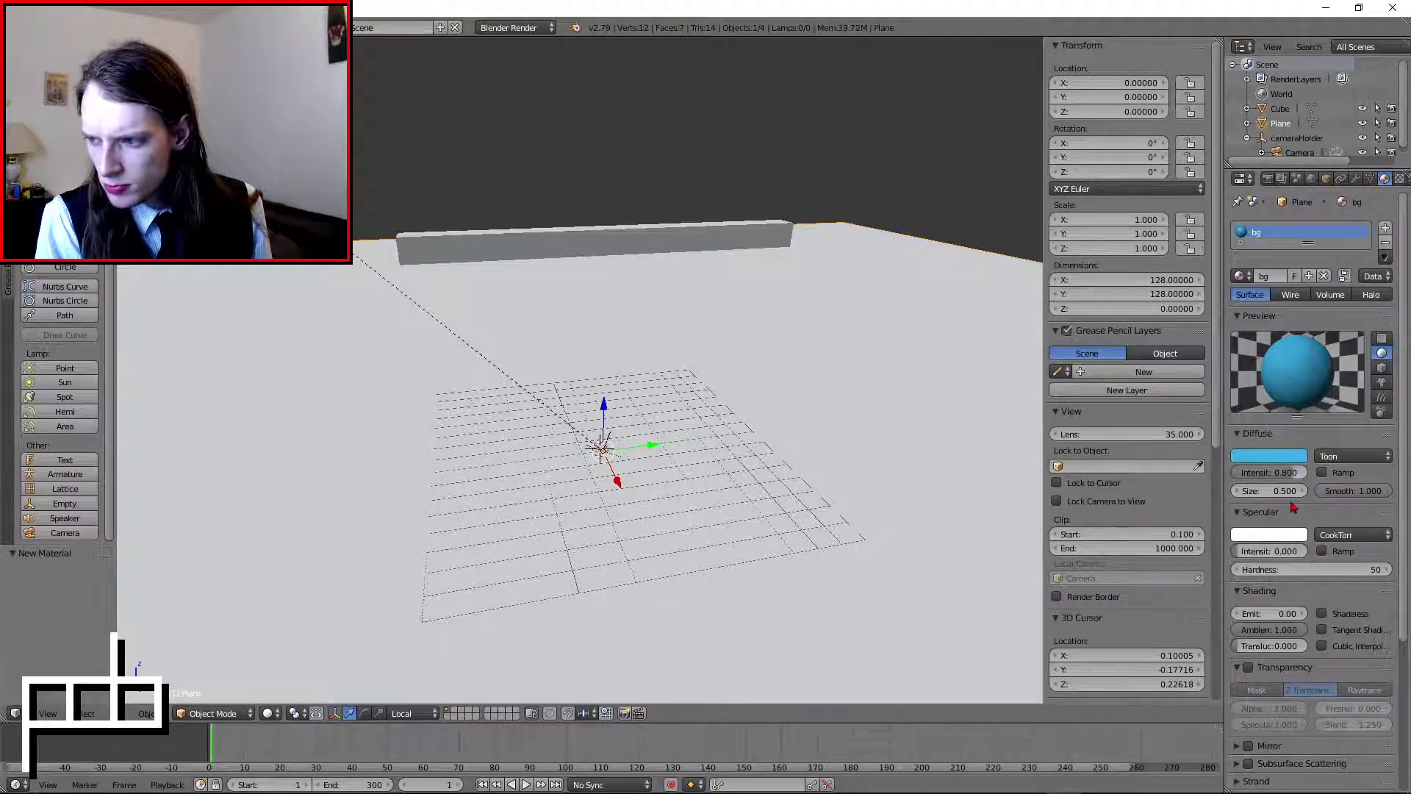
drag(1269, 473, 1316, 490)
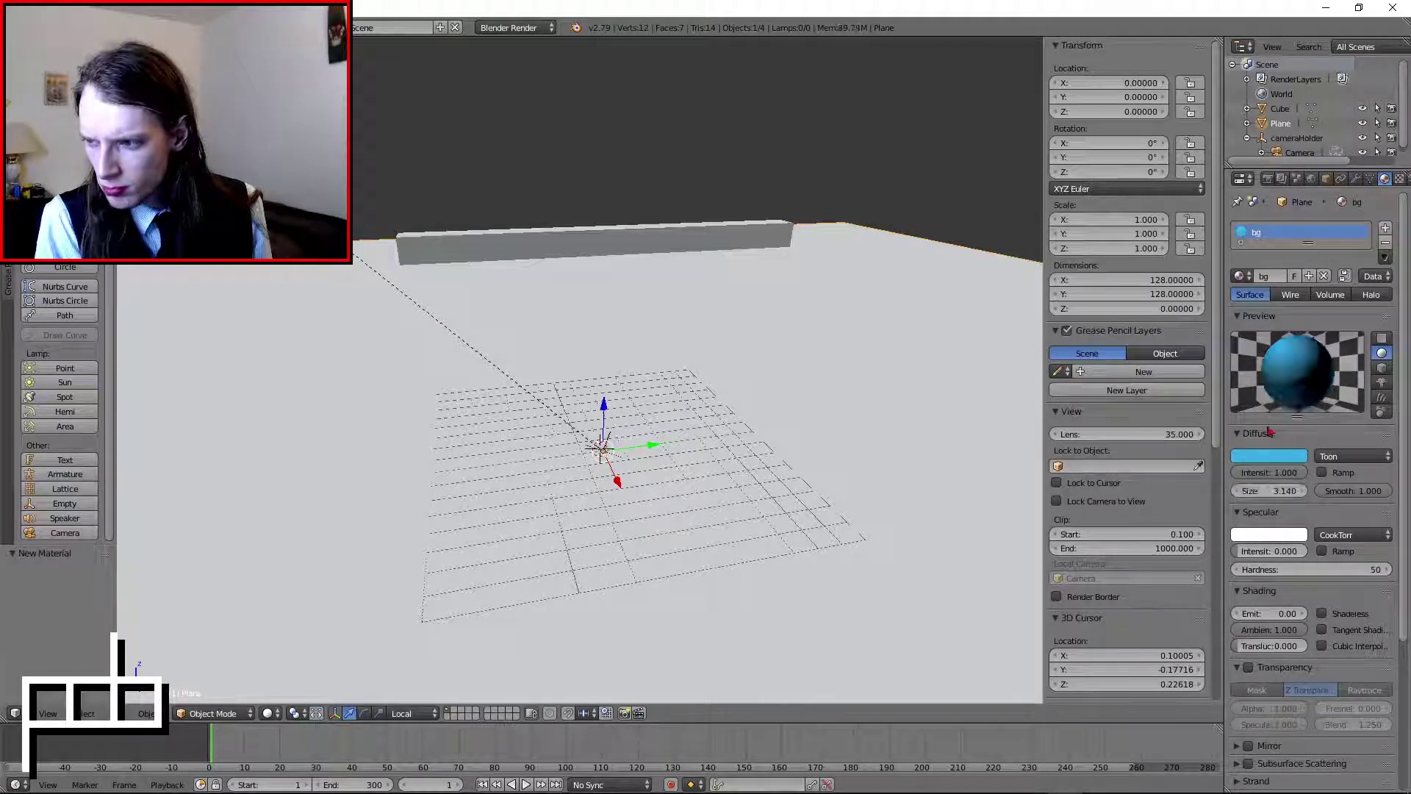
- Match the bg material's diffuse size to the bar's white material by setting it to 1.2
right_click(594, 234)
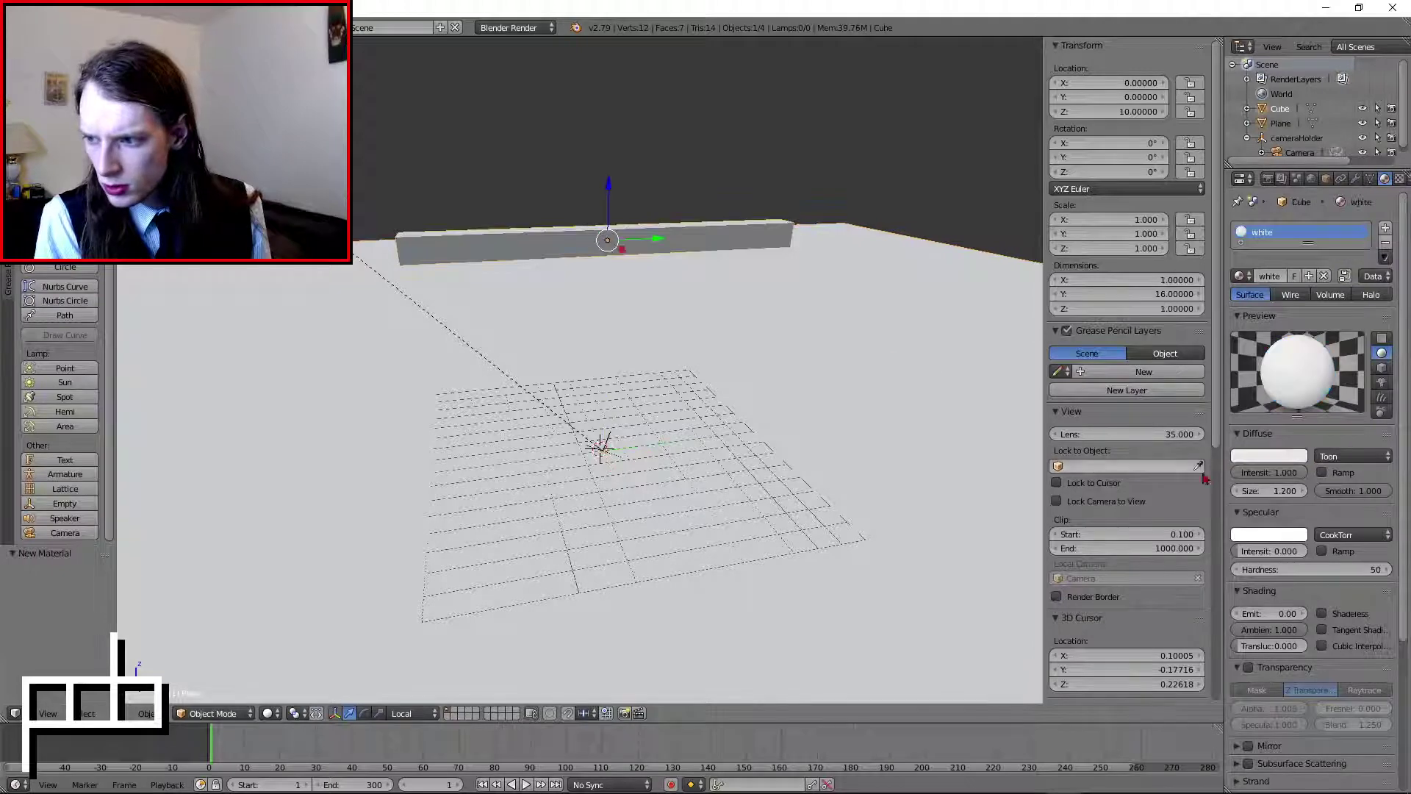
click(1275, 490)
text(1.2)
key(Return)
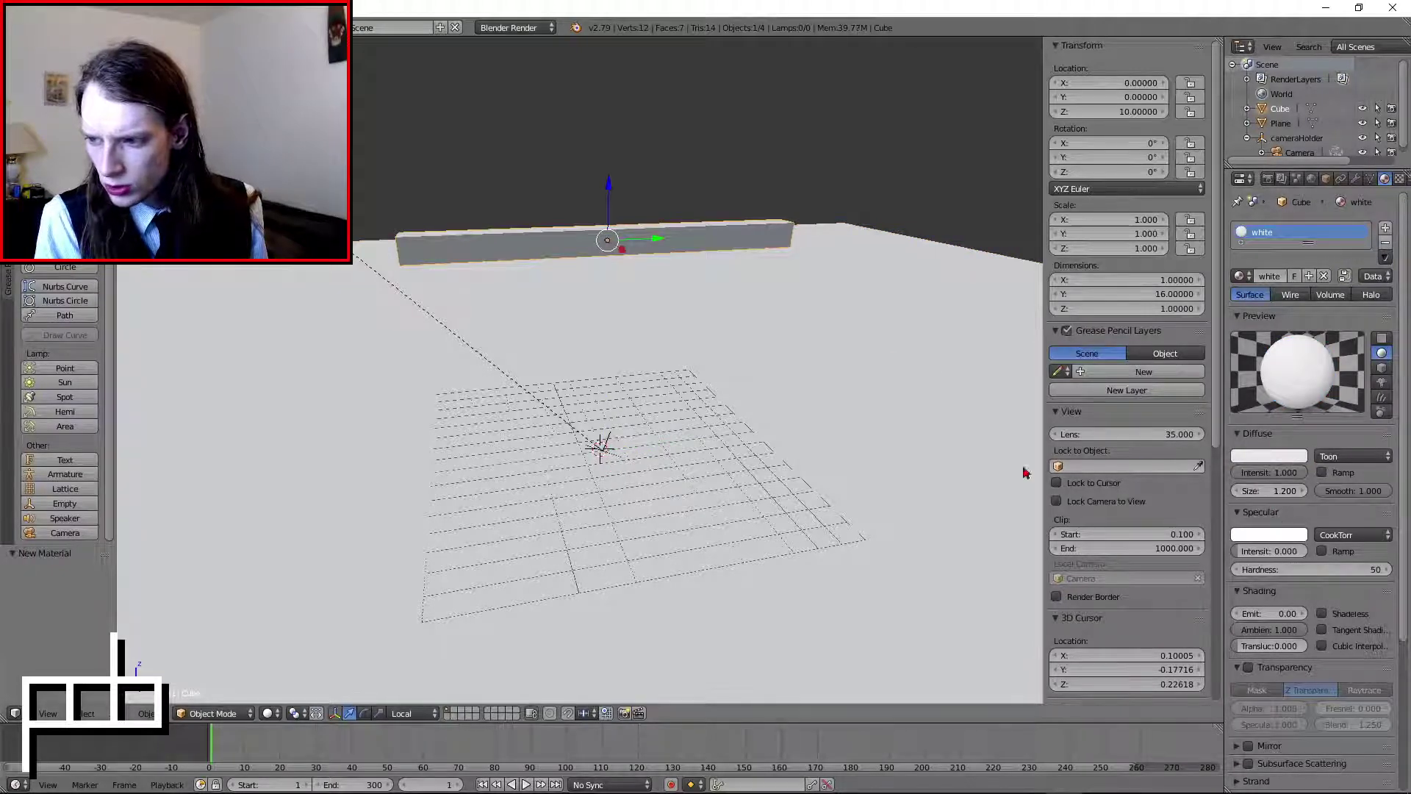
right_click(1024, 472)
key(Return)
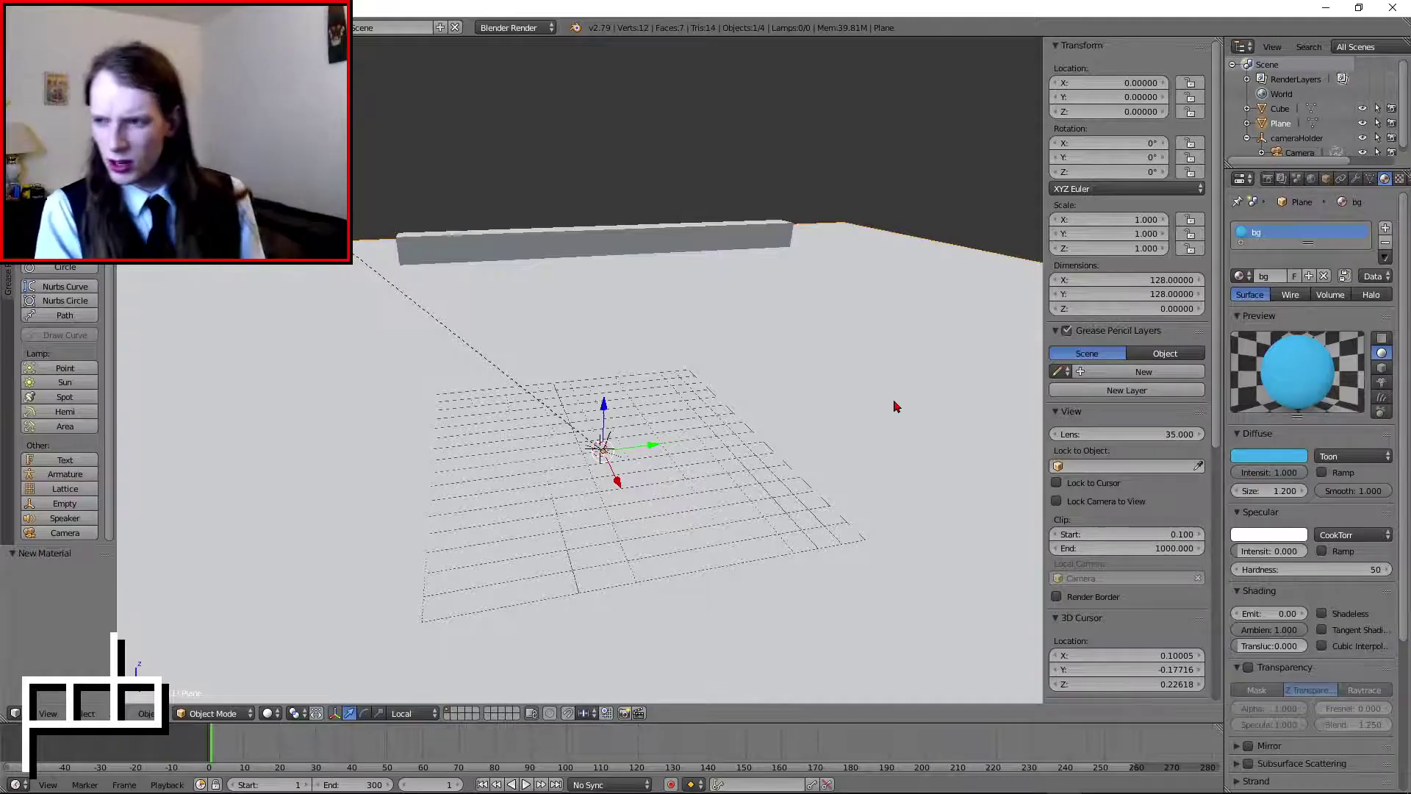
- Deselect everything and add a Sun lamp at the 3D cursor
right_click(671, 245)
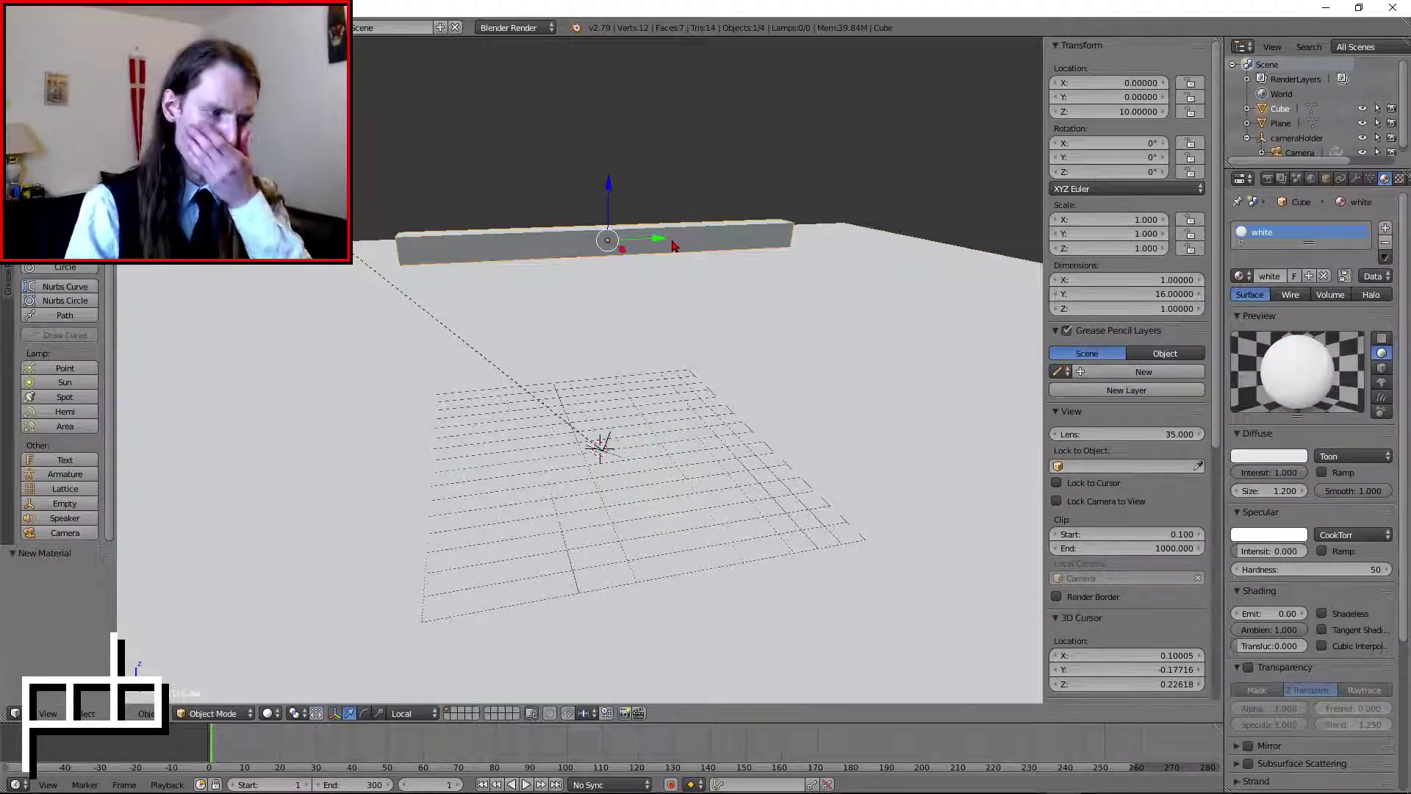
scroll(691, 243, down, 3)
key(a)
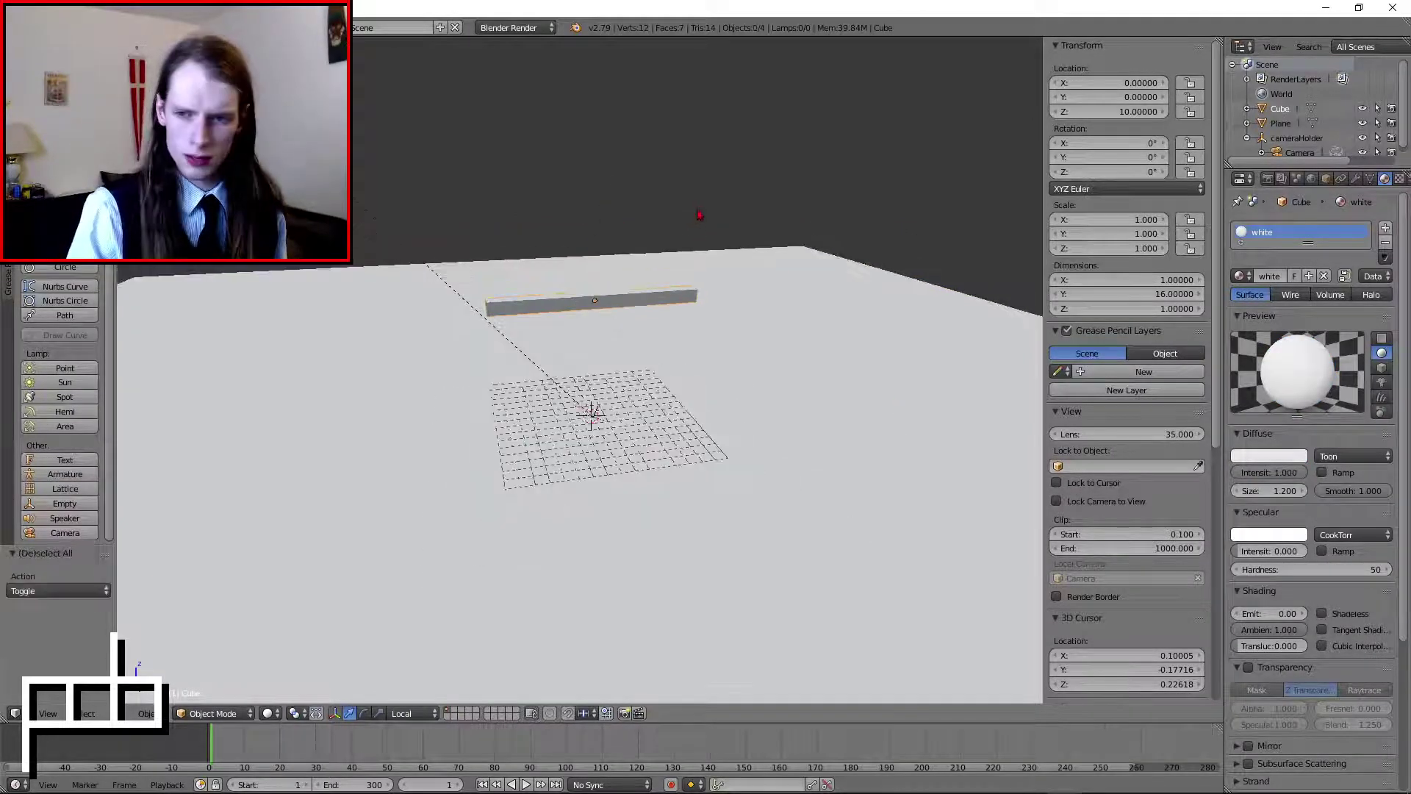
click(65, 382)
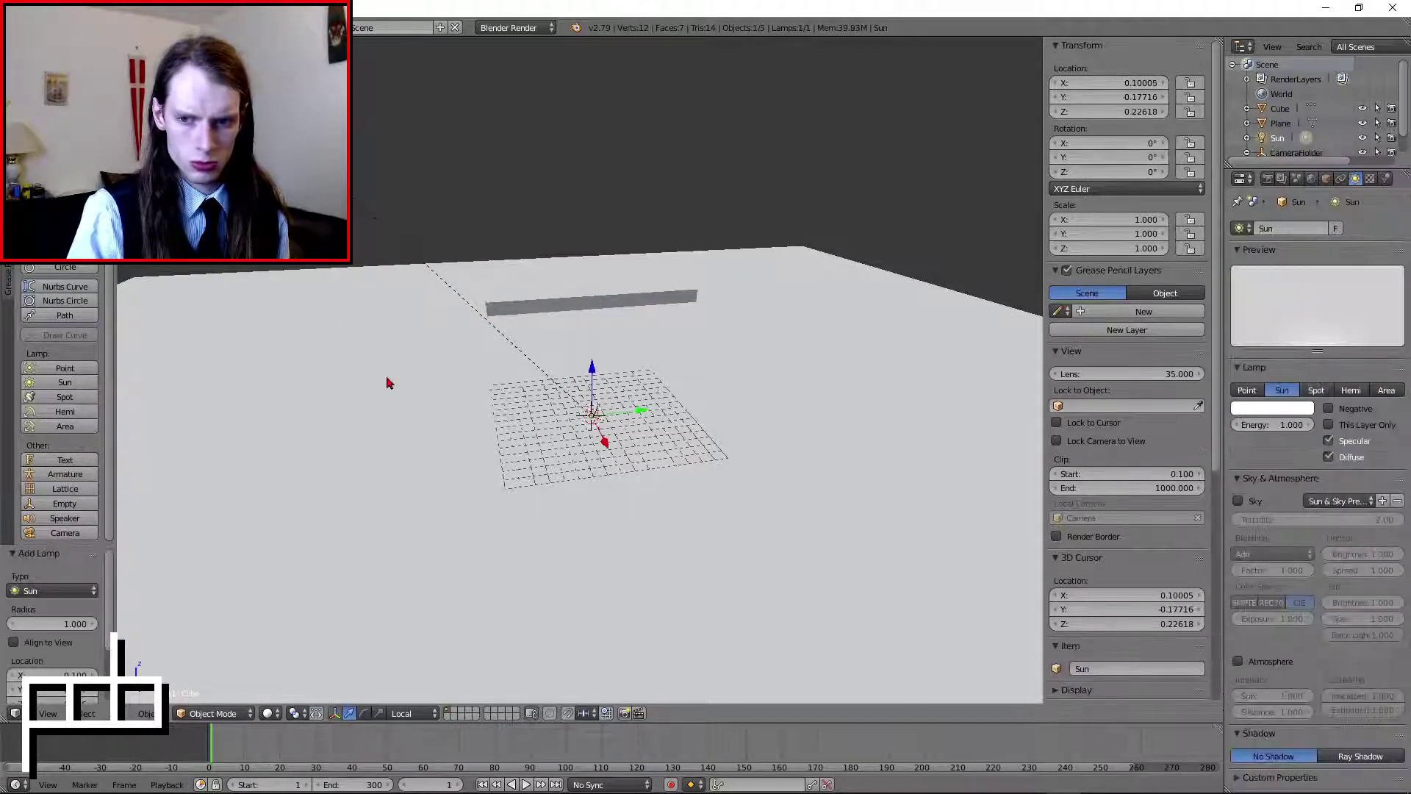
- Move the Sun lamp above and away from the bar to about X 11.64, Y -17.19, Z 18.07
drag(596, 376, 346, 190)
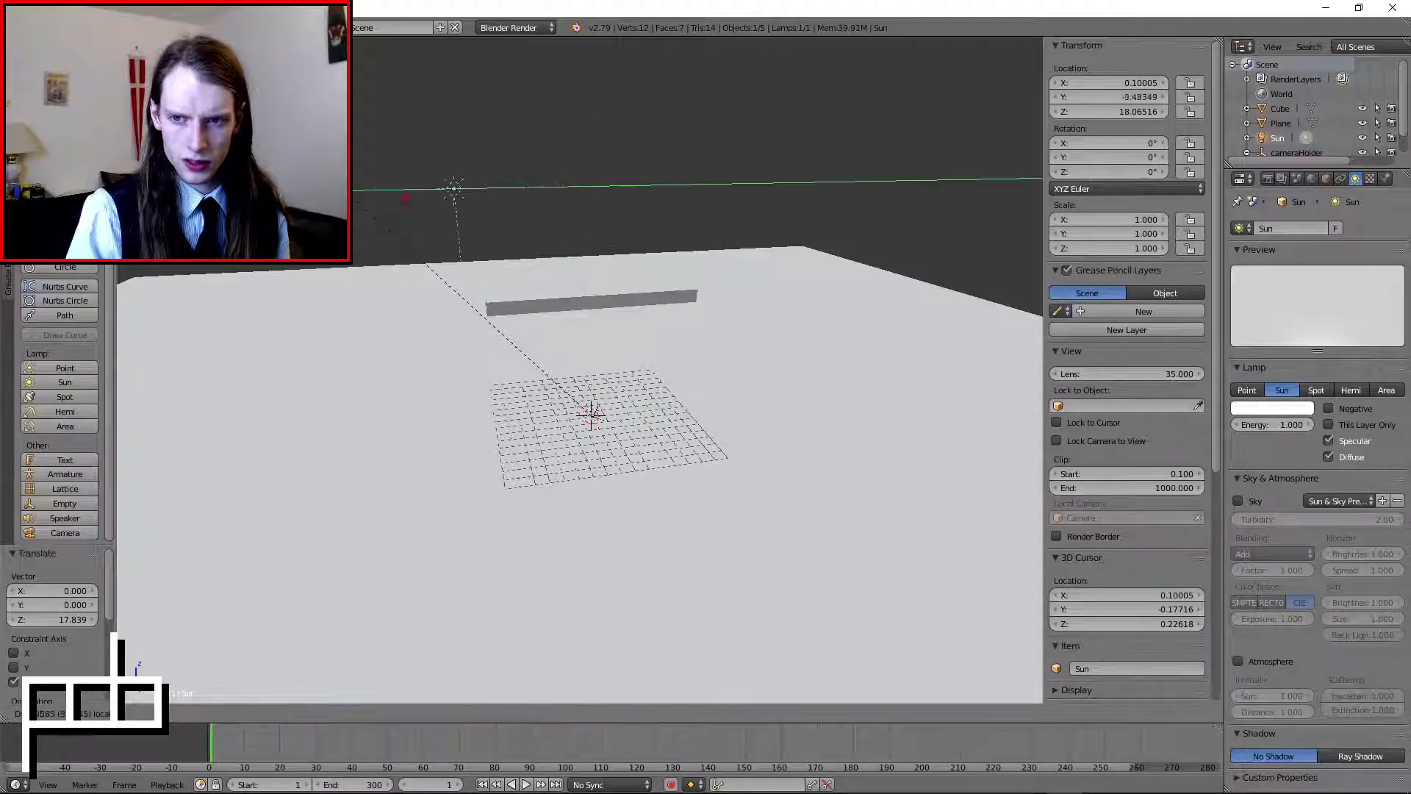
middle_drag(346, 190, 562, 215)
drag(526, 247, 828, 271)
middle_drag(828, 271, 662, 273)
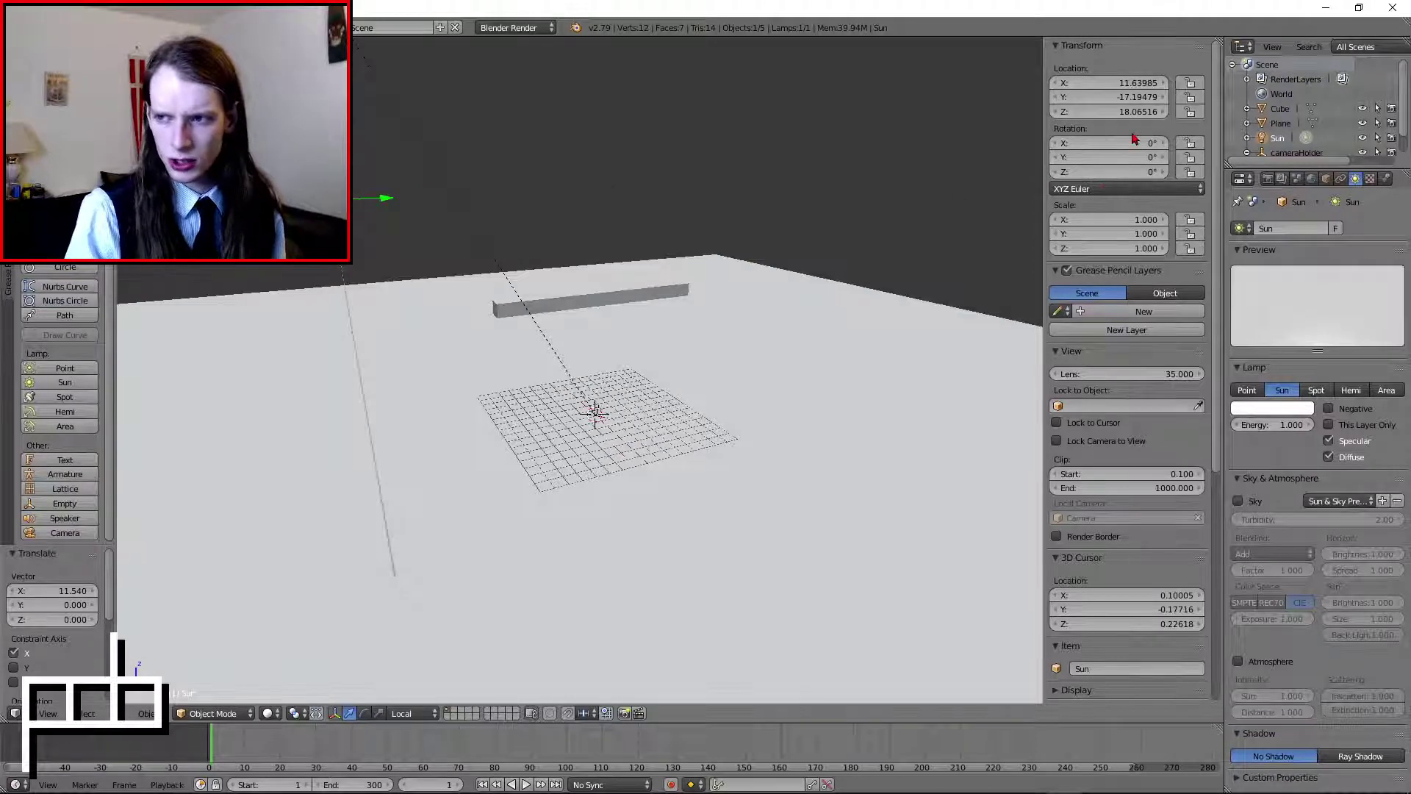
- Rotate the Sun lamp about 28.9° on X and 33.4° on Z, and check its aim through the camera view
drag(1135, 139, 1103, 140)
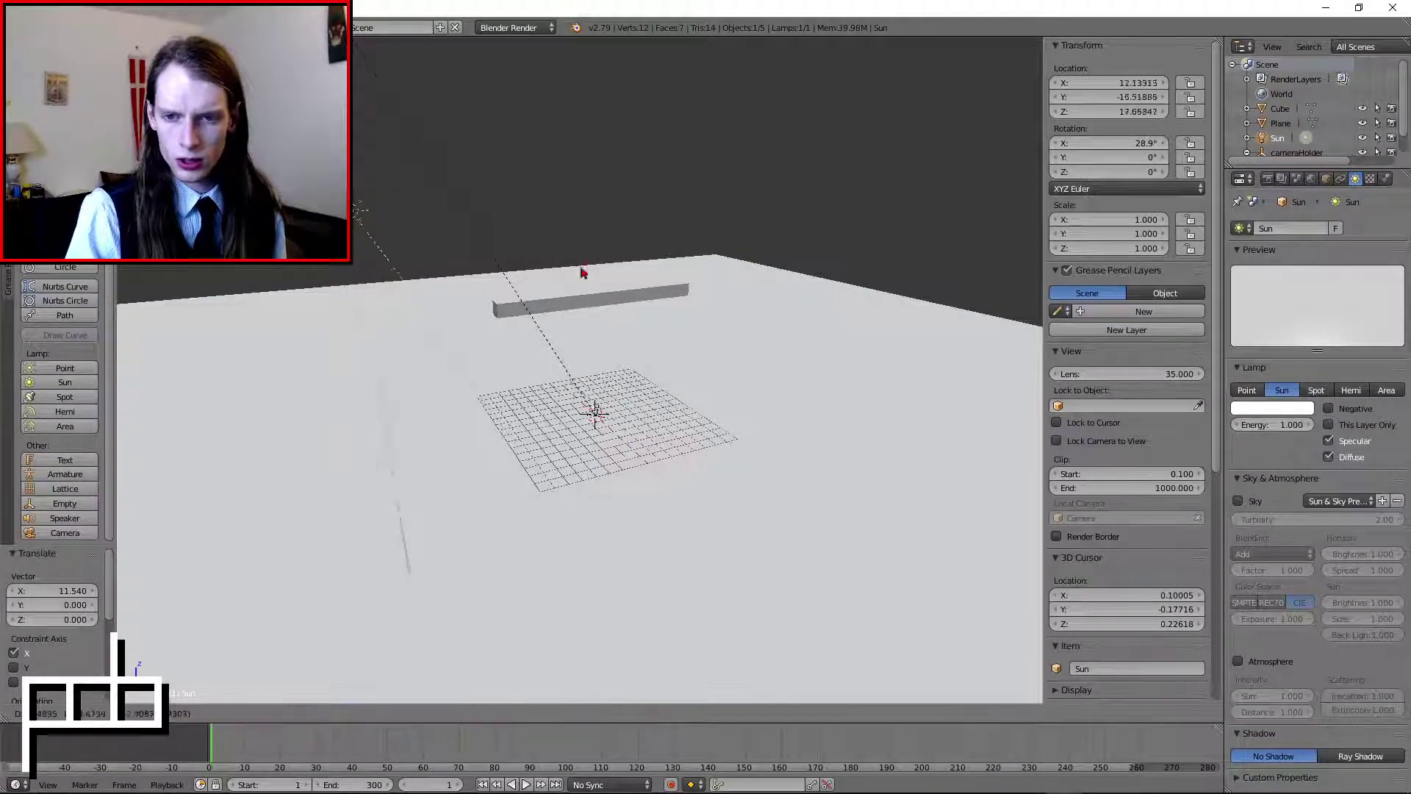
middle_drag(693, 346, 644, 339)
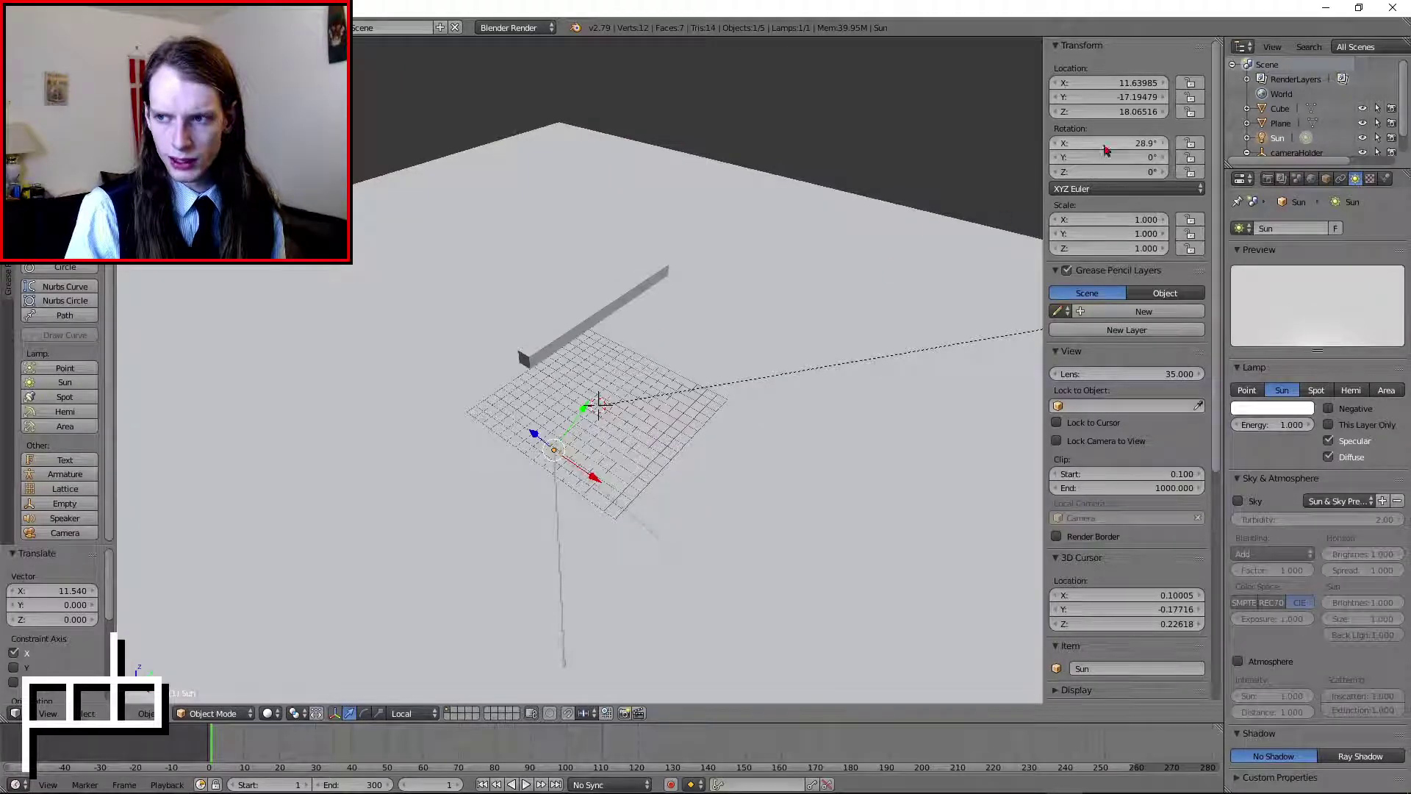
drag(1110, 157, 1147, 175)
key(ctrl+z)
key(KP_0)
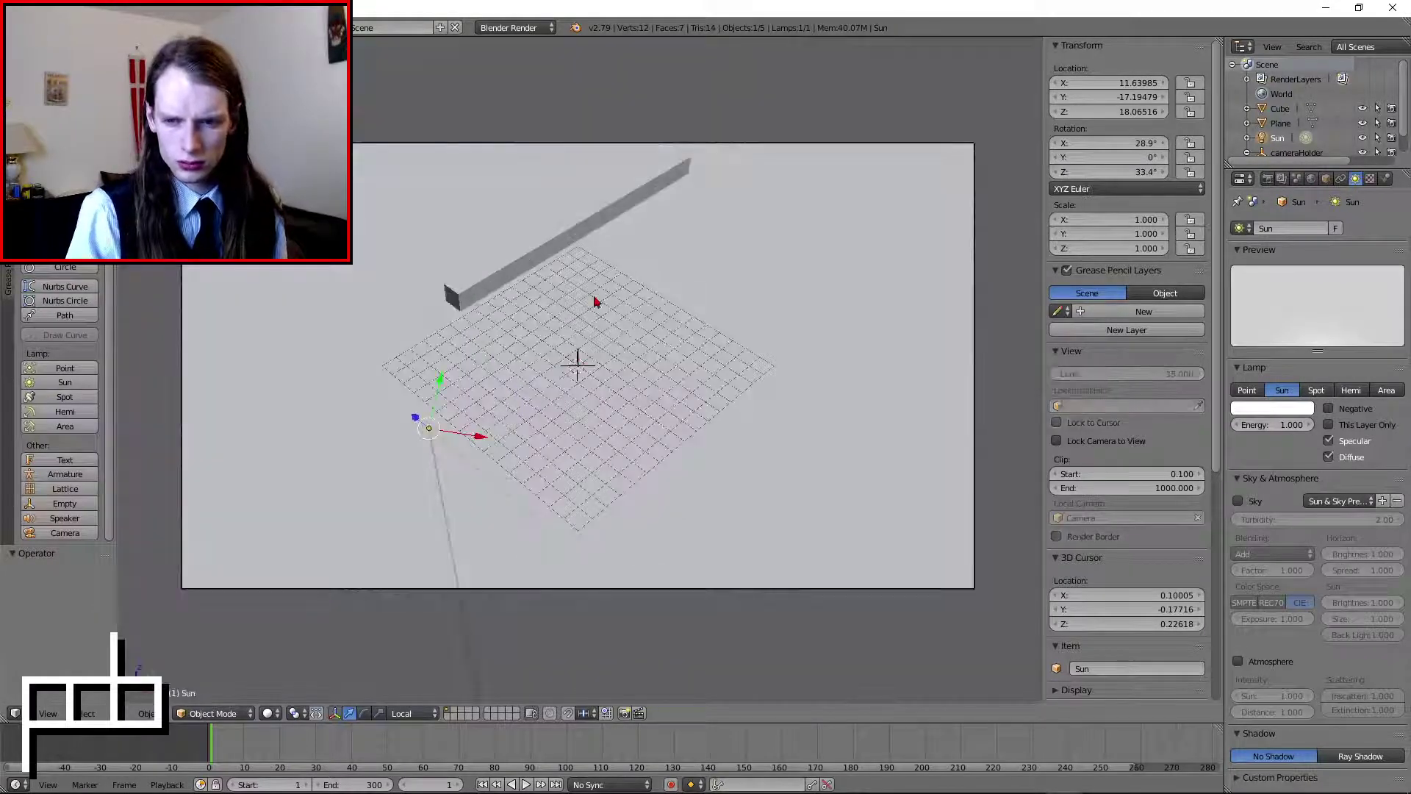
mouse_move(643, 285)
shift+middle_down()
mouse_move(629, 302)
mouse_move(643, 312)
shift+middle_up()
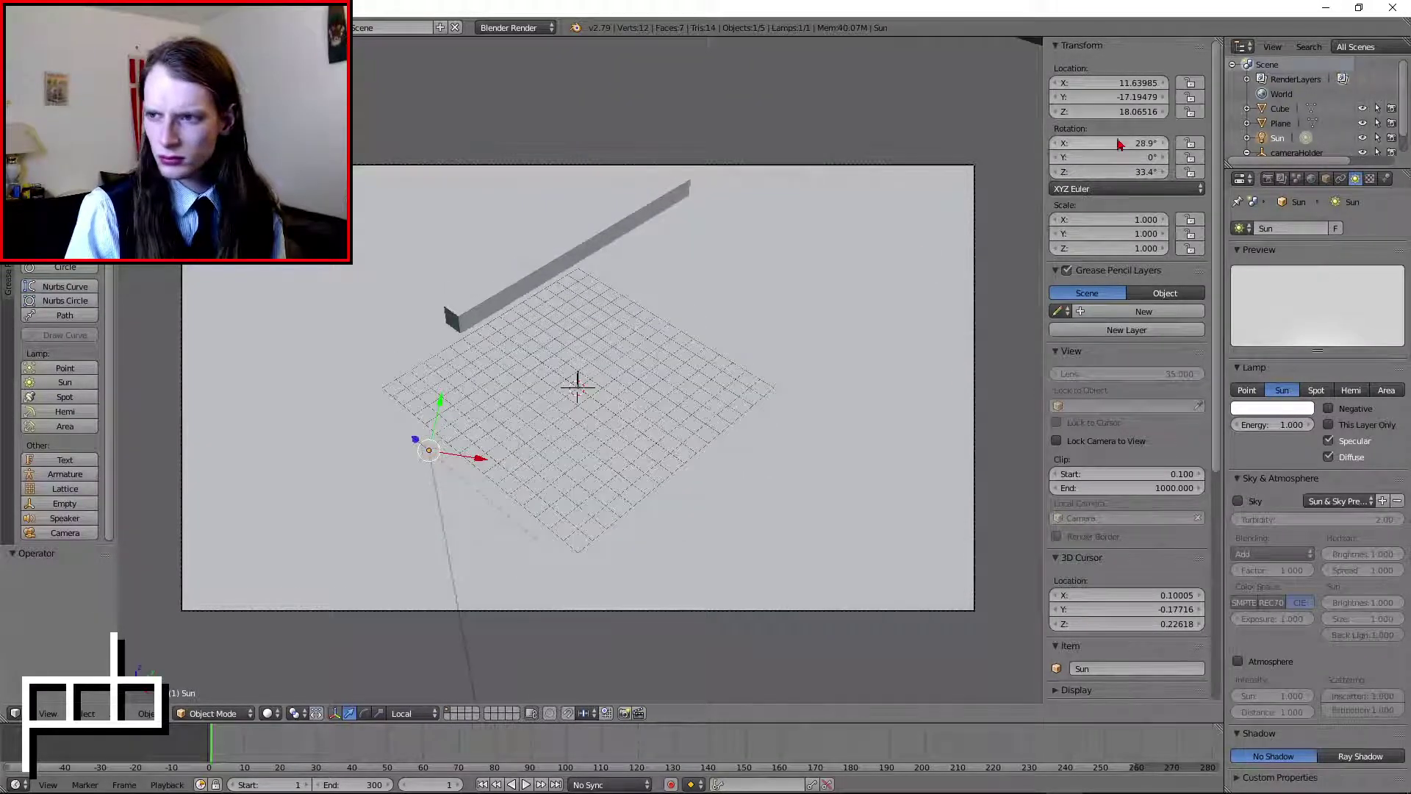
- Set the Sun lamp's rotation to 45° on X and 22.5° on Z
click(1119, 142)
text(22.5)
key(Tab)
key(Tab)
text(2)
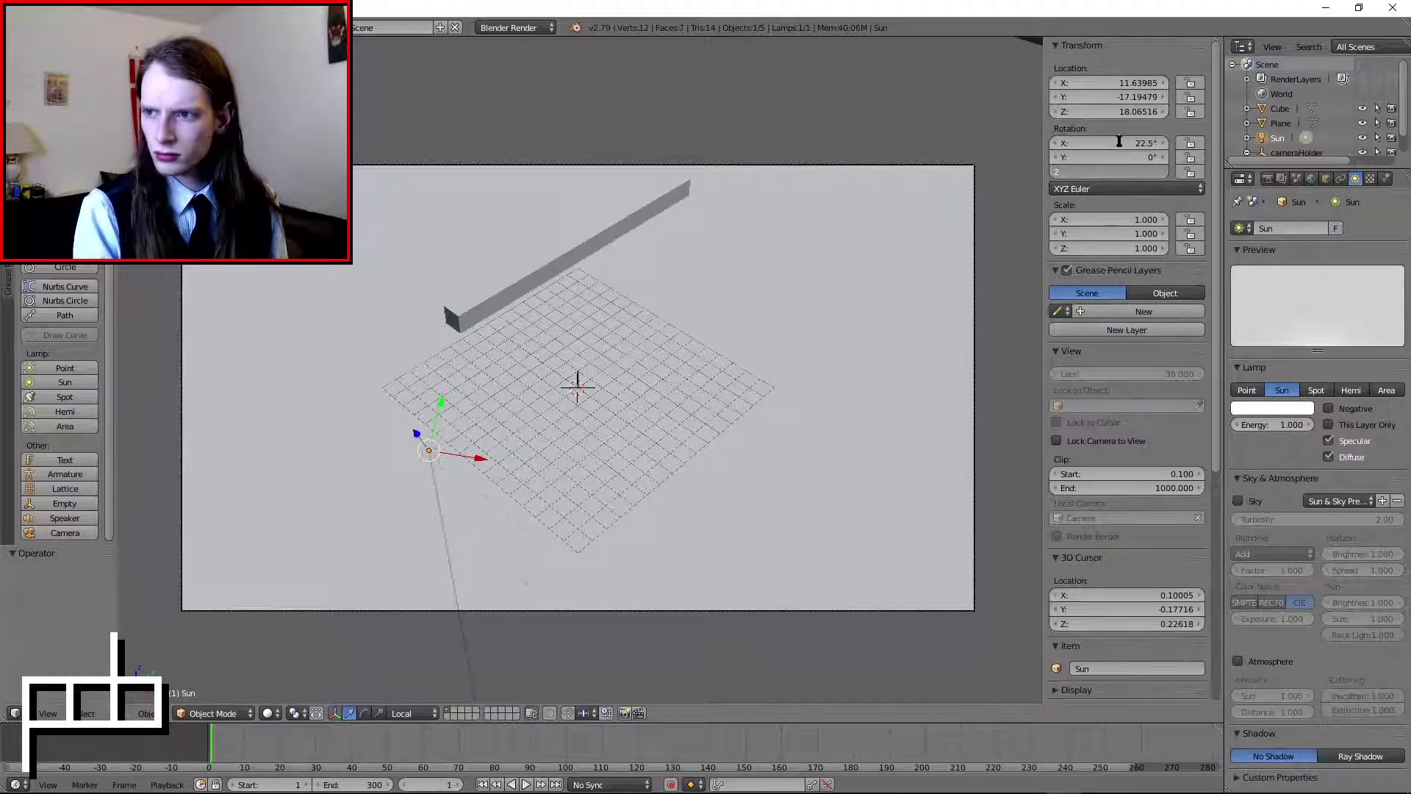
text(2.5)
key(Return)
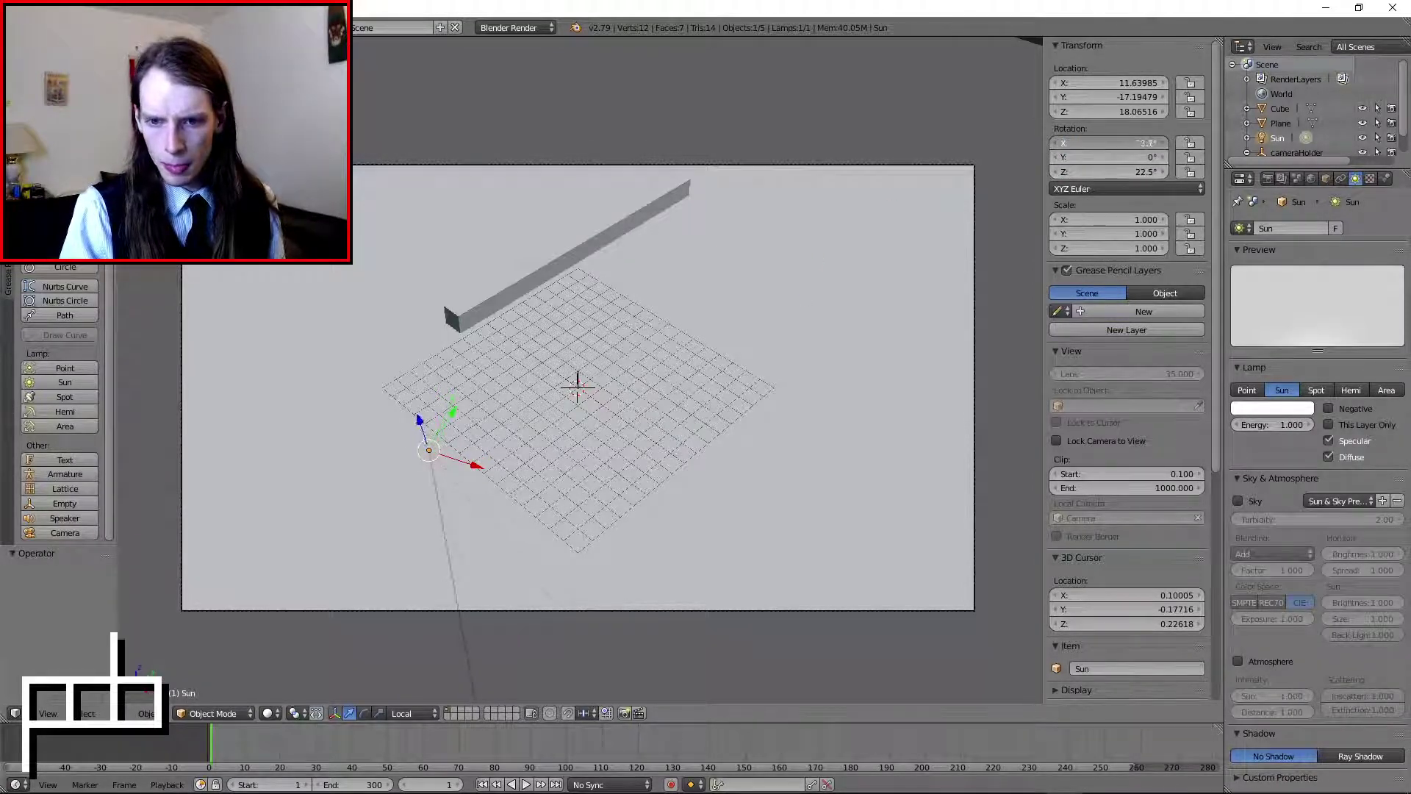
drag(1110, 143, 1144, 143)
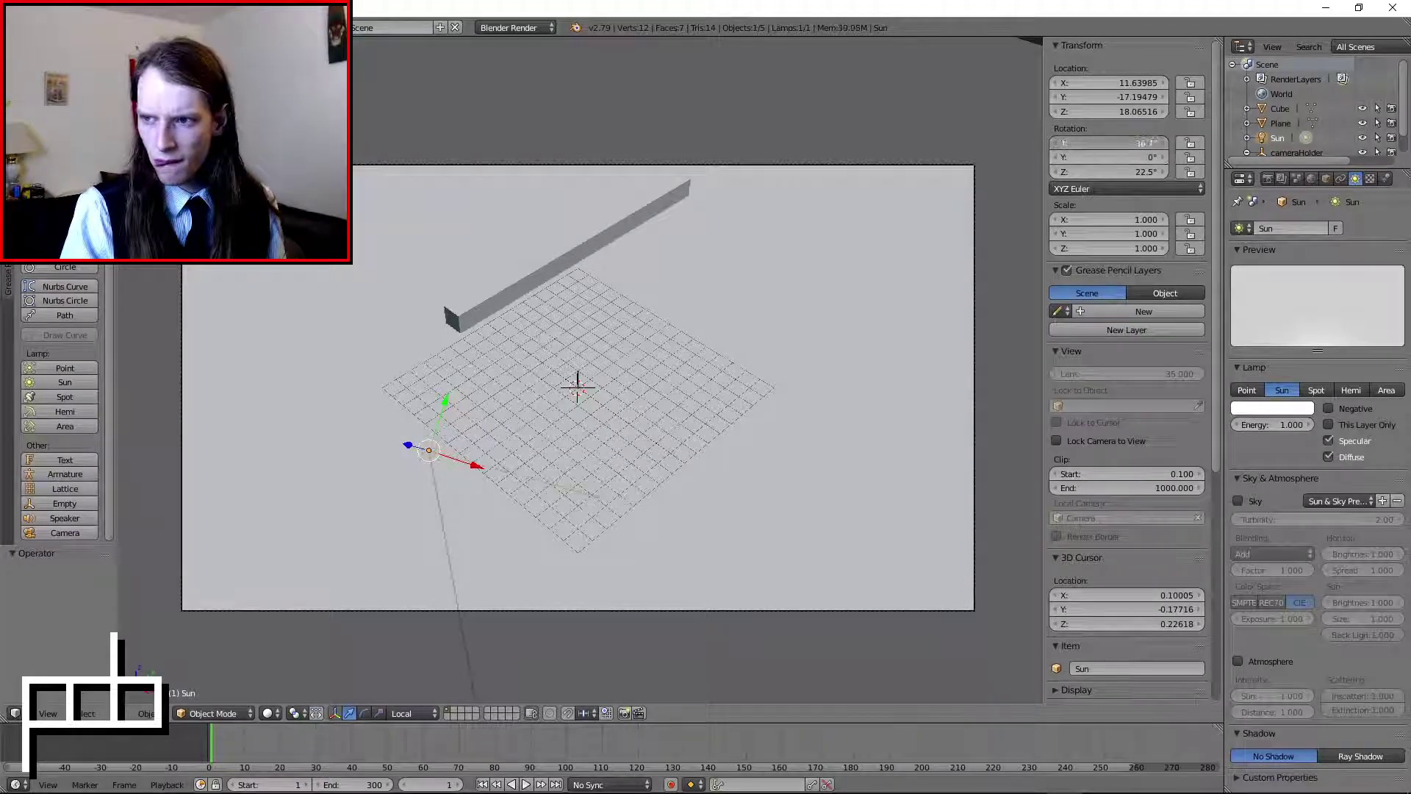
key(Return)
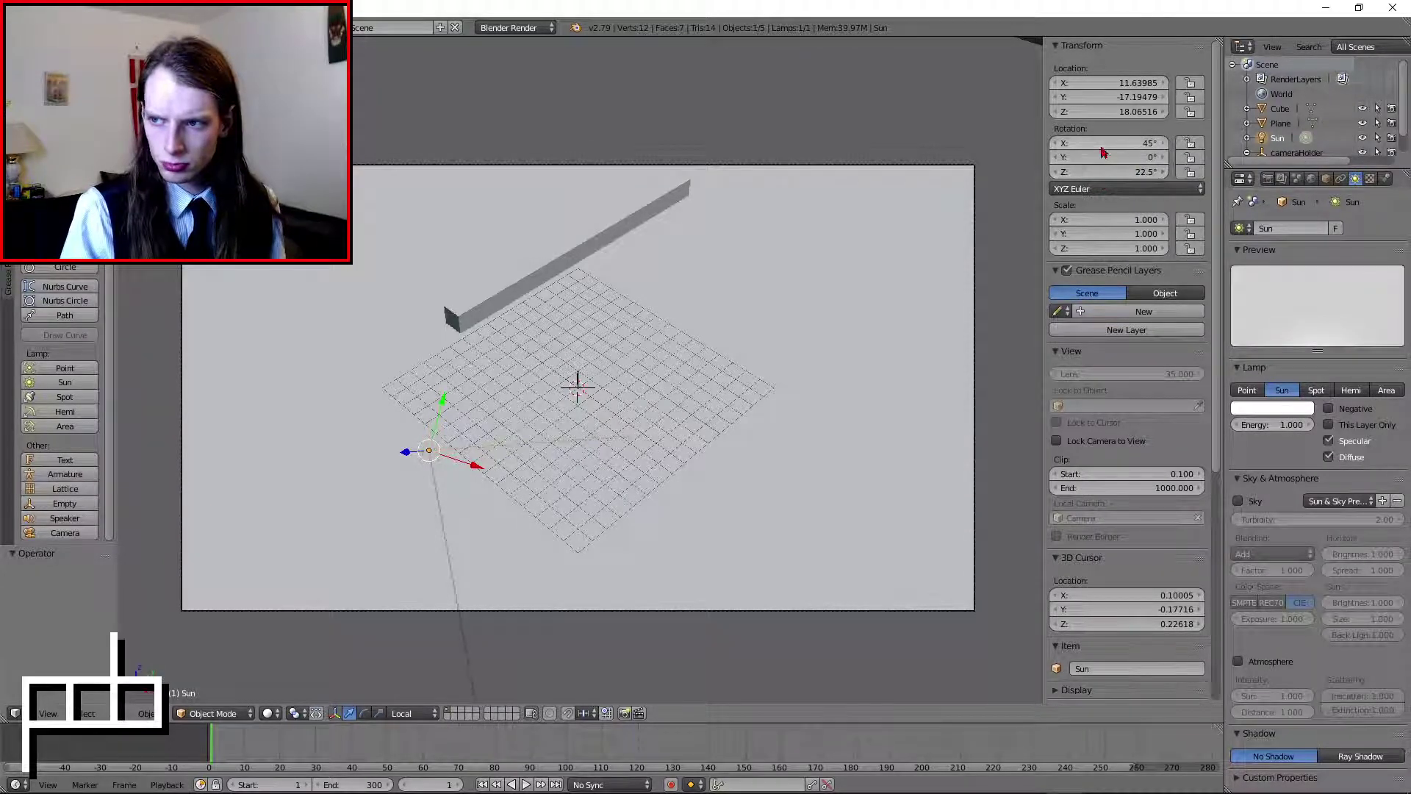
- Select the white bar and preview the scene up close in Rendered shading, returning the viewport to Solid shading
middle_drag(744, 354, 668, 385)
key(a)
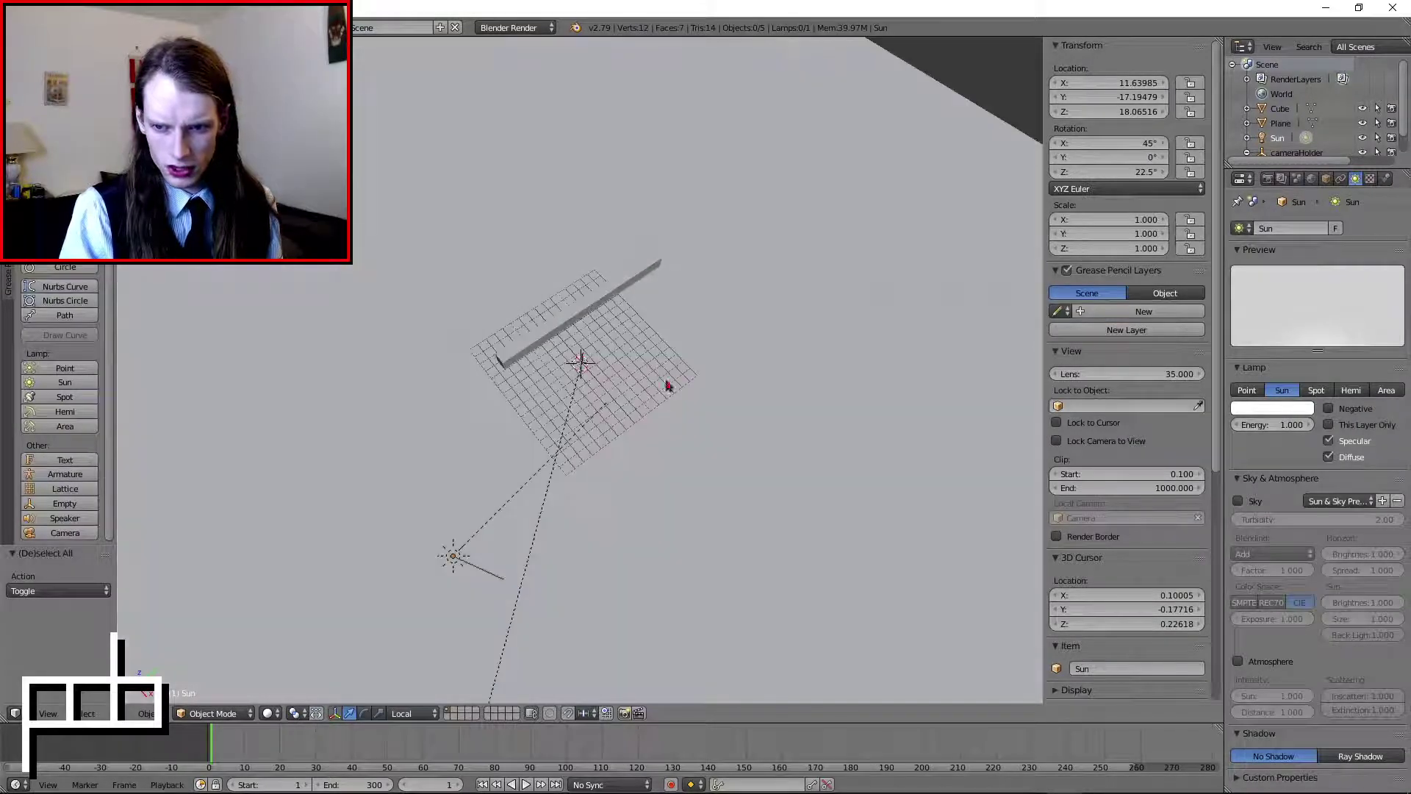
right_click(612, 292)
middle_drag(612, 292, 634, 272)
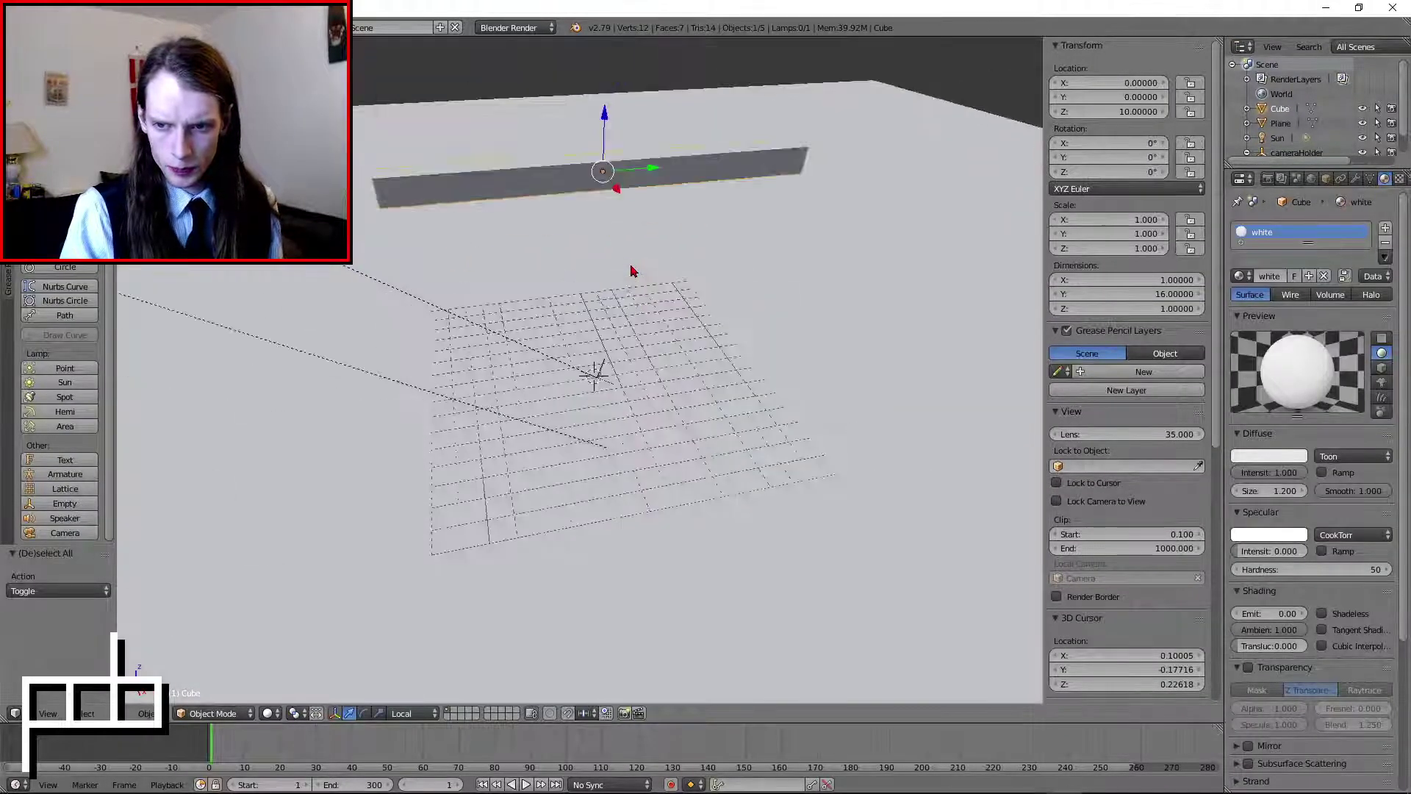
click(269, 713)
click(299, 615)
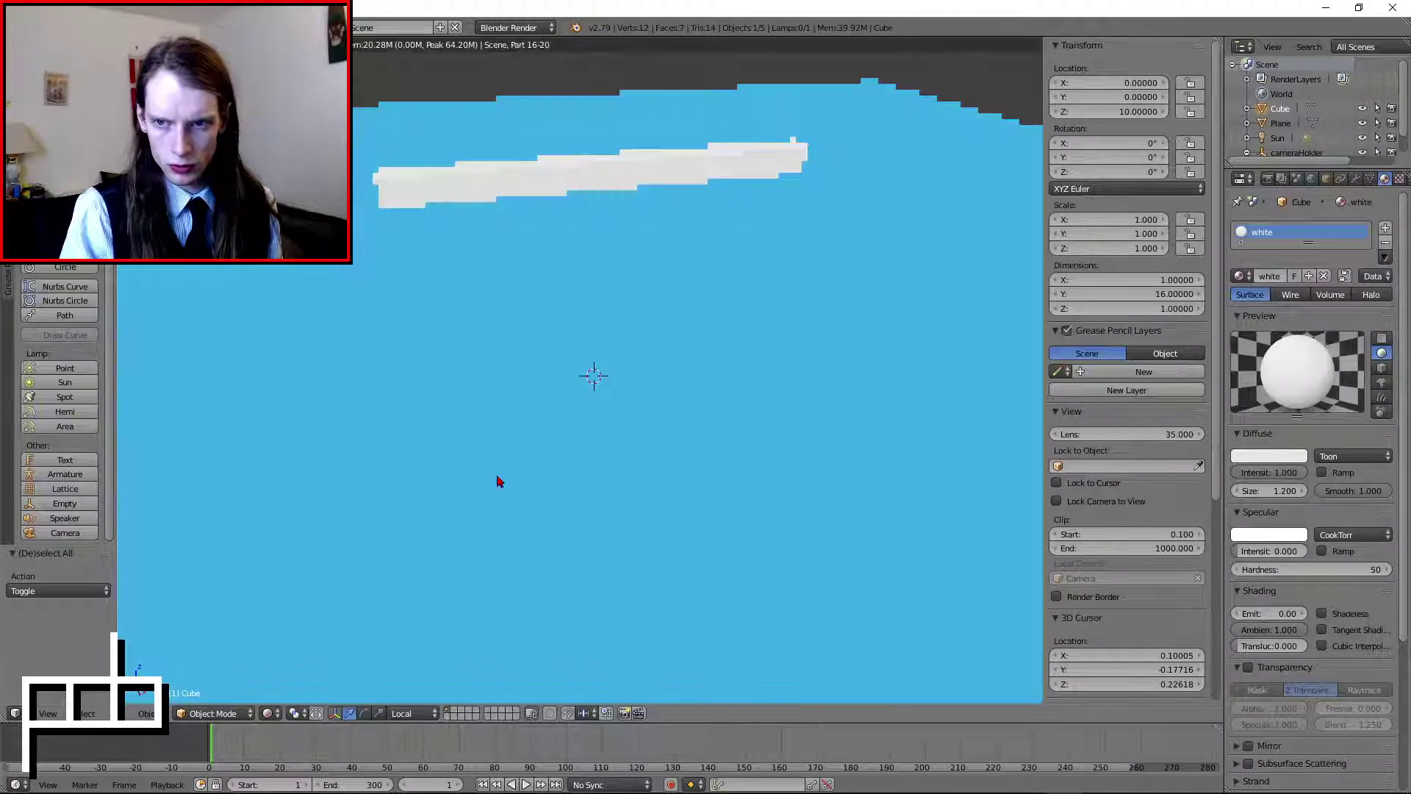
click(266, 719)
click(328, 666)
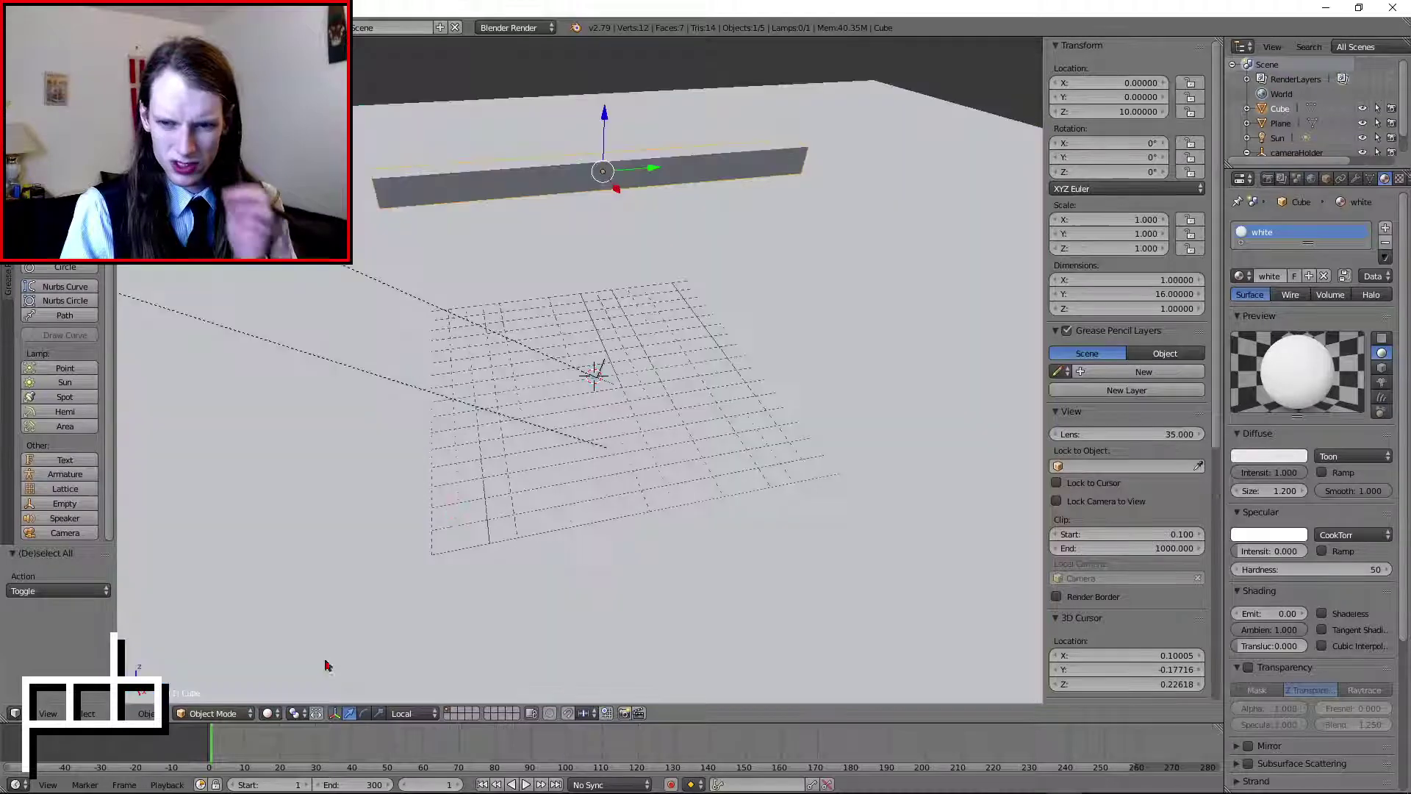
- Reduce the diffuse toon size of the ground plane's bg material to 0.4
right_click(527, 470)
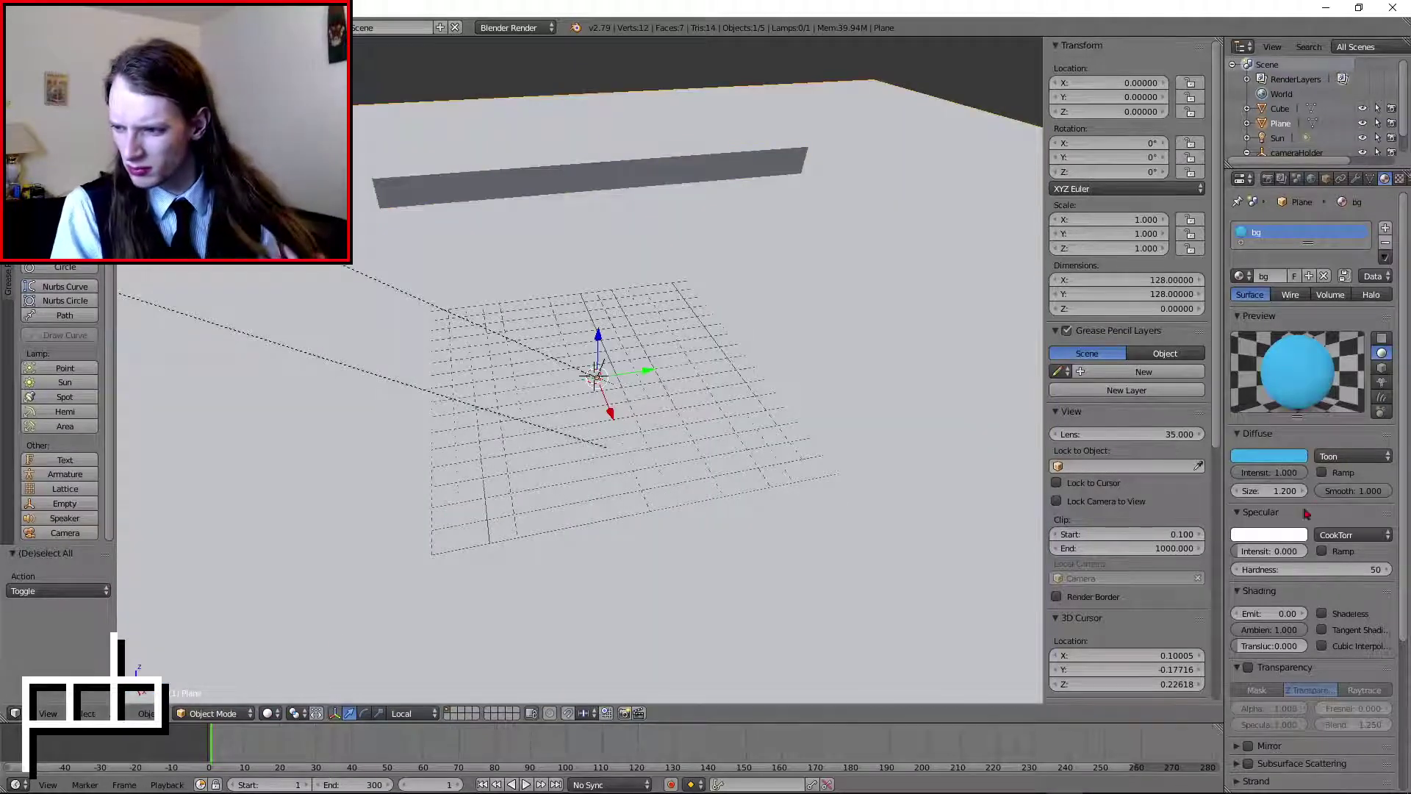
drag(1278, 492, 1184, 492)
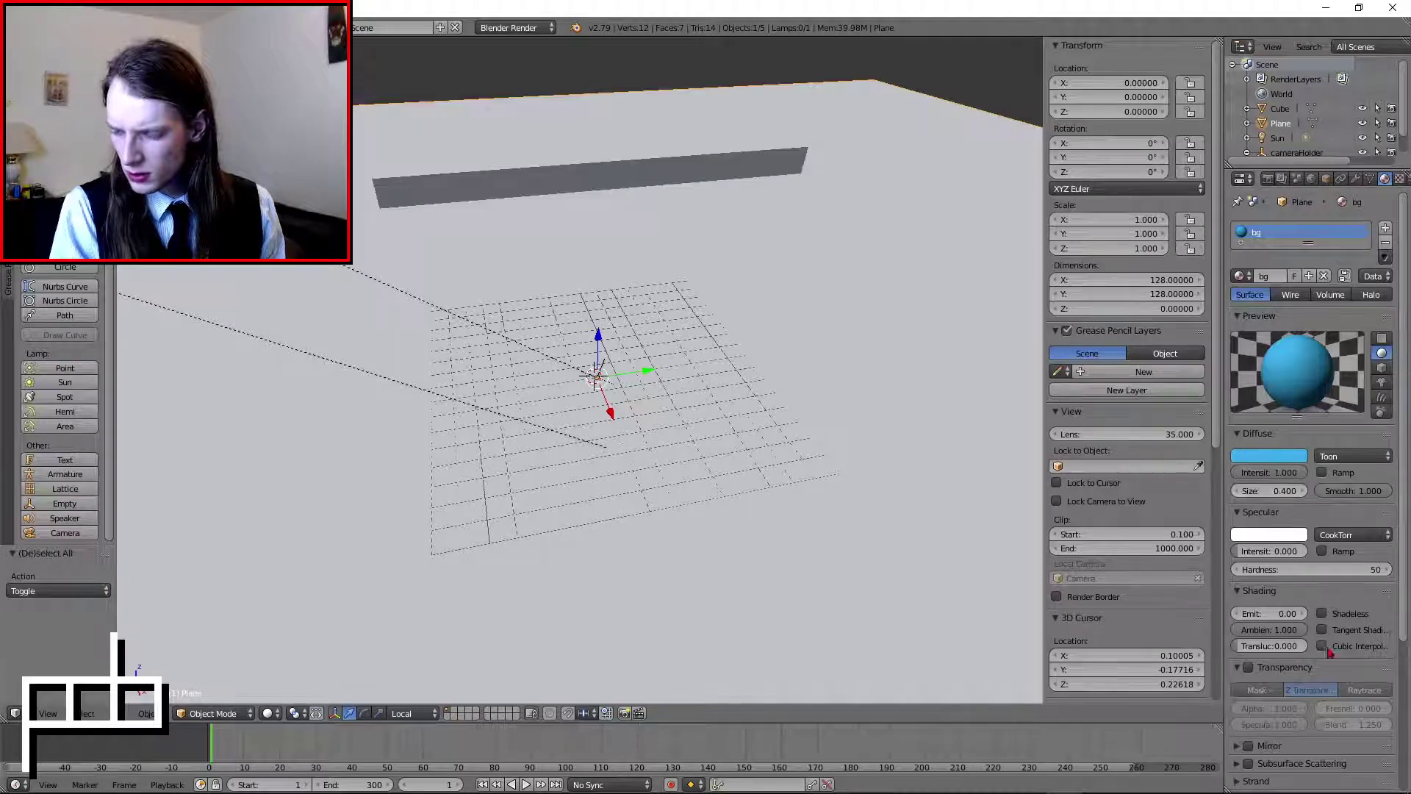
scroll(1330, 653, down, 5)
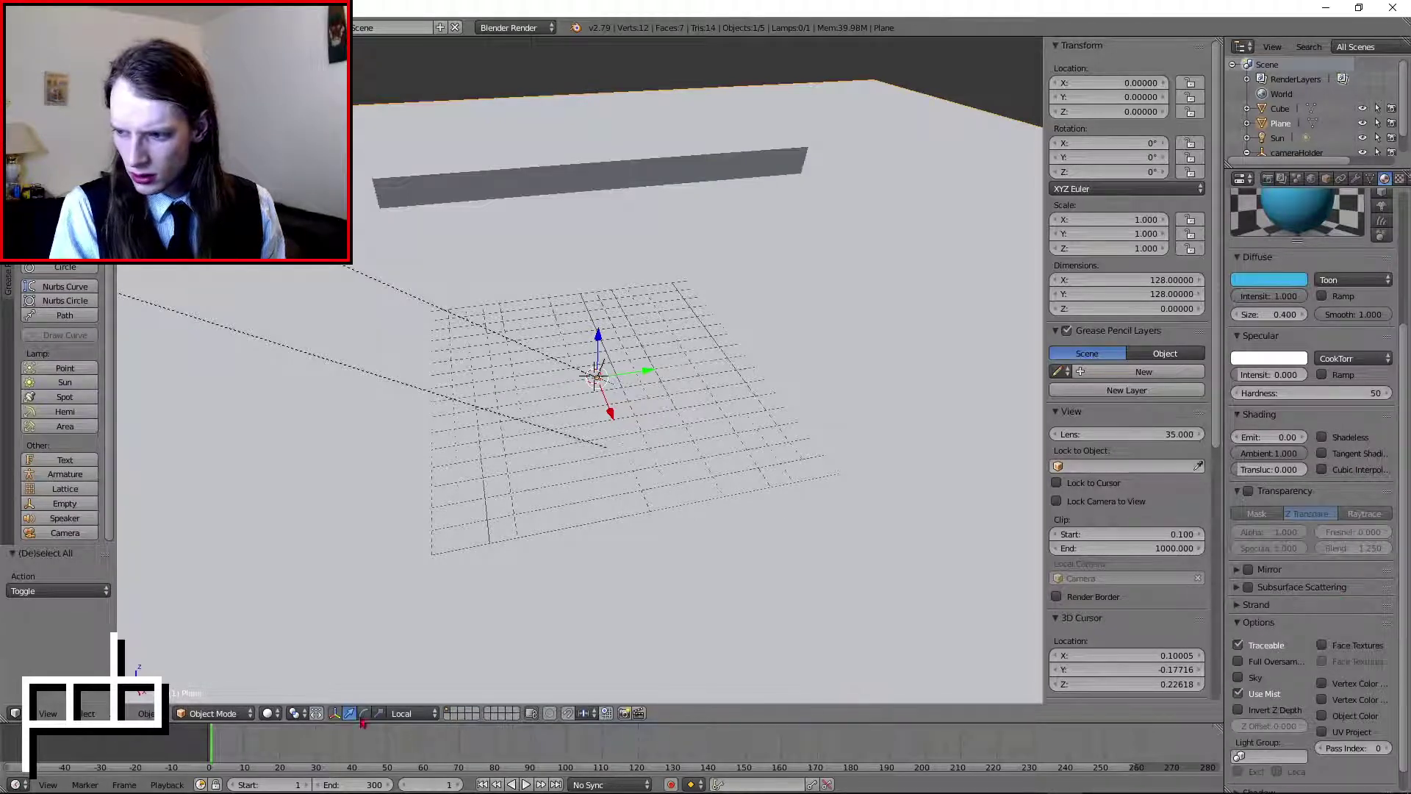
- Render the current frame from the camera view to check the colours of the bar and ground
key(KP_0)
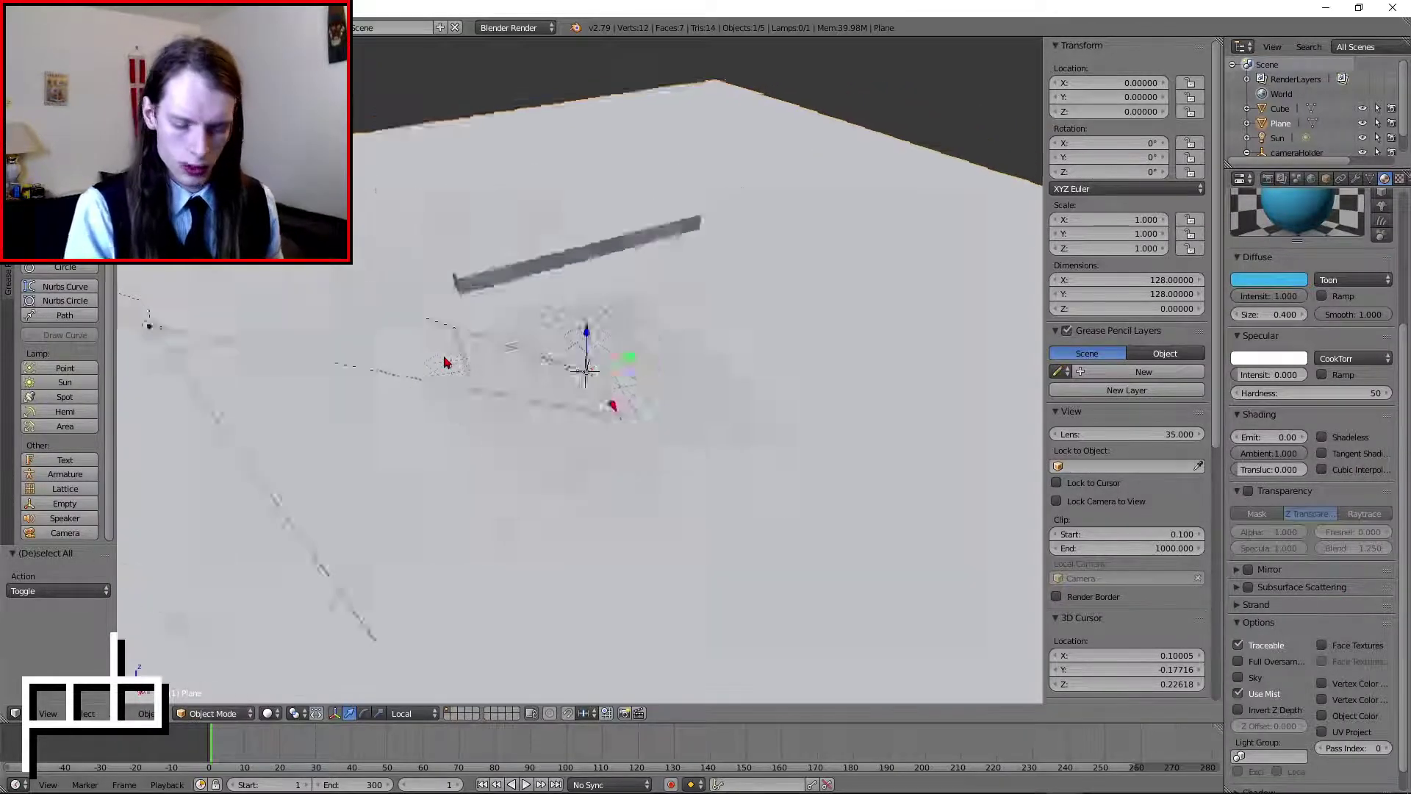
key(F12)
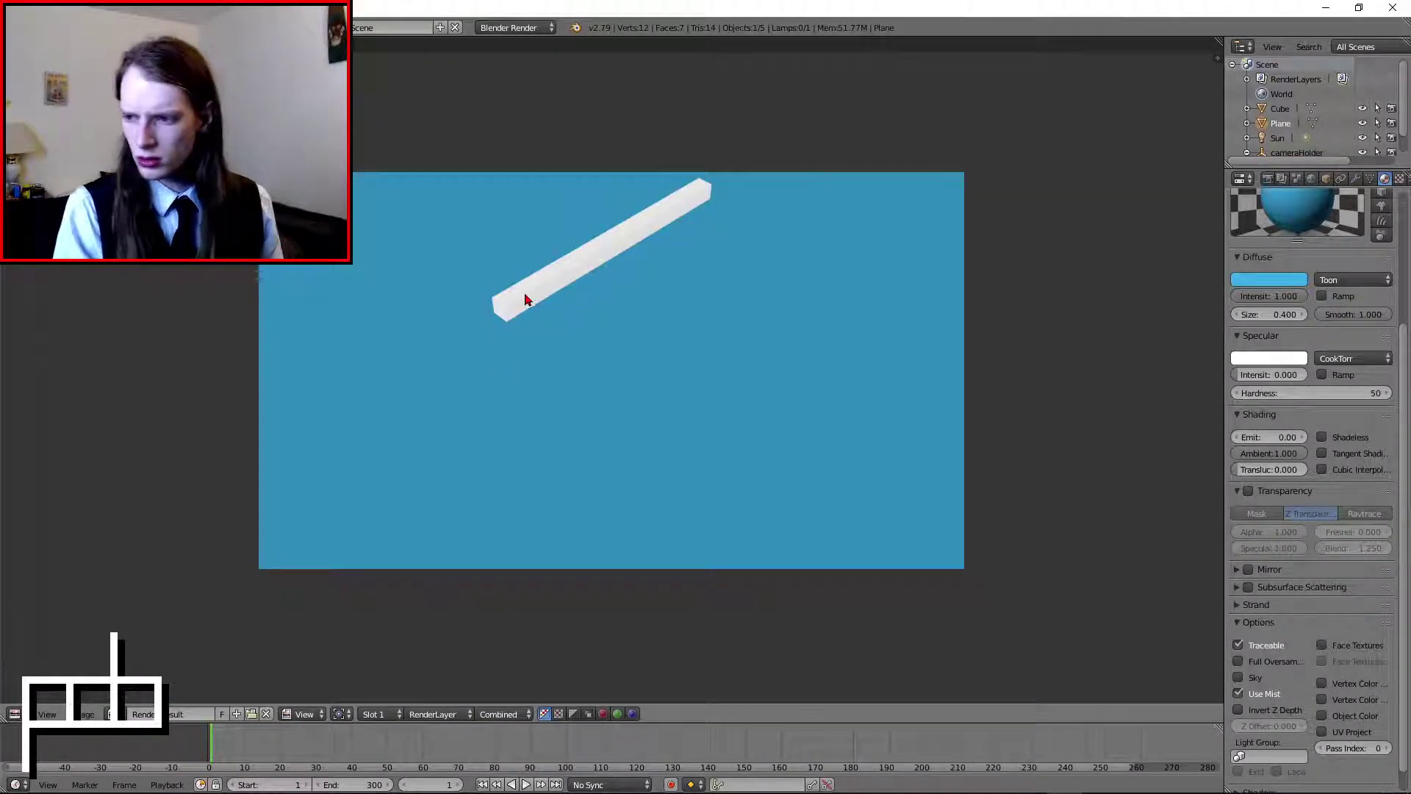
key(Escape)
- Enable Real Sky for the world with a white horizon colour, and render a test frame
right_click(587, 245)
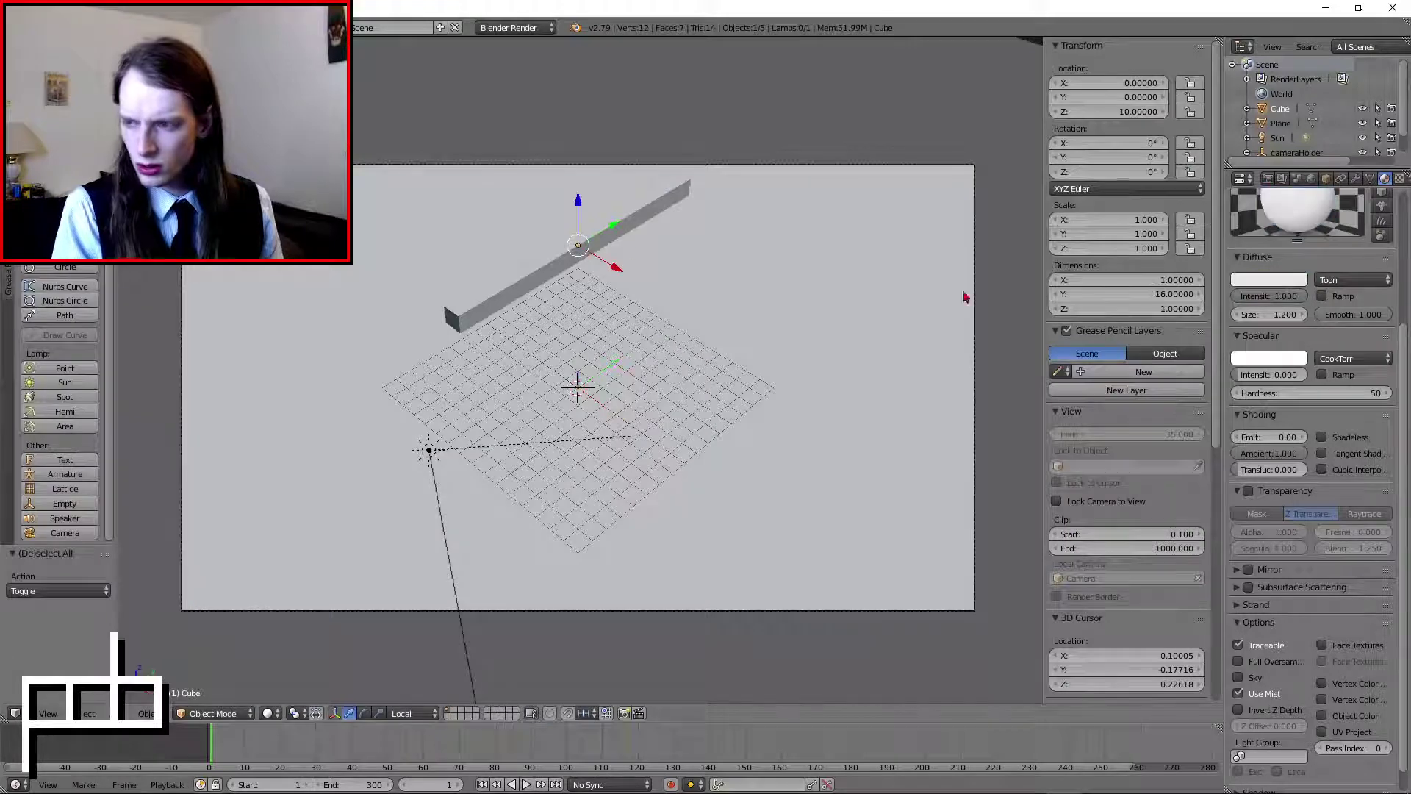
click(1267, 181)
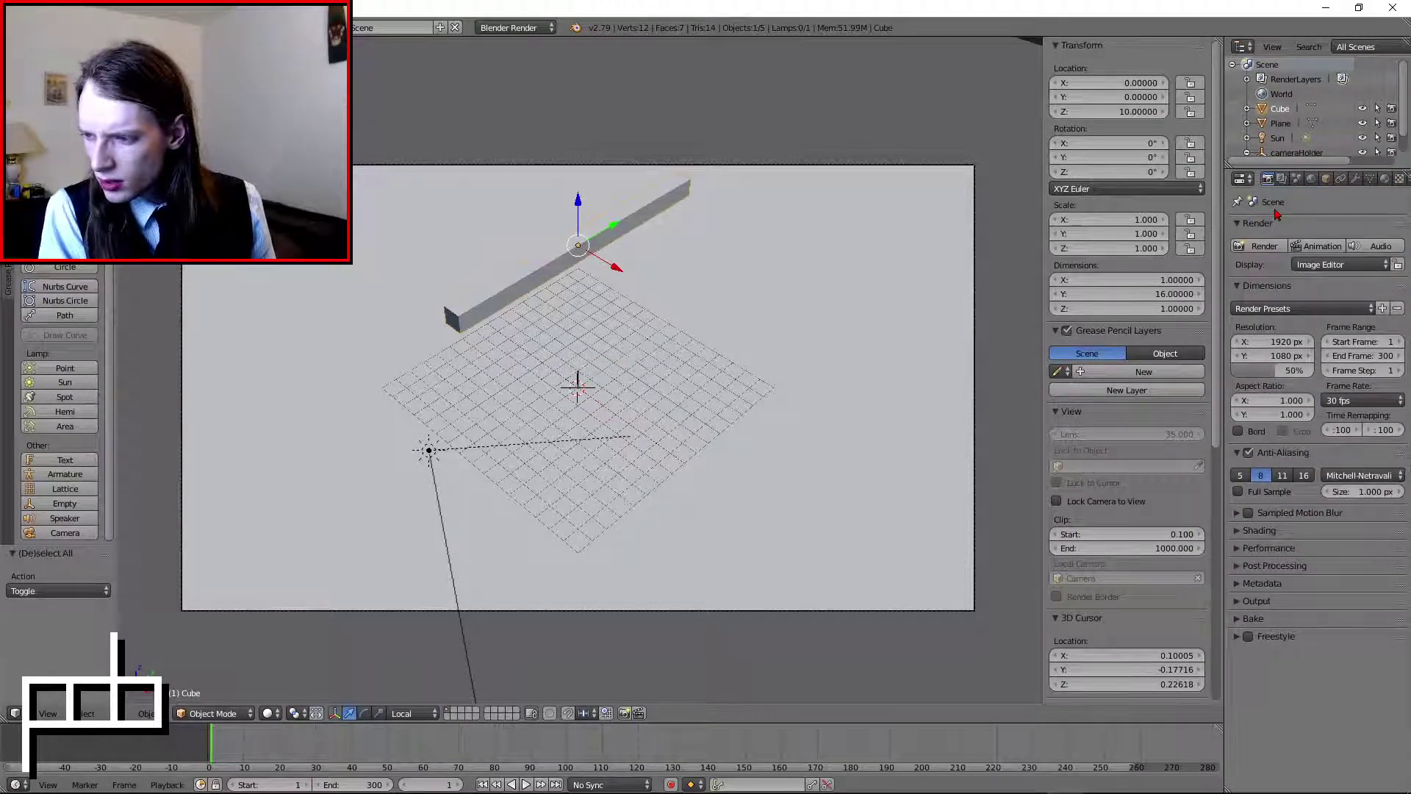
click(1282, 179)
click(1297, 180)
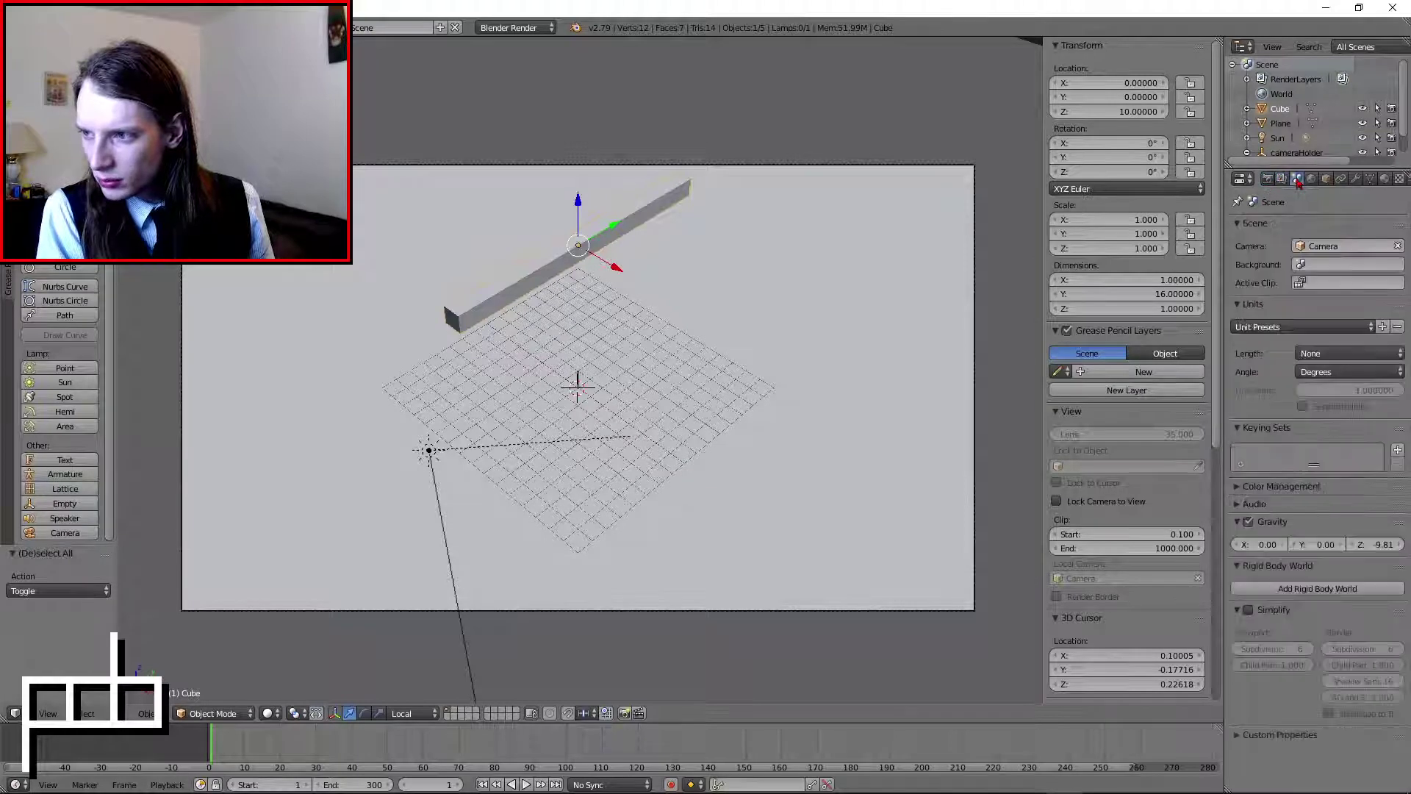
click(1312, 180)
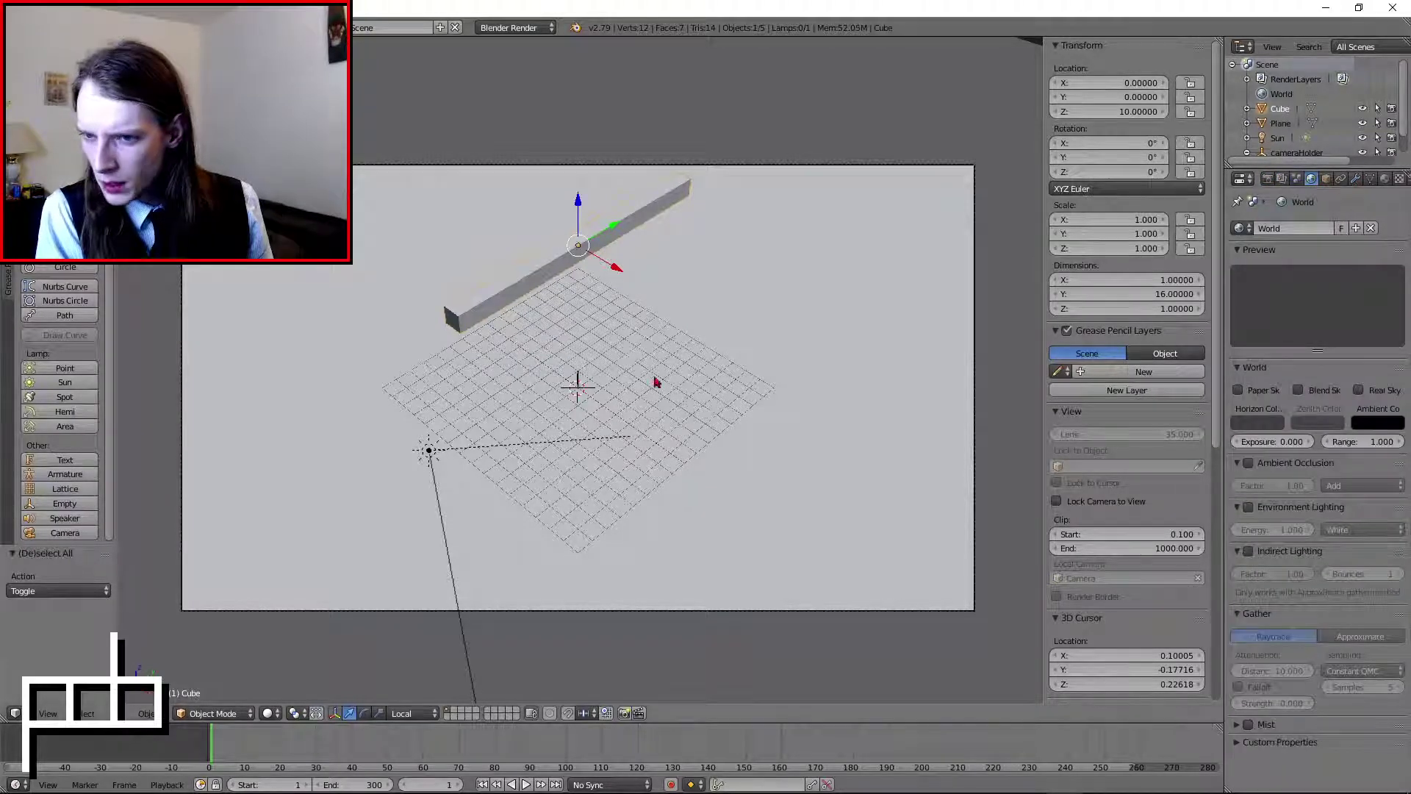
right_click(795, 167)
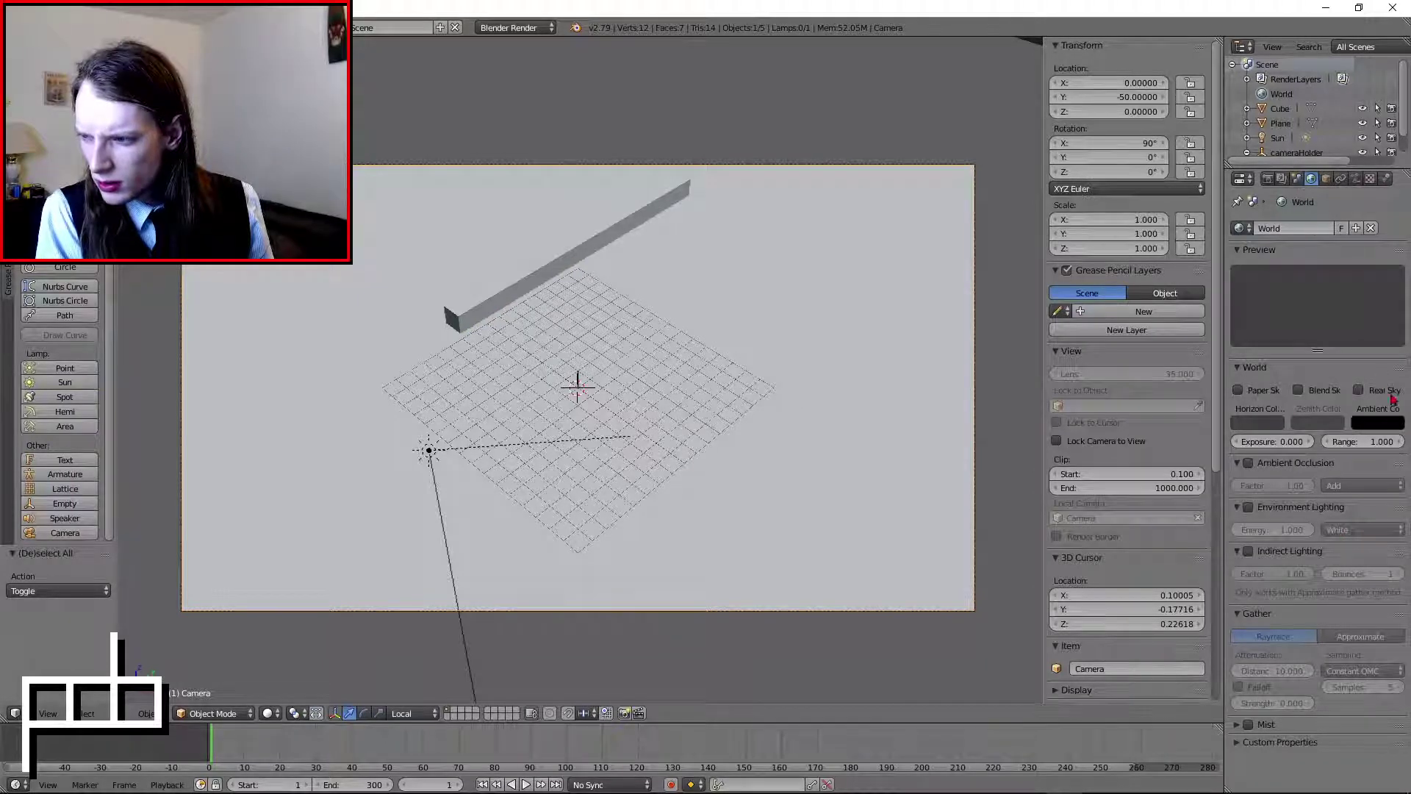
click(1271, 427)
drag(1237, 255, 1208, 276)
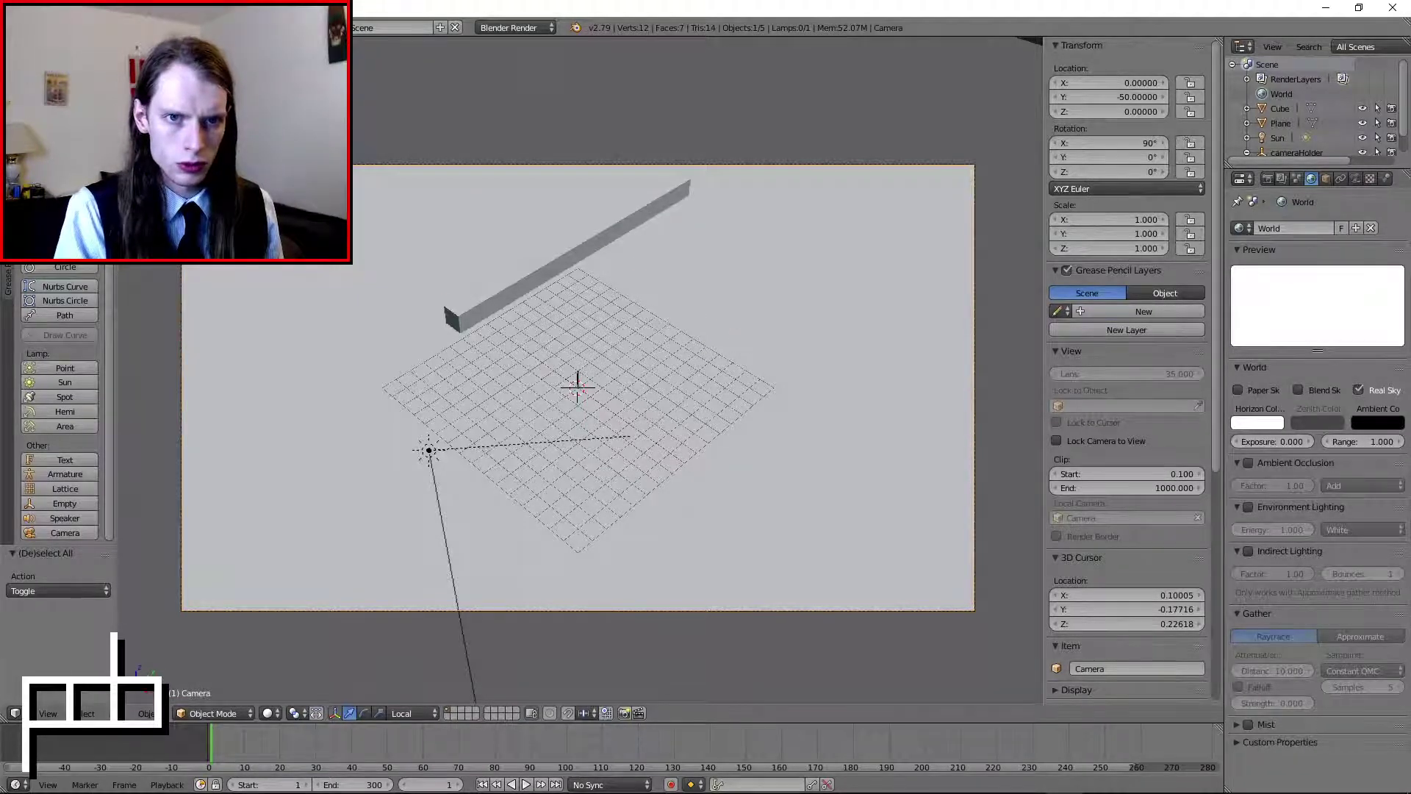
key(F12)
- Try rendering the frame with the render engine switched to Cycles Render
click(515, 27)
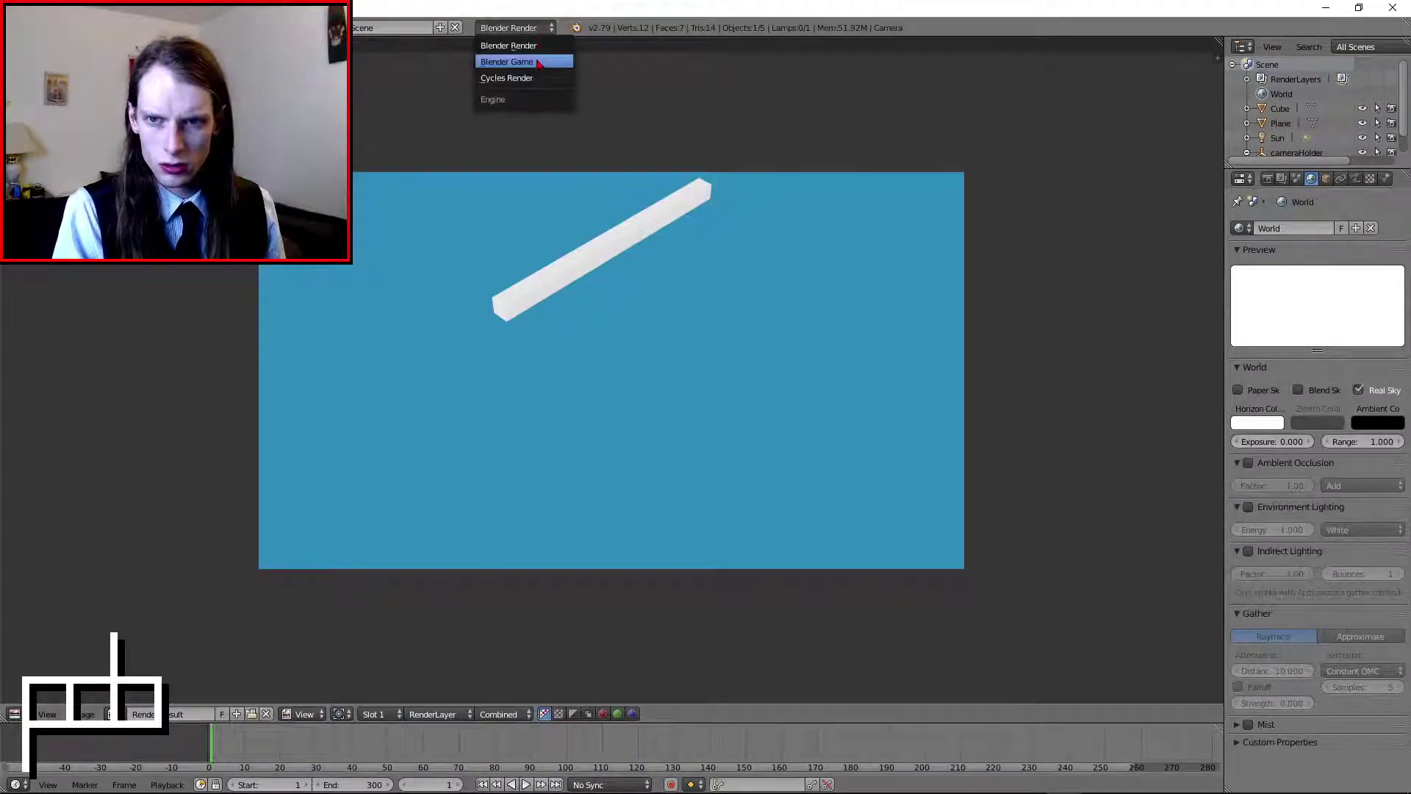
click(533, 79)
key(F12)
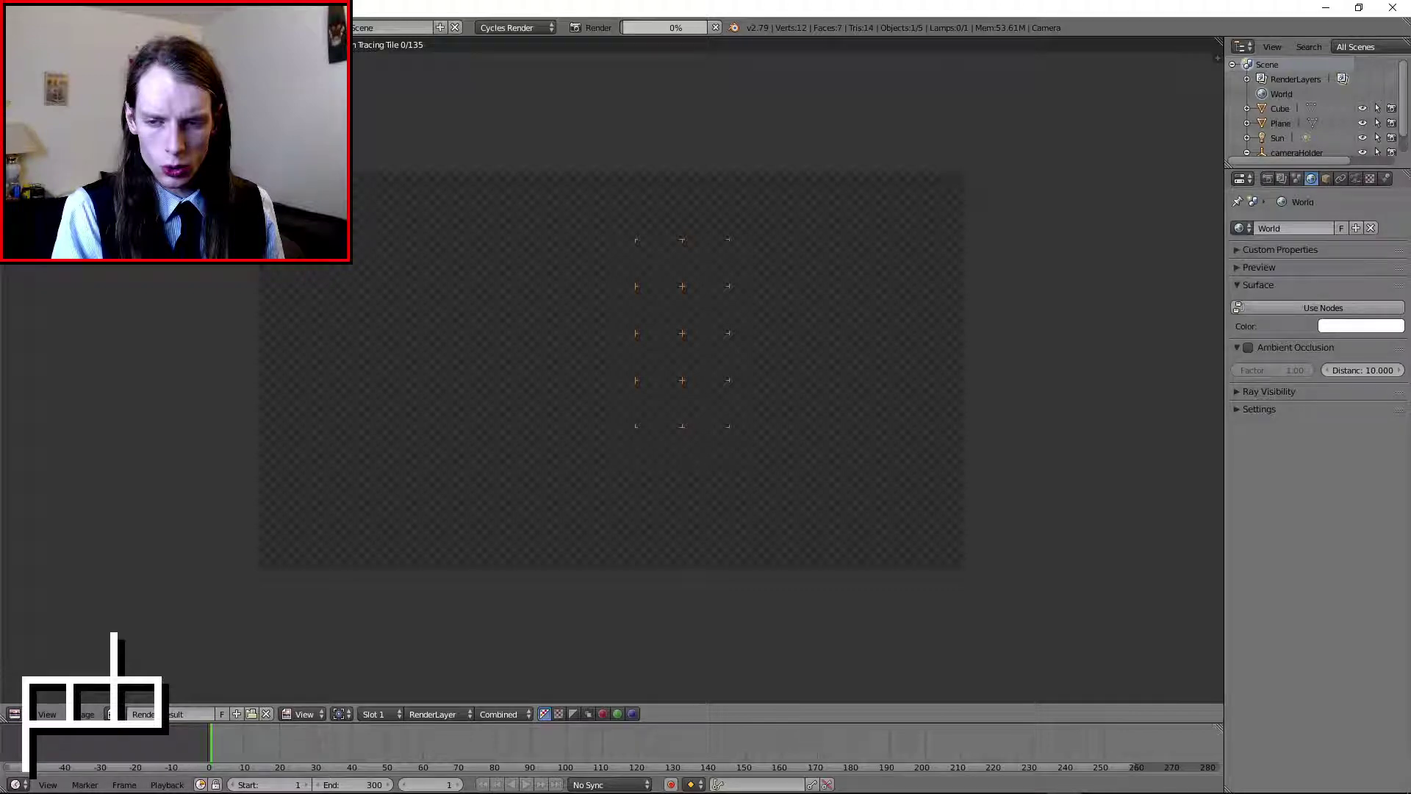
click(715, 28)
key(Escape)
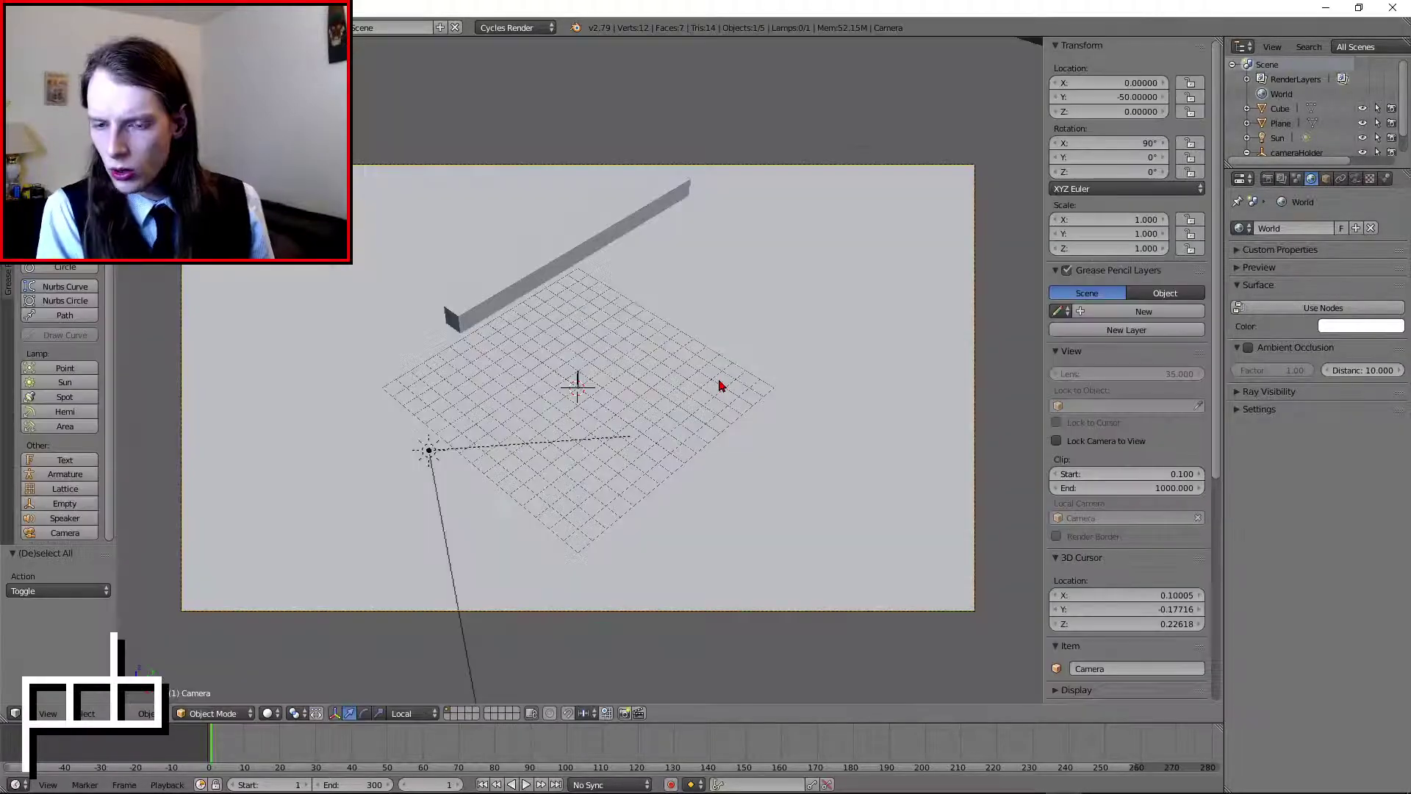
- Look through the Sun lamp's Cycles settings and return the render engine to Blender Render
right_click(435, 452)
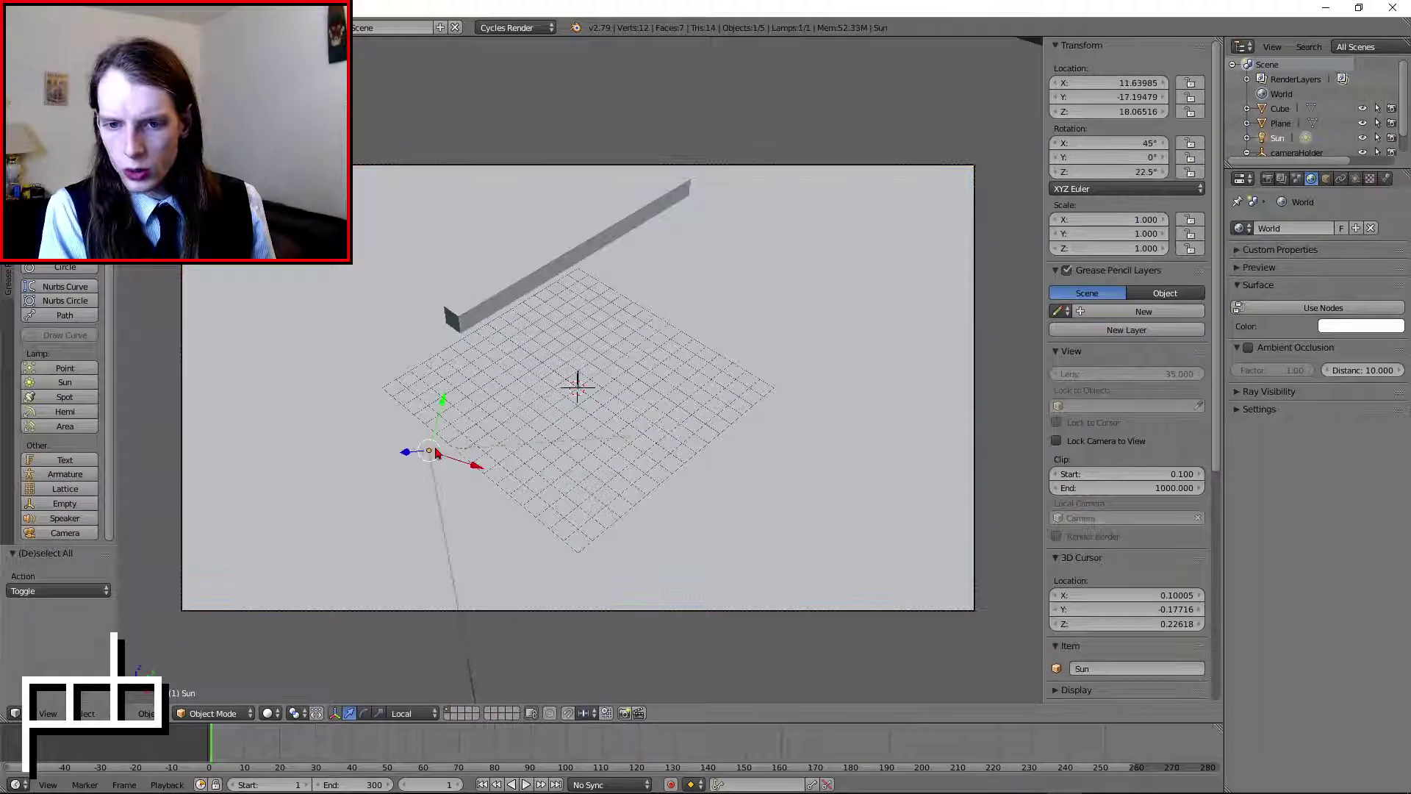
click(1356, 179)
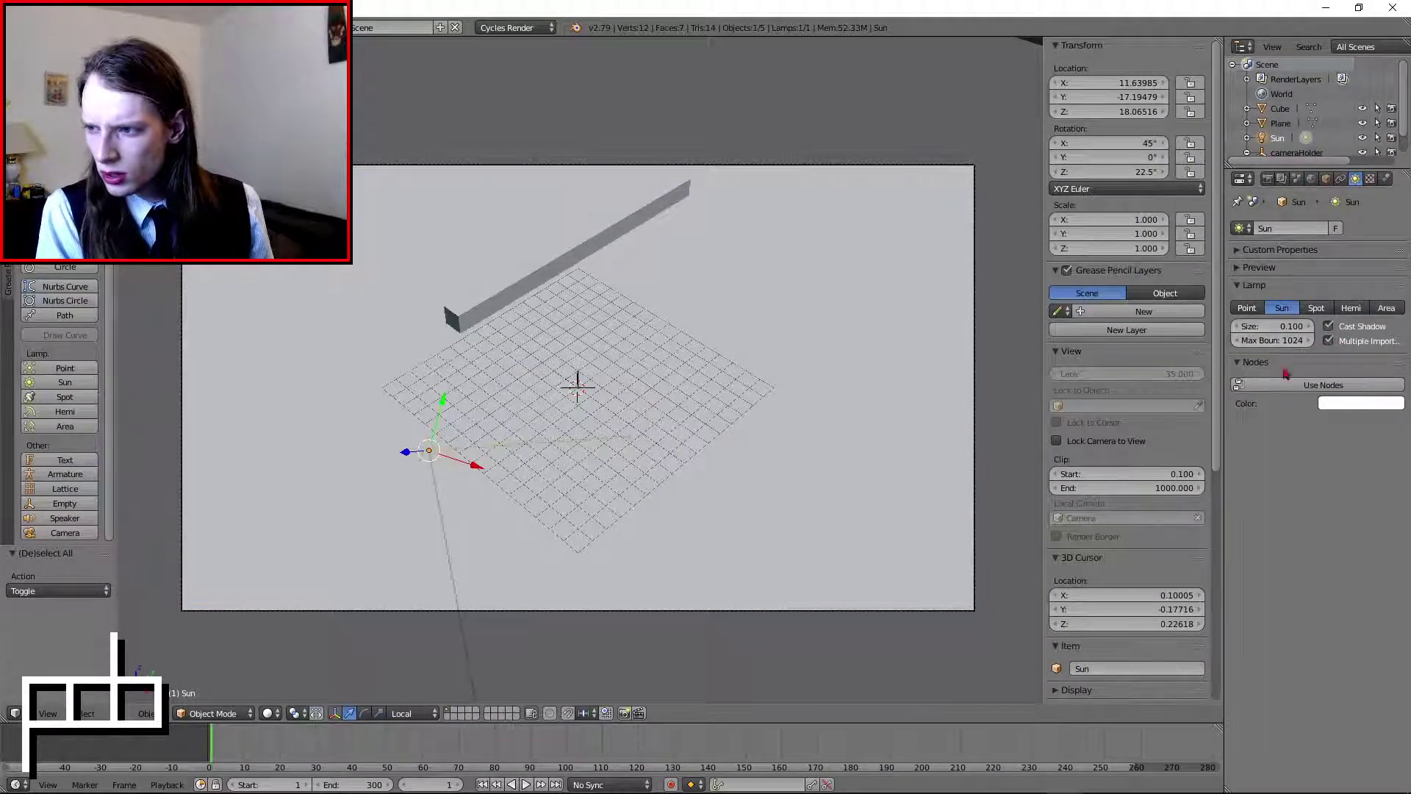
click(1282, 250)
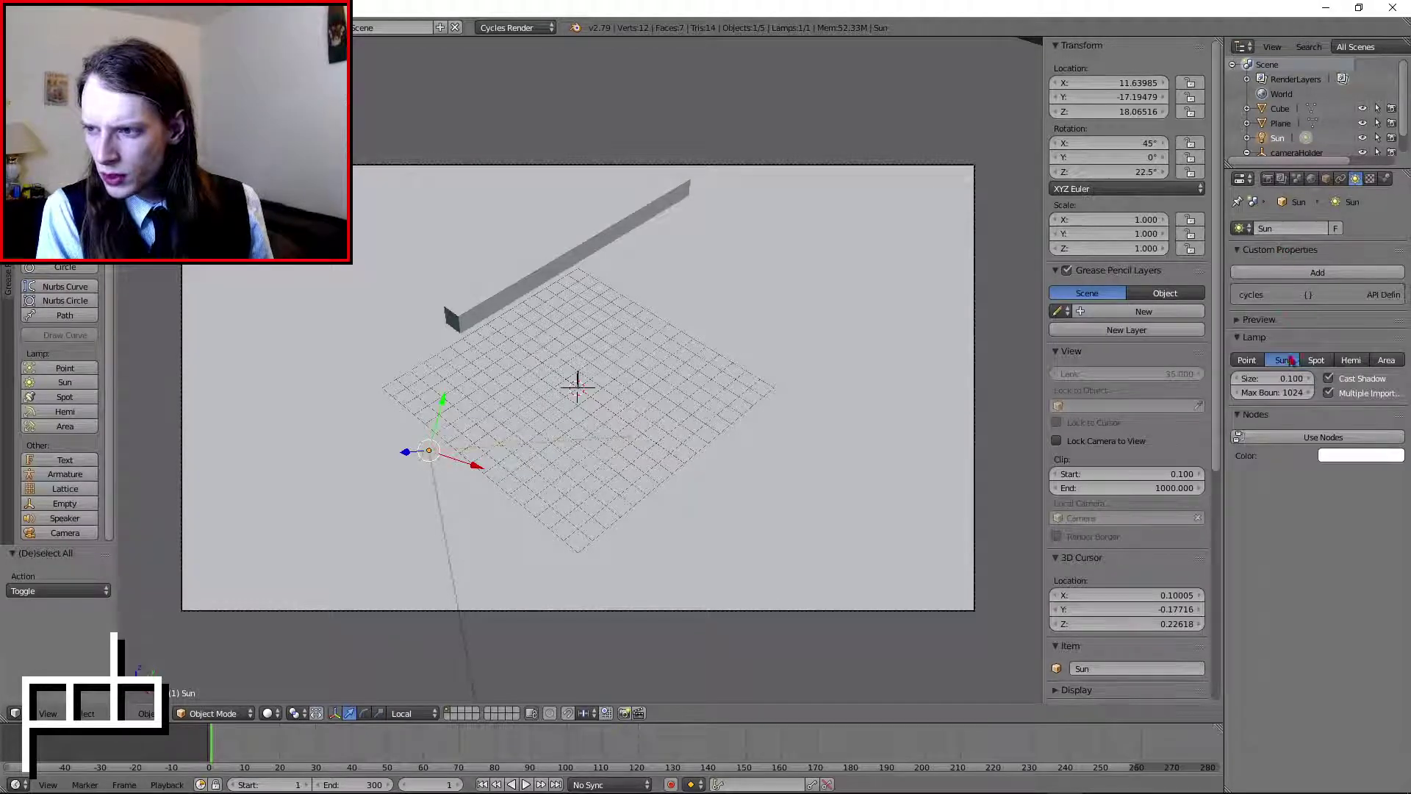
click(1276, 321)
click(531, 30)
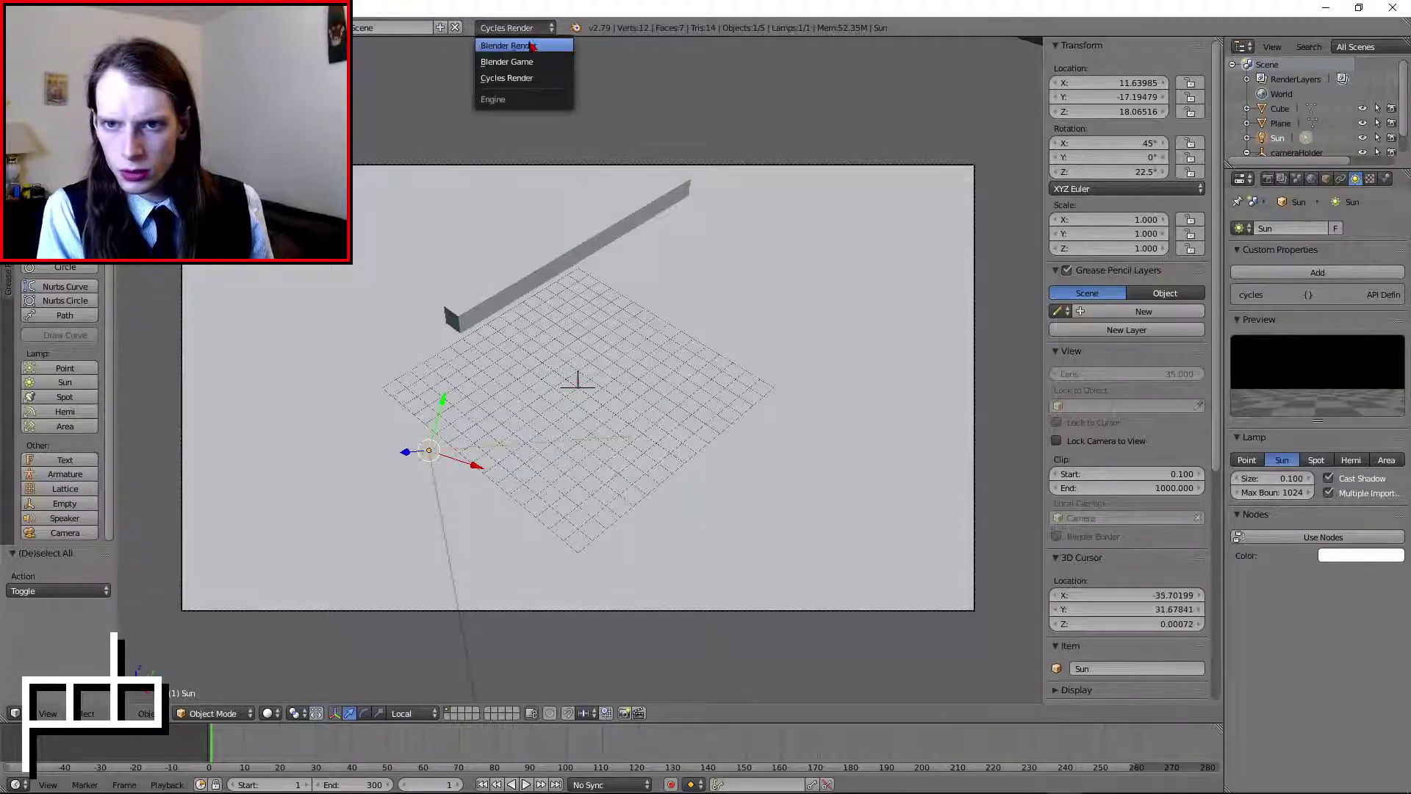
click(547, 44)
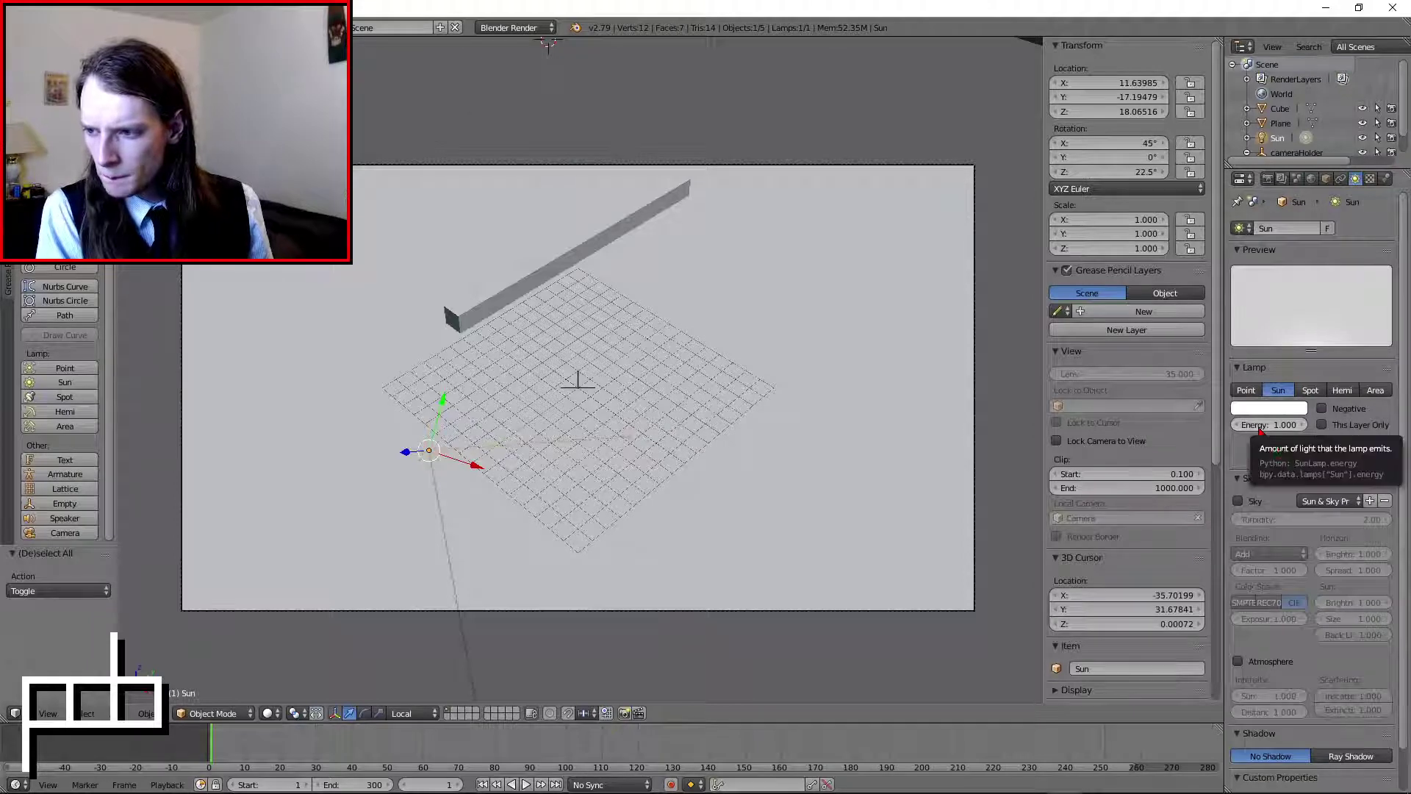
- Enable Ray Shadow for the Sun lamp and review its shadow sampling options
scroll(1316, 507, down, 2)
click(1347, 712)
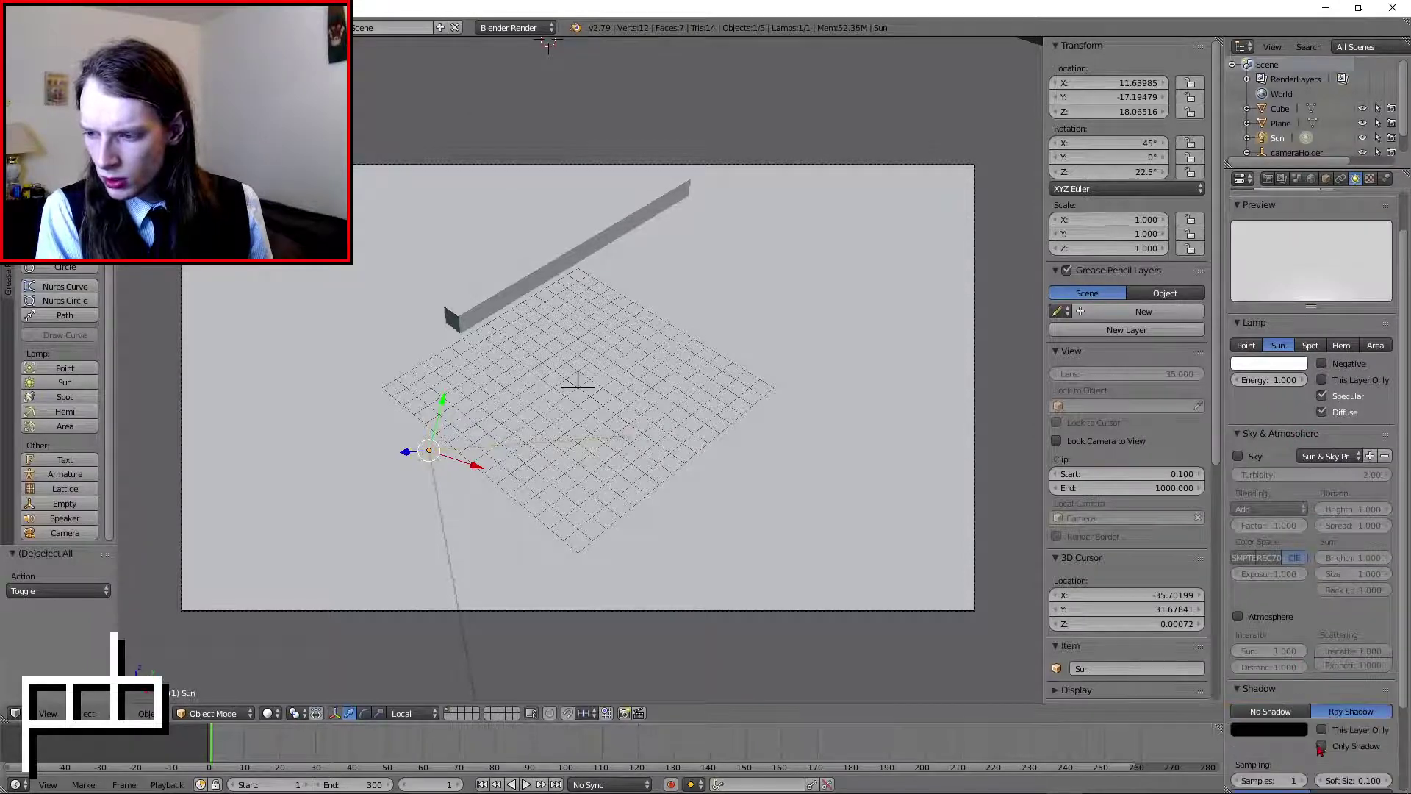
scroll(1312, 706, down, 3)
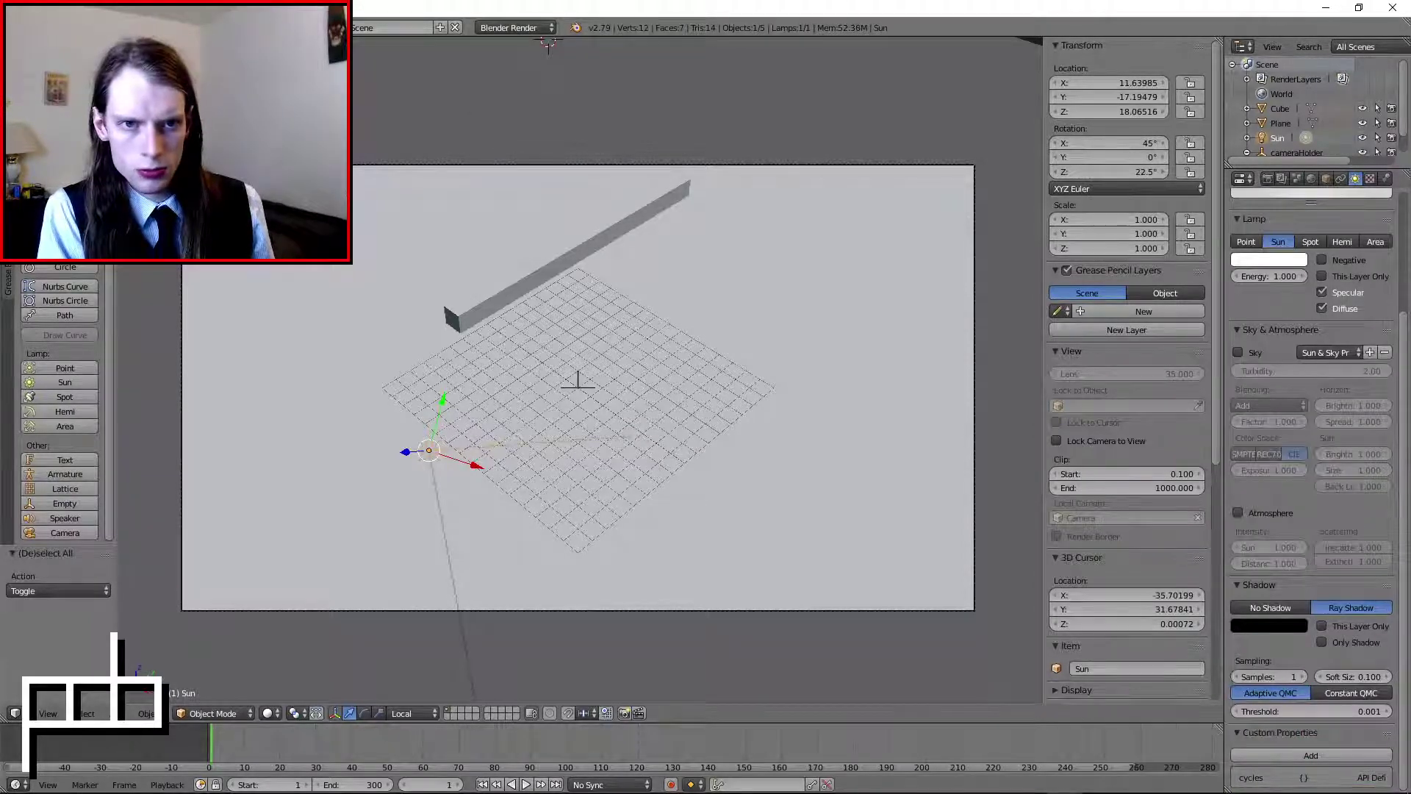
- Render a test frame, lighten the Sun lamp's shadow colour to grey at about 0.26 per RGB channel, and render again
key(F12)
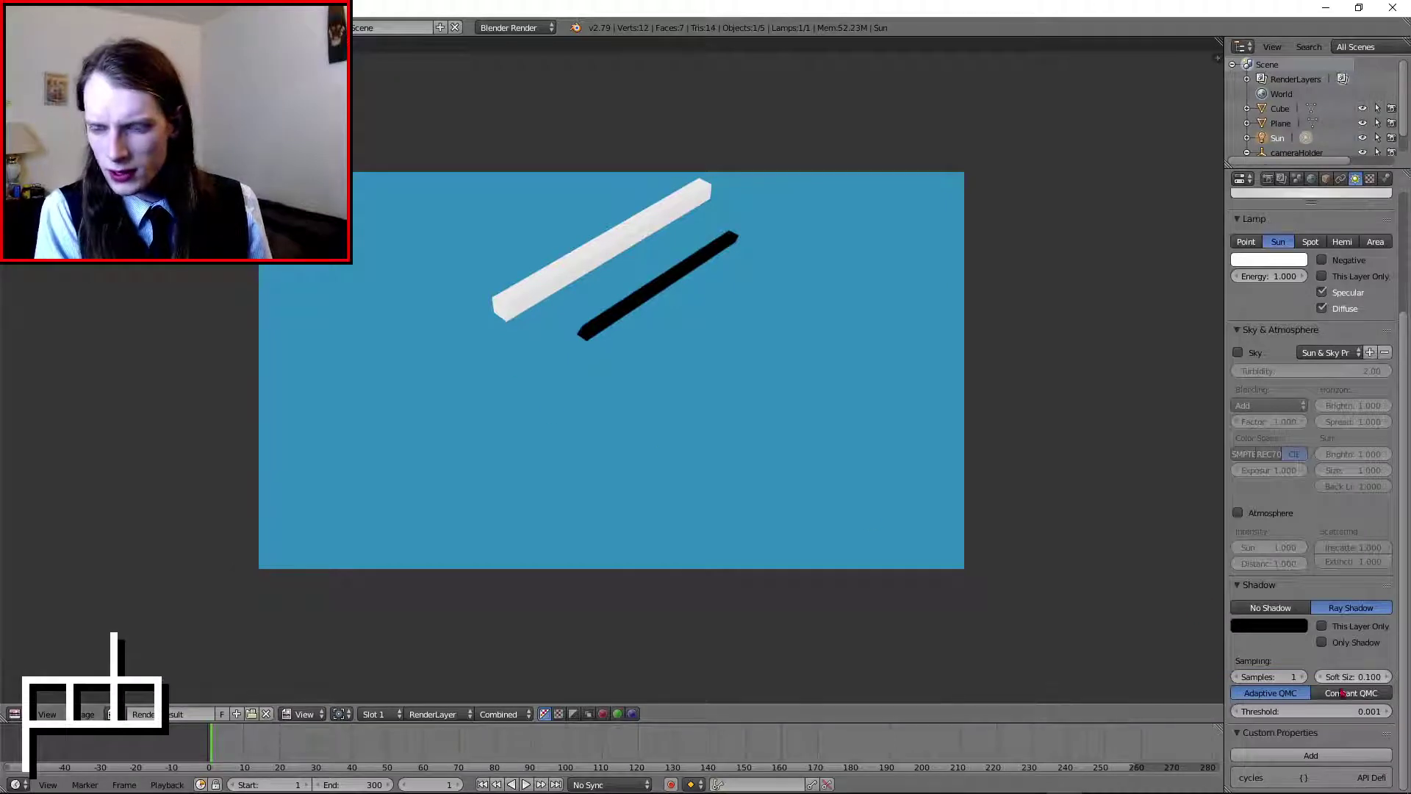
click(1287, 631)
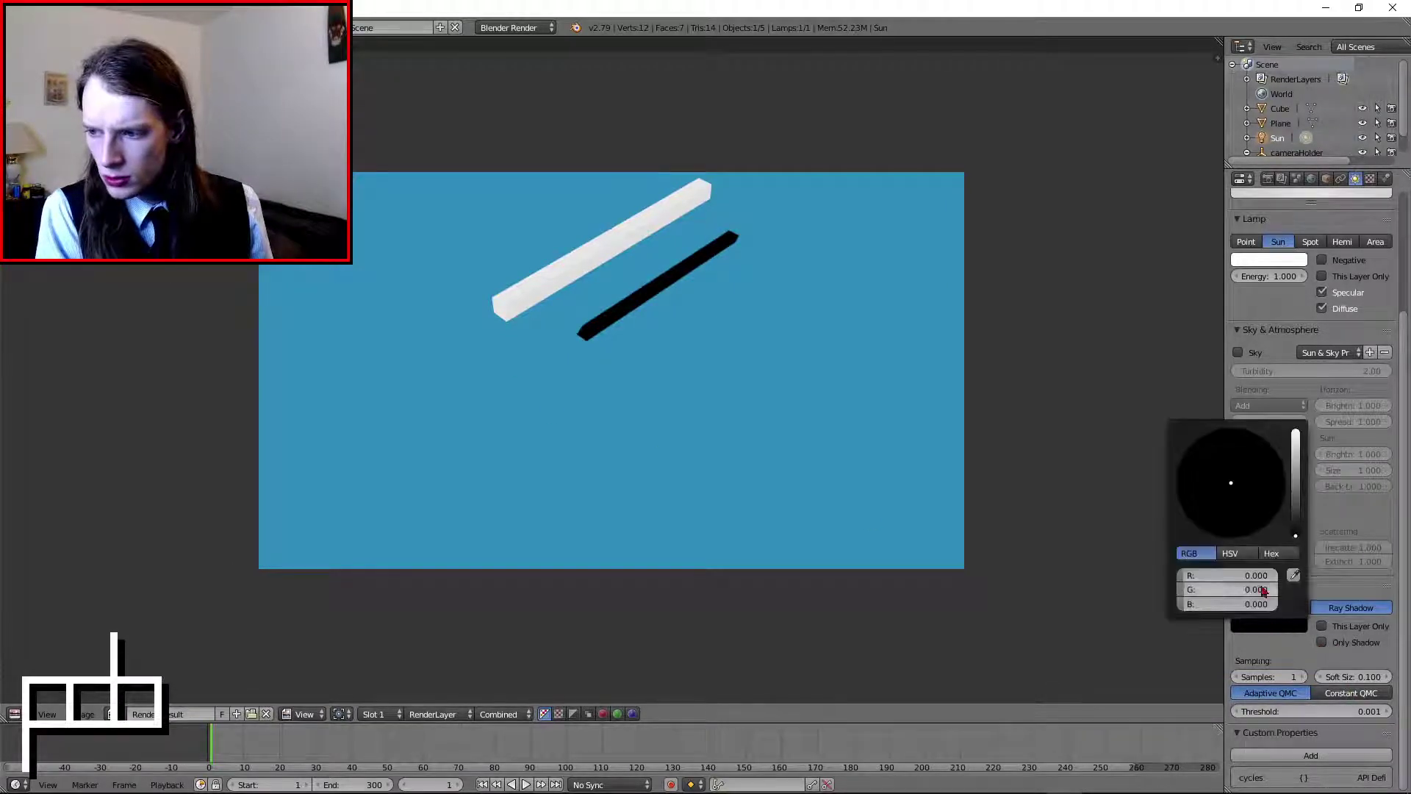
click(1288, 630)
drag(1314, 523, 1314, 434)
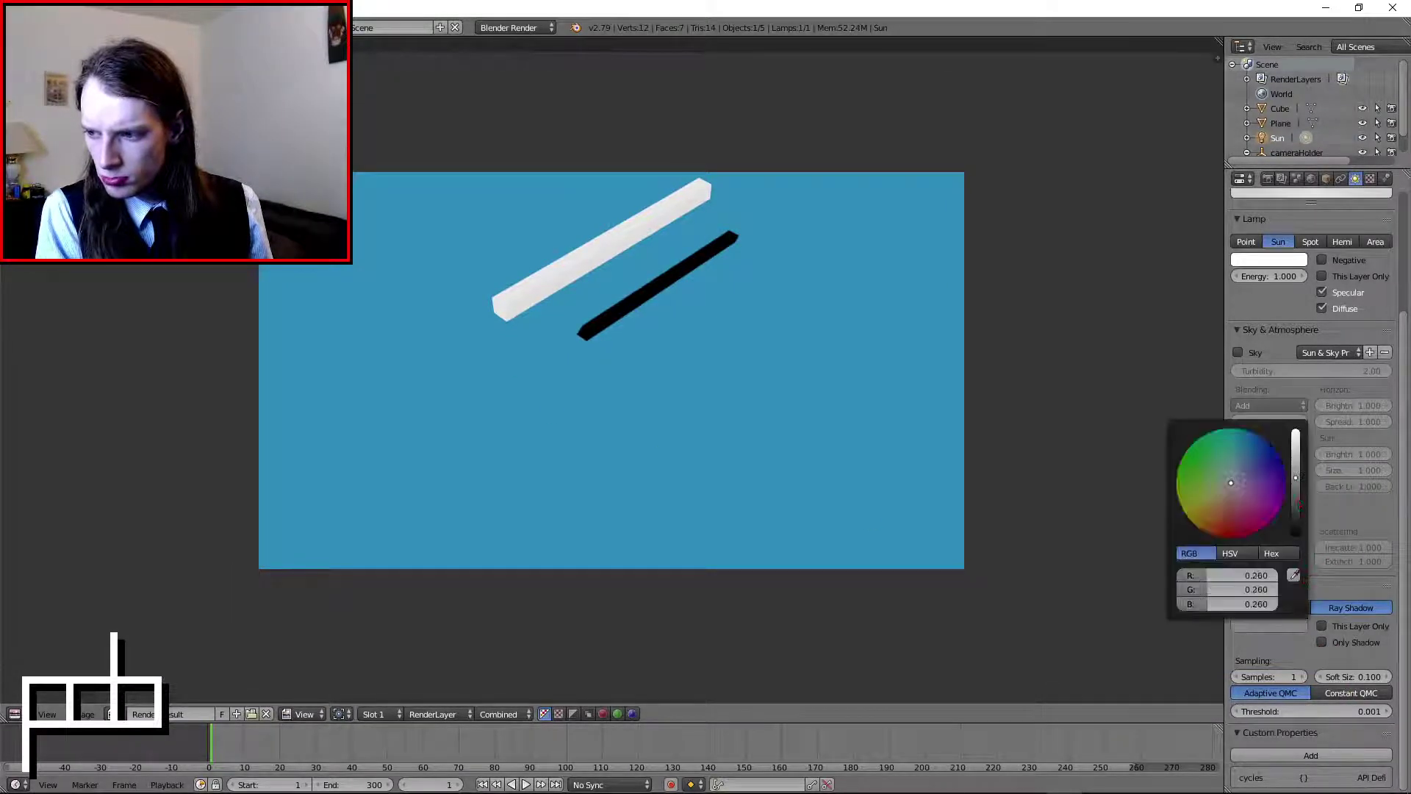
key(F12)
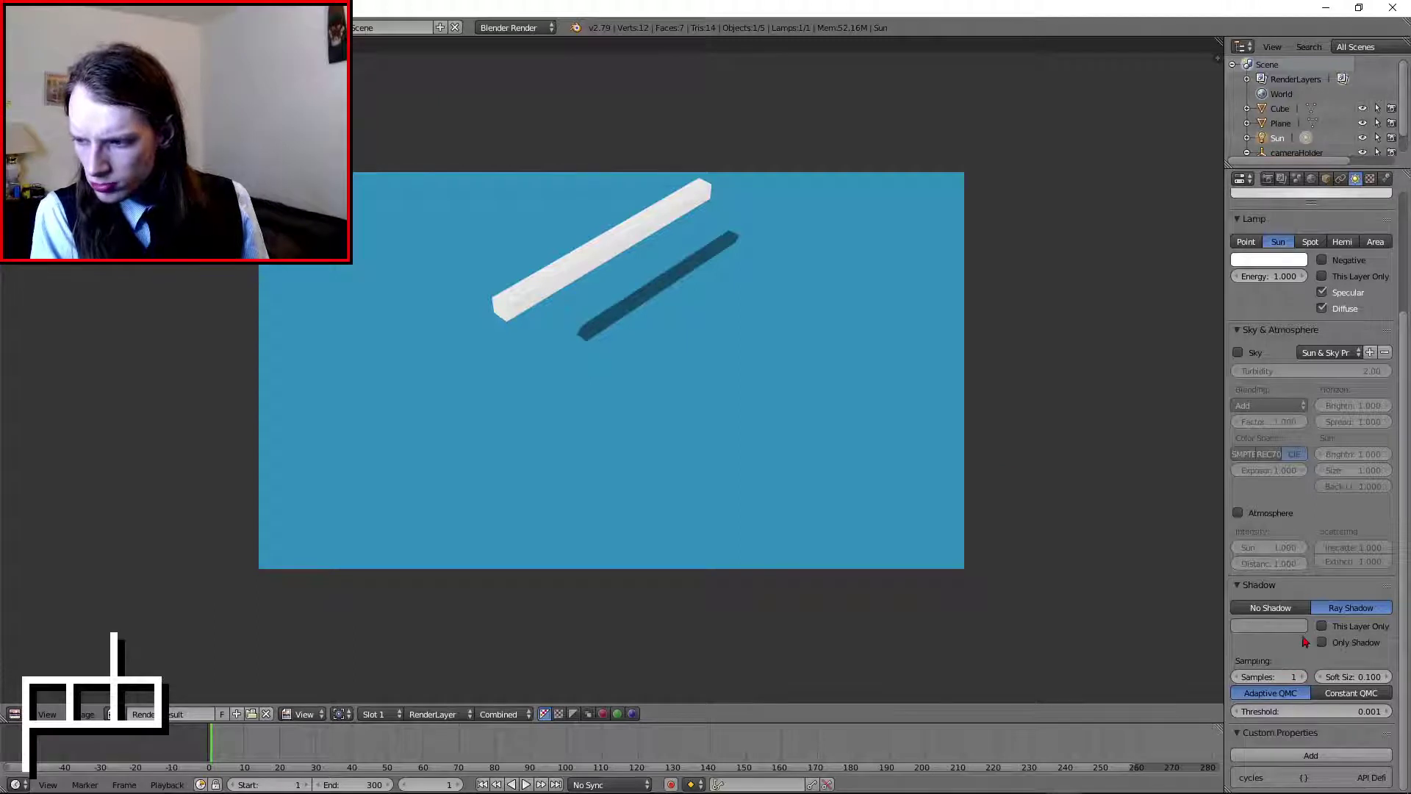
- Switch the render engine to Cycles Render, start a test render, and stop it to return to the 3D view
click(515, 27)
click(546, 78)
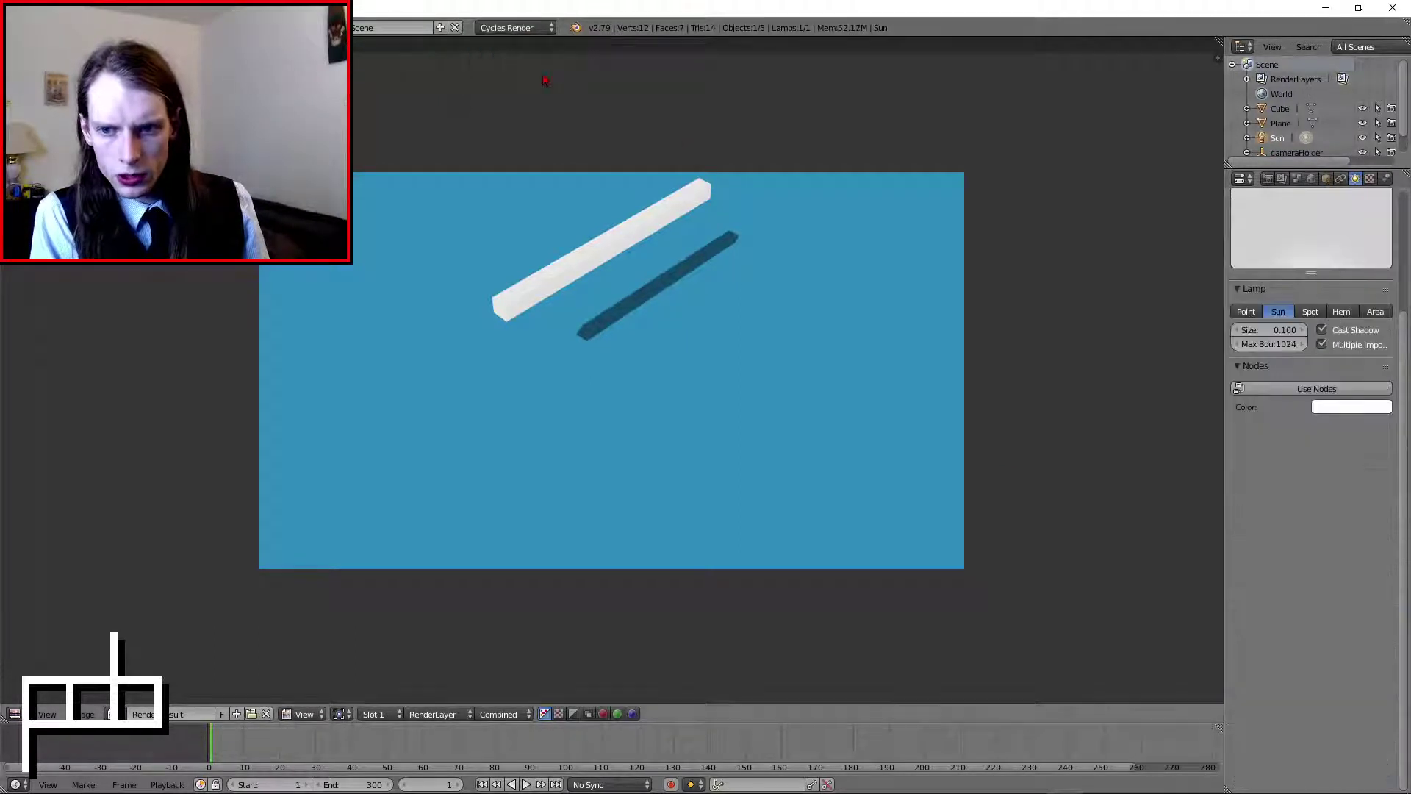
key(F12)
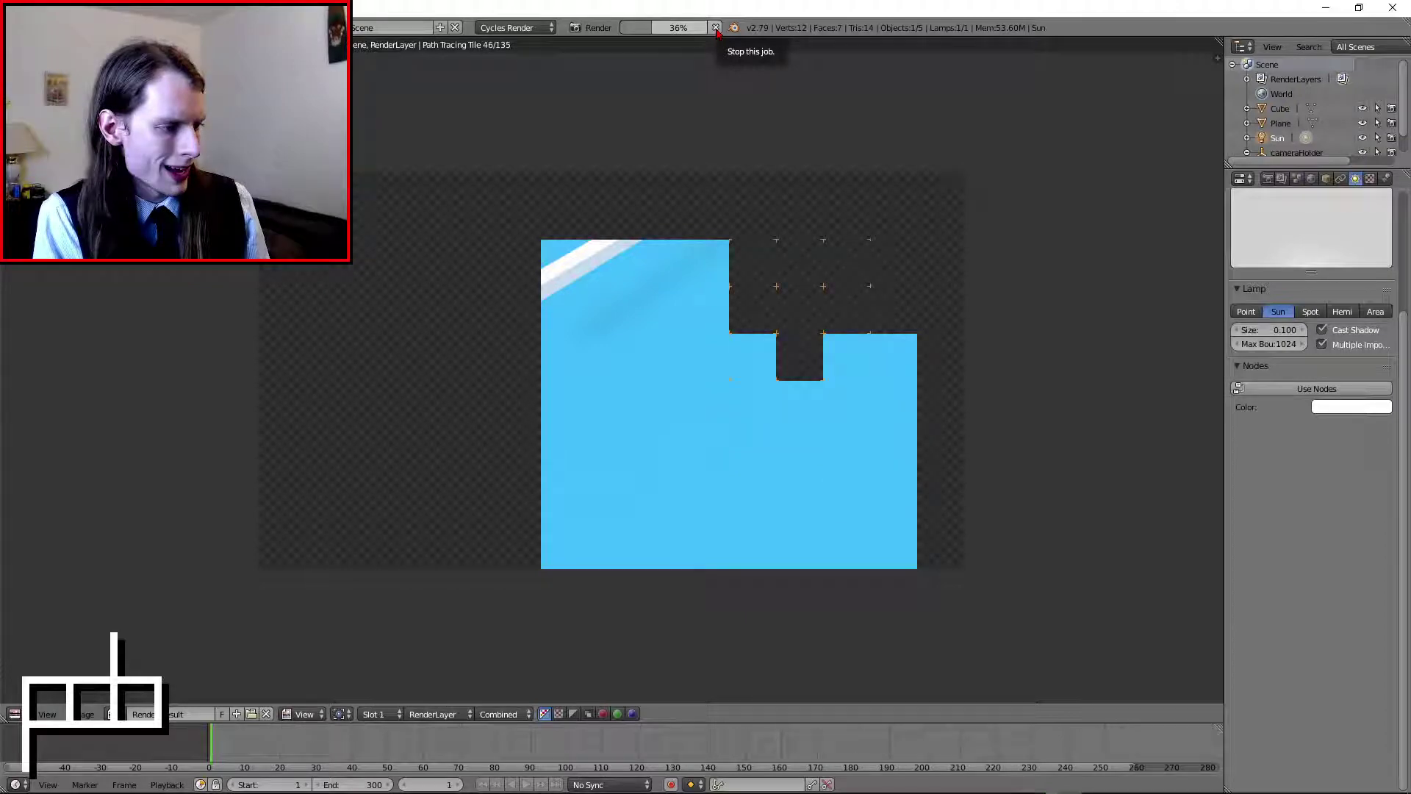
click(716, 28)
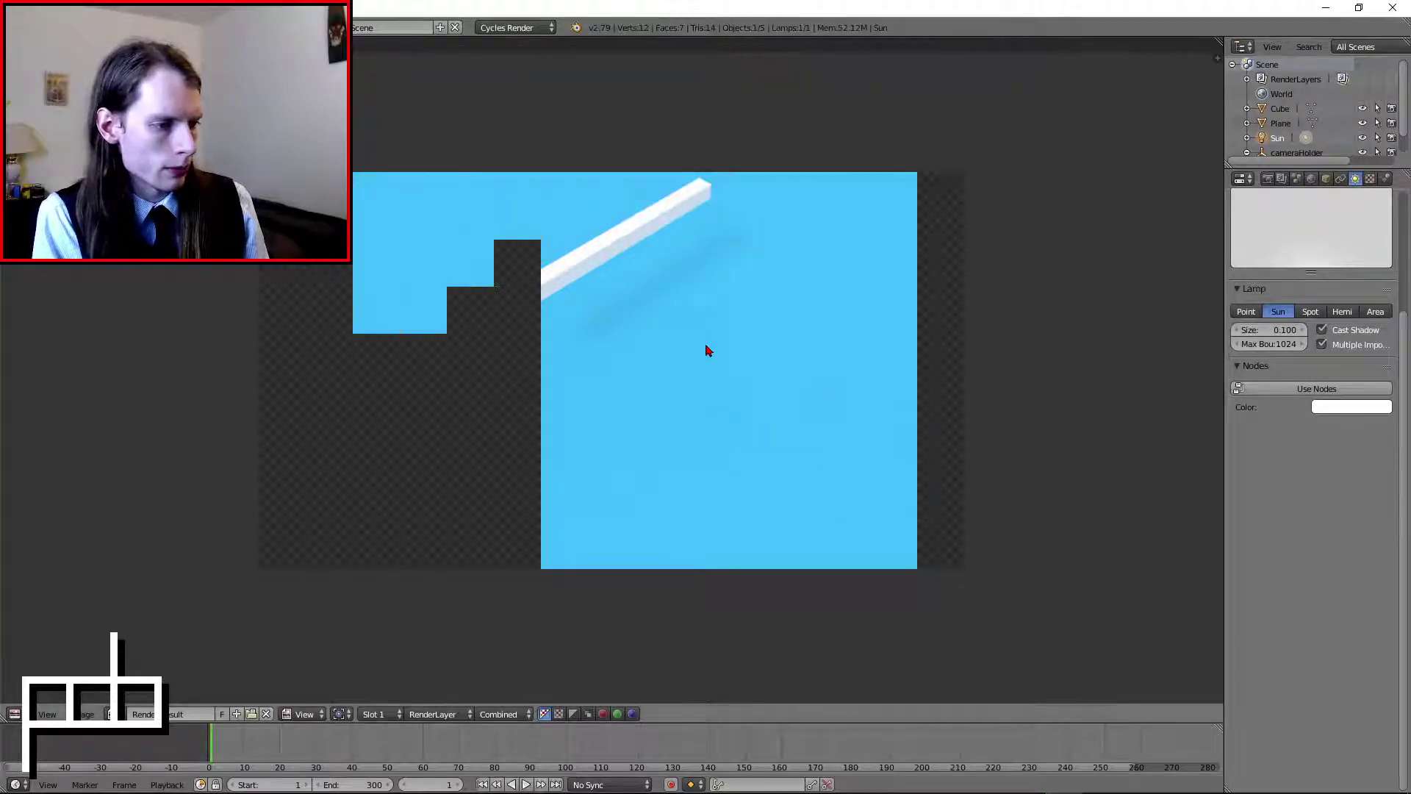
key(Escape)
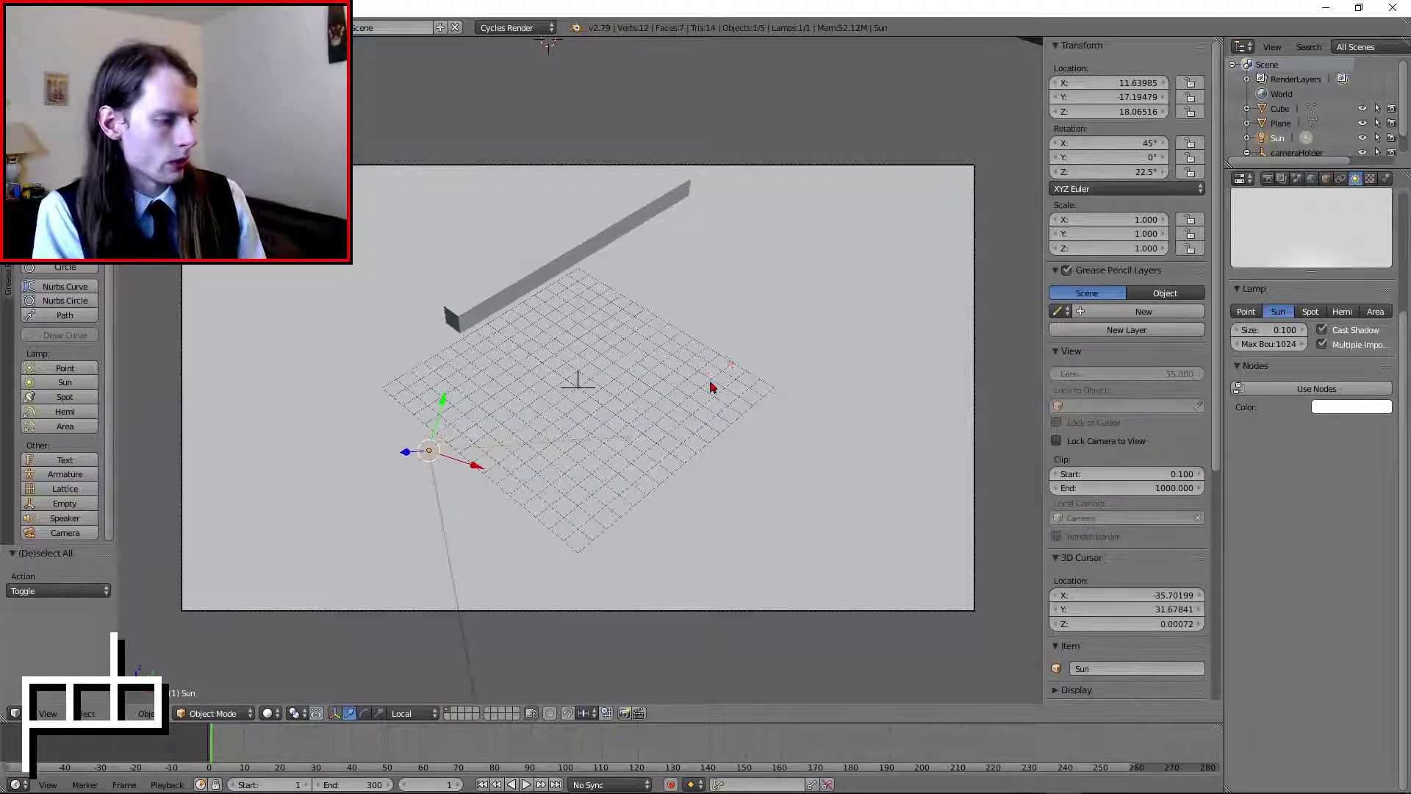
- Try Sun lamp sizes of 0.25 and 5 in the Cycles lamp settings
right_click(567, 266)
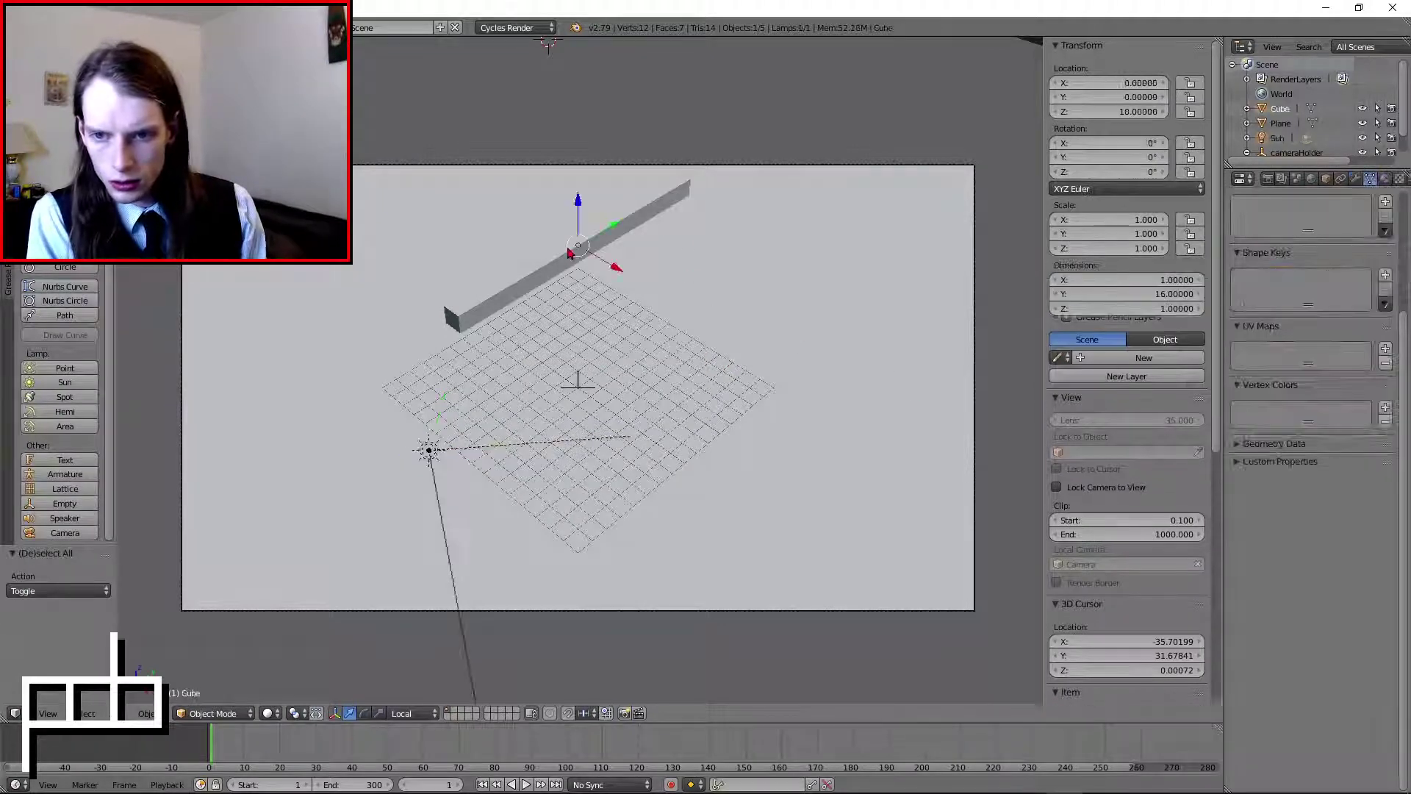
right_click(456, 447)
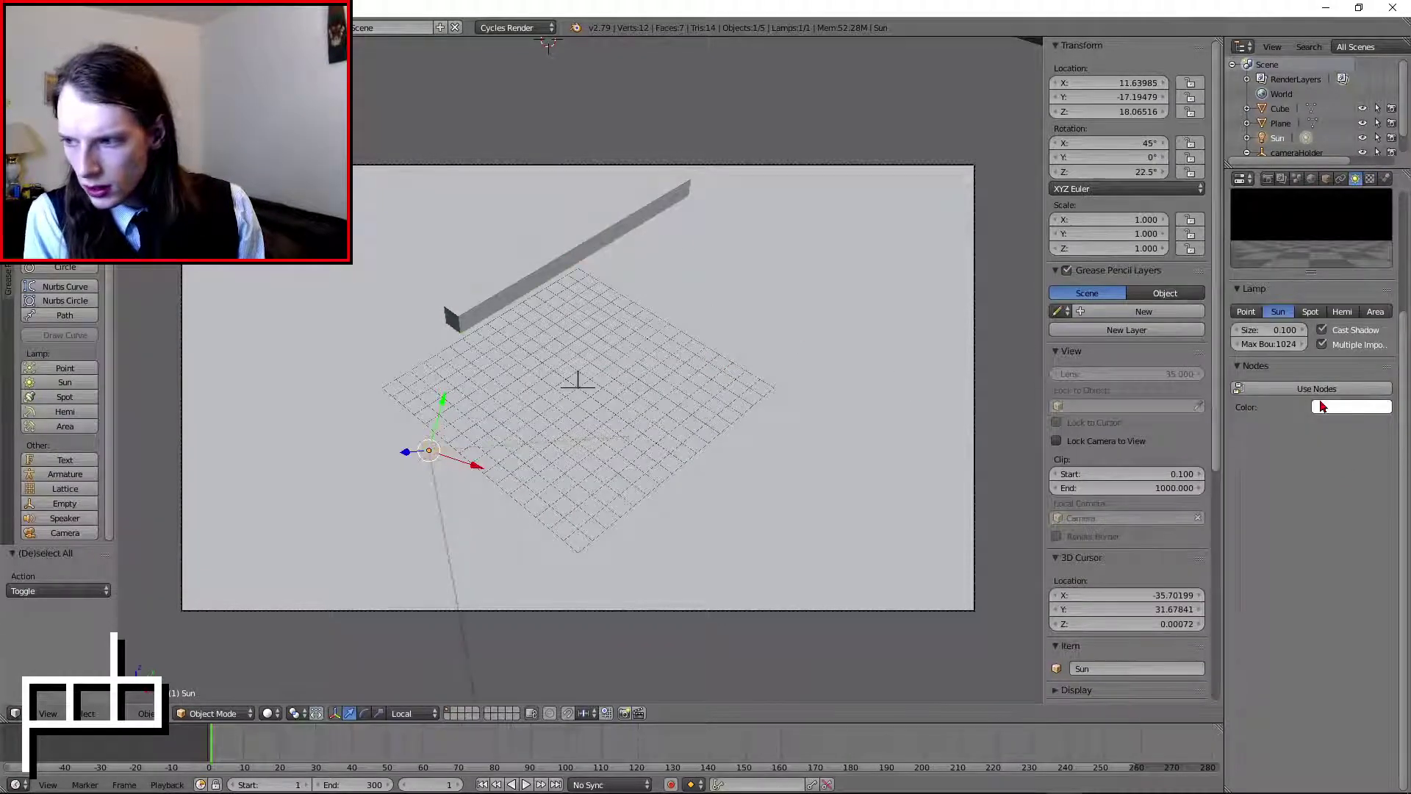
click(1269, 333)
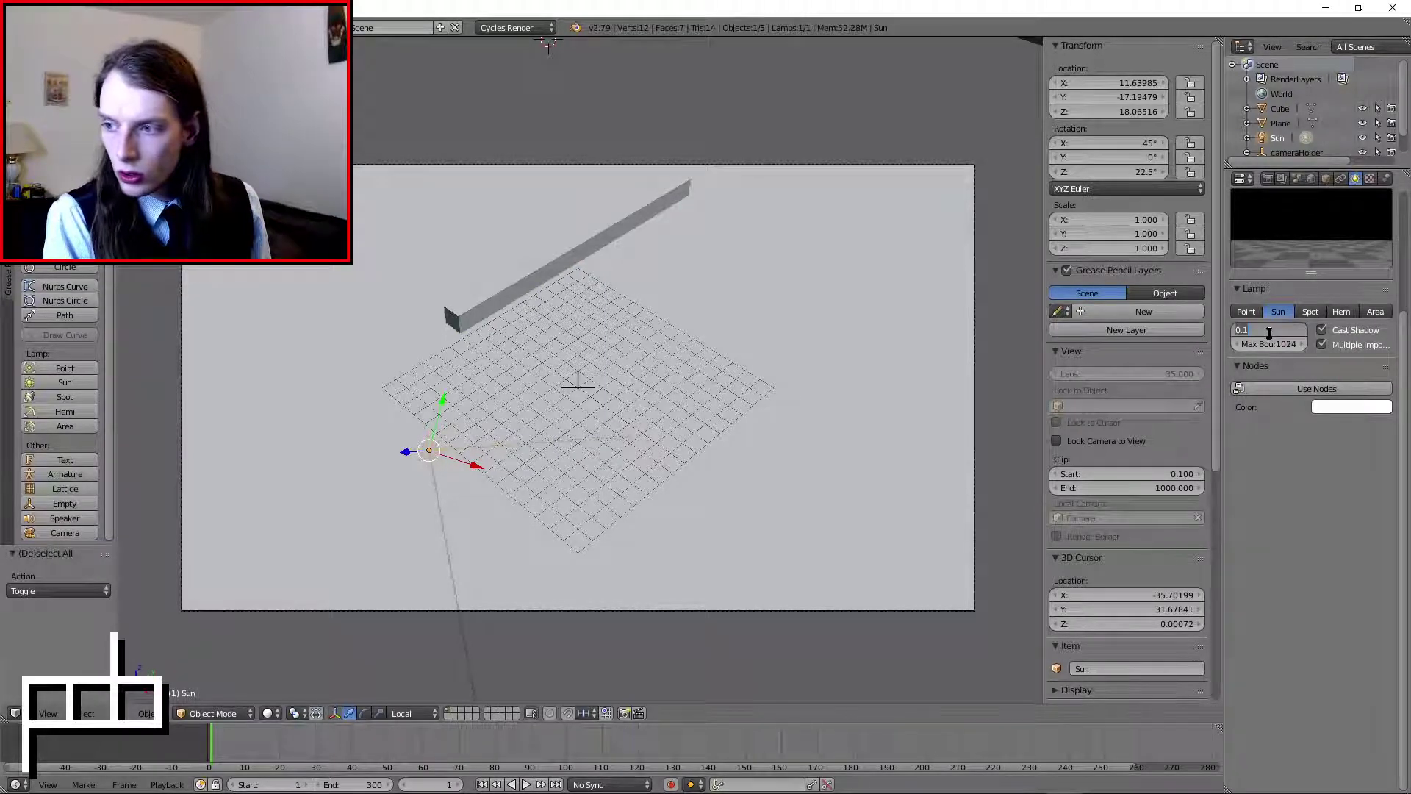
text(0.25)
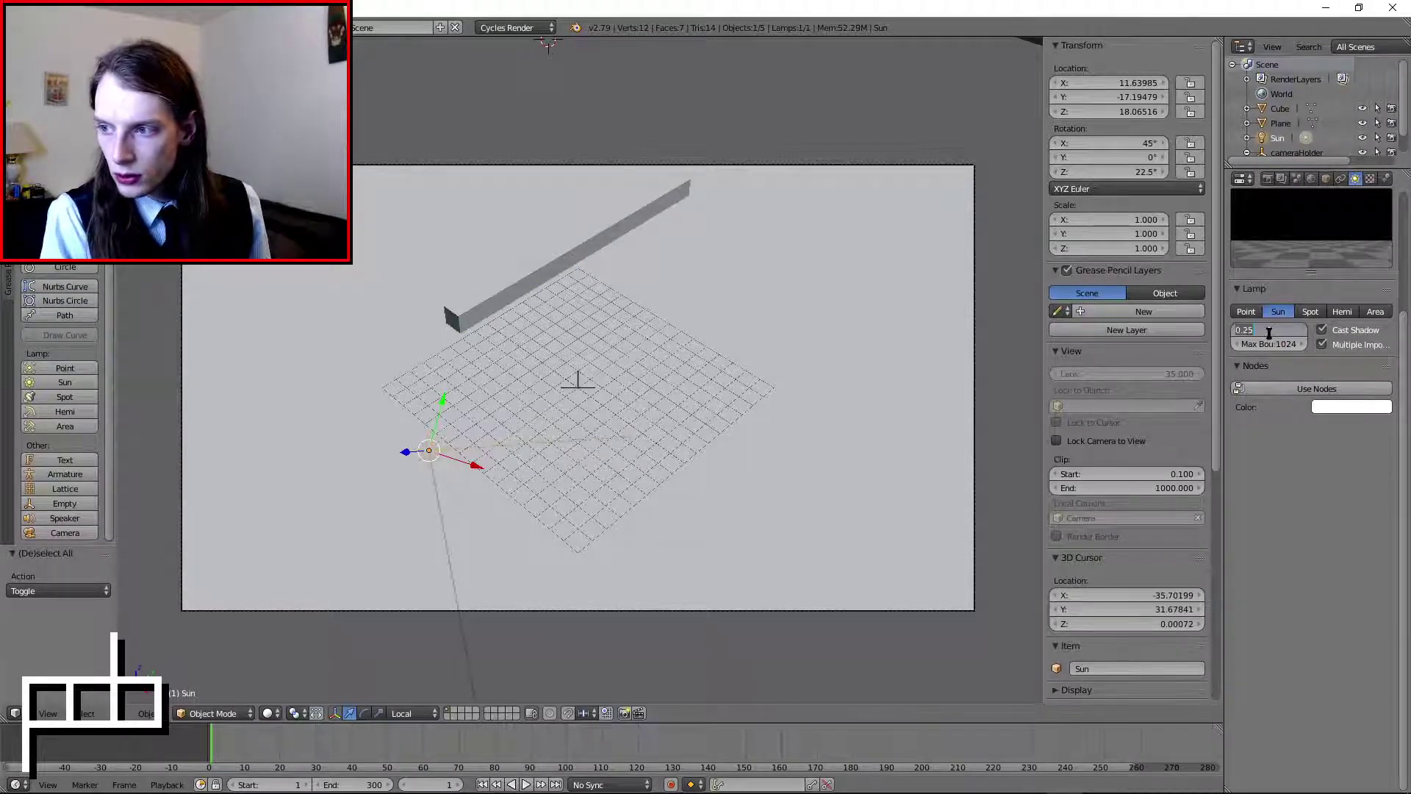
key(Return)
click(1268, 332)
text(1.0)
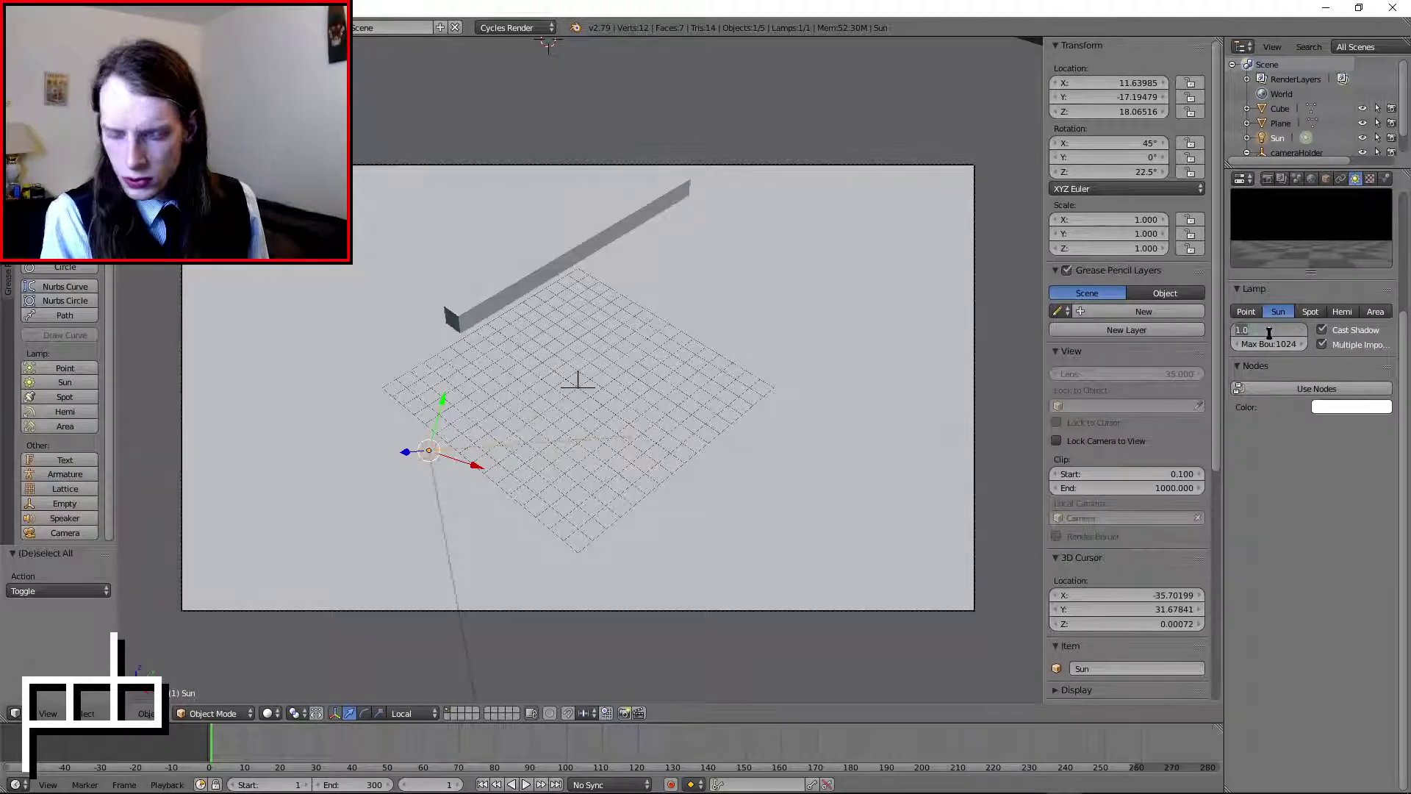
text(5)
key(Return)
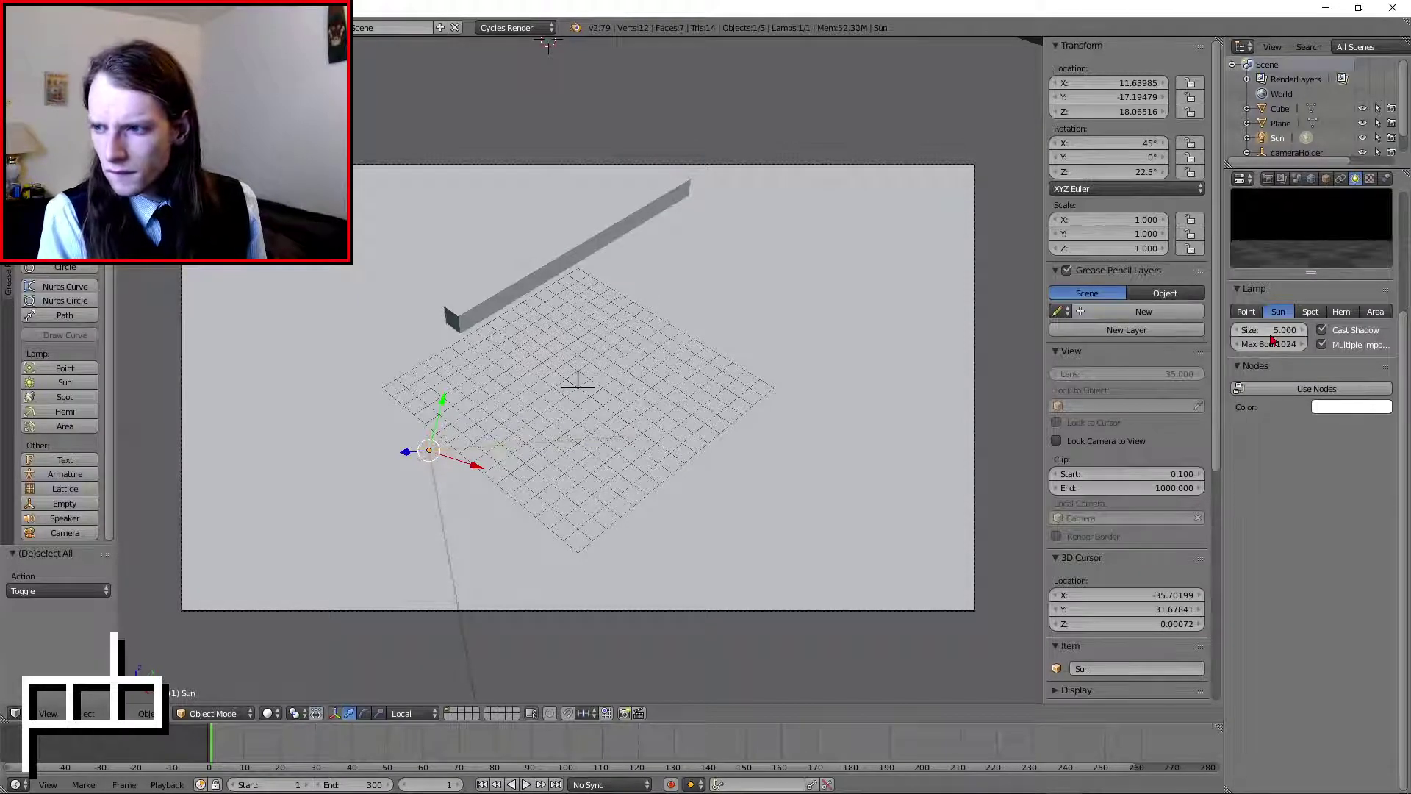
- Set the Sun lamp's size to 0.05 and start a test render
click(1272, 332)
text(1.0)
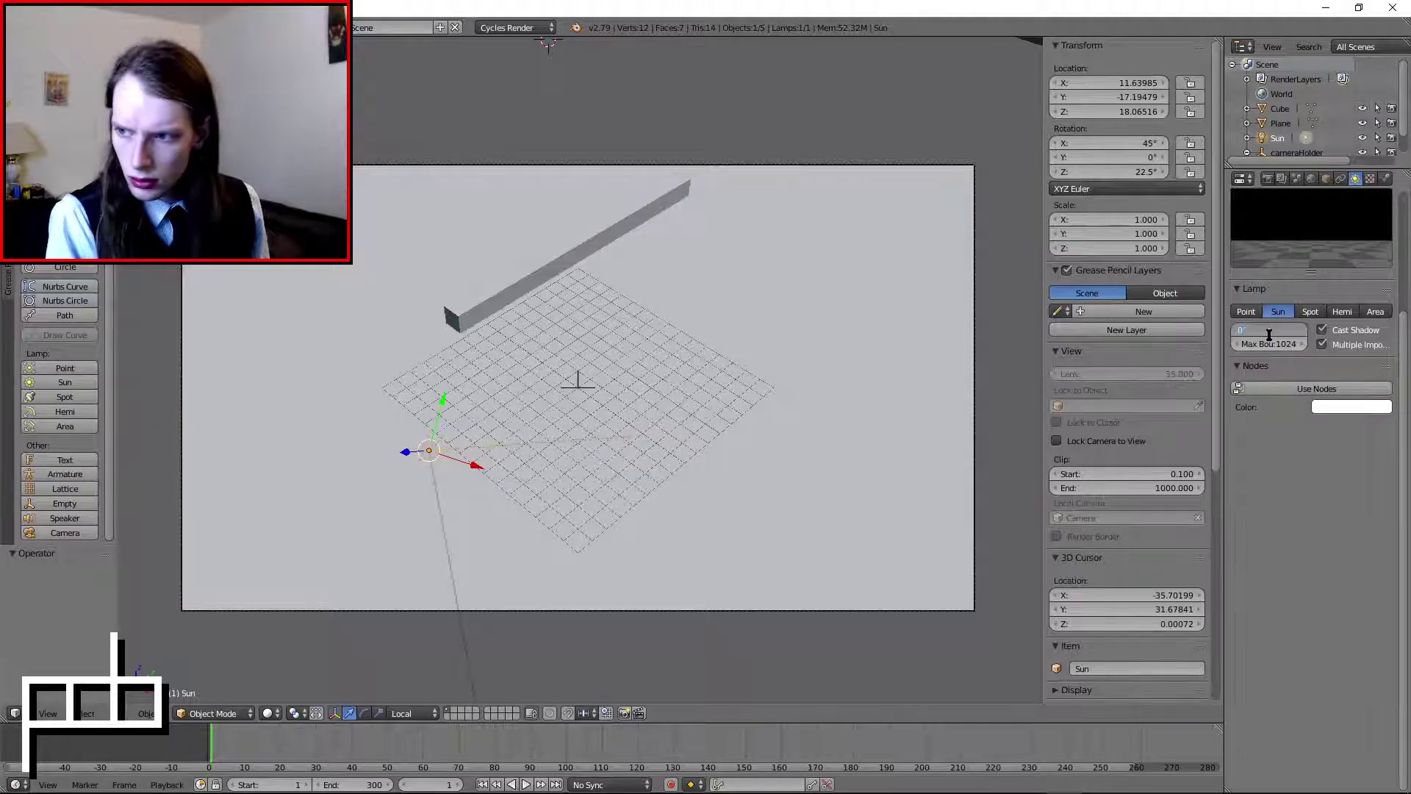
text(0.05)
key(Return)
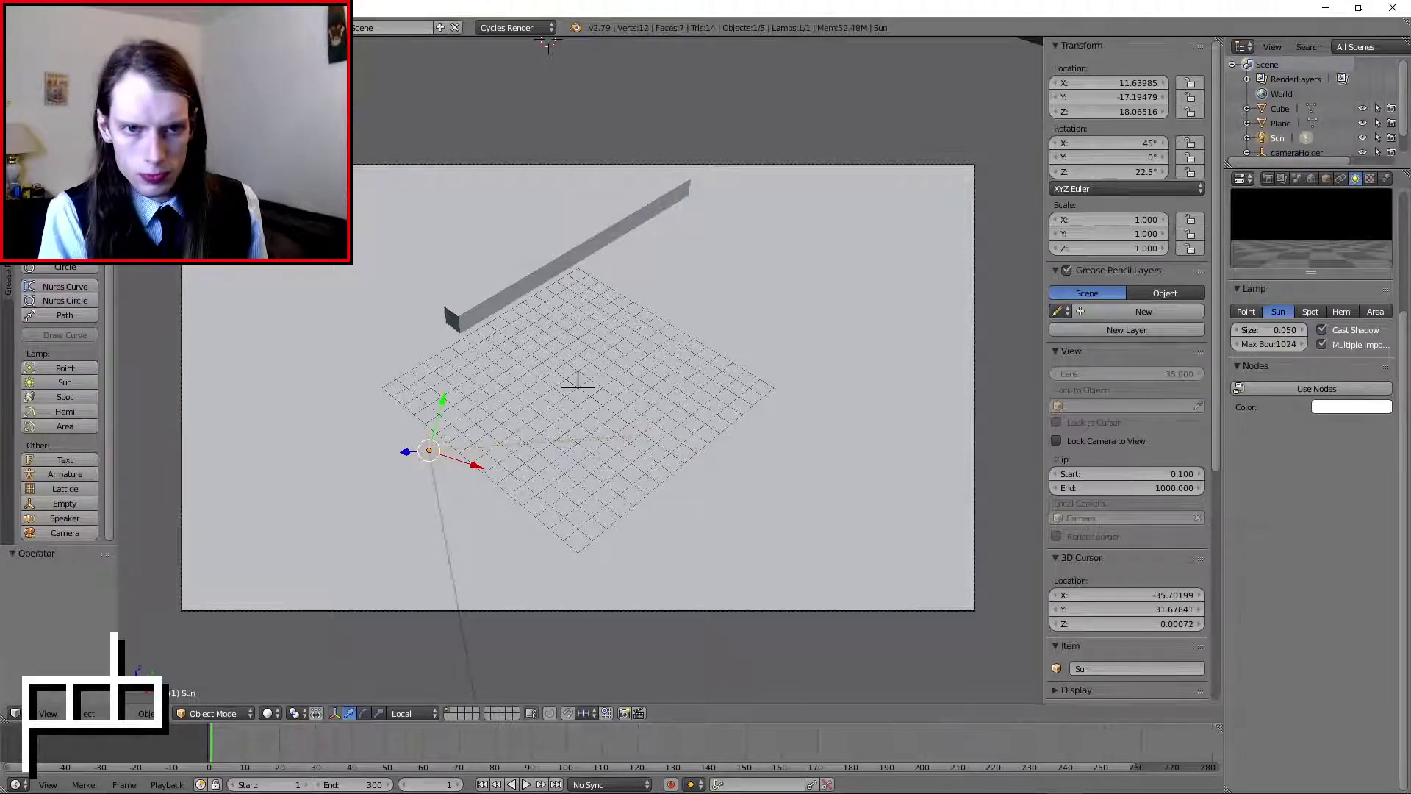
key(F12)
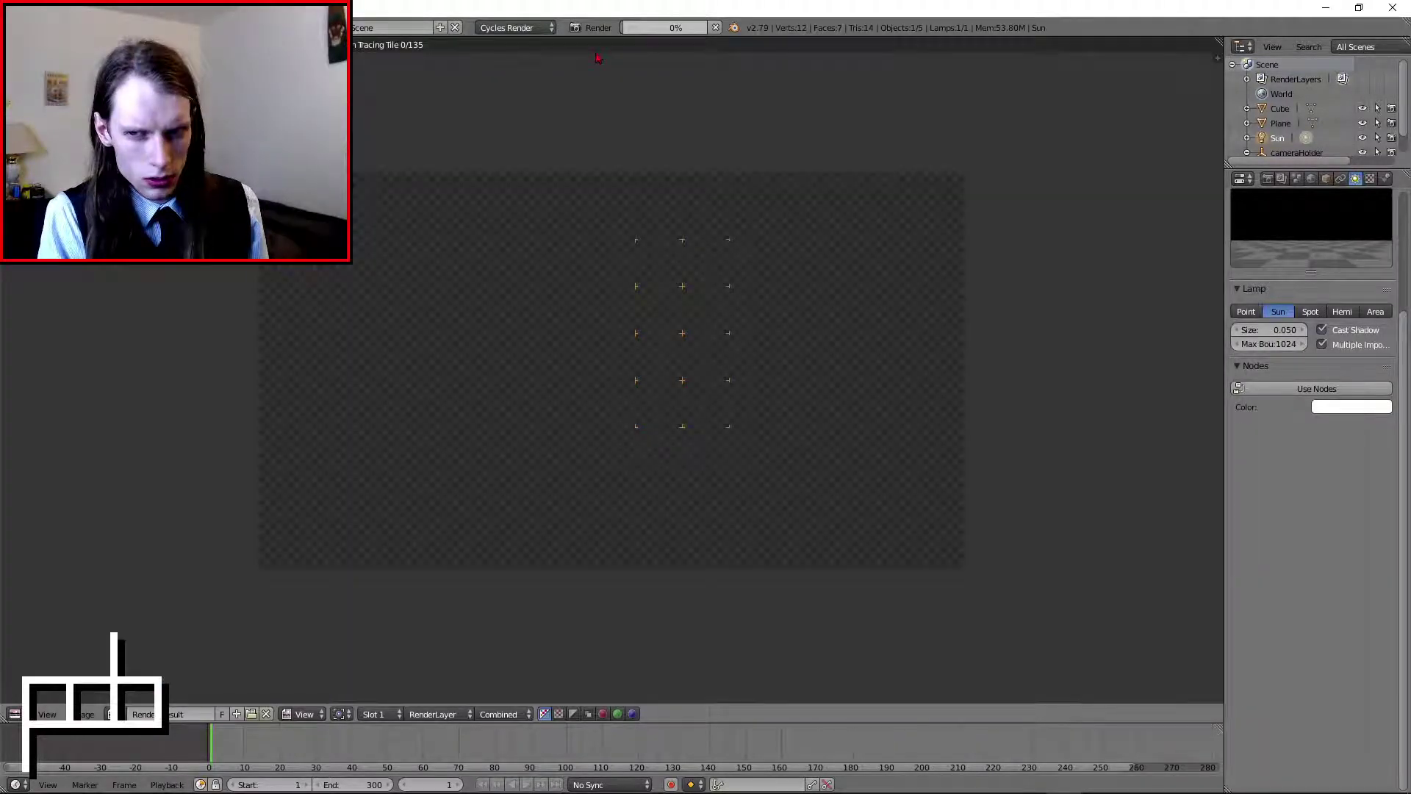
- Lower the render resolution scale to 12% and render a quick test frame
click(1268, 179)
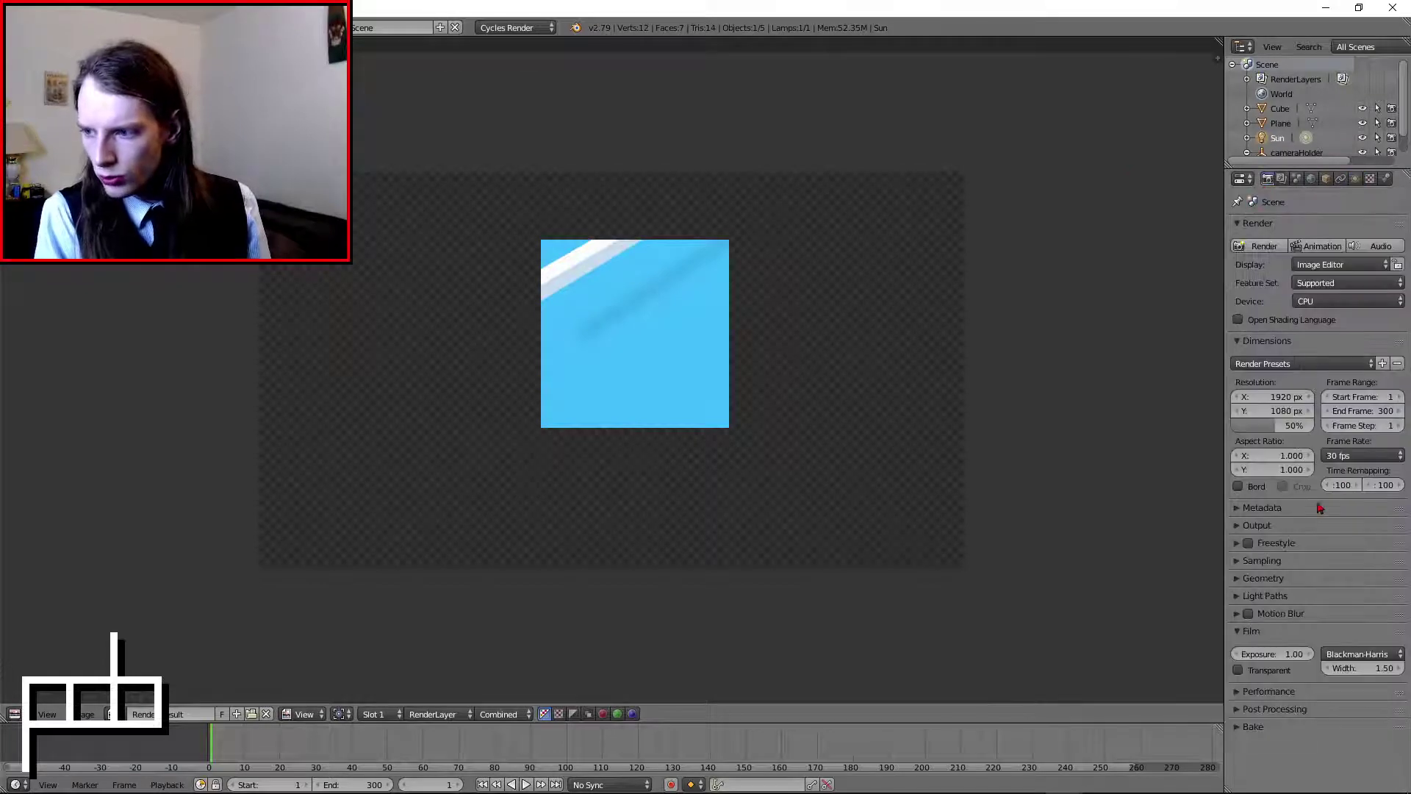
click(1287, 425)
text(10)
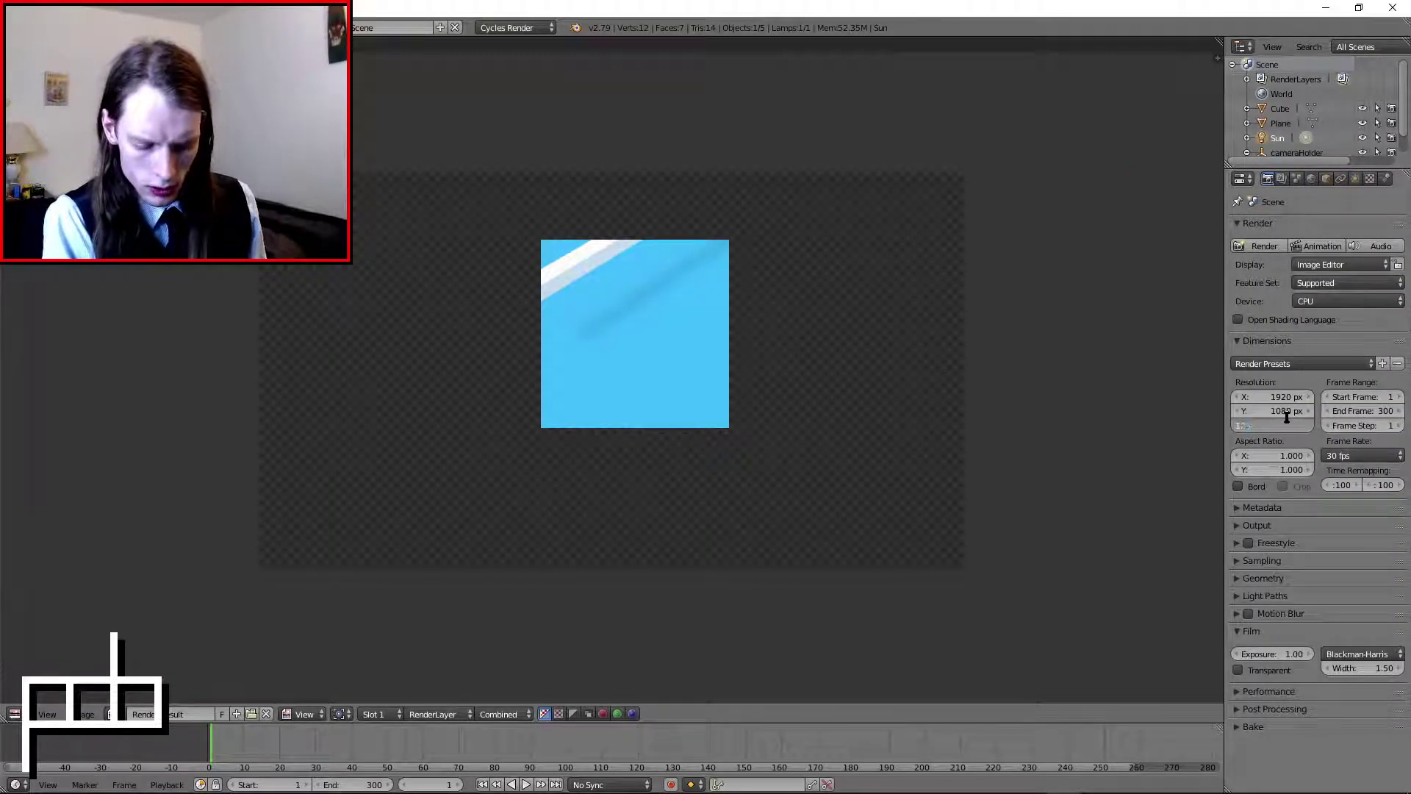
key(Return)
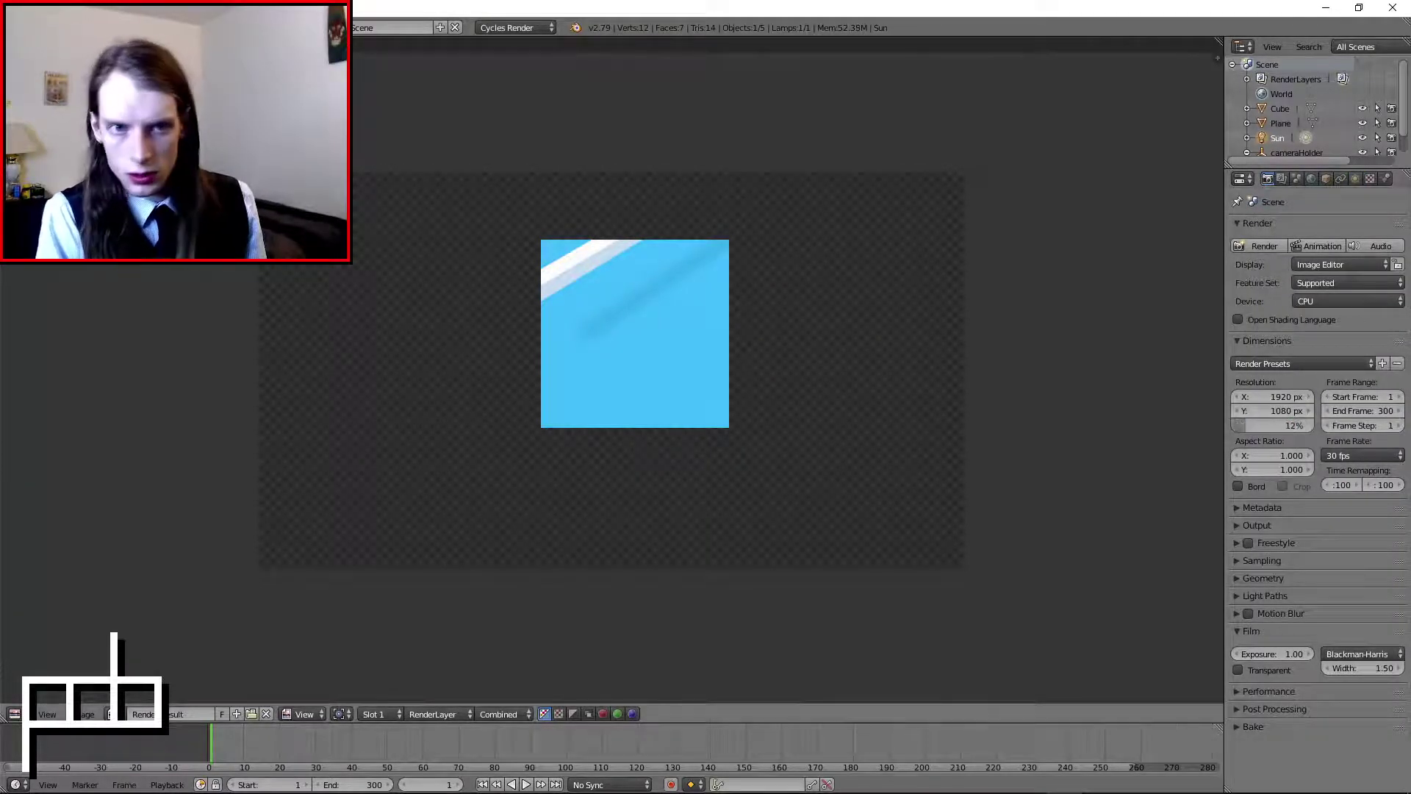
key(F12)
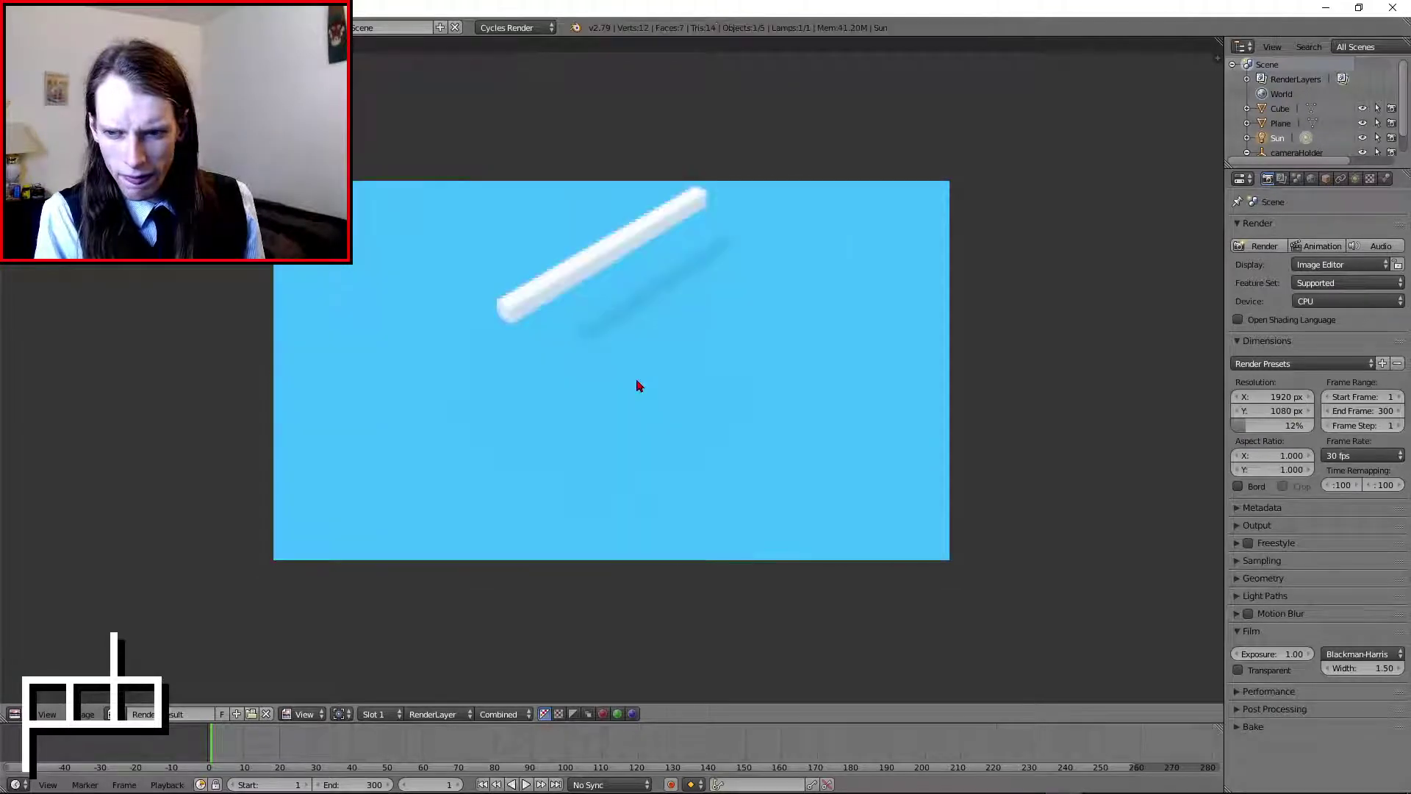
- Set the Sun lamp's size to 5 and render the frame to compare the shadow
click(1356, 179)
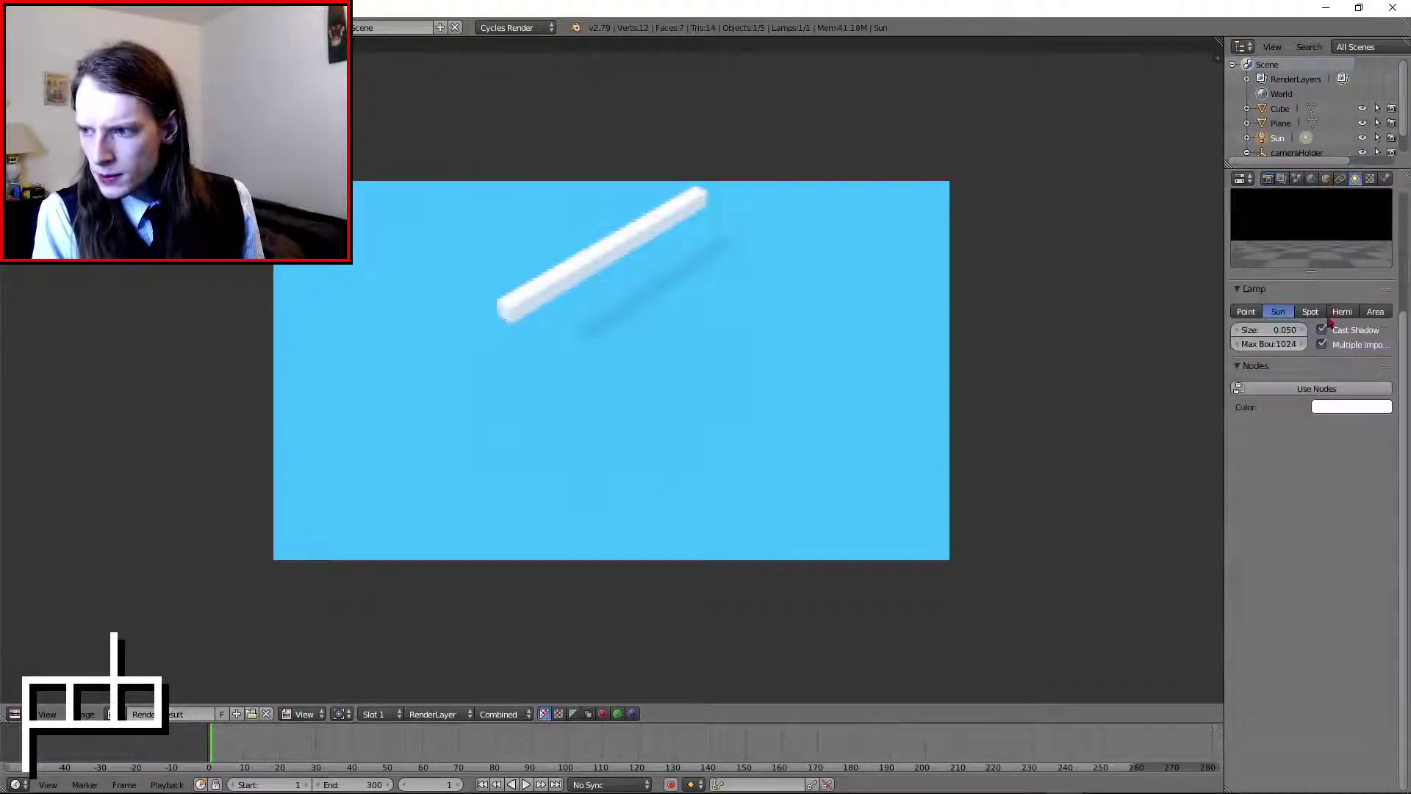
click(1277, 331)
text(5)
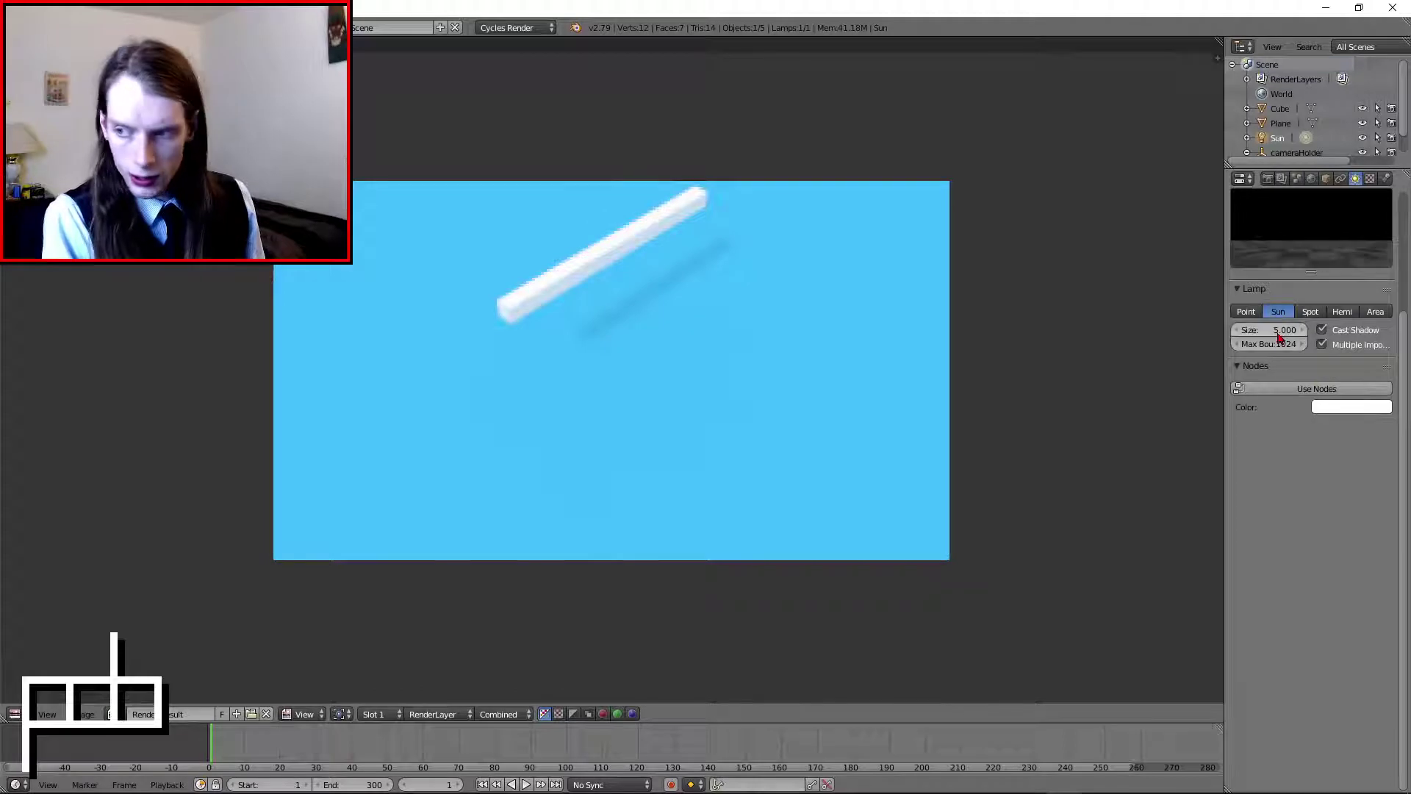
key(Return)
key(F12)
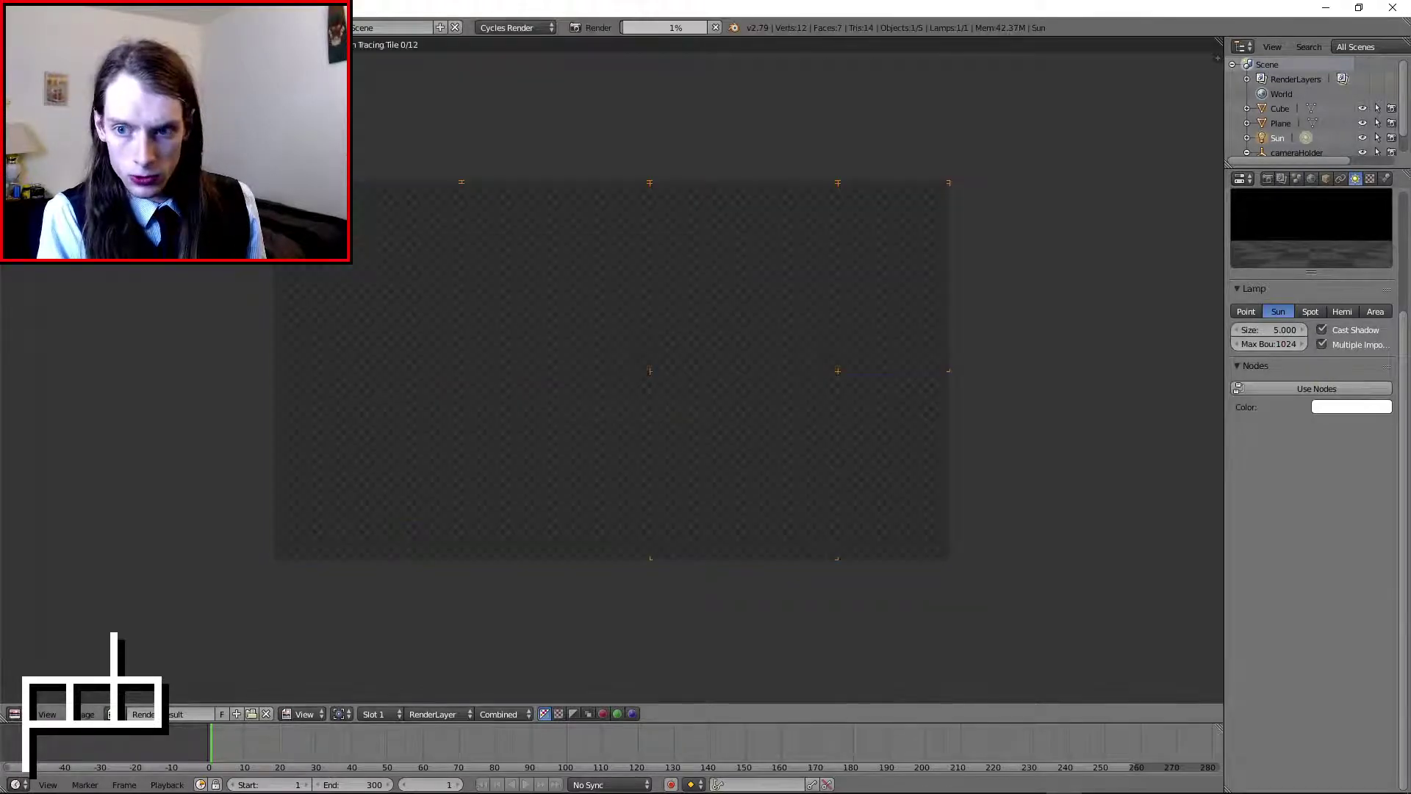
- Try a Sun lamp size of 0.125 and render the frame again
click(1264, 331)
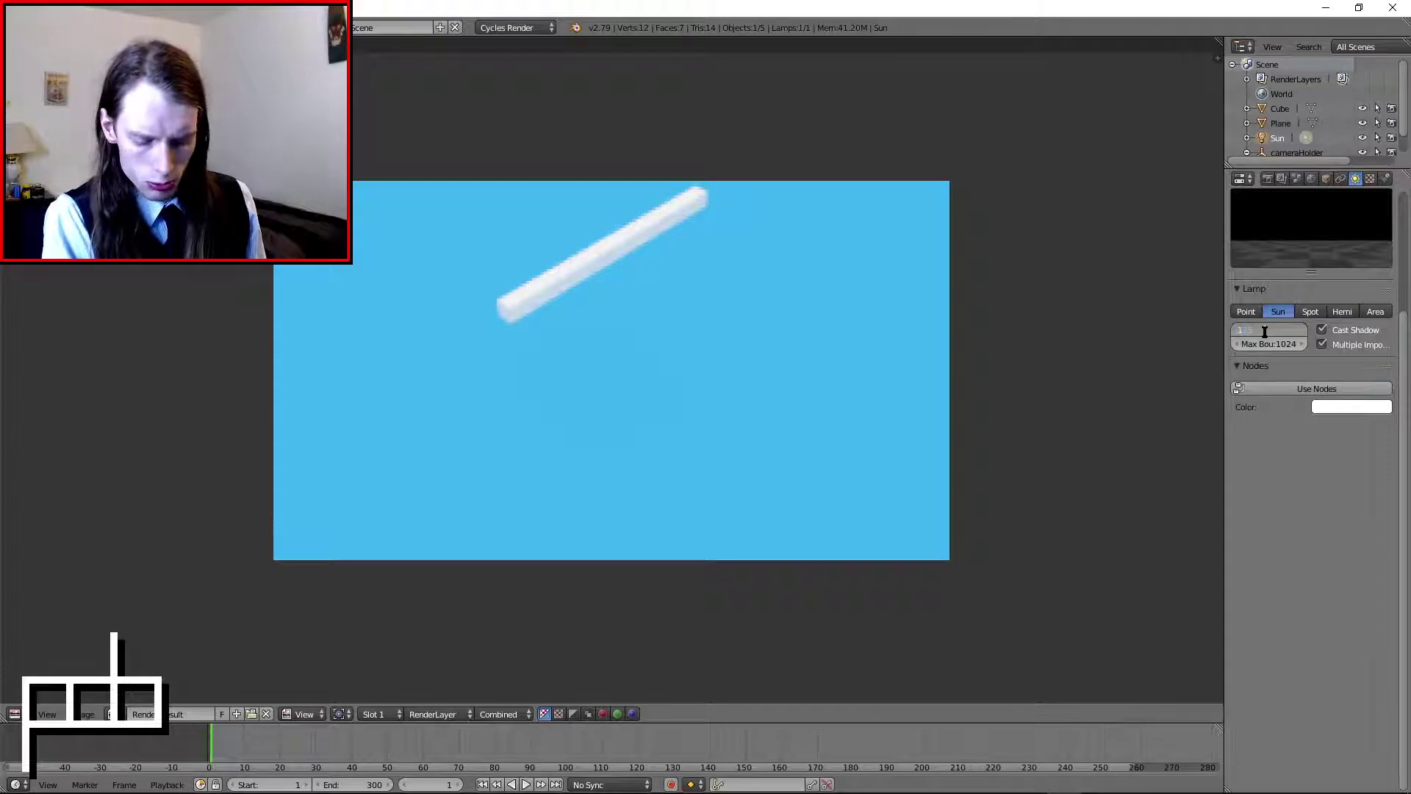
text(.125)
key(Return)
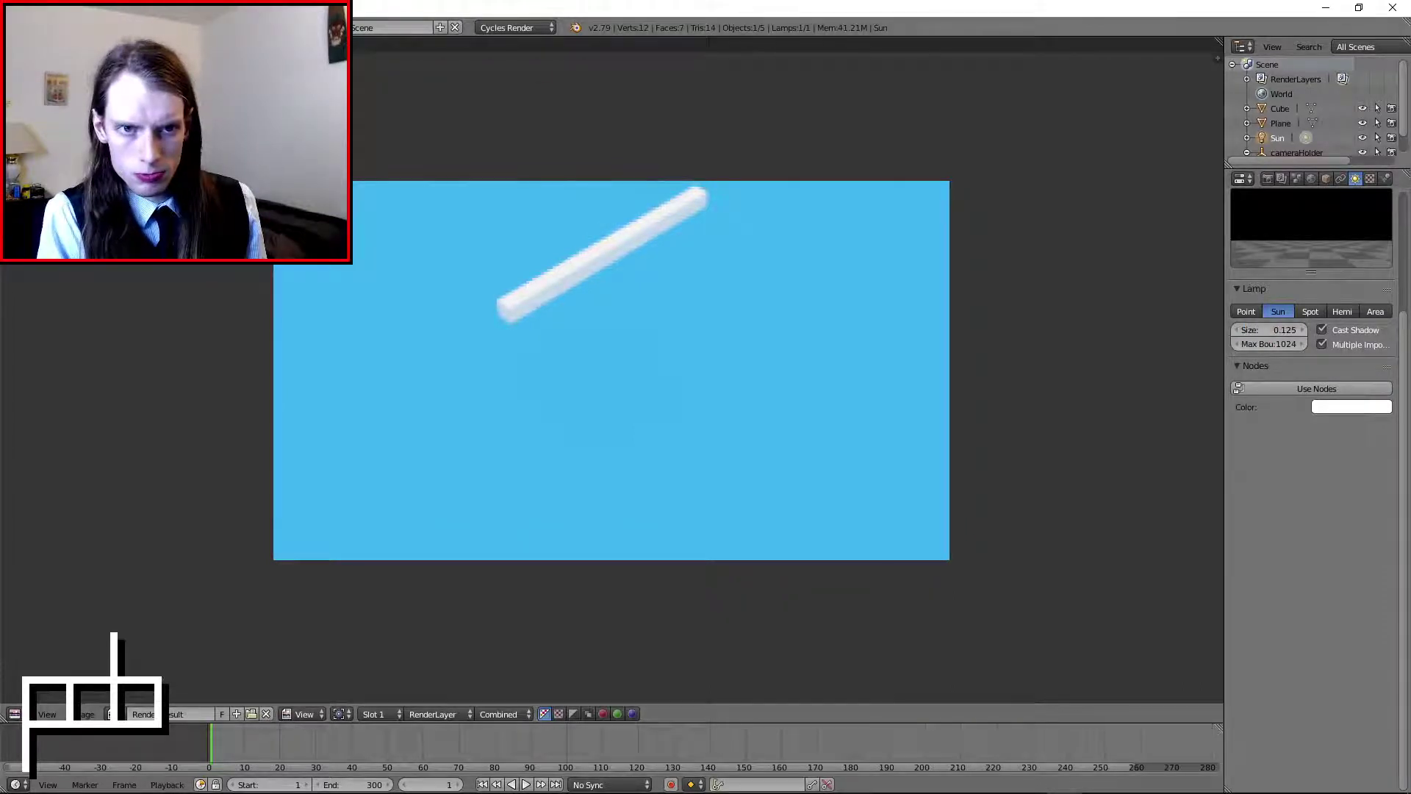
key(F12)
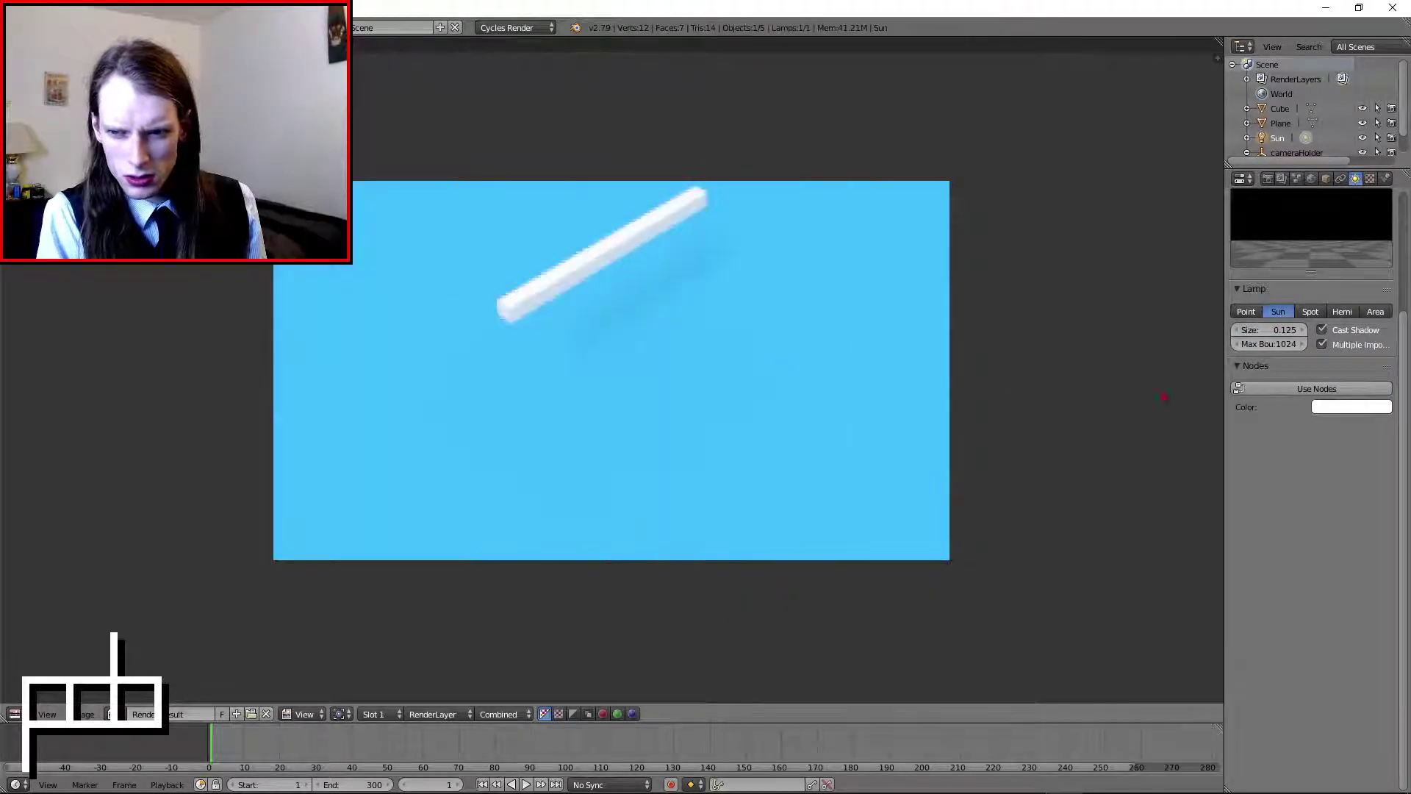
- Reduce the Sun lamp's size to 0.025 and render the frame to check the shadow's sharpness
click(1283, 335)
key(BackSpace)
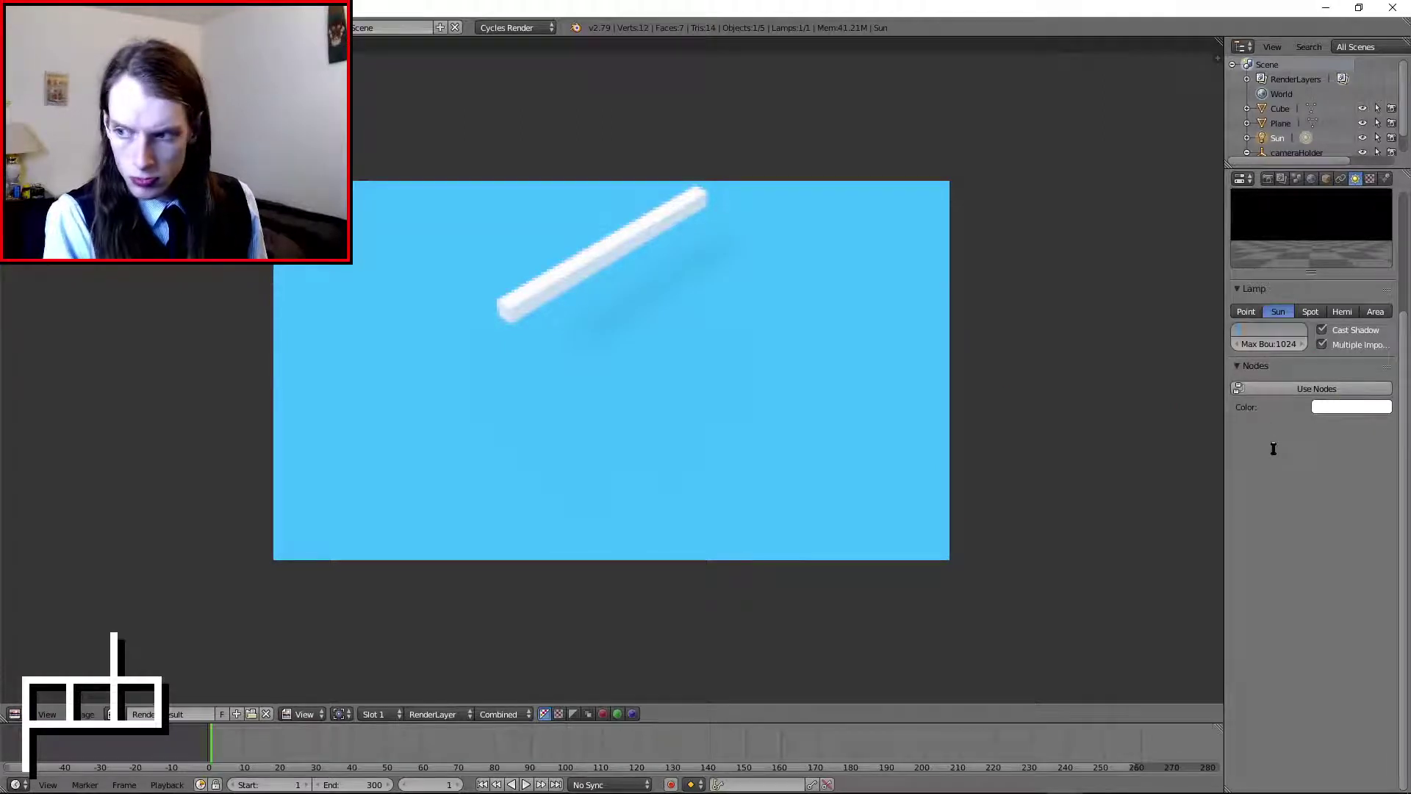
text(.0)
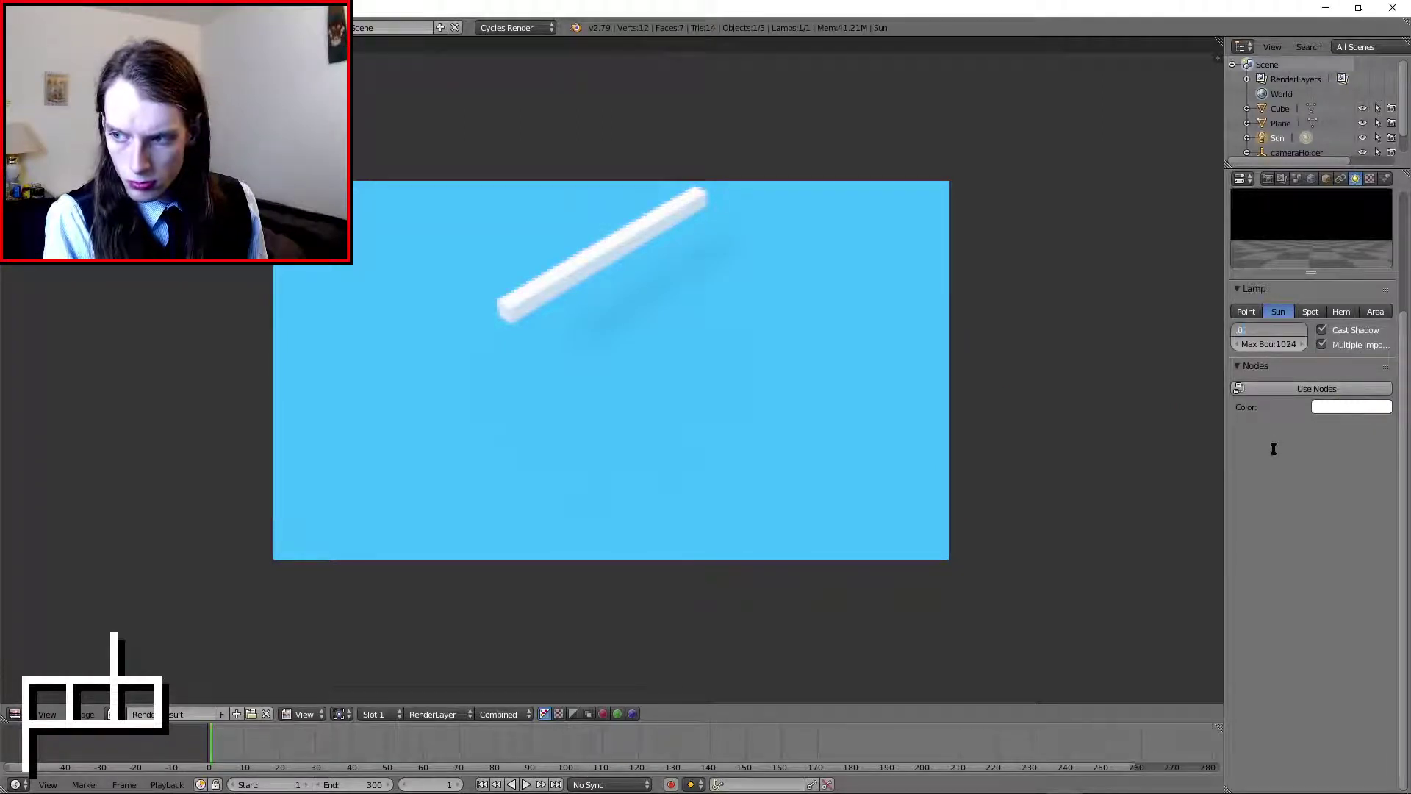
text(25)
key(Return)
key(F12)
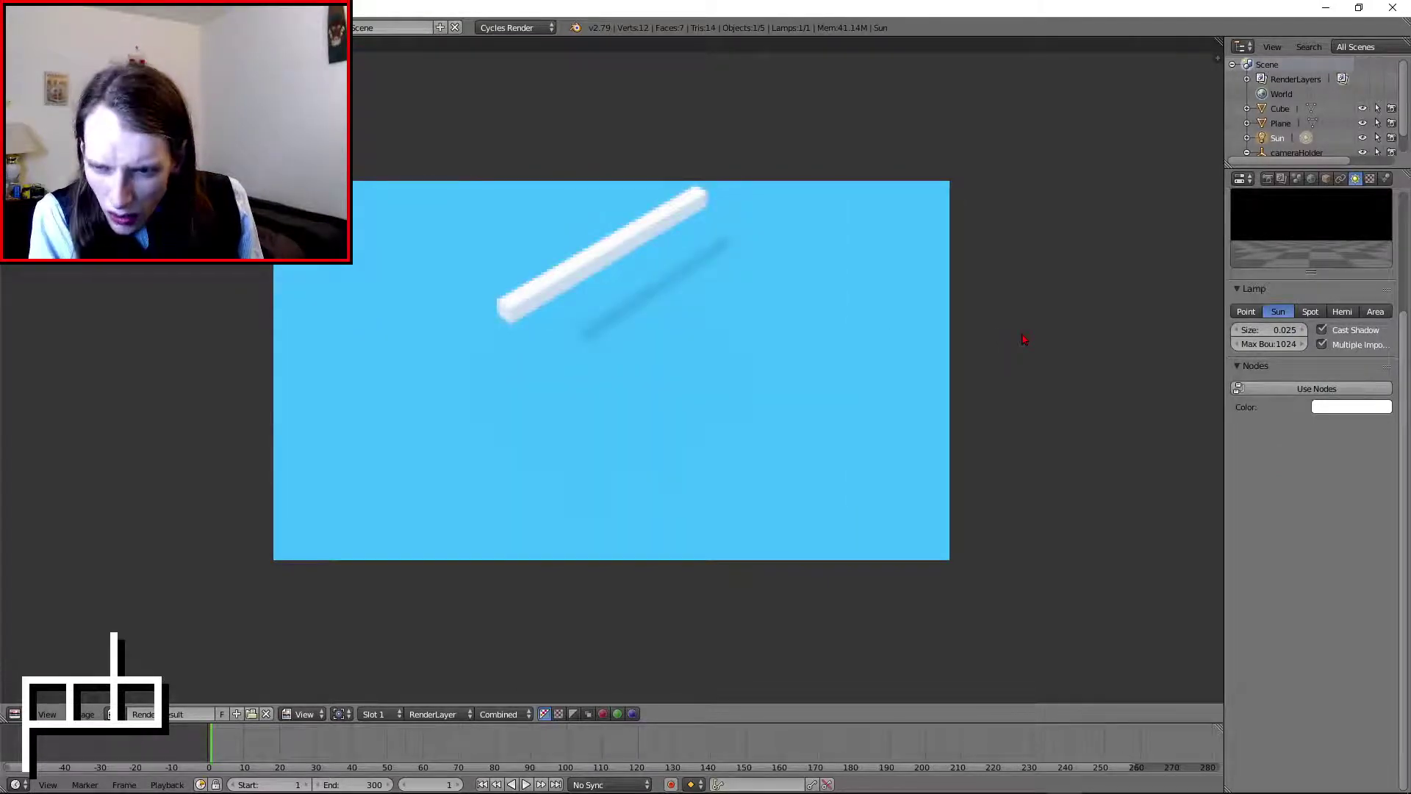
- Enable nodes for the Sun lamp, give its Emission surface a light orange colour, and render the frame
click(1323, 390)
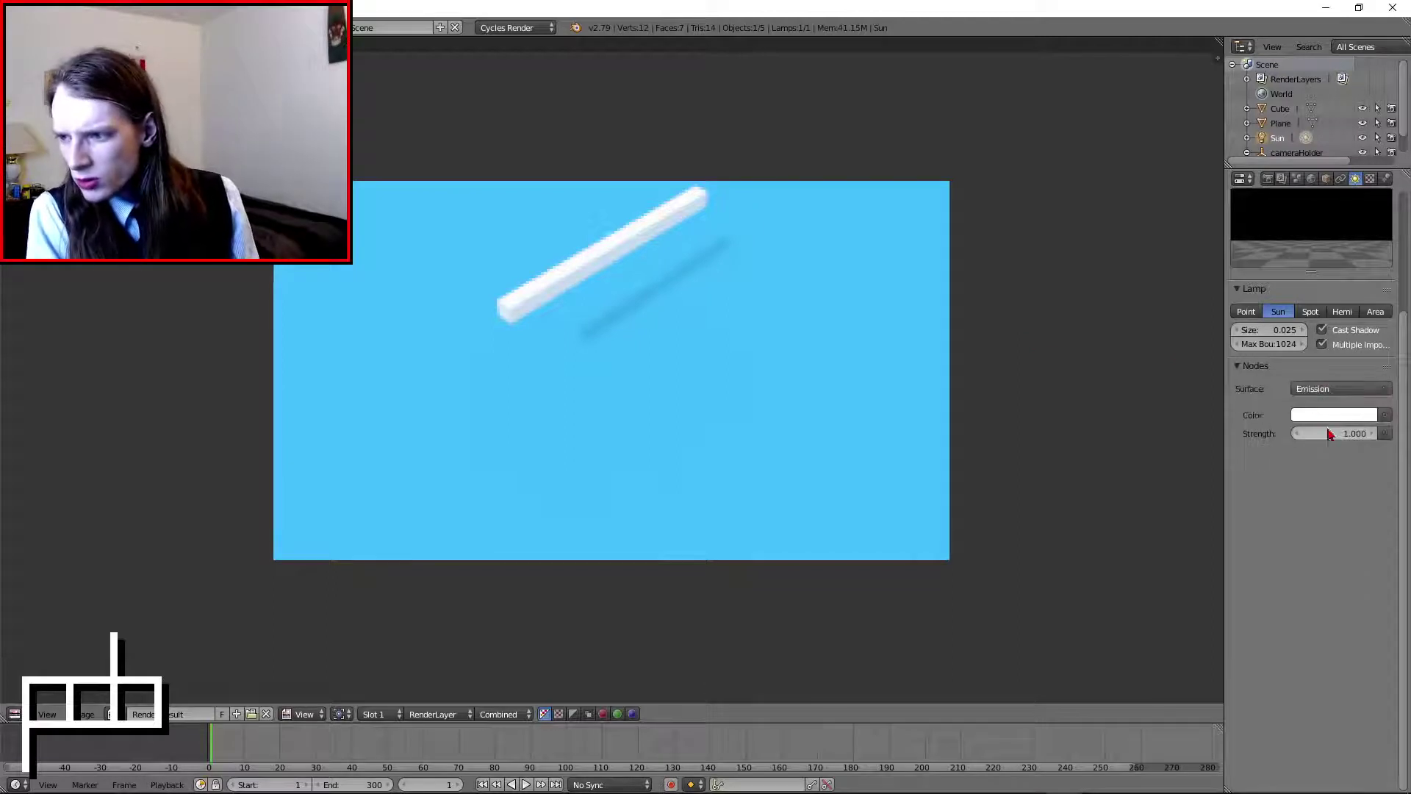
click(1335, 388)
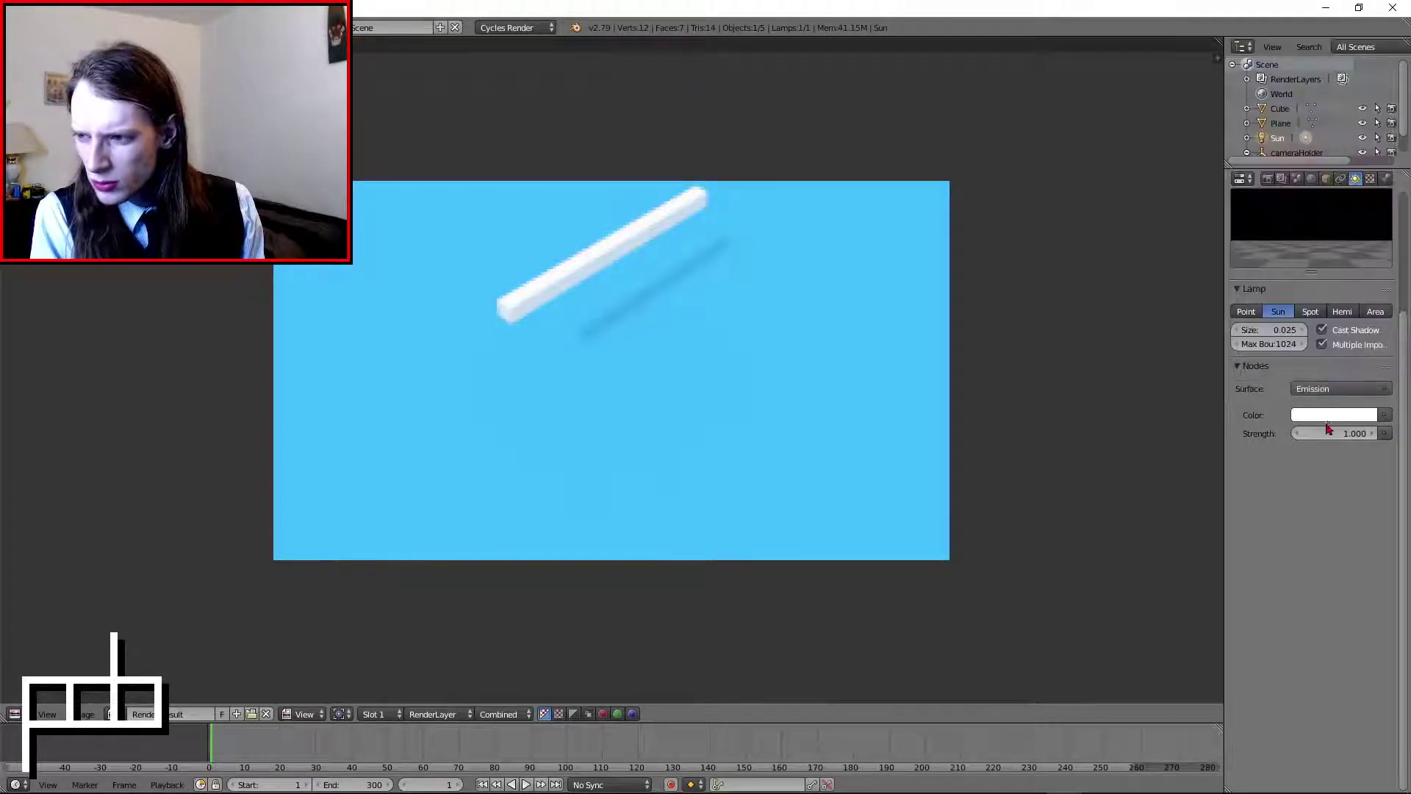
click(1330, 418)
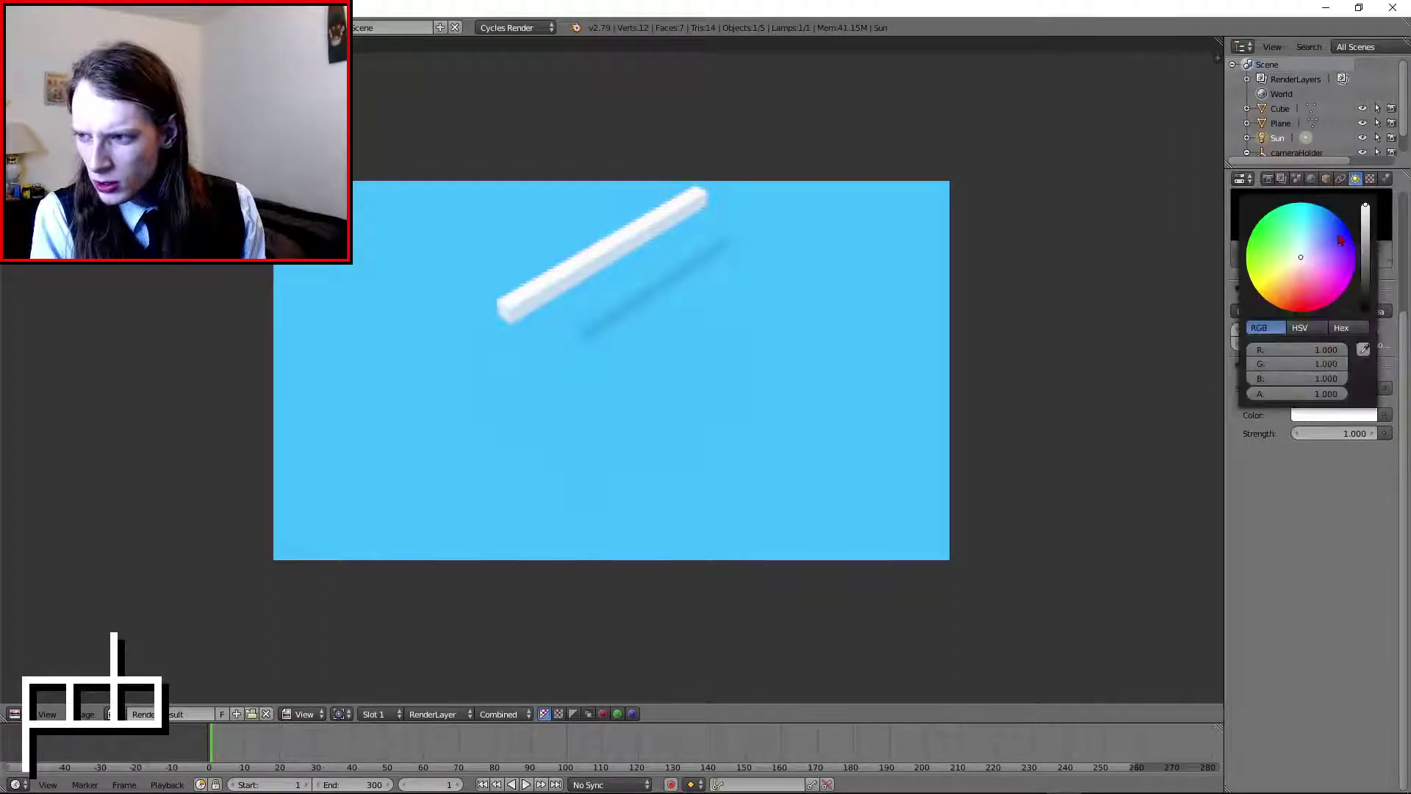
click(1282, 276)
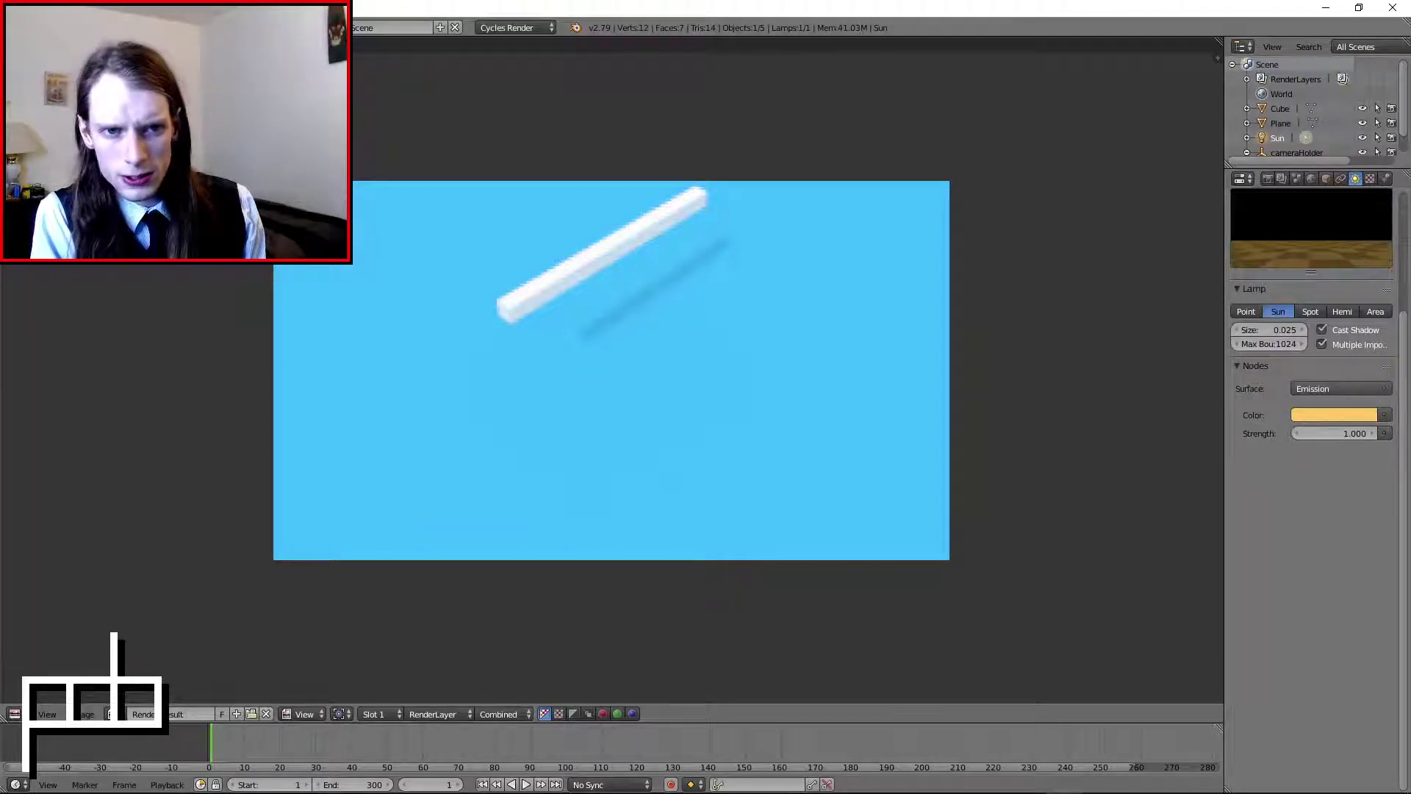
key(F12)
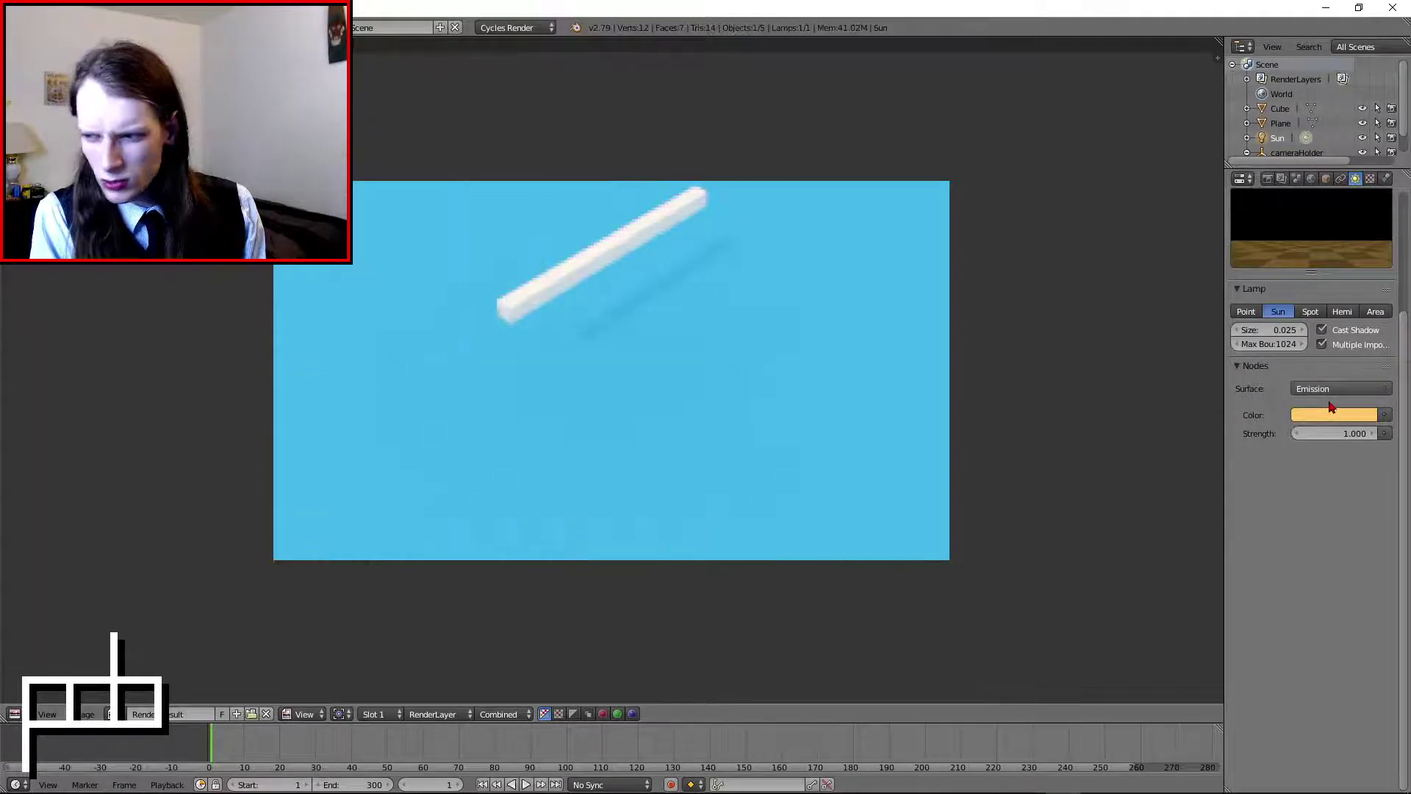
- Try a pure red Emission colour with strength 30.9 on the Sun lamp and render the frame
click(1332, 411)
drag(1332, 300, 1302, 312)
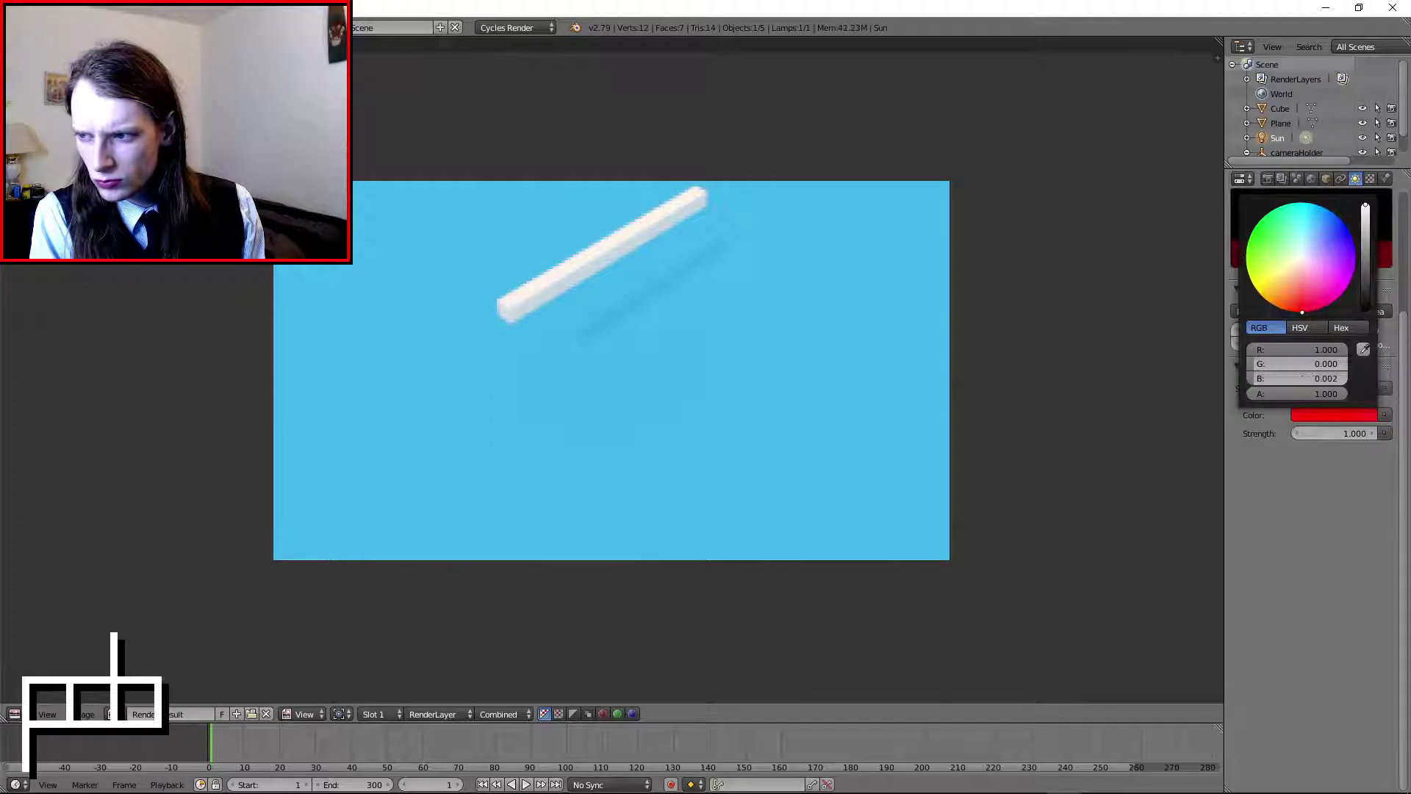
click(1323, 433)
text(30.9)
key(Return)
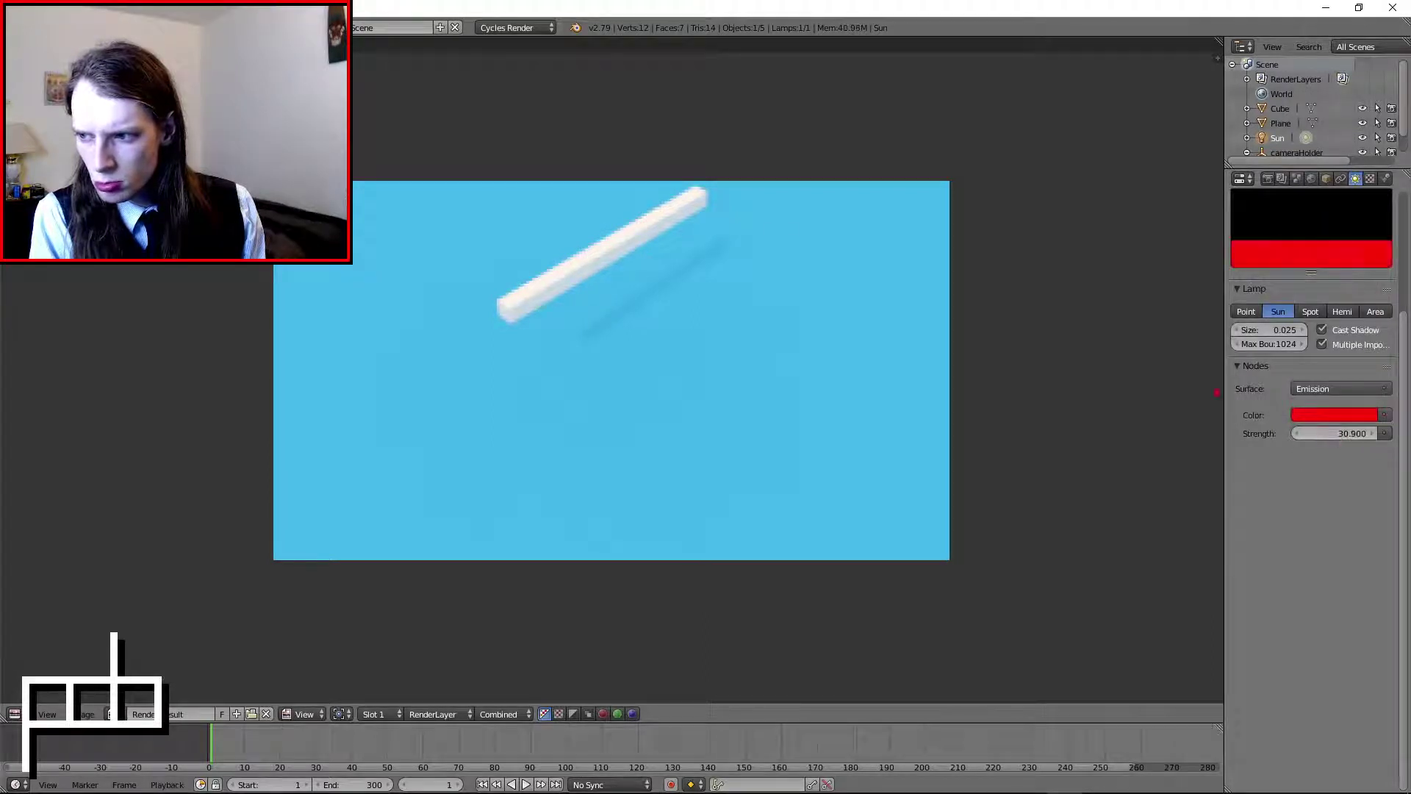
key(F12)
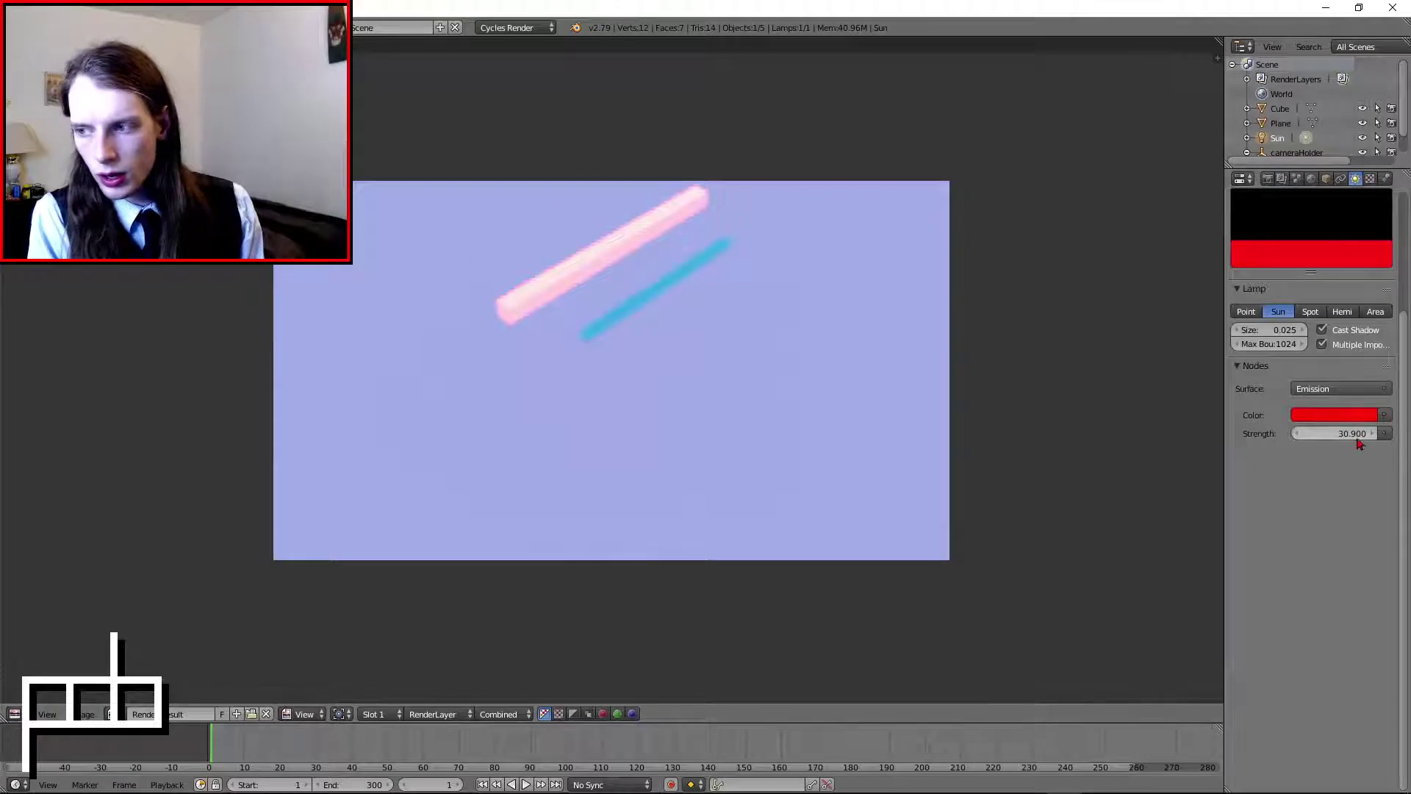
- Try a bright sky-blue Emission colour for the Sun lamp and render the frame again
click(1327, 416)
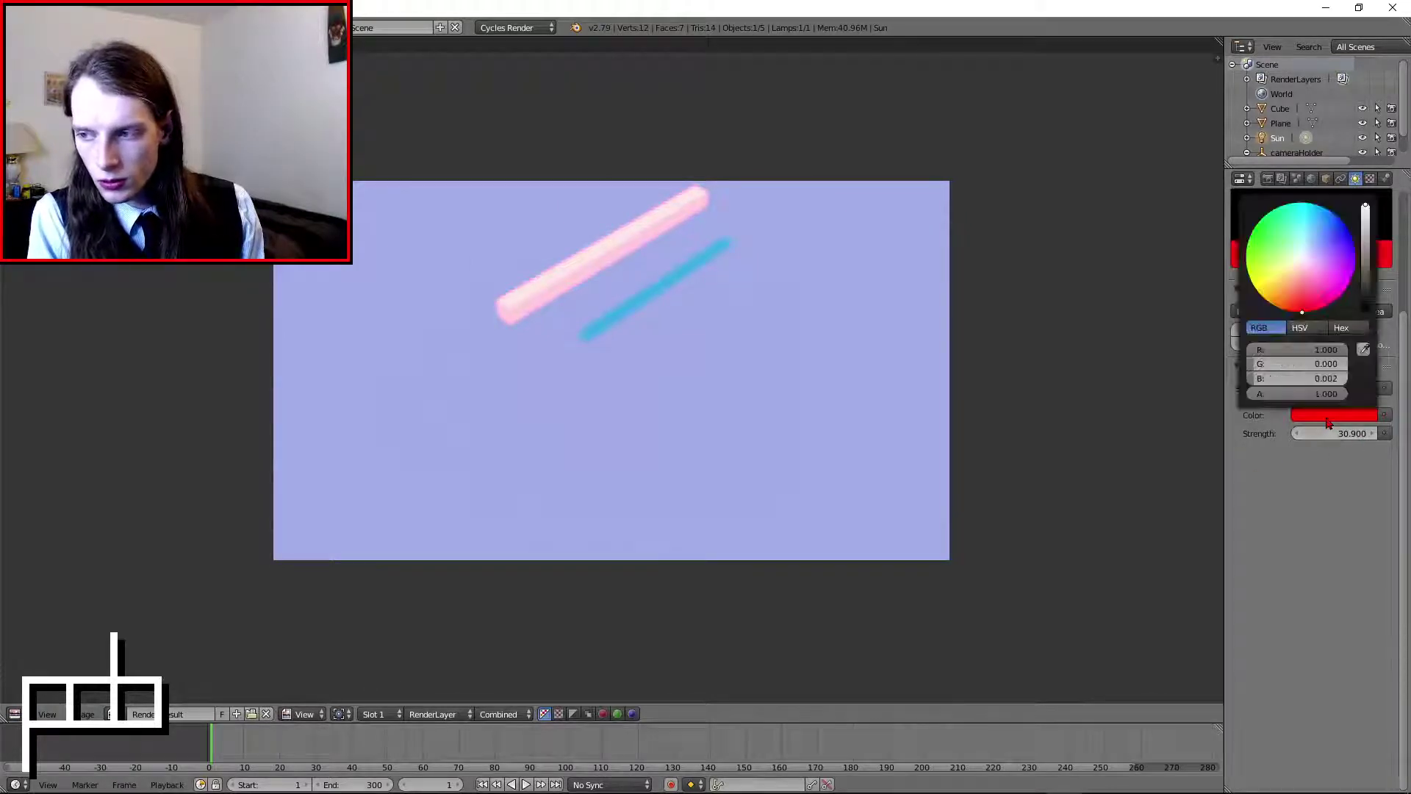
click(1319, 247)
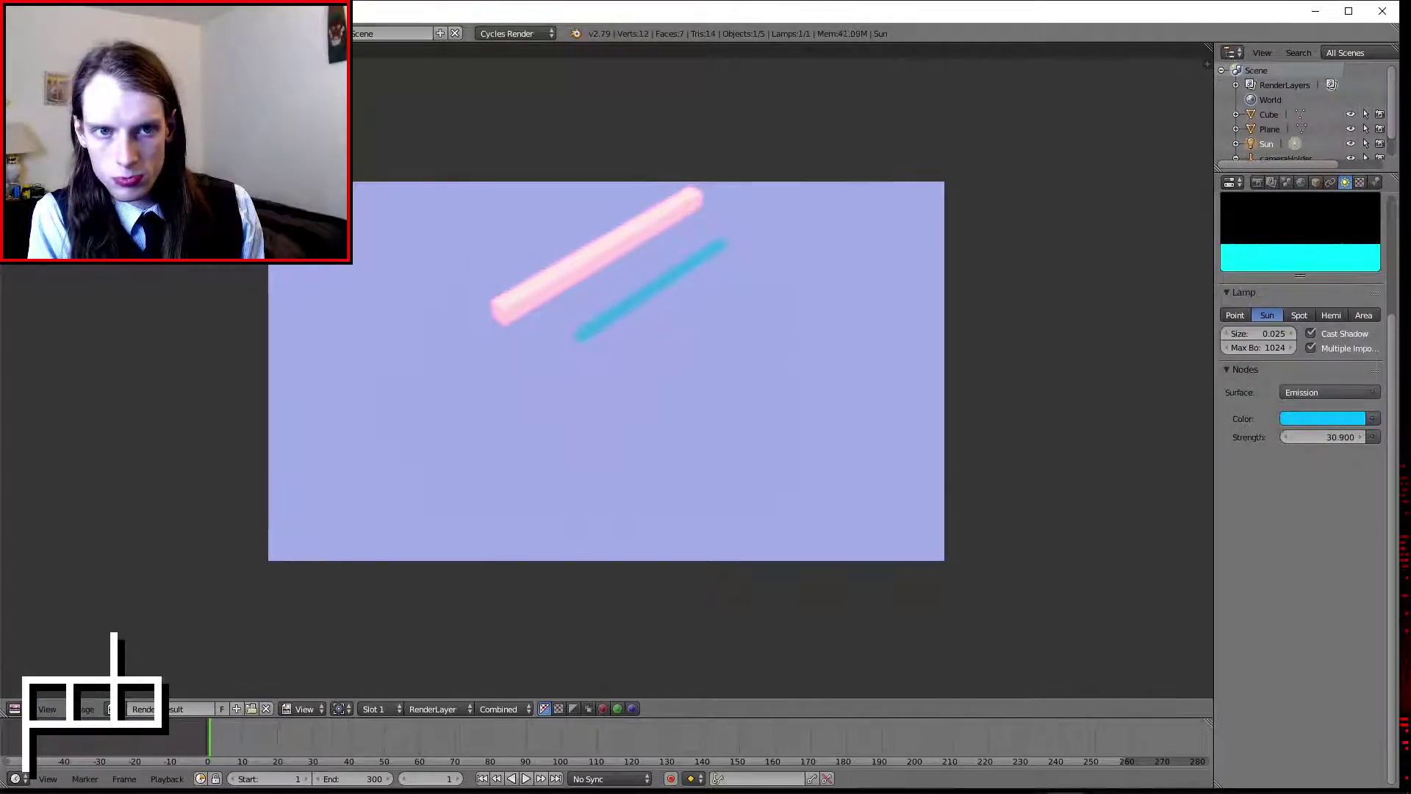
key(F12)
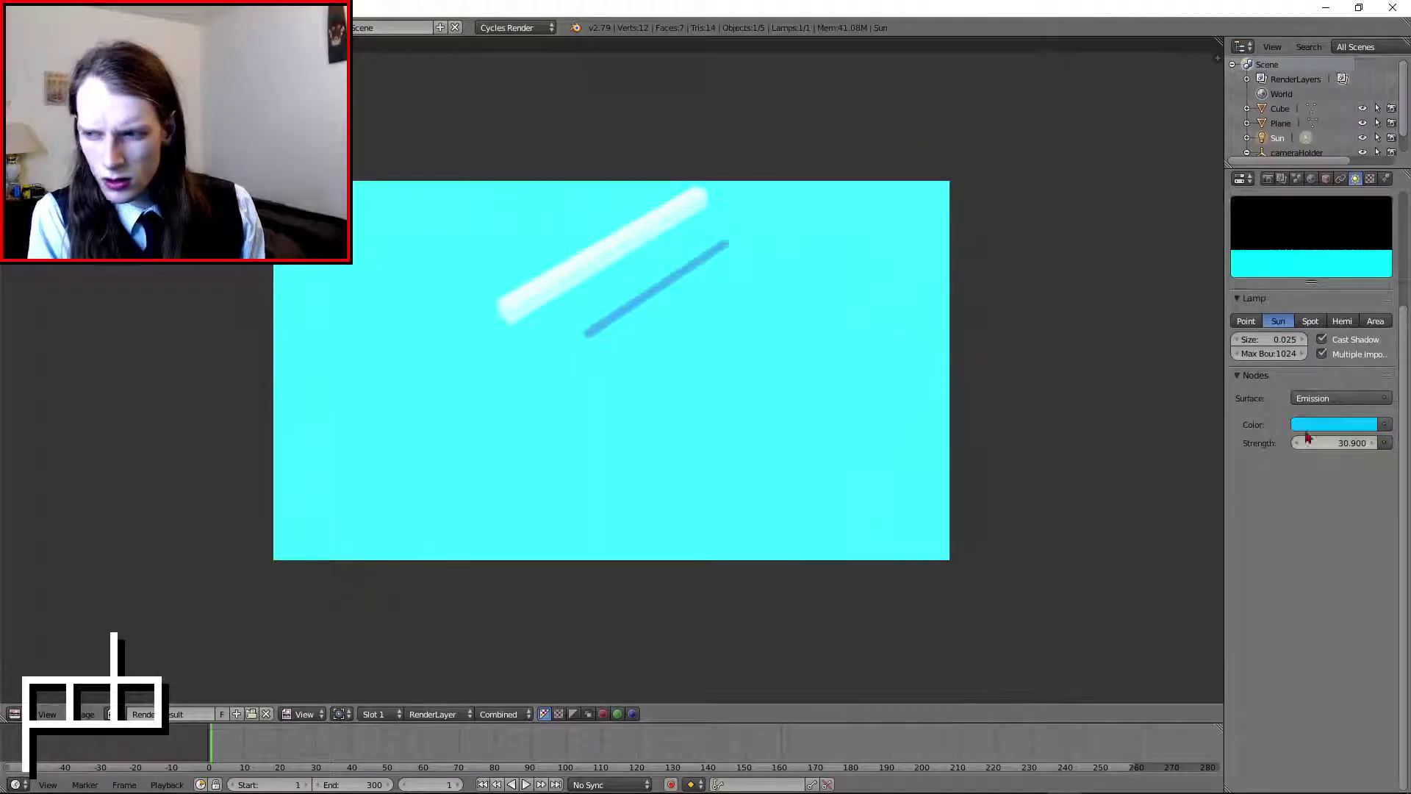
- Change the Sun lamp's Emission colour to white, set its strength to 15, and render the frame
click(1340, 424)
drag(1328, 358, 1383, 359)
drag(1309, 374, 1383, 360)
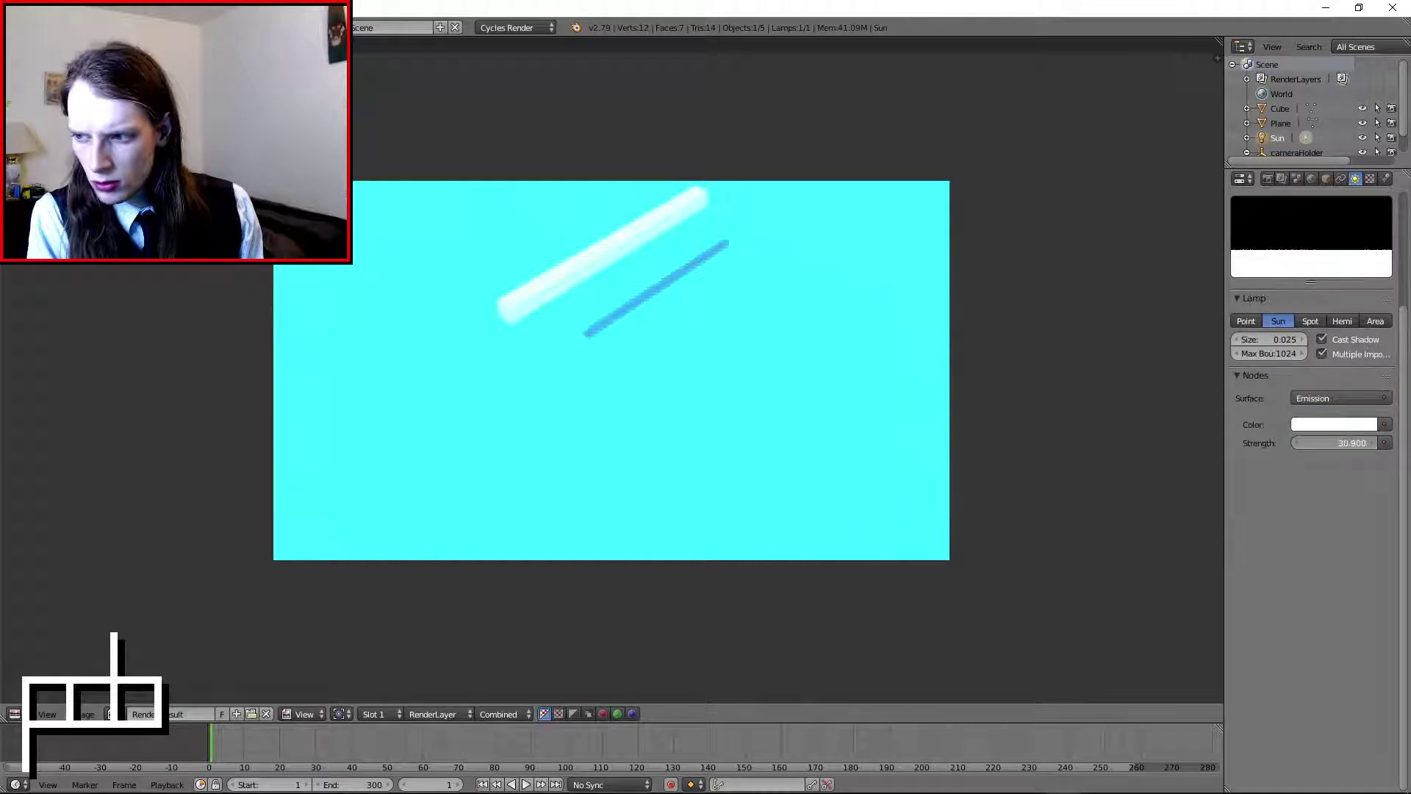
click(1323, 441)
text(15)
key(Return)
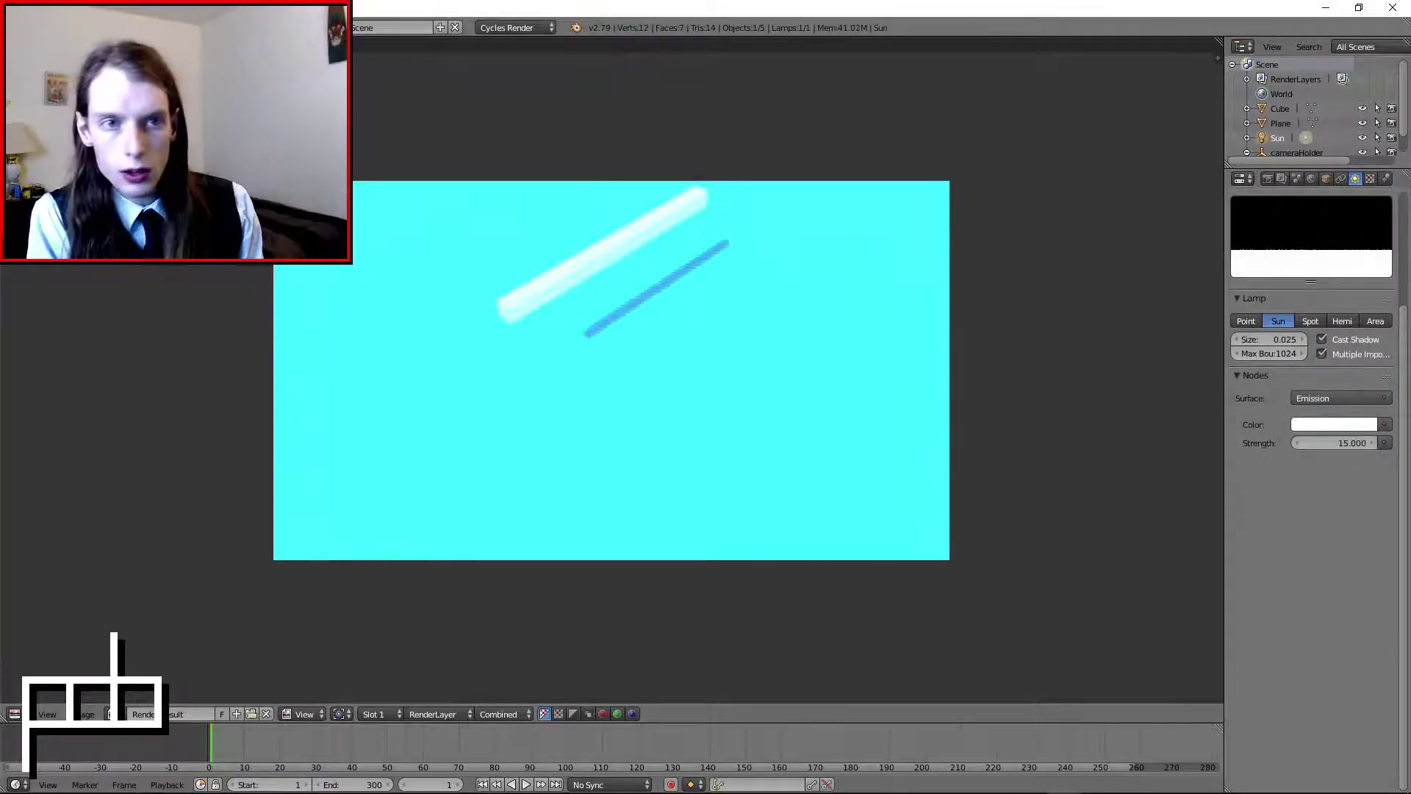
key(F12)
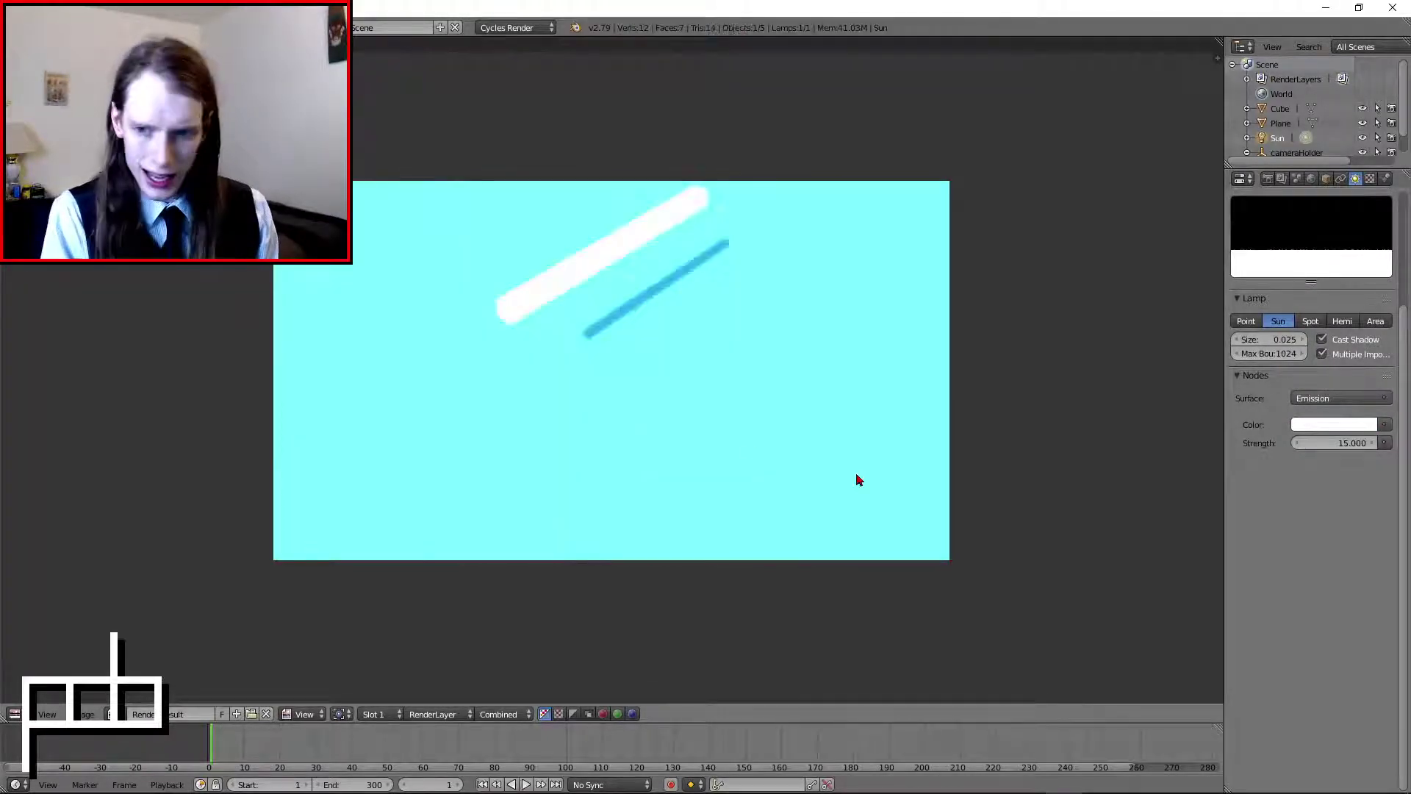
- Reduce the Sun lamp's Emission strength to 1 and render the frame
click(1324, 441)
text(1)
key(Return)
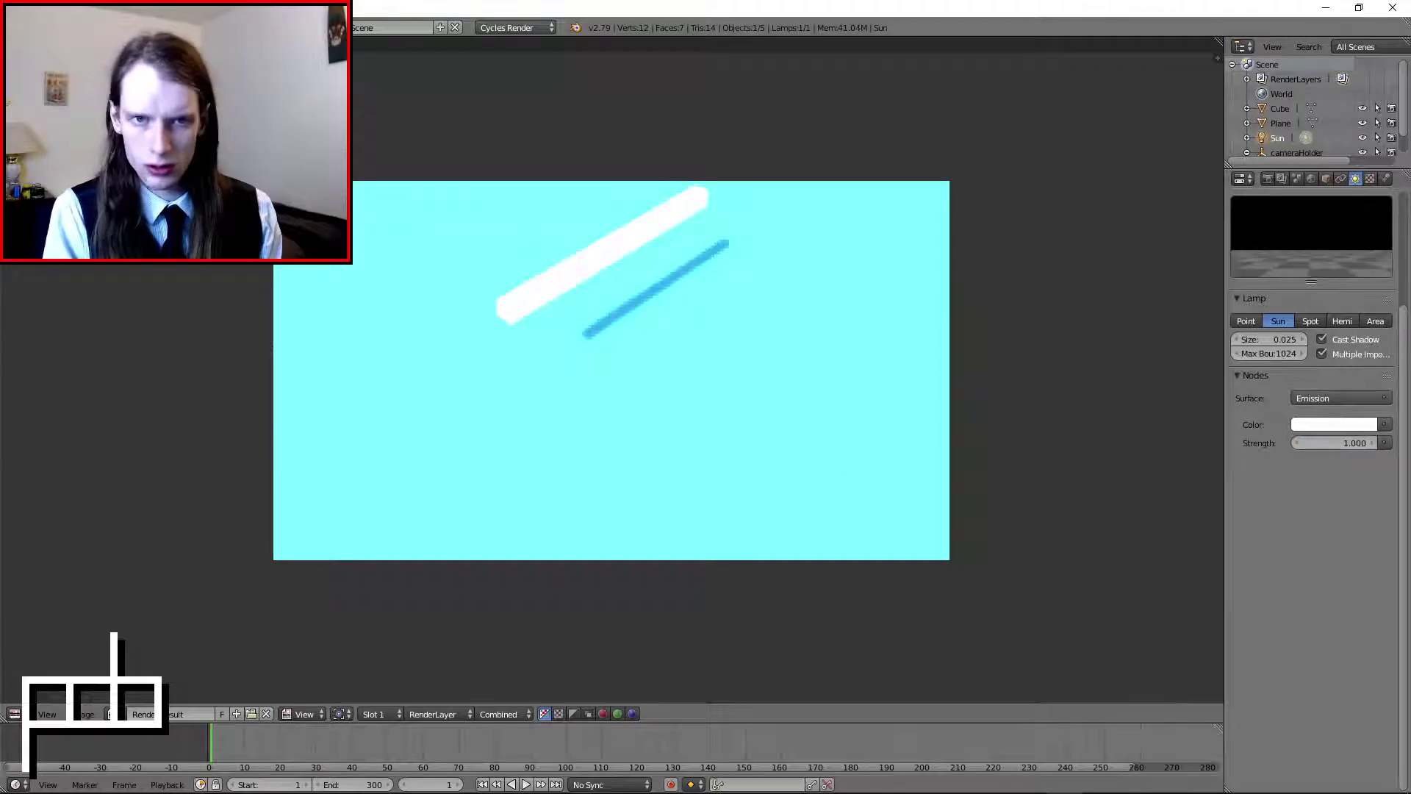
key(F12)
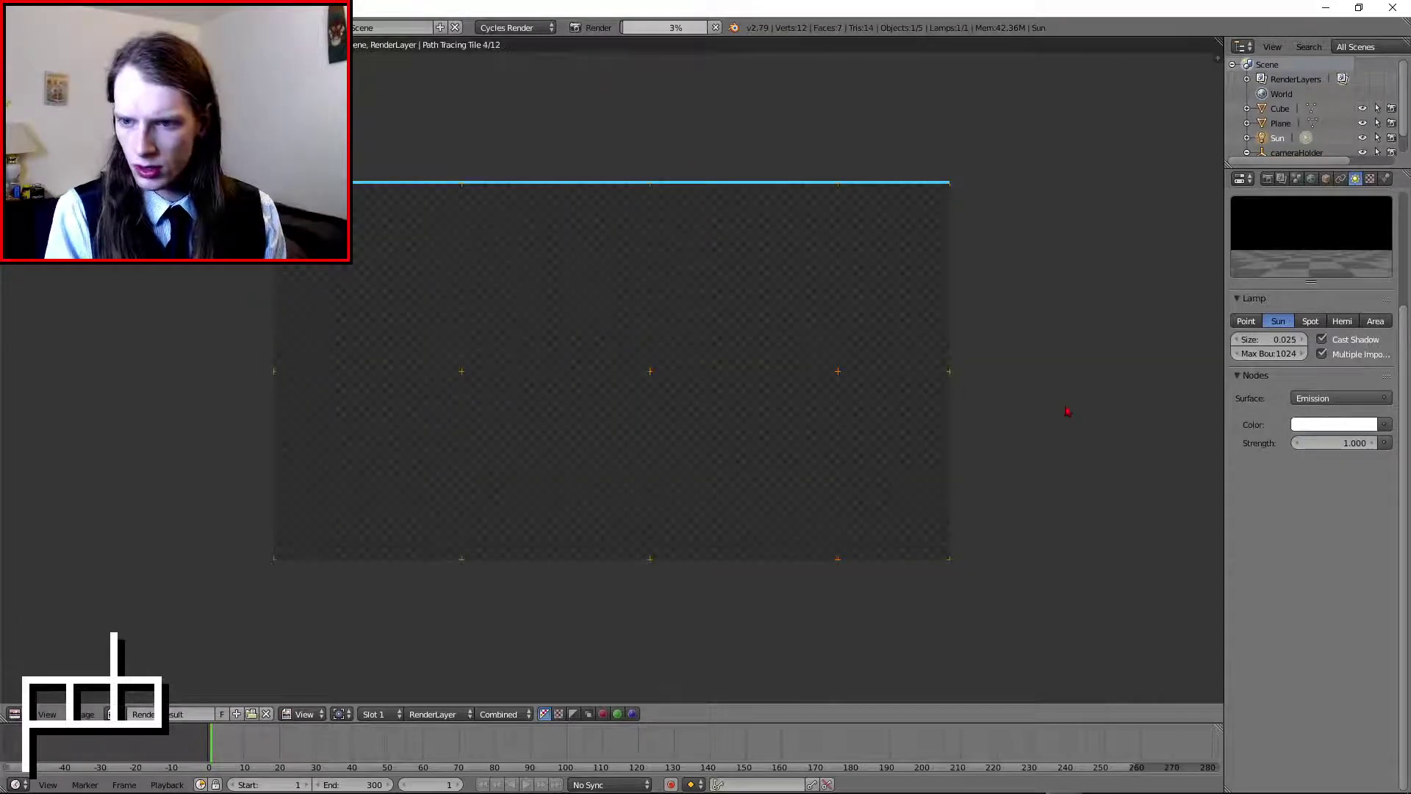
- Try a Sun lamp size of 0.1 and render the frame to judge the shadow's softness
click(1260, 341)
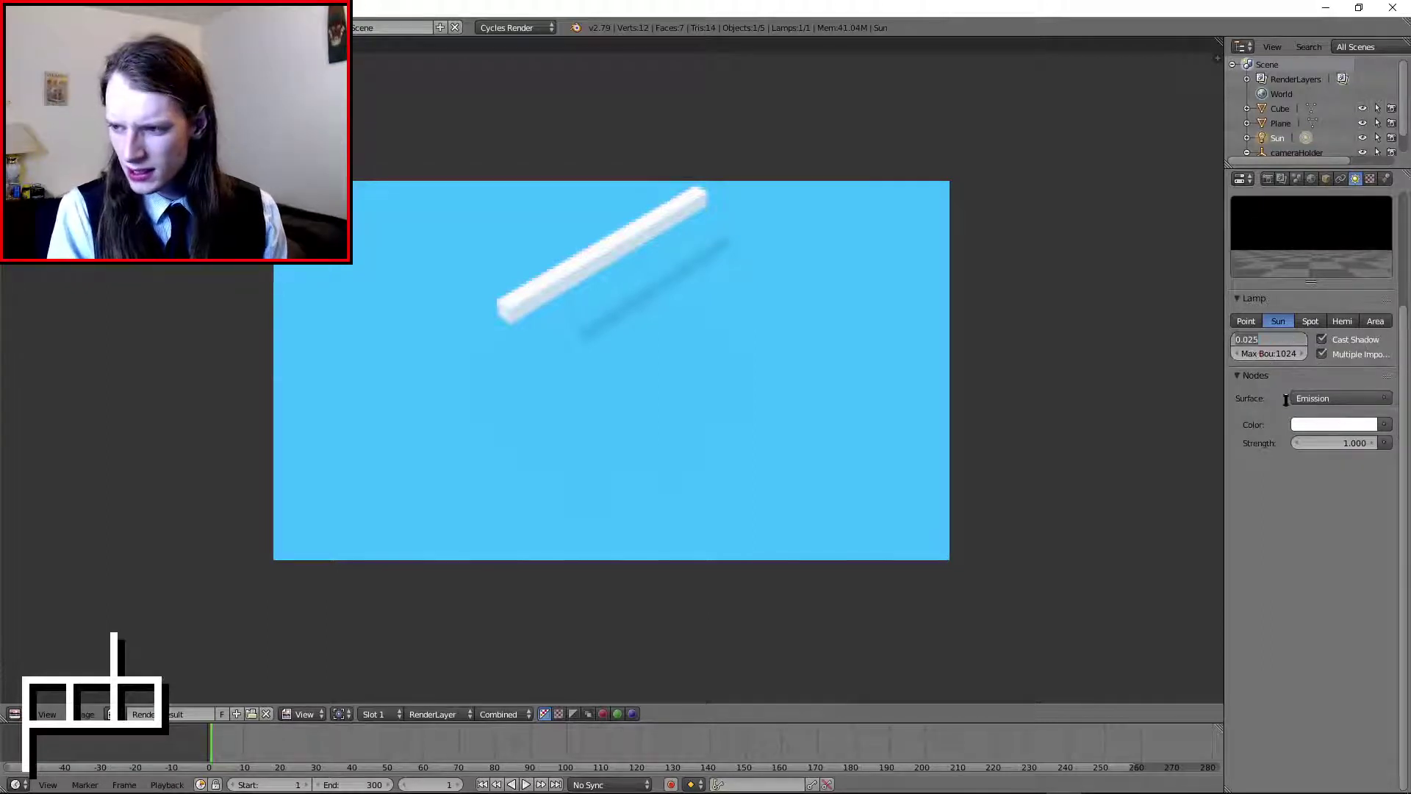
text(0.1)
key(Return)
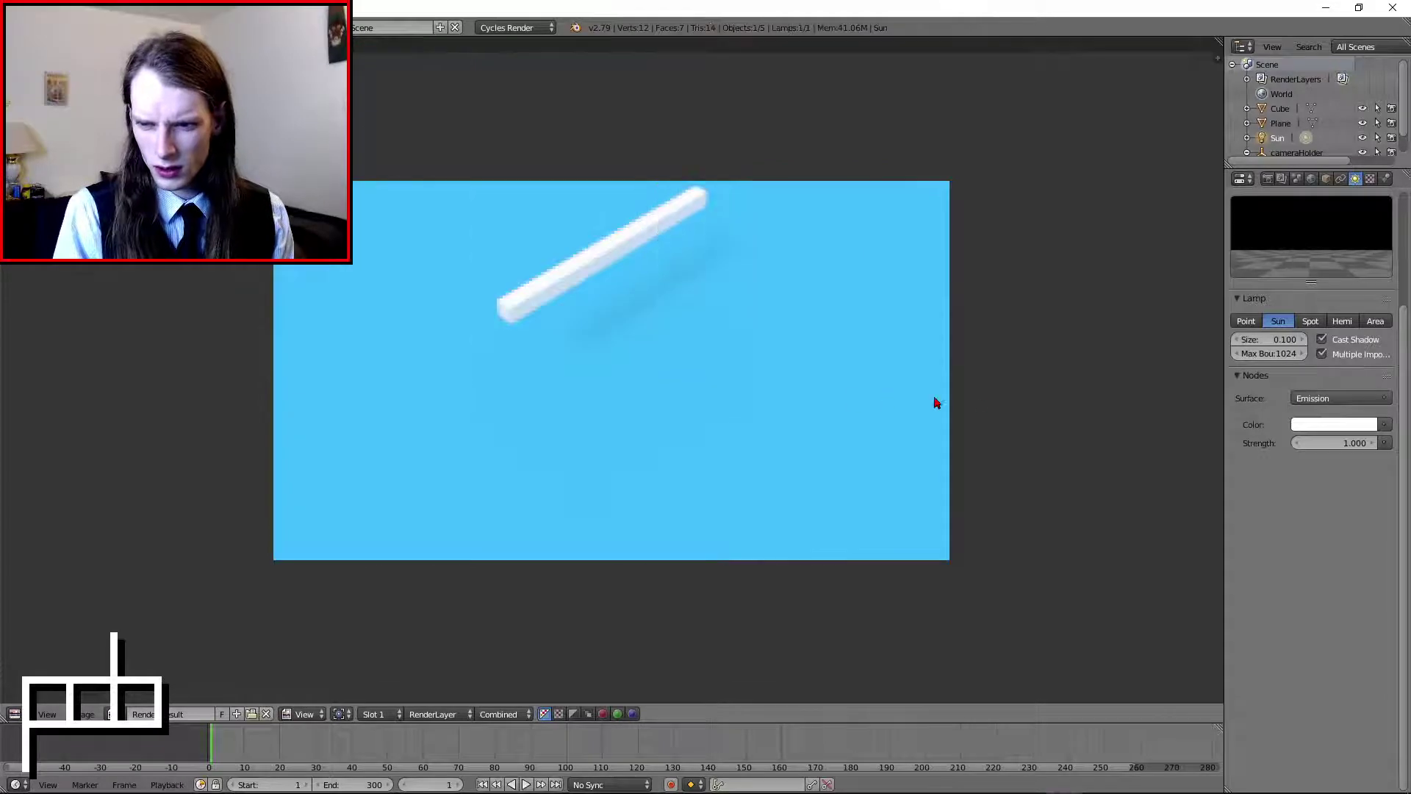
- Try a Sun lamp size of 0.01 and render the frame to compare the shadow edge
click(1258, 340)
text(.0)
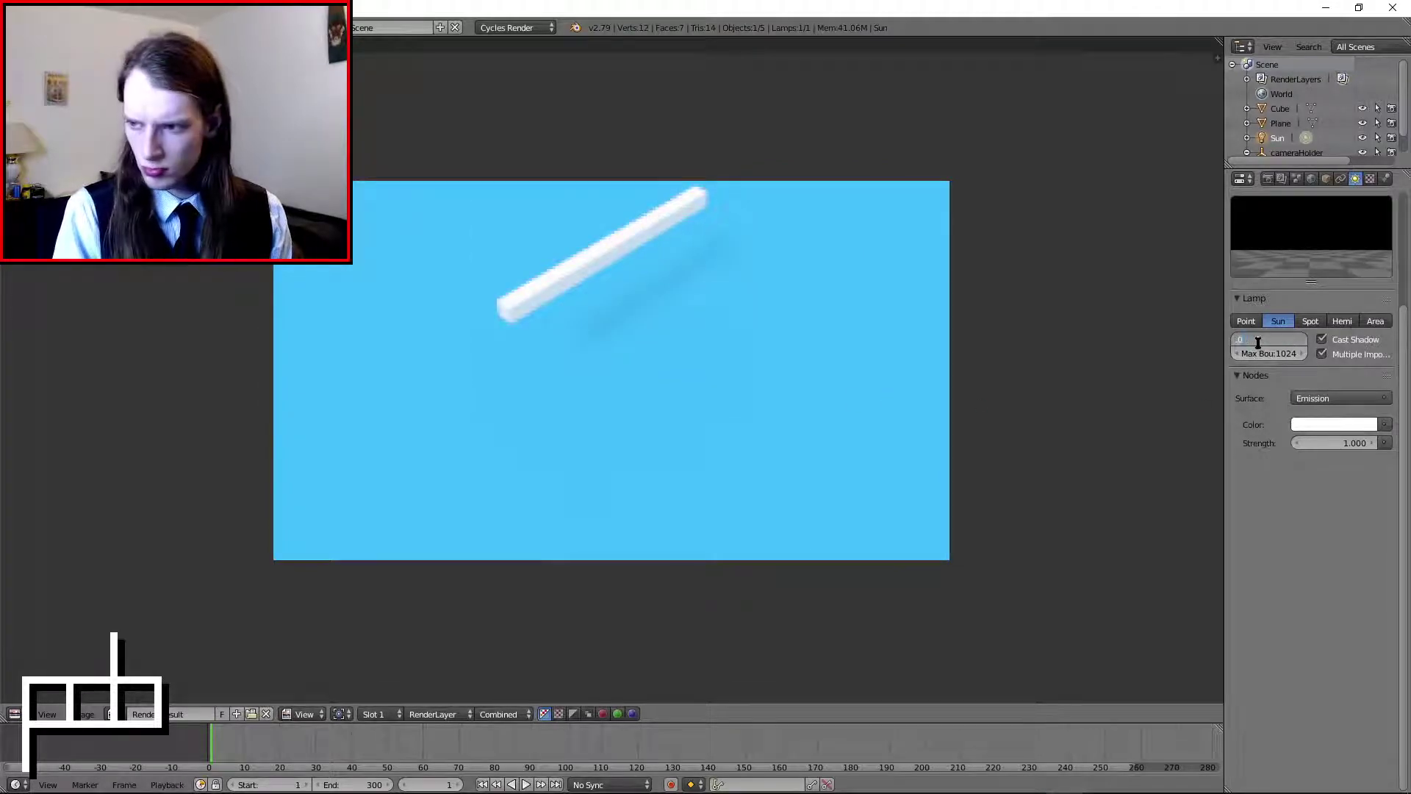
text(1)
key(Return)
key(F12)
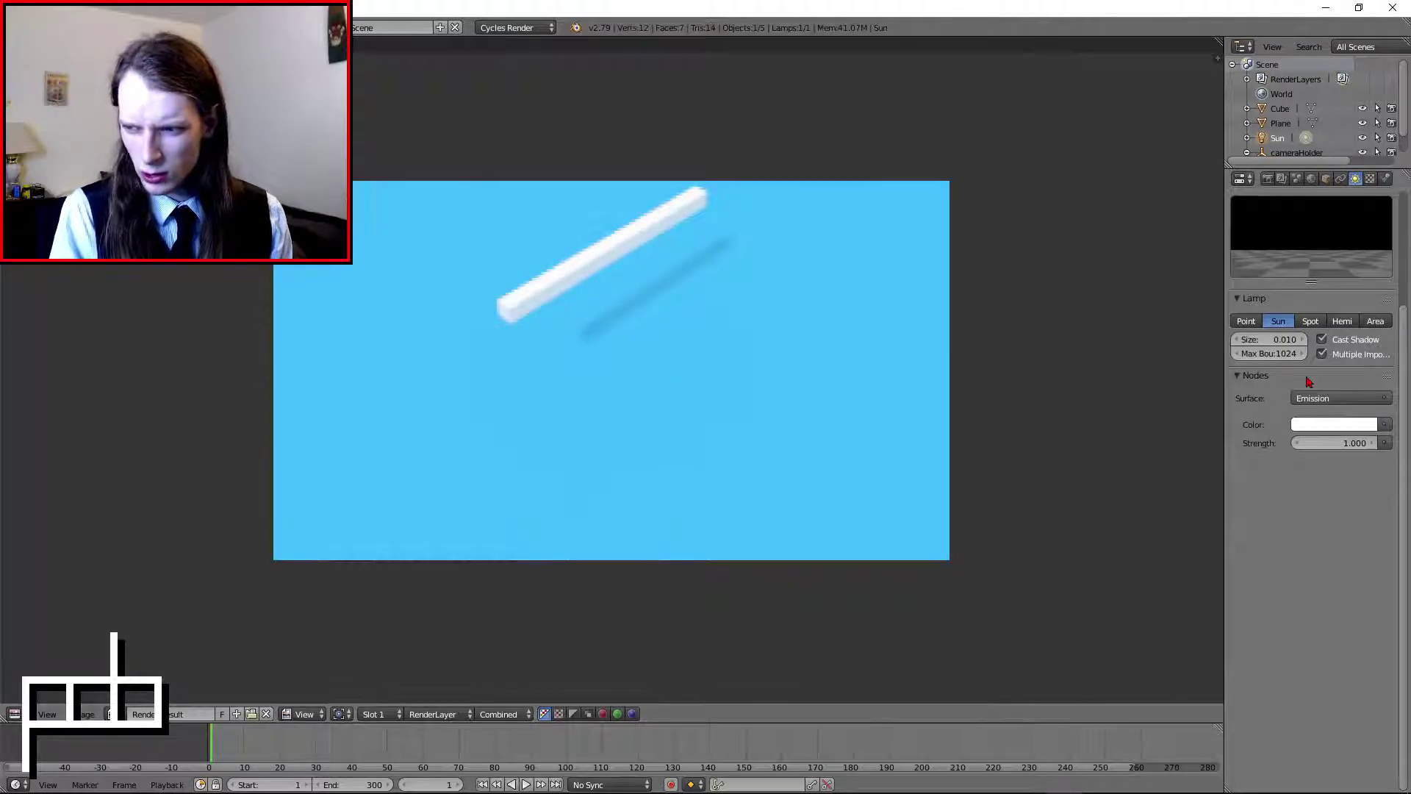
- Set the Sun lamp's size back to 0.025 and render the frame
click(1271, 341)
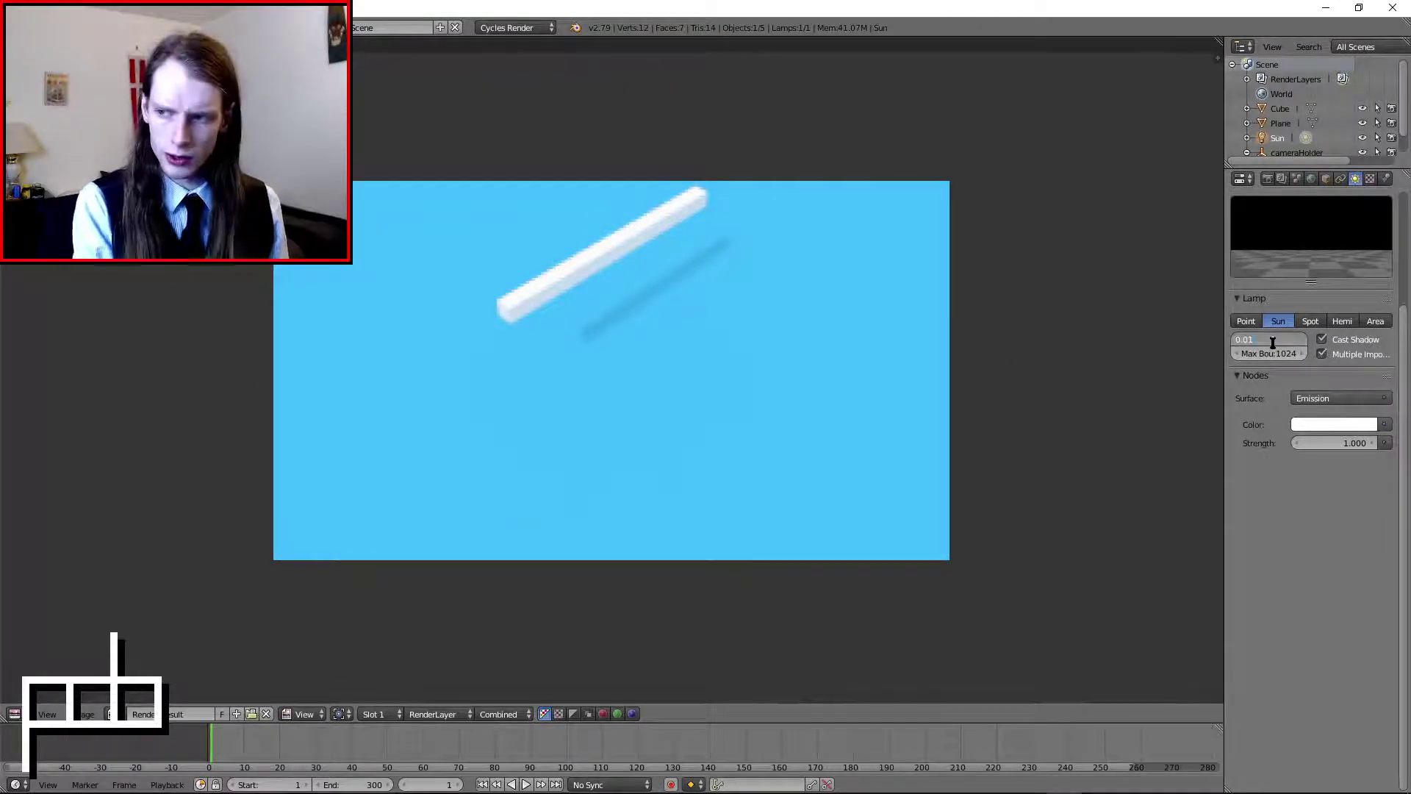
text(0.0256)
key(Return)
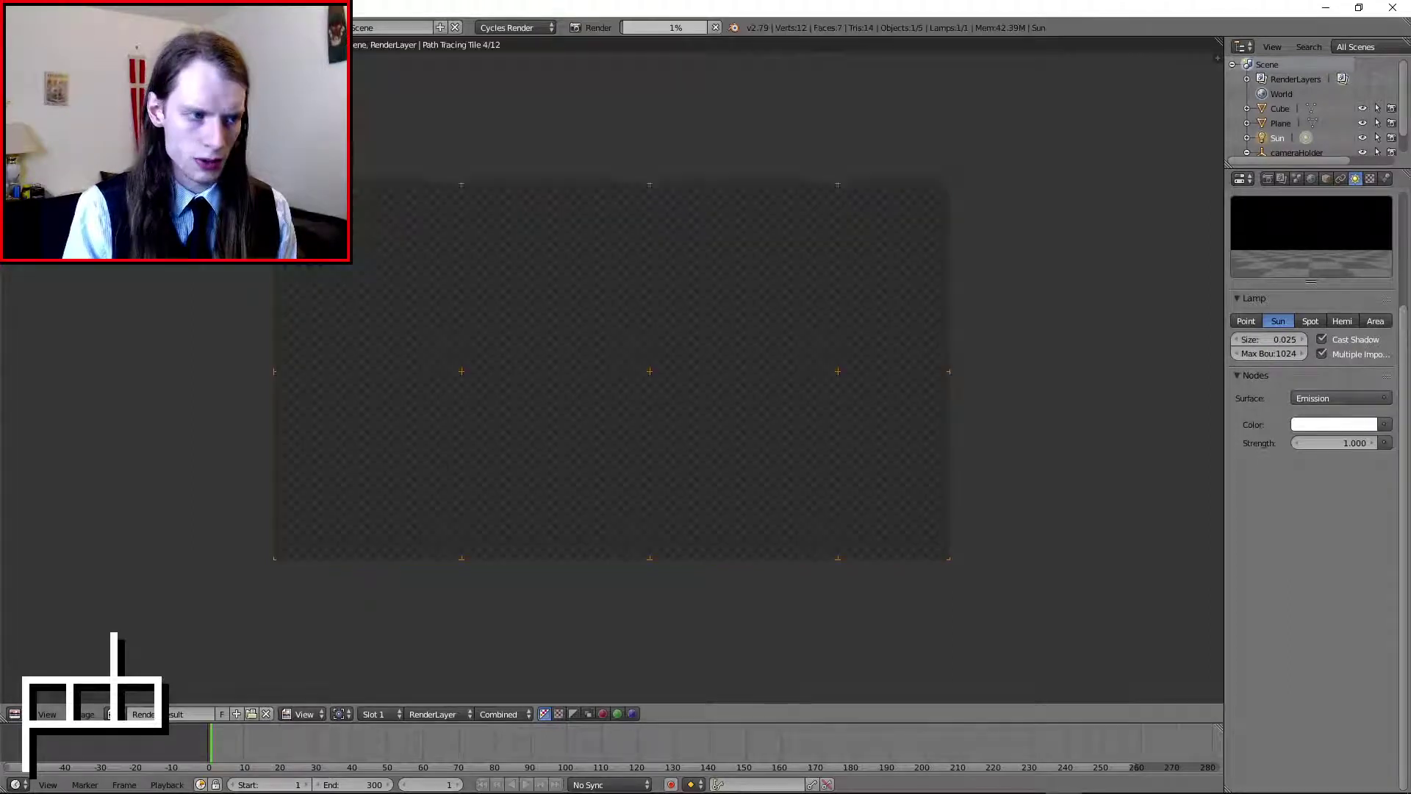
key(F12)
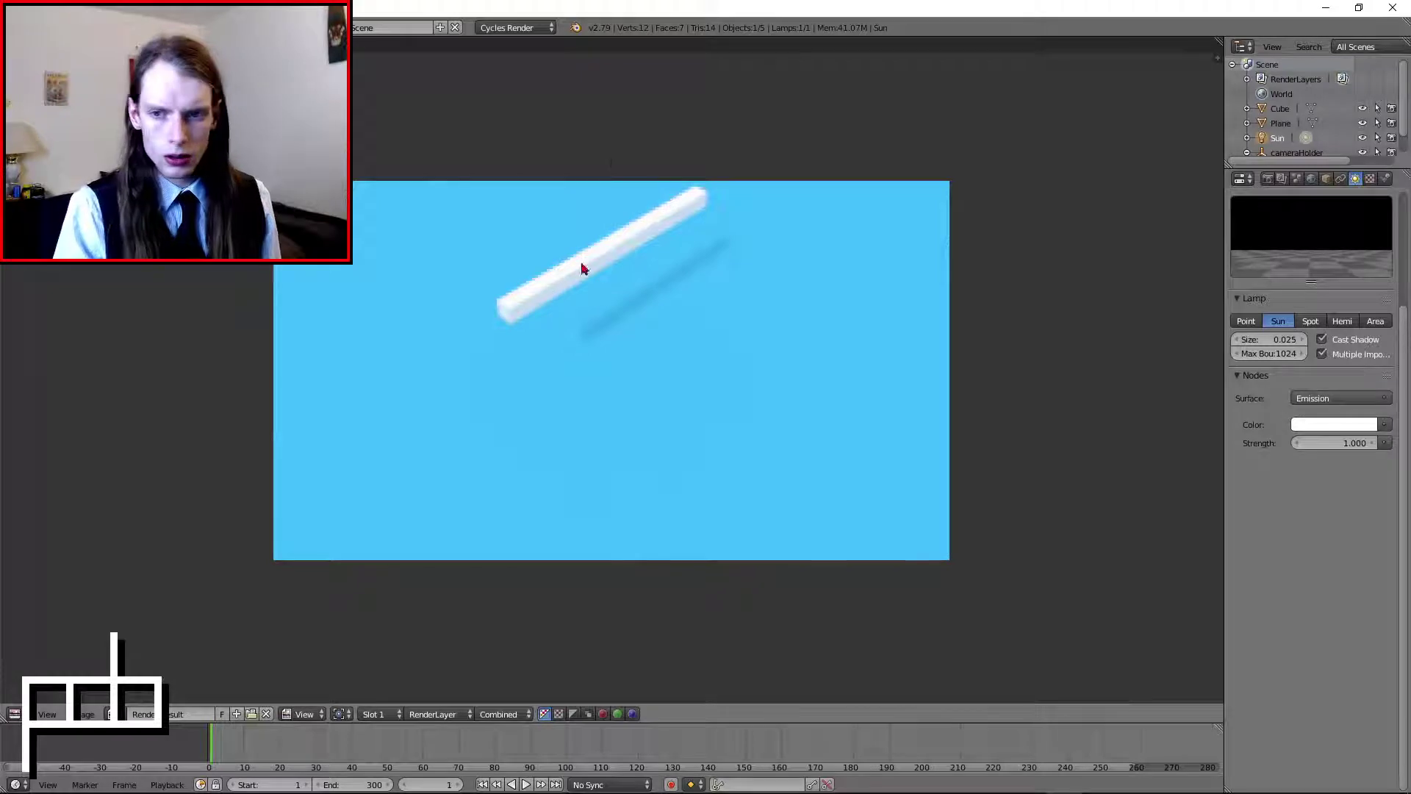
- Close the render, select the bar, and examine its position above the ground plane from the camera and from the side
key(Escape)
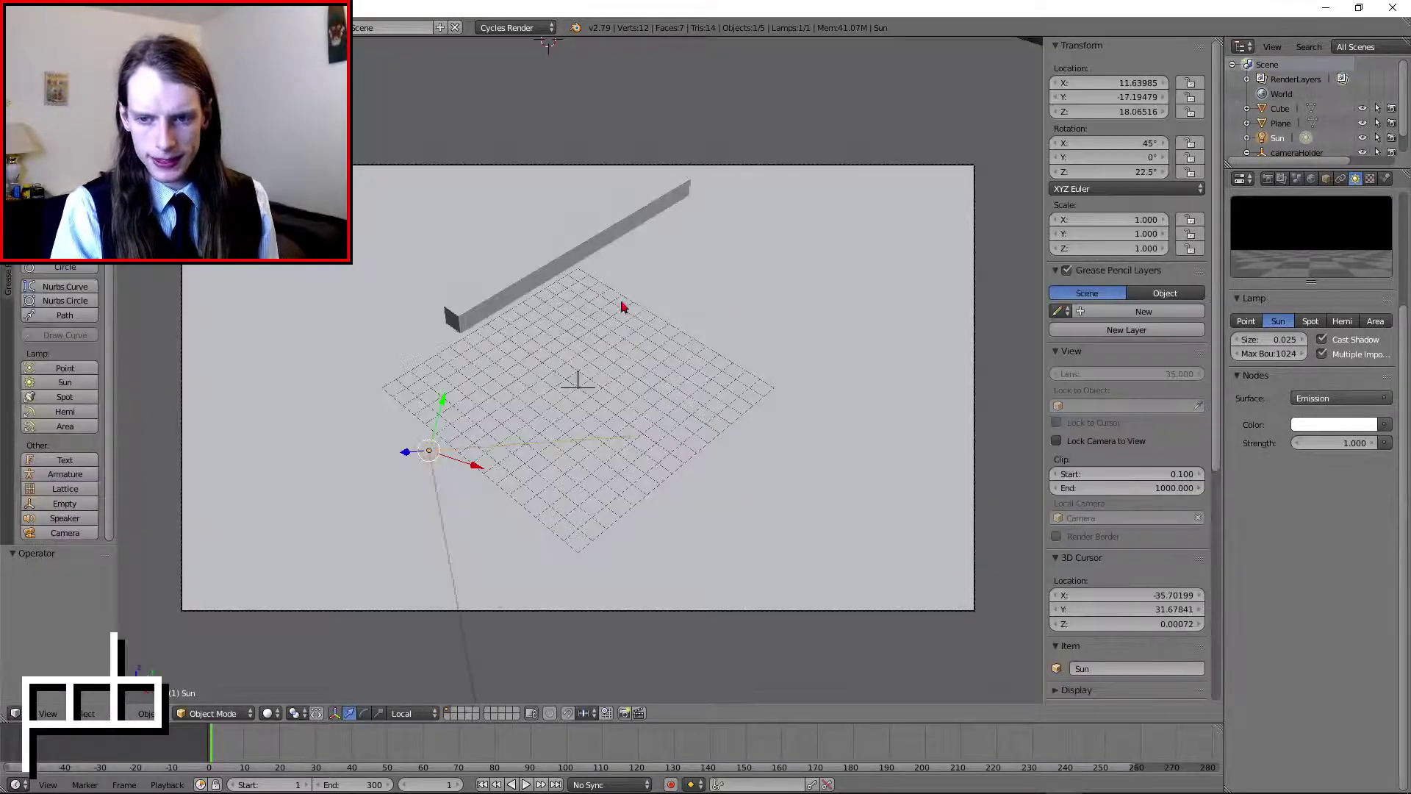
scroll(621, 306, down, 2)
right_click(598, 282)
scroll(616, 284, up, 4)
shift+middle_drag(619, 285, 634, 309)
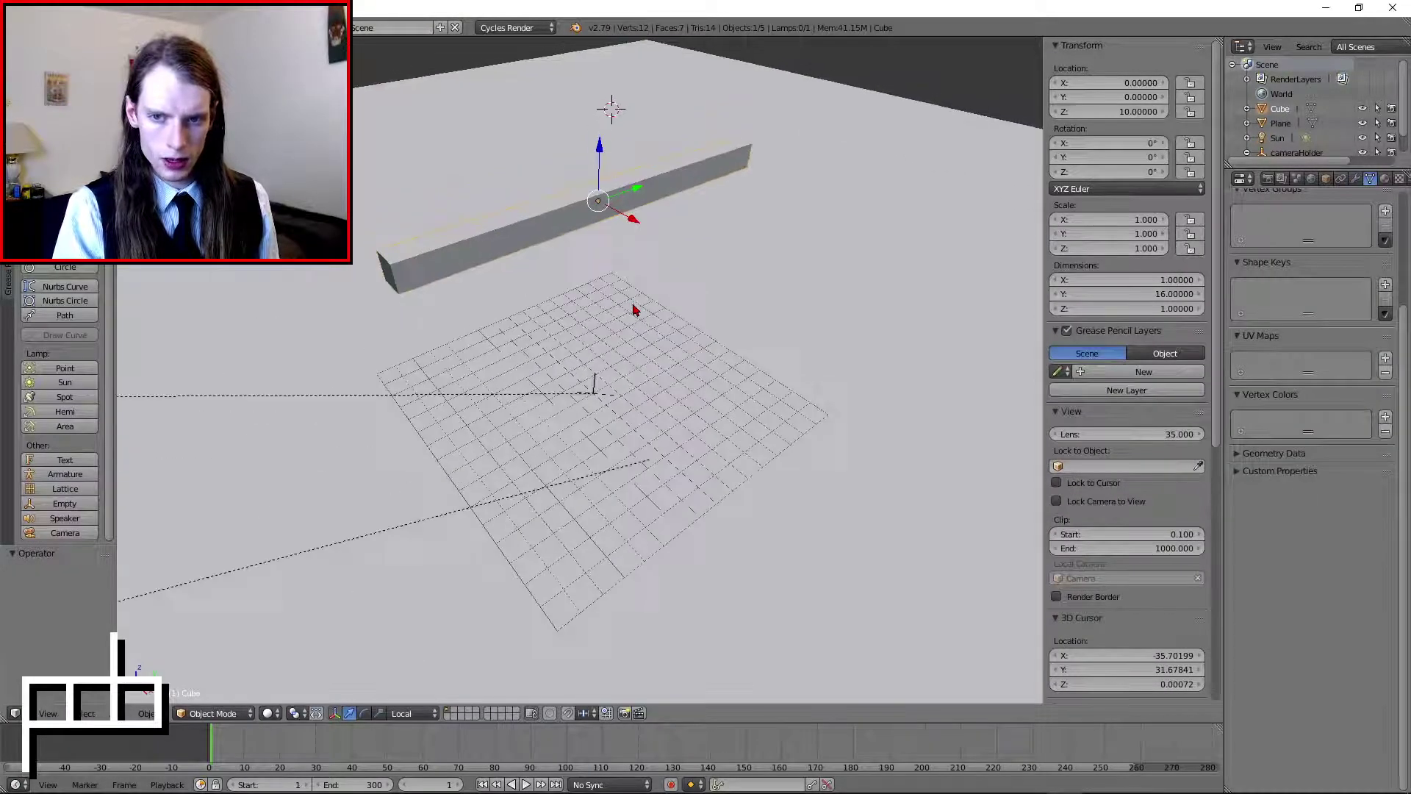
scroll(636, 309, down, 1)
key(KP_0)
middle_drag(704, 341, 646, 362)
scroll(614, 290, up, 4)
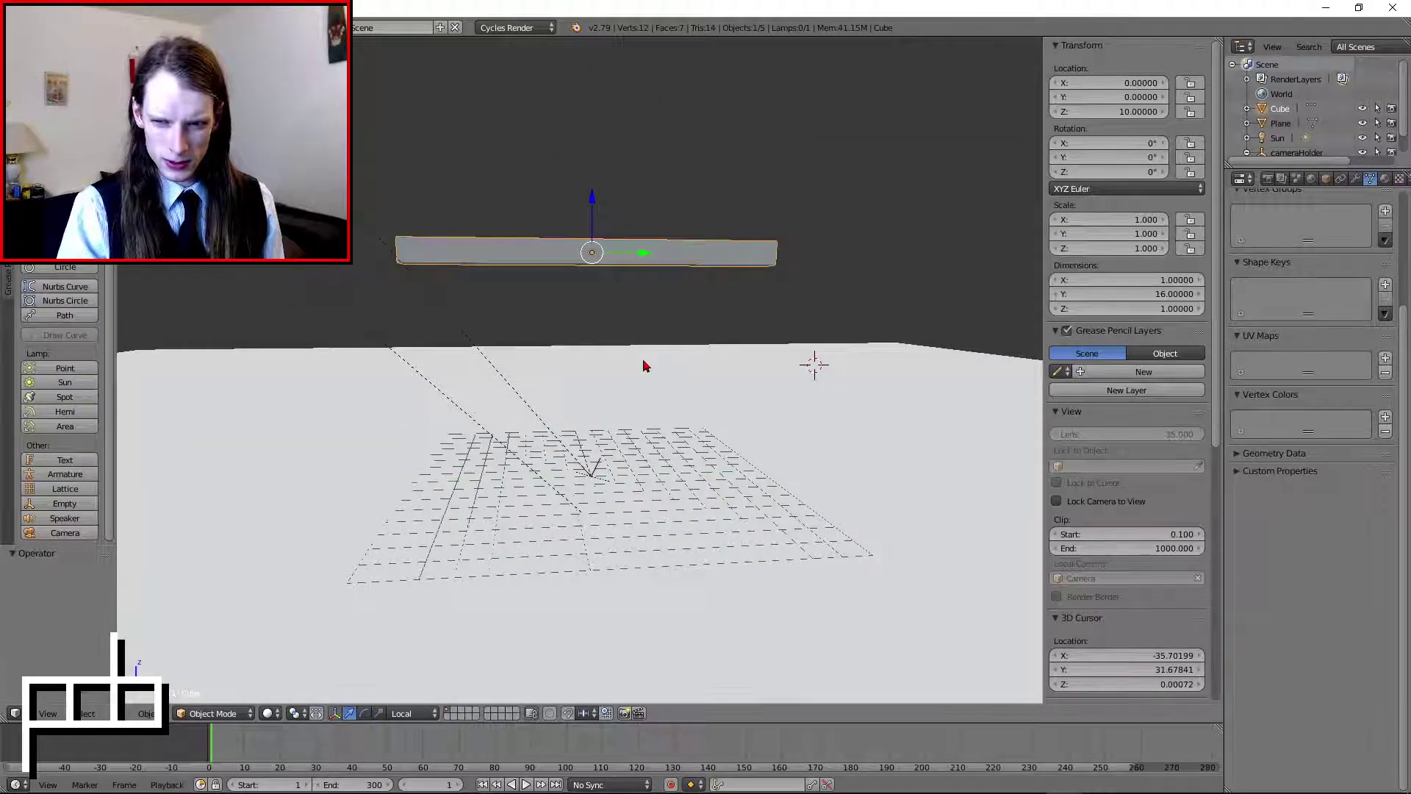
key(KP_0)
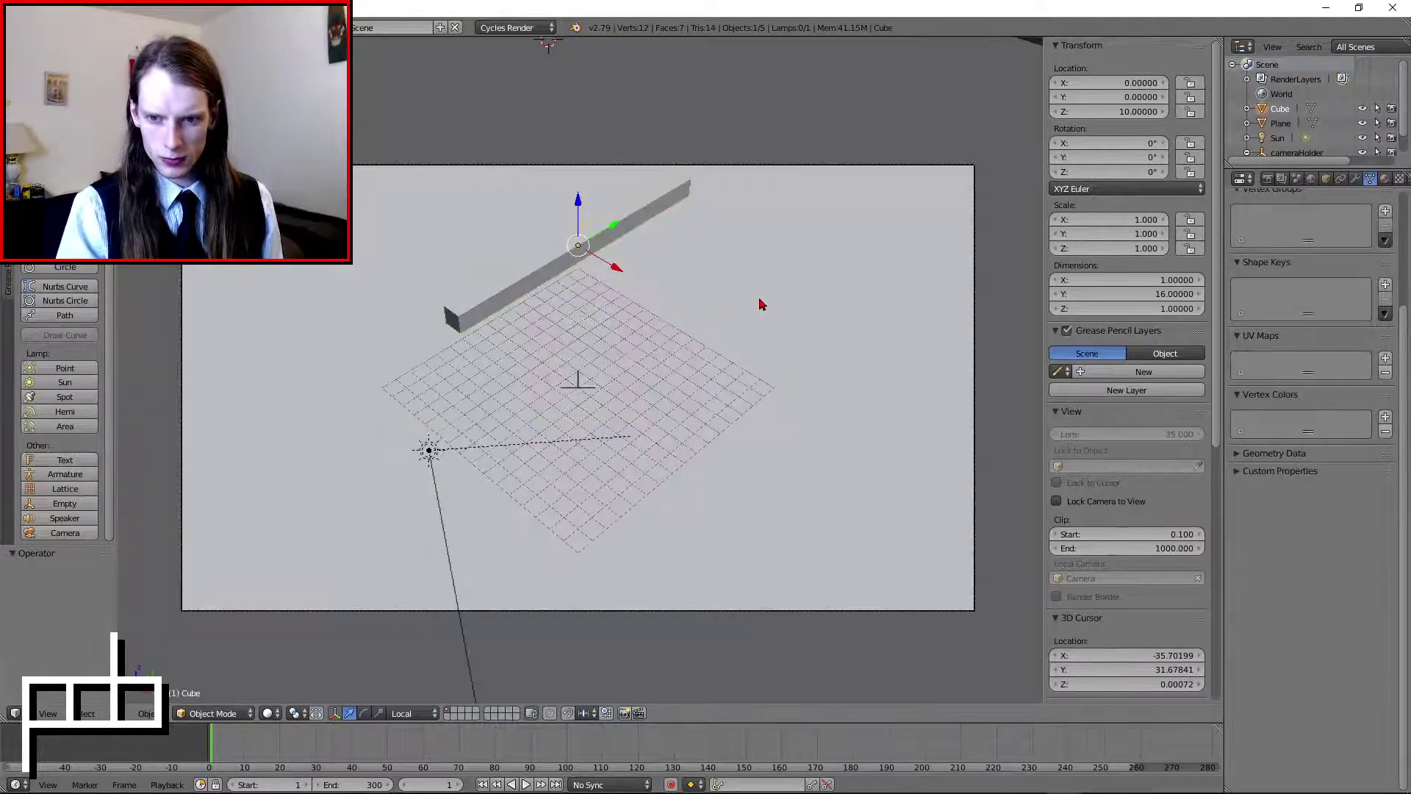
middle_drag(761, 303, 608, 335)
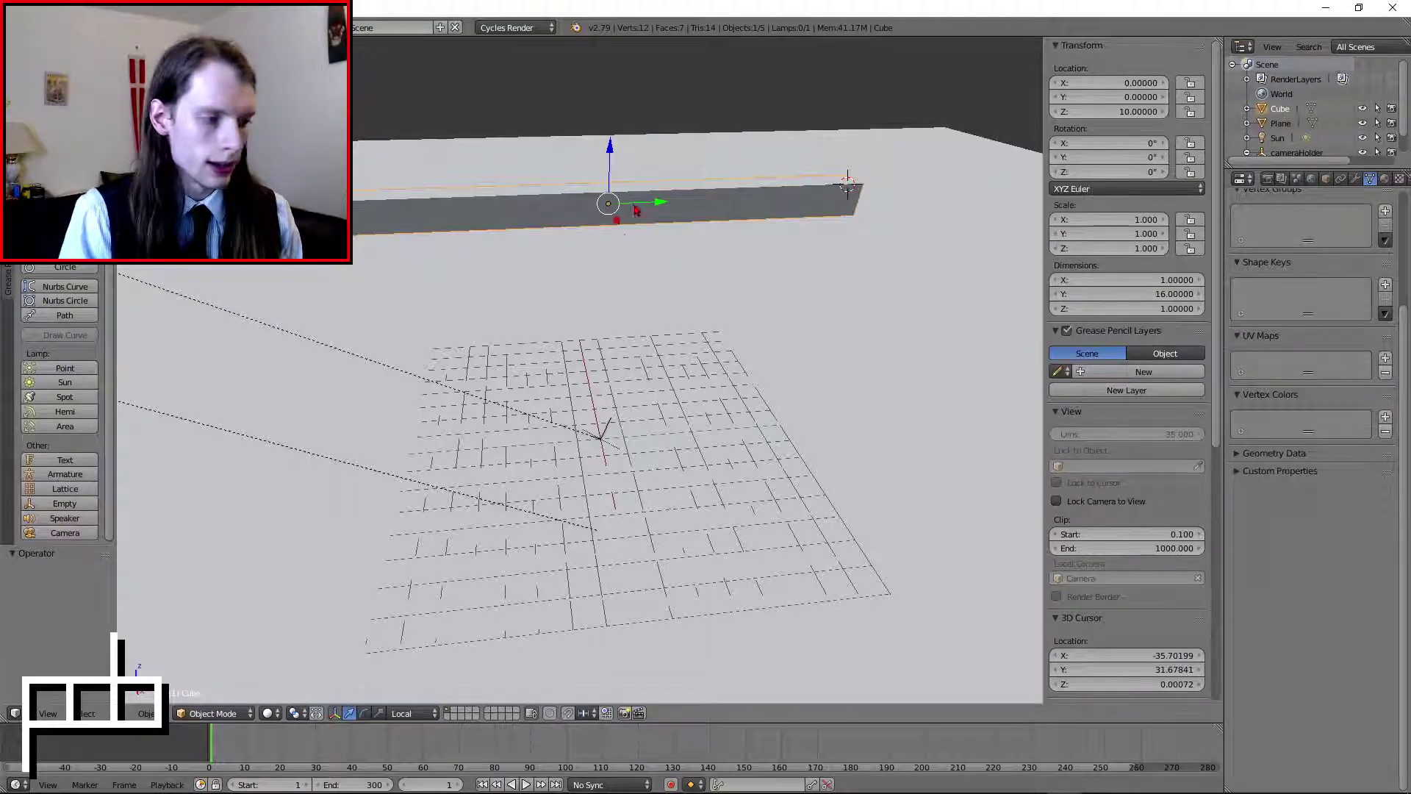
middle_drag(647, 244, 636, 309)
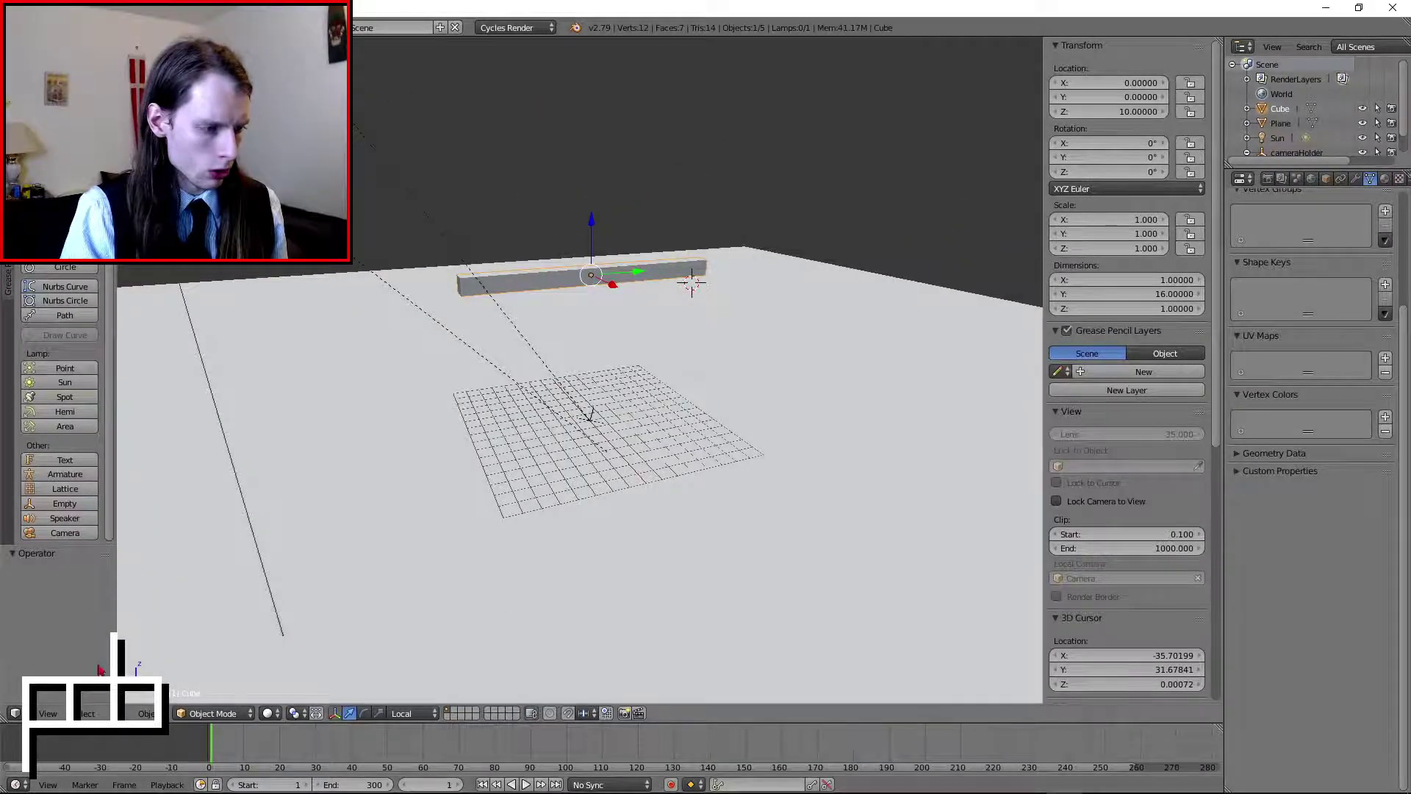
middle_drag(693, 285, 692, 219)
scroll(663, 207, up, 5)
scroll(663, 206, down, 2)
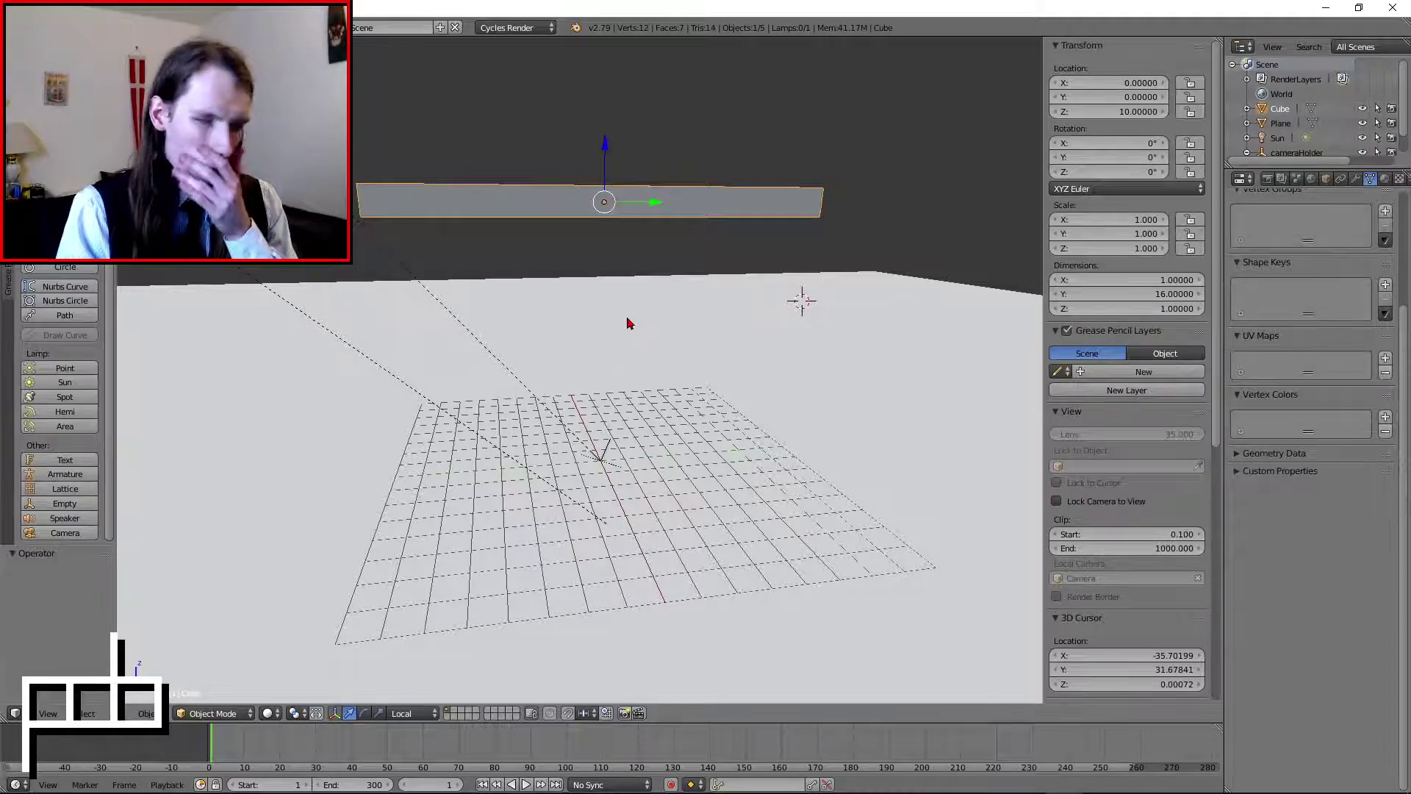
middle_drag(629, 322, 652, 319)
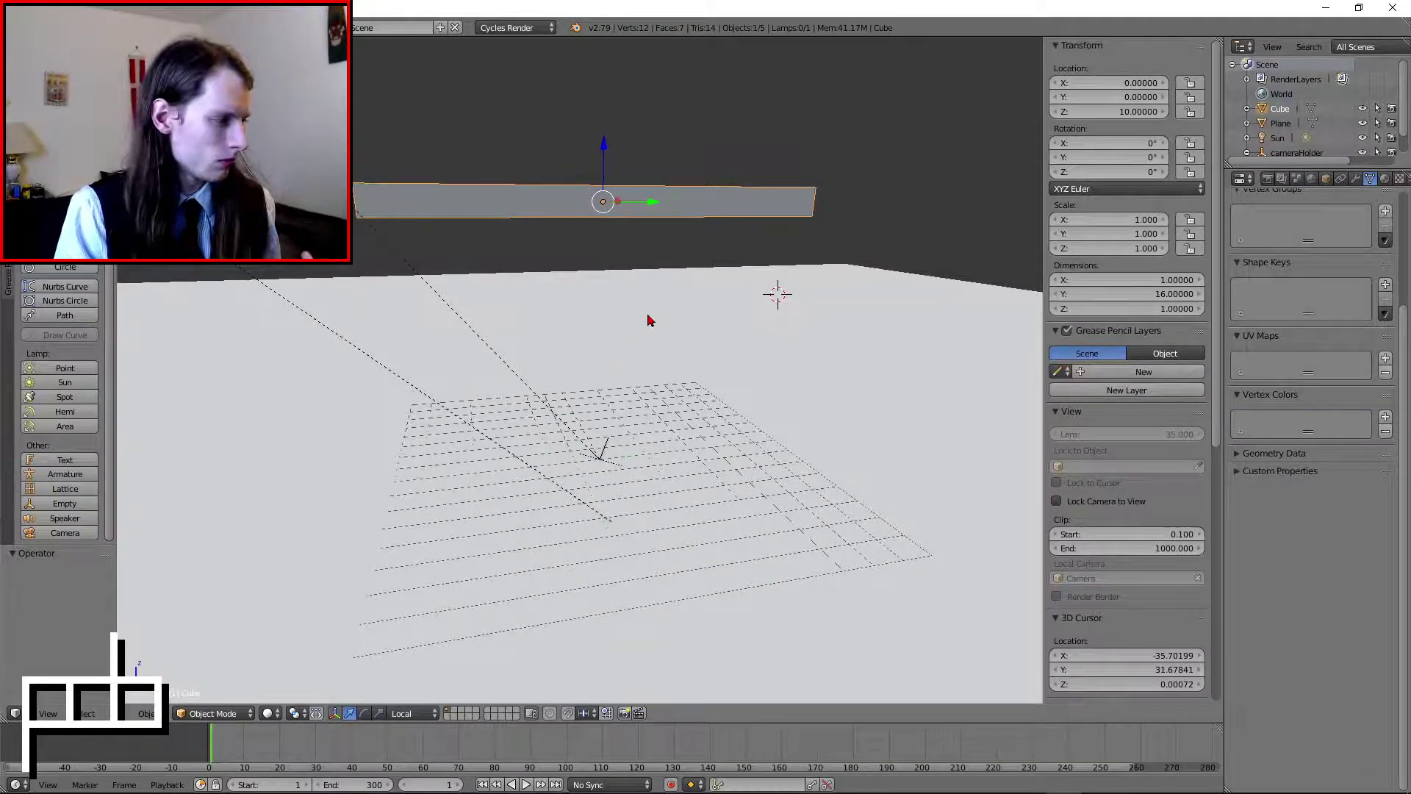
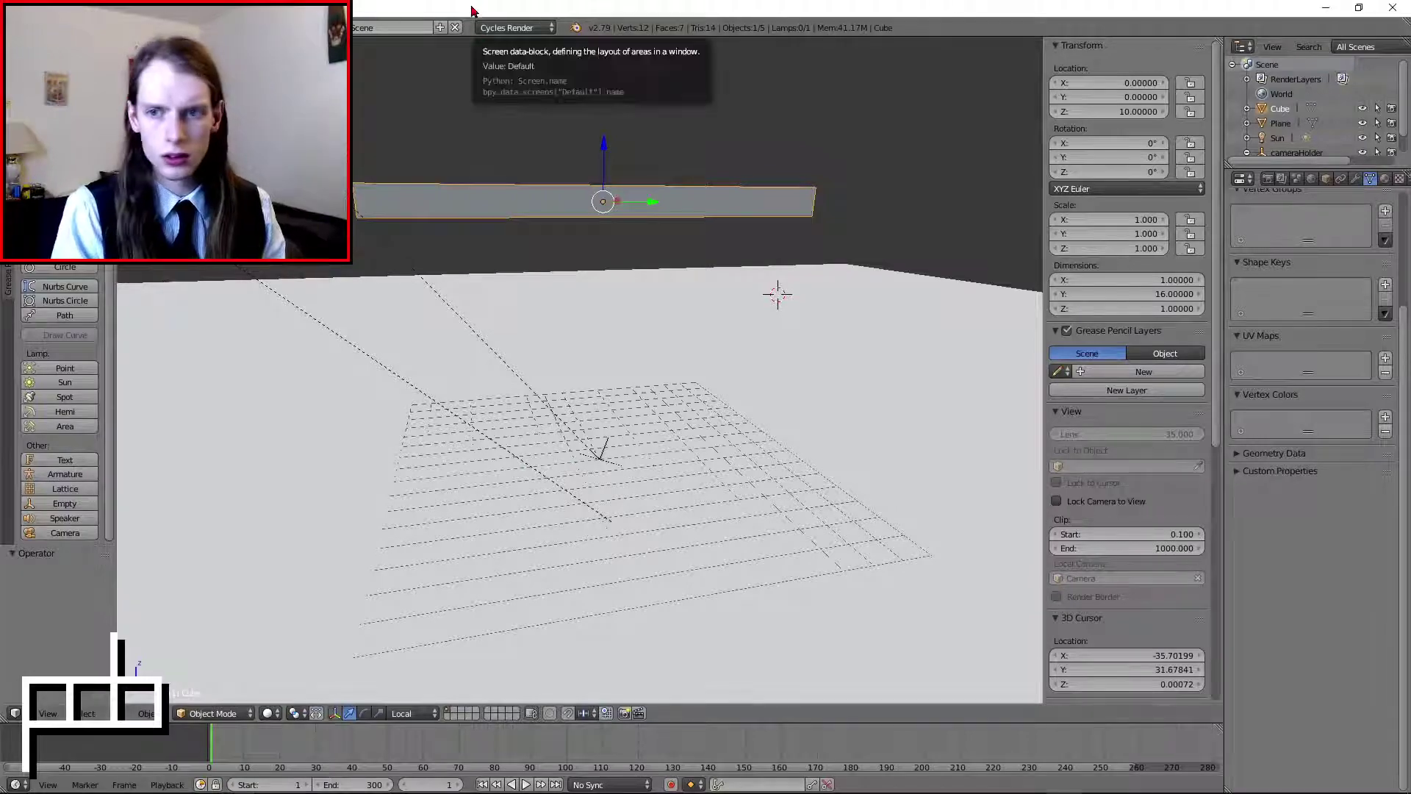
mouse_move(575, 174)
middle_down()
mouse_move(559, 180)
mouse_move(593, 179)
middle_up()
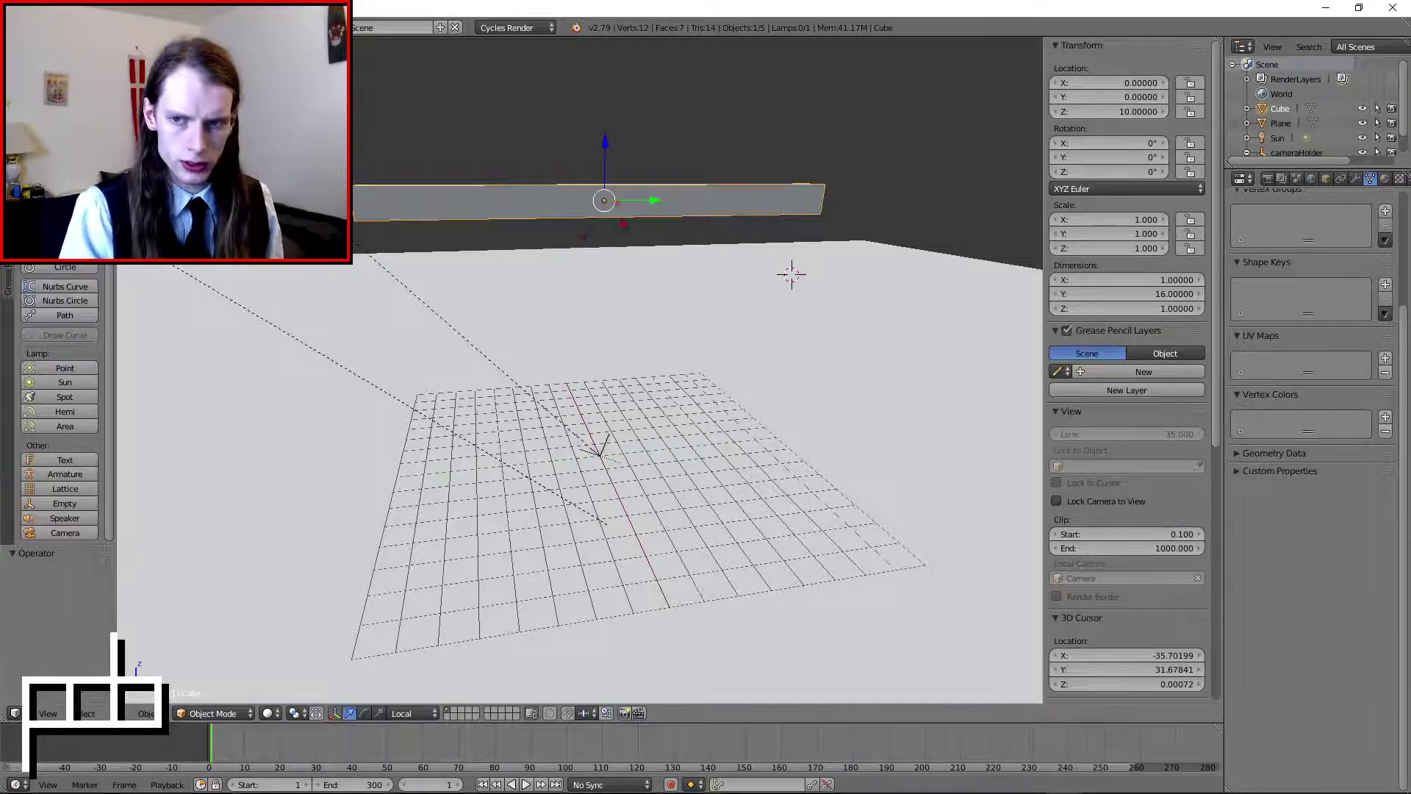
middle_drag(555, 260, 637, 197)
- Duplicate the selected bar in place with the Duplicate Objects command
key(space)
key(Return)
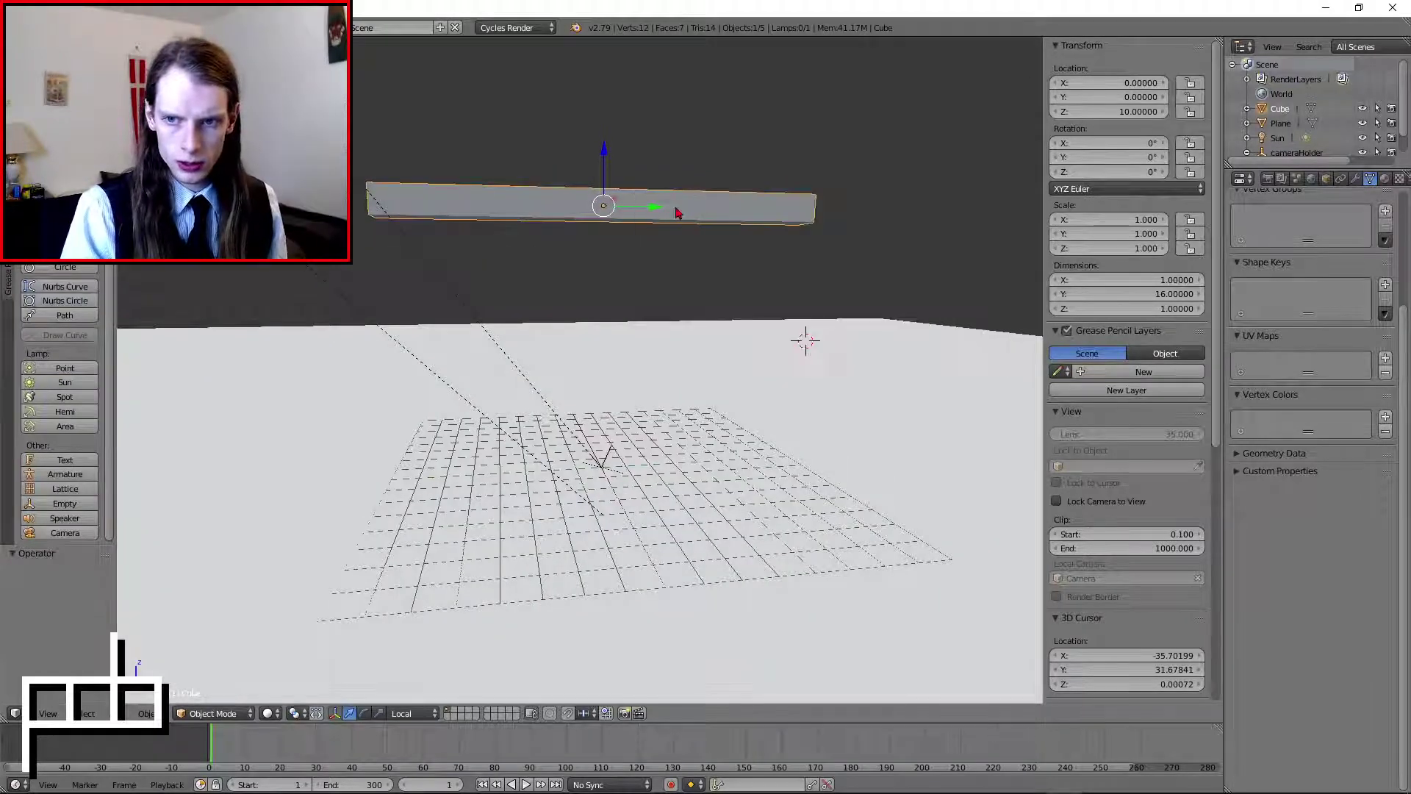
key(space)
text(dupli)
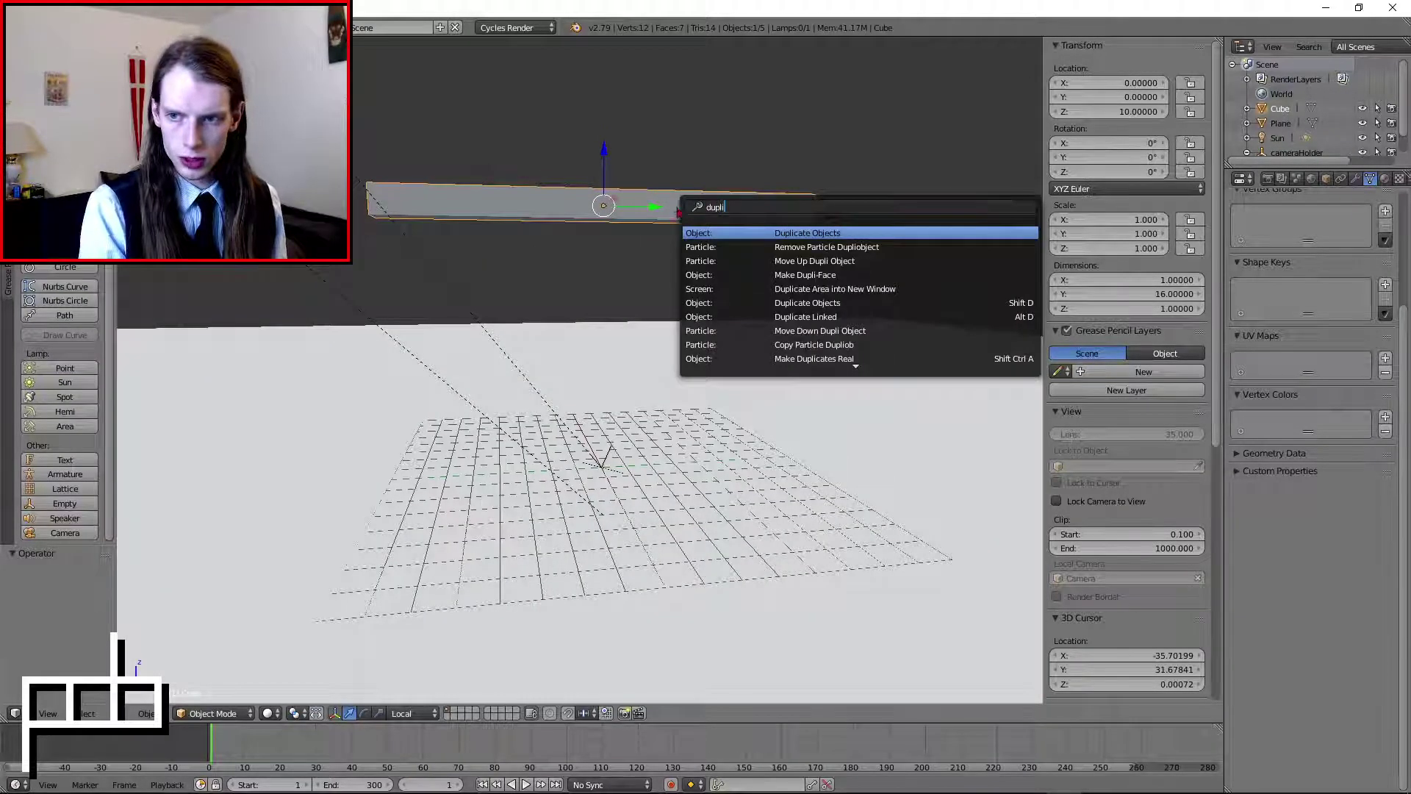
key(Return)
- Try a Z location of -5 for the duplicated bar and undo the move
click(1131, 111)
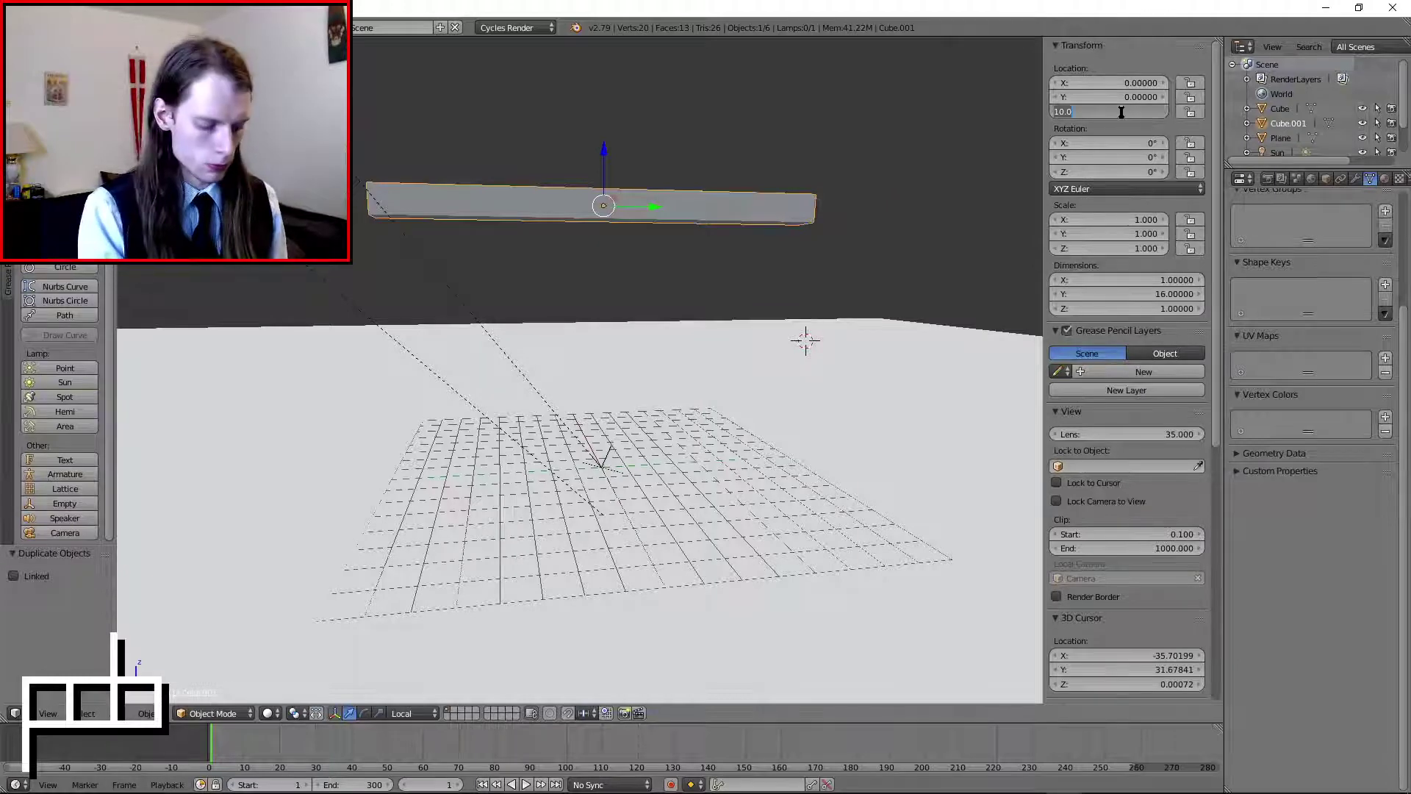
text(-5)
key(Return)
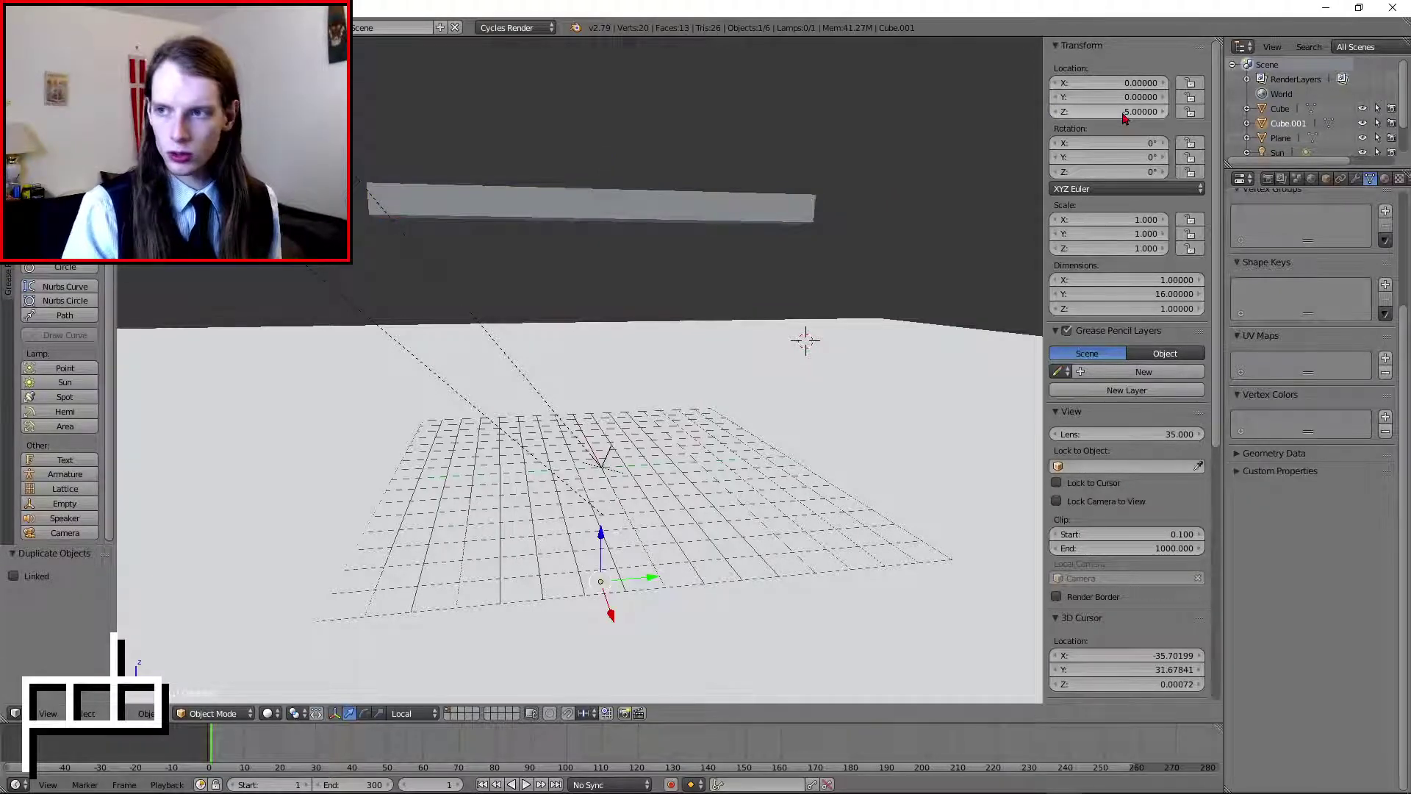
key(ctrl+z)
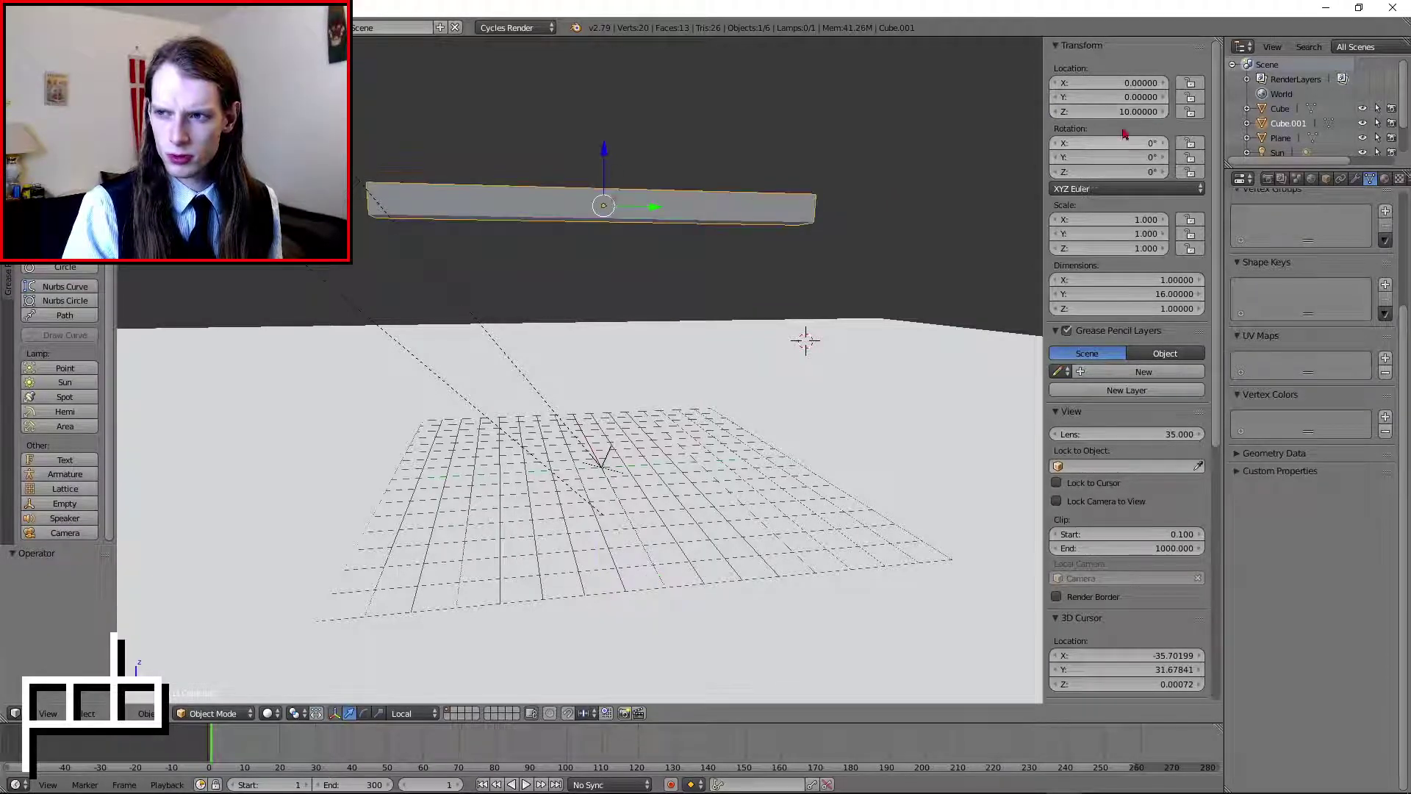
- Set the duplicated bar's Z location to 5 so it sits below the original bar
click(1116, 113)
text(5)
key(Return)
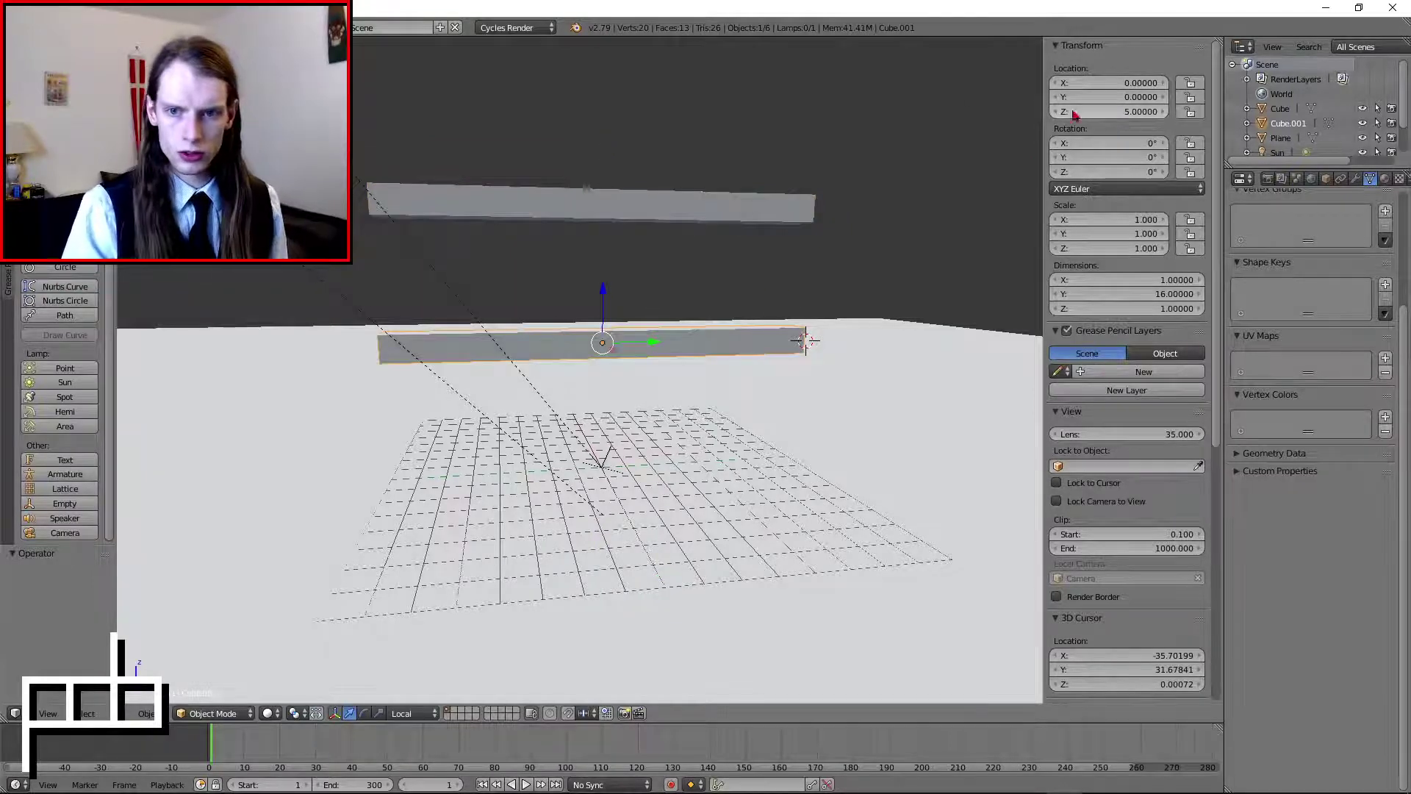
middle_drag(724, 173, 699, 180)
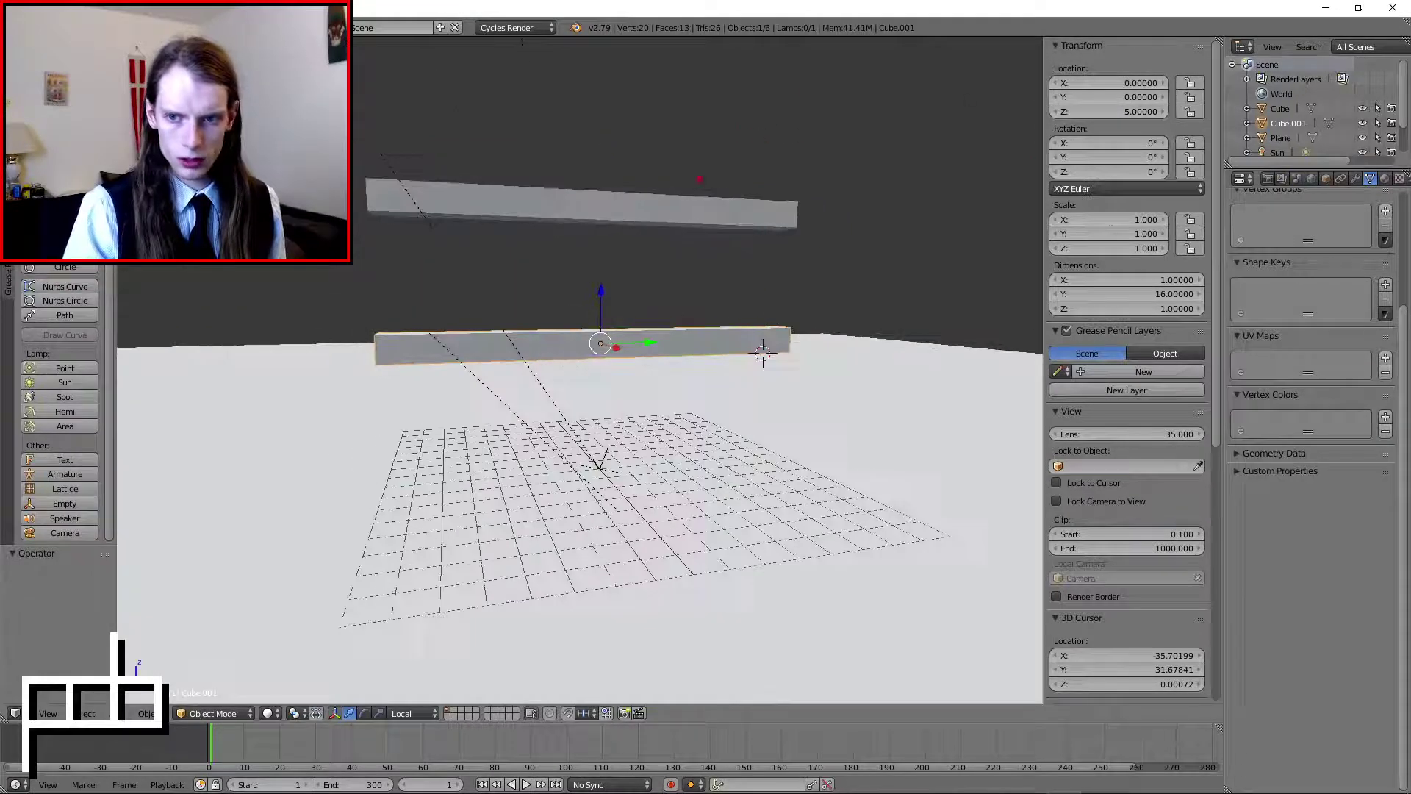
- Lower the ground plane by setting its Z location to -5
right_click(656, 216)
click(1121, 113)
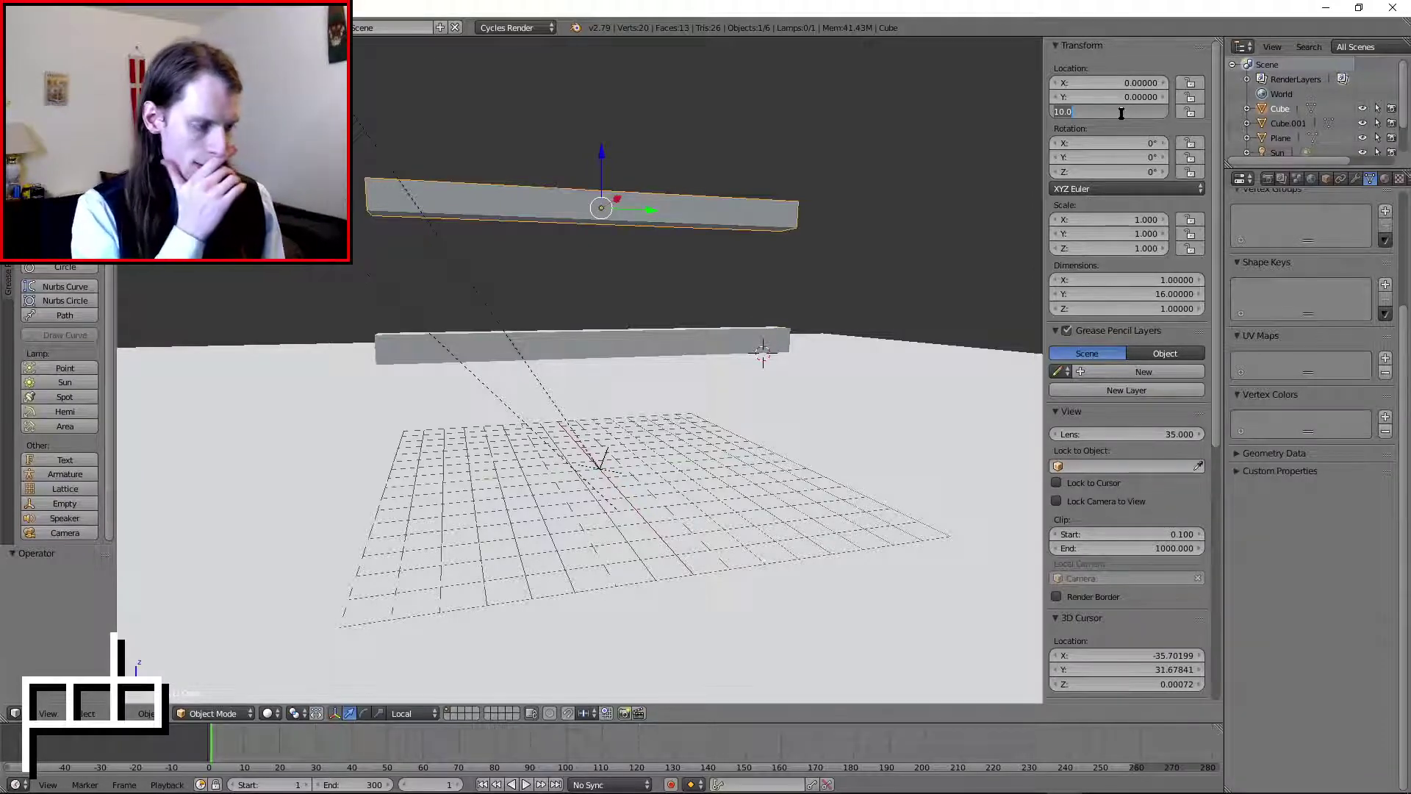
key(Return)
right_click(798, 468)
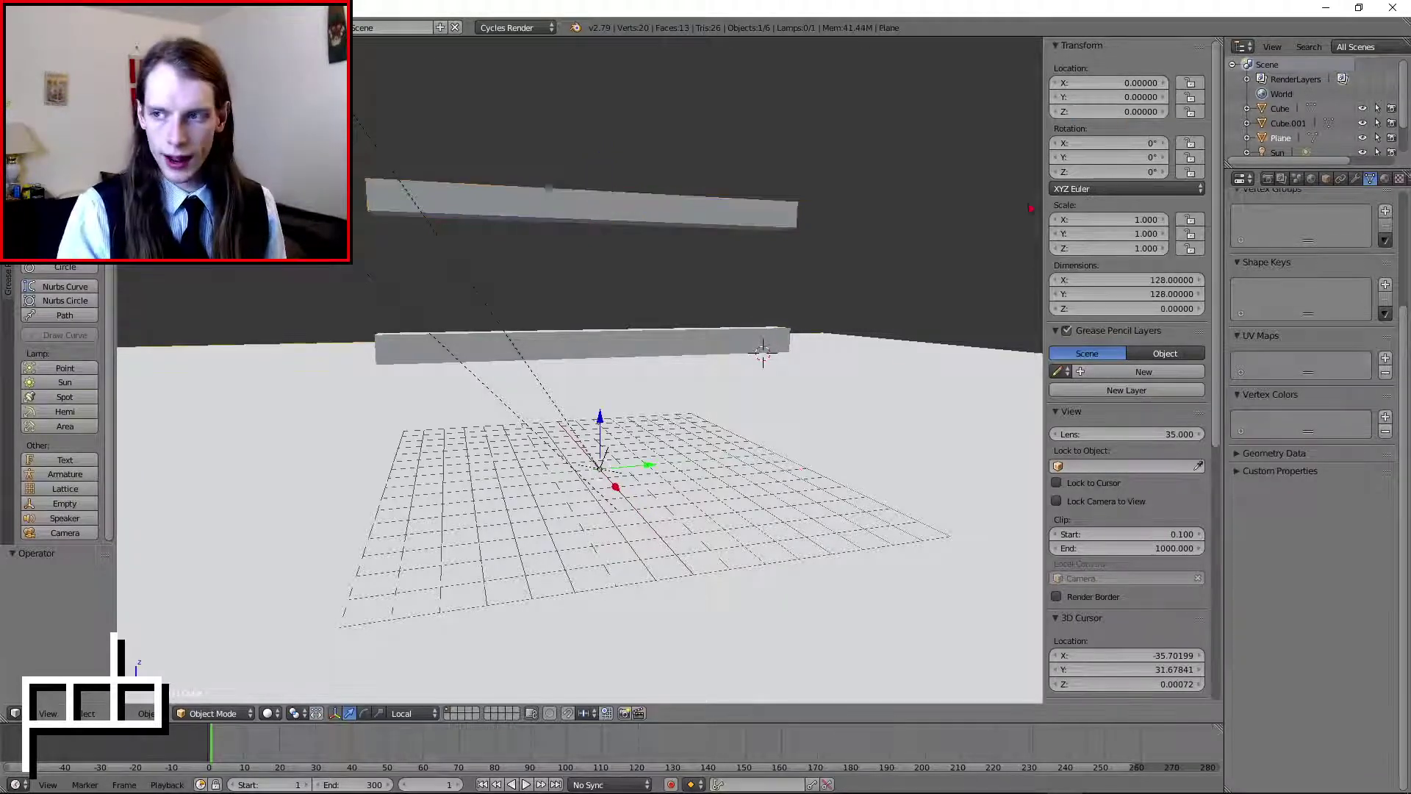
click(1115, 112)
text(0.0)
key(Return)
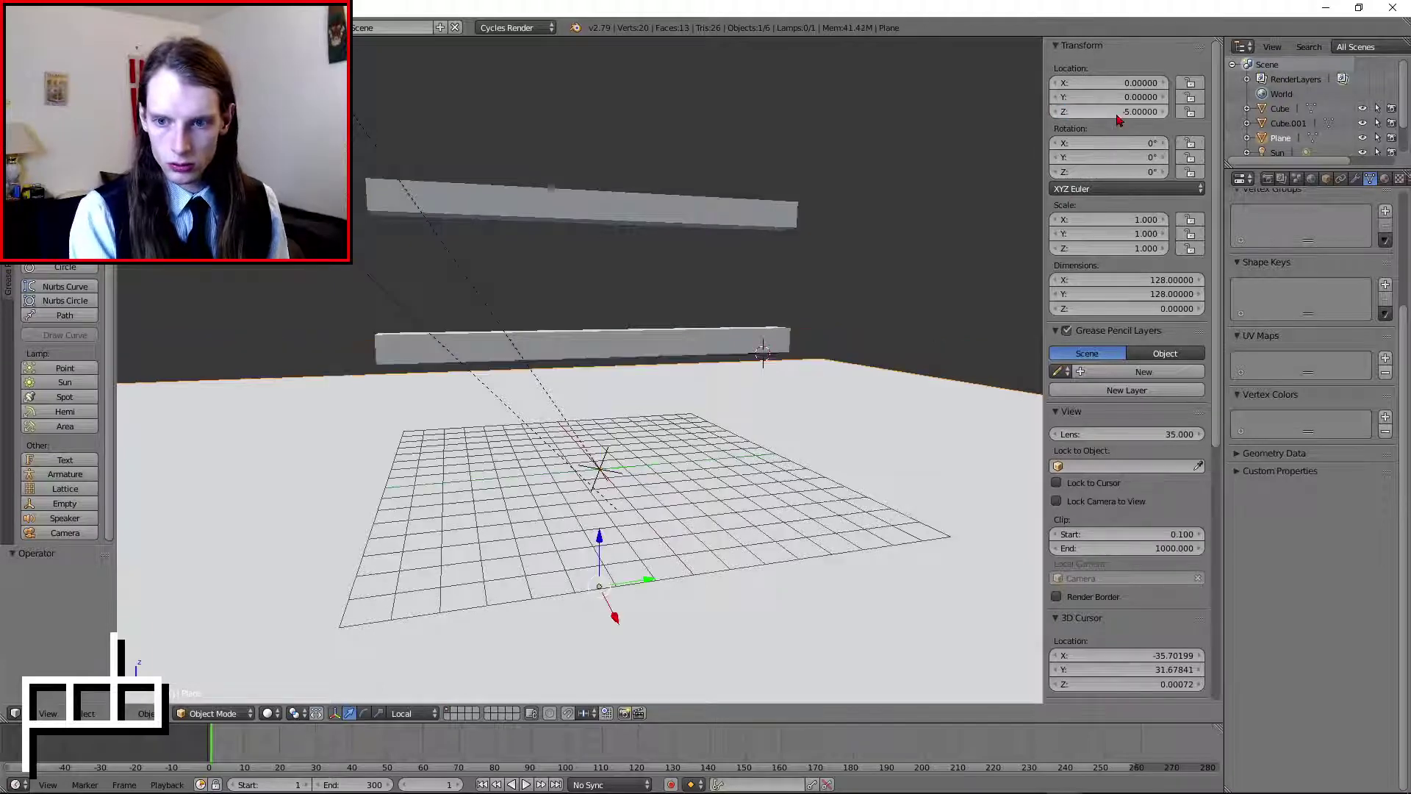
- Duplicate the lower bar in place and set the copy's Z location to 7.5, midway between the two bars
right_click(681, 351)
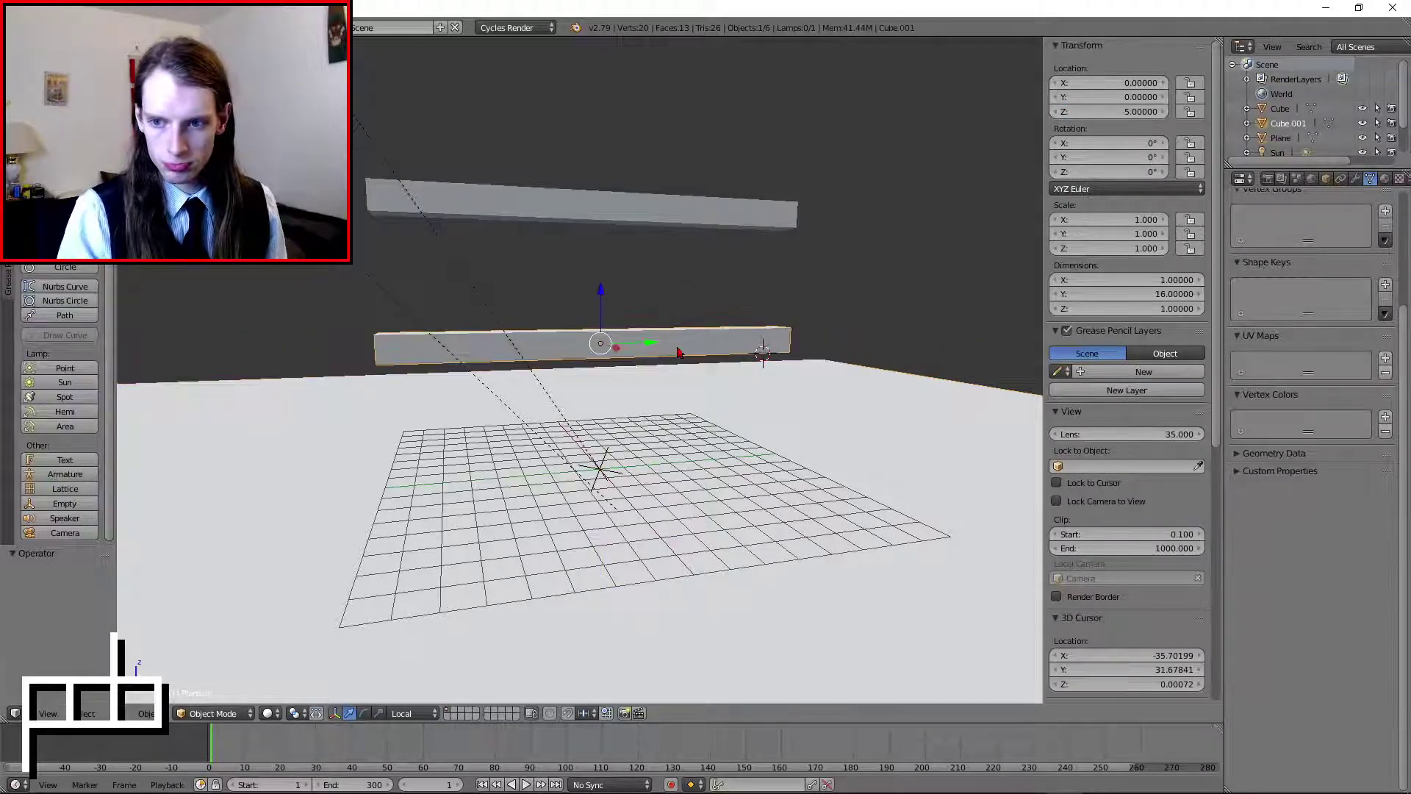
right_click(674, 201)
right_click(696, 341)
key(a)
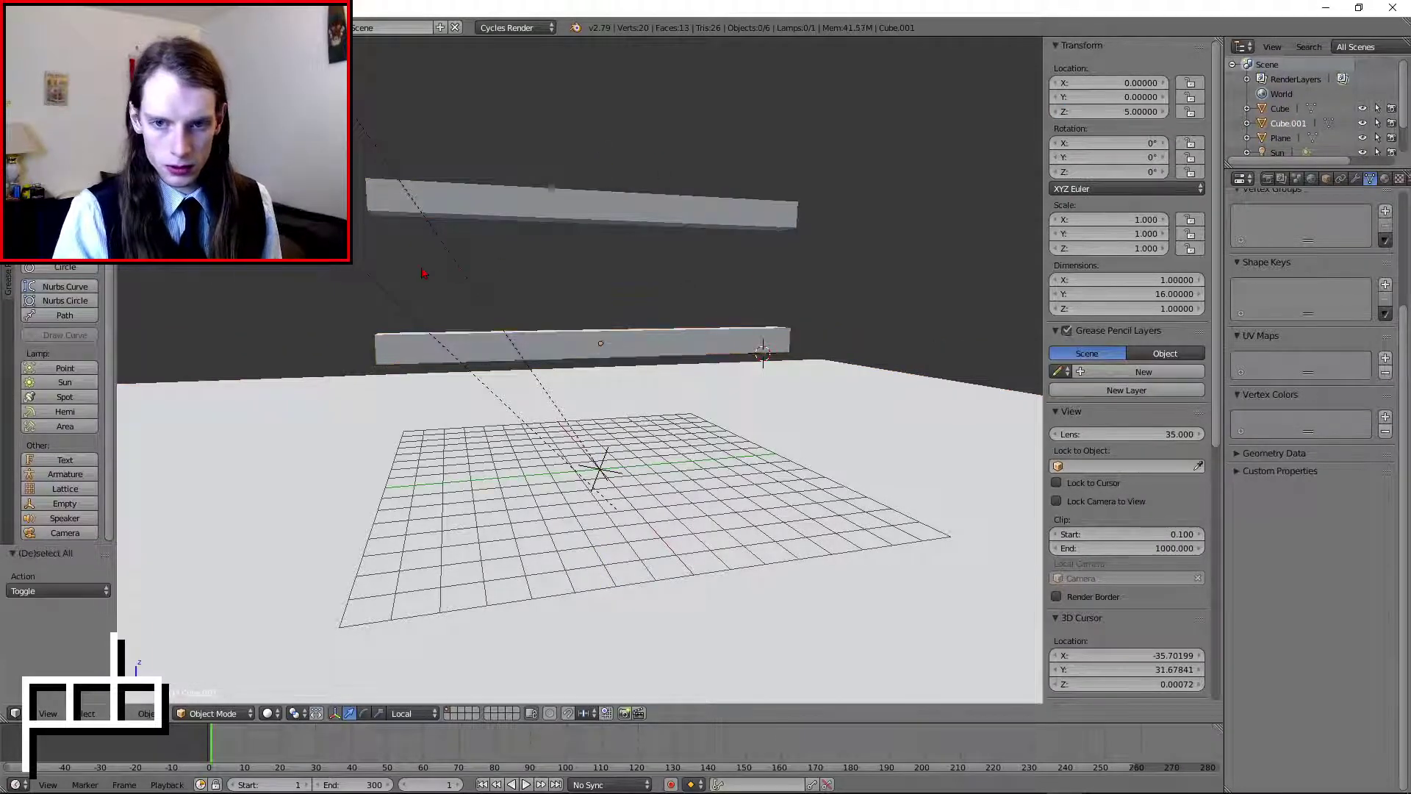
right_click(476, 342)
key(space)
key(Return)
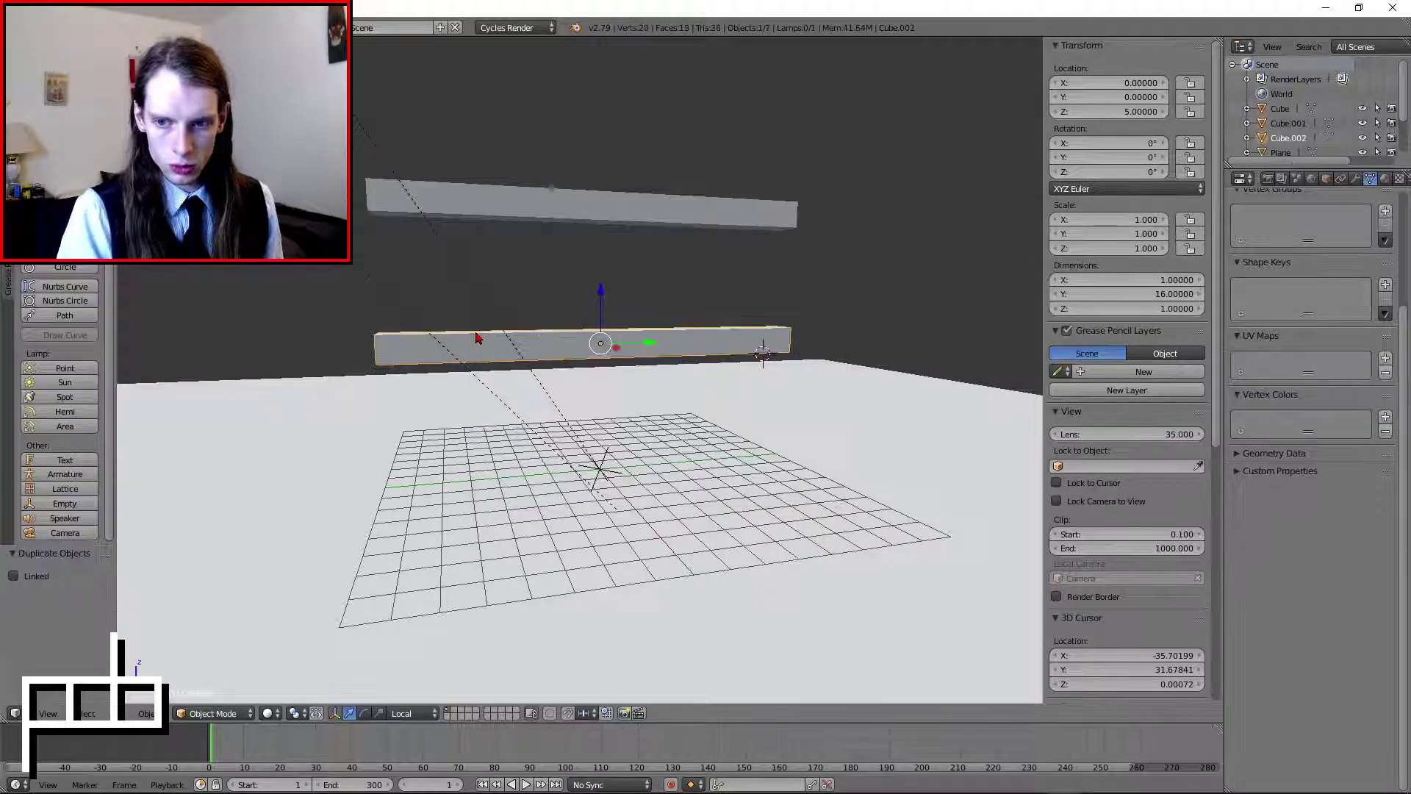
click(1117, 112)
text(7.5)
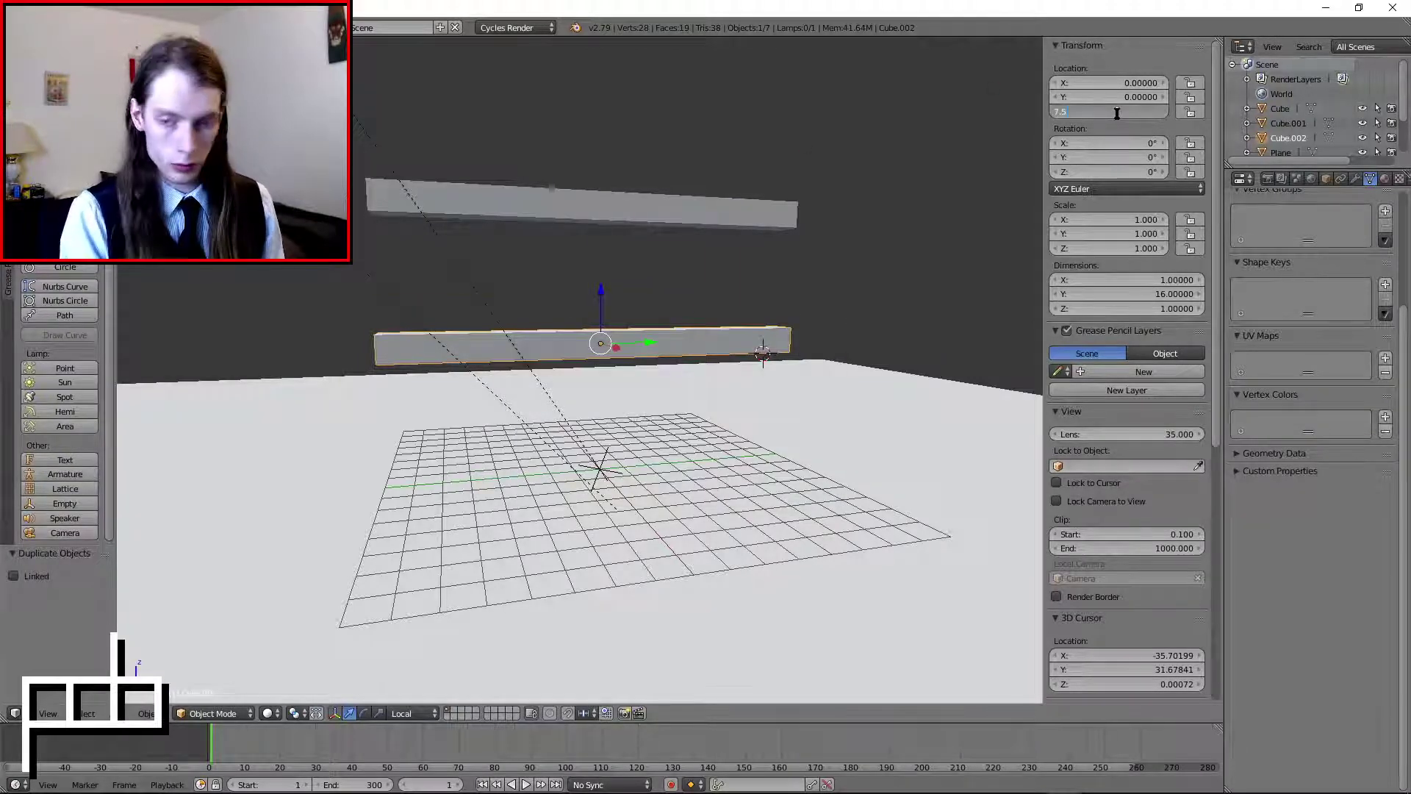
key(Return)
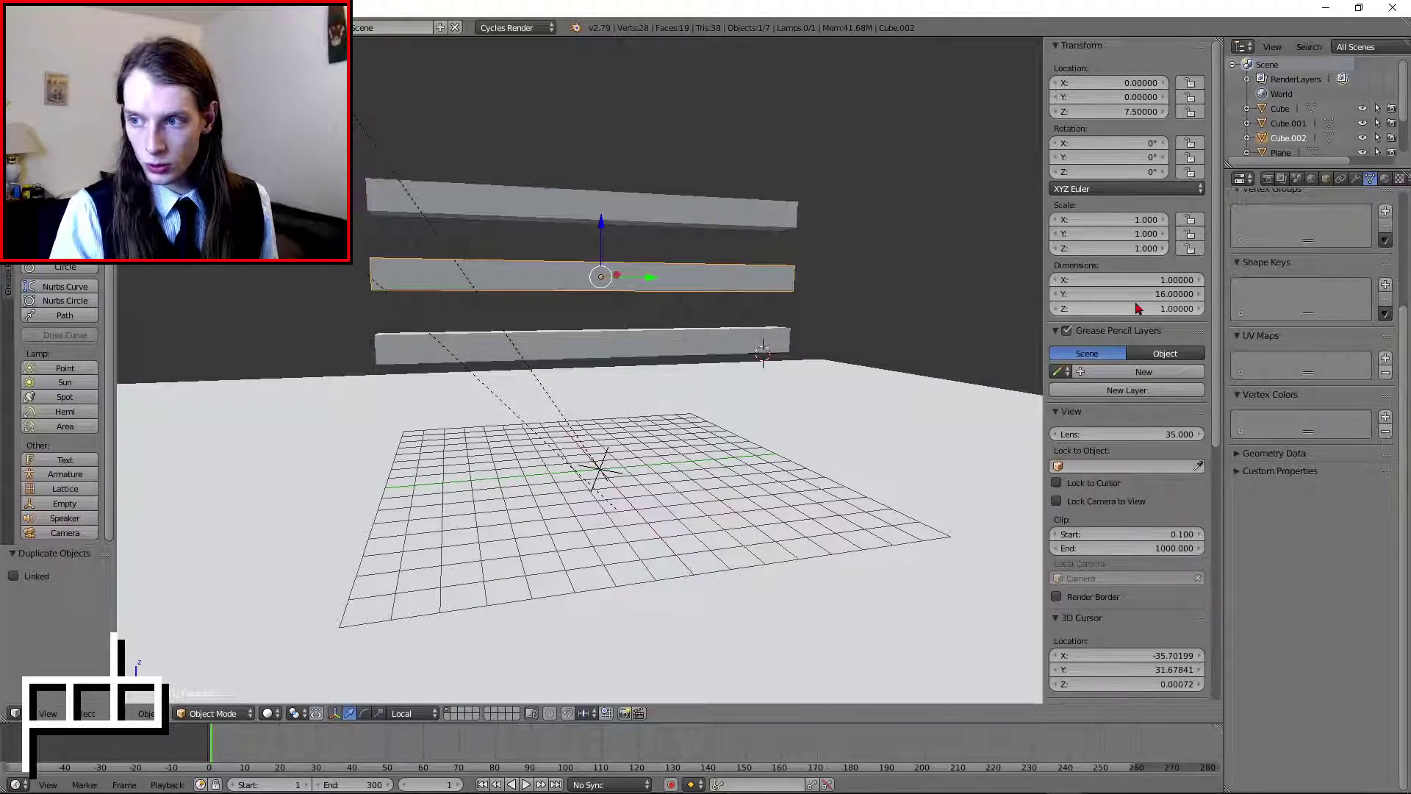
- Reshape the middle bar into a vertical post with a Y dimension of 1 and a Z dimension of 10
click(1137, 297)
text(1)
key(Return)
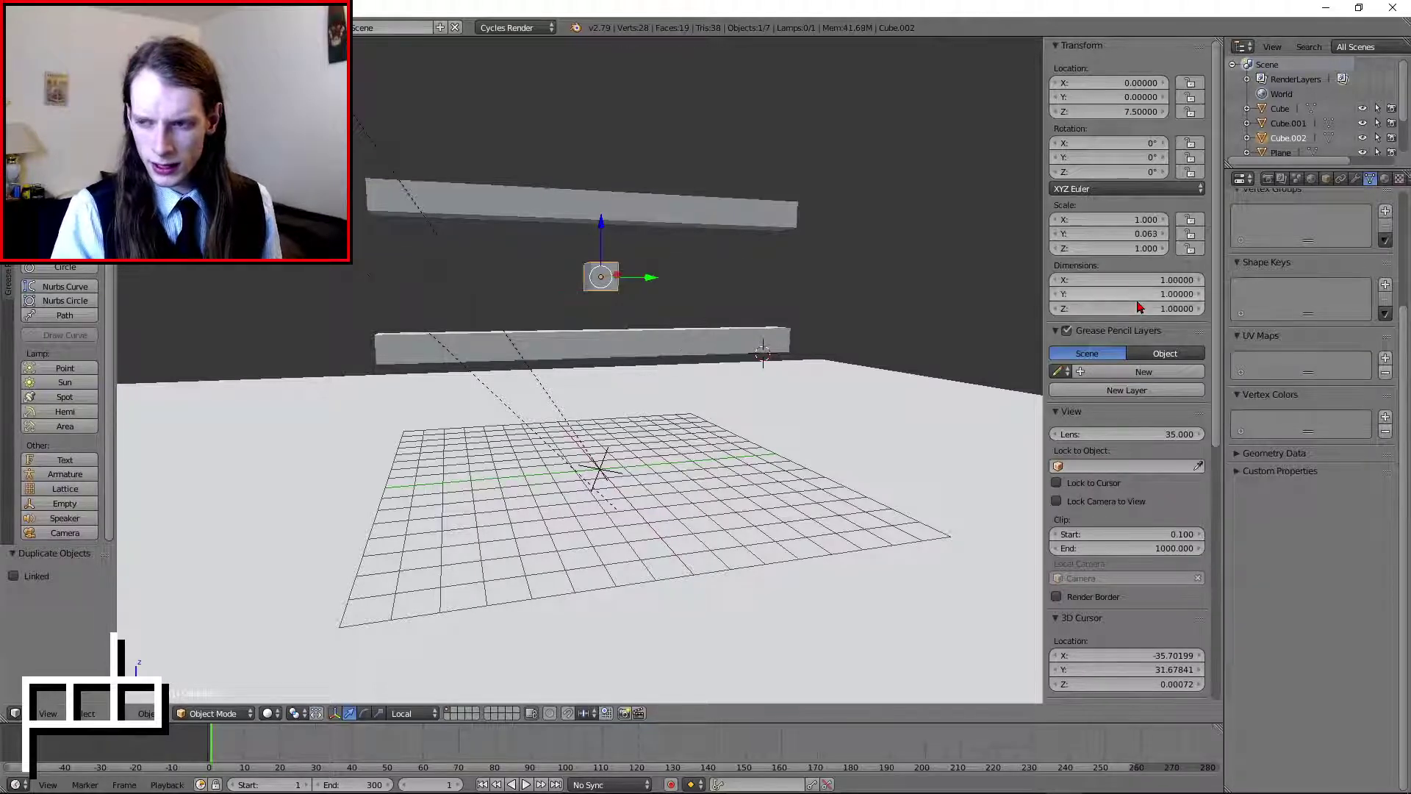
click(1116, 309)
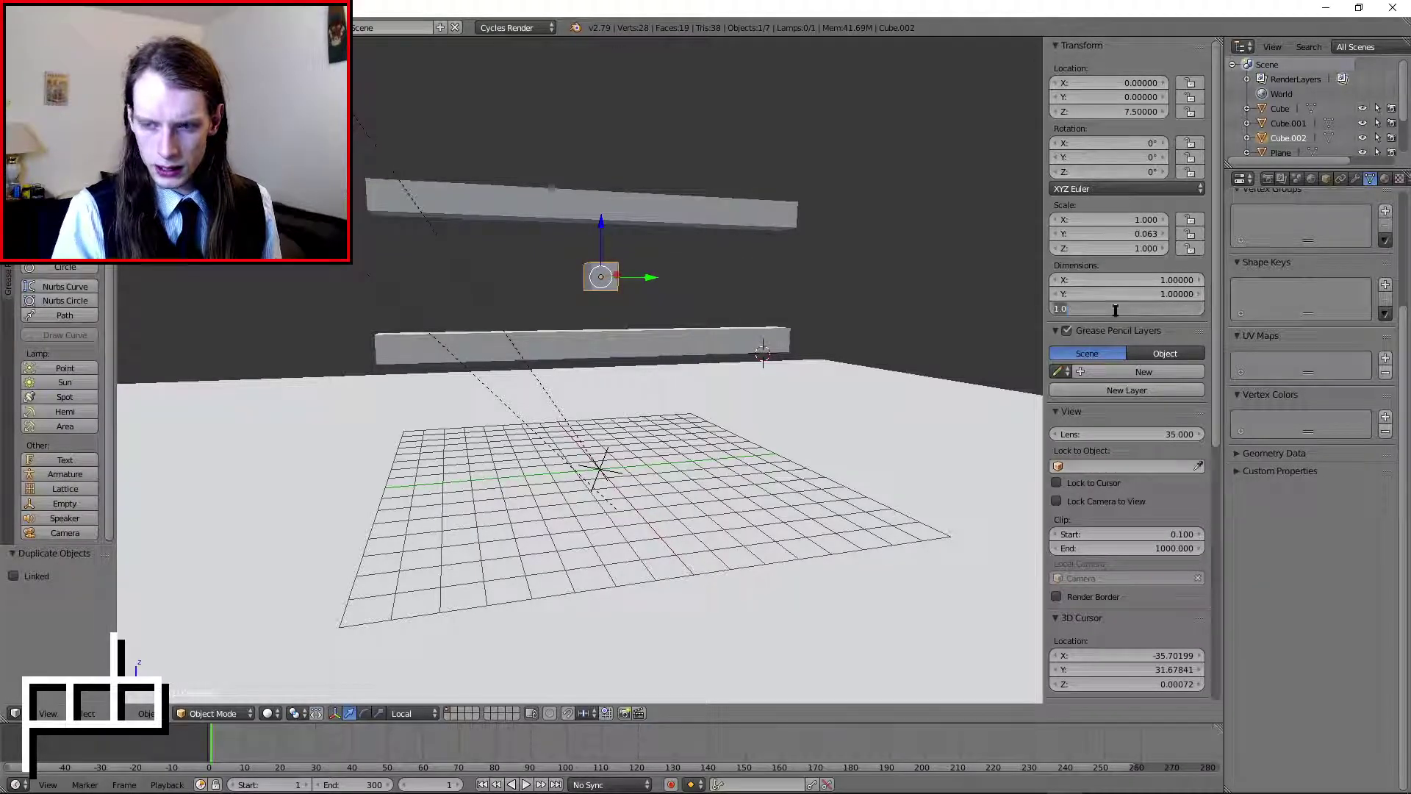
text(10)
key(Return)
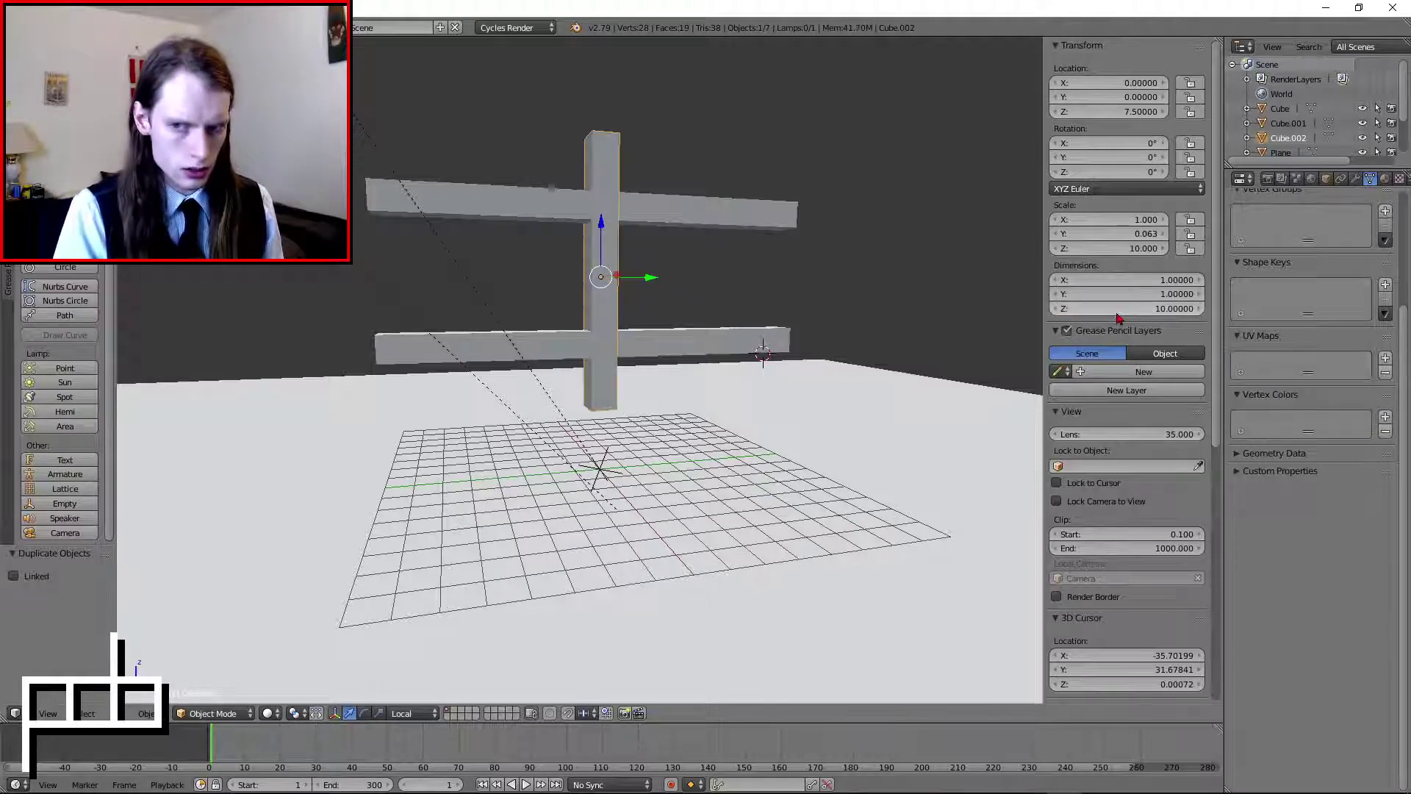
- Set the post's Z location to 5 and slide it along its local Y axis to about -8.48, at the bars' end
click(1113, 112)
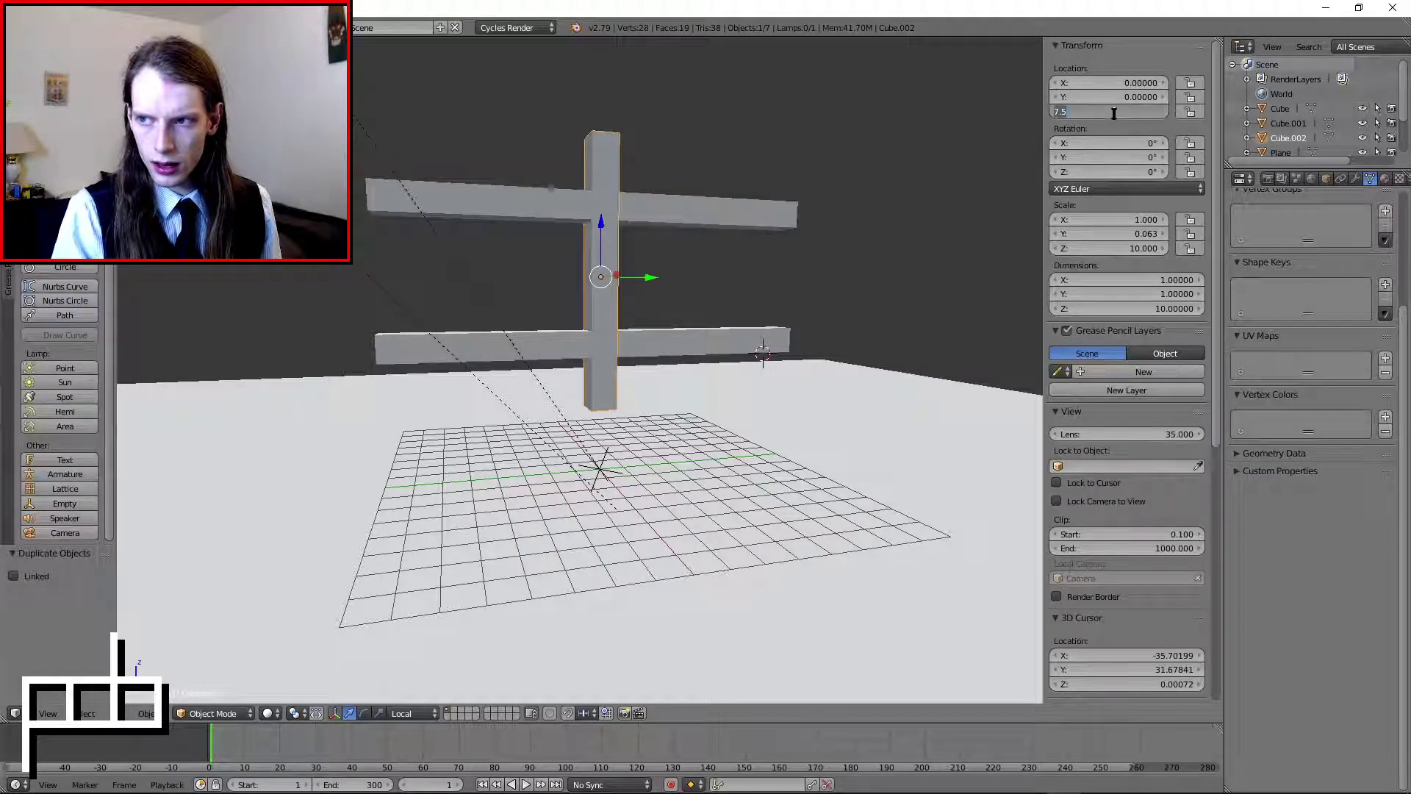
text(5)
key(Return)
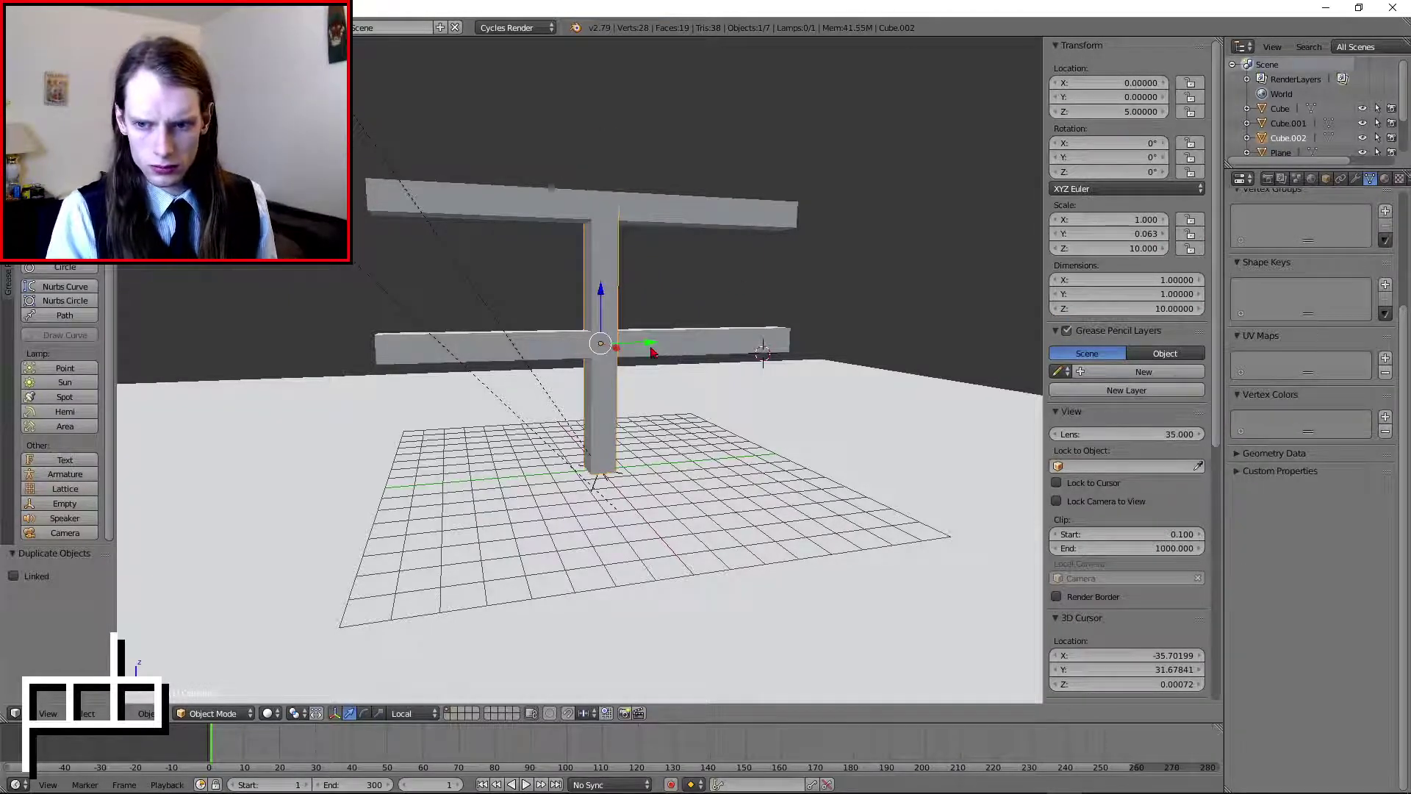
key(g)
key(y)
key(y)
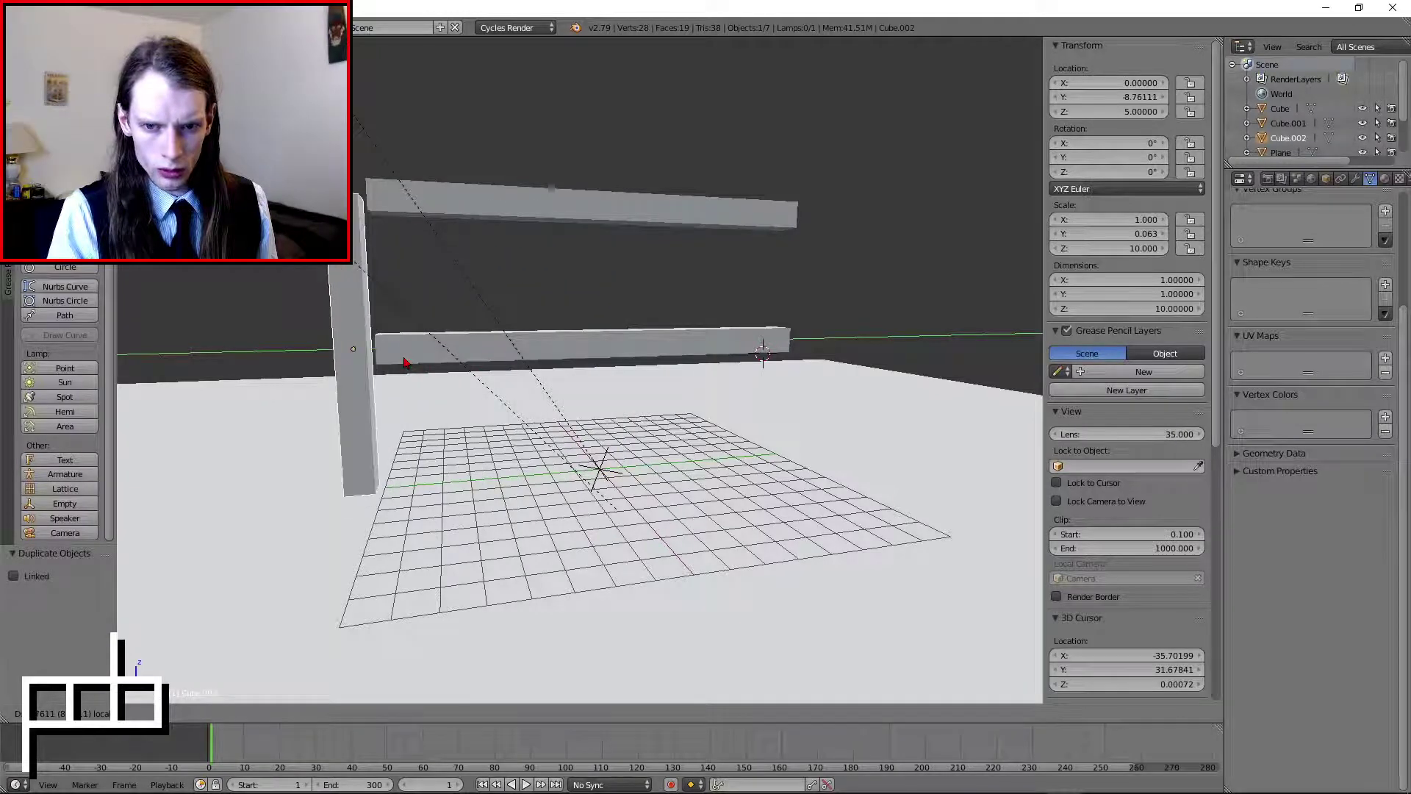
click(502, 346)
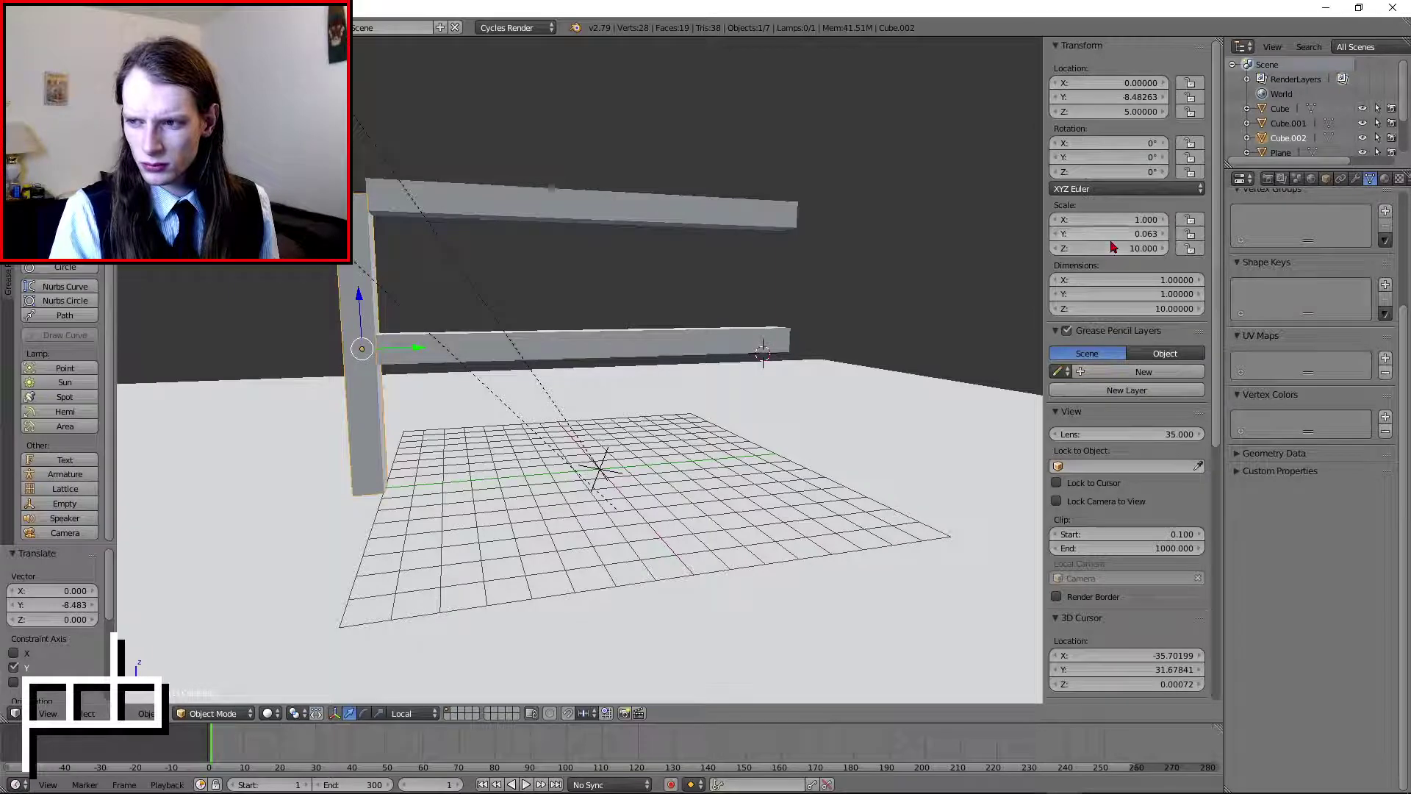
- Lengthen the vertical post by setting its Z dimension to 11
shift+middle_drag(500, 310, 553, 351)
scroll(544, 312, up, 2)
scroll(544, 312, down, 1)
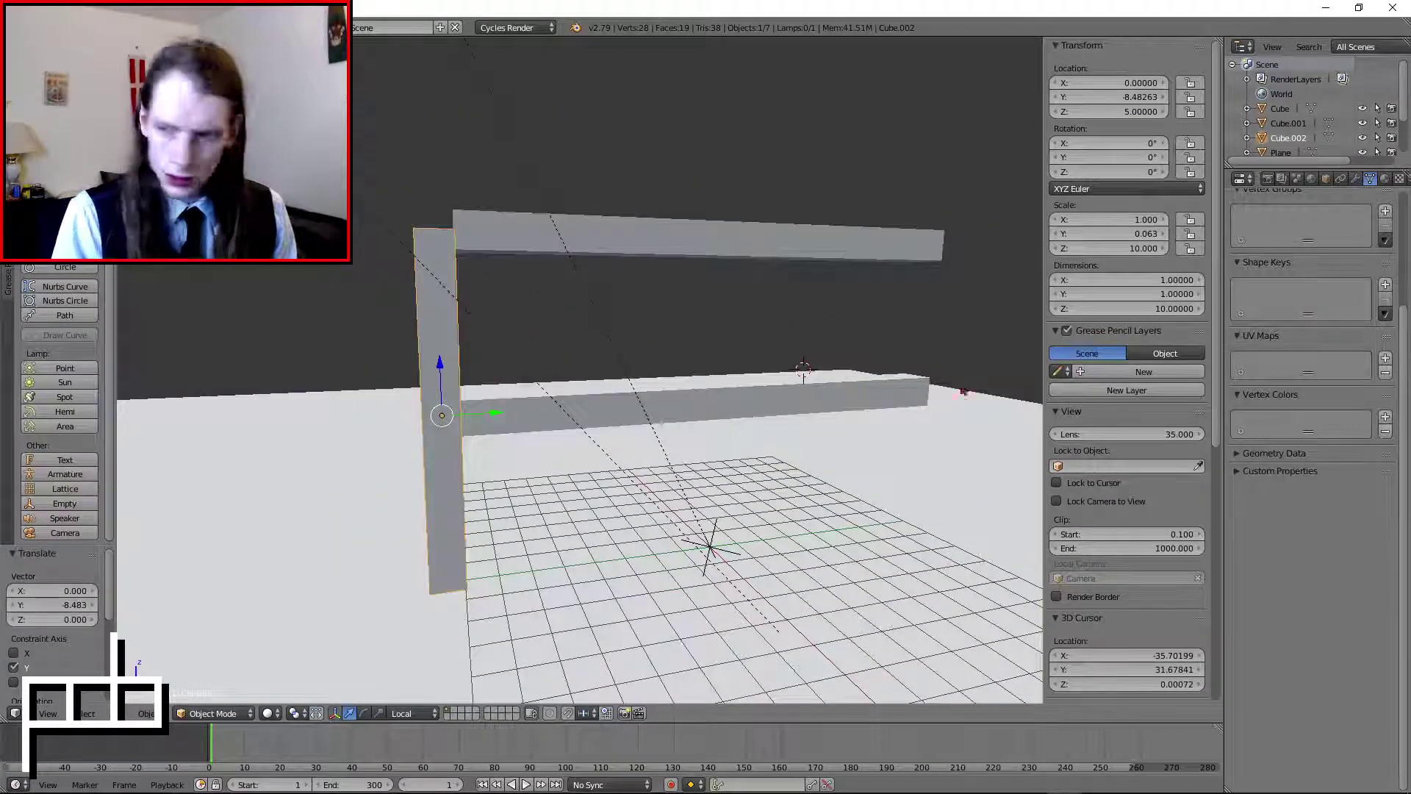
click(1140, 308)
text(11)
key(Return)
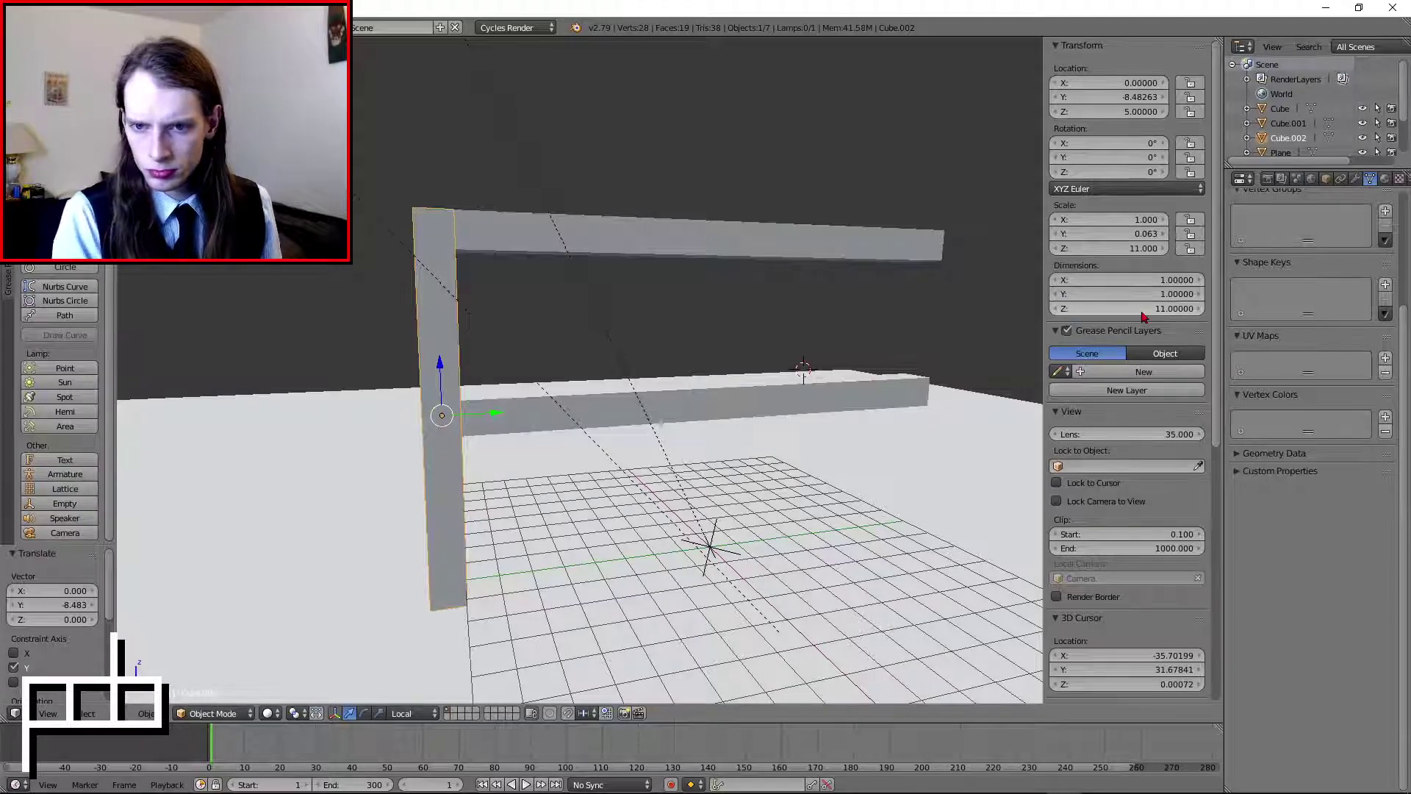
- Try Y locations of -9 and -8.5 for the vertical post at the bars' end
click(1136, 97)
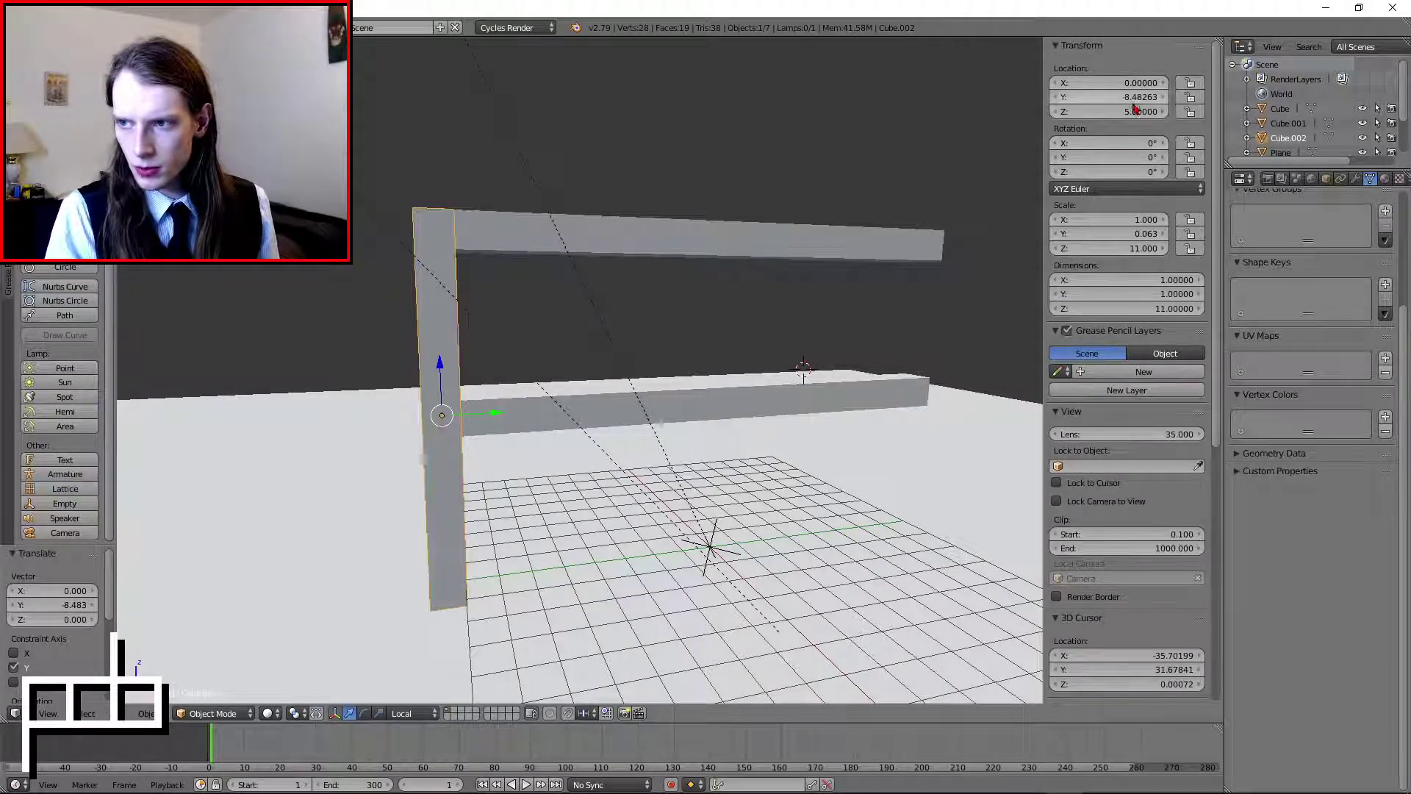
text(-9)
key(Return)
click(1134, 101)
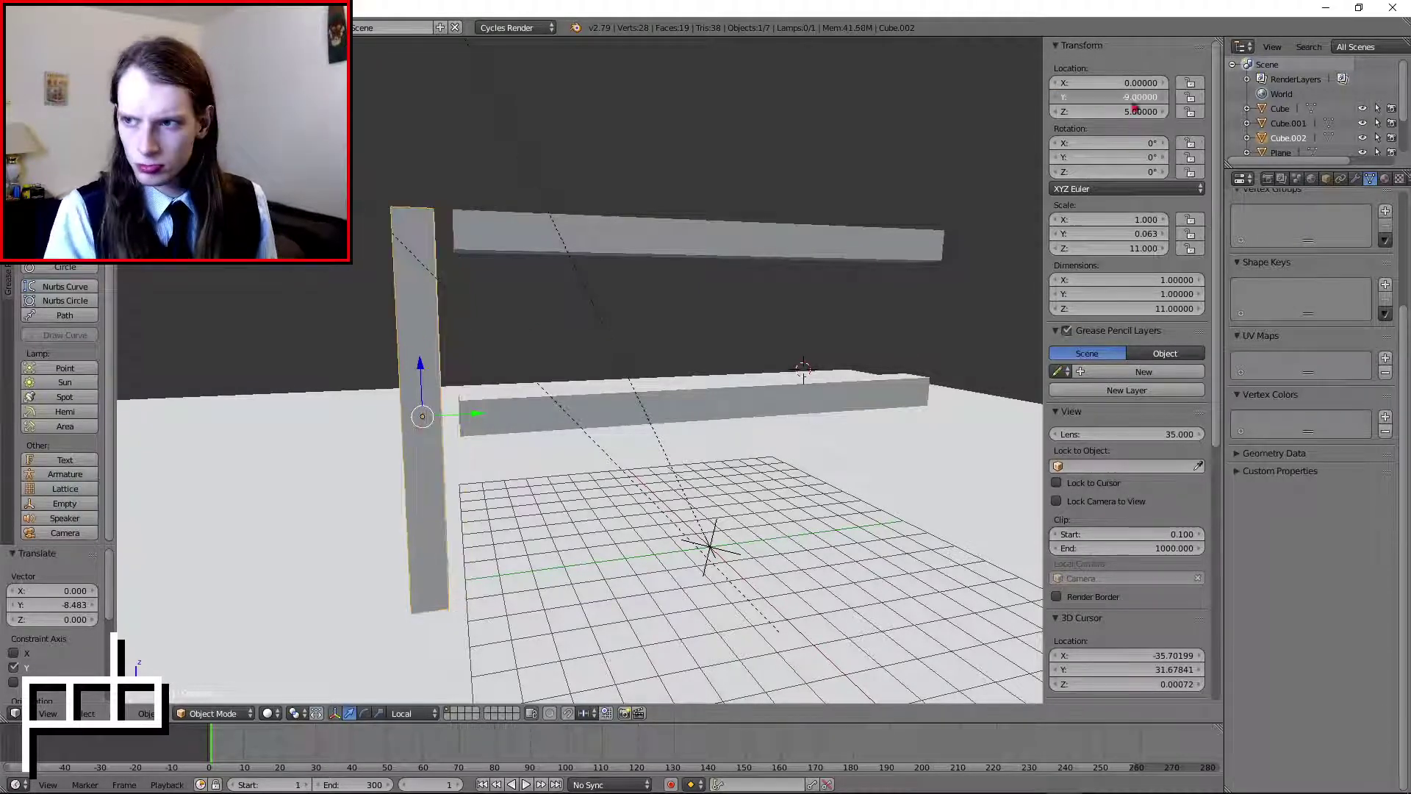
text(-8.5)
key(Return)
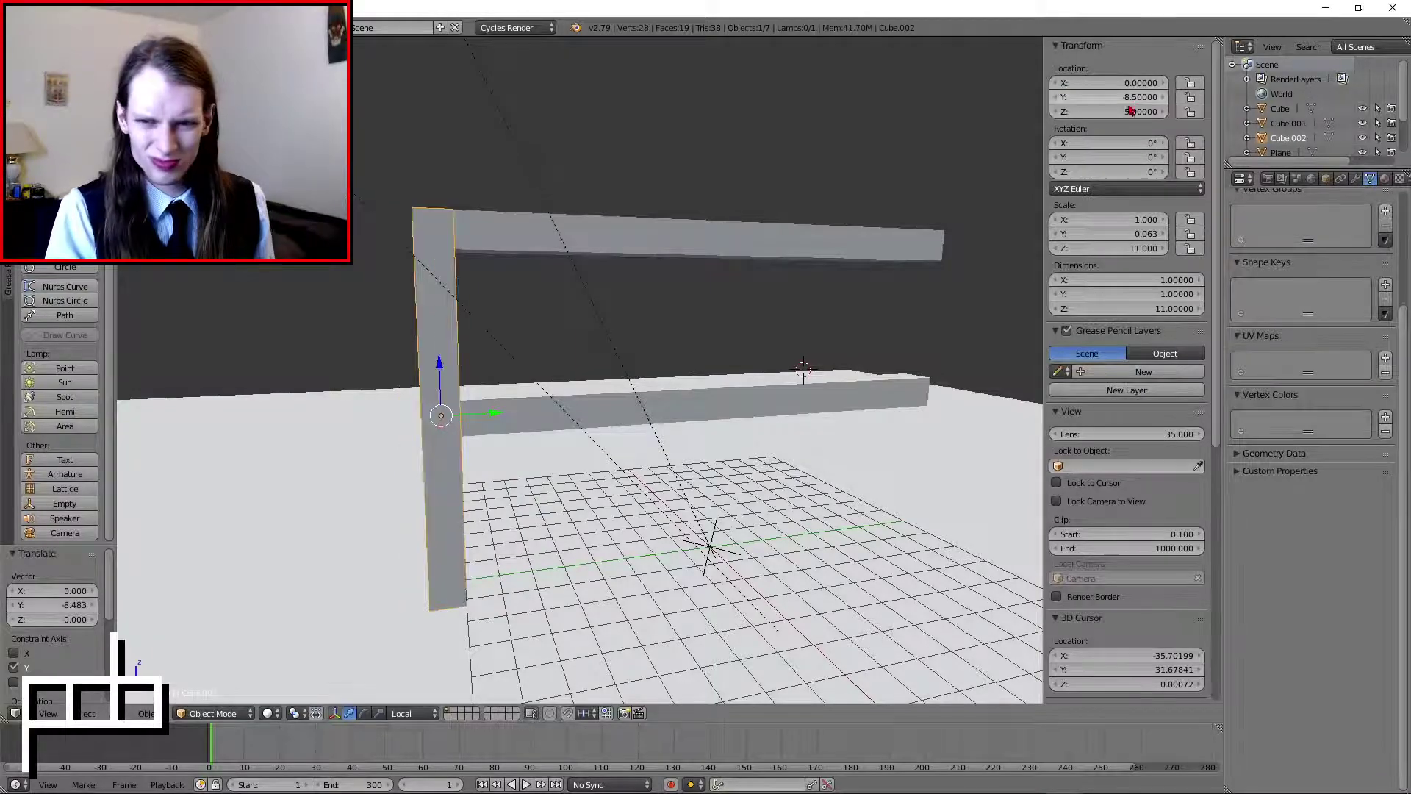
- Set the post's Y location to -7.5 so it overlaps the ends of both bars
shift+middle_drag(767, 353, 715, 324)
key(z)
key(z)
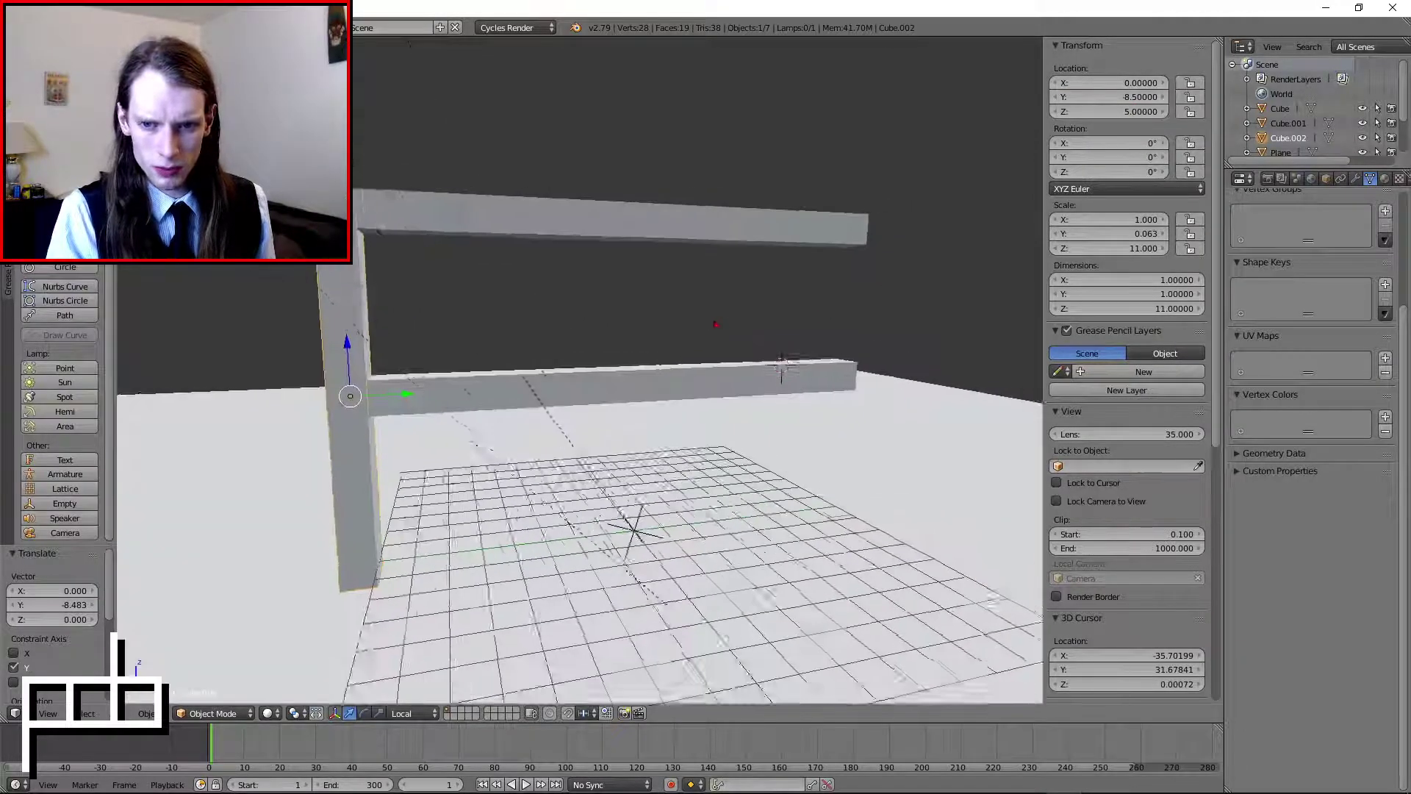
click(1104, 98)
key(BackSpace)
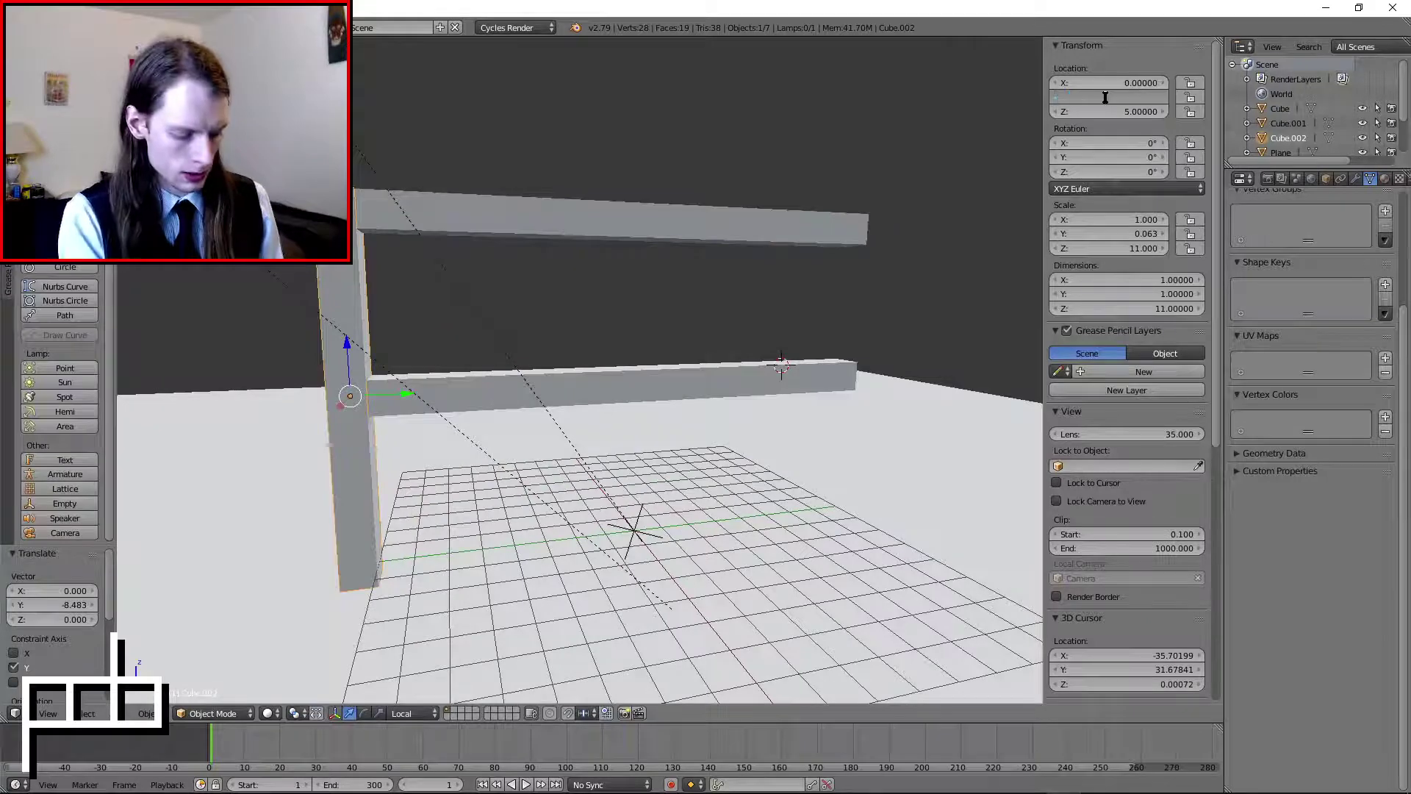
text(-7.5)
key(Return)
key(a)
key(a)
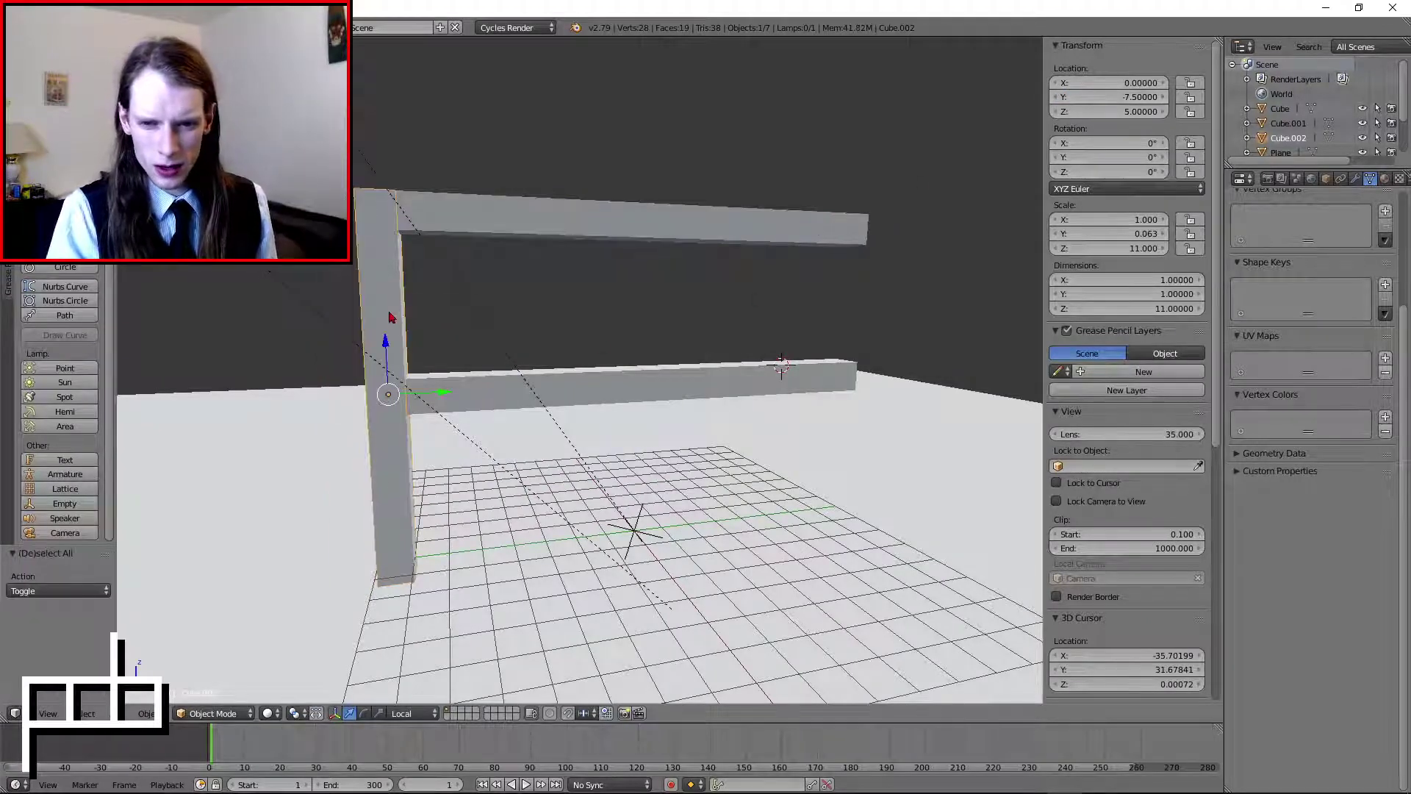
- Duplicate the vertical post and slide the copy along its local Y axis to about 2.3
key(space)
click(461, 336)
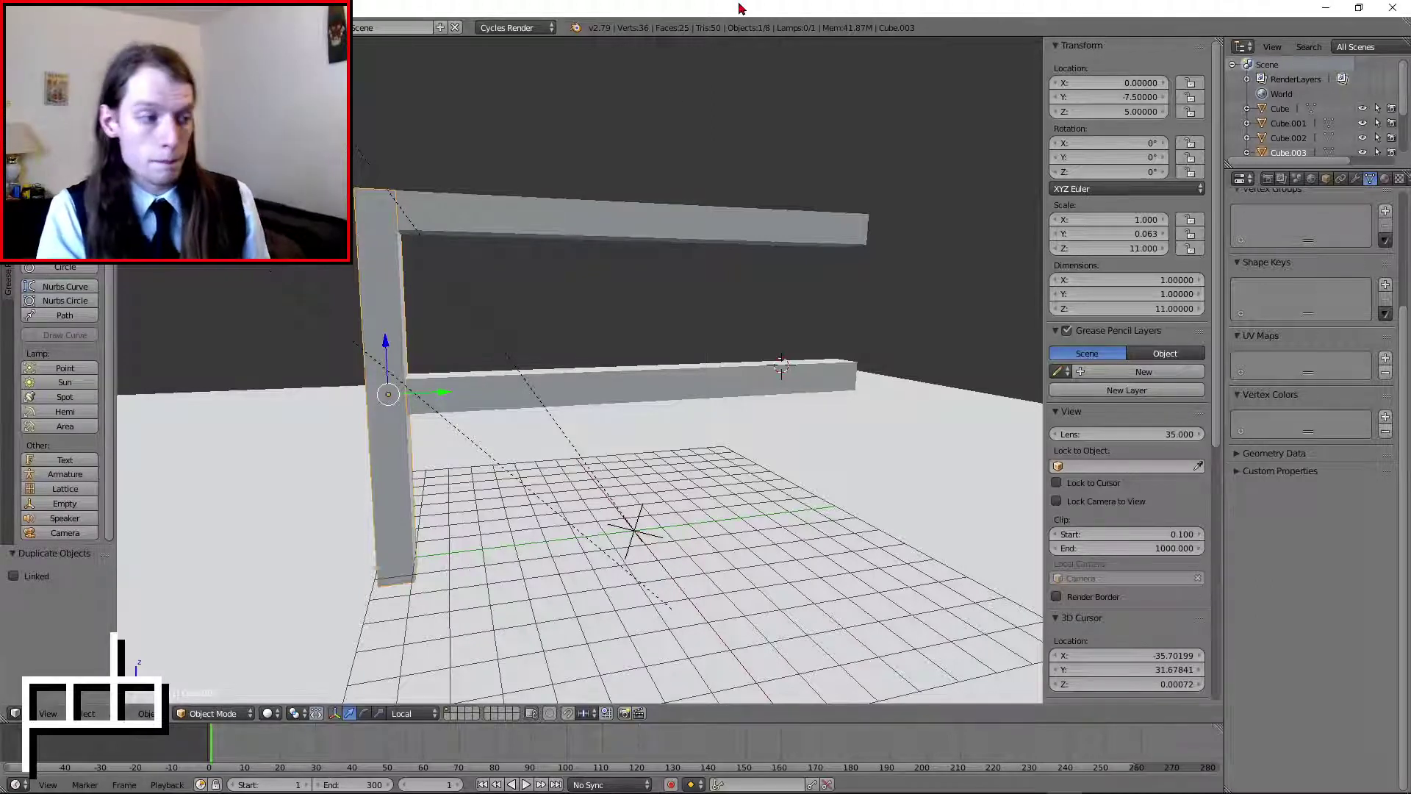
key(shift+d)
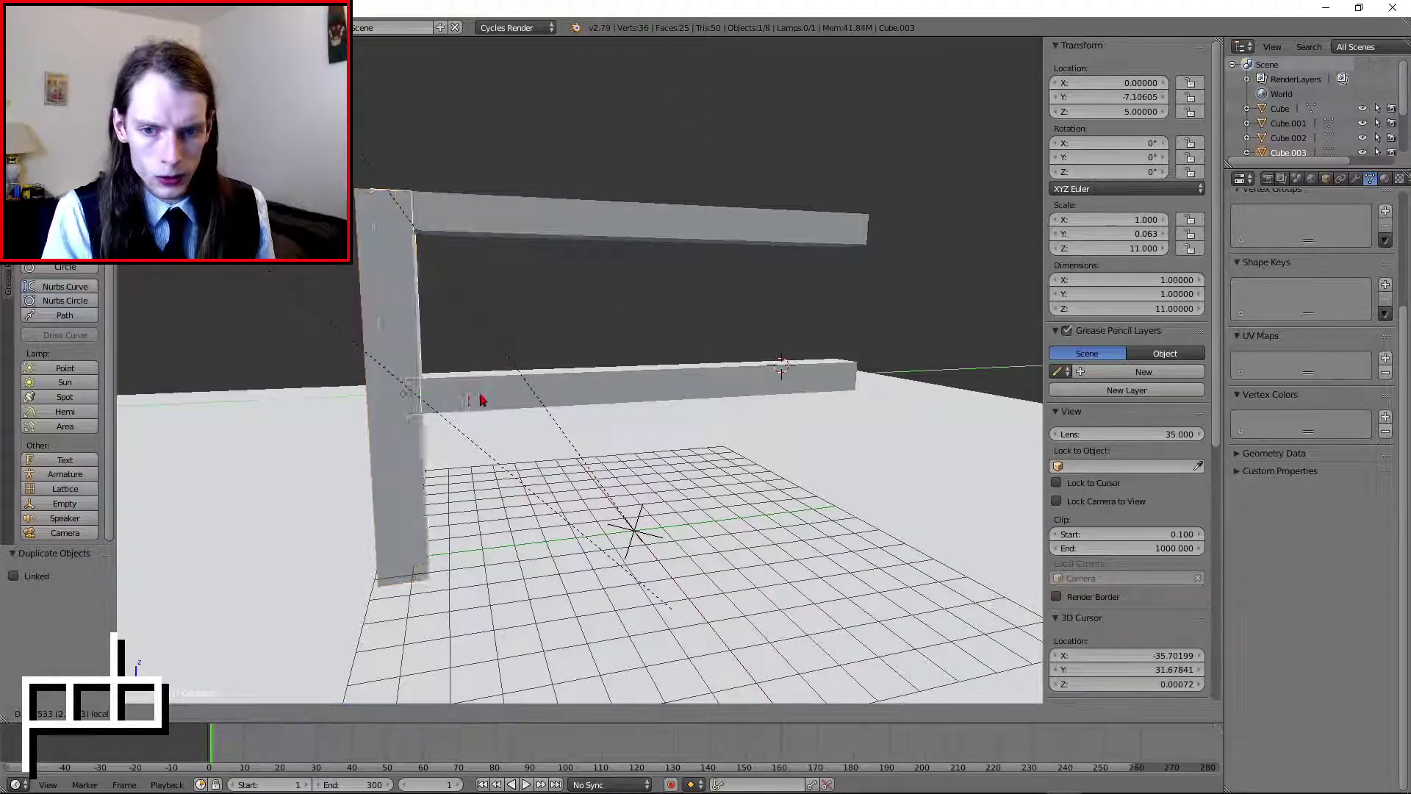
key(y)
key(y)
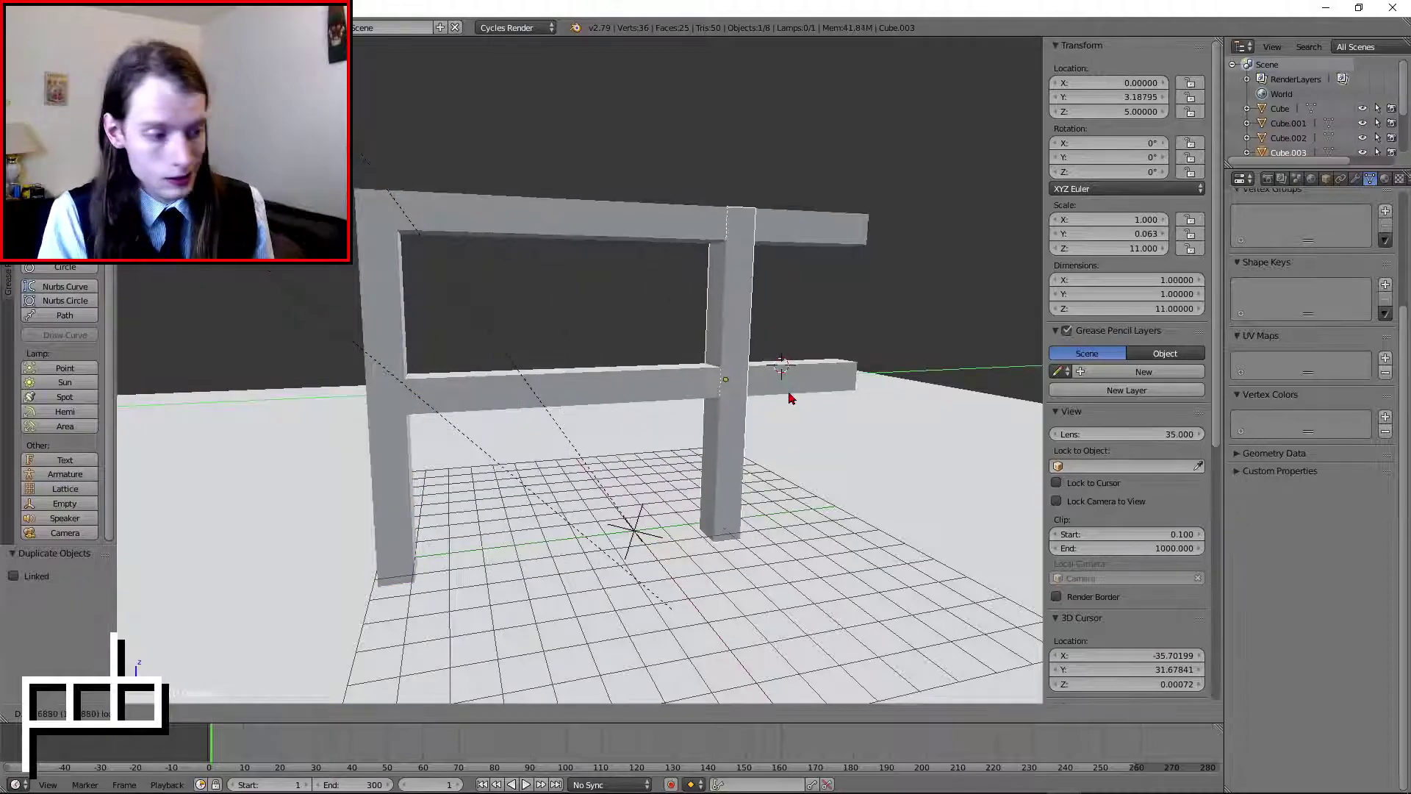
click(787, 394)
middle_drag(780, 391, 626, 383)
drag(592, 382, 734, 383)
mouse_move(735, 382)
shift+middle_down()
mouse_move(622, 385)
mouse_move(728, 380)
shift+middle_up()
drag(729, 380, 577, 377)
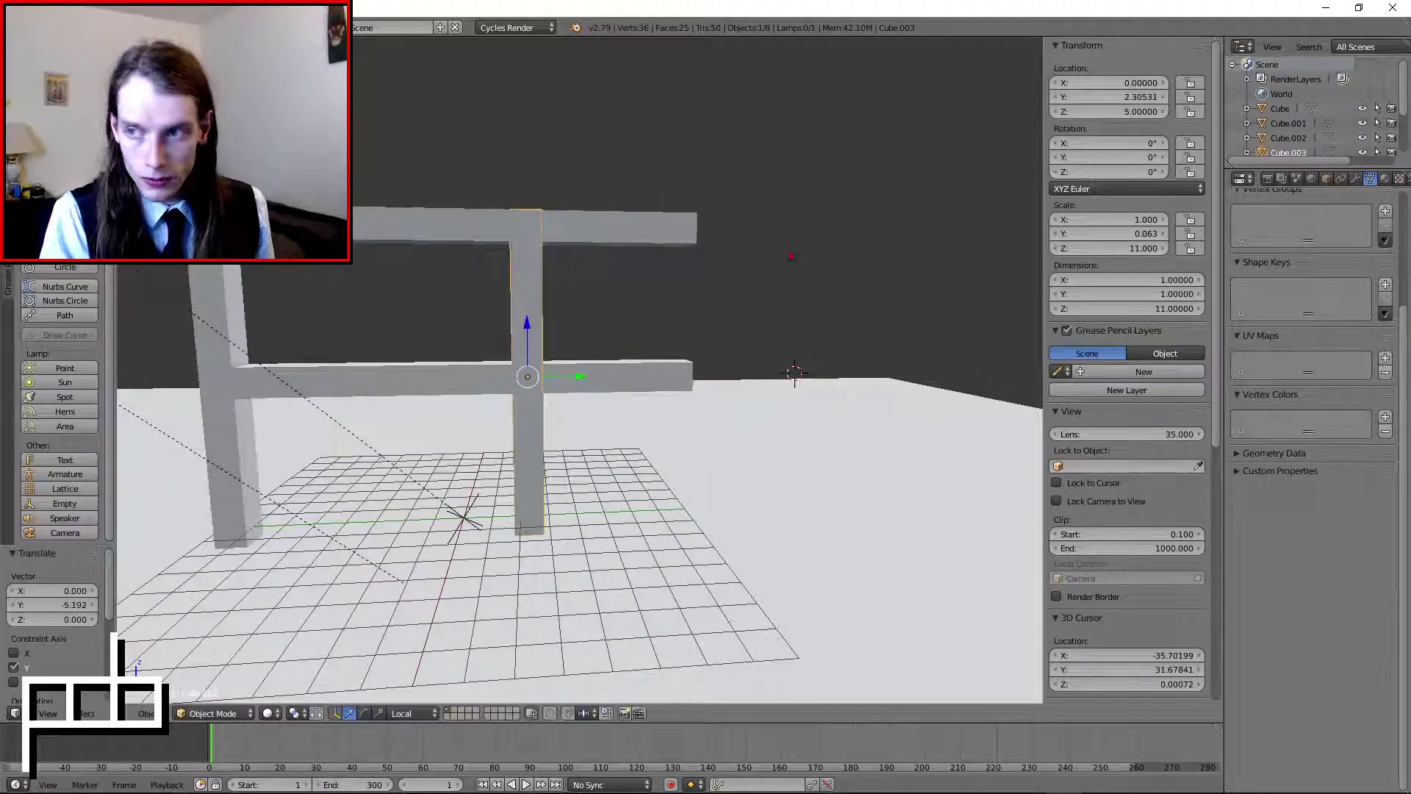
- Try a Y location of 2 for the second post, then set it to 2.5
click(1139, 98)
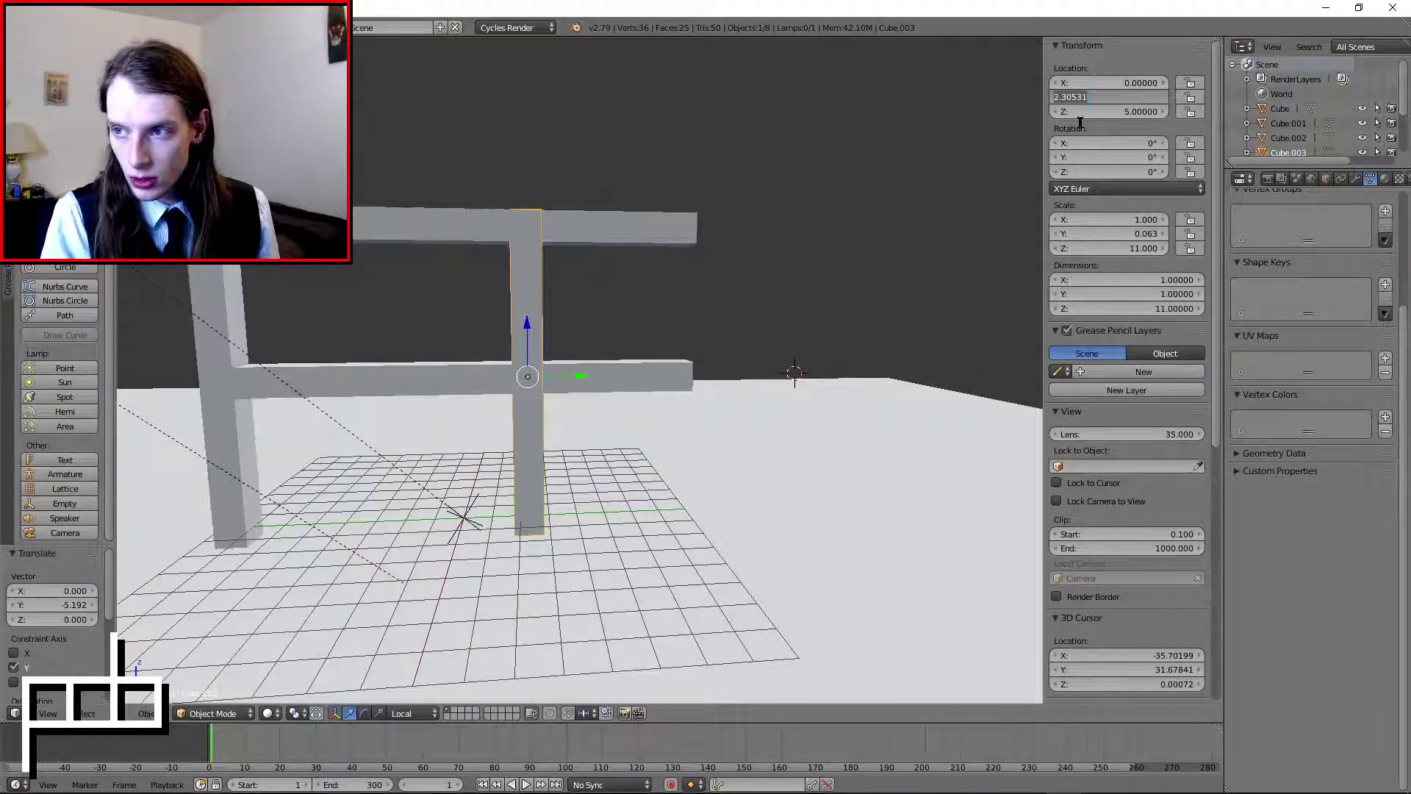
text(2)
key(Return)
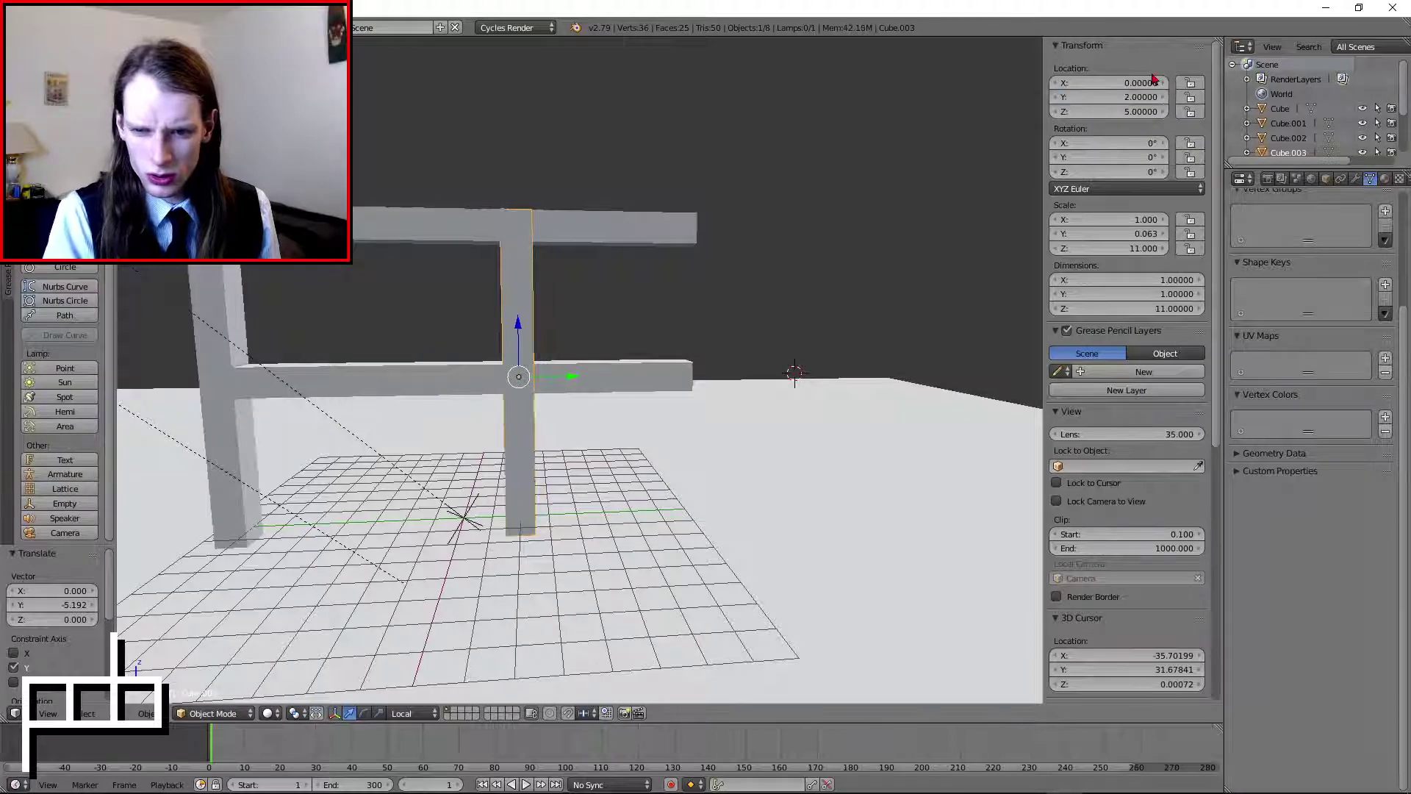
shift+middle_drag(875, 287, 914, 299)
click(1102, 101)
text(2.5)
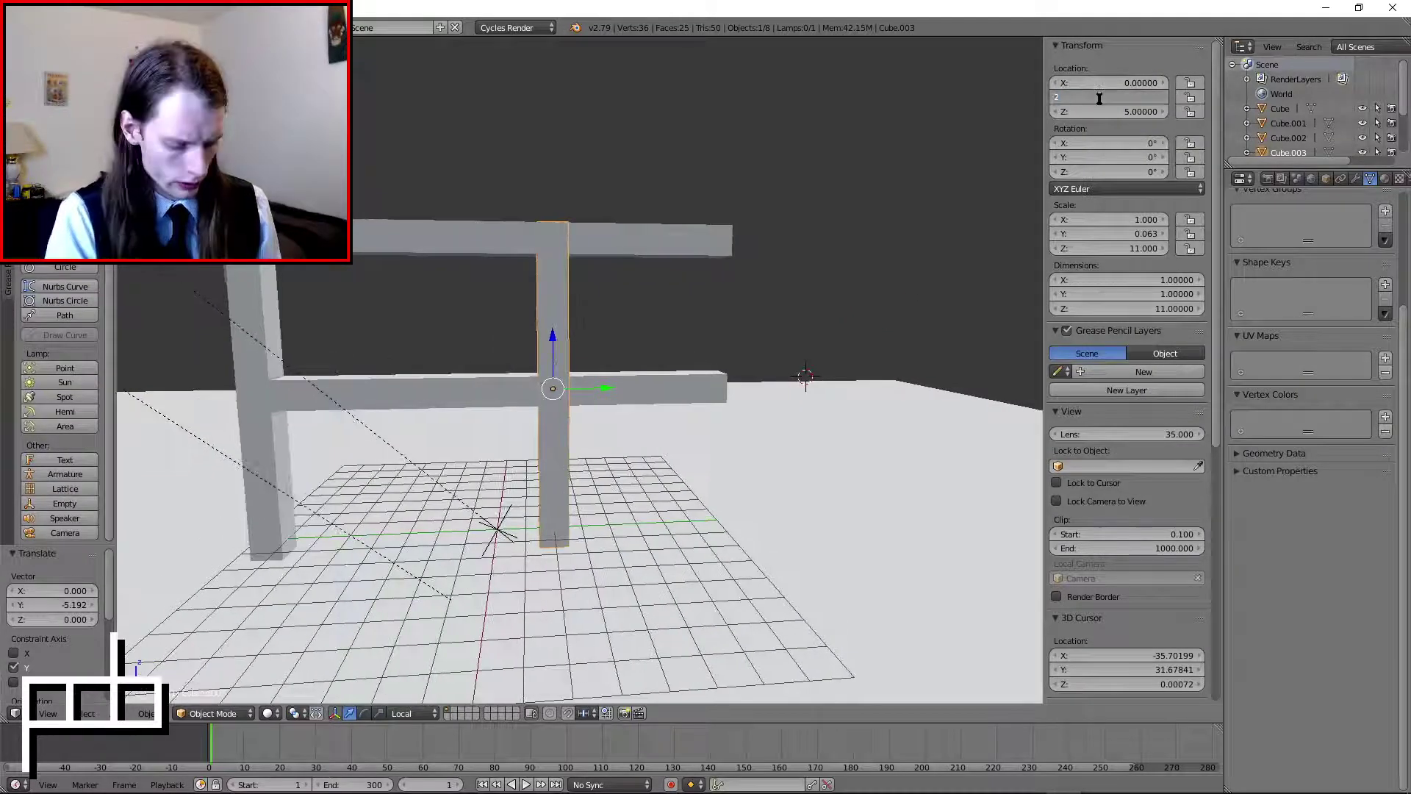
key(Return)
- Raise the second post by setting its Z location to 10
click(1117, 112)
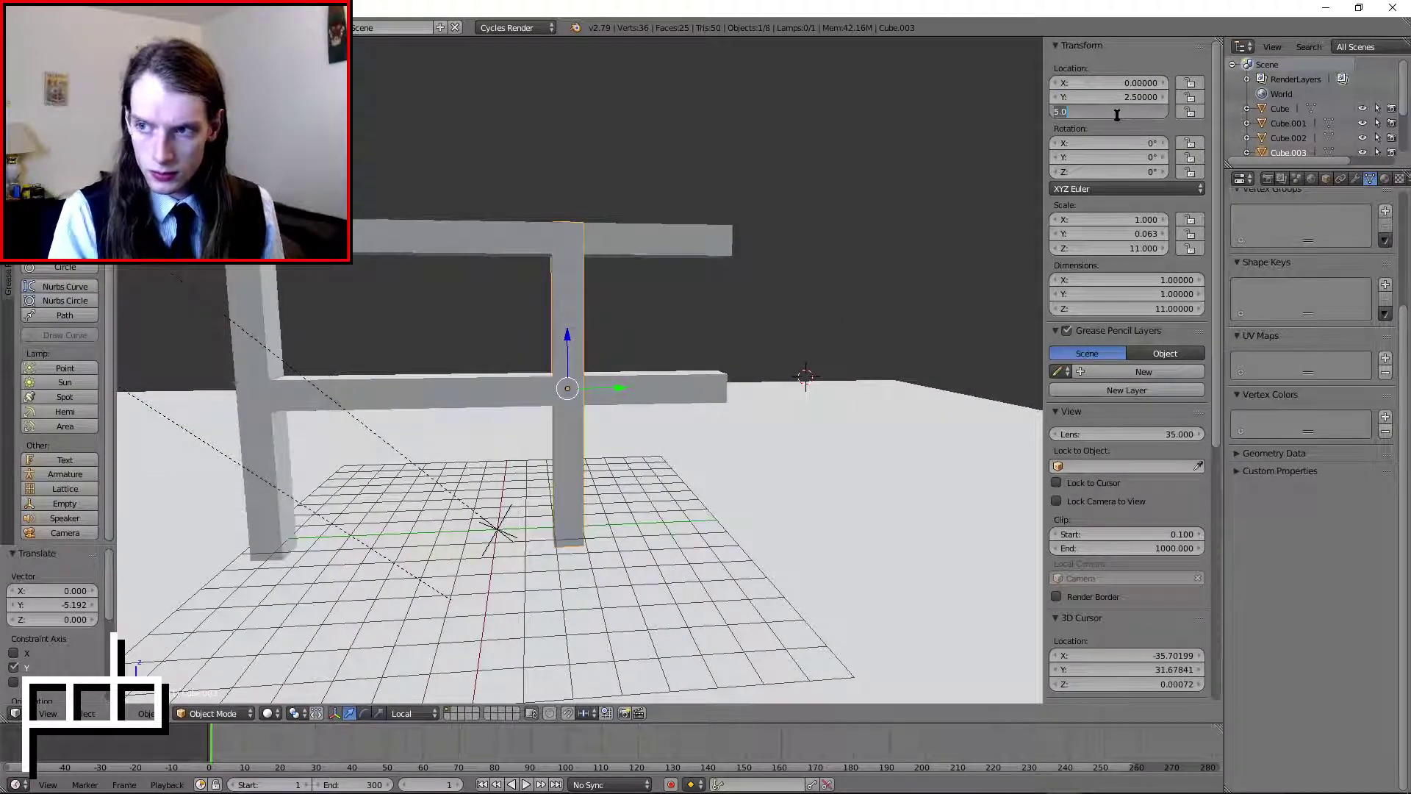
text(10)
key(Return)
shift+middle_drag(721, 218, 779, 227)
- Duplicate the raised post in place and set the copy's Z scale to 6
key(space)
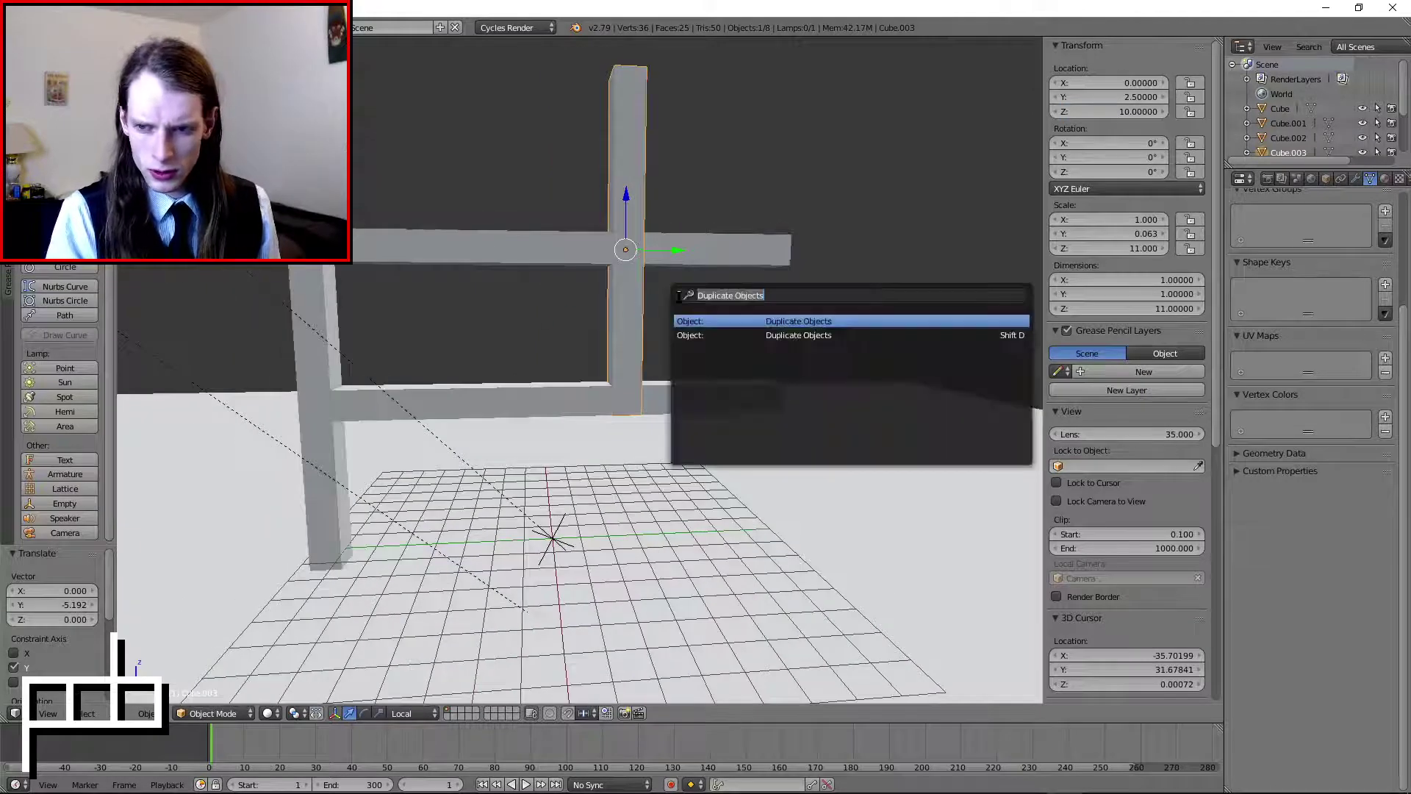
click(739, 319)
click(1100, 249)
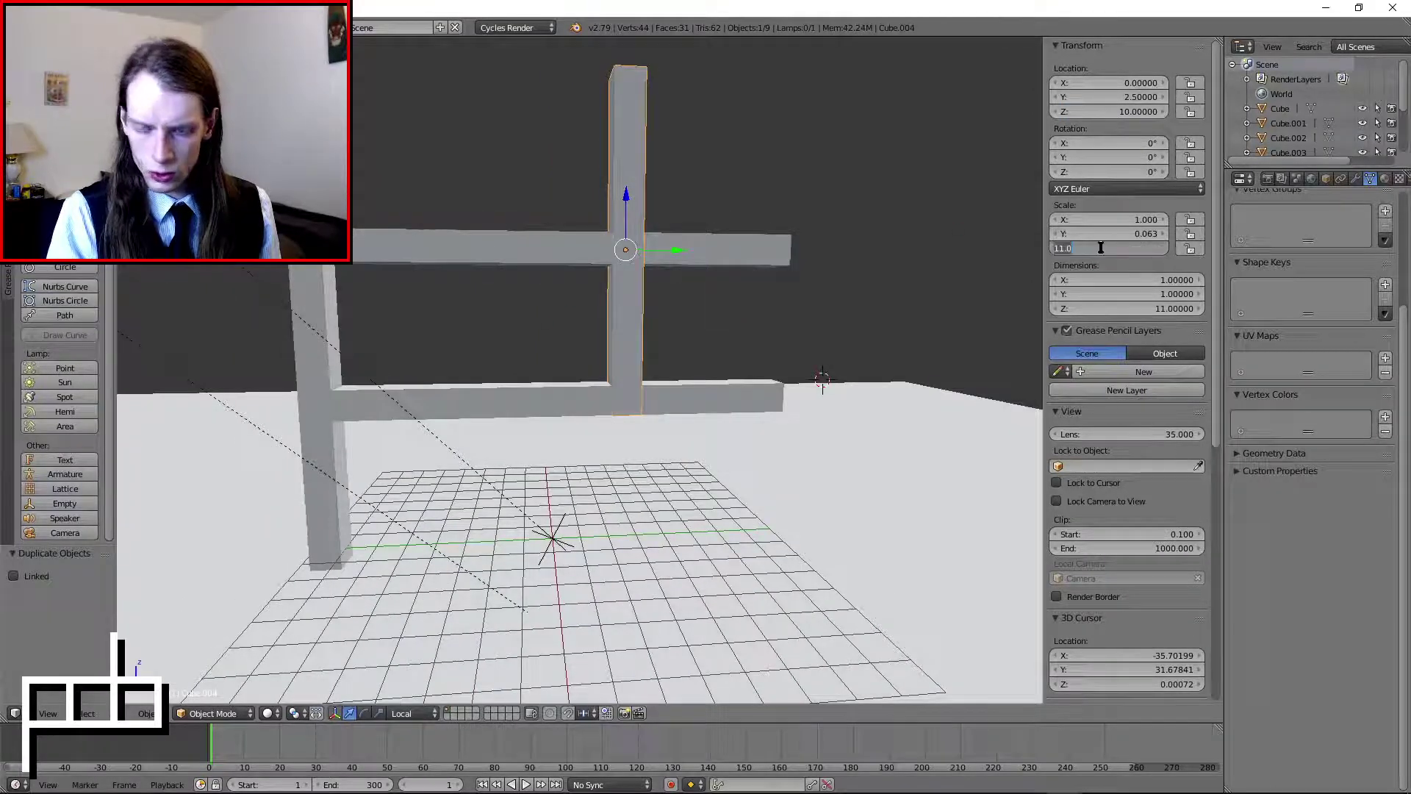
text(6)
key(Return)
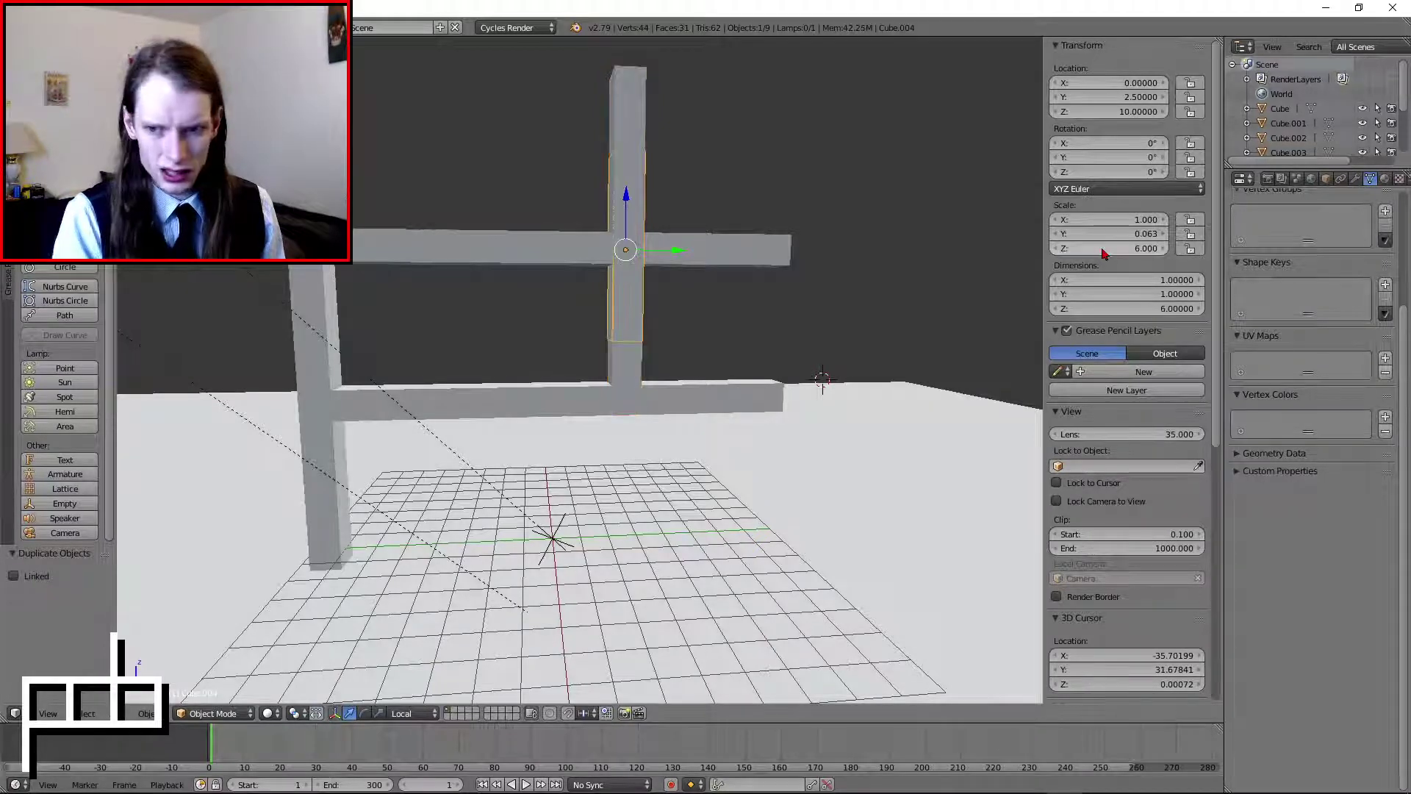
- Position the short post copy by setting its Z location to 7.5 and its Y location to -2.5
click(1121, 97)
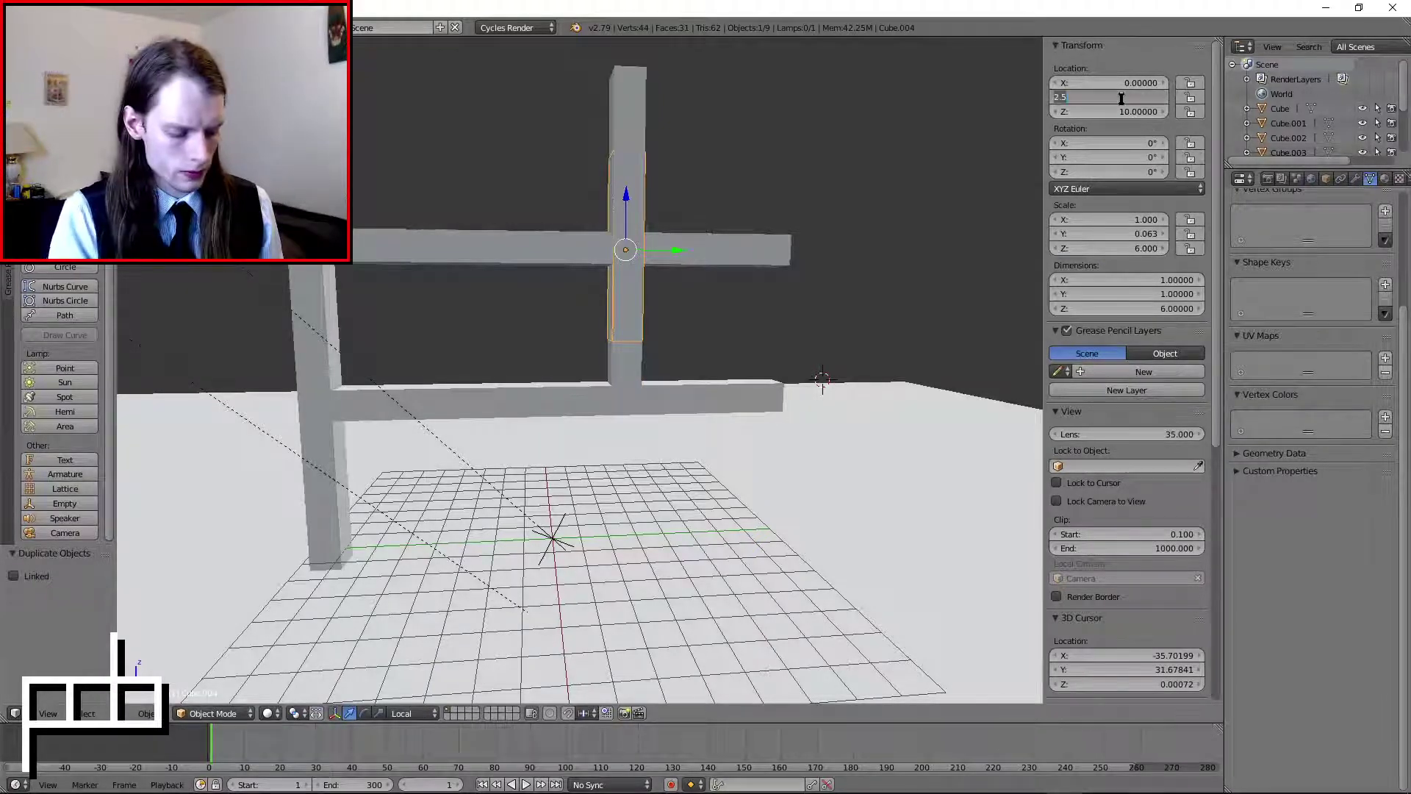
key(Tab)
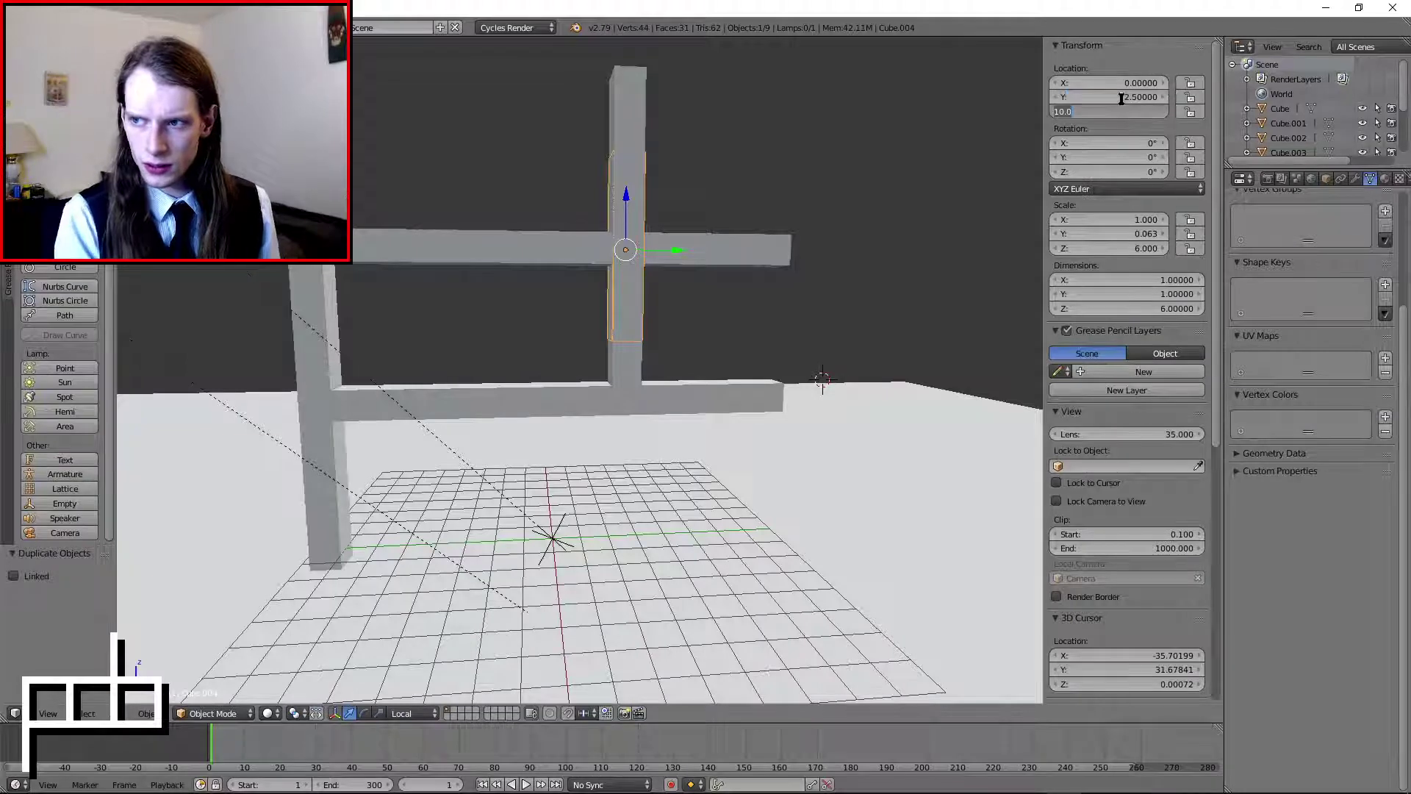
text(7.5)
key(Return)
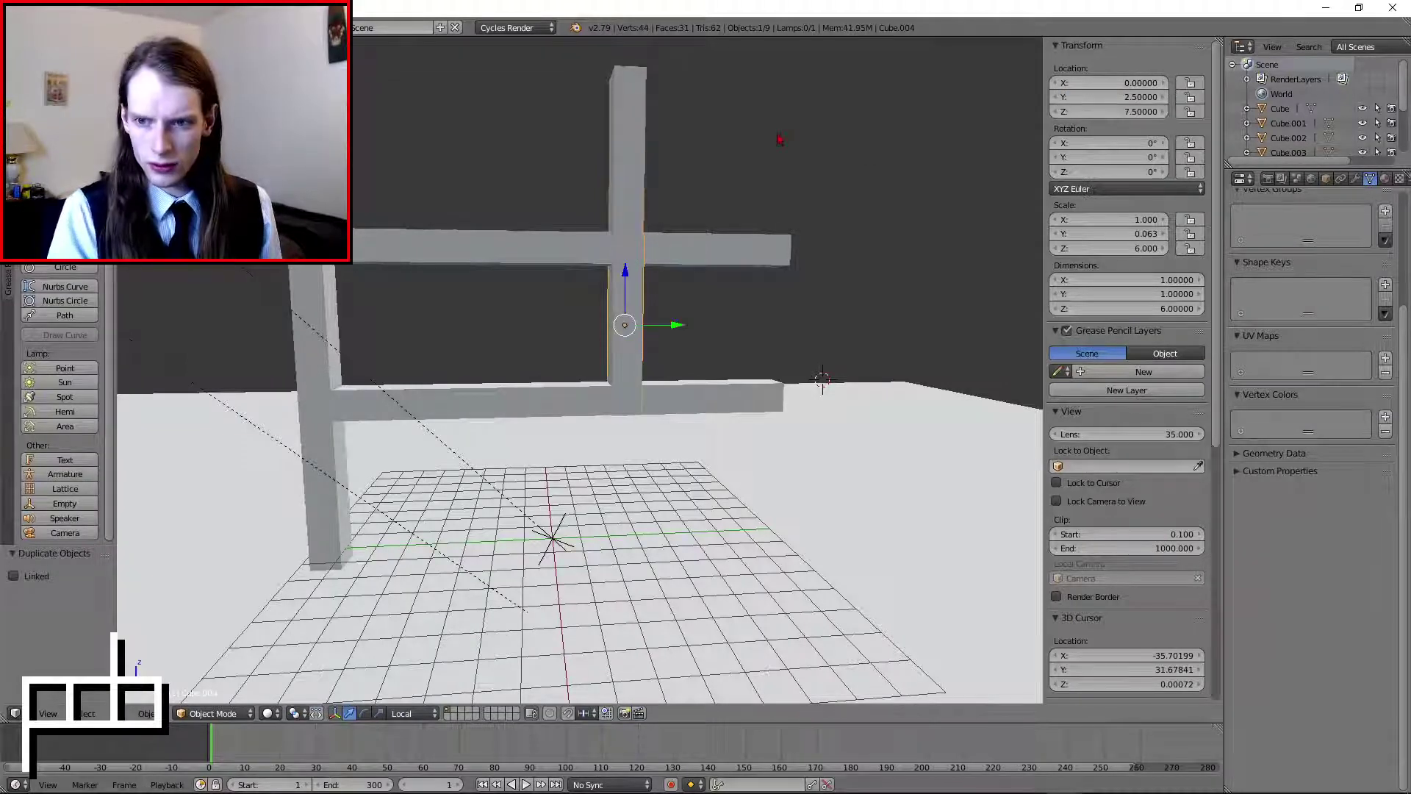
click(1132, 96)
text(-2.5)
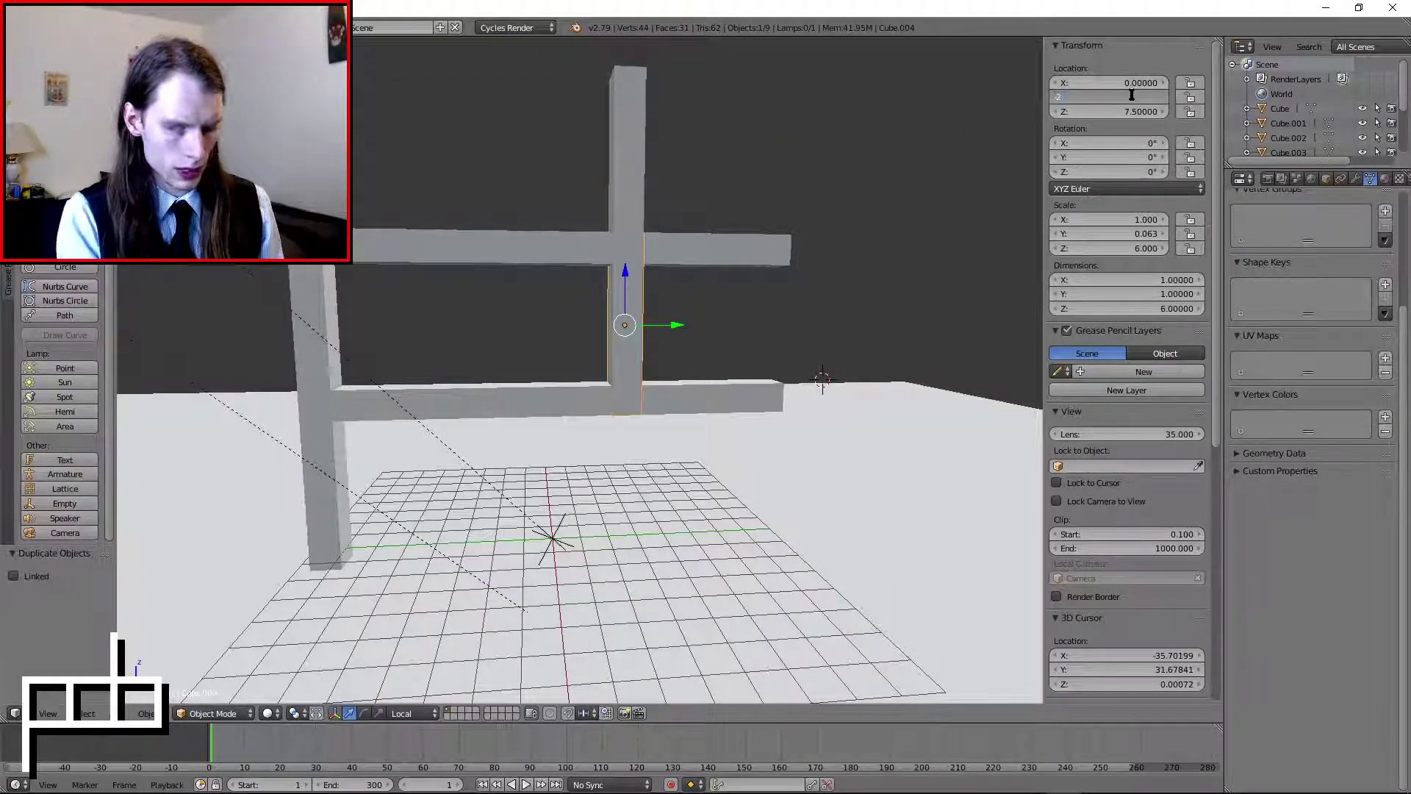
key(Return)
- Duplicate the short post in place and set the new copy's Y location to 7.5
key(space)
click(803, 219)
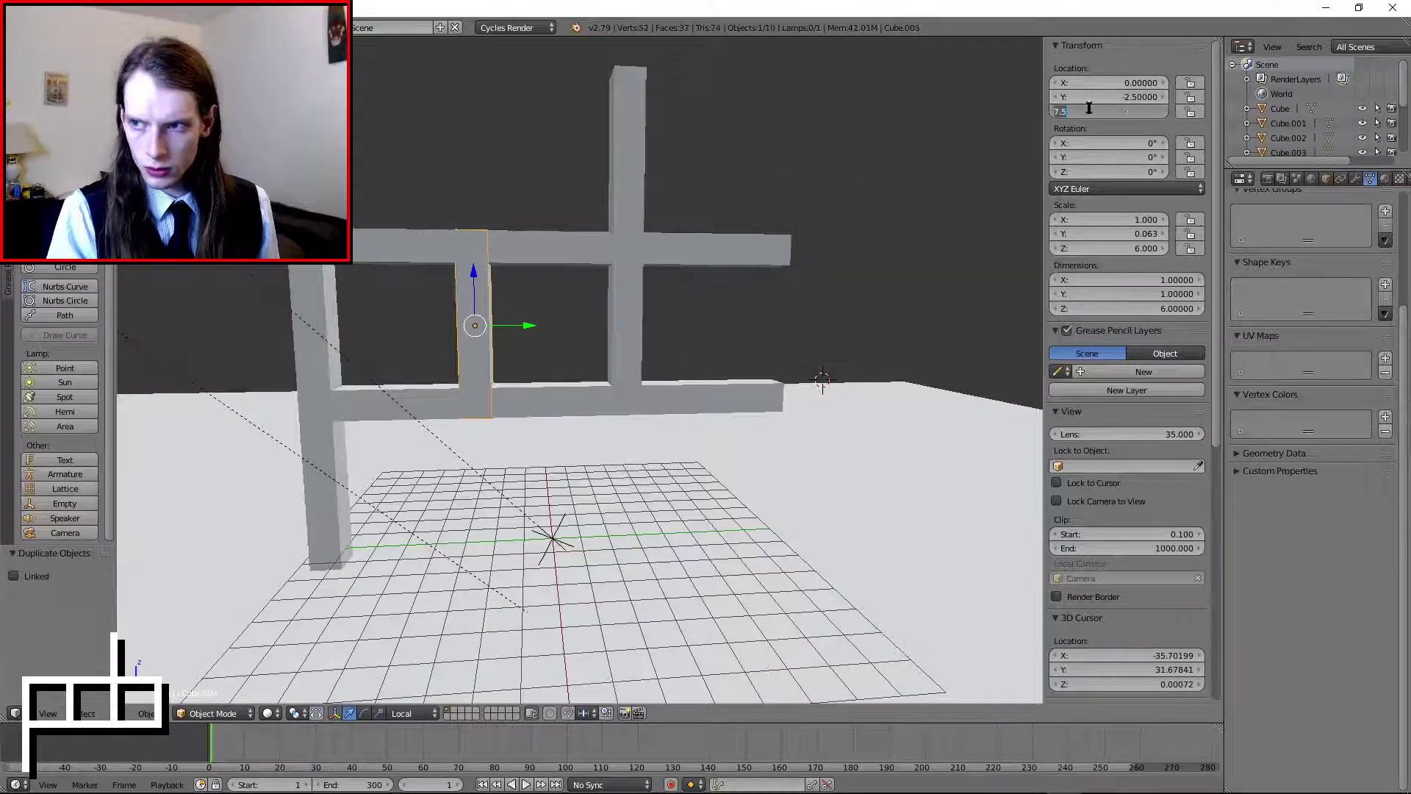
click(1120, 97)
text(7.5)
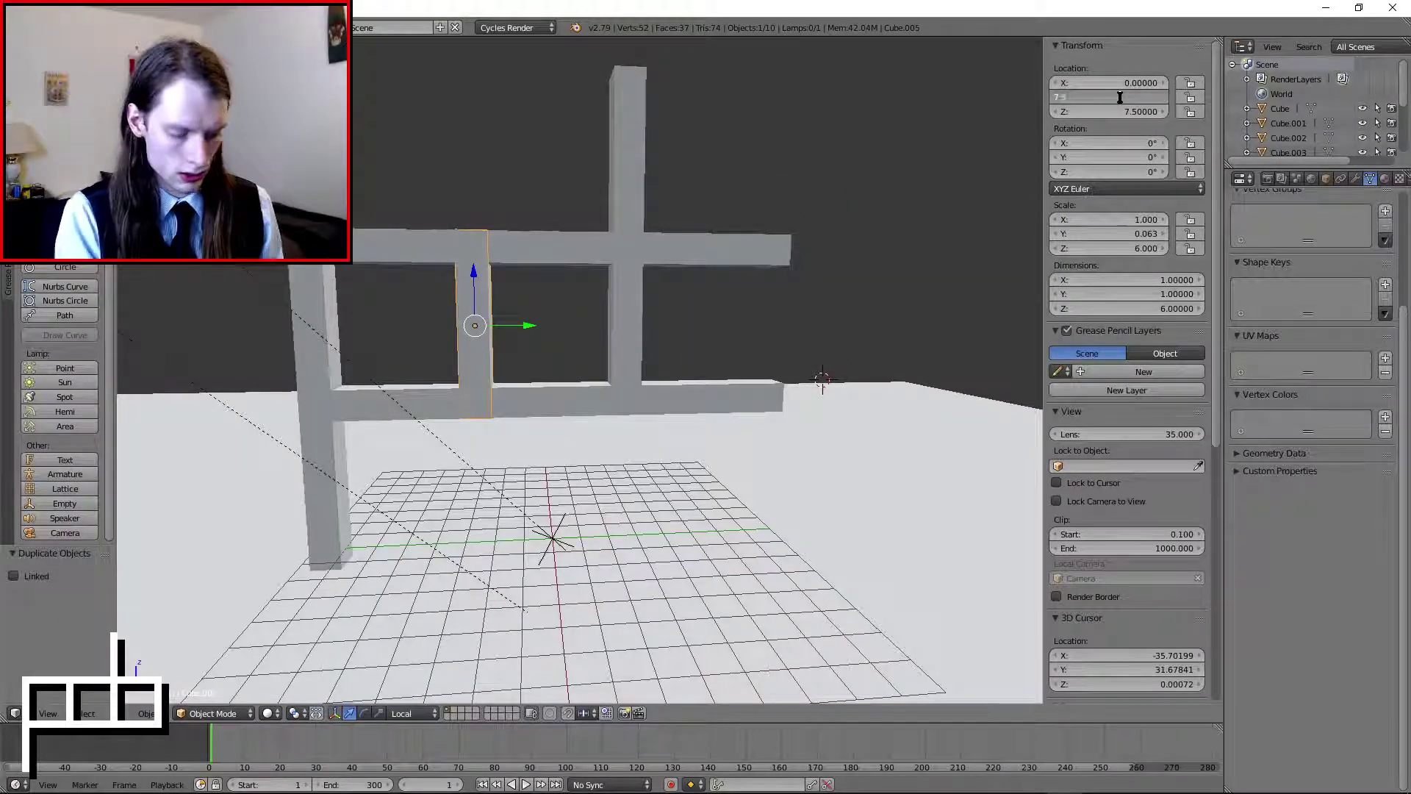
key(Return)
- Deselect everything, view the structure through the camera and render a test image
key(a)
middle_drag(662, 265, 744, 308)
scroll(756, 302, down, 5)
key(KP_0)
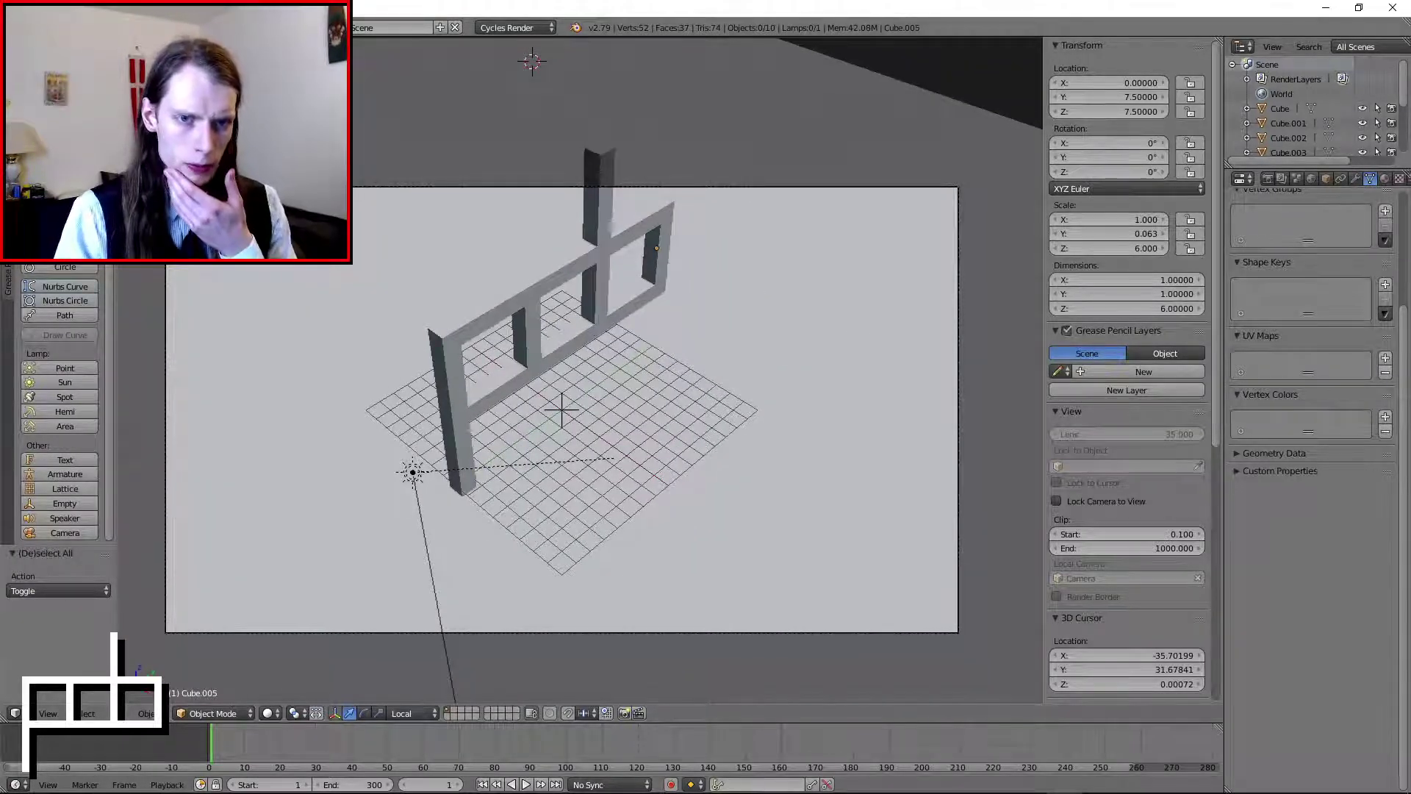
key(F12)
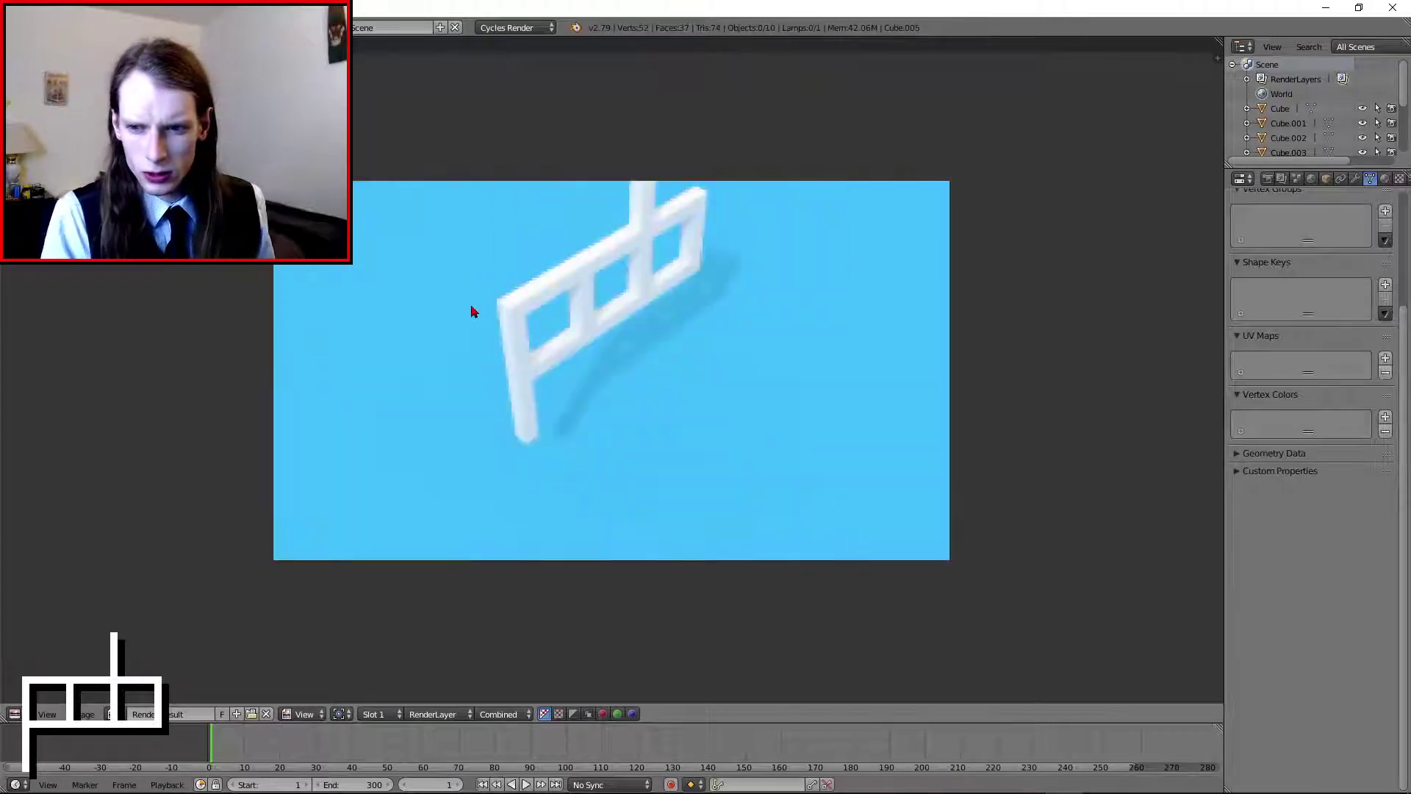
key(Escape)
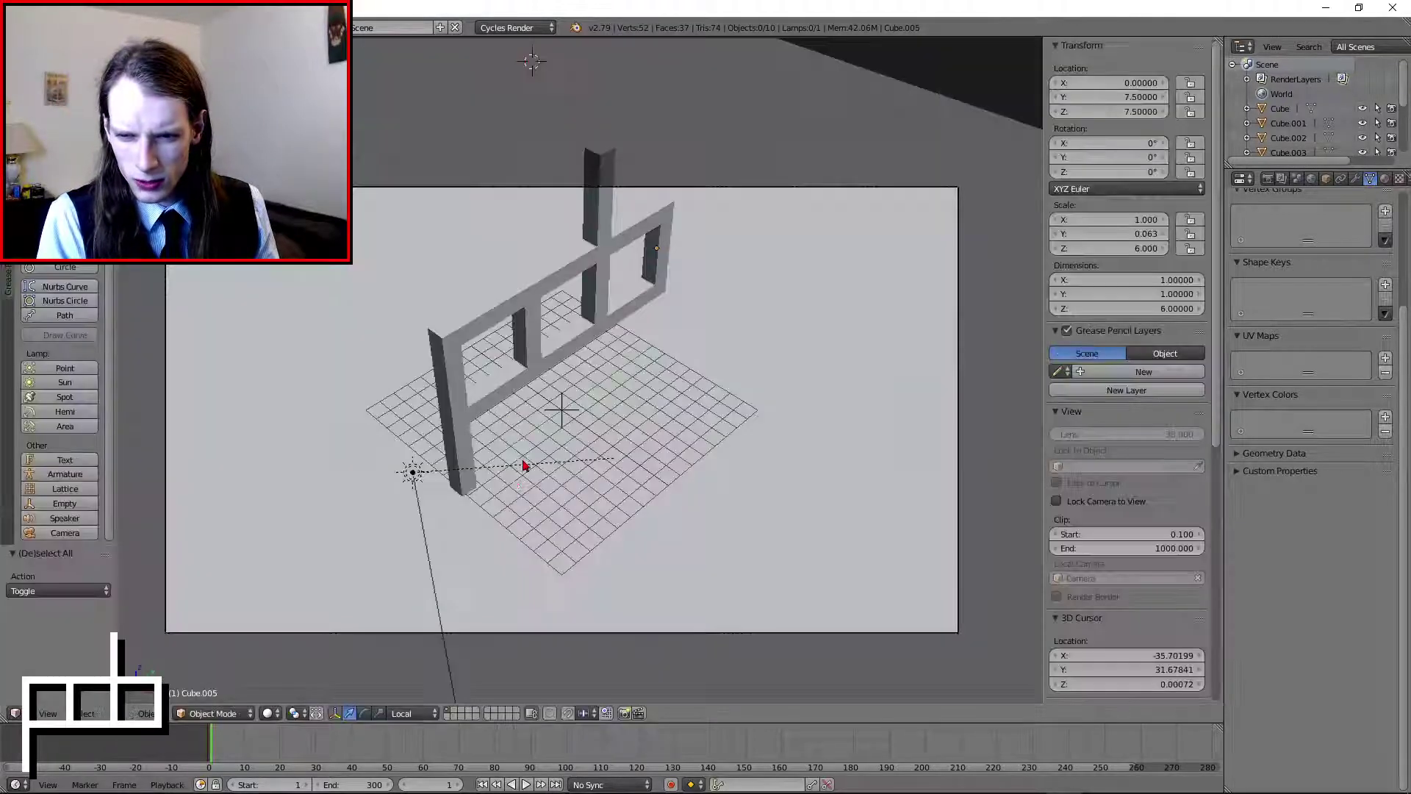
- Preview the scene in rendered shading and set the sun lamp's rotation to 22.5° on X and 45° on Z
right_click(416, 474)
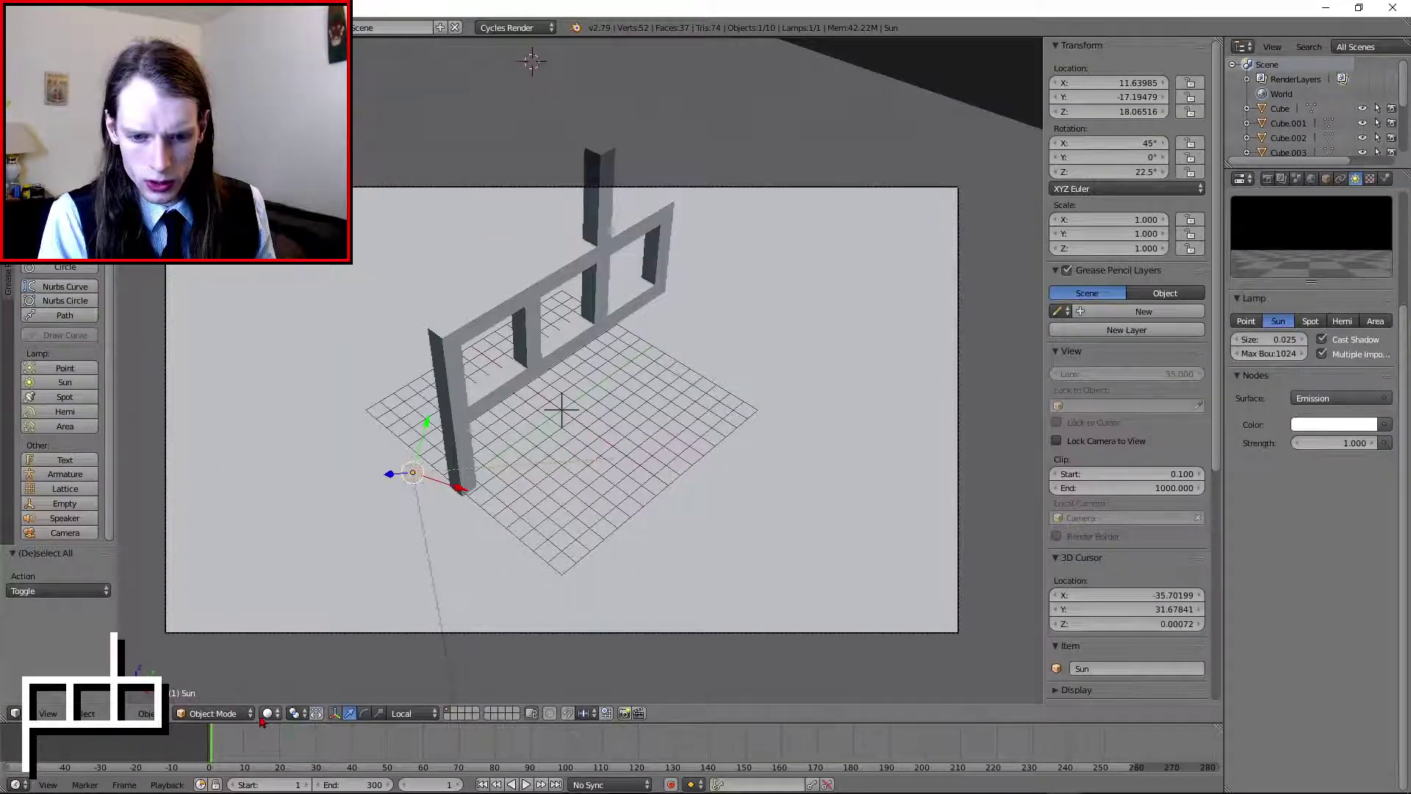
click(269, 713)
click(294, 695)
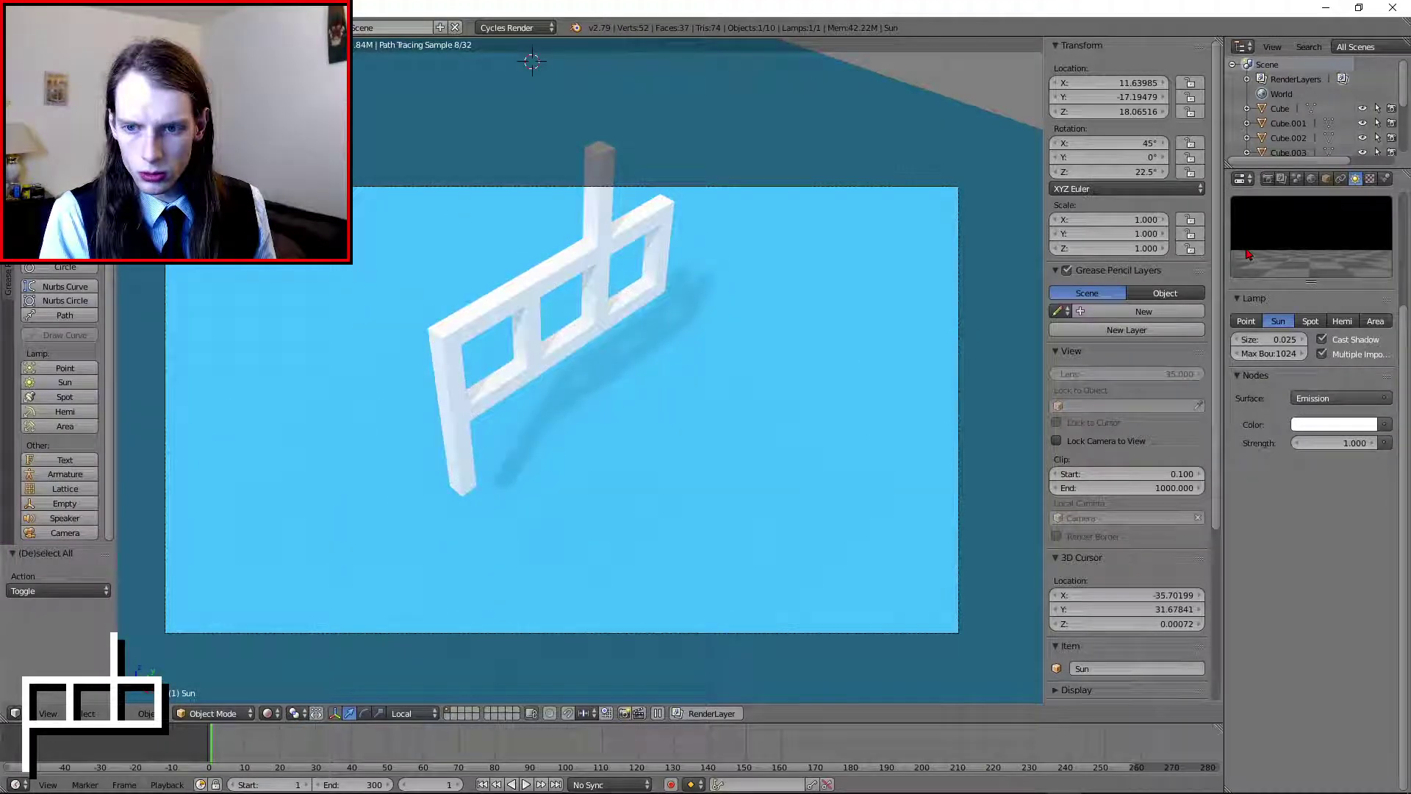
click(1267, 178)
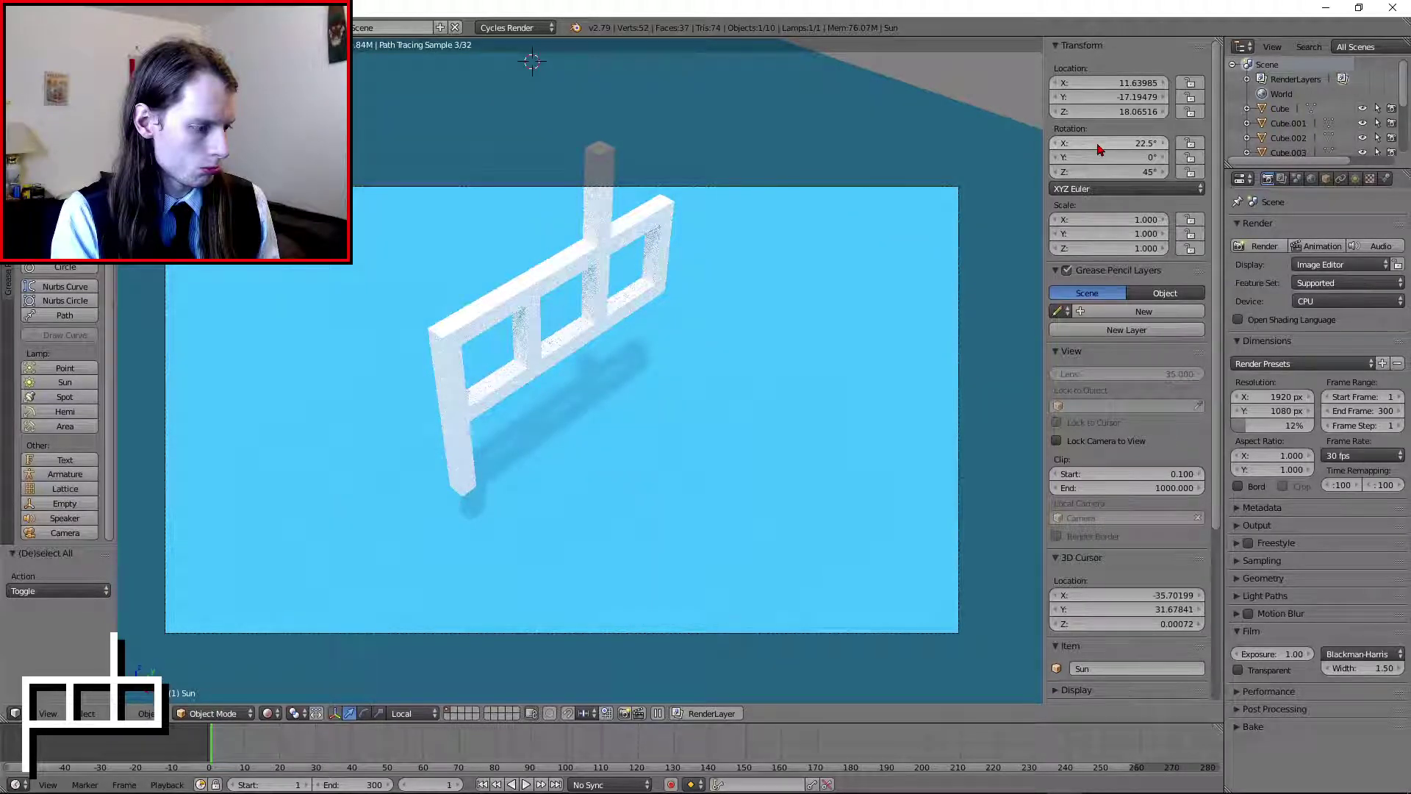
key(shift+z)
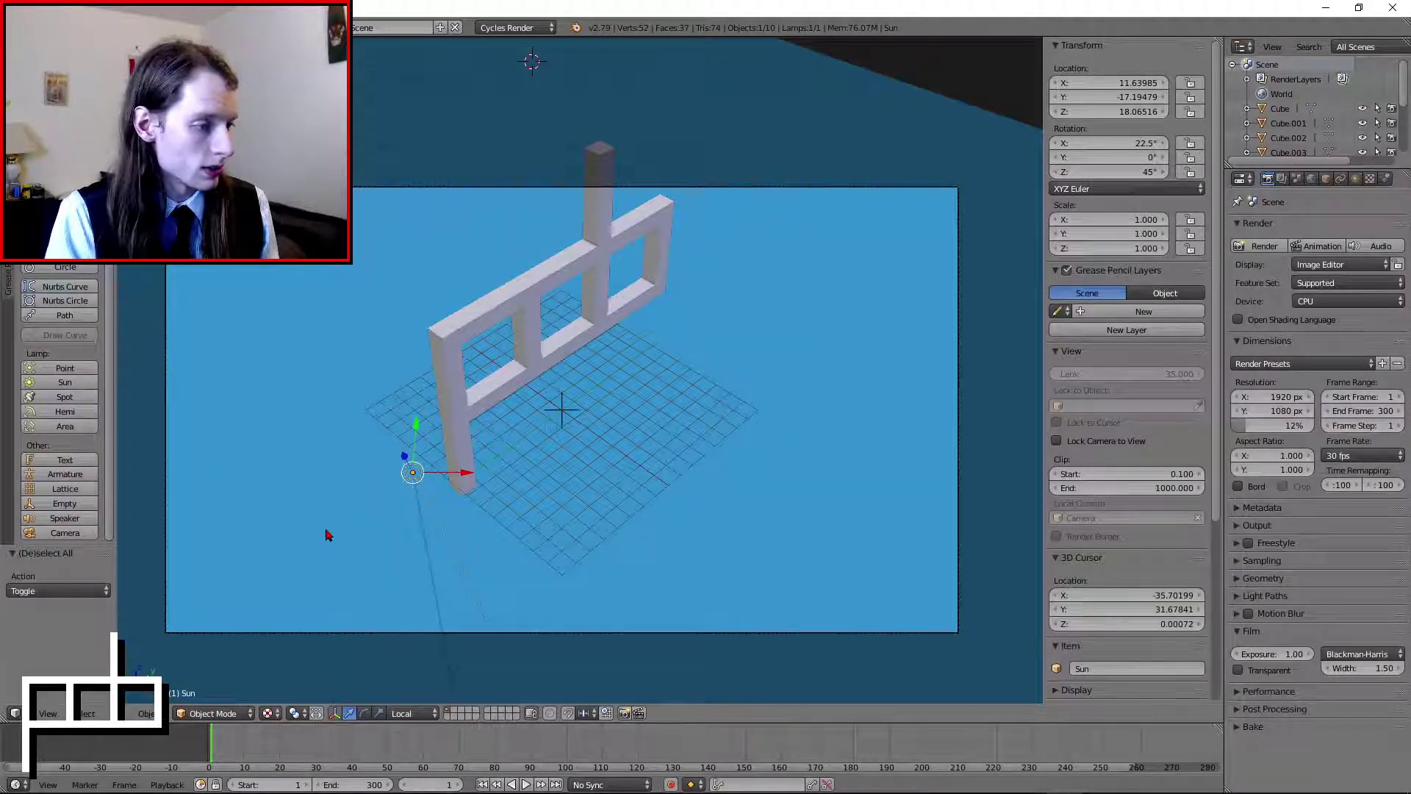
- Quit Photoshop without saving cityscape_wallpaper.psd and close Windows Media Player
mouse_move(325, 771)
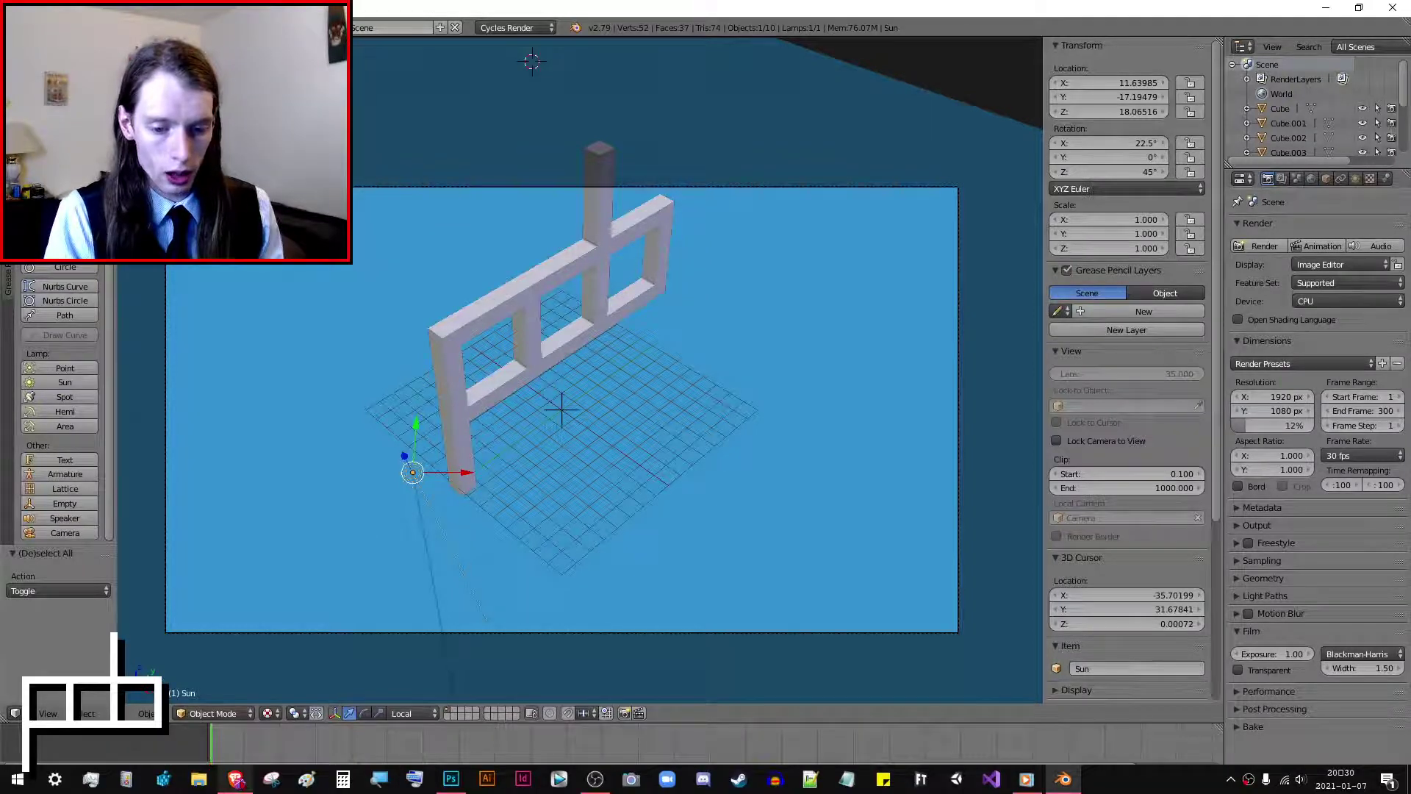
mouse_move(450, 780)
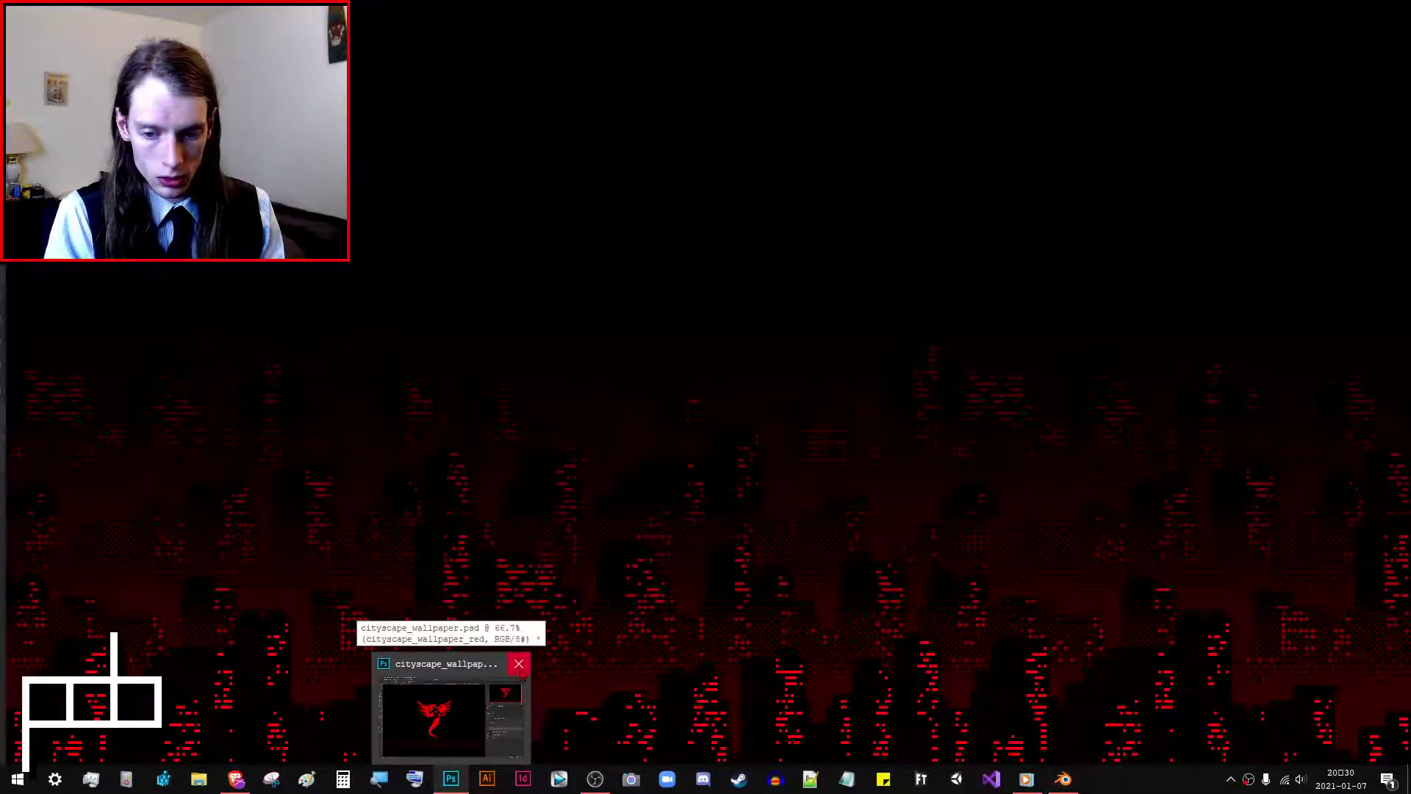
click(520, 664)
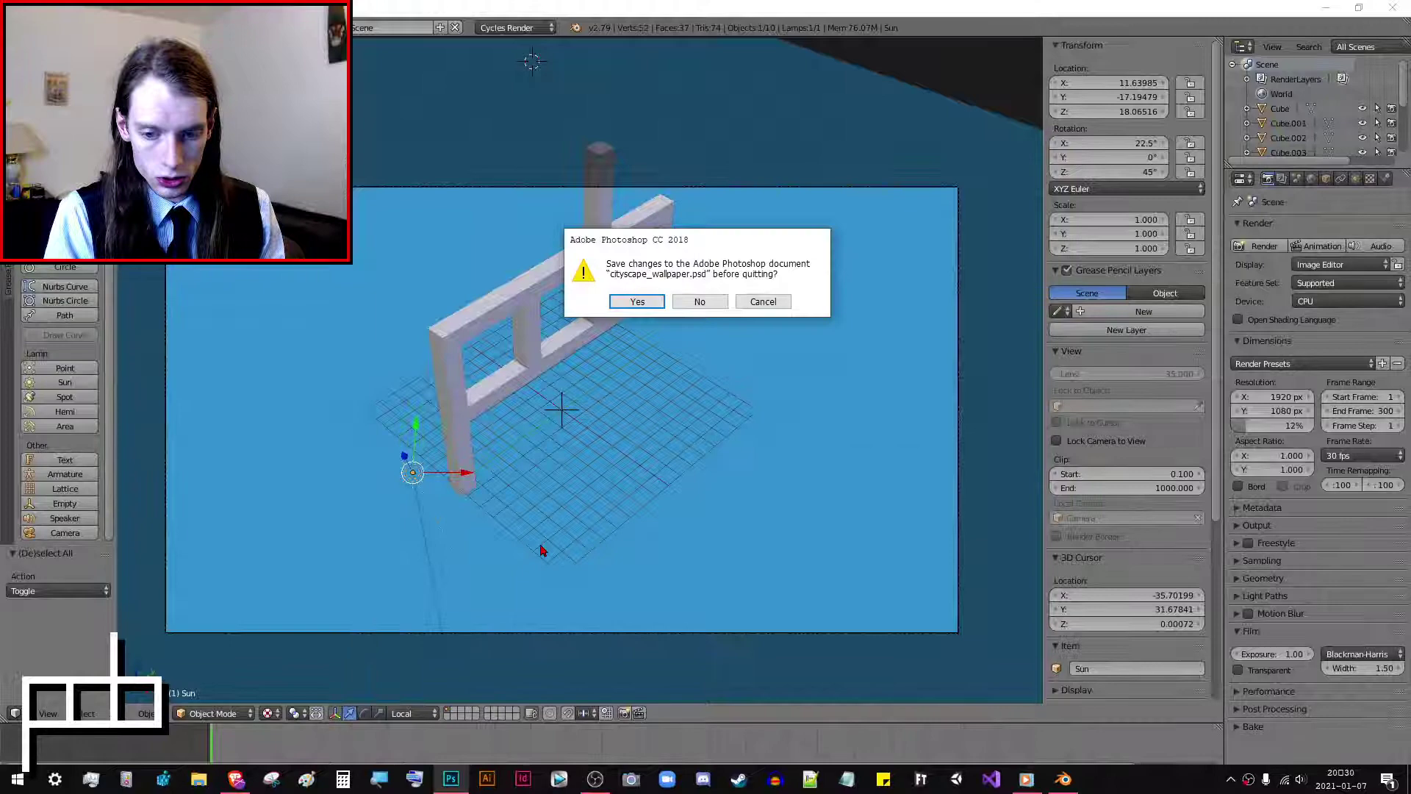
click(701, 302)
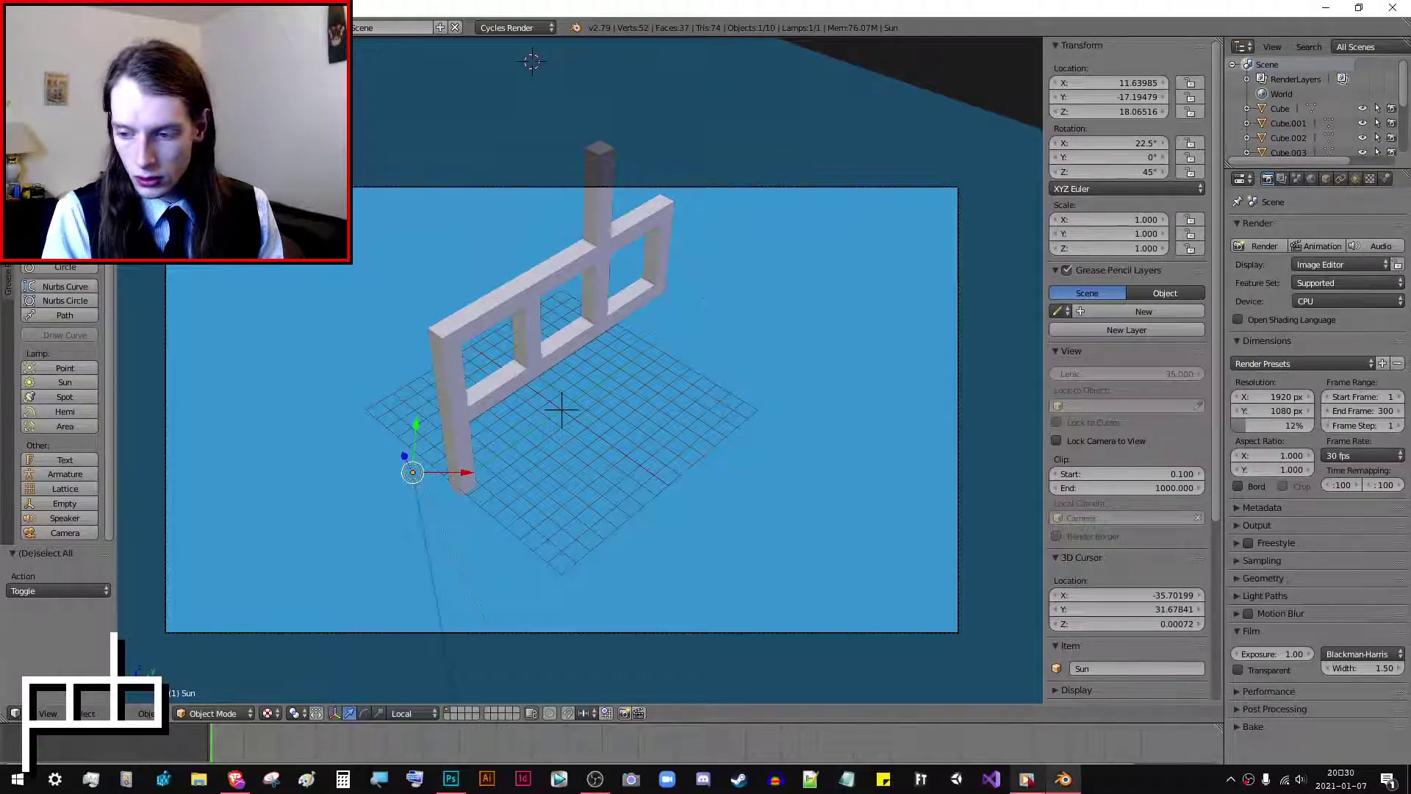
mouse_move(1027, 779)
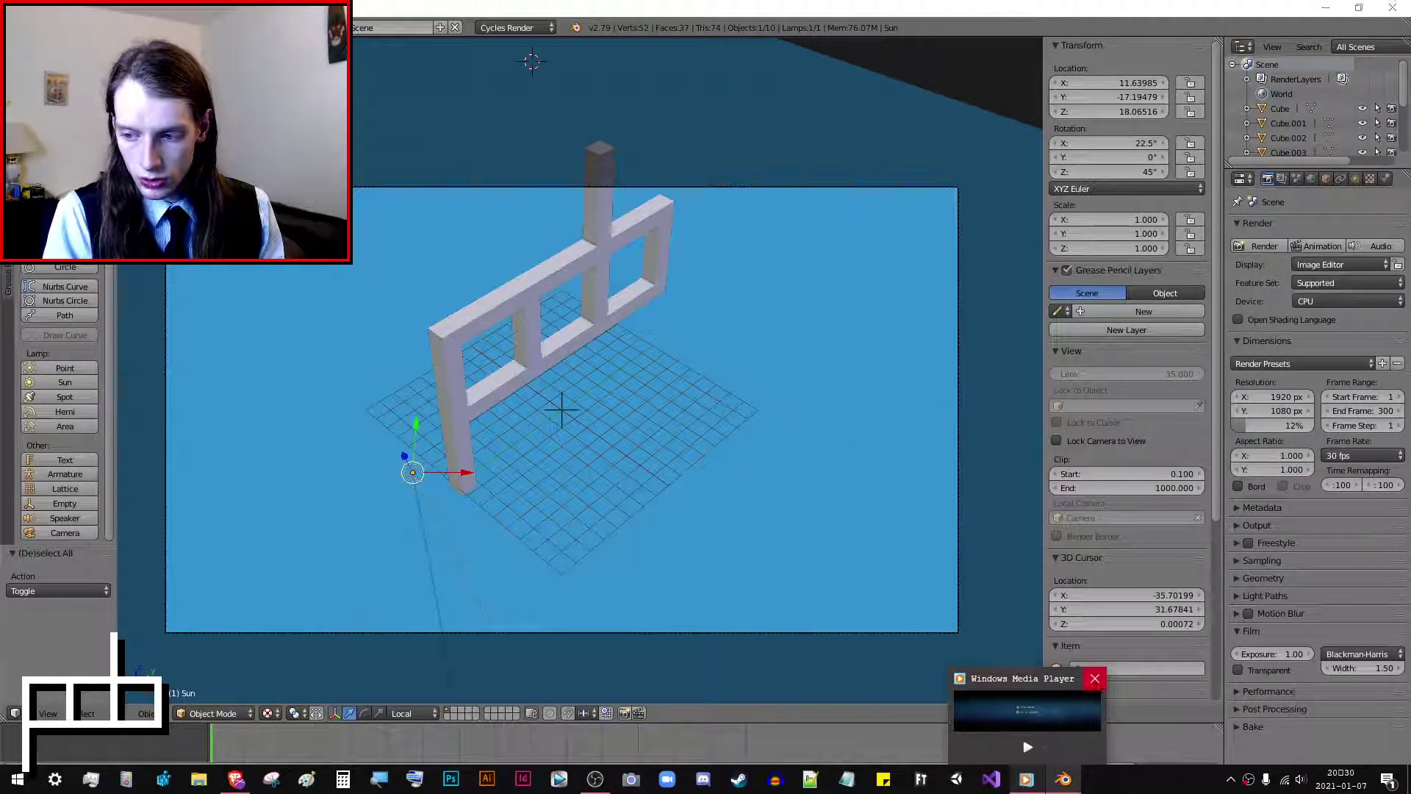
click(1089, 682)
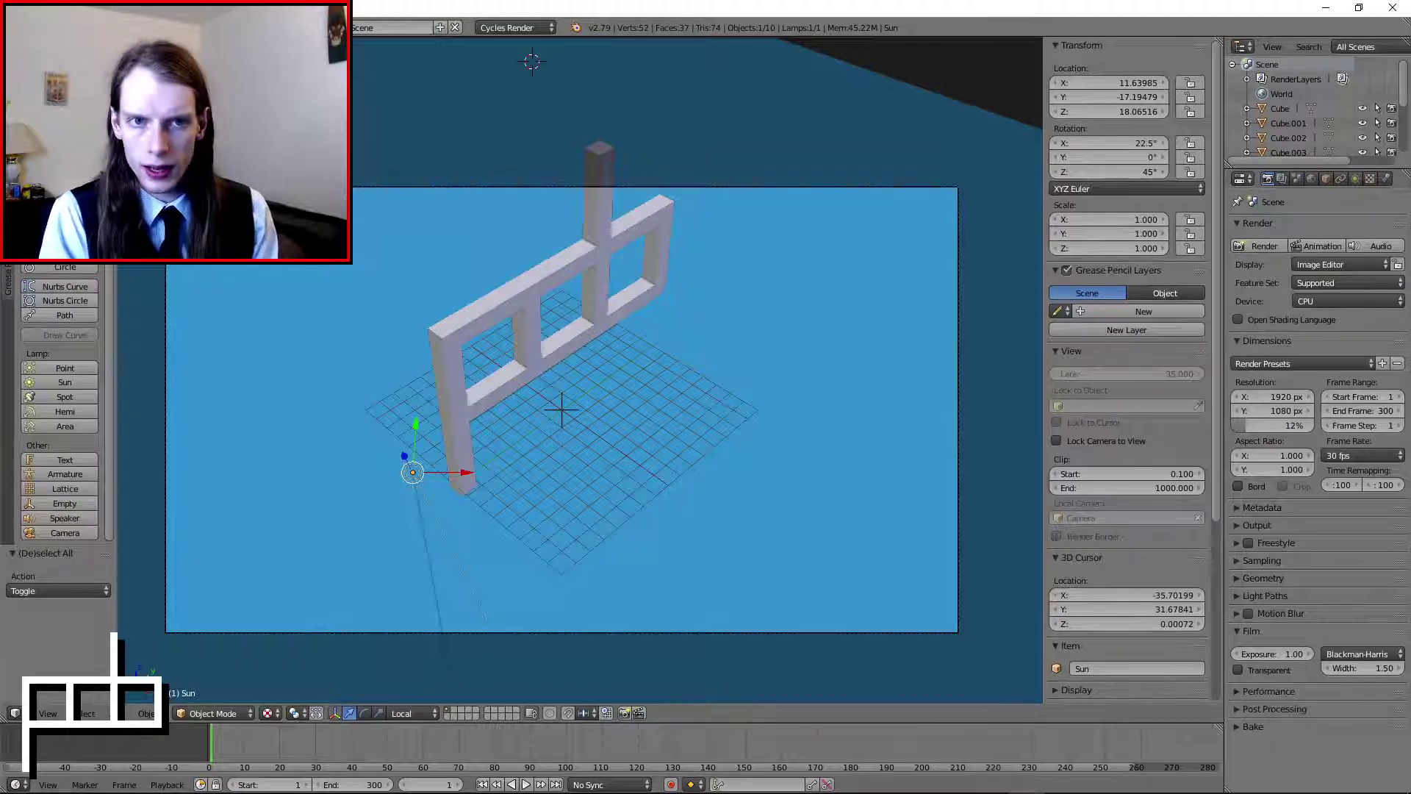
- Render a test image and try a Z rotation of 22.5° for the sun lamp
key(F12)
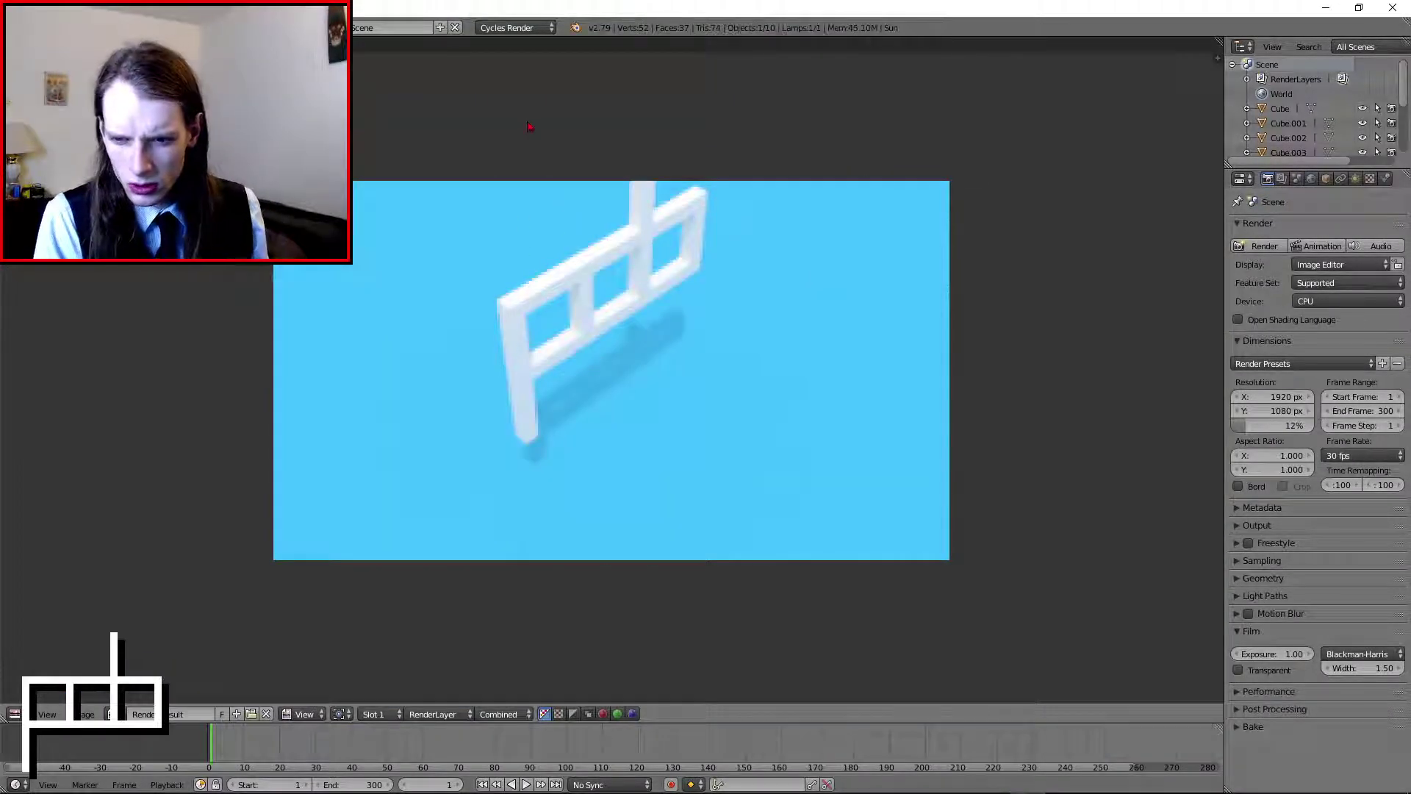
key(Escape)
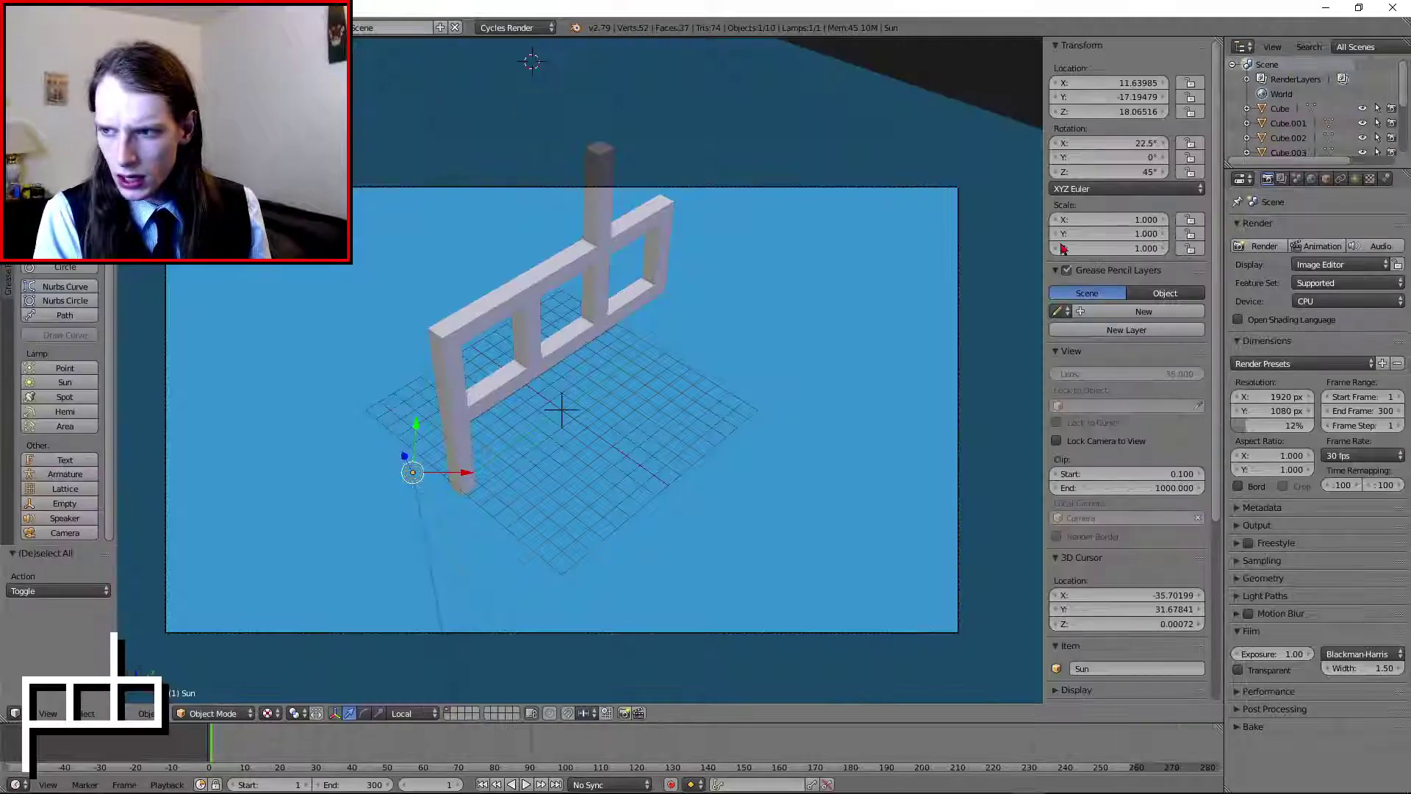
click(1118, 173)
key(Escape)
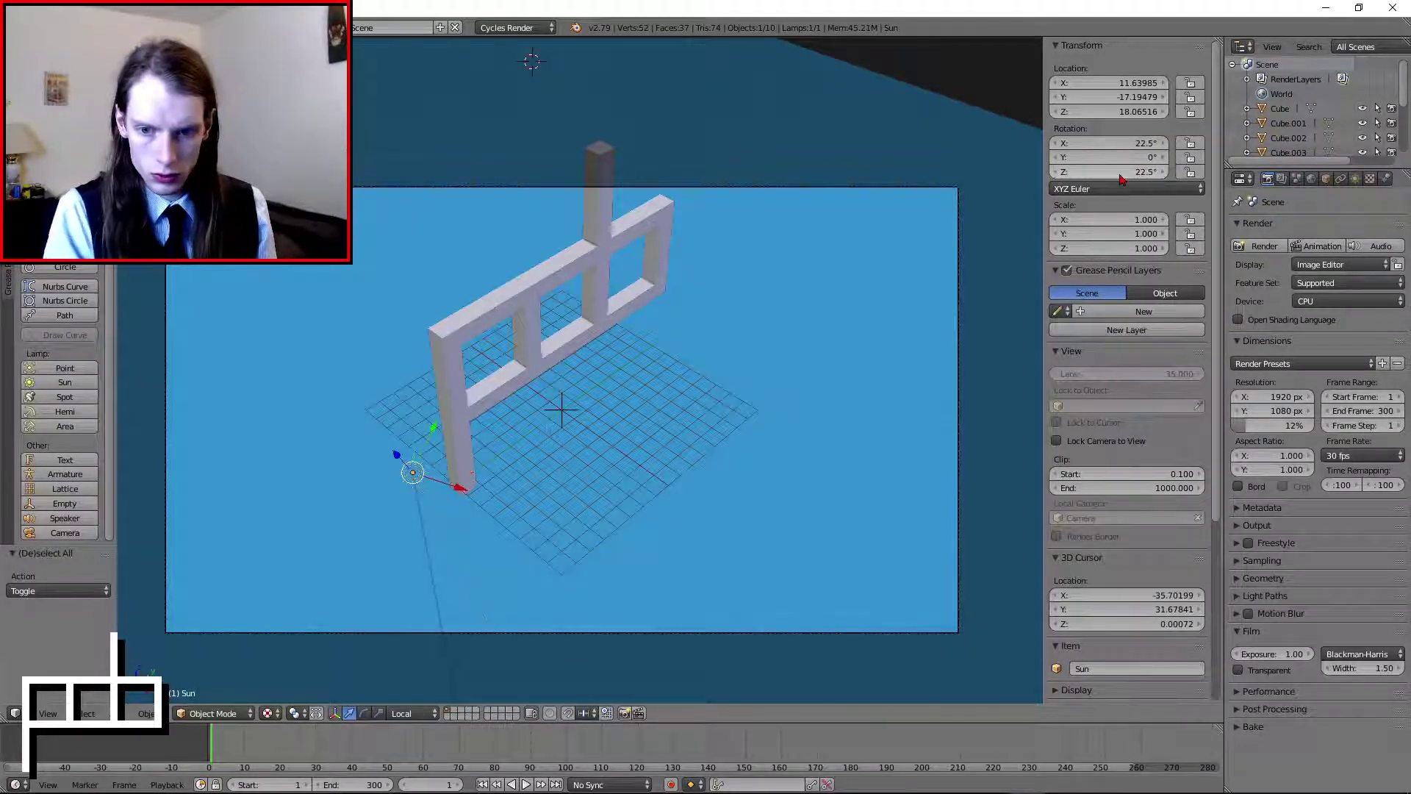
- Try an X rotation of 45° for the sun lamp and leave the camera view
click(1116, 145)
text(45)
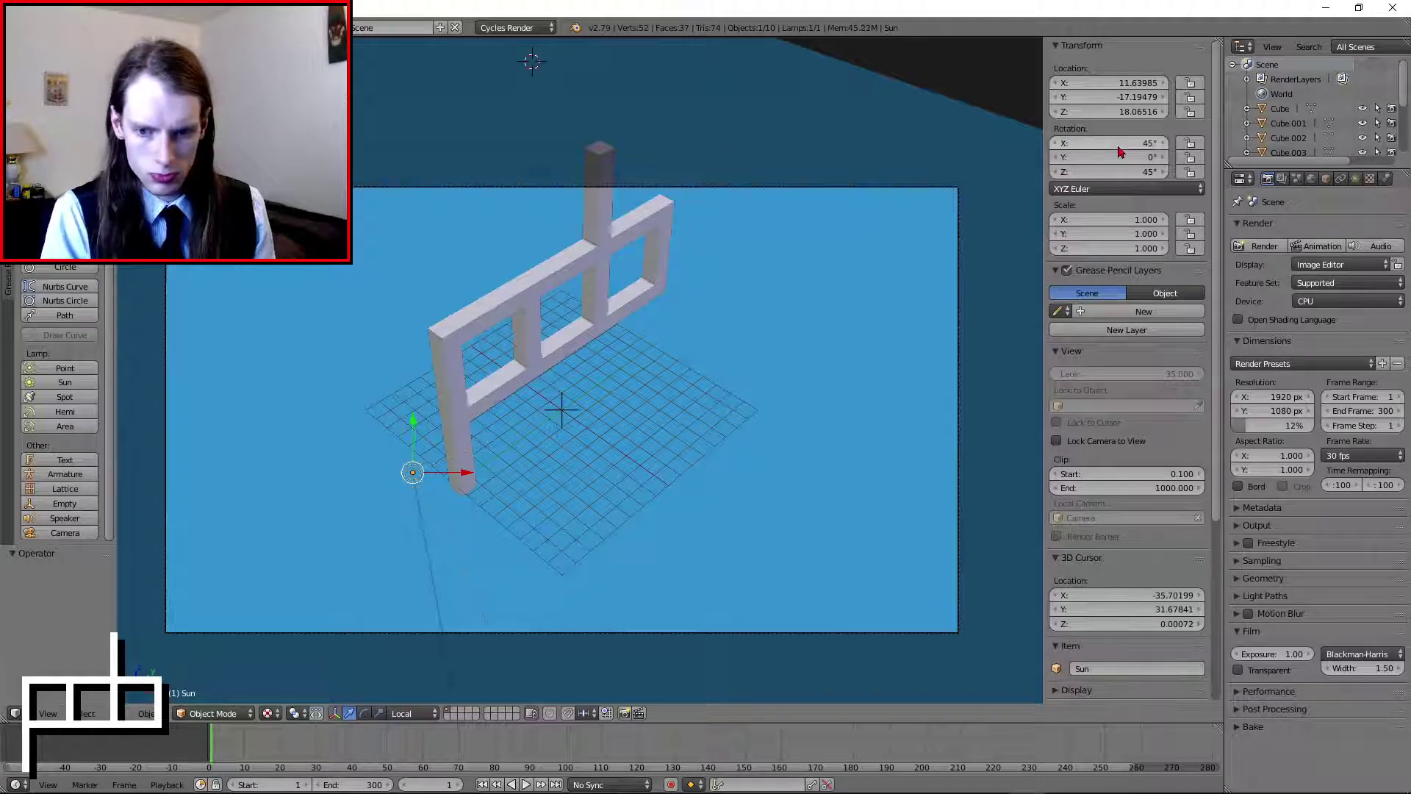
key(Return)
key(KP_0)
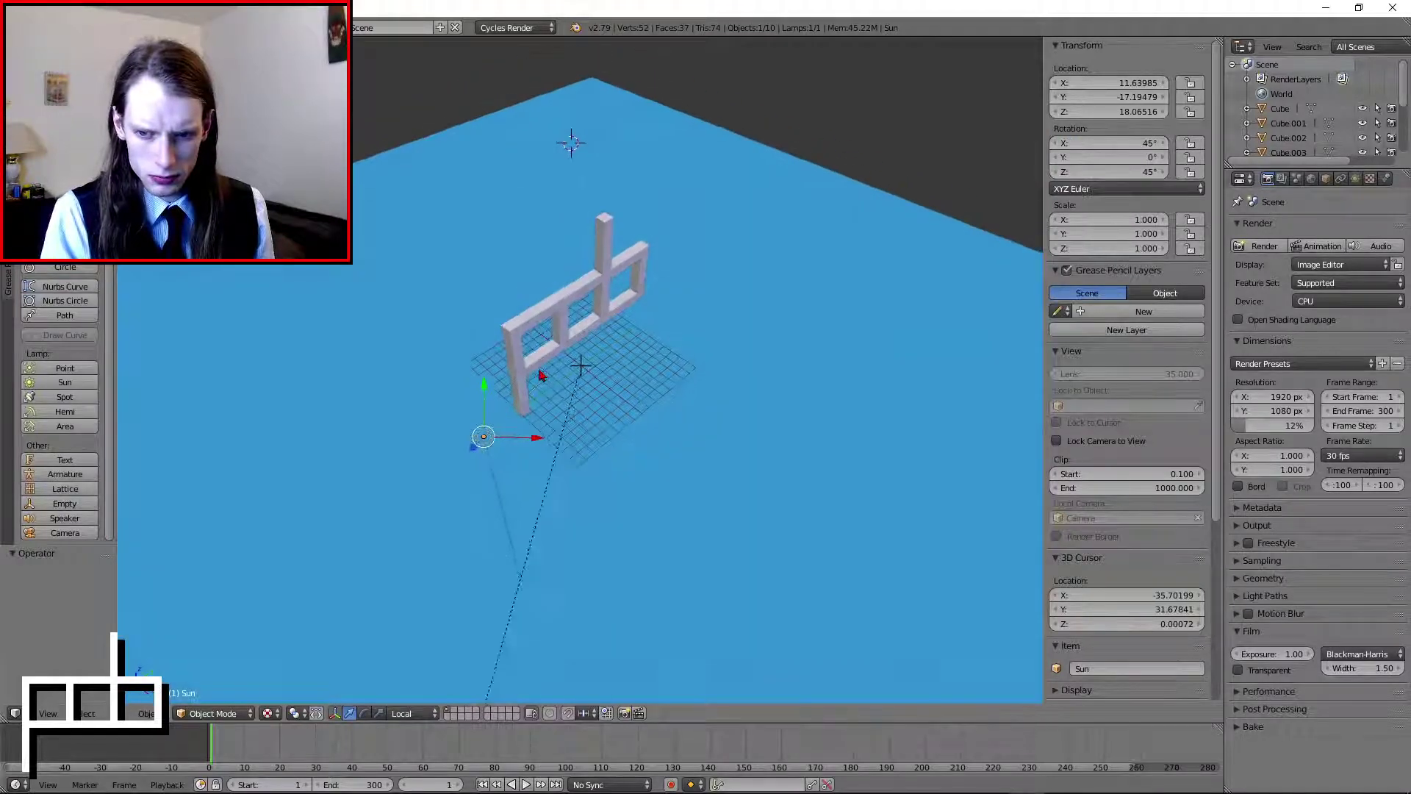
- Try an X rotation of 65° for the sun lamp and check its shadow in a test render
click(1121, 145)
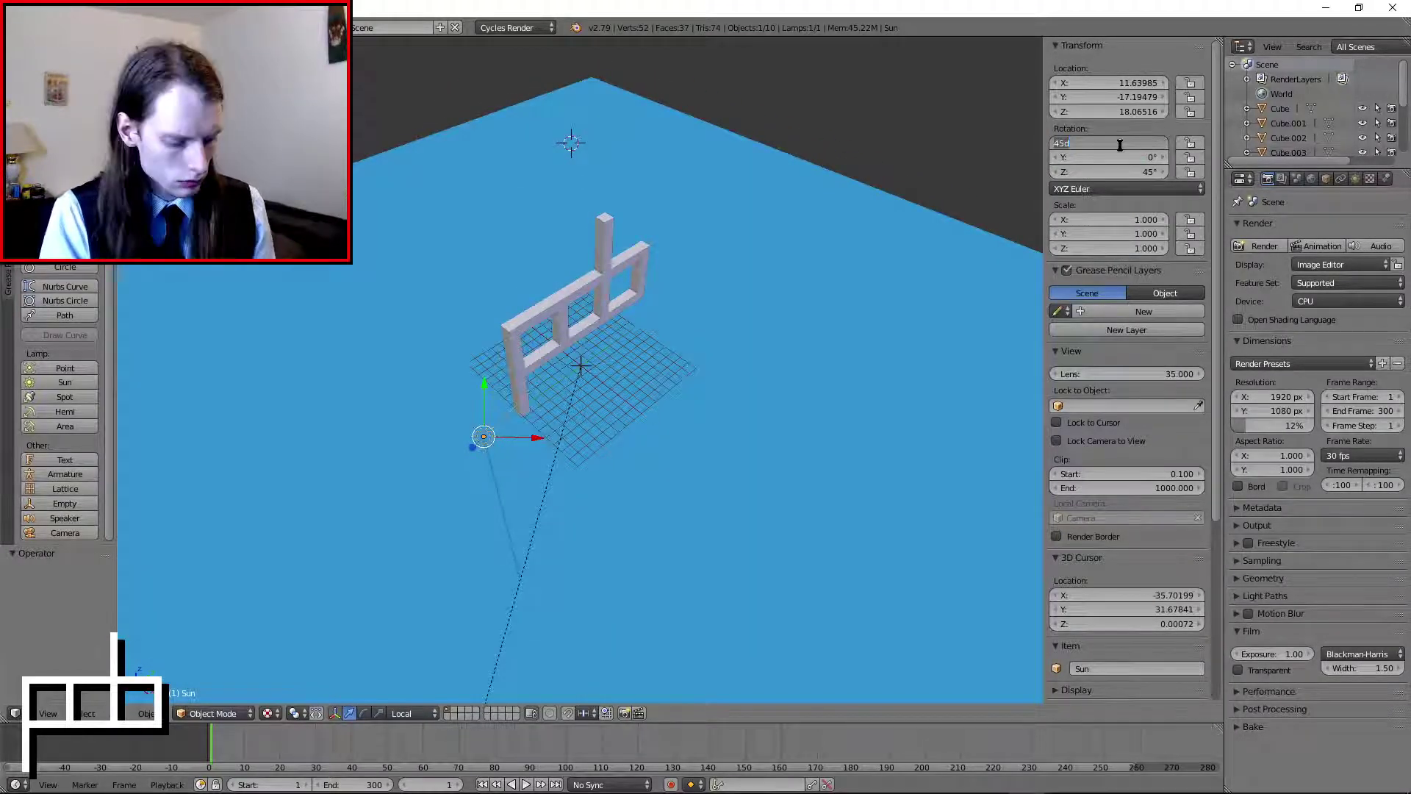
text(65)
key(Return)
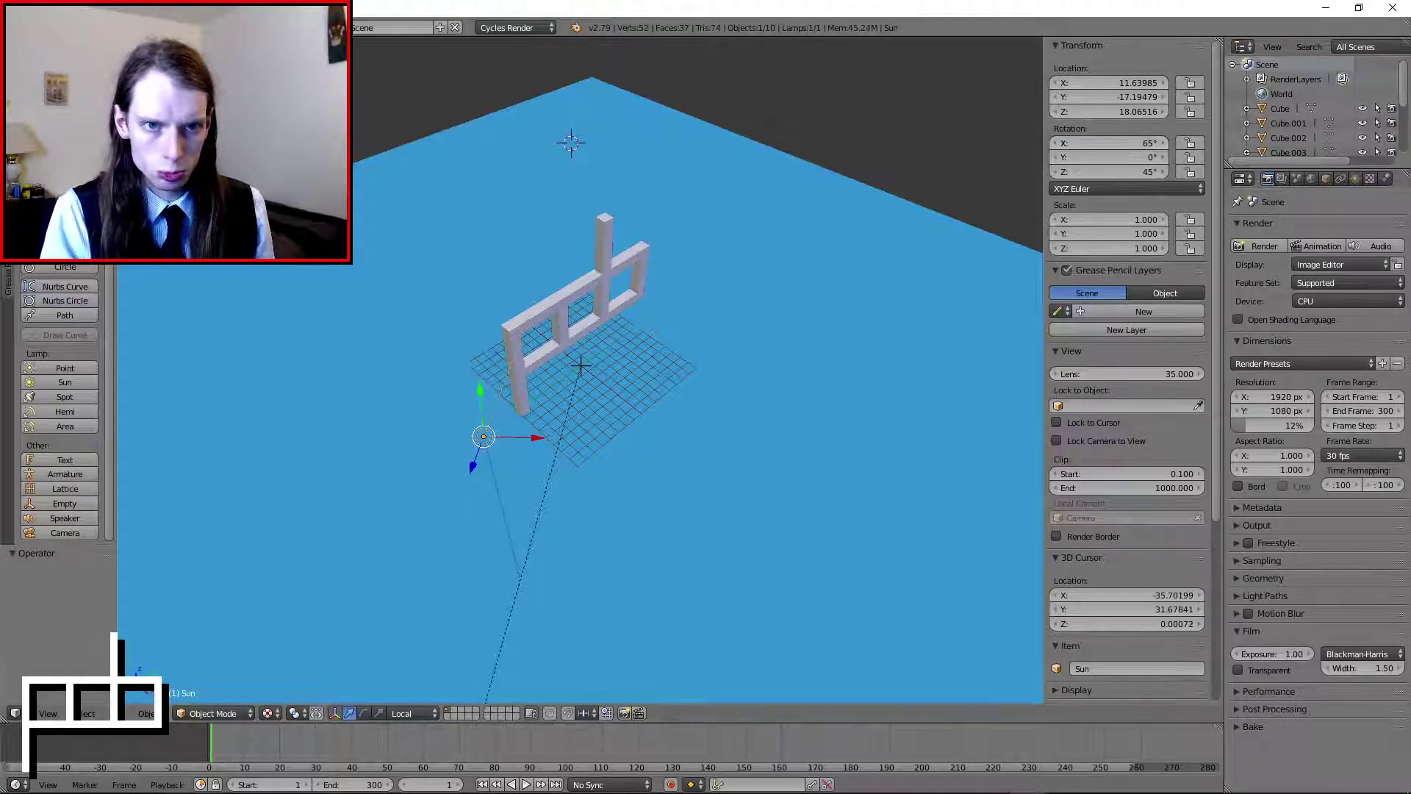
key(F12)
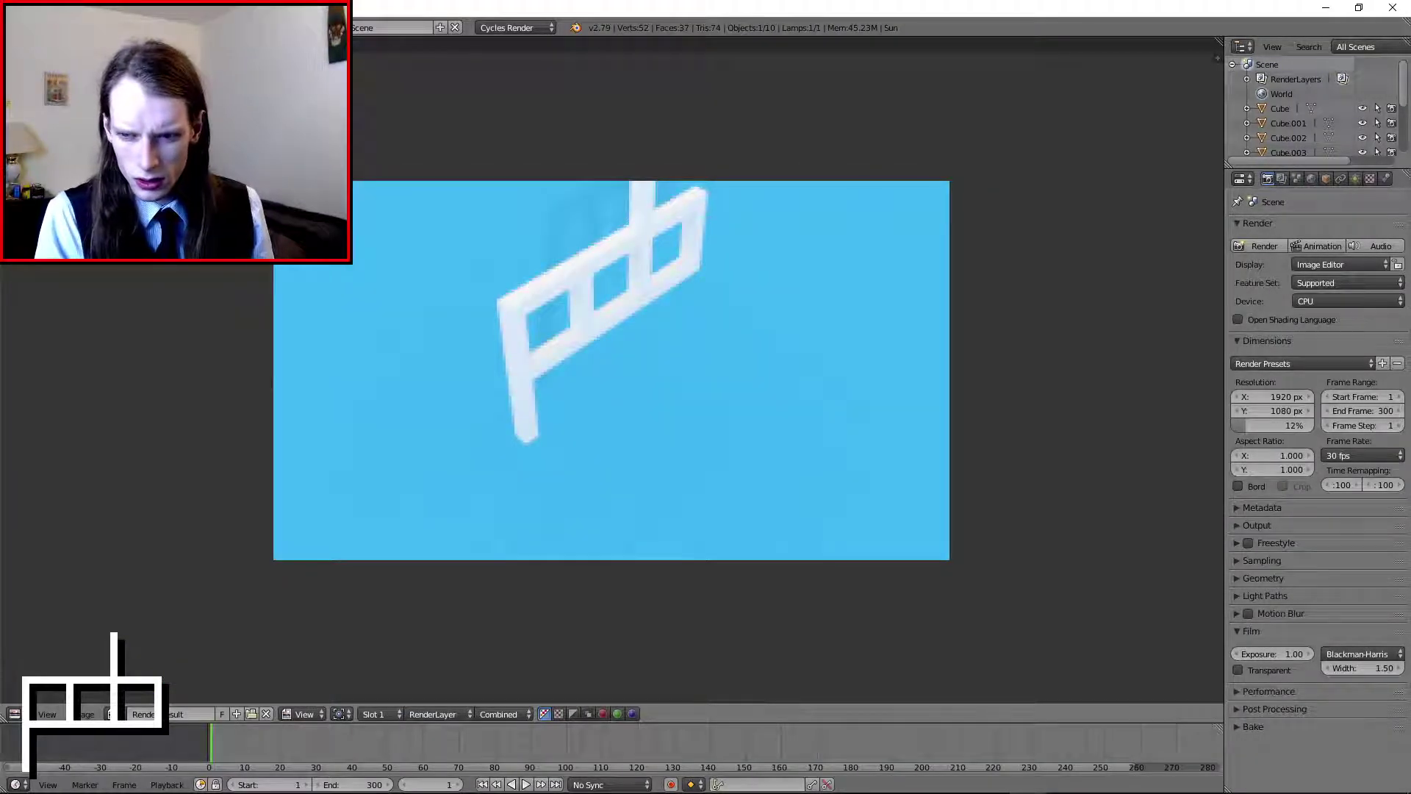
key(Escape)
- Try an X rotation of 50° for the sun lamp and render another test image
click(1125, 141)
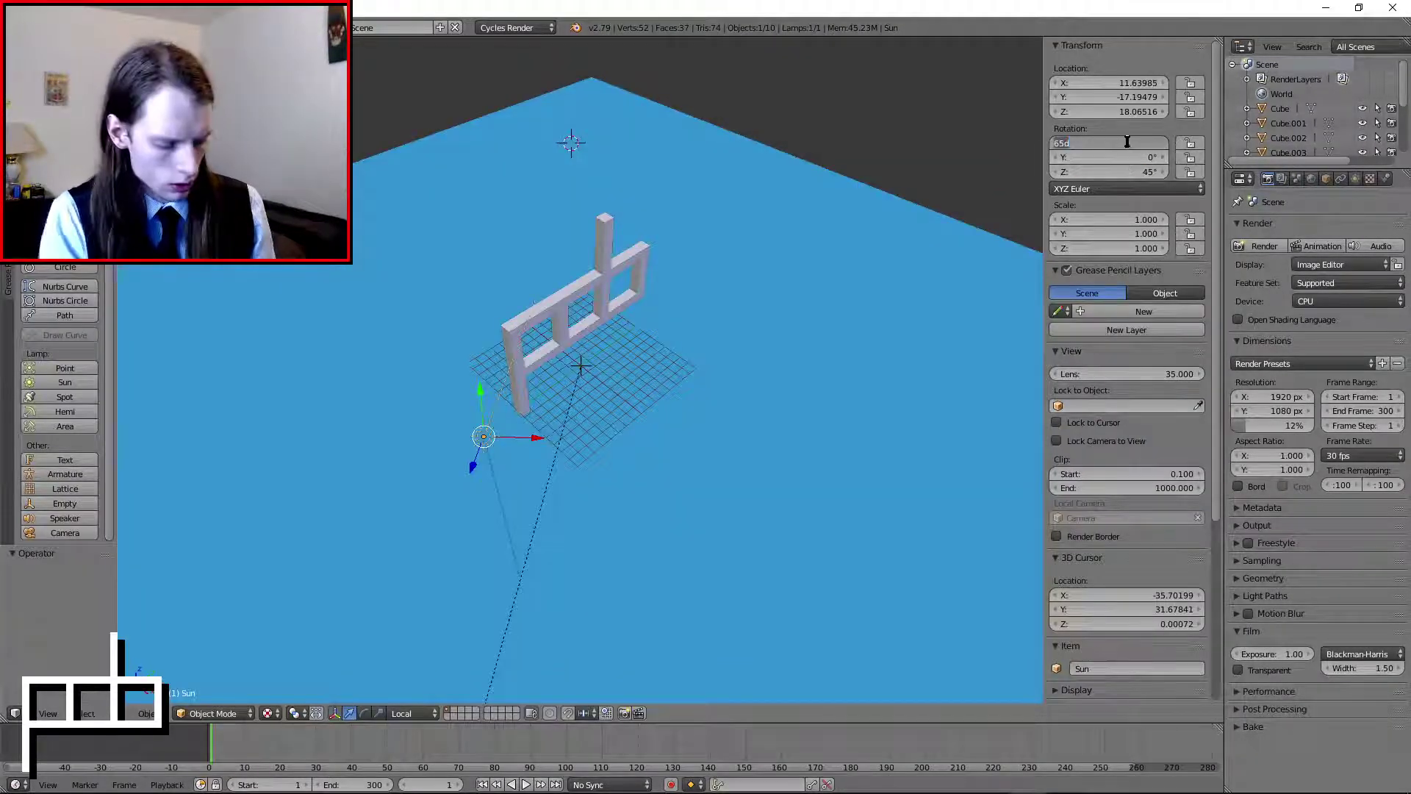
text(50)
key(Return)
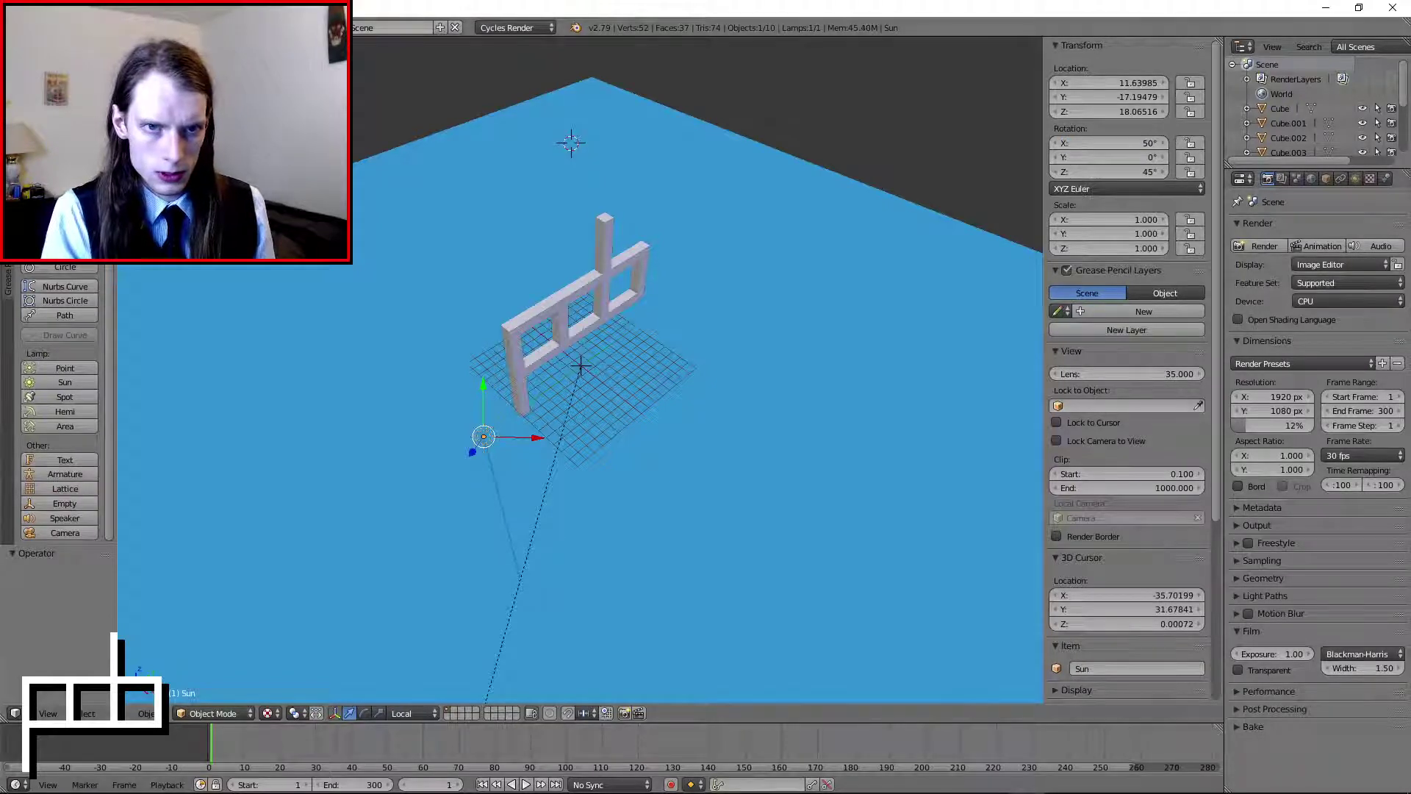
key(F12)
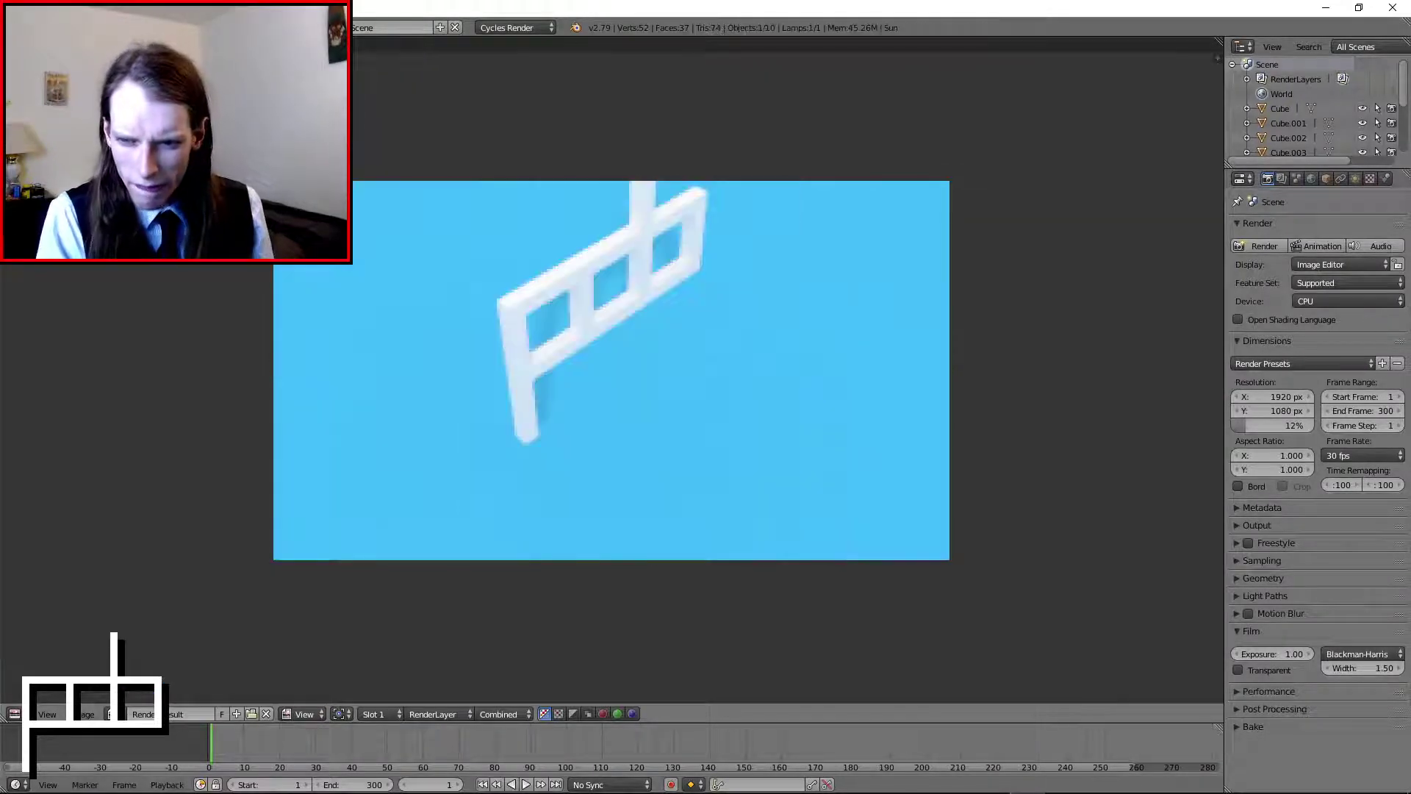
key(Escape)
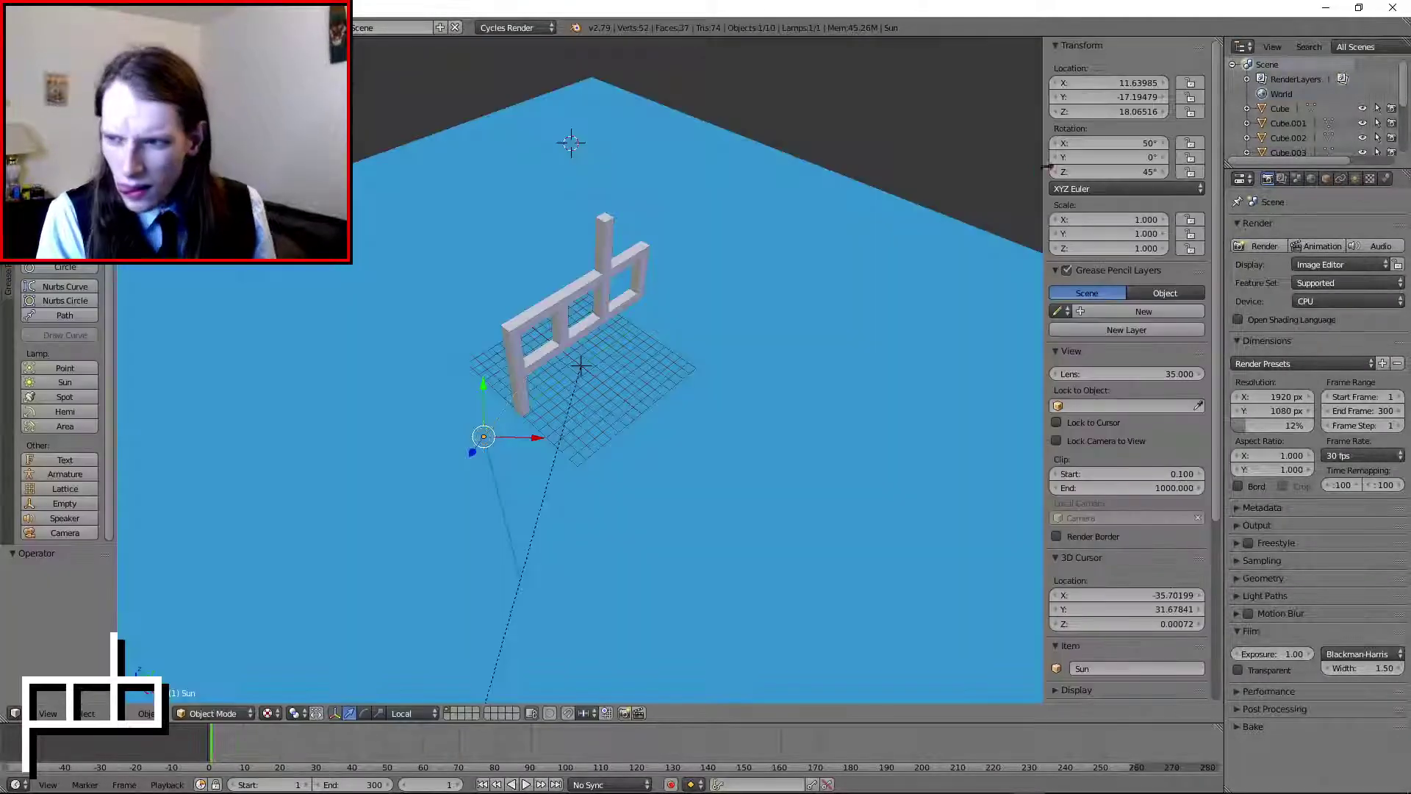
- Set the sun lamp's X rotation to 30° and open its Z rotation for editing
click(1114, 146)
text(30)
key(Tab)
key(Tab)
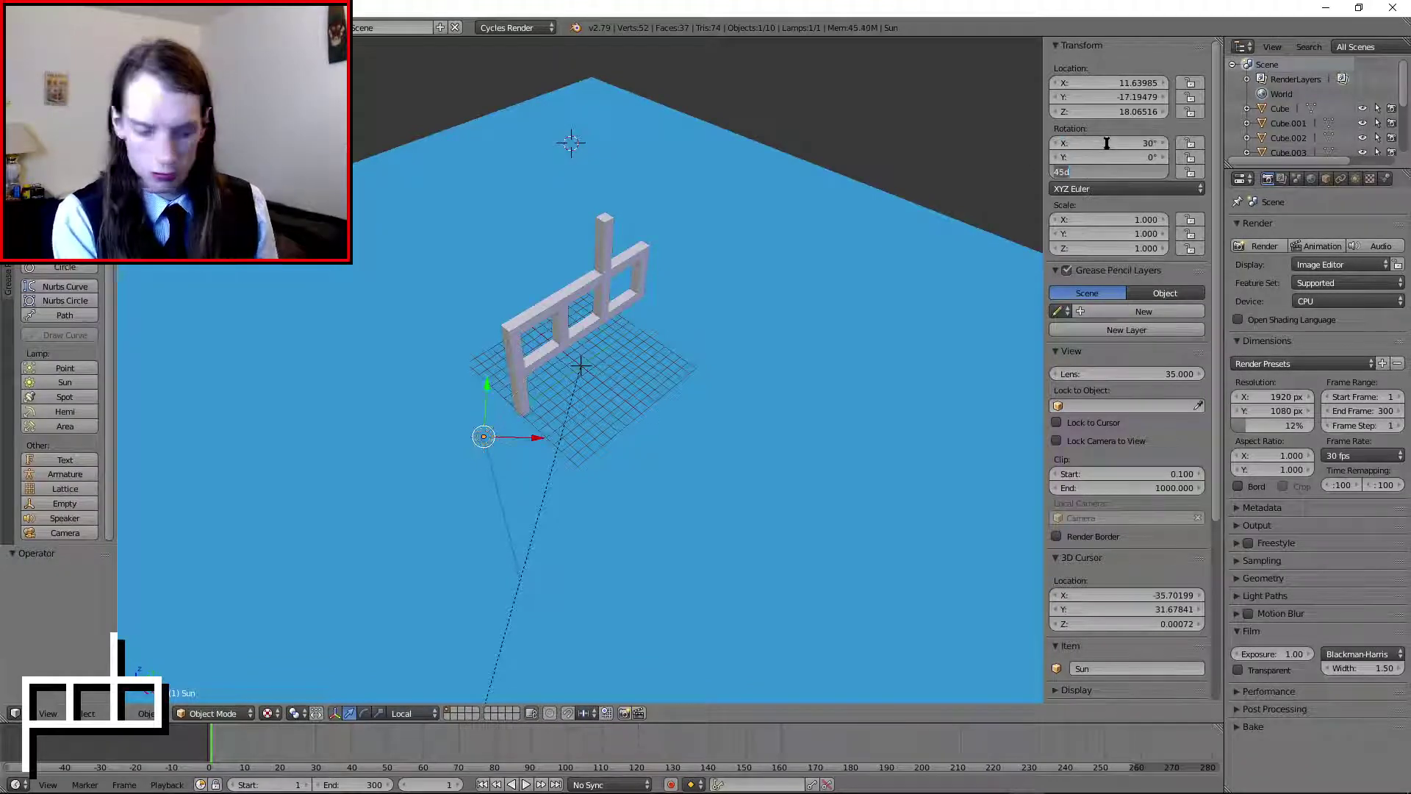